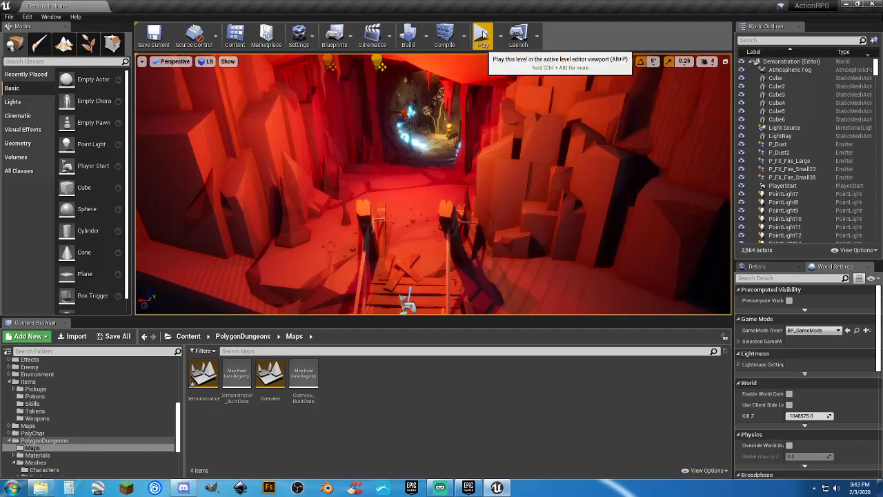
Step: Play-test the Demonstration level until the game ends, return to the main menu, and quit the play session
key("alt+p")
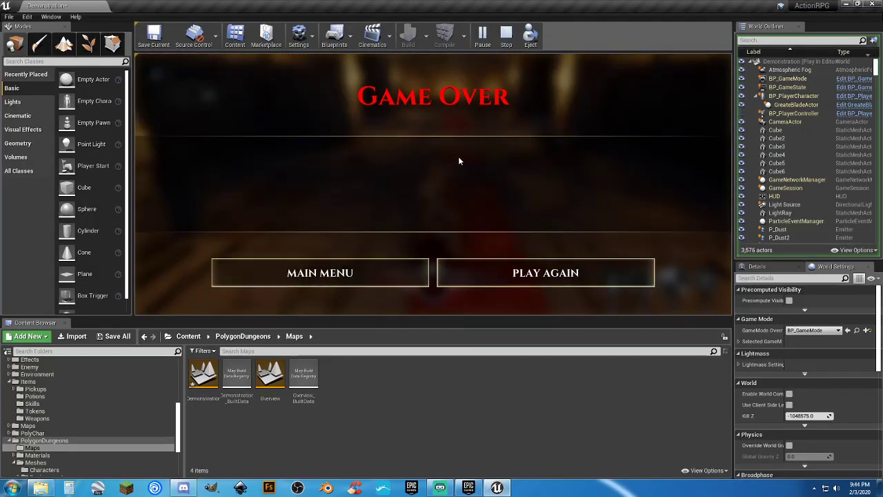
left_click(367, 279)
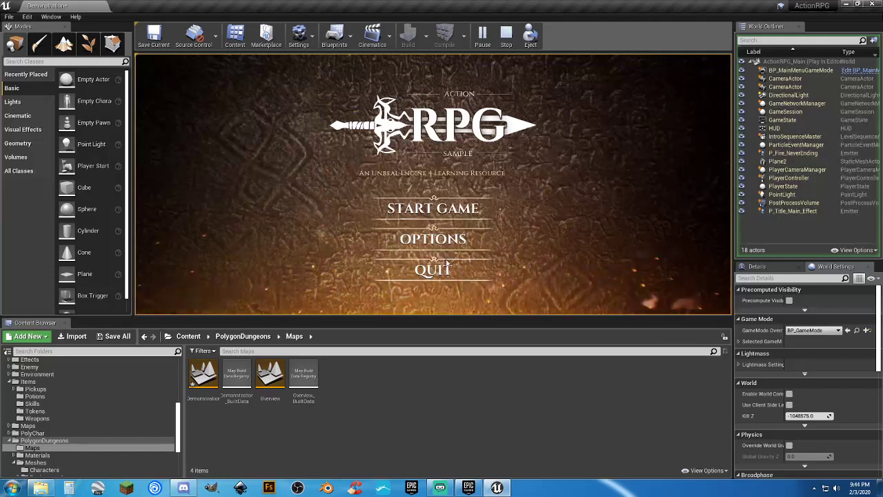
left_click(433, 269)
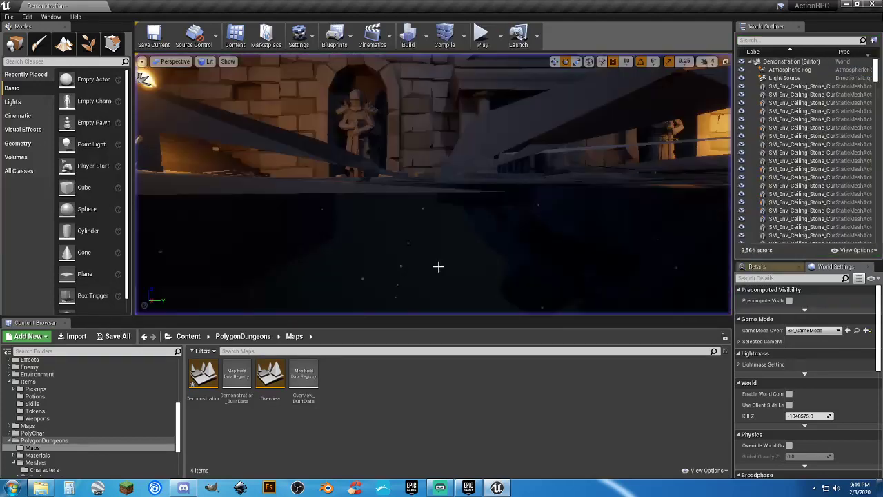
Step: Add a Nav Mesh Bounds Volume to the level and set its location to 0, 0, 0
right_click_drag(442, 220, 442, 220)
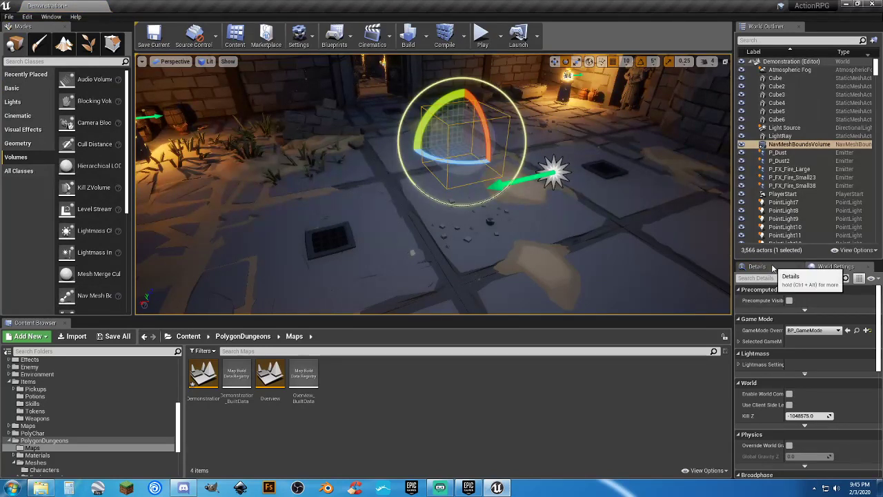
left_click(773, 268)
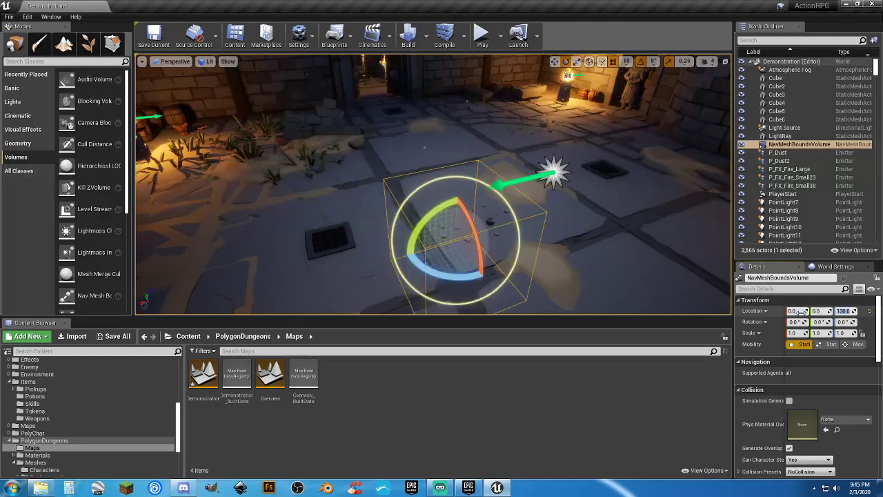
key("Return")
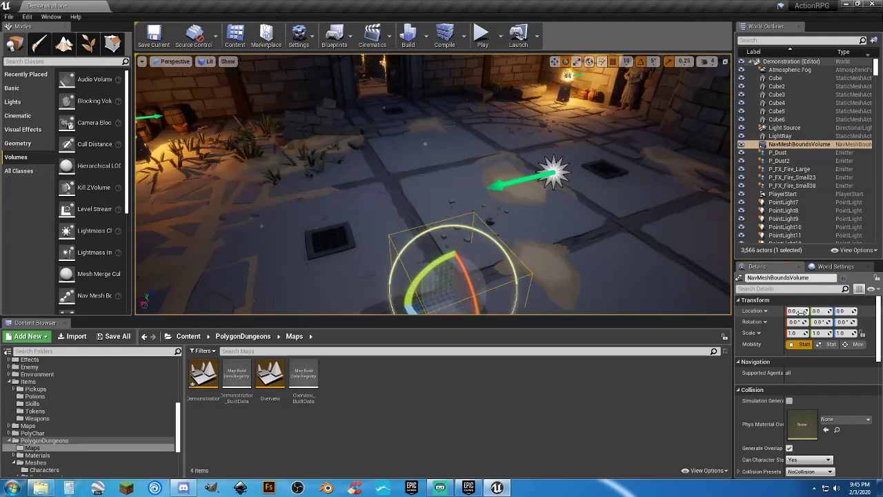
Step: Raise the viewport camera speed to 5 and set the navigation volume's scale to 100 in Y and 10 in Z
mouse_move(633, 284)
left_mouse_down("alt")
mouse_move(712, 259)
mouse_move(600, 276)
mouse_move(673, 271)
mouse_move(628, 269)
left_mouse_up("alt")
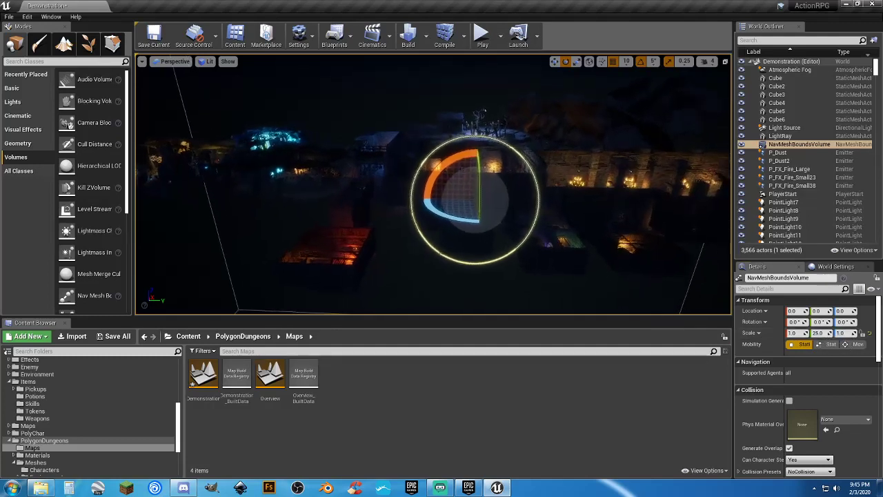
left_click(708, 63)
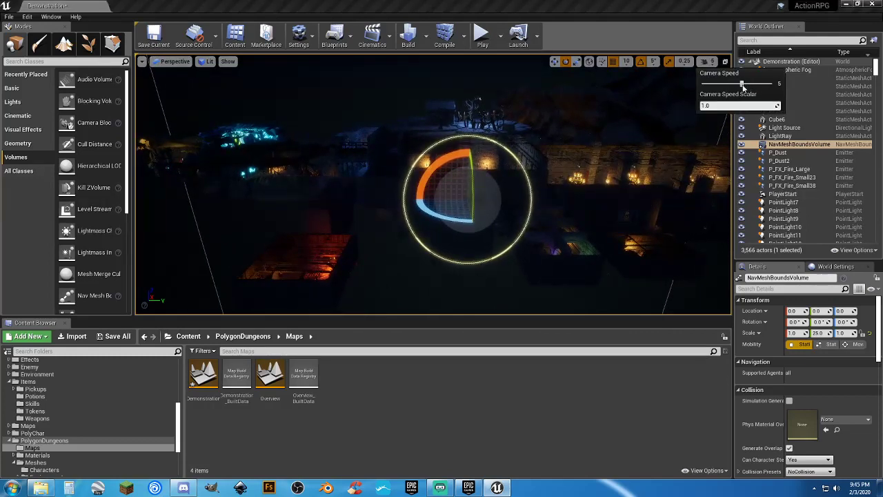
right_click_drag(552, 207, 682, 181)
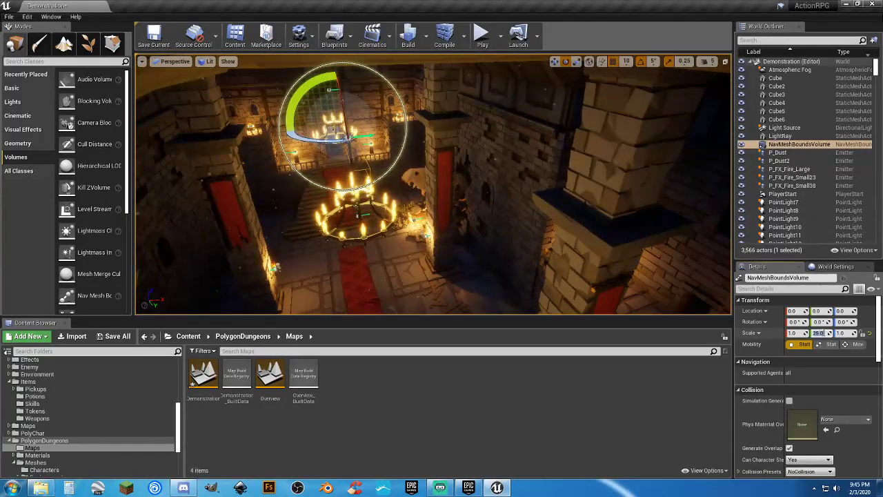
key("Tab")
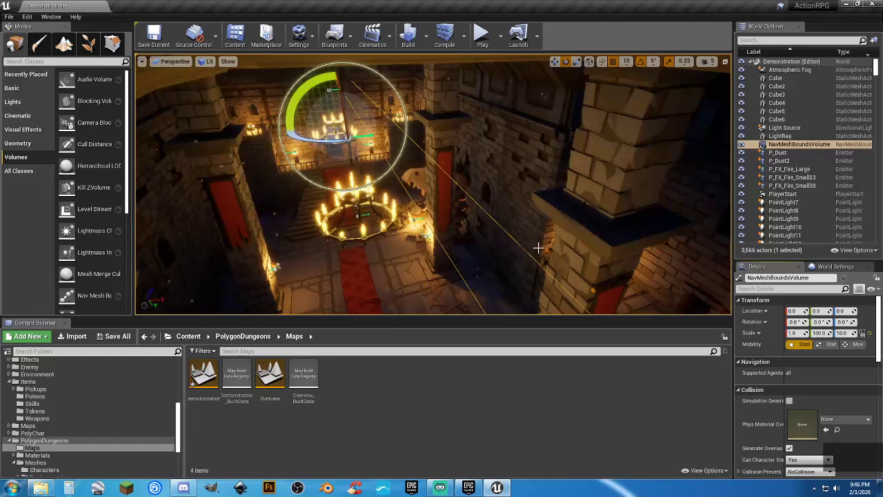
Step: Lengthen the navigation volume to a Y scale of 160 and move it along Y to -4330 so it spans the dungeon
left_click_drag(442, 207, 599, 60, "alt")
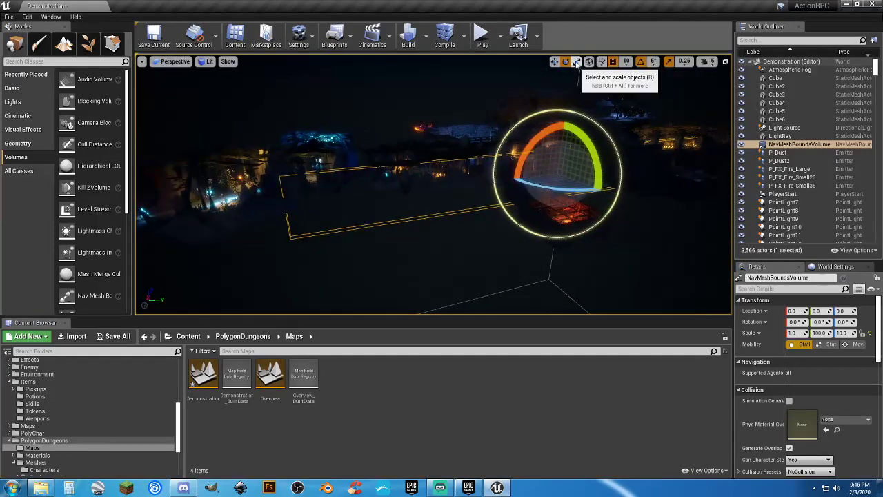
left_click(576, 62)
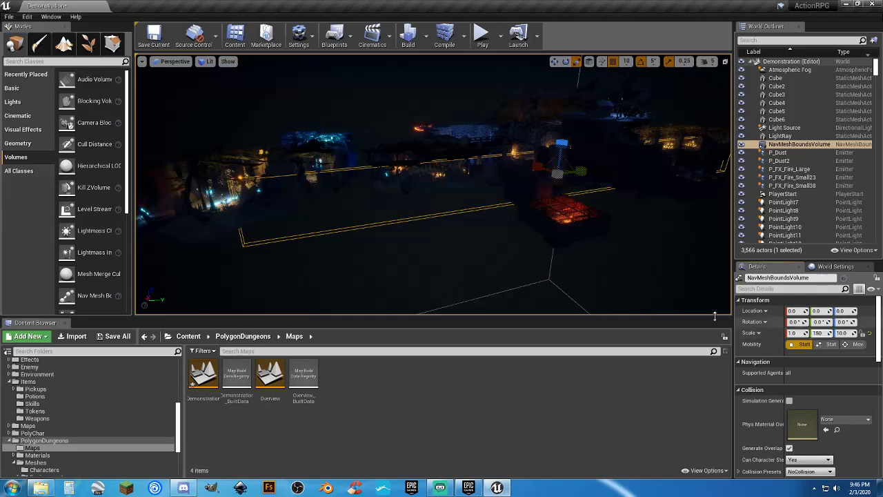
right_click_drag(433, 206, 660, 293)
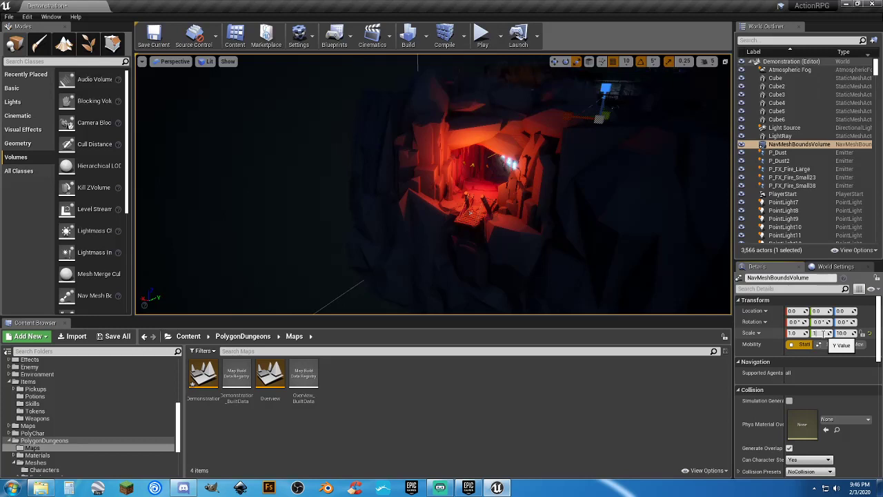
key("Return")
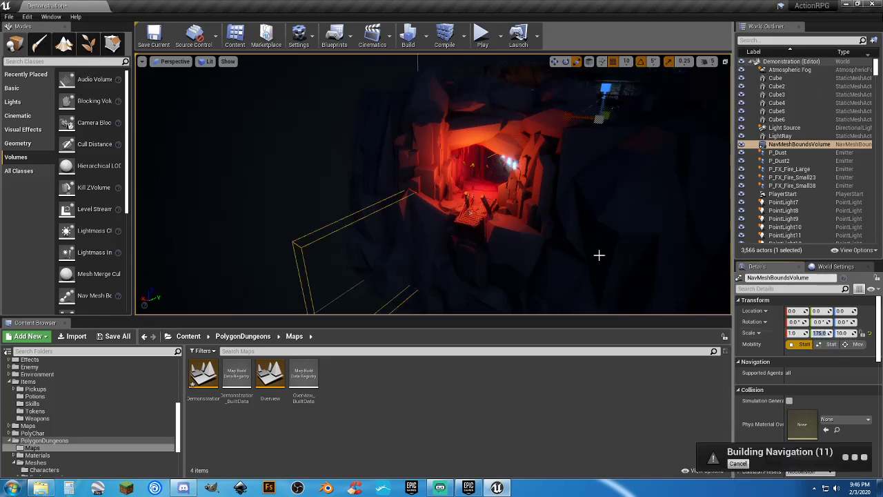
right_click_drag(597, 254, 538, 269)
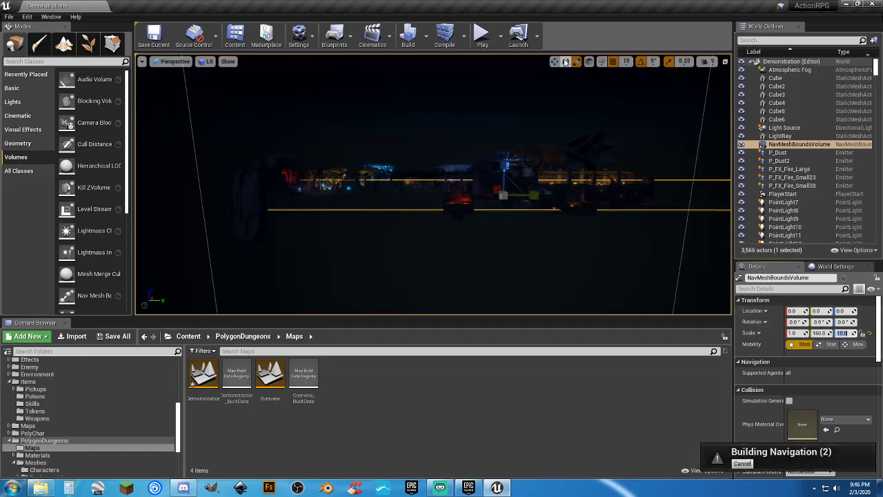
right_click_drag(555, 147, 492, 183)
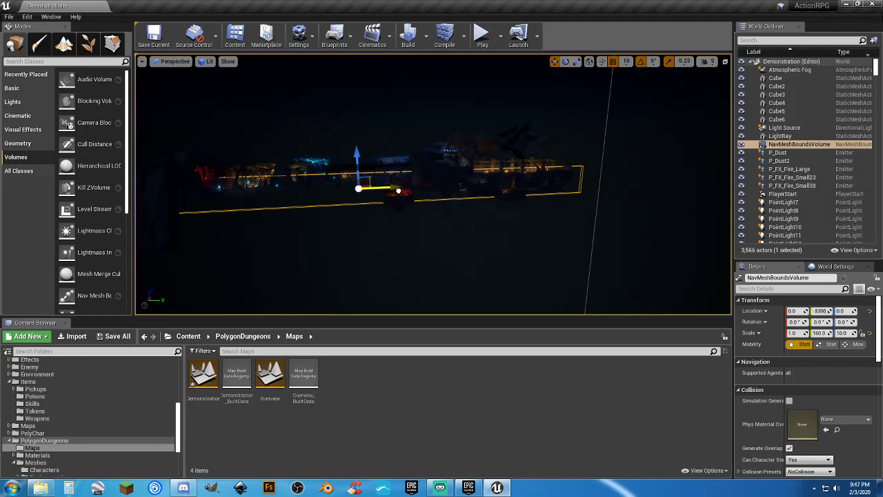
left_click_drag(407, 207, 394, 201)
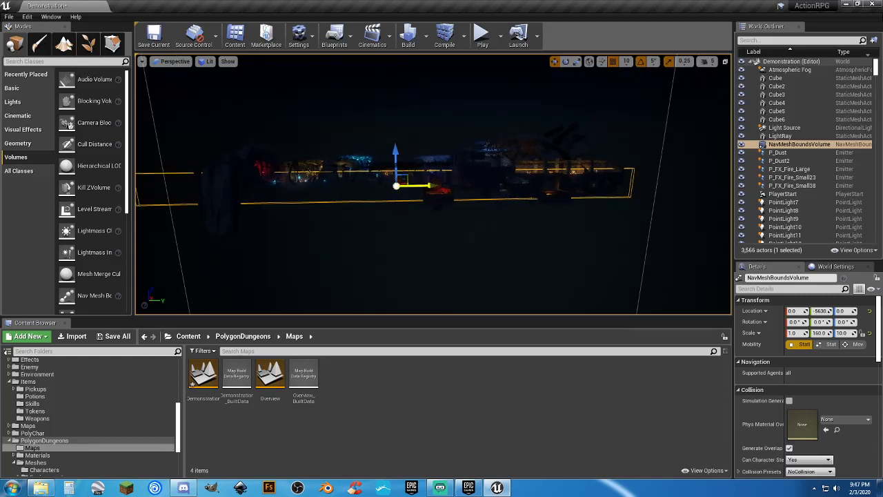
Step: Widen the navigation volume to an X scale of 45 and shift it to an X location of 890
left_click(797, 333)
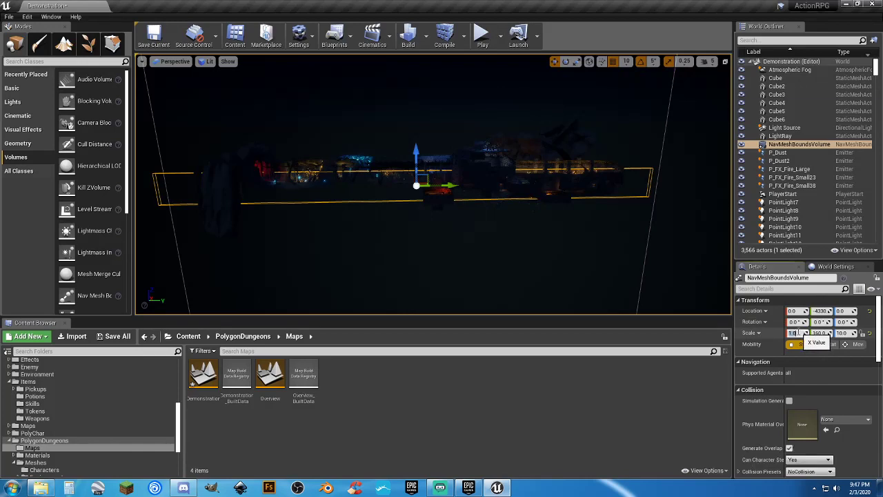
key("Return")
left_click_drag(561, 249, 530, 122)
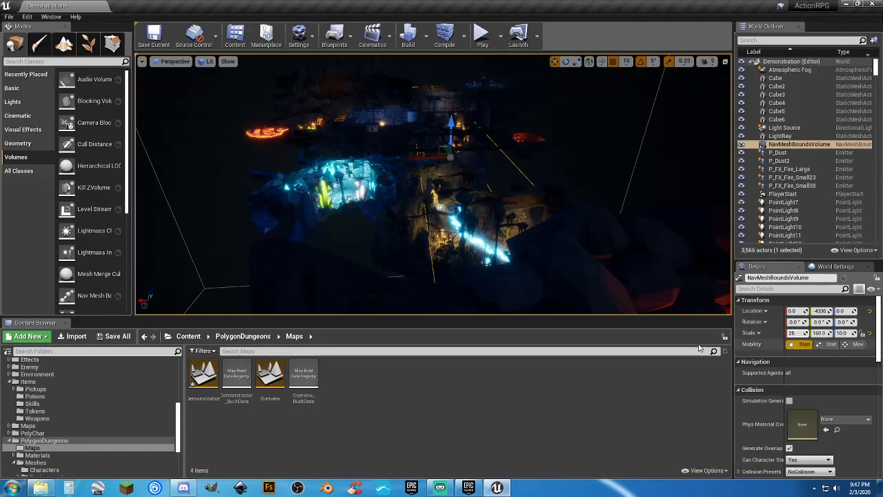
left_click_drag(534, 204, 527, 180)
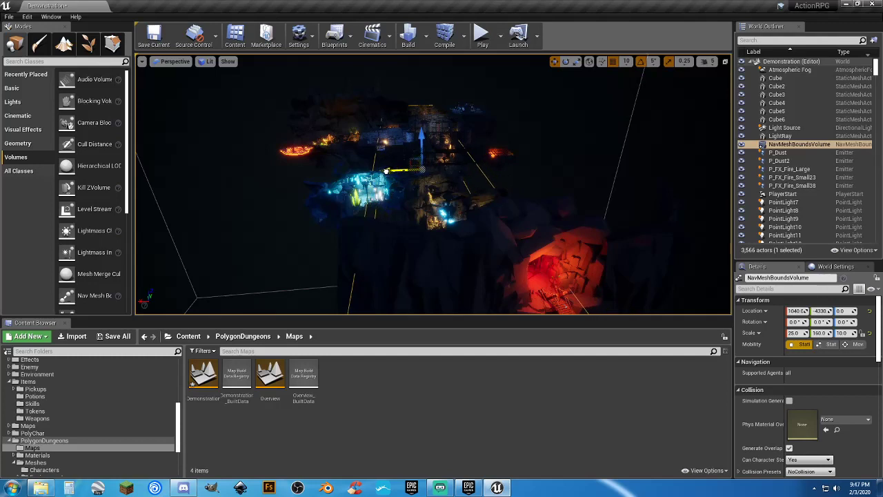
left_click_drag(793, 333, 791, 332)
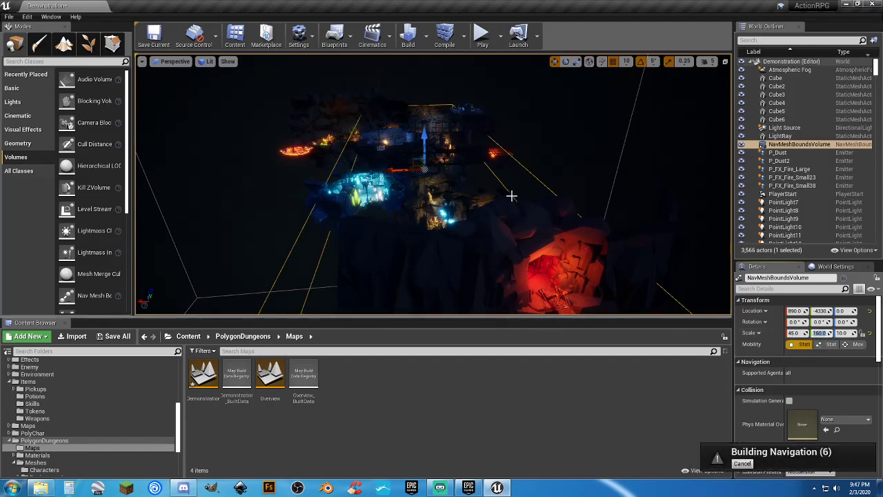
Step: Show the navigation mesh overlay, inspect its coverage of the dungeon floors, and hide the overlay again
right_click_drag(433, 186, 512, 194)
key("p")
right_click_drag(327, 125, 389, 141)
right_click_drag(508, 193, 509, 193)
key("p")
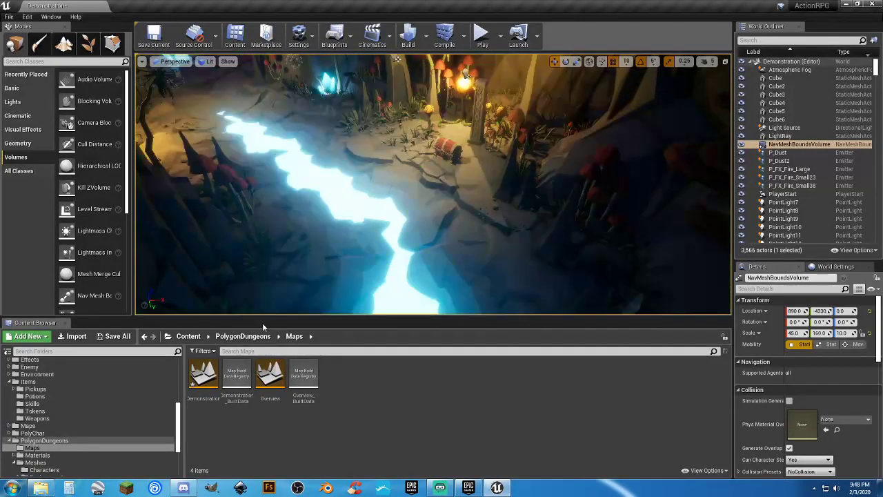
Step: Save the modified Demonstration map
left_click(113, 336)
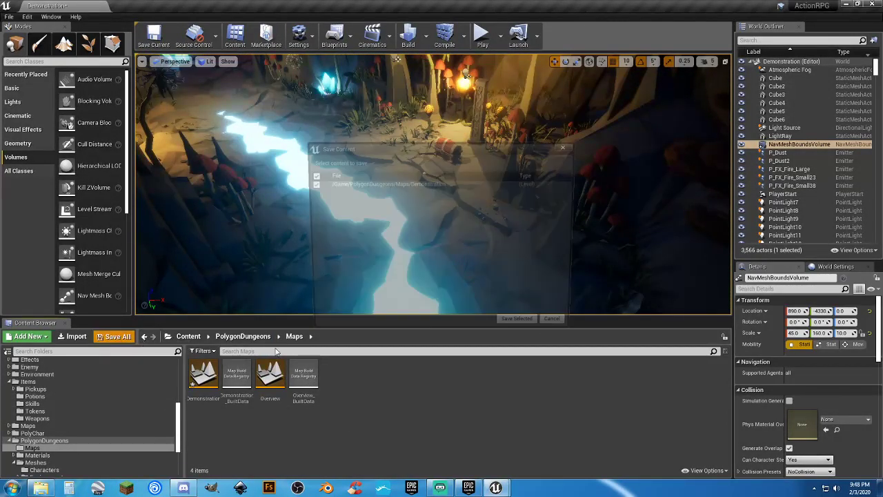
left_click(523, 328)
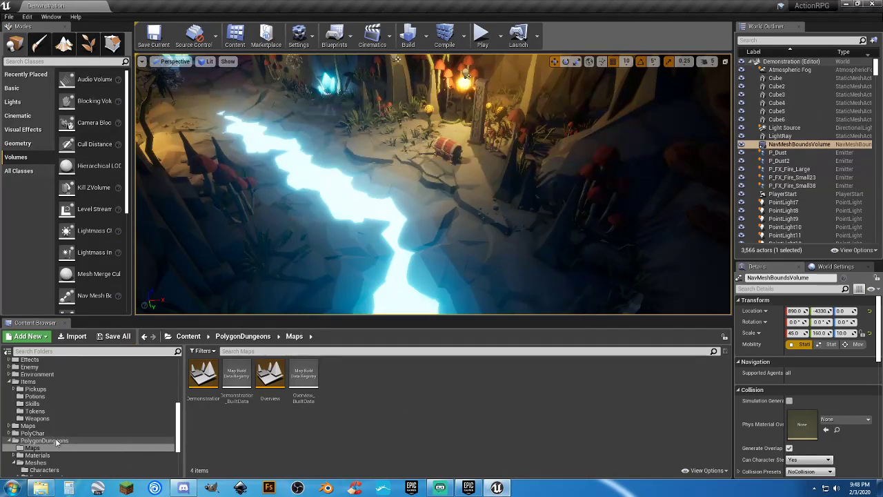
Step: Look through the PolyChar Animations and ABP folders and the Items Pickups folder for existing assets
left_click(22, 434)
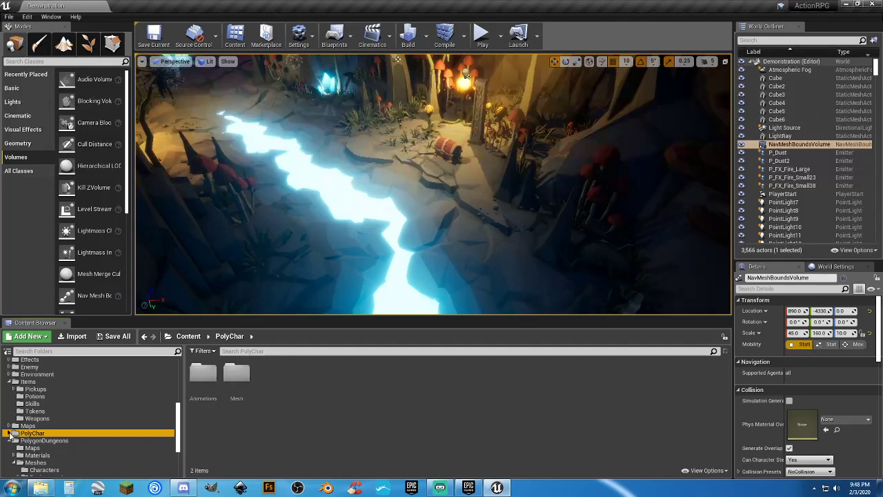
left_click(9, 433)
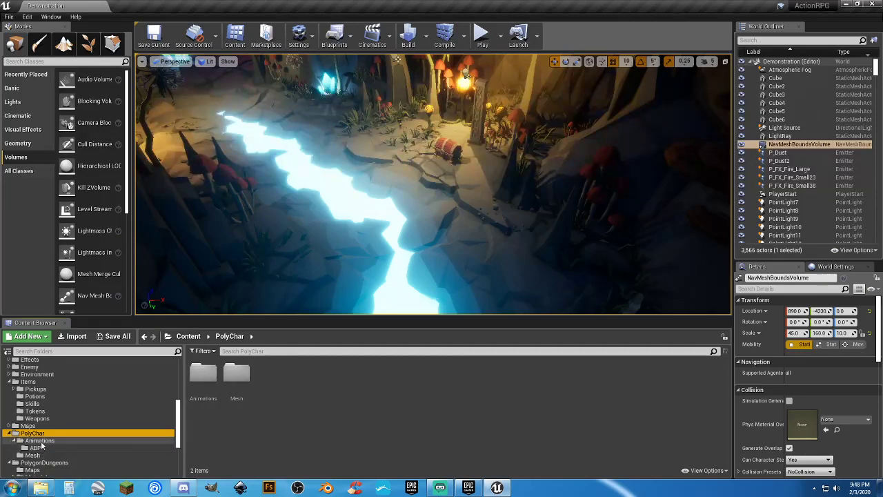
left_click(39, 441)
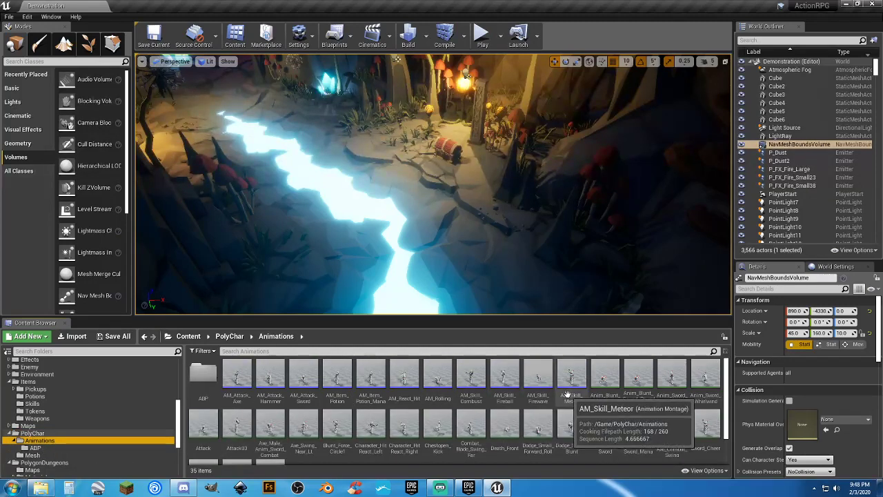
scroll(567, 394, "down", 1)
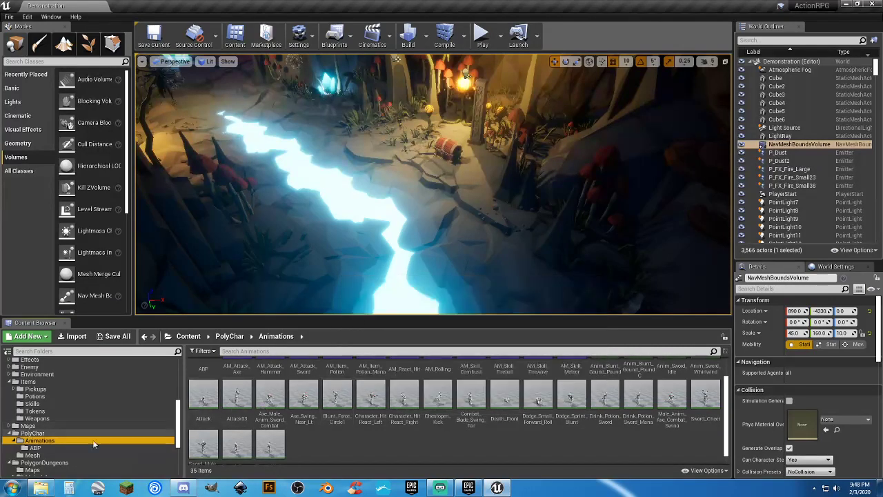
left_click(36, 447)
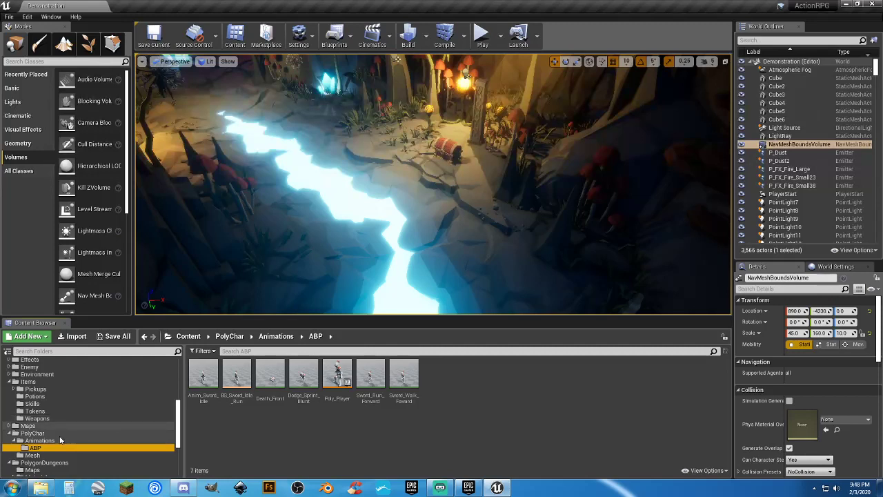
scroll(53, 439, "up", 3)
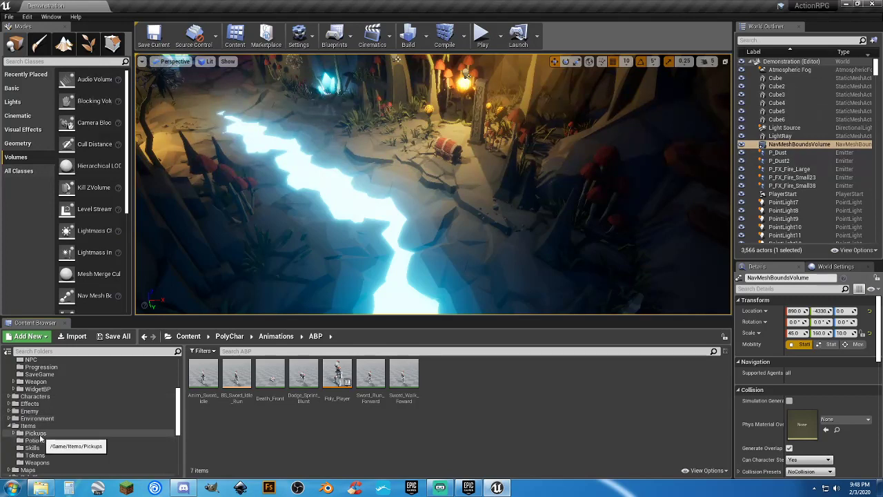
left_click(36, 434)
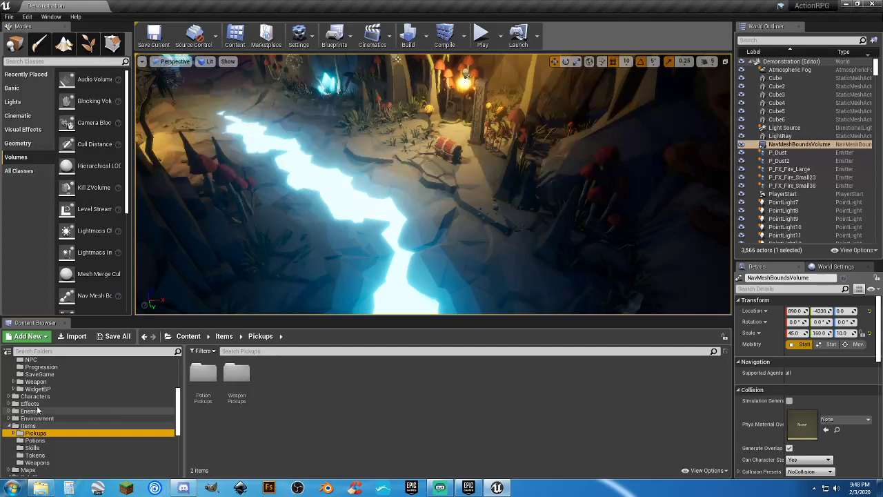
Step: Go to the Blueprints folder, collapse its AI subfolder, and open the BP_Character blueprint for editing
scroll(34, 403, "up", 5)
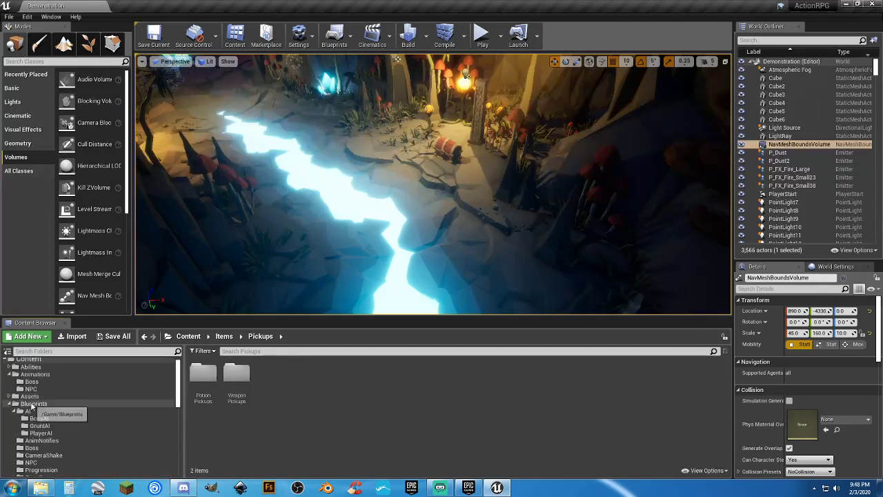
left_click(31, 404)
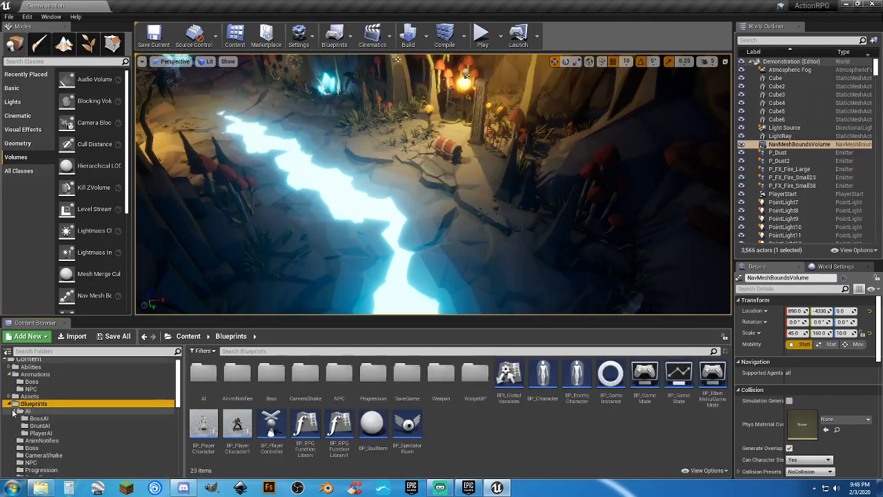
left_click(543, 430)
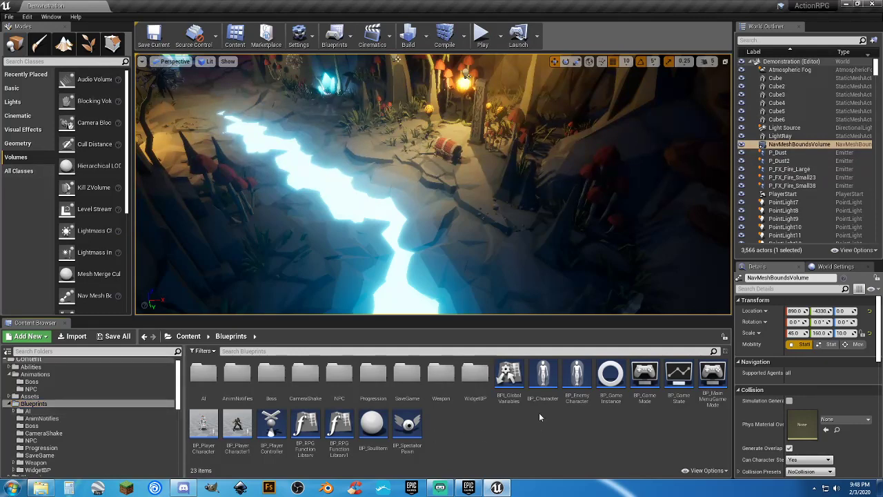
double_click(542, 403)
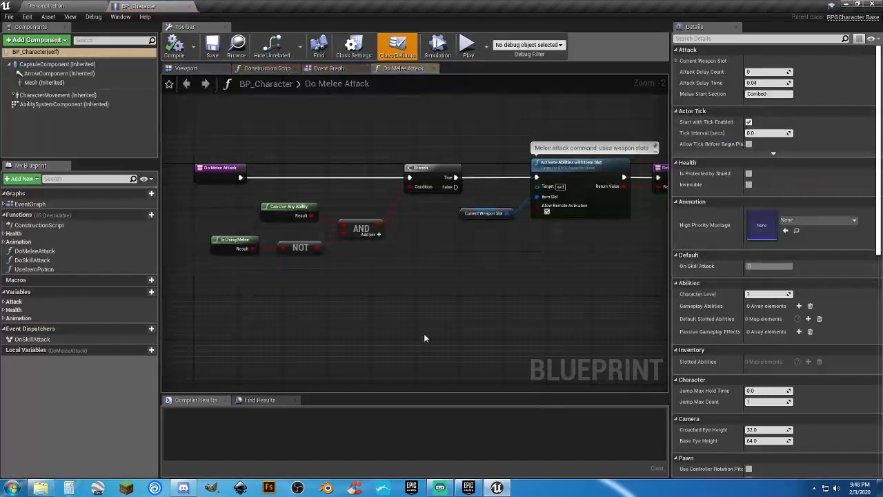
Step: Examine the Do Melee Attack function and the Event Graph of BP_Character, and close the blueprint
right_click_drag(511, 280, 384, 120)
left_click(329, 68)
scroll(359, 172, "up", 1)
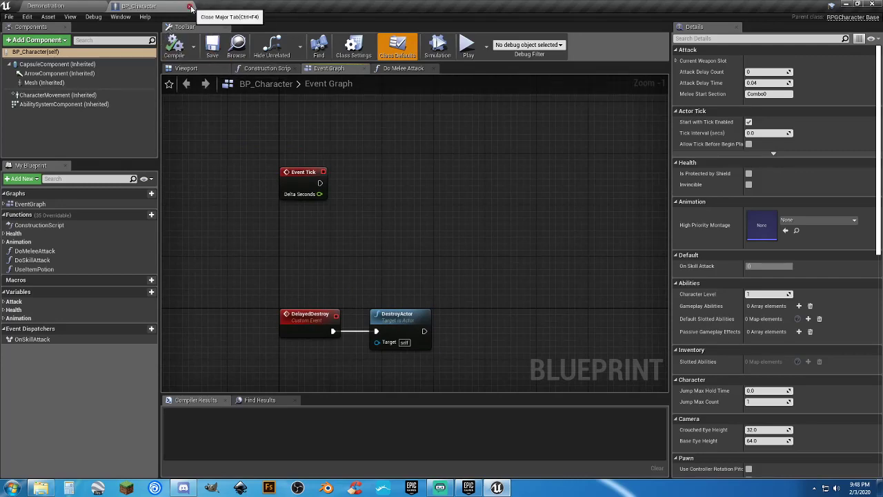
left_click(190, 7)
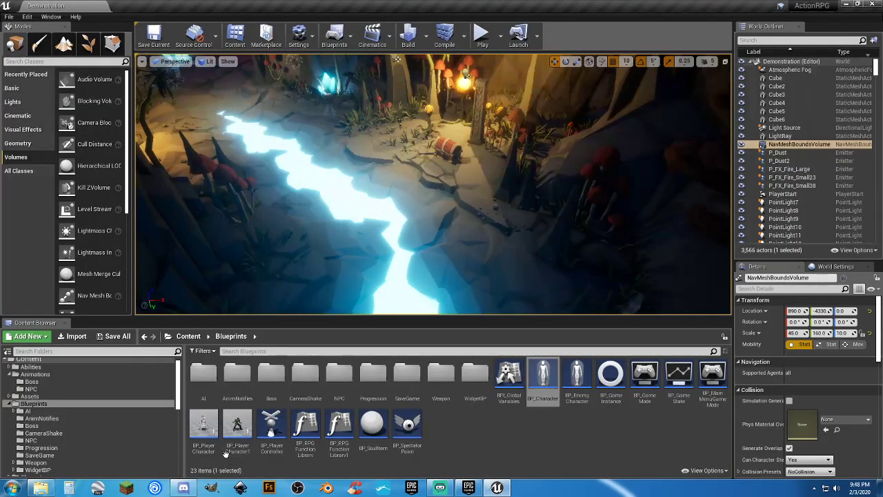
Step: Open the BP_PlayerCharacter blueprint, examine its Do Melee Attack function, and close the blueprint
double_click(203, 427)
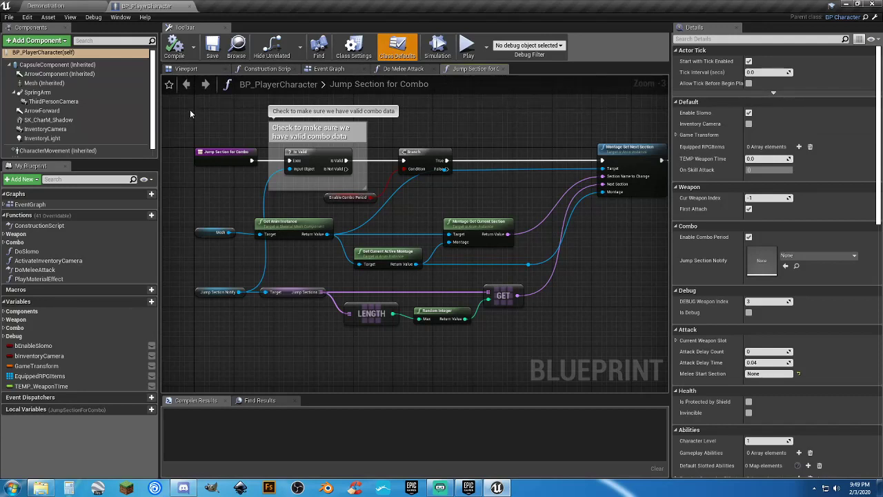
left_click(404, 69)
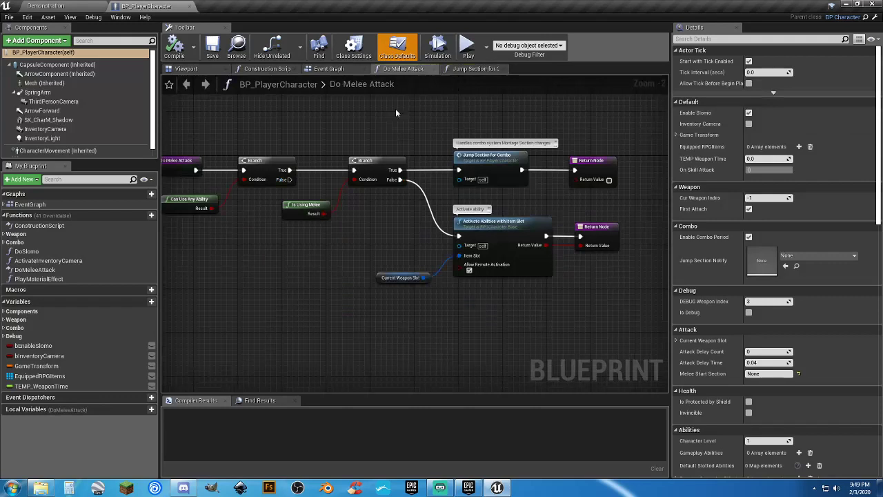
right_click_drag(396, 108, 366, 129)
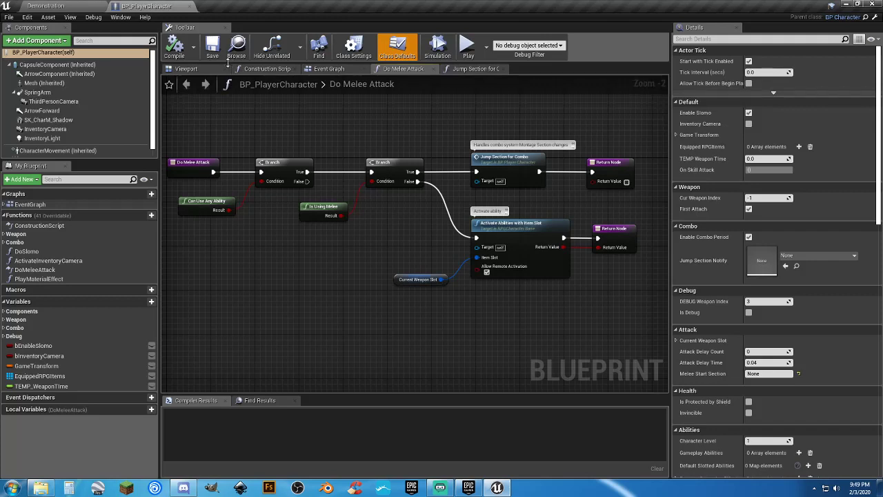
left_click(188, 8)
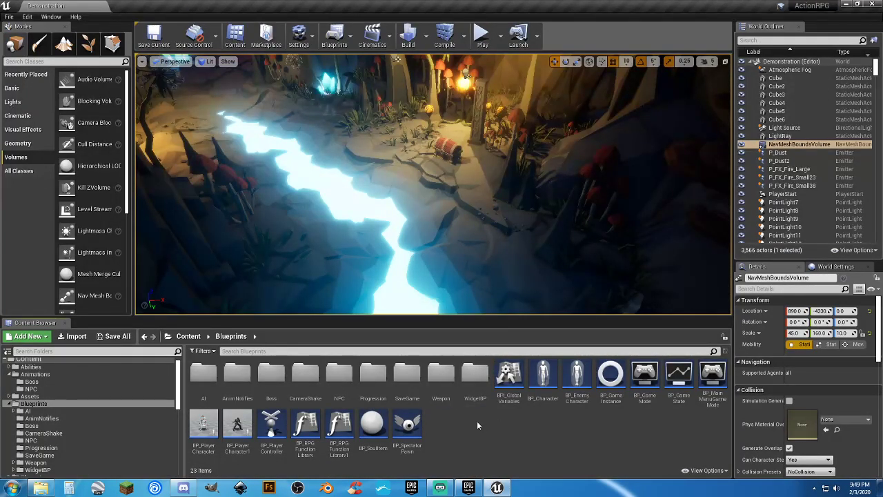
Step: Look through the contents of the AnimNotifies and AI folders under Blueprints
left_click(54, 418)
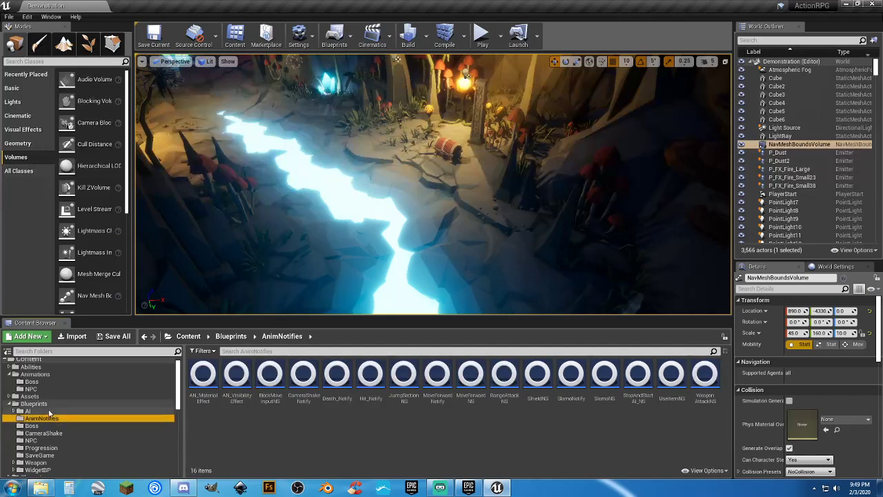
left_click(46, 412)
scroll(55, 414, "down", 4)
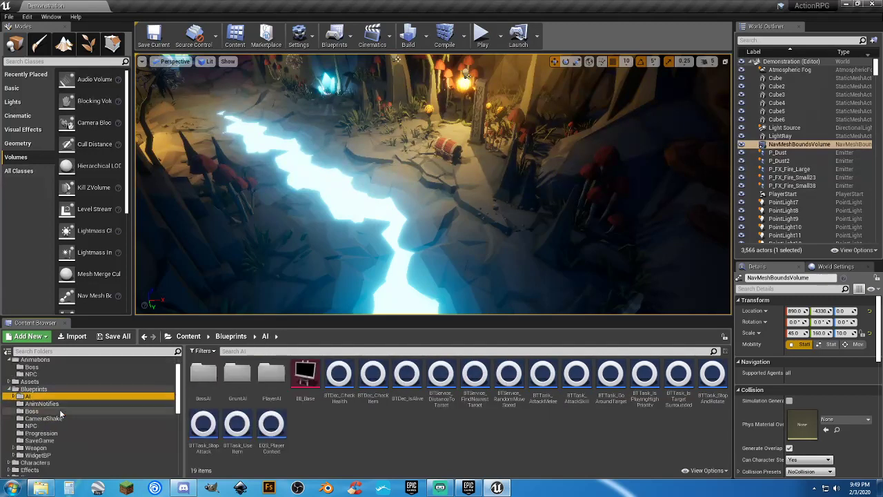
scroll(55, 418, "down", 5)
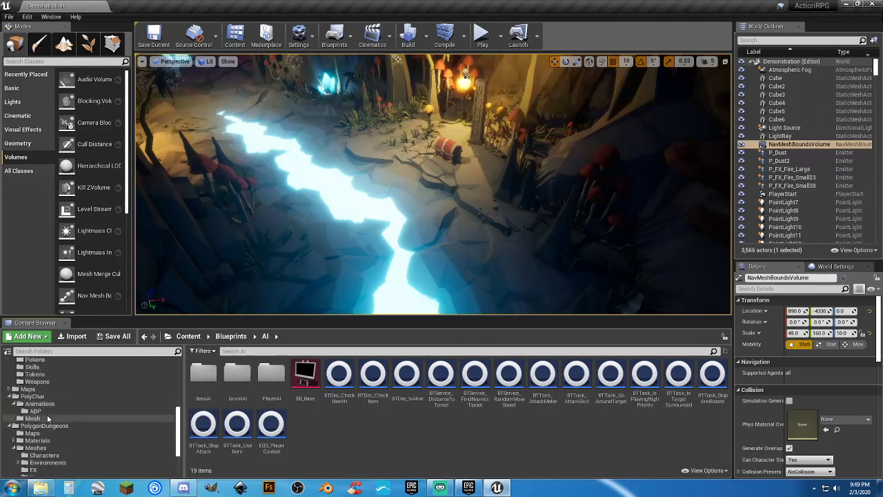
Step: Preview the AM_React_Hit and AM_Rolling montages from the PolyChar Animations folder, closing each one after viewing
left_click(39, 404)
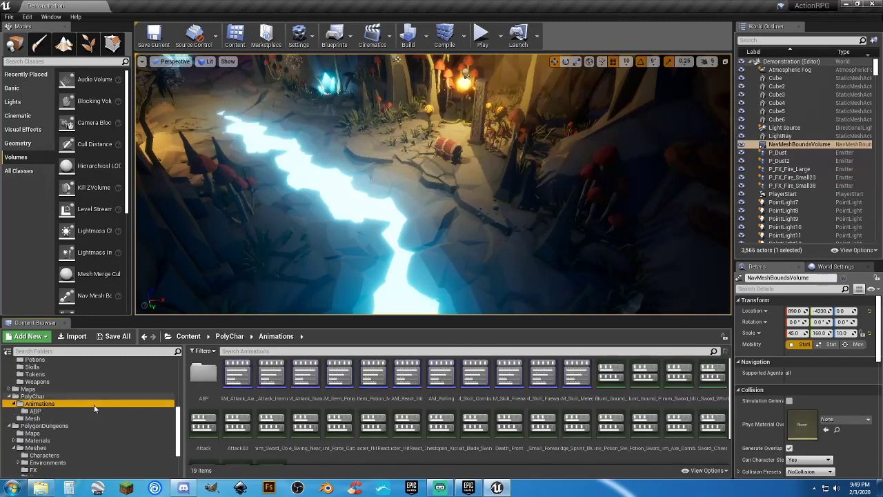
double_click(405, 378)
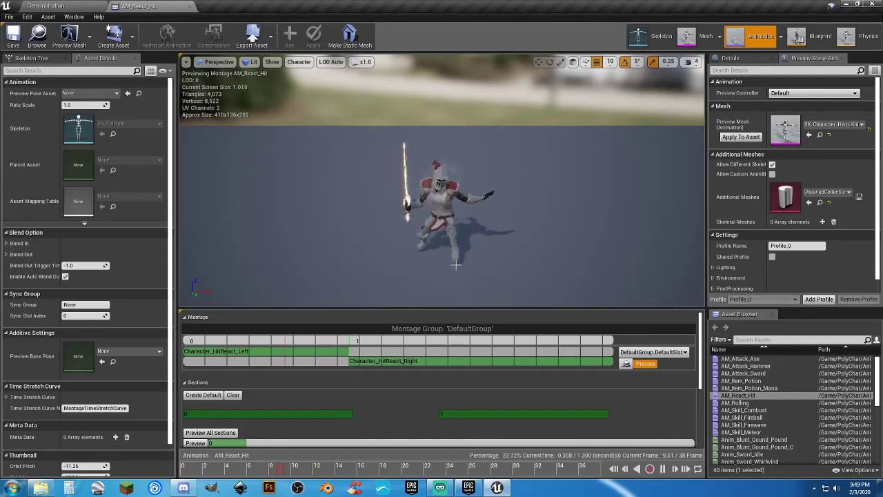
left_click(192, 6)
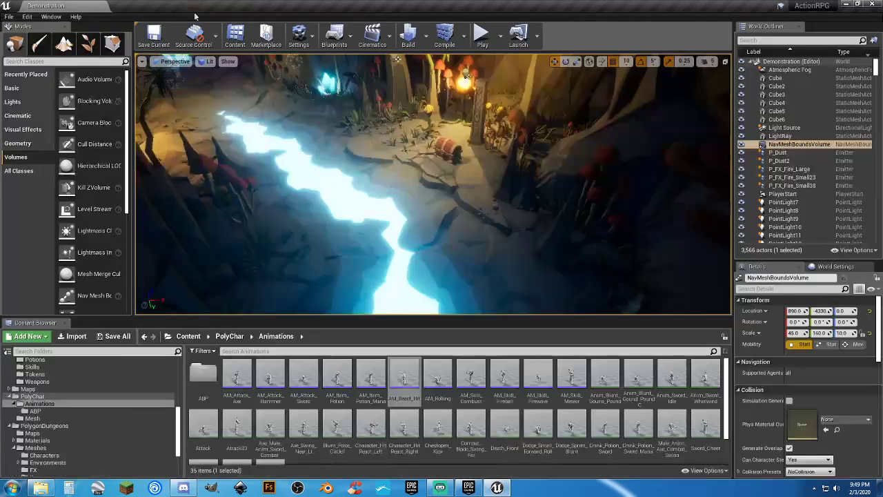
double_click(436, 376)
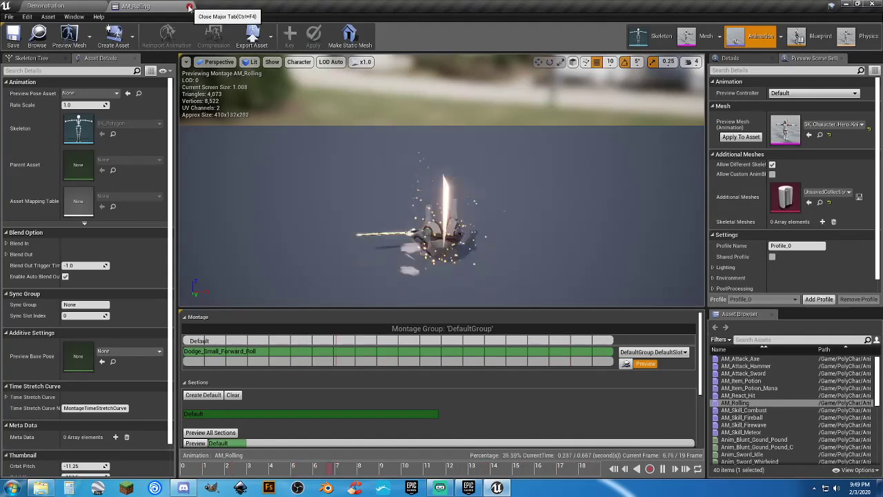
left_click(190, 7)
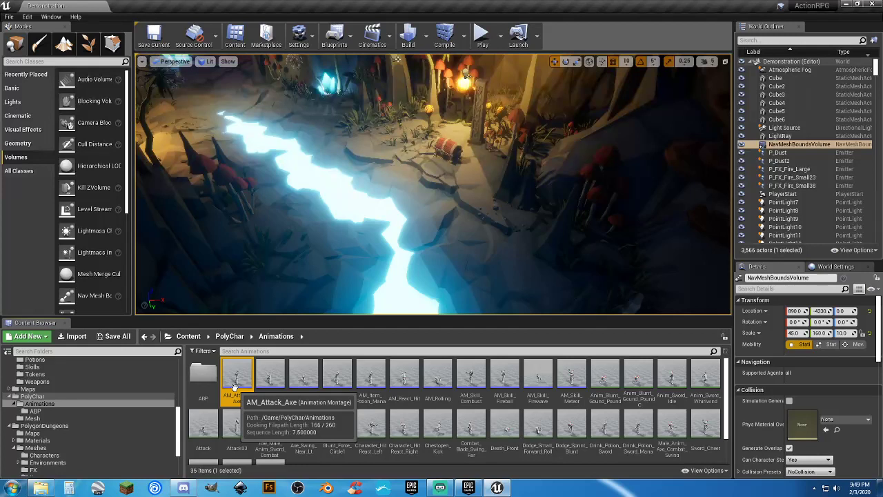
Step: Select the montages from AM_Attack_Axe through AM_Skill_Meteor and view their Retarget Anim Assets option without applying it
left_click(564, 398, "shift")
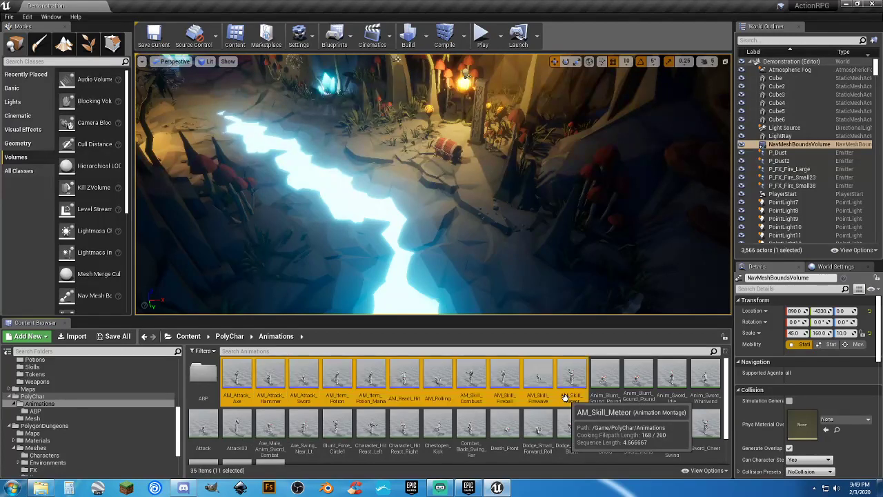
right_click(564, 398)
mouse_move(635, 190)
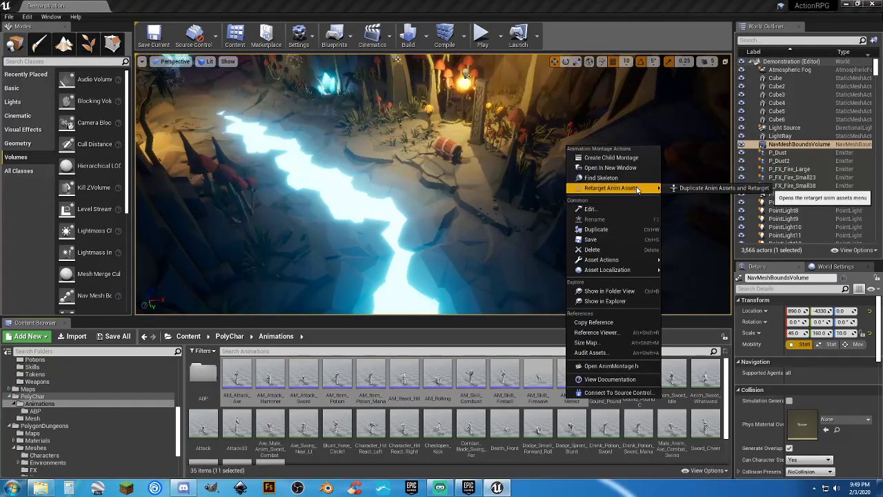
left_click(617, 36)
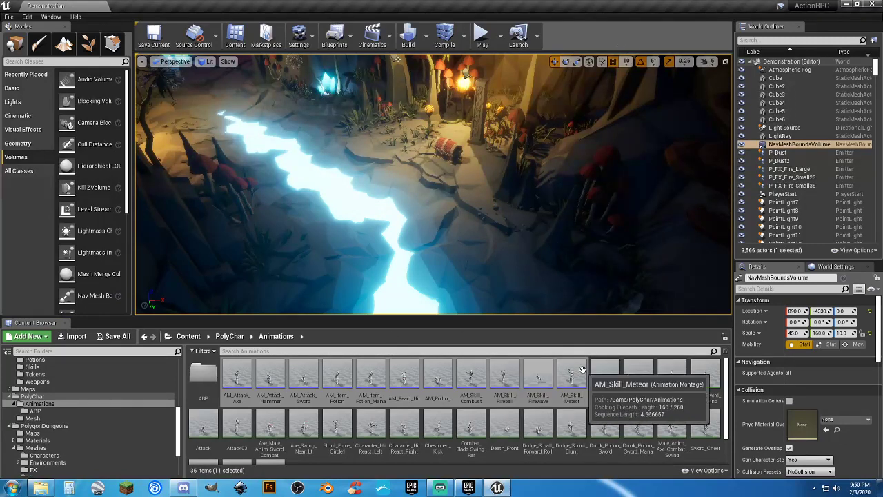
Step: Review the animation sequences from Anim_Blunt_Gound_Pound through Sword_Walk_Forward by selecting them as a range, and clear the selection
scroll(579, 376, "down", 2)
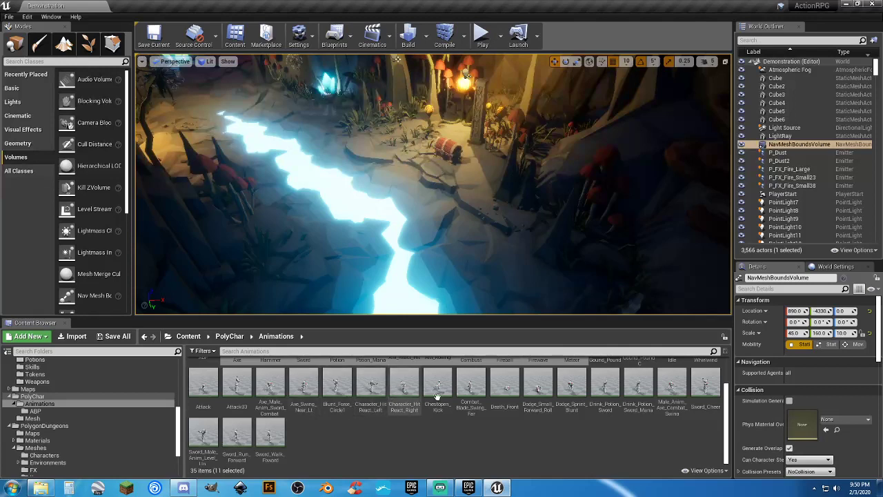
left_click(544, 454)
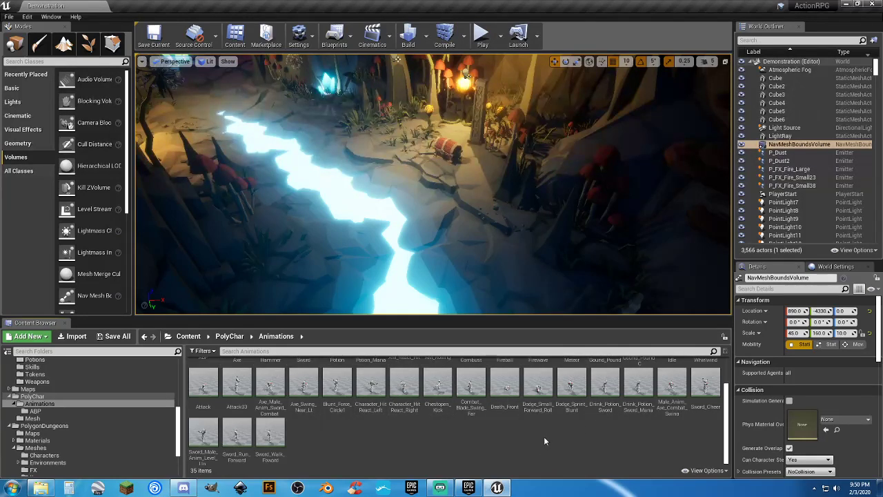
scroll(544, 436, "up", 1)
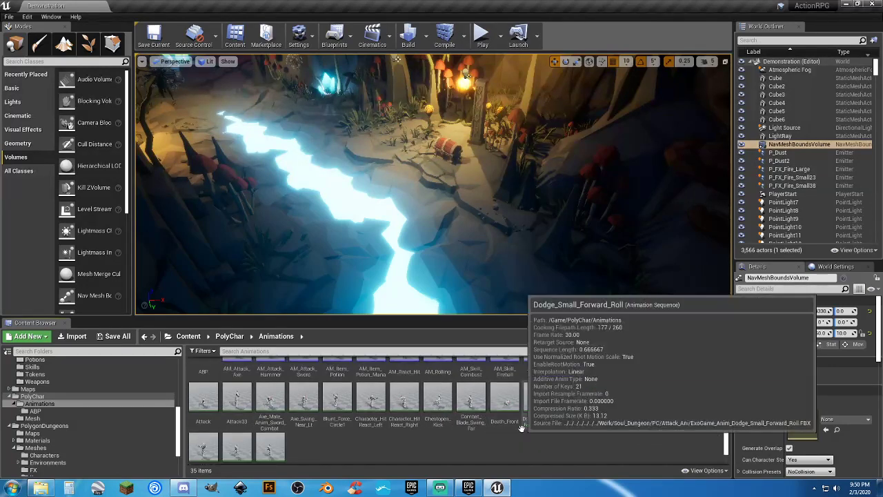
scroll(524, 432, "down", 1)
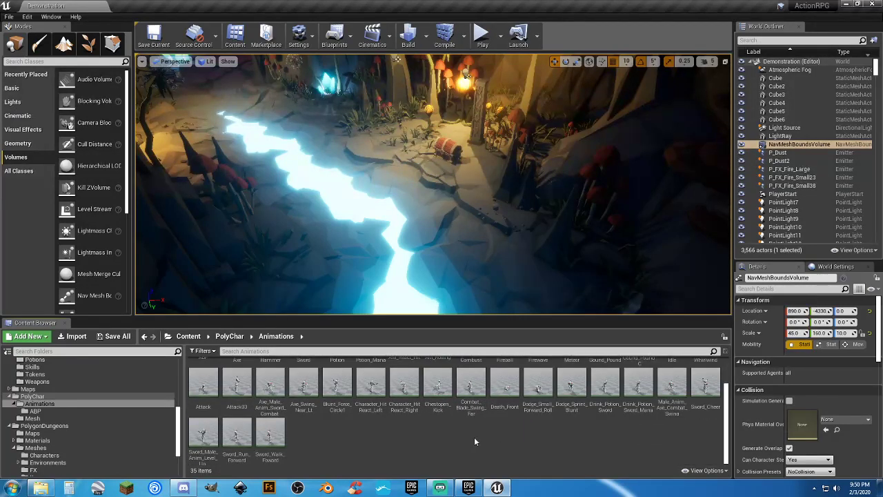
scroll(321, 441, "up", 1)
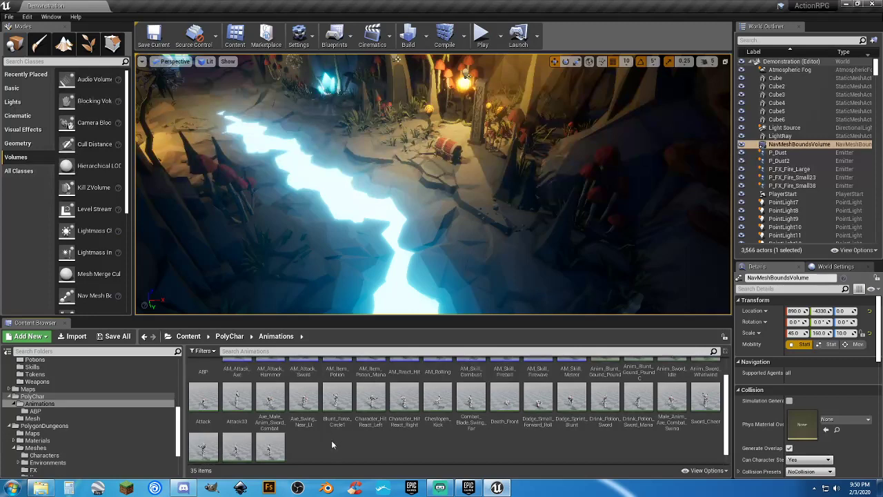
left_click(270, 447)
scroll(457, 442, "up", 1)
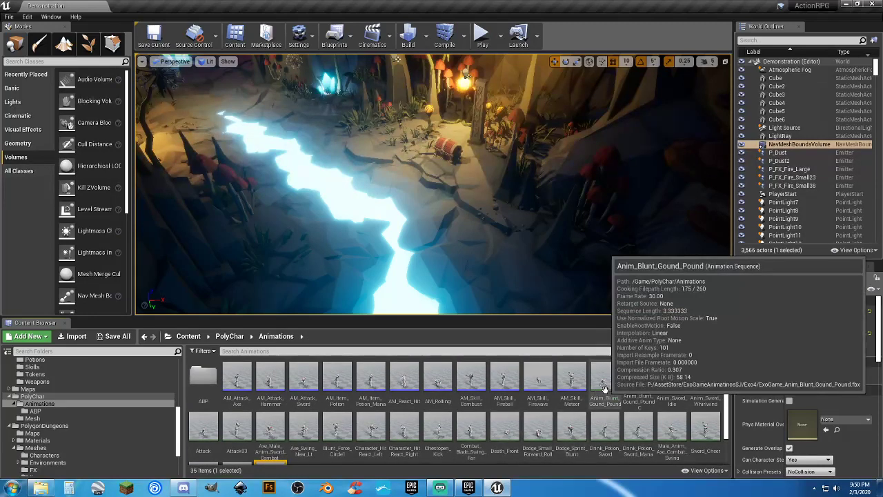
left_click(610, 396, "shift")
scroll(627, 407, "down", 1)
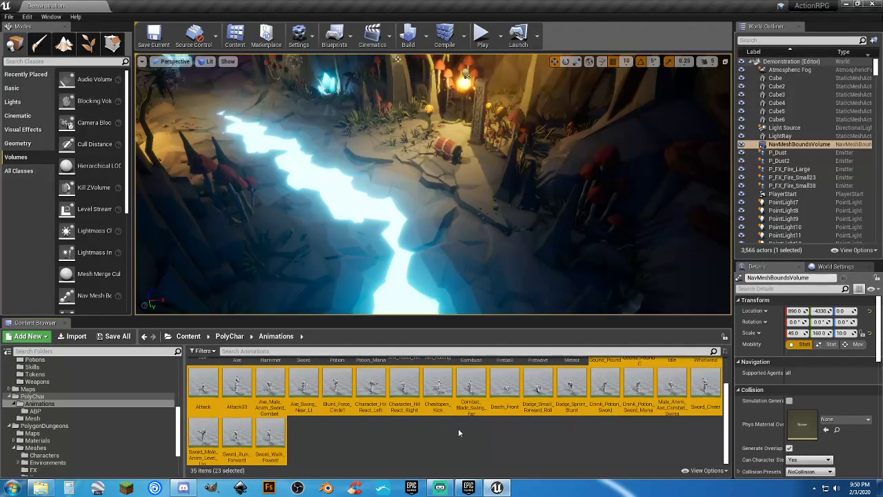
left_click(452, 428)
scroll(442, 421, "up", 2)
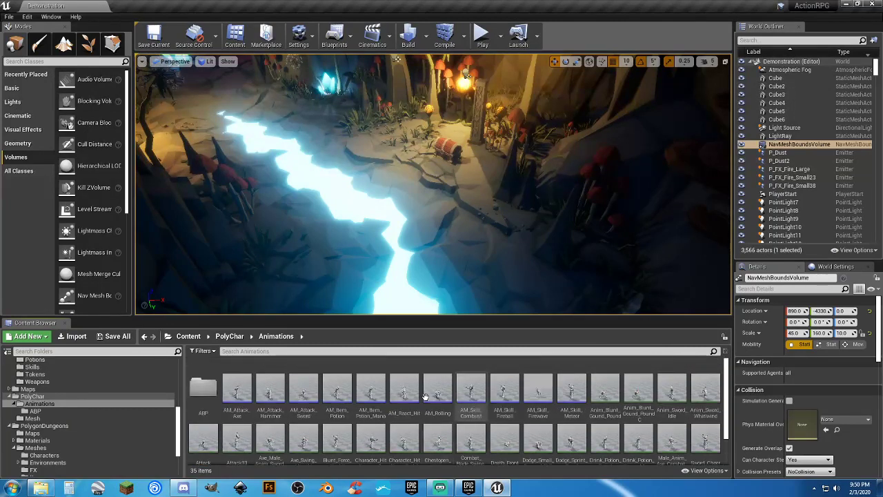
Step: Place an NPC_SpawnBox from the Blueprints NPC folder on the cave floor beside the glowing stream and select it
scroll(49, 393, "up", 5)
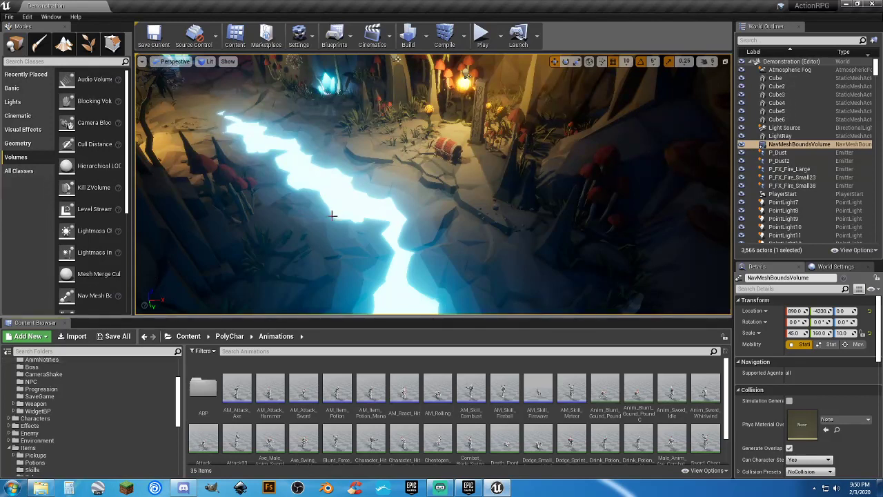
scroll(43, 398, "up", 1)
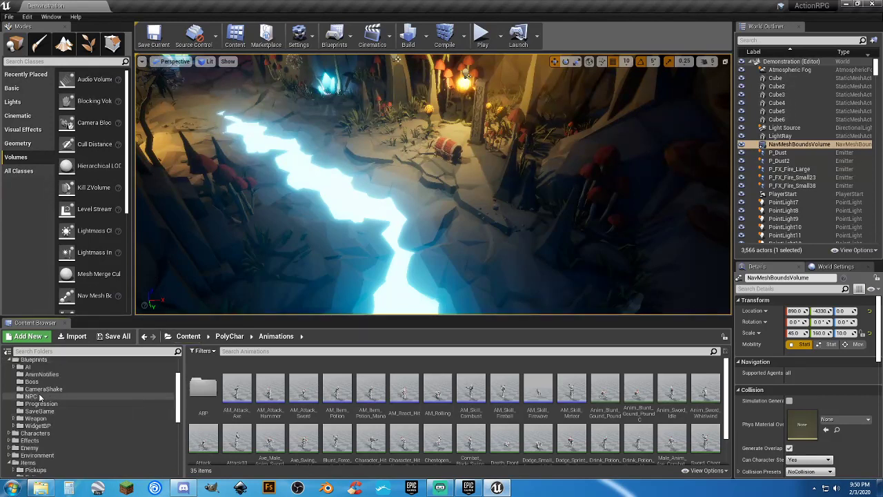
left_click(43, 398)
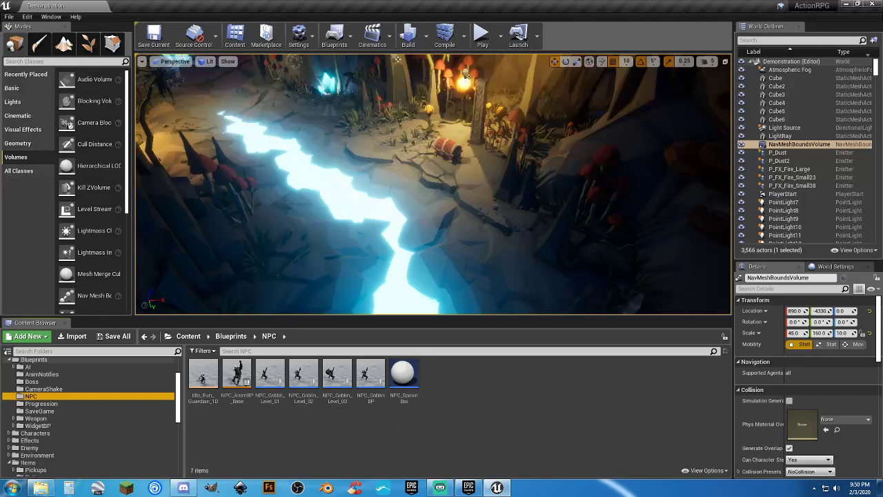
key("w")
right_click_drag(397, 60, 532, 90)
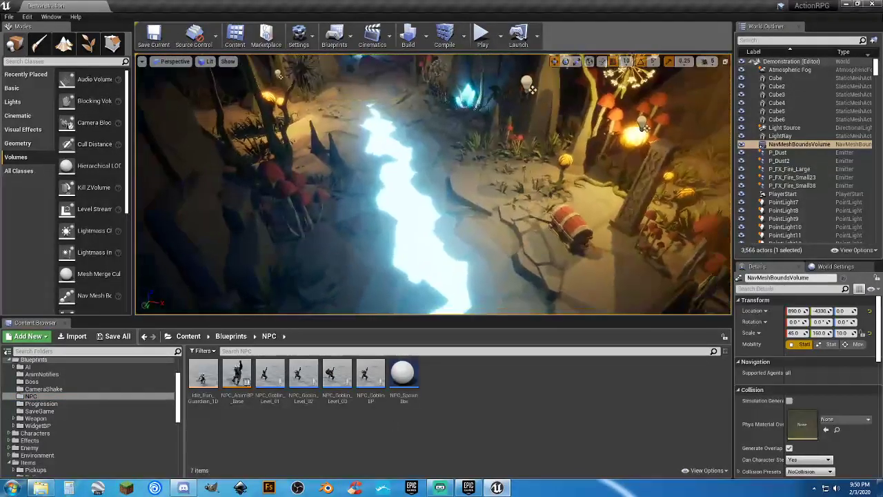
left_click_drag(404, 376, 481, 197)
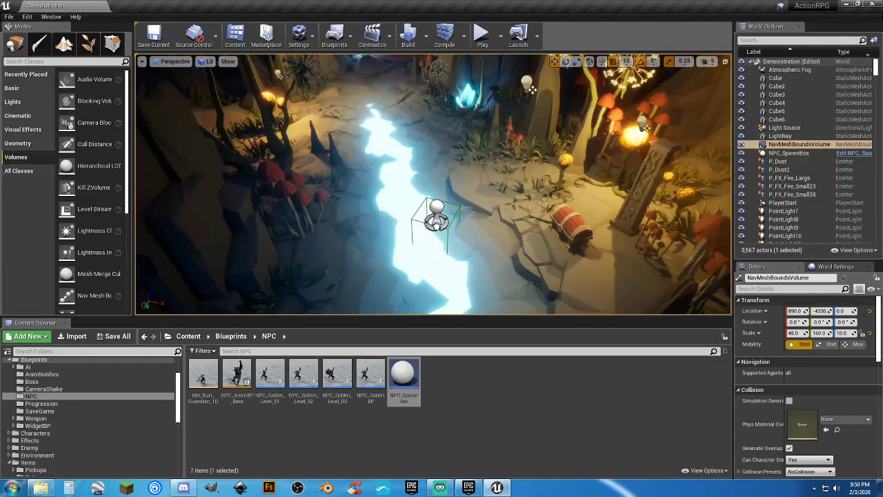
left_click(435, 225)
Step: Add two more NPC_SpawnBox actors, one in the cave with the mine rails and one in the bone-filled cavern
right_click_drag(435, 225, 383, 196)
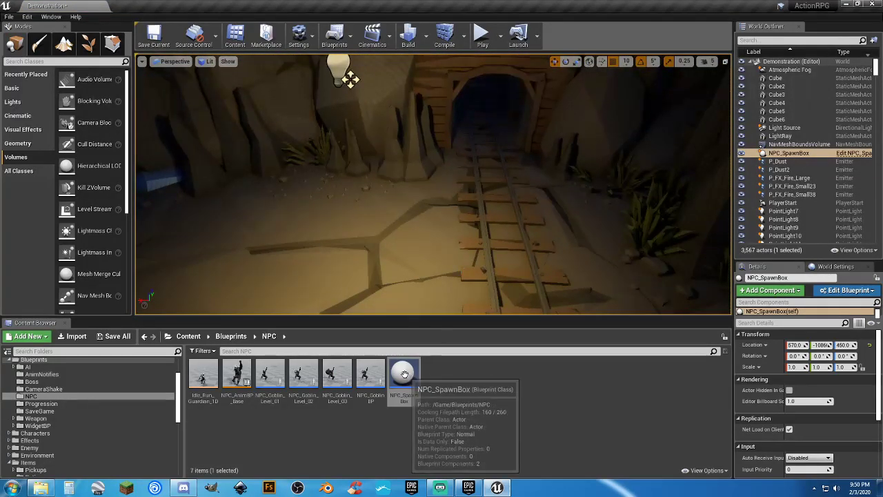
left_click_drag(403, 376, 435, 245)
right_click_drag(429, 236, 406, 225)
left_click_drag(403, 376, 453, 232)
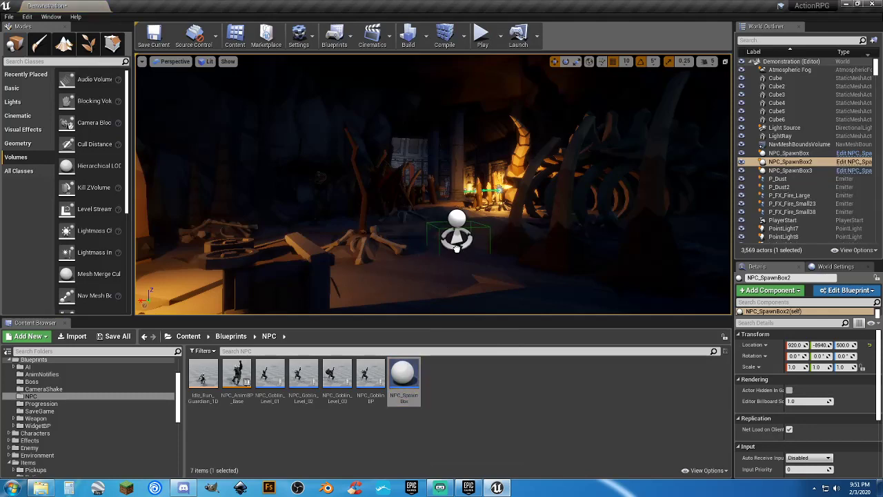
Step: Place three more NPC_SpawnBox actors along the stone dungeon halls, the last one on the red carpet
right_click_drag(481, 264, 481, 264)
left_click_drag(403, 371, 443, 233)
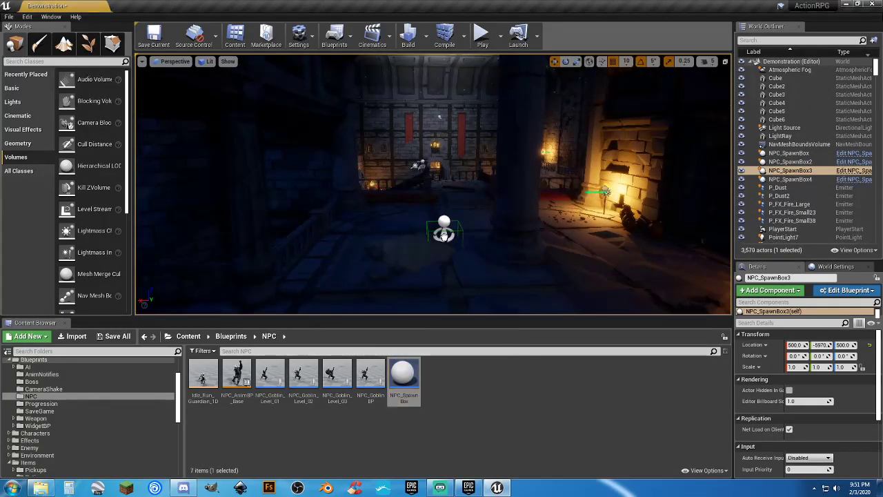
right_click_drag(481, 264, 481, 264)
left_click_drag(403, 375, 460, 246)
right_click_drag(509, 251, 489, 266)
left_click_drag(412, 360, 437, 258)
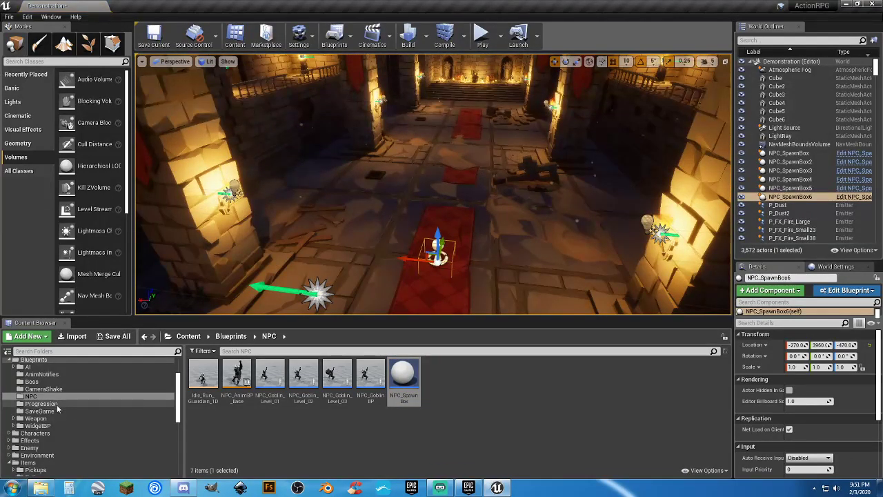
Step: Open the Blueprints Boss folder, play-test the map until the game ends, and return through the main menu to the editor
left_click(32, 382)
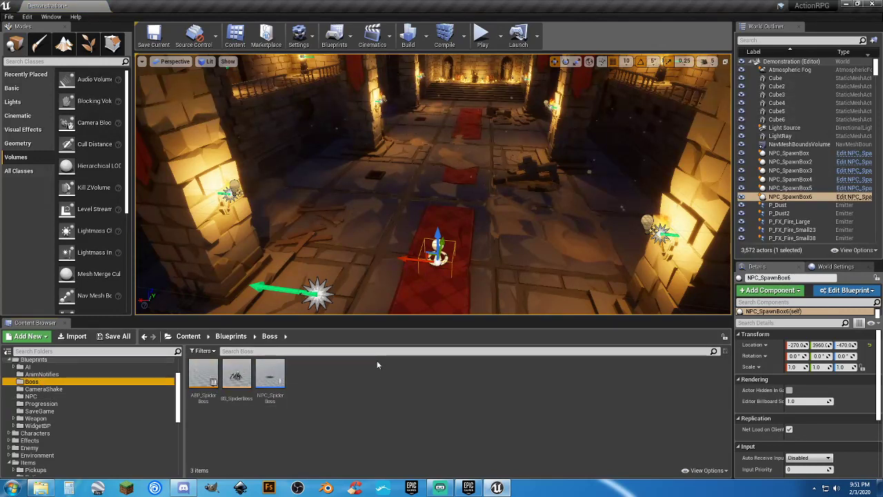
left_click(483, 41)
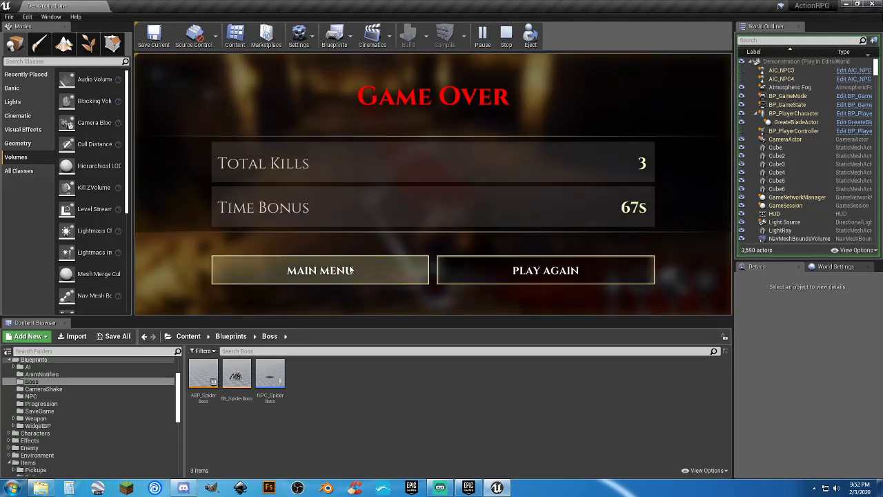
left_click(384, 271)
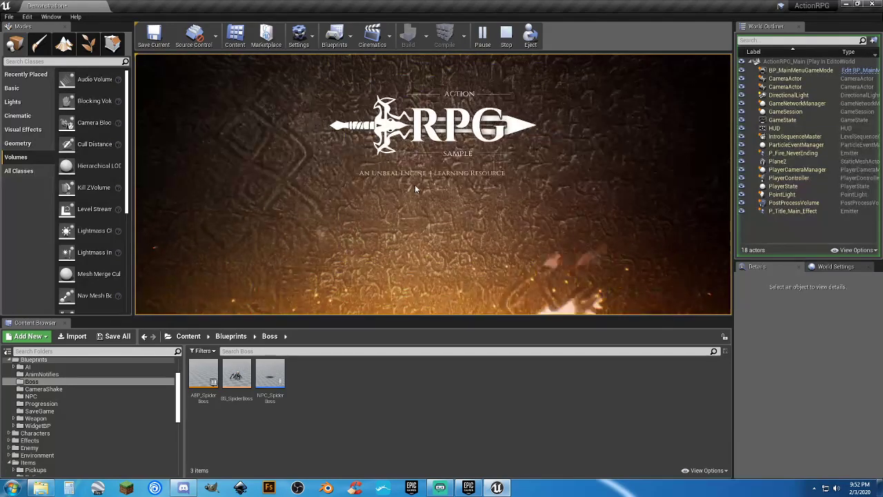
left_click(398, 271)
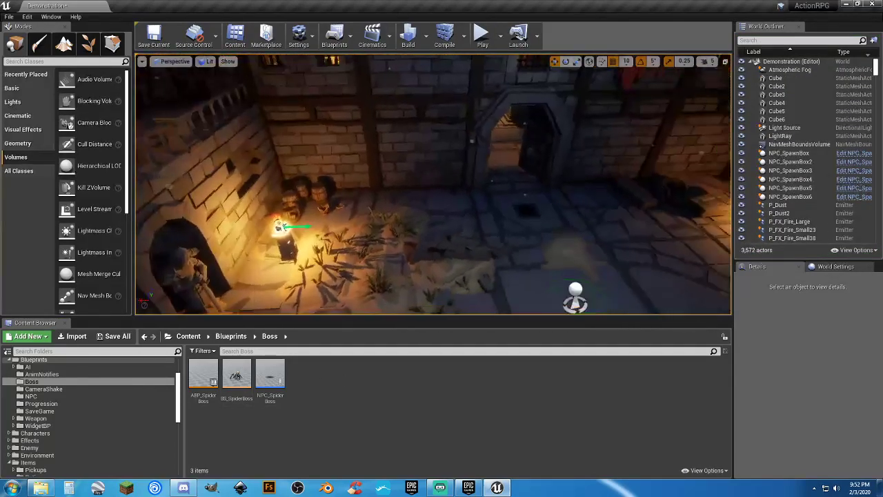
Step: Review the four AM_Guardian montages in the Animations NPC folder by selecting them as a range, and clear the selection
scroll(39, 394, "up", 2)
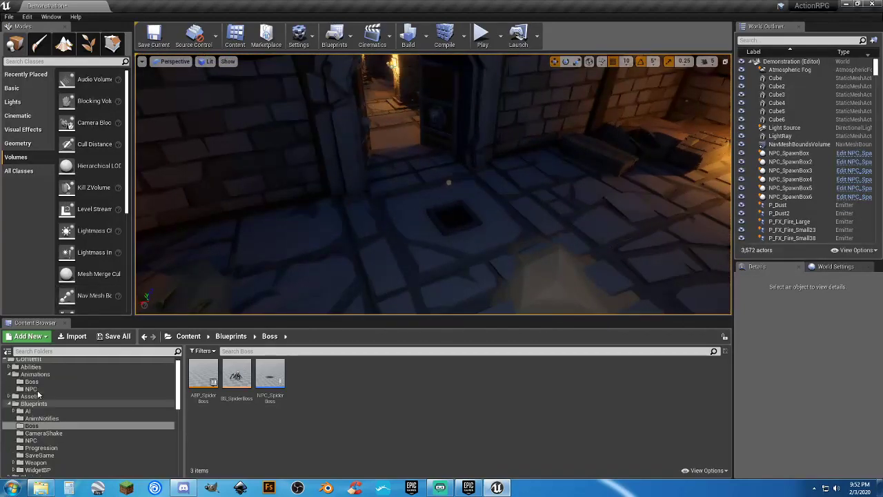
left_click(11, 404)
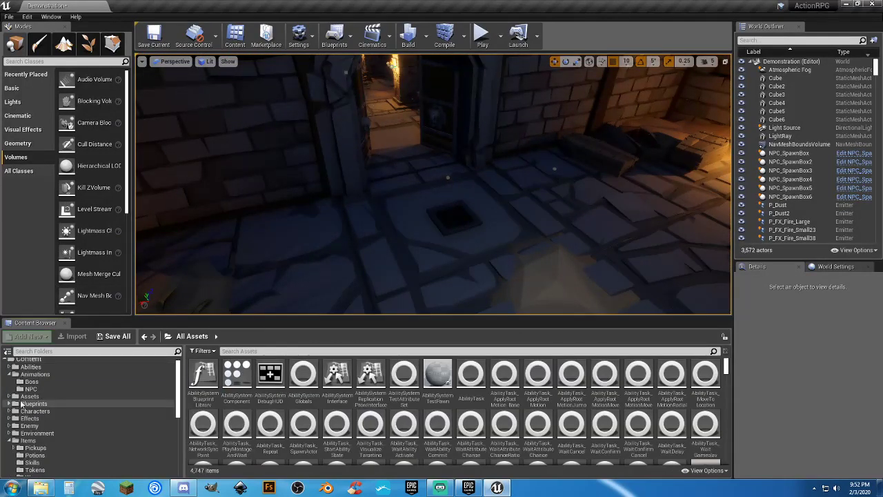
left_click(31, 382)
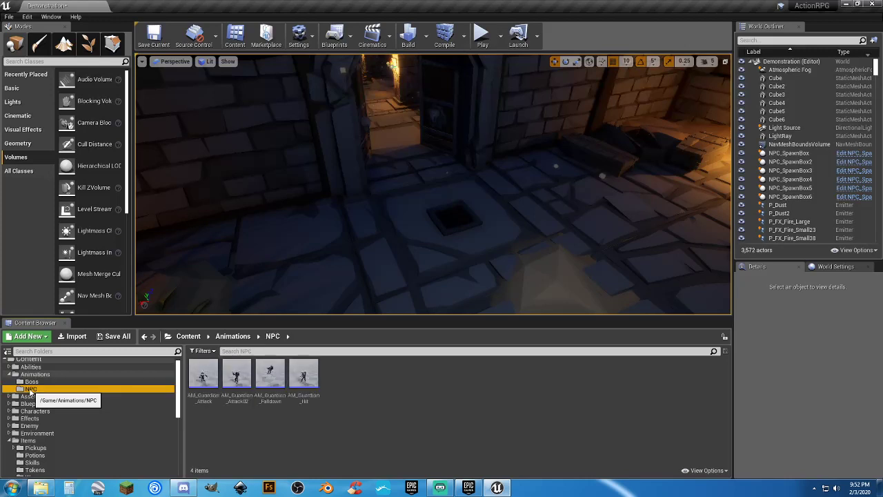
left_click(203, 376)
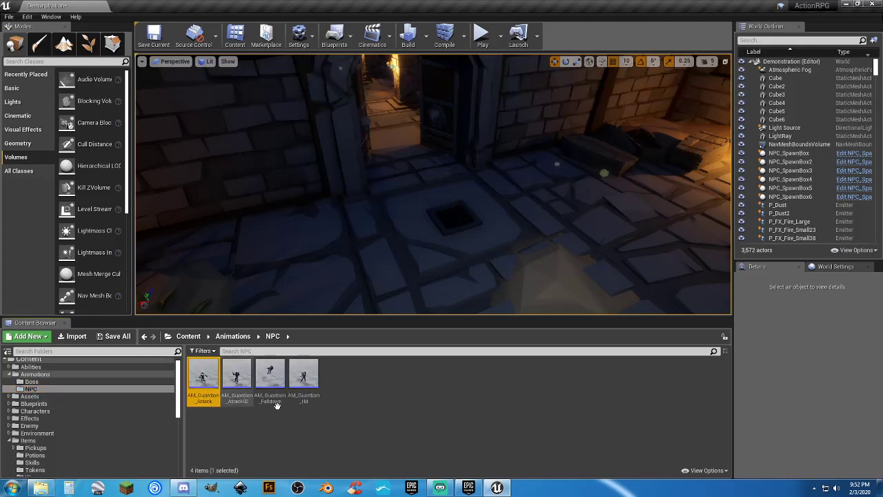
left_click(304, 376, "shift")
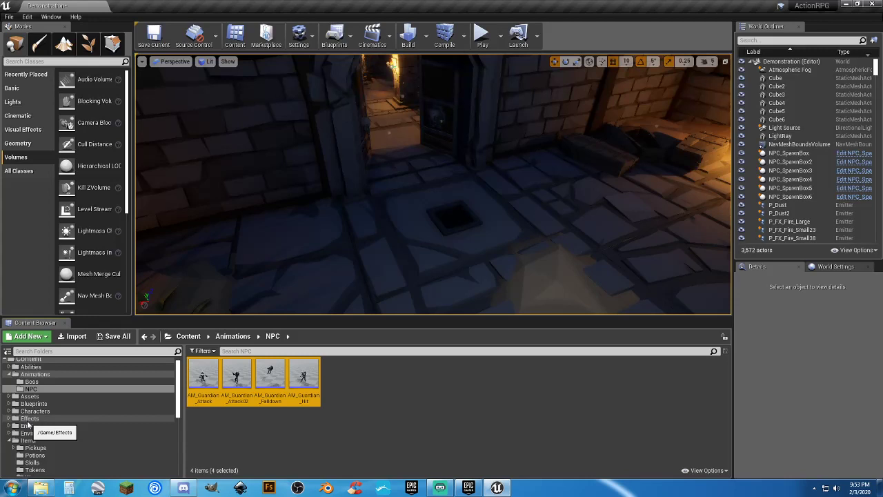
left_click(355, 385)
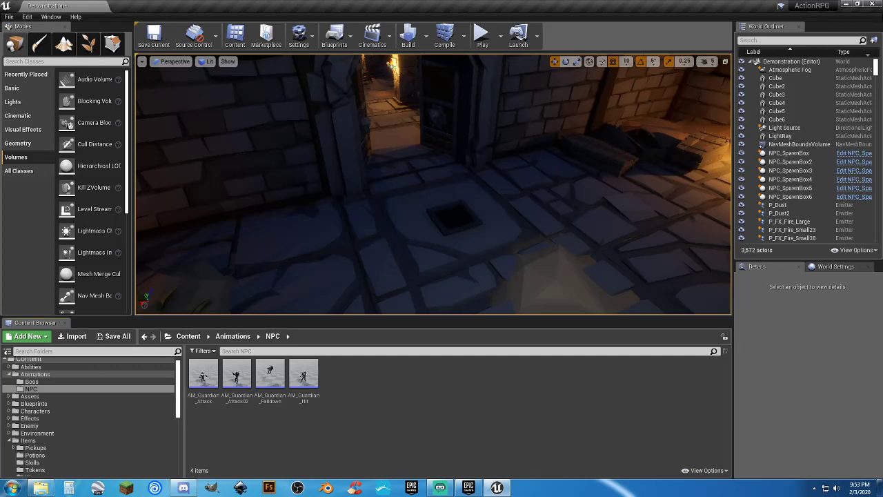
Step: Check the GameMode Override options in the world settings, keeping BP_GameMode, and look over the throne hall
right_click_drag(348, 295, 408, 267)
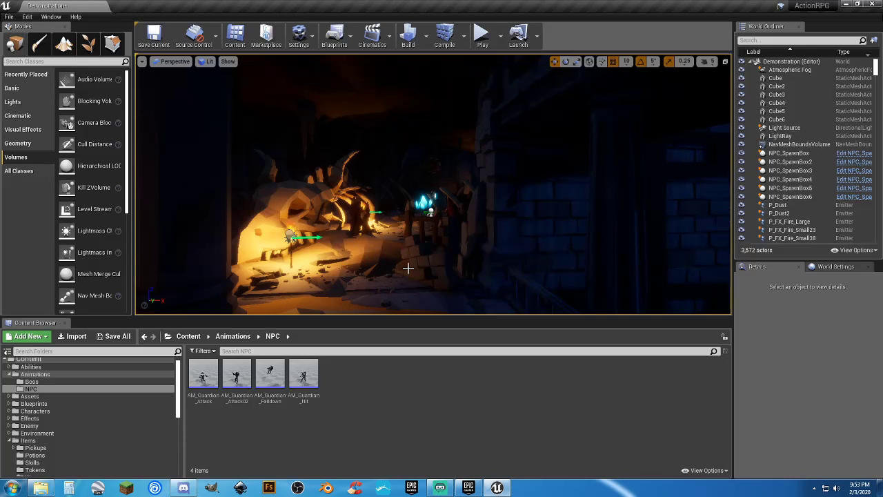
left_click(859, 265)
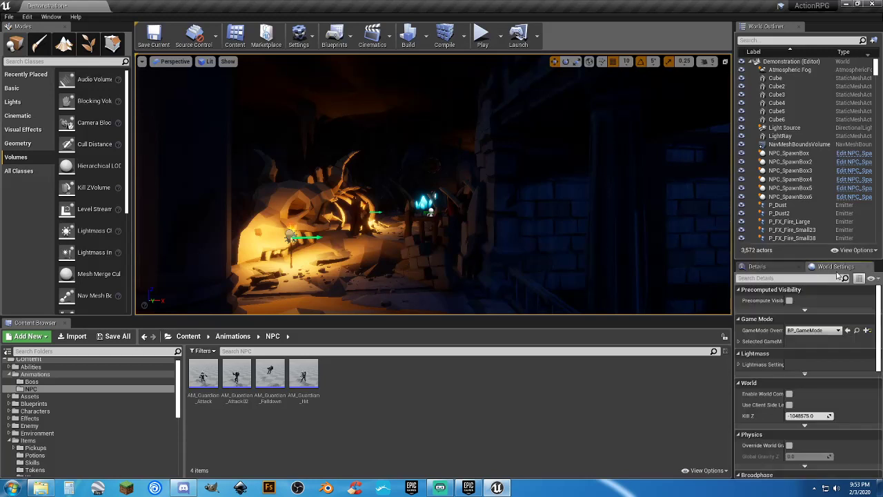
left_click(814, 329)
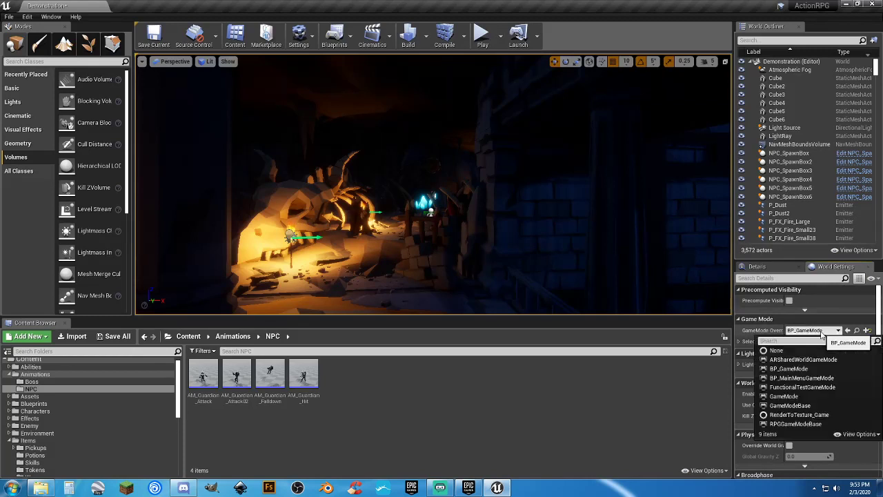
left_click(590, 423)
right_click_drag(489, 236, 309, 238)
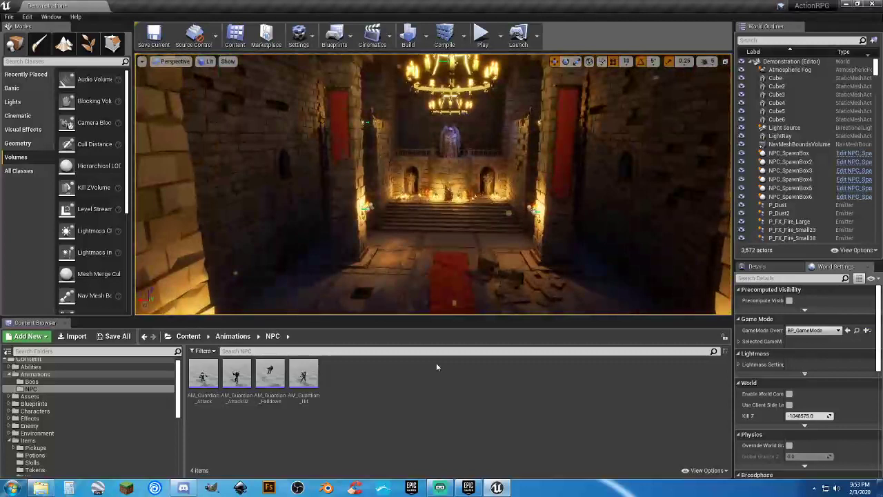
Step: Collapse the Animations, Items, PolyChar and PolygonDungeons folders in the content folder tree
left_click(10, 375)
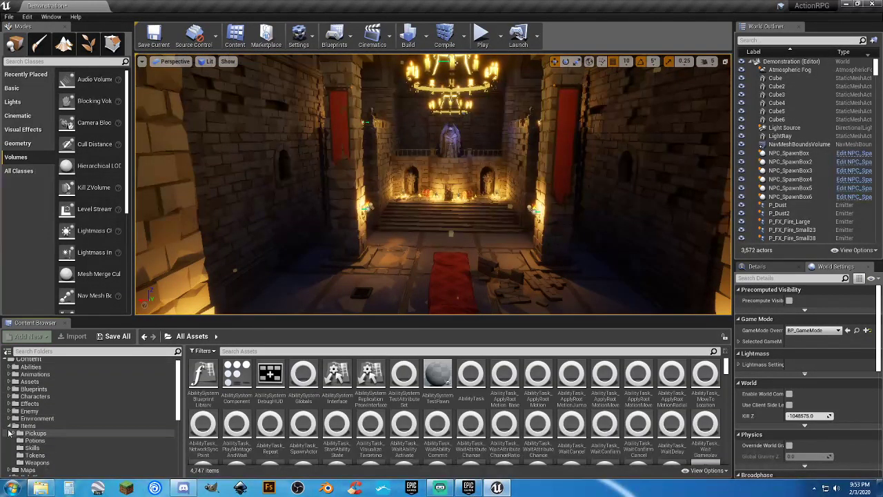
left_click(10, 426)
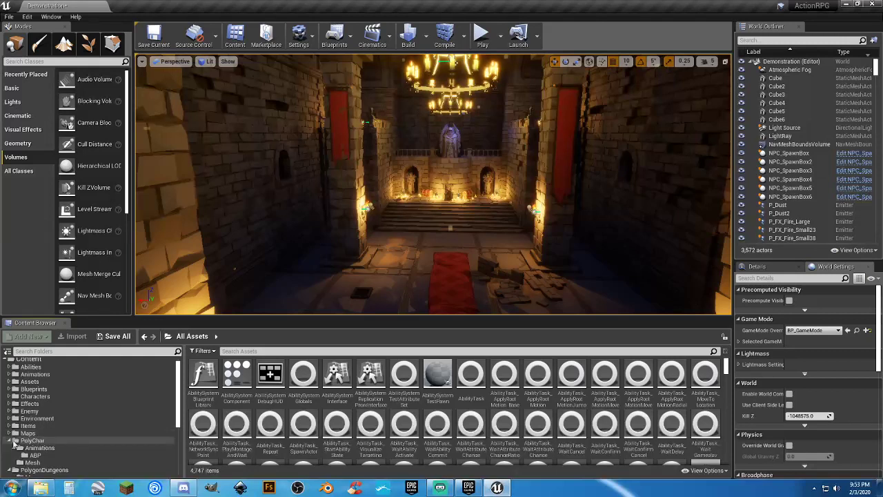
left_click(12, 439)
double_click(22, 450)
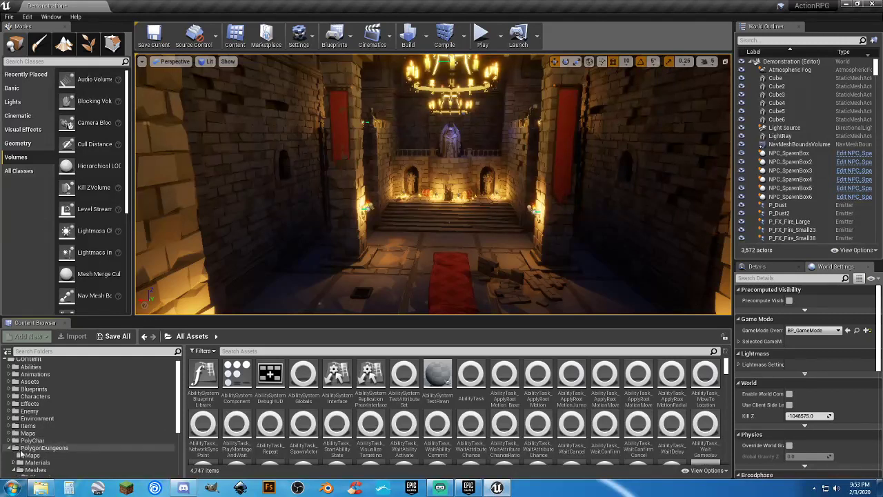
left_click(10, 447)
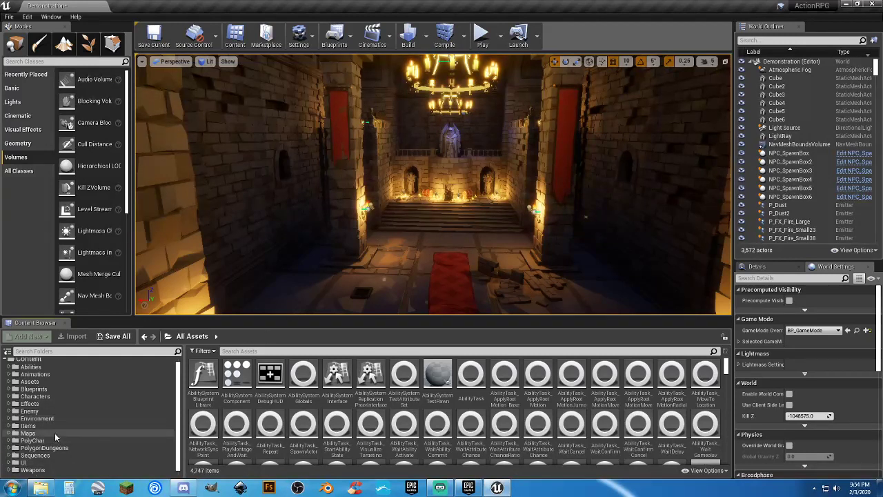
scroll(55, 433, "up", 1)
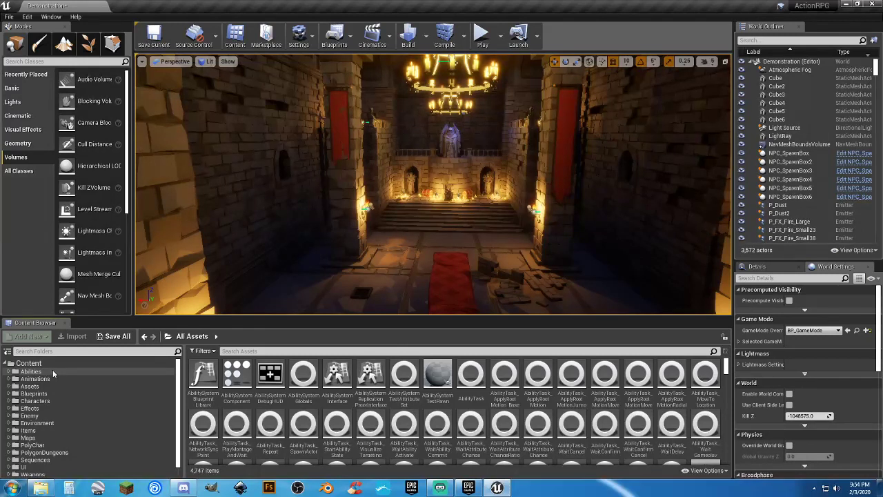
scroll(52, 369, "down", 1)
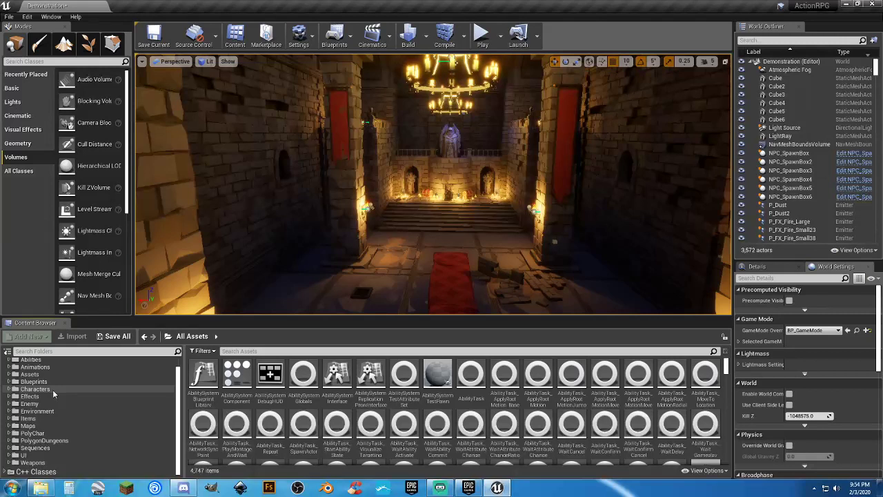
Step: Preview the Enemy_Anim_Sword_Combat_Swing animation from the Enemy_Gruntling_Guardian folder, and close its editor
left_click(24, 403)
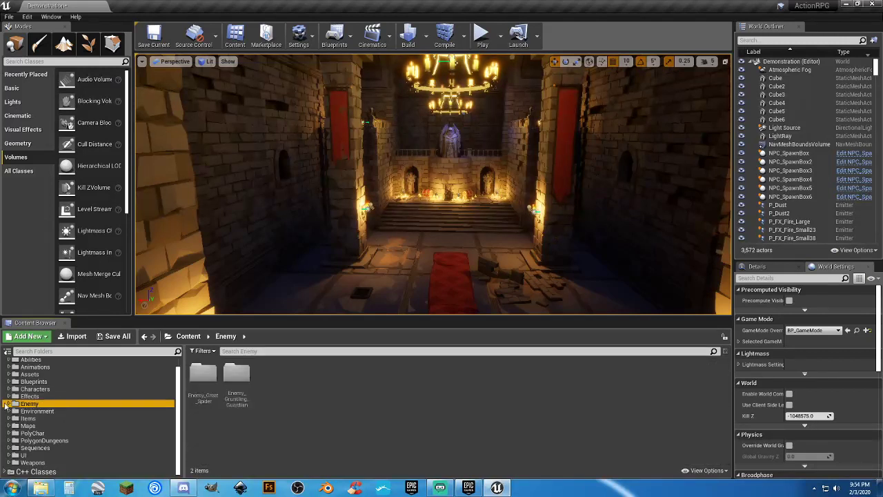
left_click(9, 403)
left_click(41, 411)
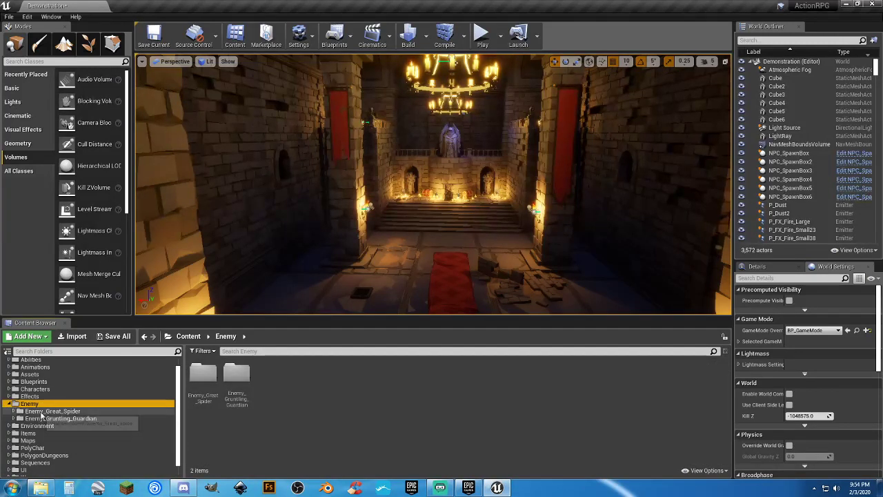
left_click(59, 419)
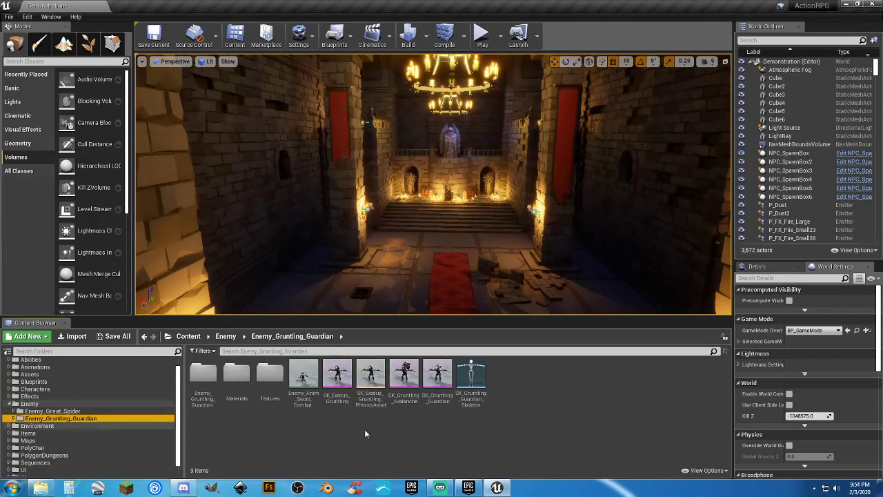
double_click(305, 386)
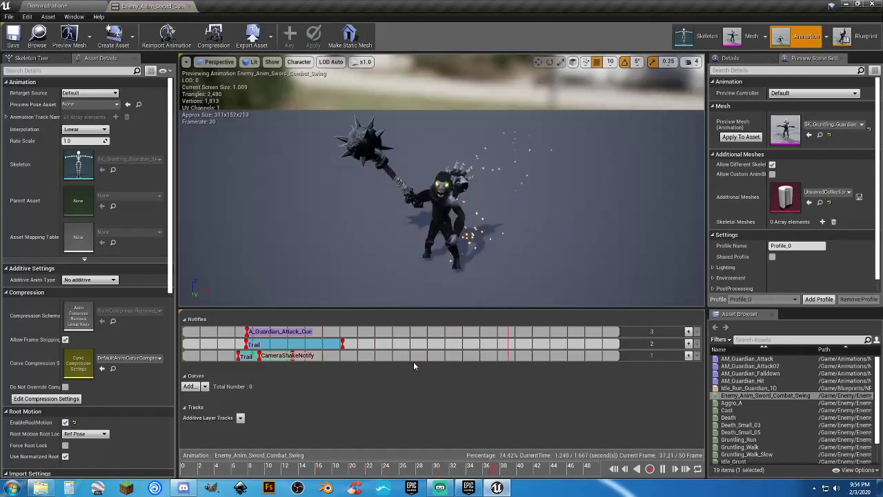
left_click(190, 7)
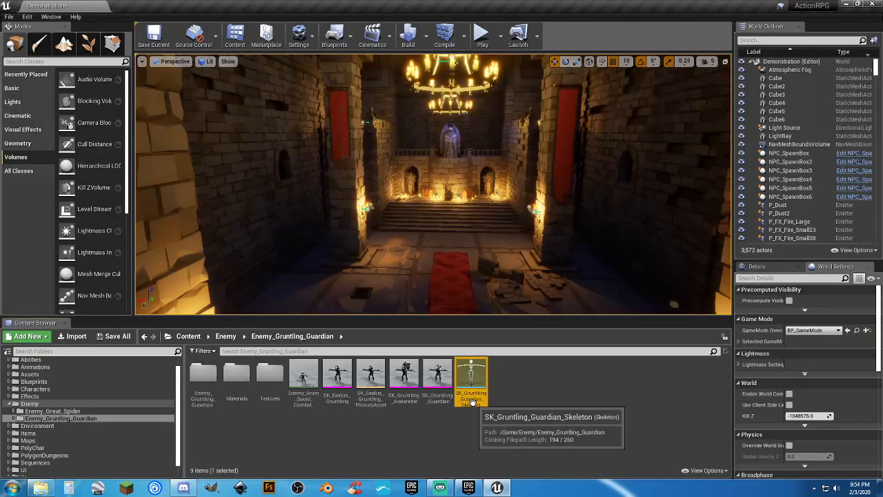
Step: Open SK_Gruntling_Guardian_Skeleton and inspect its bones from b_MF_Root and b_MF_Pelvis down the right leg to b_MF_Foot_R
double_click(471, 386)
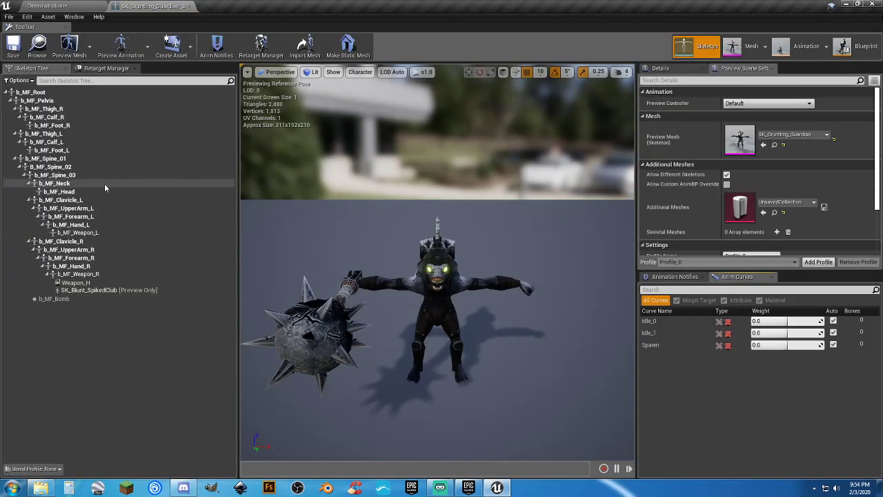
left_click(65, 94)
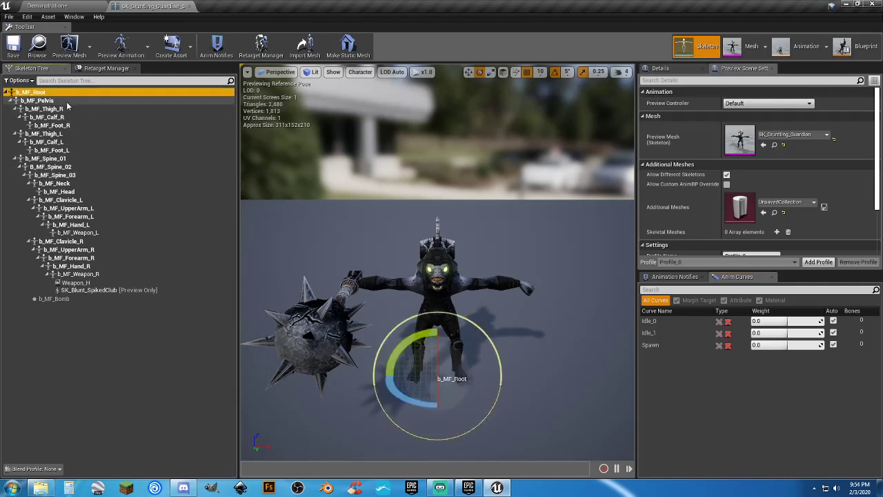
left_click(64, 104)
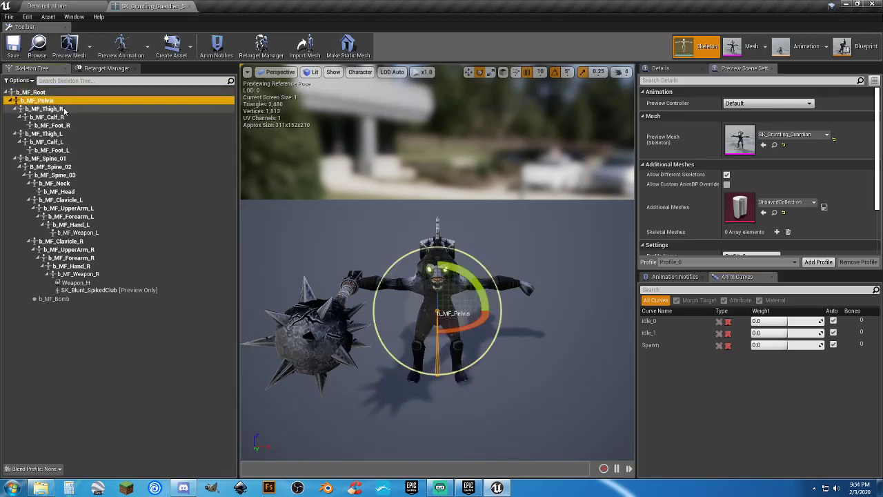
left_click(65, 108)
left_click(66, 117)
left_click(66, 125)
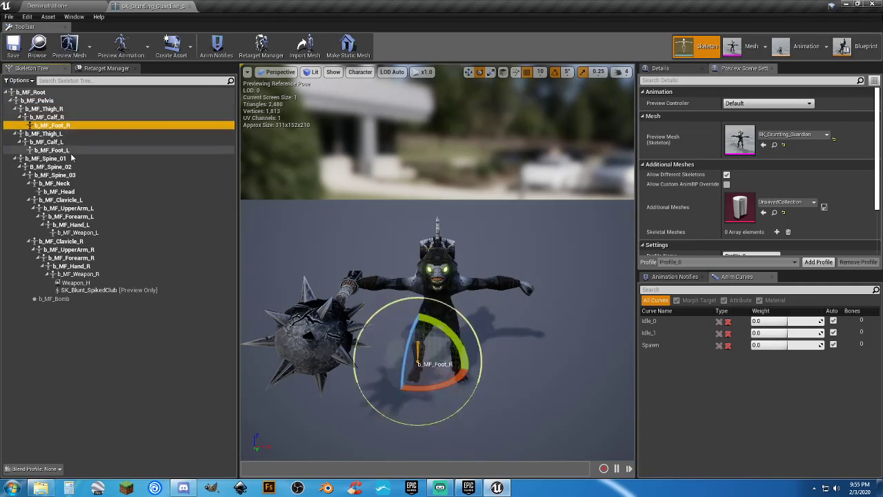
Step: Inspect the guardian skeleton's three spine bones, b_MF_Neck and b_MF_Head
left_click(72, 158)
left_click(75, 167)
left_click(76, 175)
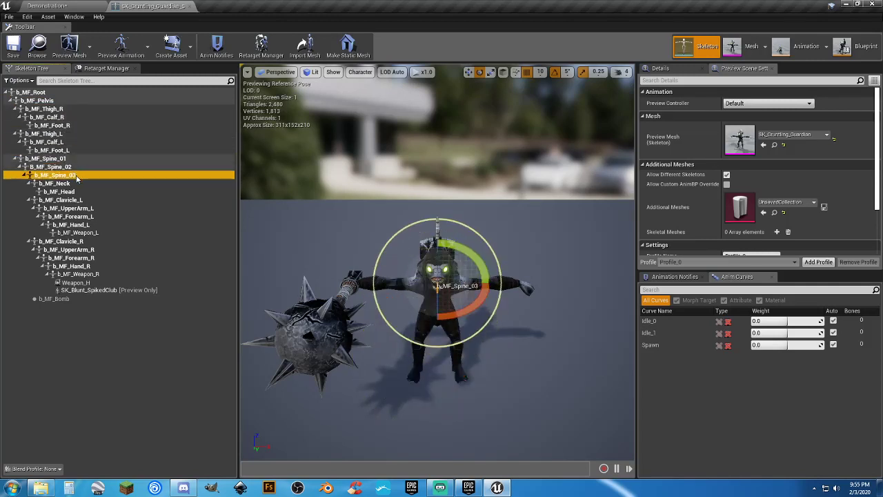
left_click(75, 183)
left_click(78, 192)
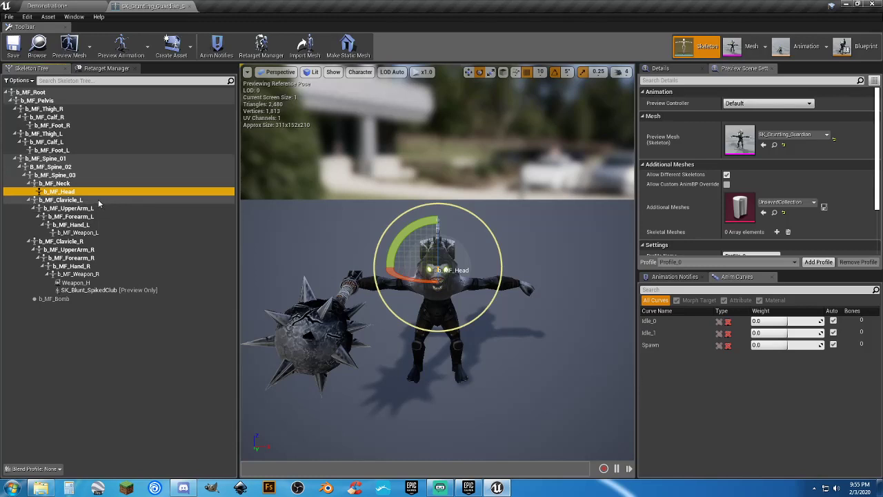
Step: Inspect both clavicle bones and the left arm bones b_MF_Hand_L, b_MF_Forearm_L and b_MF_UpperArm_L
left_click(99, 200)
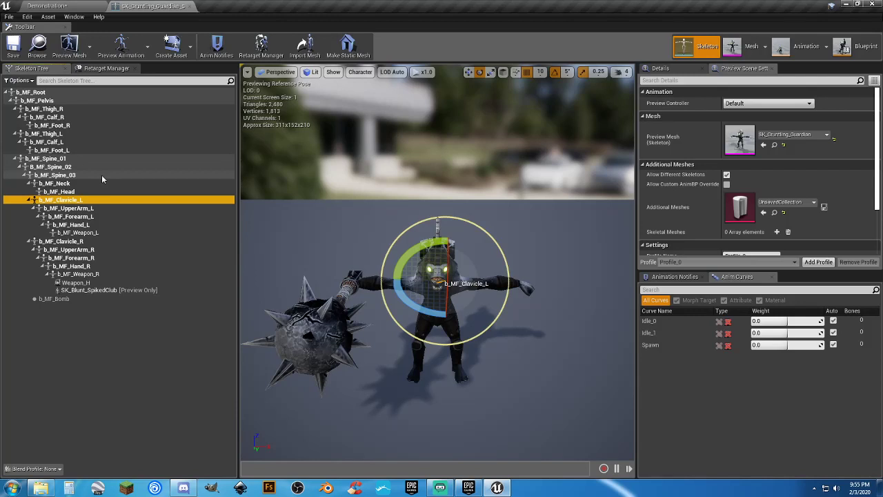
left_click(69, 242)
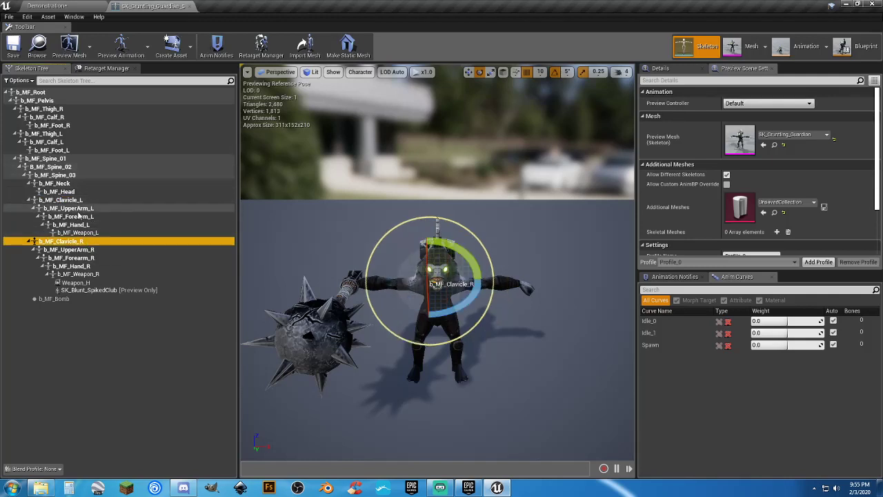
left_click(76, 225)
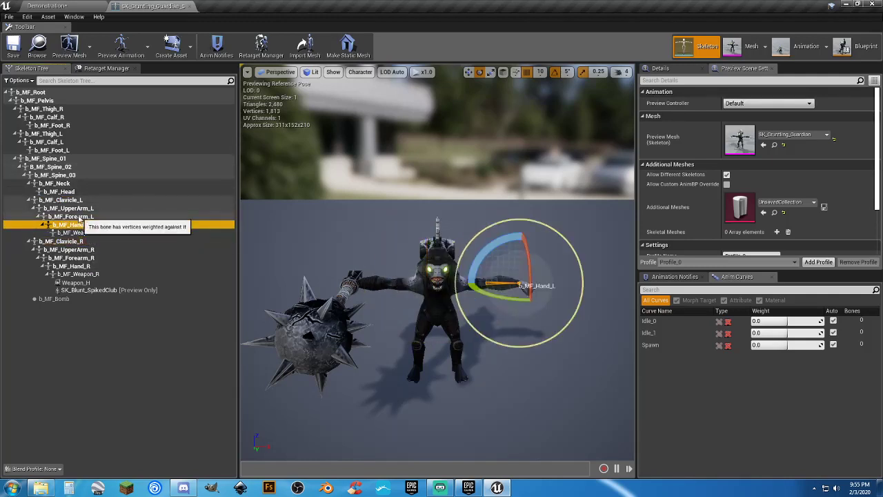
left_click(76, 217)
left_click(77, 209)
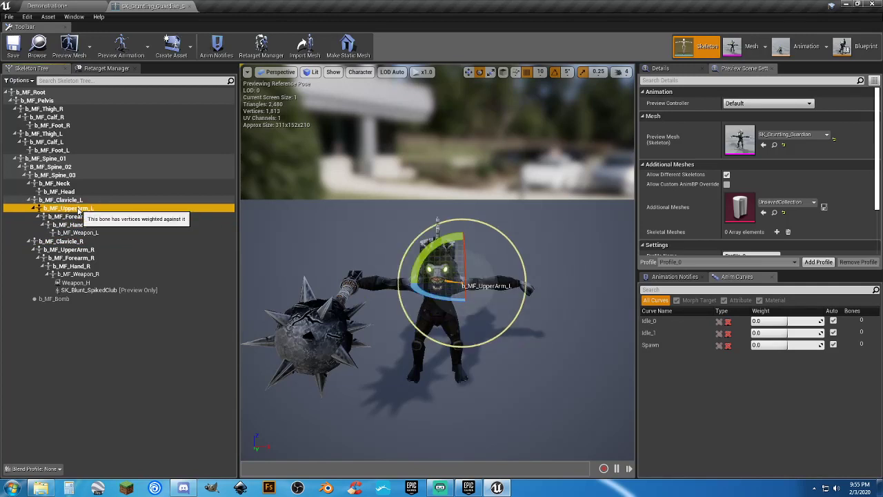
Step: Inspect b_MF_Clavicle_L, b_MF_Head and b_MF_Neck again in the guardian skeleton
left_click(72, 201)
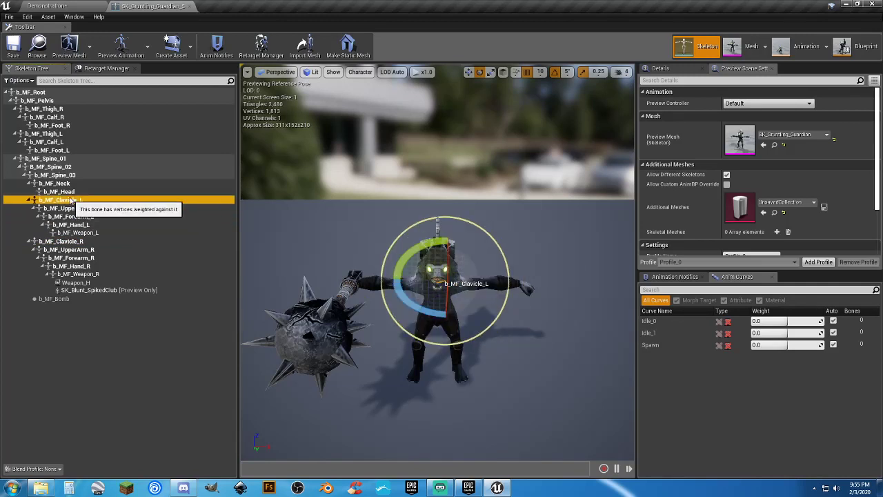
left_click(69, 192)
left_click(69, 184)
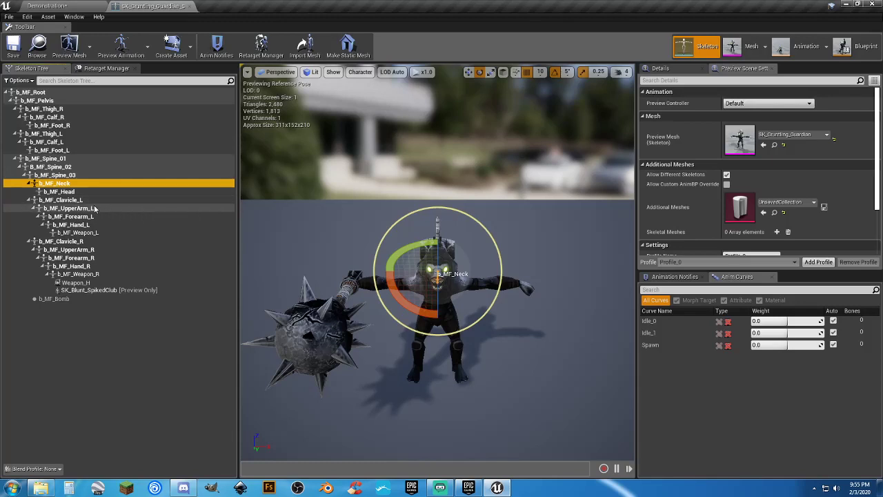
Step: Inspect b_MF_Weapon_R with its Weapon_H socket and SK_Blunt_SpikedClub preview mesh, plus the b_MF_Bomb bone
left_click(81, 274)
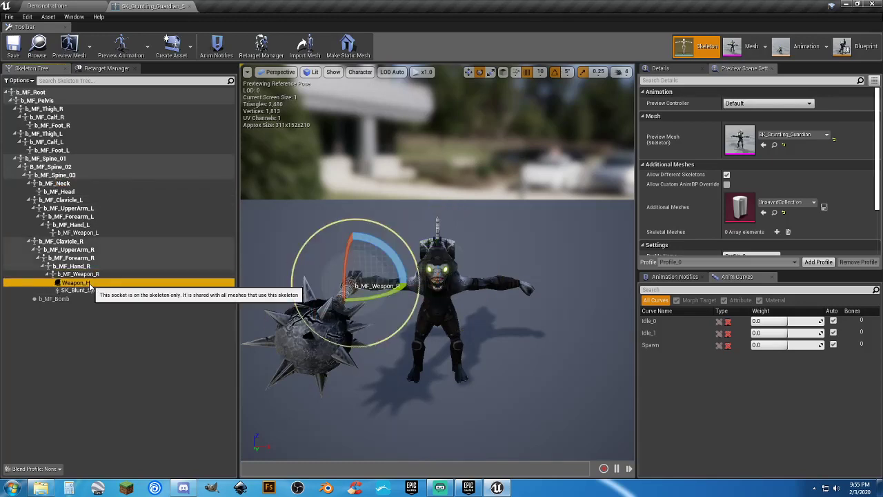
left_click(78, 283)
left_click(93, 291)
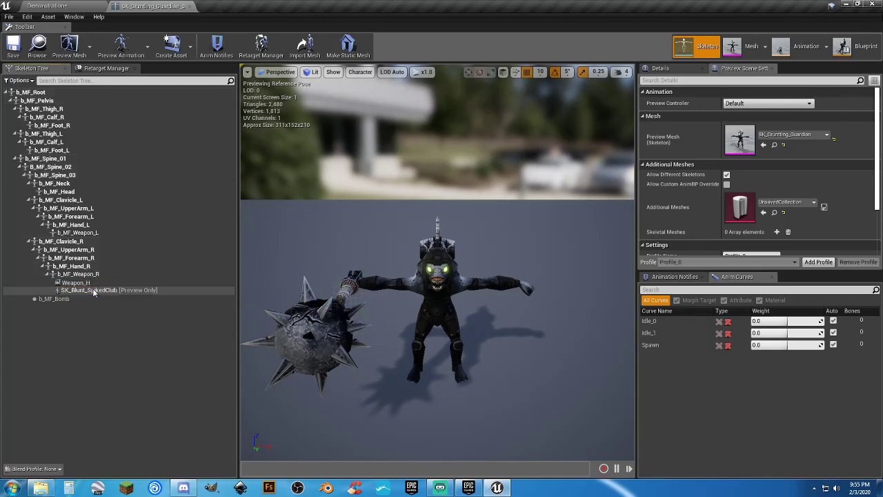
left_click(76, 283)
left_click(75, 298)
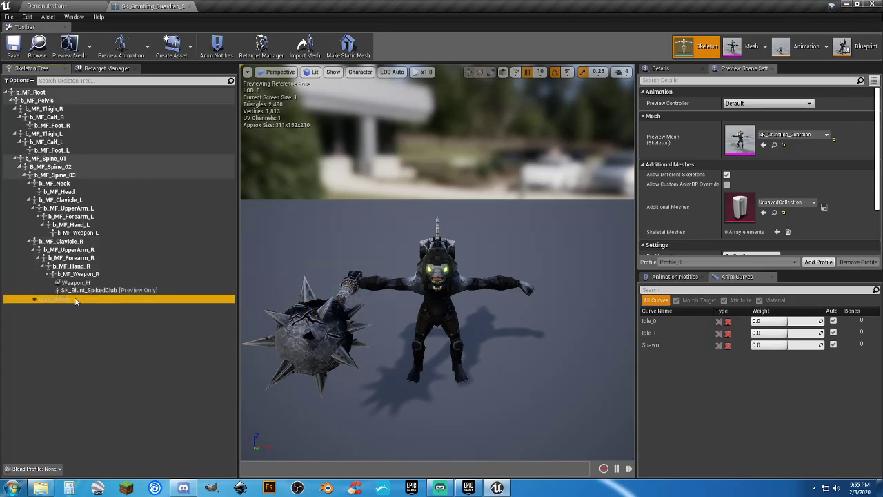
left_click(83, 290)
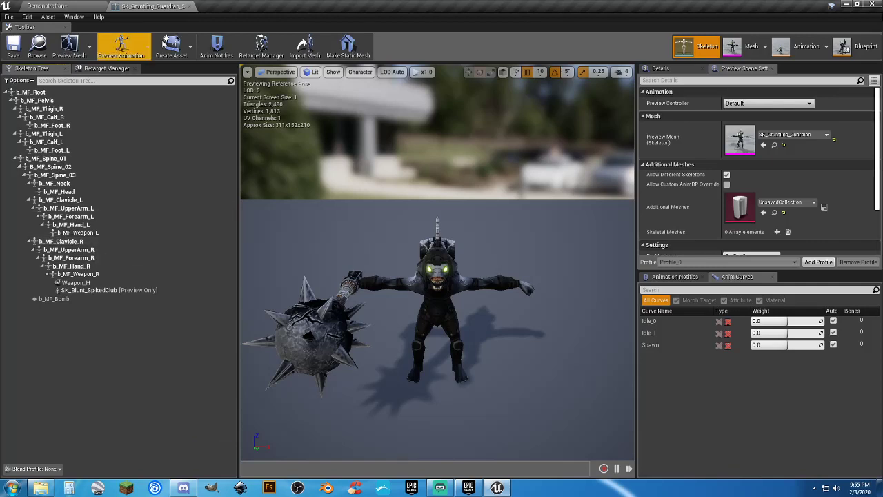
Step: Review the guardian skeleton's Humanoid rig bone mapping in the Retarget Manager, and close the skeleton editor
left_click(106, 67)
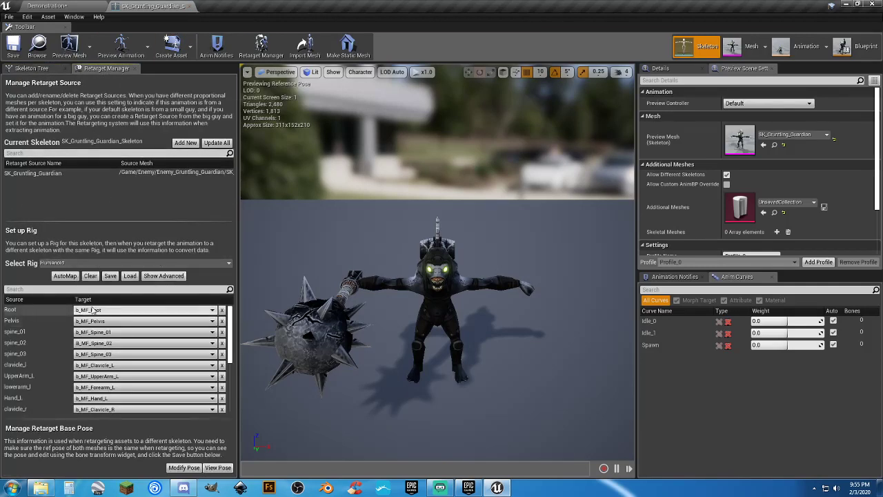
scroll(146, 379, "down", 2)
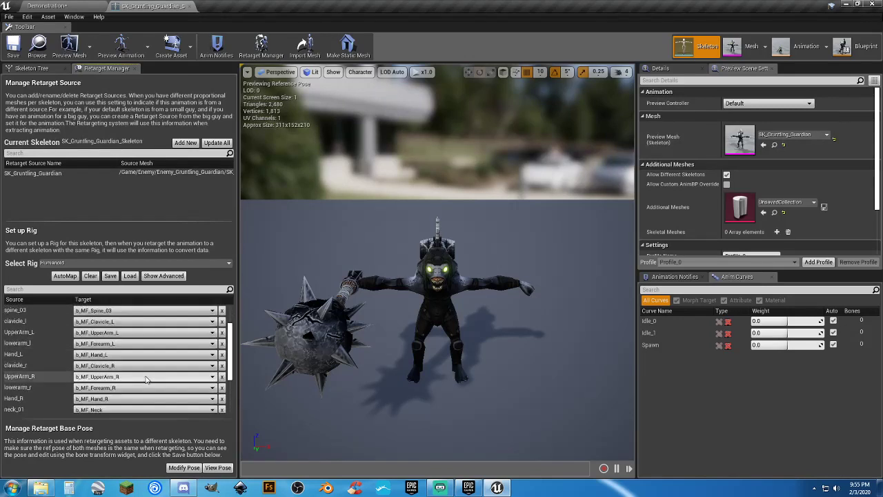
scroll(146, 379, "down", 4)
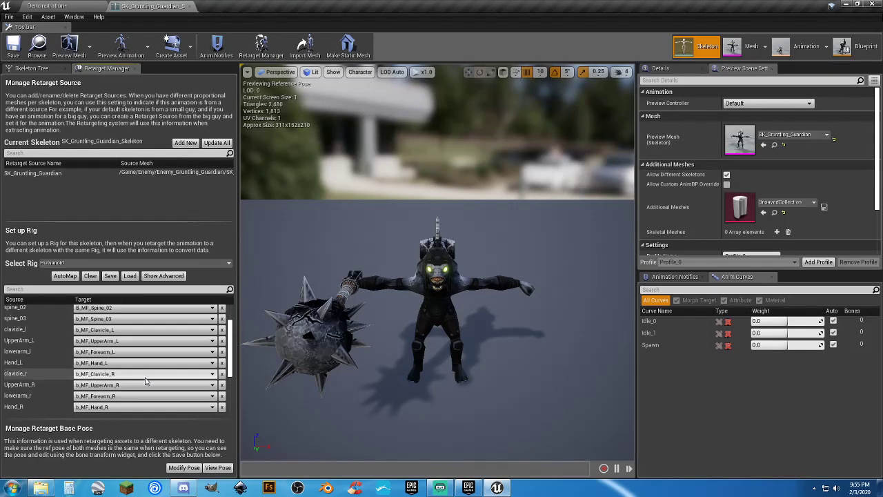
scroll(146, 379, "up", 6)
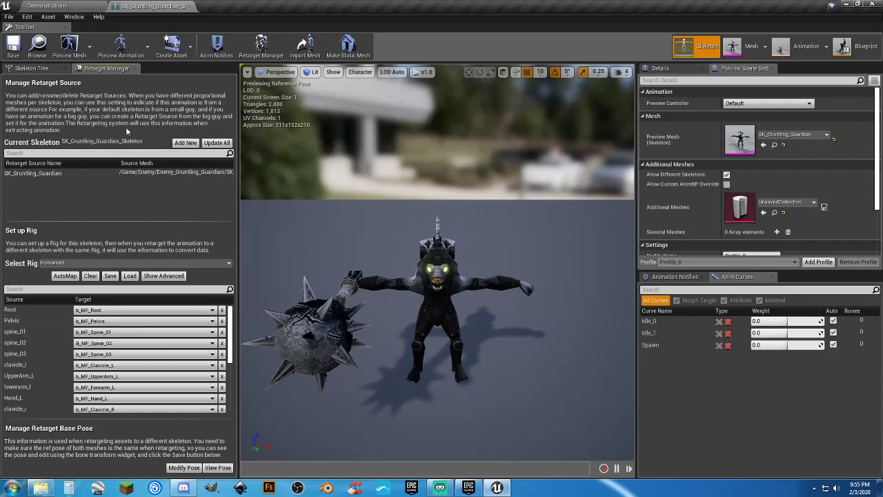
left_click(189, 6)
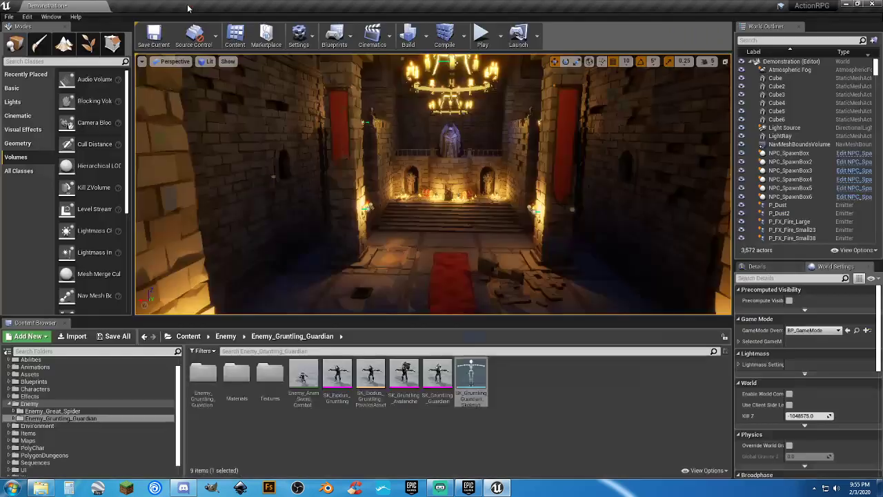
left_click(553, 384)
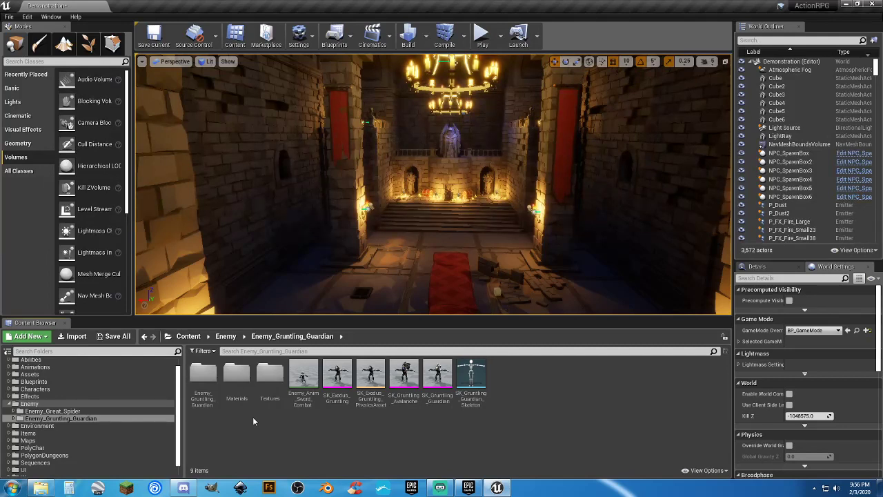
Step: Look through the Environment, Items and Enemy_Gruntling_Guardian content folders
left_click(47, 427)
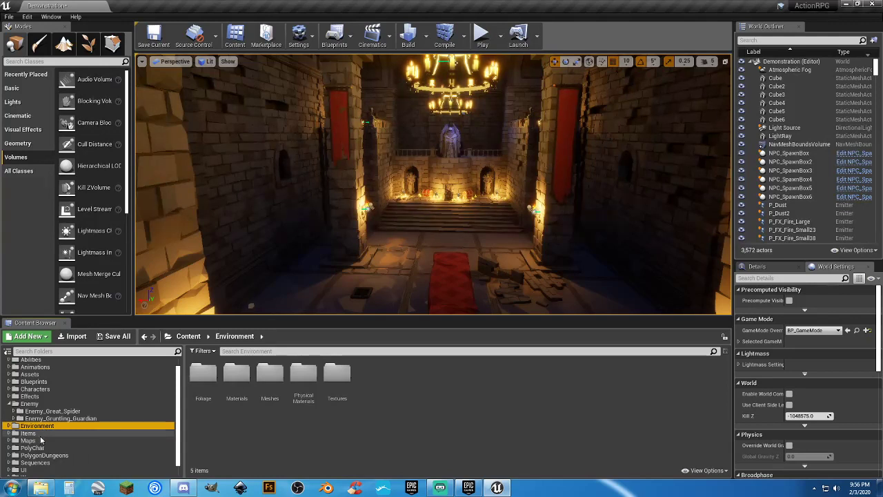
left_click(40, 435)
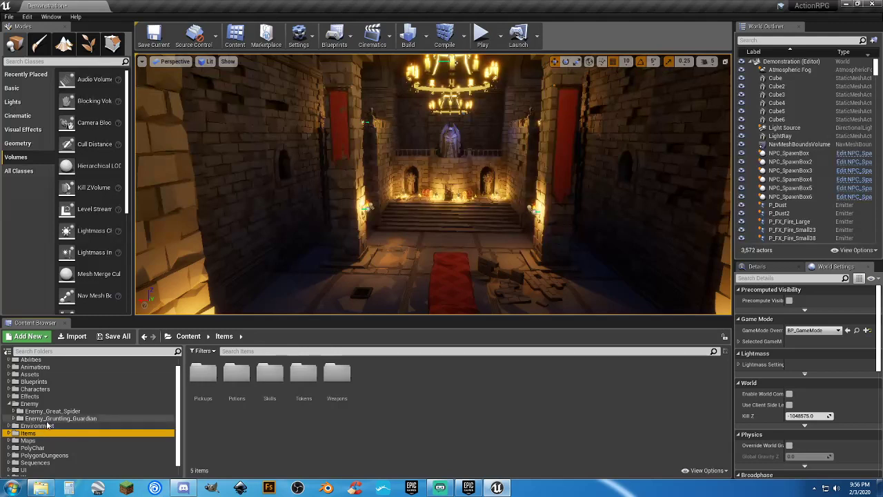
left_click(54, 418)
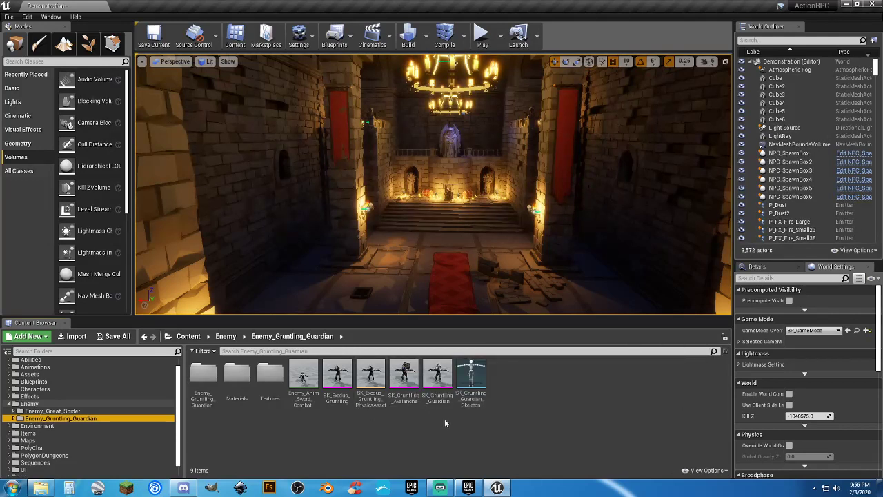
left_click(476, 412)
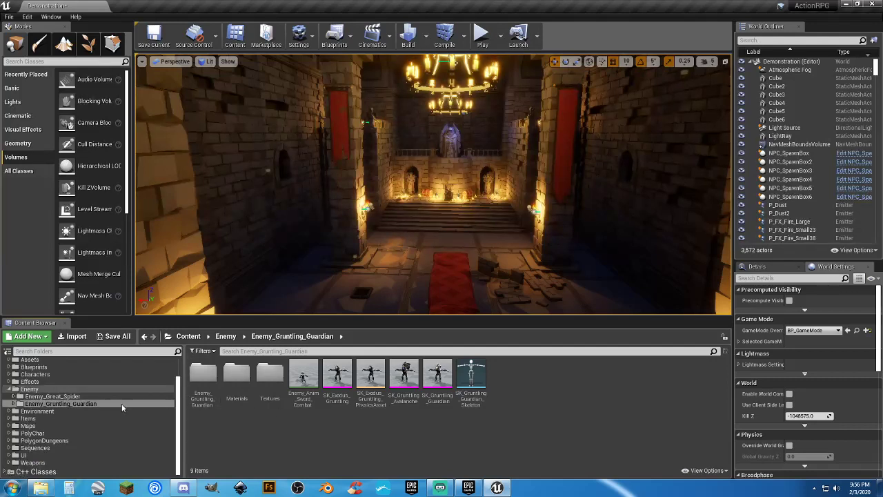
scroll(107, 403, "down", 1)
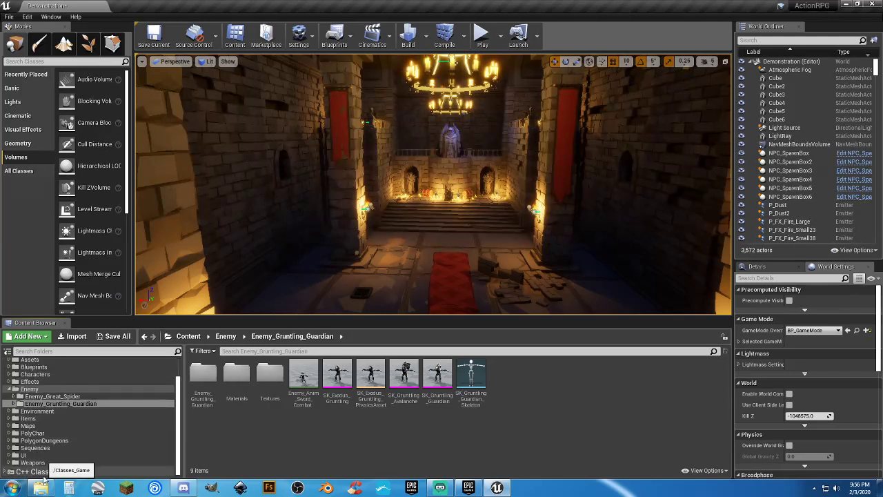
scroll(62, 434, "up", 1)
Step: Look through the Blueprints and Enemy content folders, and open the AI folder inside Blueprints
left_click(35, 393)
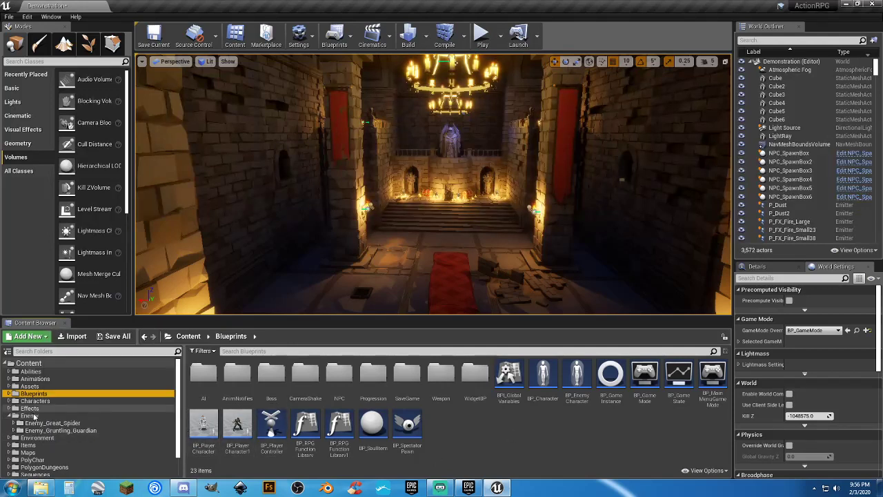
left_click(30, 415)
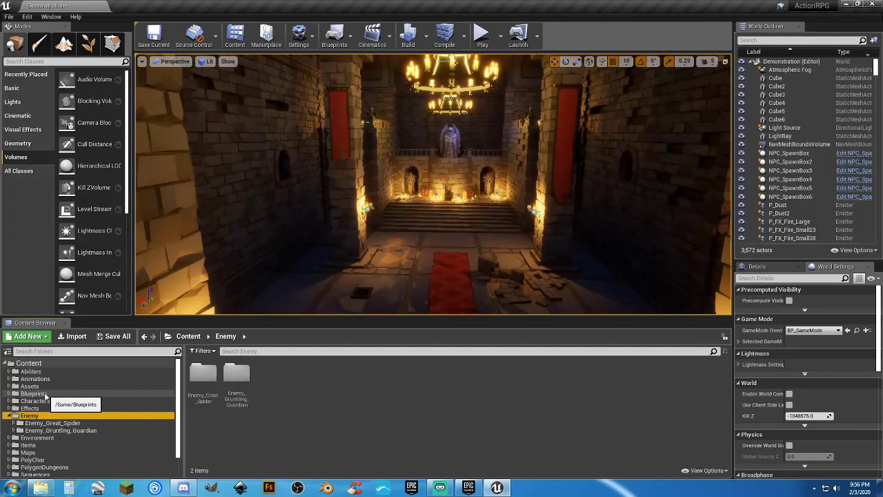
left_click(43, 393)
left_click(201, 373)
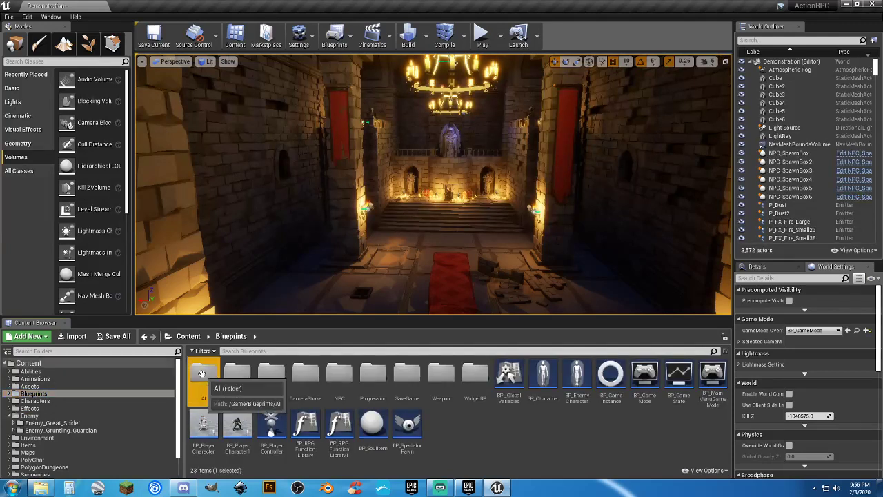
double_click(202, 374)
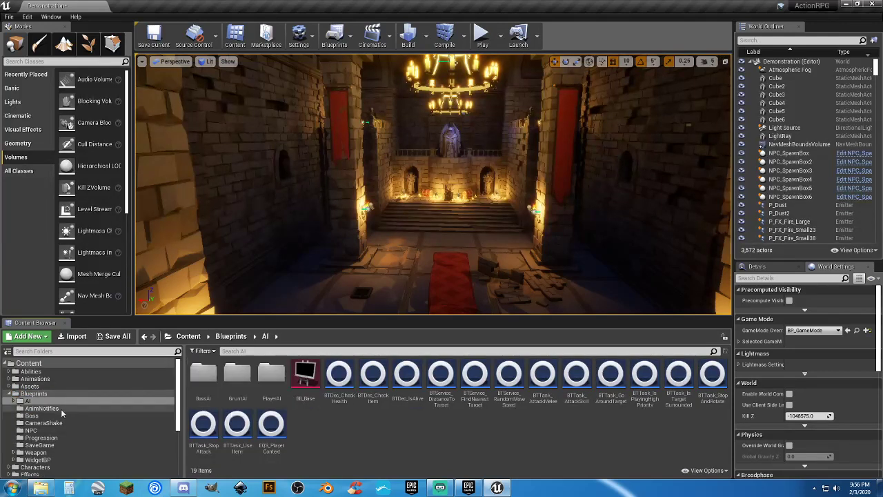
Step: Open the NPC_GoblinBP blueprint from the Blueprints/NPC folder
left_click(38, 431)
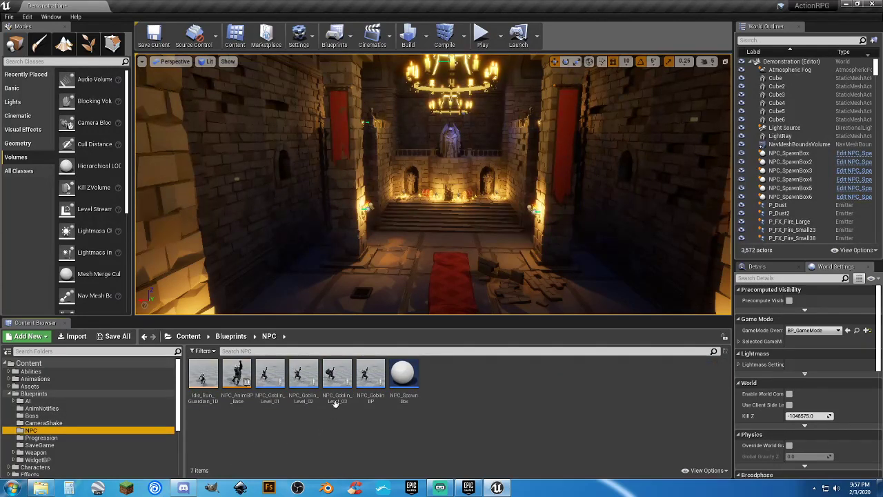
mouse_move(334, 403)
mouse_move(366, 402)
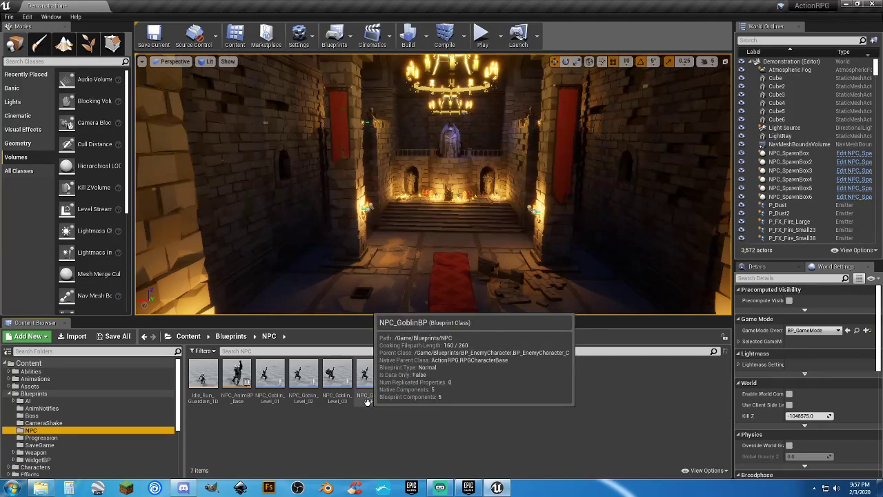
left_click(371, 406)
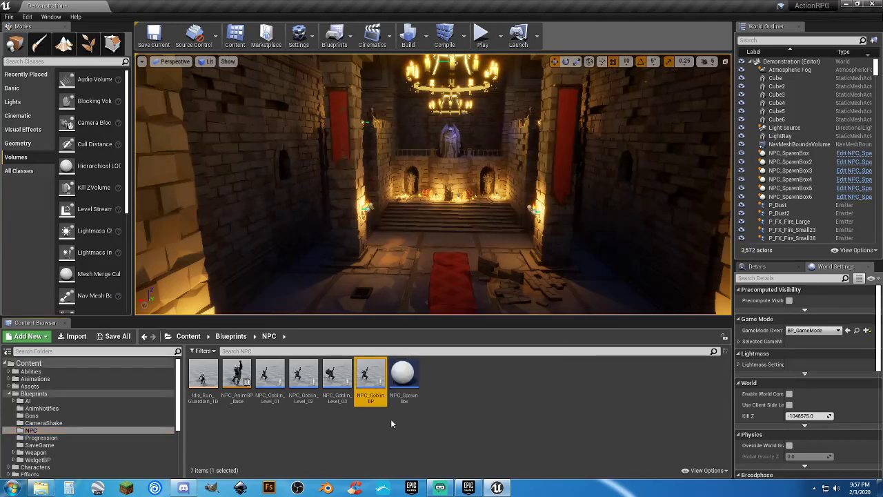
double_click(372, 407)
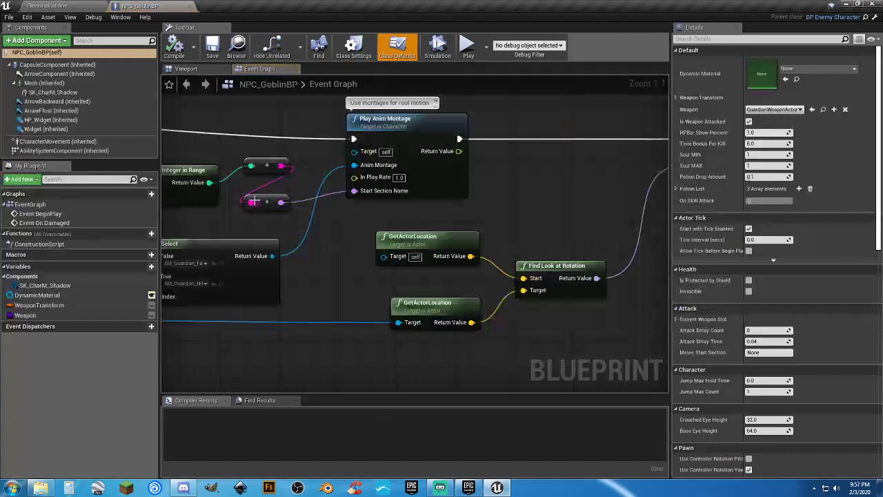
Step: Examine the goblin model and its components in the viewport of NPC_GoblinBP, and close the blueprint editor
left_click(185, 69)
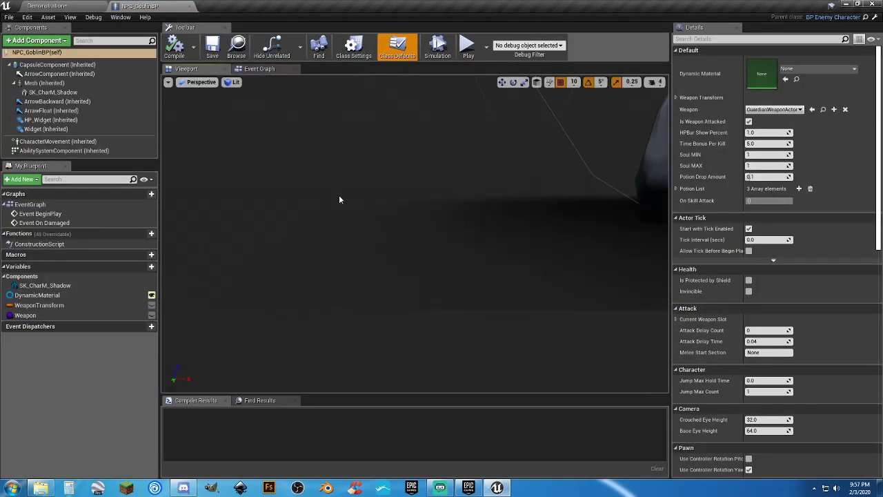
left_click_drag(339, 194, 368, 200)
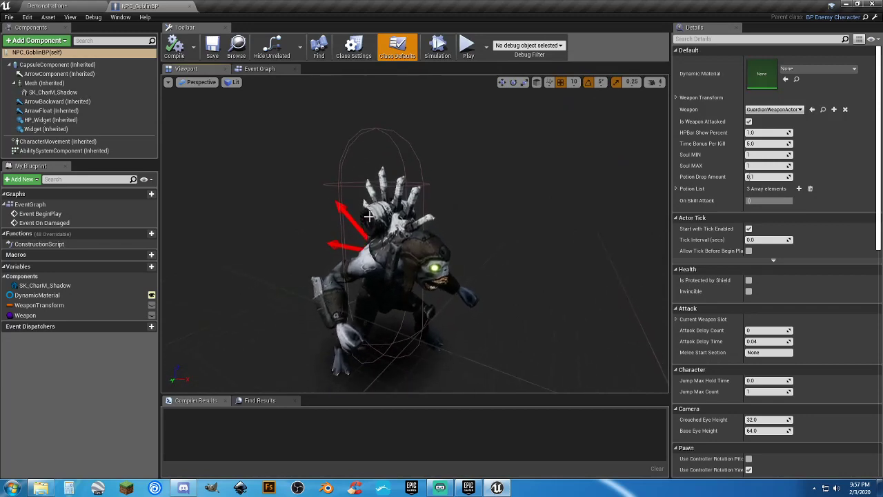
mouse_move(62, 141)
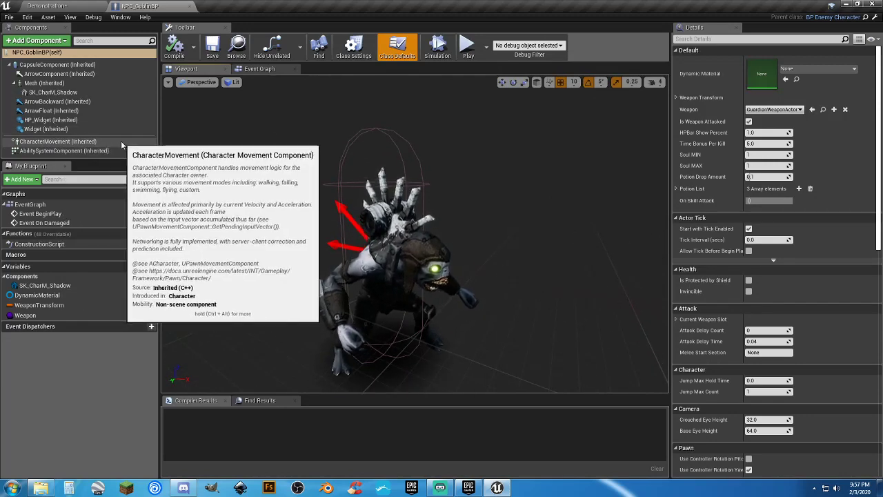
left_click(187, 6)
left_click(491, 381)
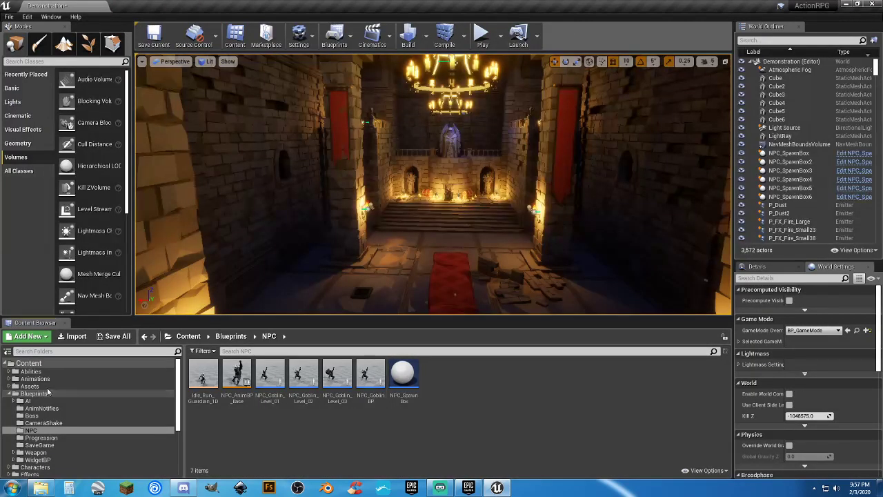
Step: Browse the character meshes in PolygonDungeons/Meshes/Characters, and select SK_Character_Goblin_Male
scroll(65, 403, "down", 3)
scroll(62, 414, "down", 2)
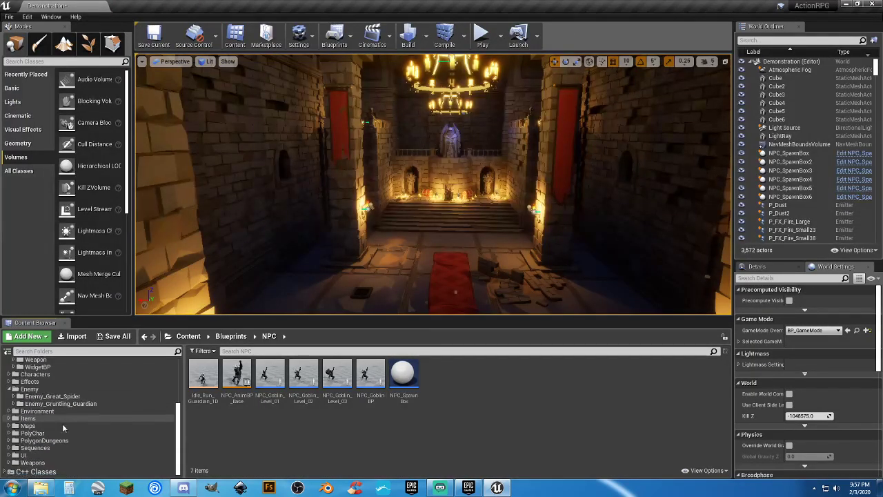
left_click(56, 440)
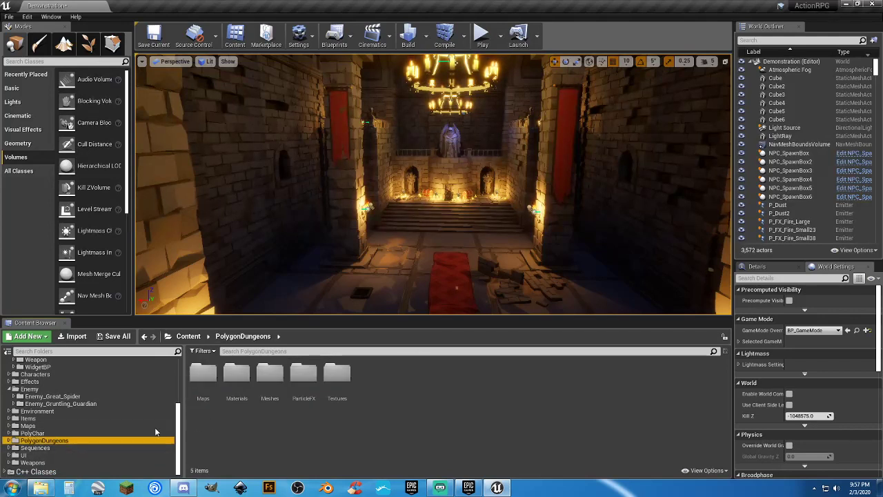
double_click(270, 378)
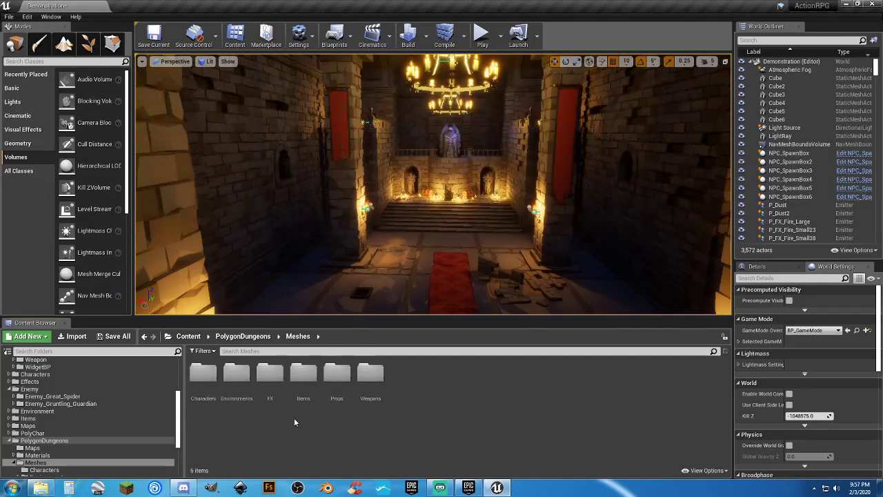
double_click(202, 374)
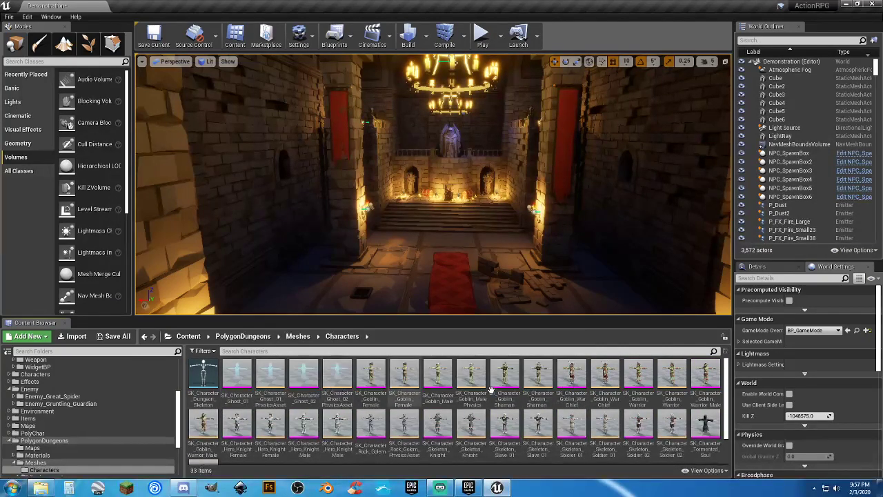
left_click(439, 400)
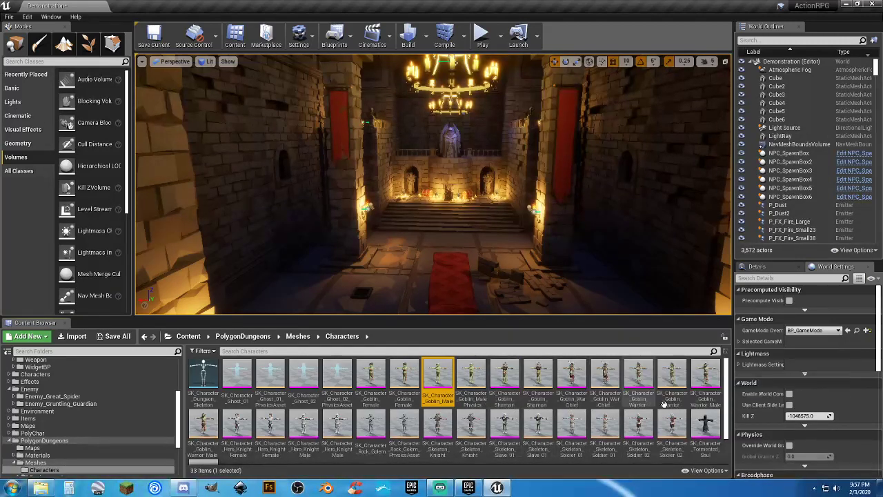
scroll(690, 404, "down", 2)
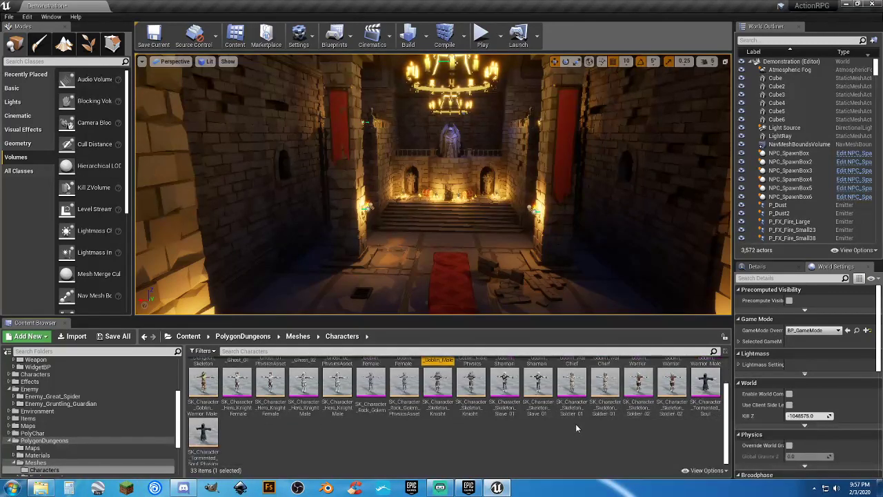
Step: Open the SK_Character_Goblin_Male mesh, examine the goblin model in its preview, and close the mesh editor
scroll(575, 428, "up", 2)
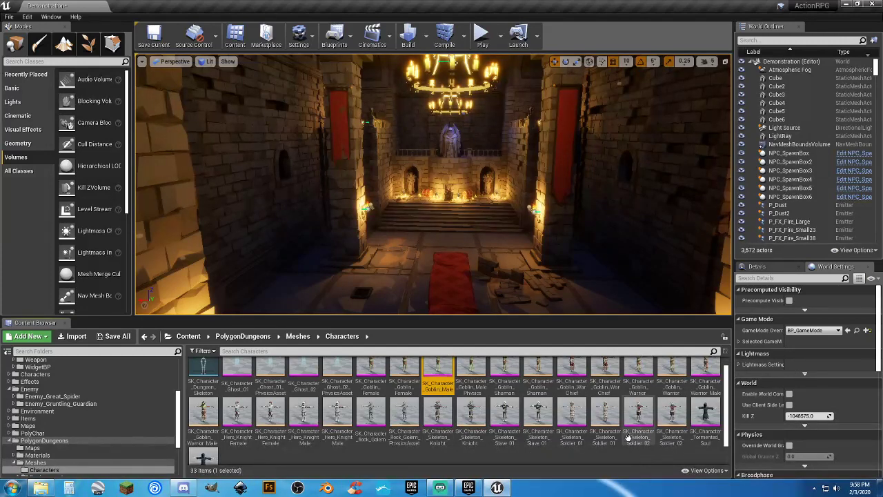
scroll(545, 418, "up", 1)
scroll(545, 418, "up", 1)
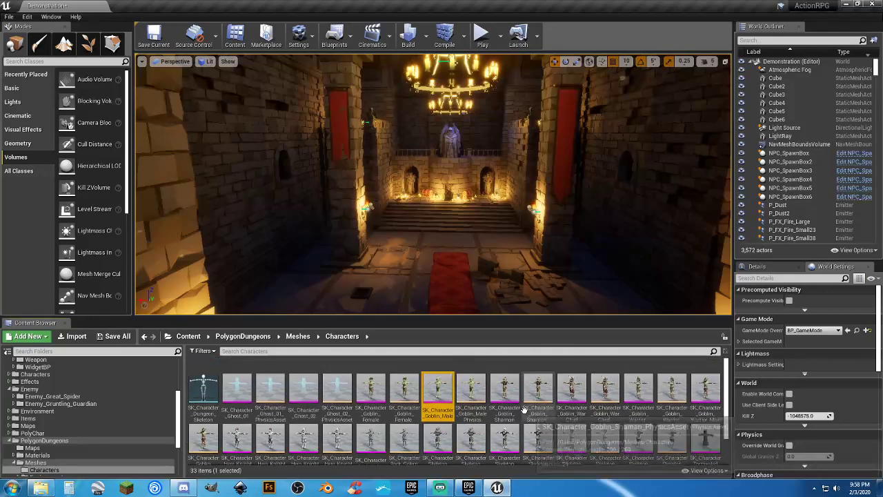
double_click(434, 388)
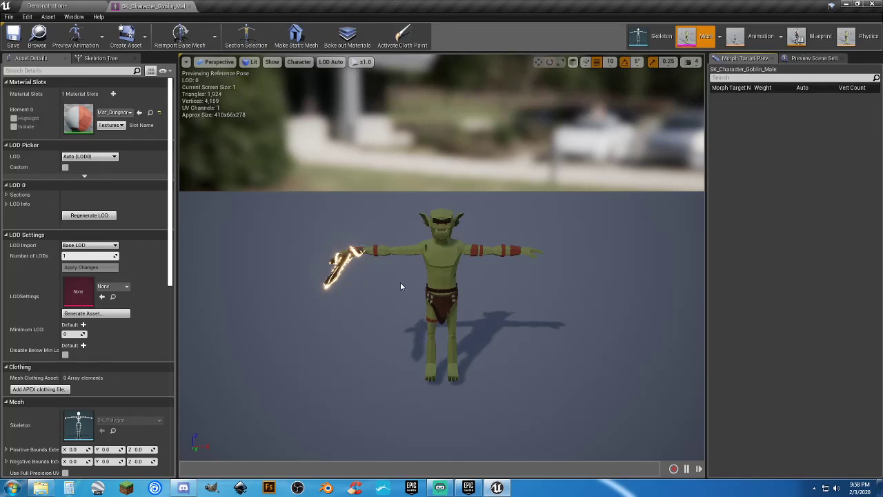
left_click_drag(441, 278, 331, 298)
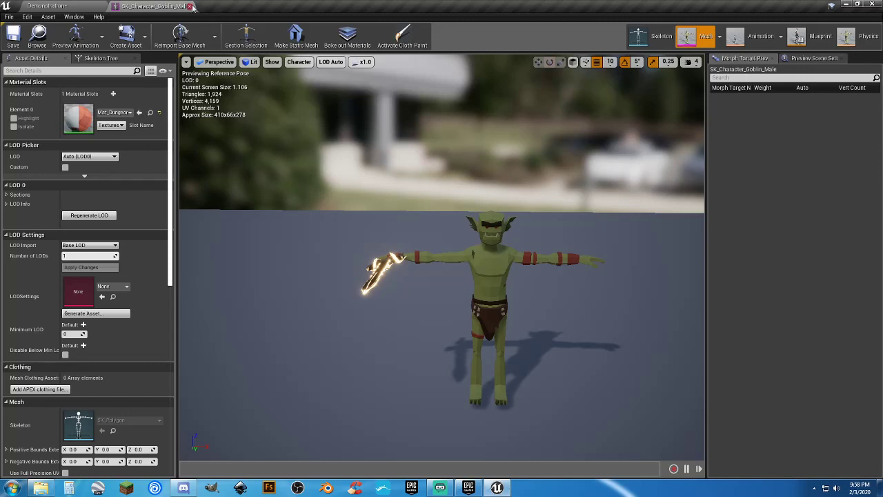
left_click(191, 7)
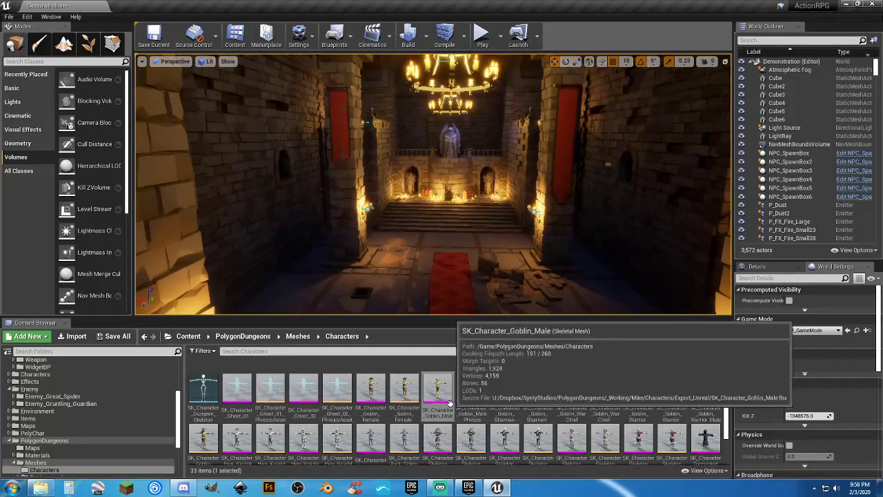
Step: Check the contents of the Blueprints/NPC folder and look through the PolygonDungeons folder tree
scroll(90, 389, "up", 3)
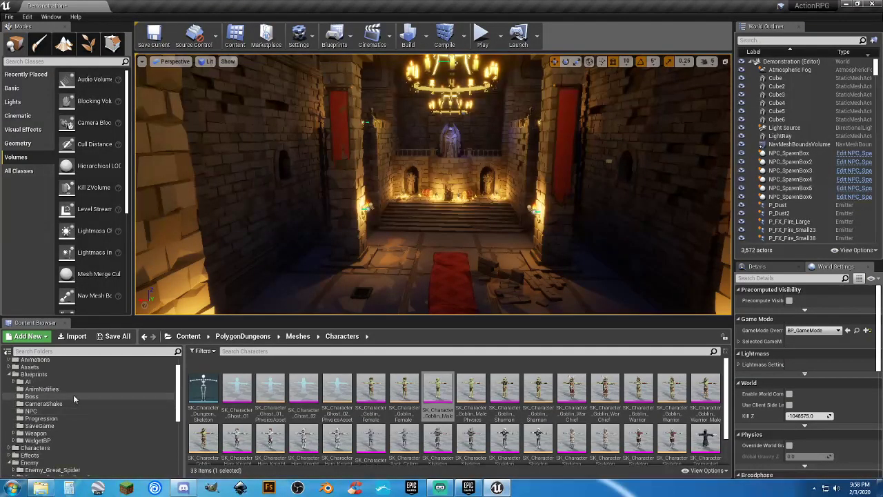
left_click(64, 411)
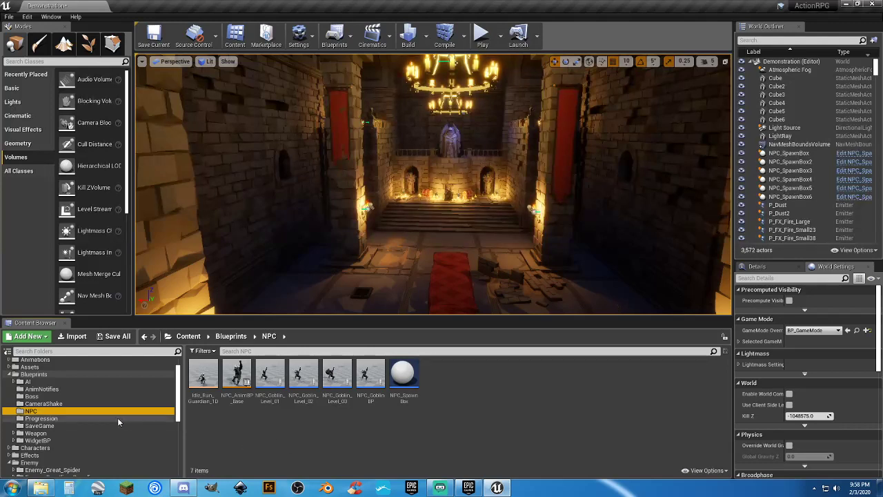
scroll(110, 418, "down", 5)
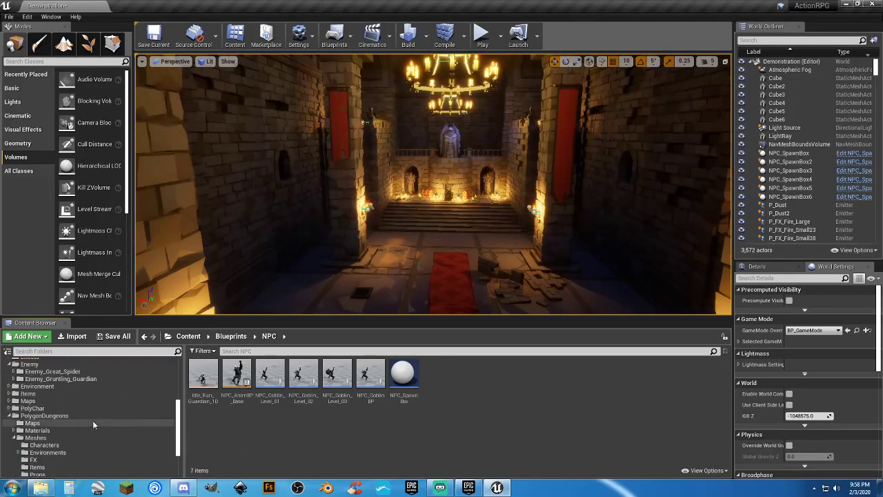
scroll(12, 419, "down", 2)
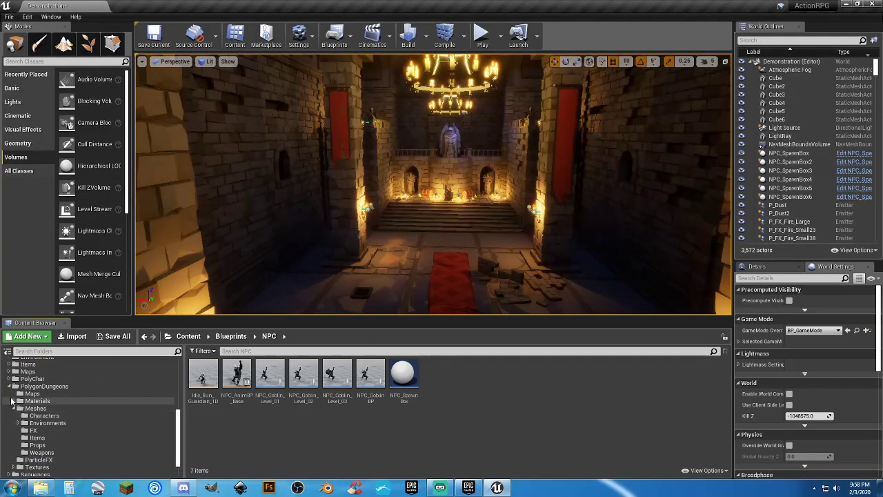
scroll(14, 417, "down", 3)
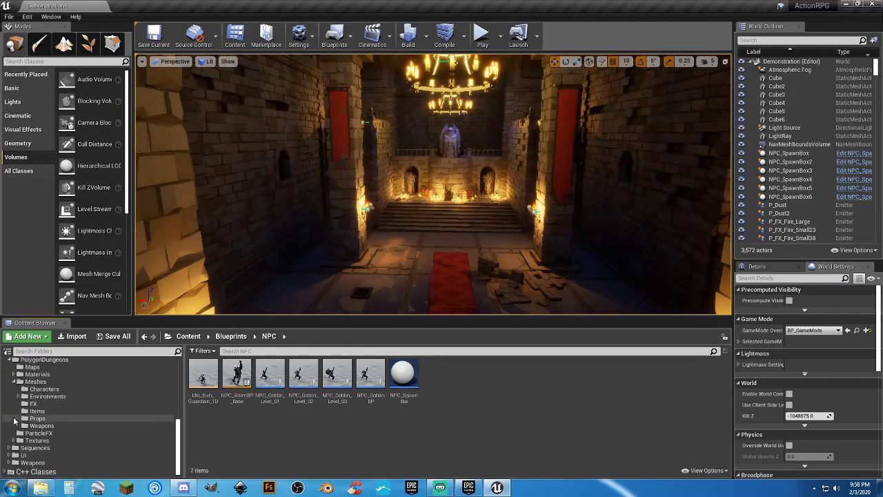
scroll(13, 420, "up", 8)
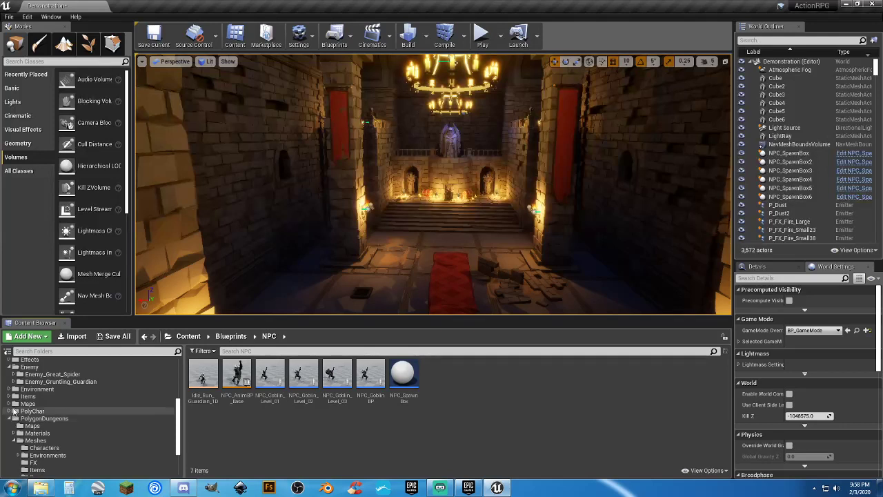
Step: Create a folder named NPC inside the PolyChar folder and open it
left_click(10, 411)
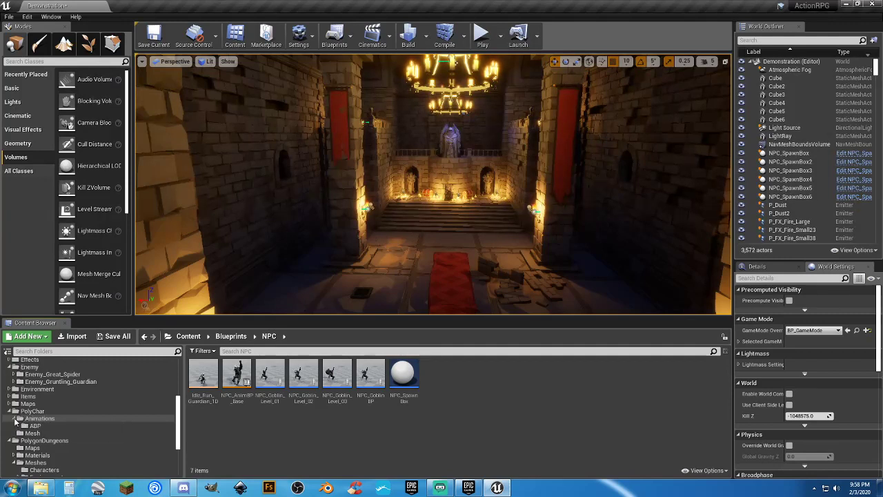
left_click(15, 418)
left_click(29, 411)
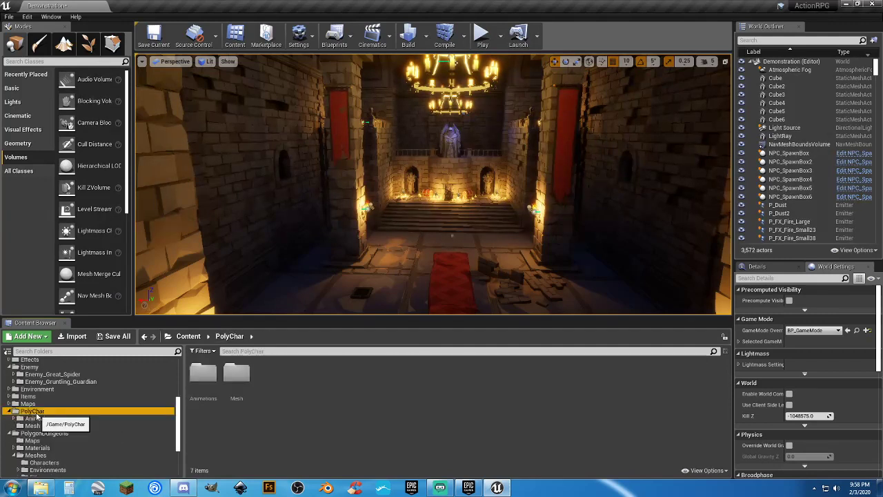
right_click(295, 376)
left_click(369, 69)
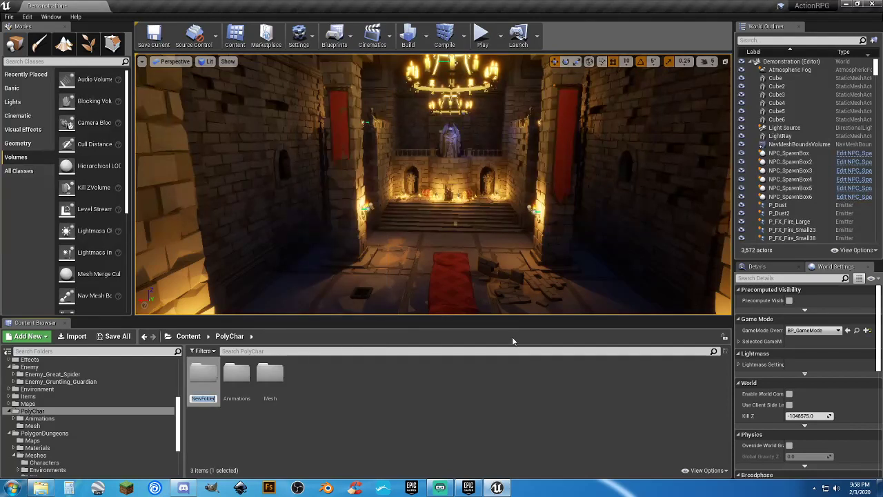
type("NPC")
key("Return")
key("Return")
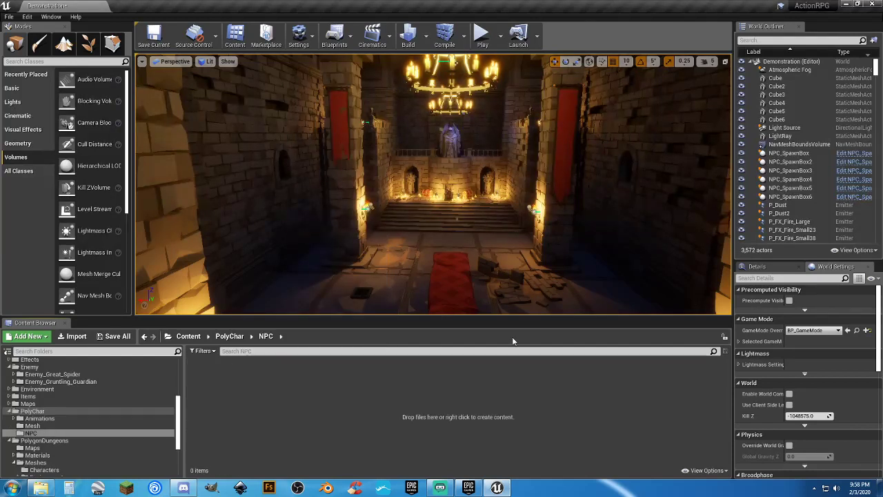
Step: Create a folder named Grunt inside PolyChar/NPC and open it
right_click(247, 373)
left_click(276, 65)
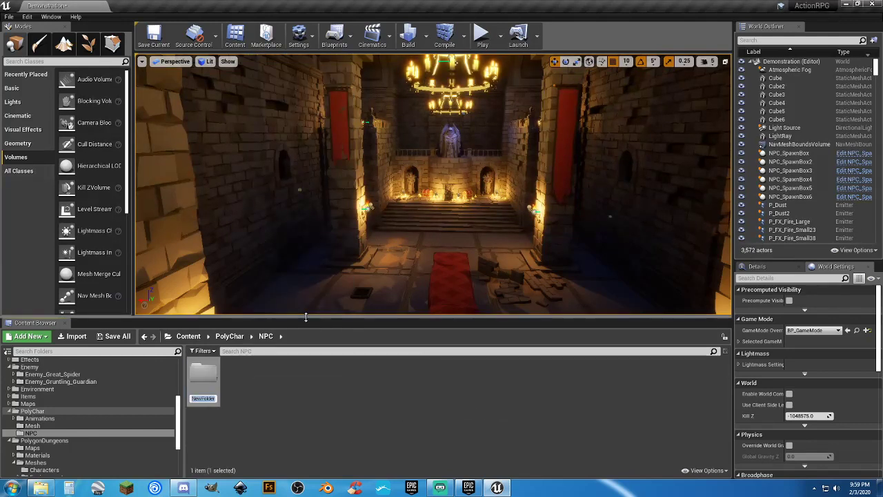
type("Grunts")
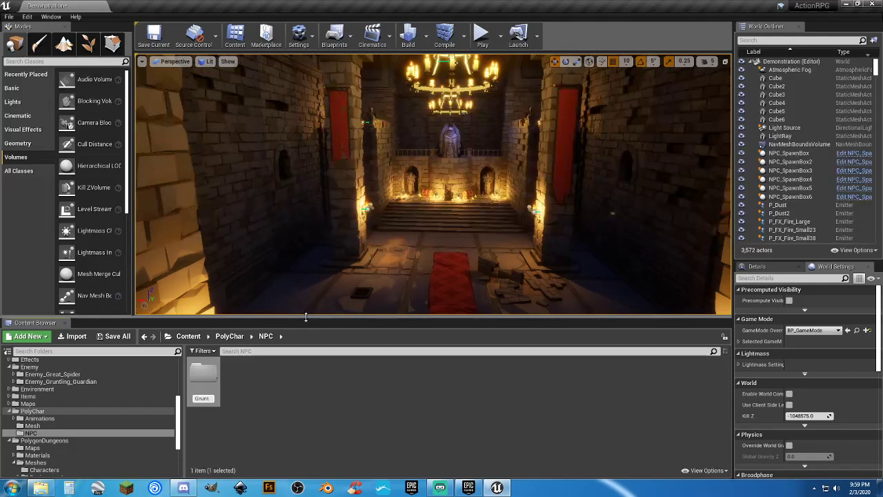
key("Return")
key("Return")
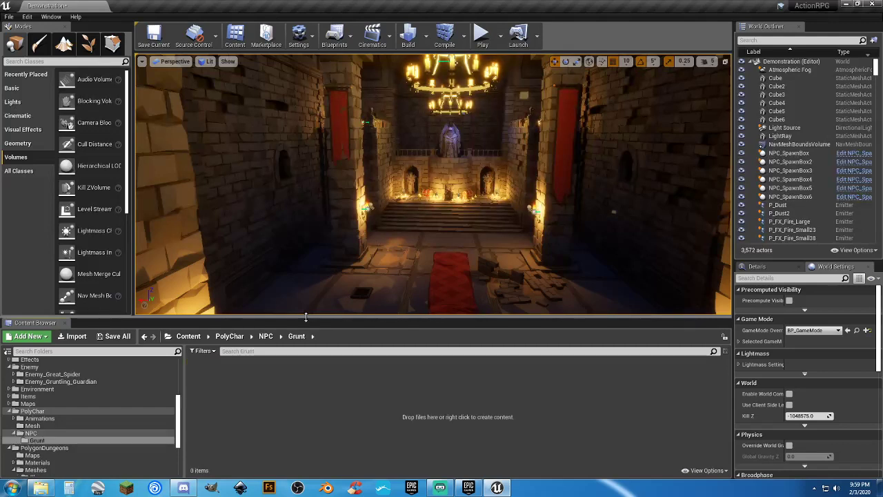
Step: Create a folder named Animations inside PolyChar/NPC/Grunt and open it
right_click(266, 381)
left_click(327, 73)
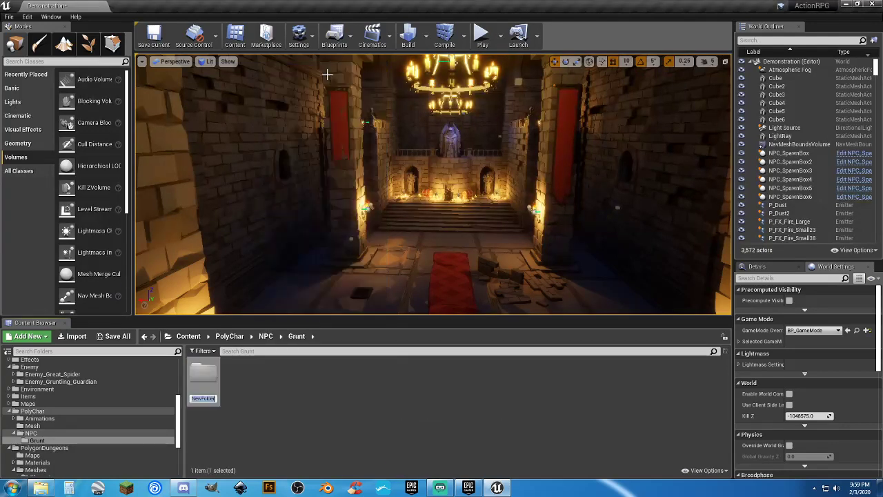
type("Animations")
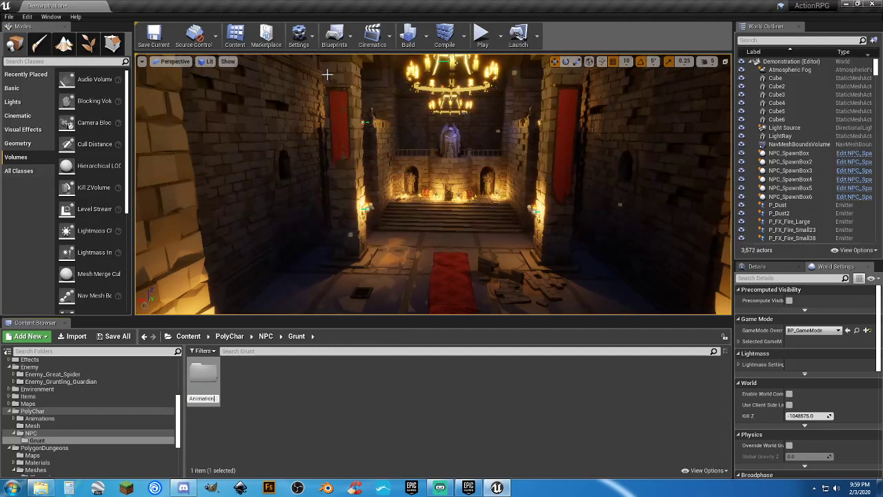
key("Return")
key("Return")
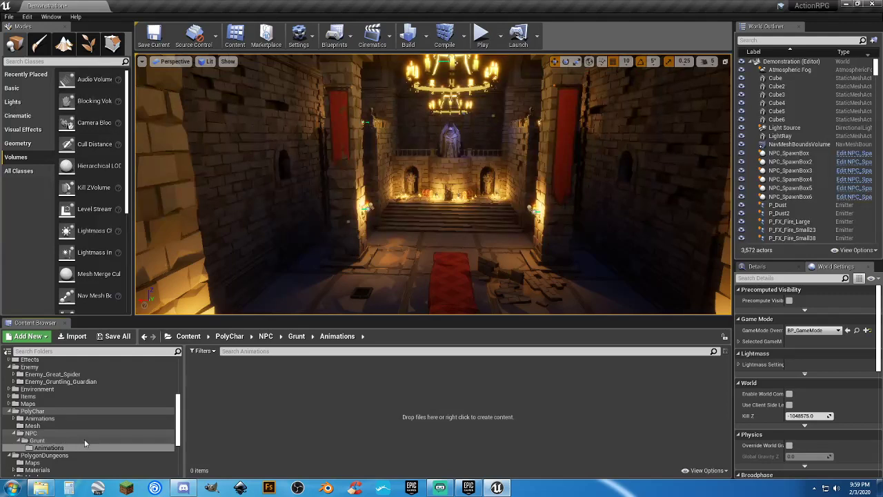
Step: Open the SK_Polygon skeleton from PolyChar/Mesh, examine its Humanoid rig mapping, and close the skeleton editor
left_click(34, 425)
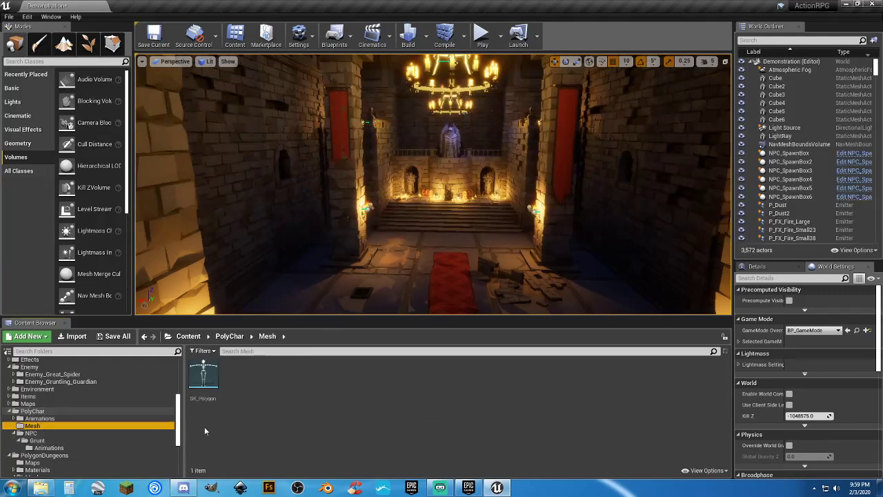
double_click(211, 395)
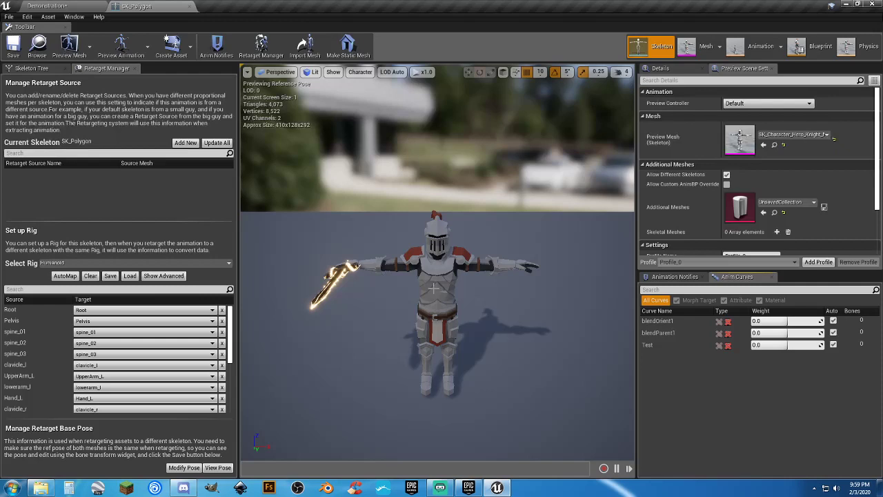
left_click(191, 7)
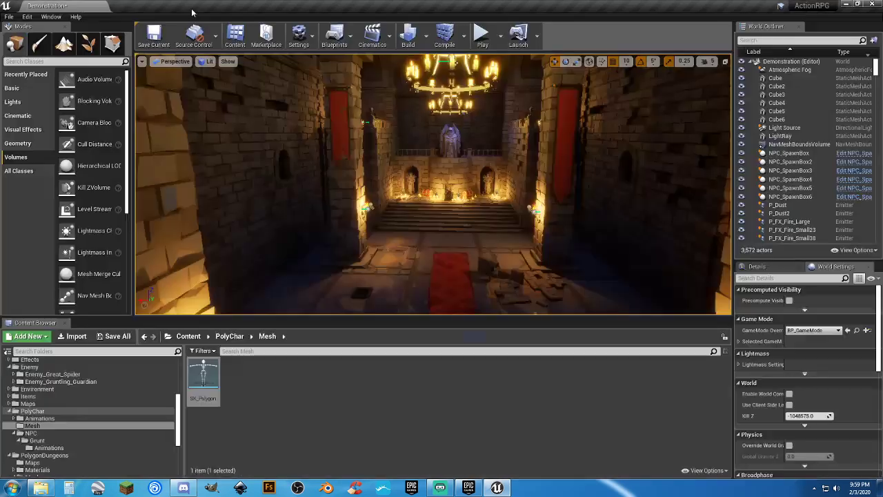
left_click(375, 438)
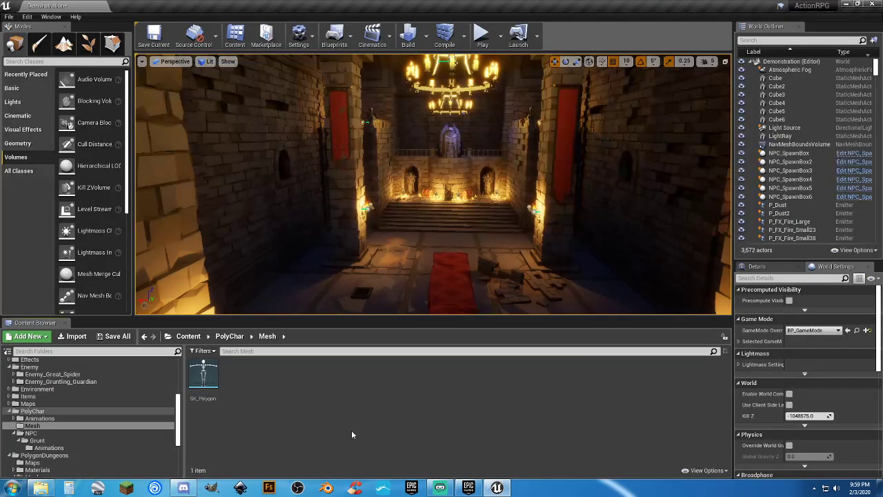
Step: Review the Enemy_Gruntling_Guardian and Blueprints/NPC folders, and check the asset actions available for NPC_AnimBP_Base
left_click(48, 447)
scroll(75, 413, "up", 3)
scroll(75, 413, "up", 1)
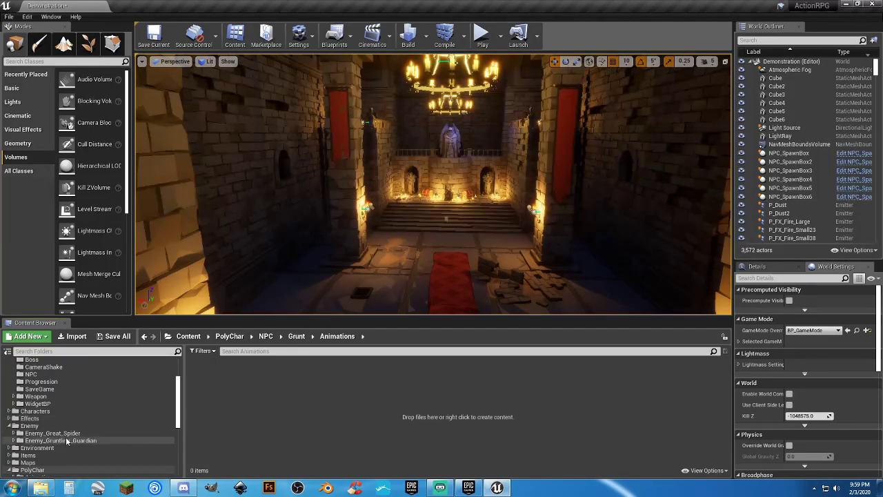
left_click(69, 440)
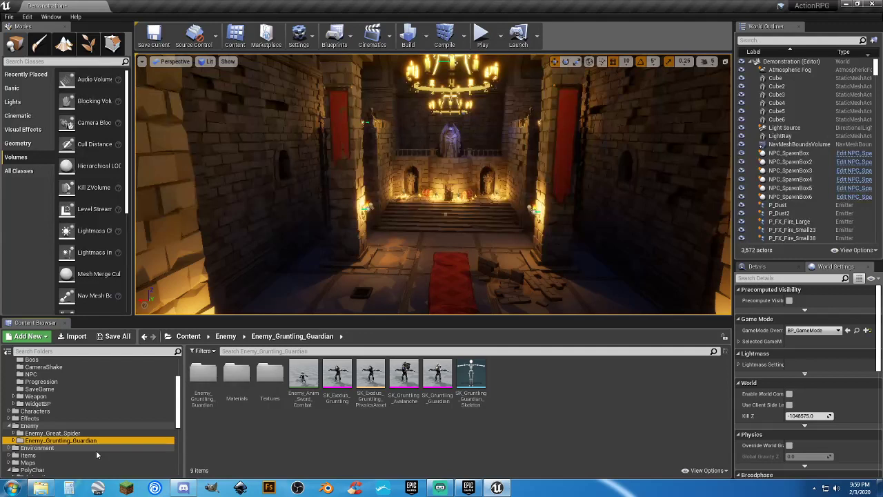
scroll(73, 424, "up", 2)
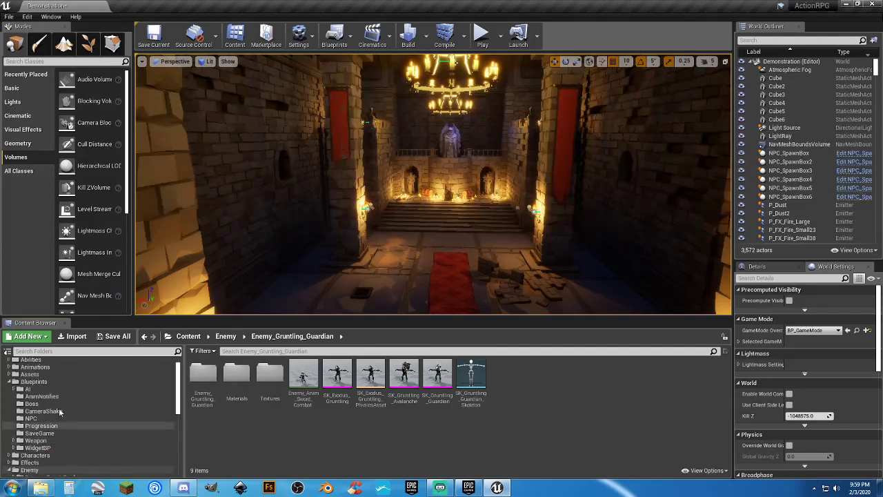
left_click(42, 418)
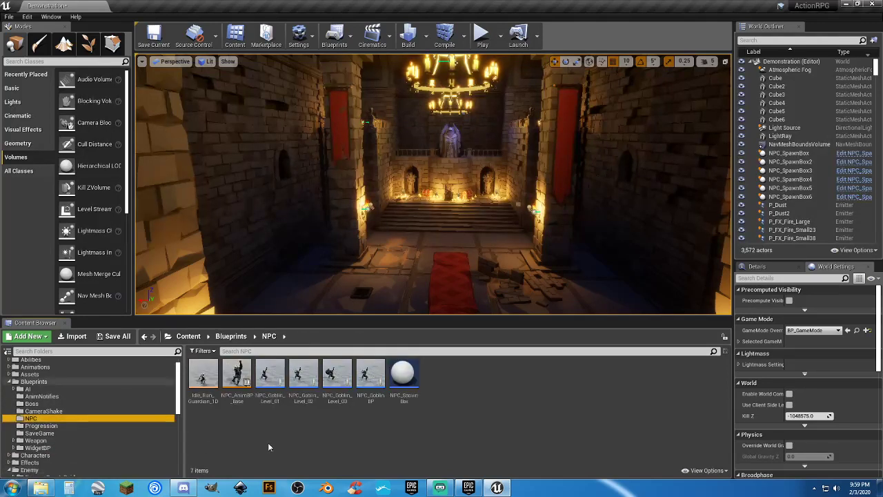
left_click(238, 383)
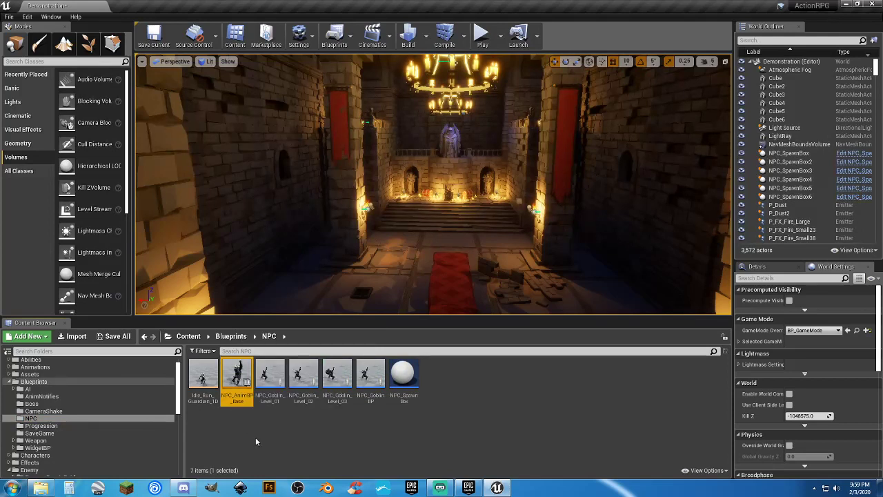
right_click(233, 399)
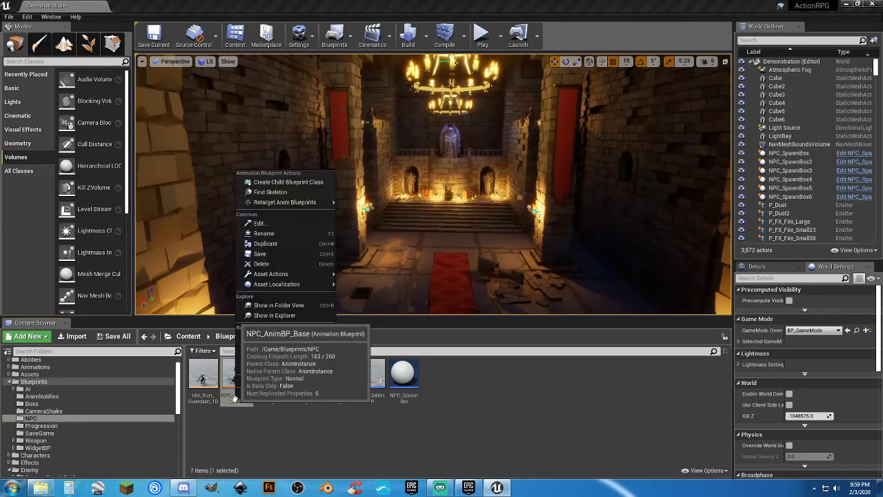
left_click(254, 433)
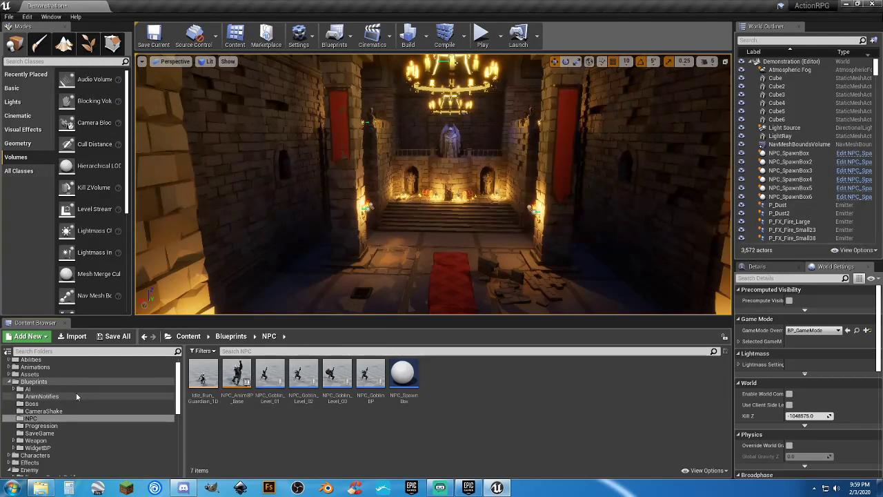
Step: Open SK_Gruntling_Guardian_Skeleton from the Enemy_Gruntling_Guardian folder to examine its retargeting setup
scroll(69, 393, "down", 2)
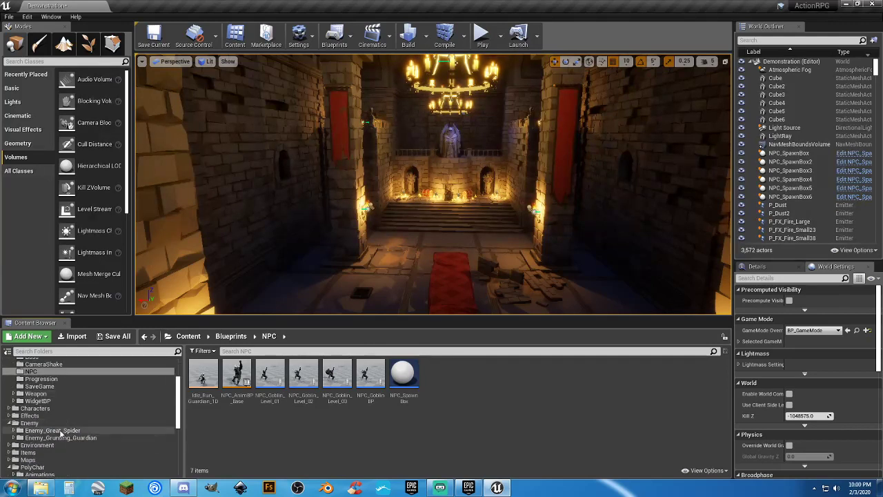
left_click(82, 438)
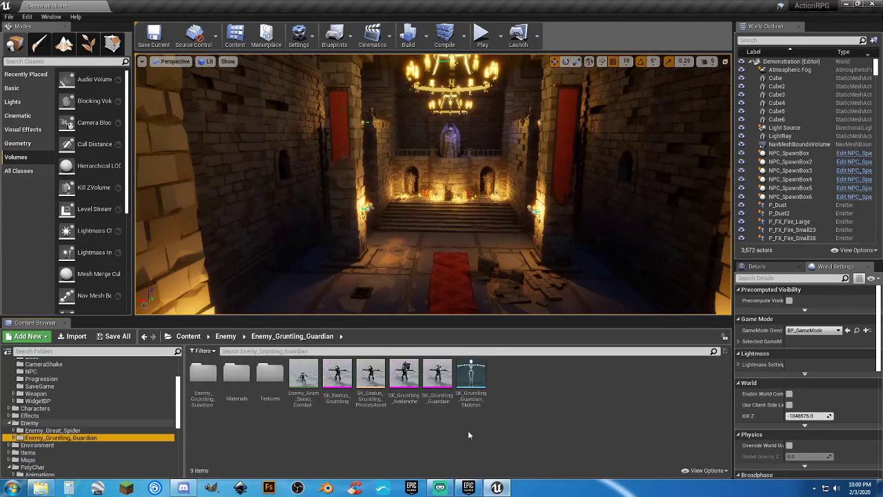
double_click(481, 406)
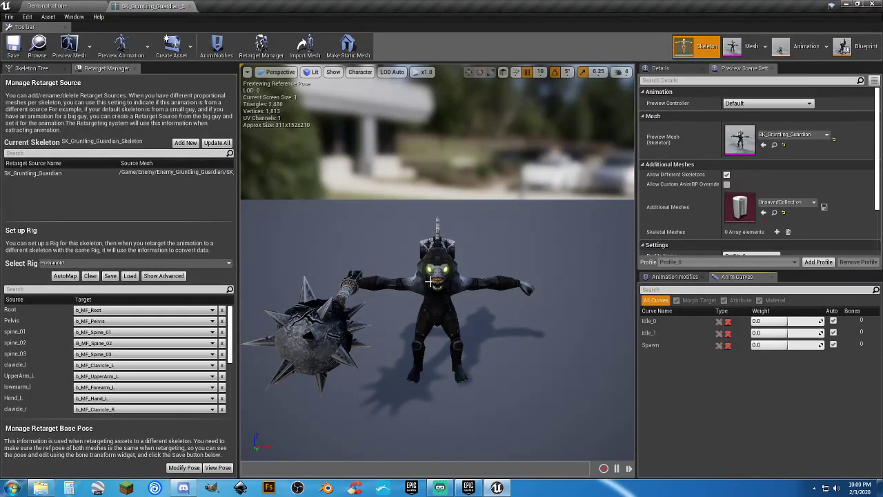
Step: Close the Gruntling Guardian skeleton editor and open the Blueprints/NPC folder
left_click(190, 6)
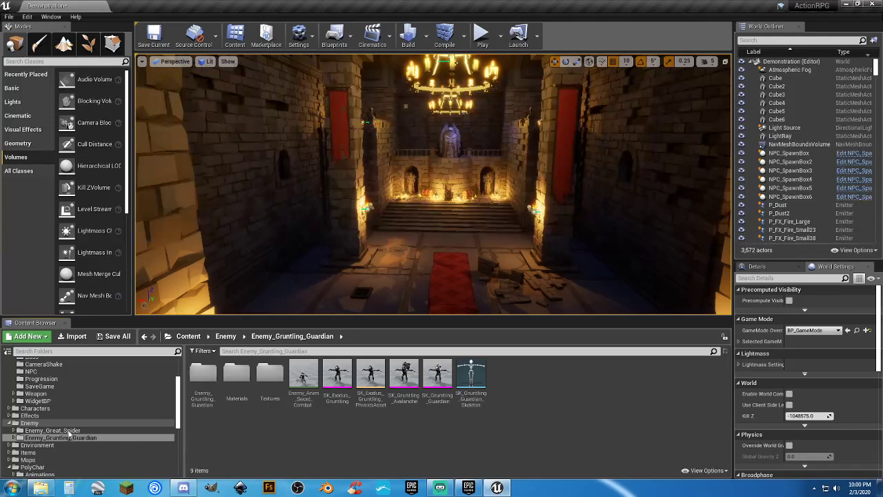
scroll(50, 408, "up", 3)
left_click(40, 402)
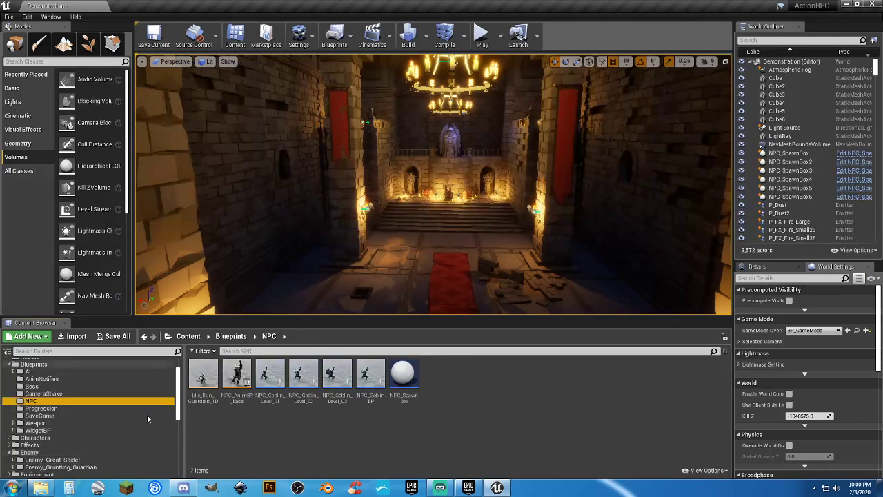
right_click(231, 400)
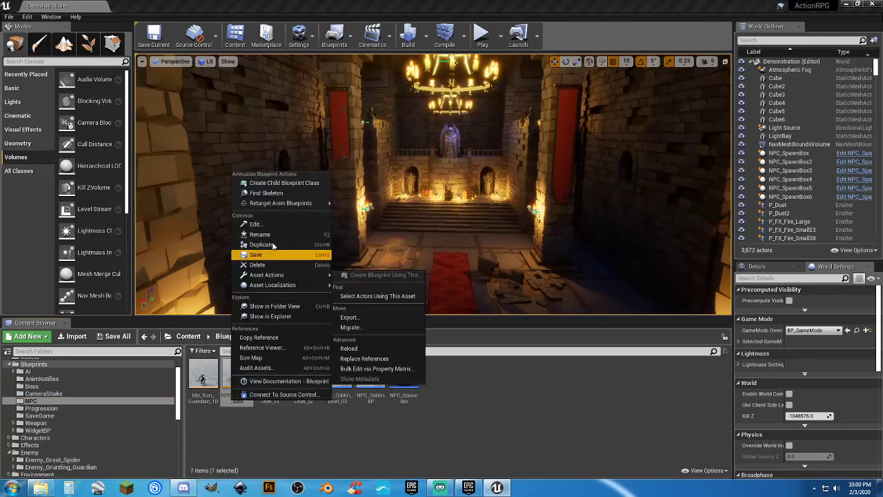
mouse_move(306, 204)
left_click(395, 203)
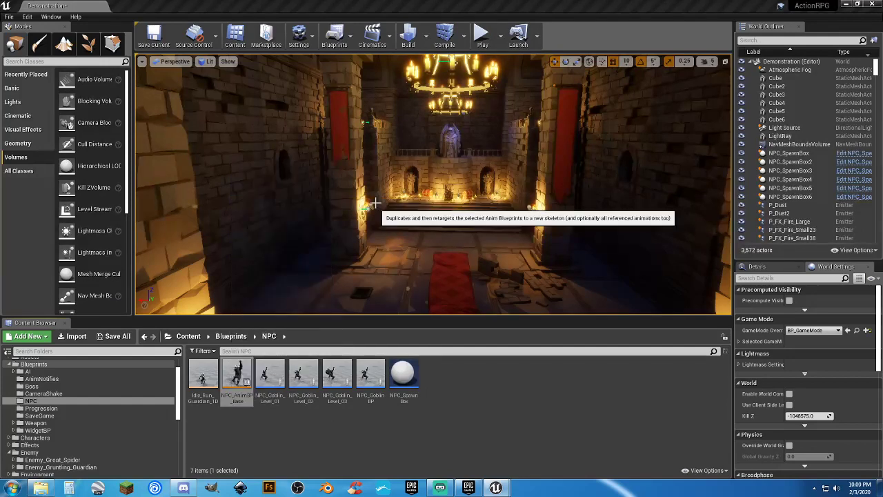
left_click(228, 192)
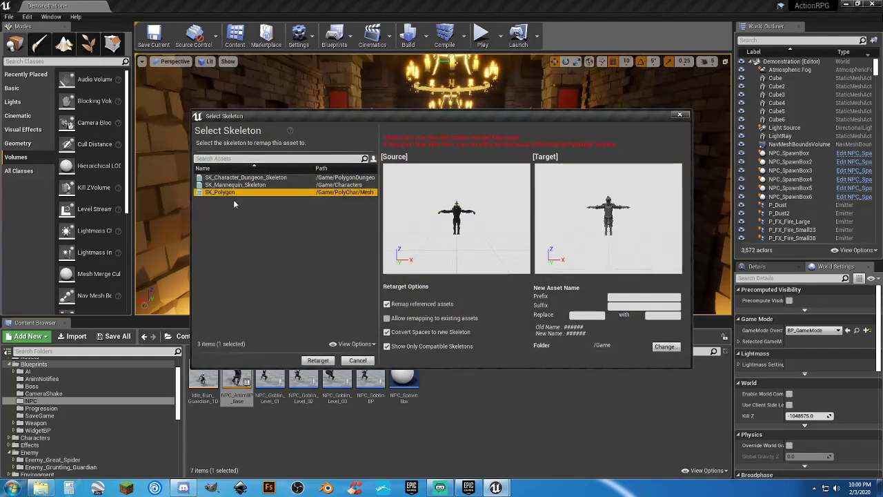
left_click(665, 347)
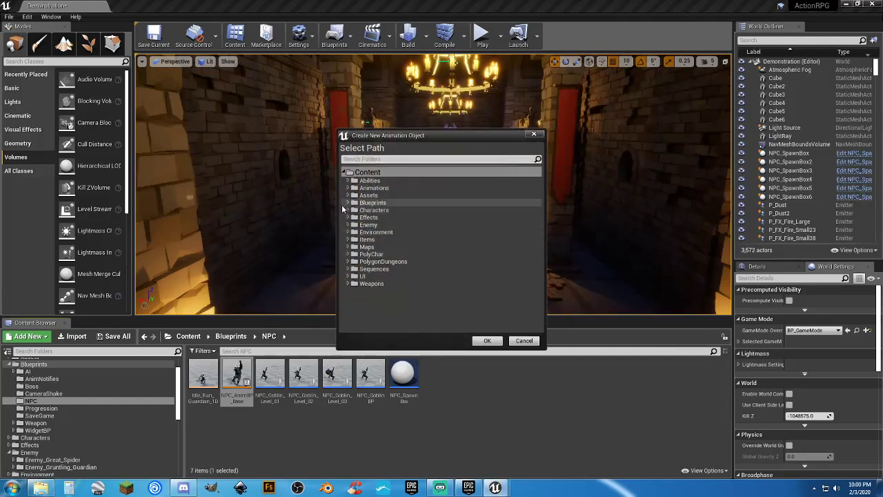
left_click(348, 254)
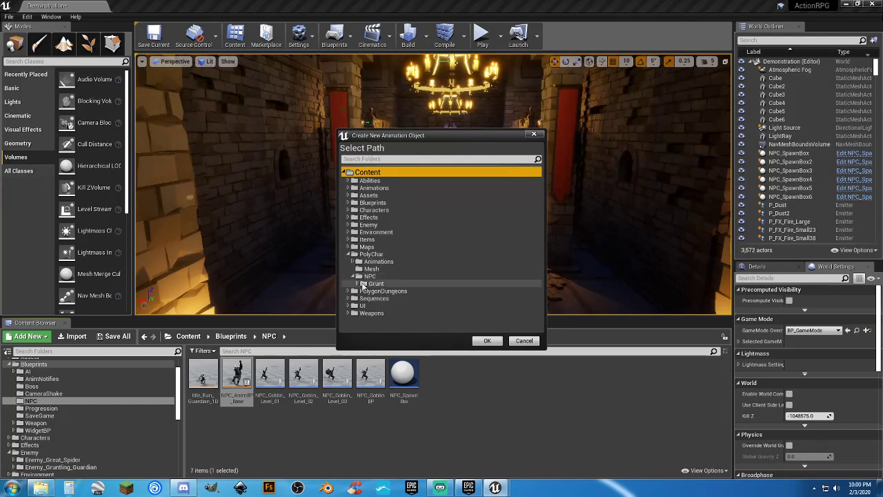
left_click(387, 291)
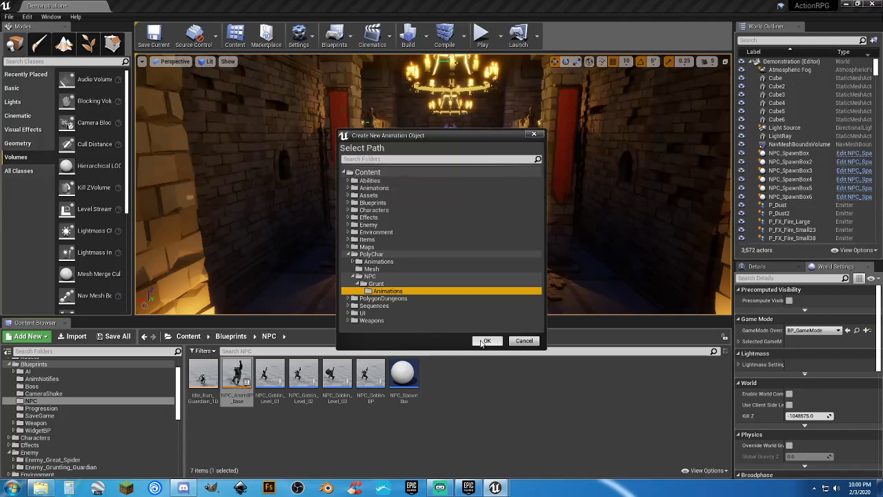
left_click(524, 340)
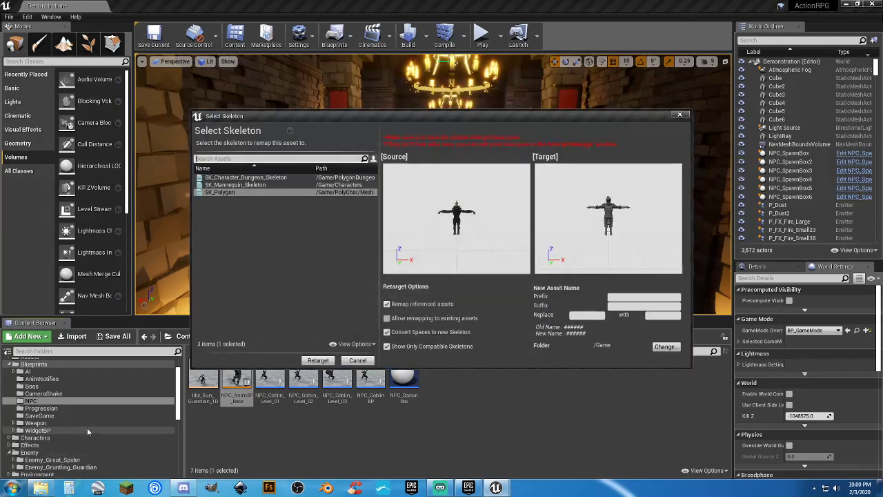
left_click(359, 361)
Step: Create a folder named ABP inside PolyChar/NPC/Grunt/Animations and open it
scroll(98, 410, "down", 4)
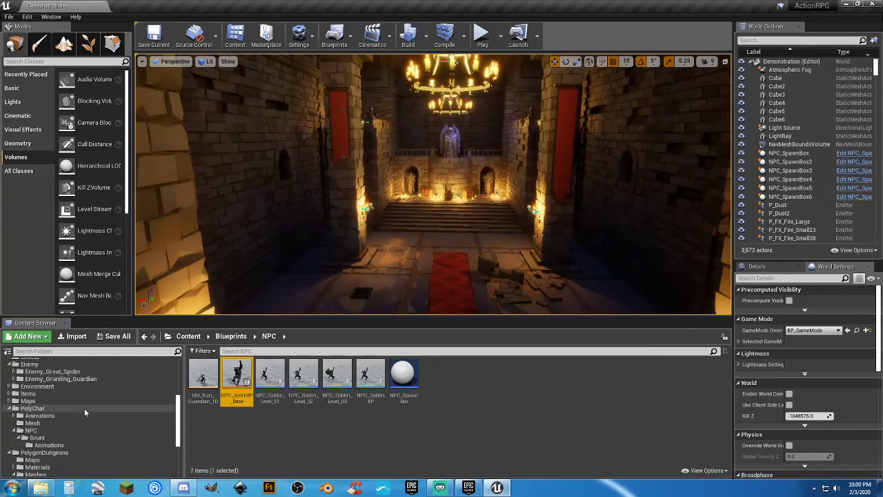
left_click(62, 447)
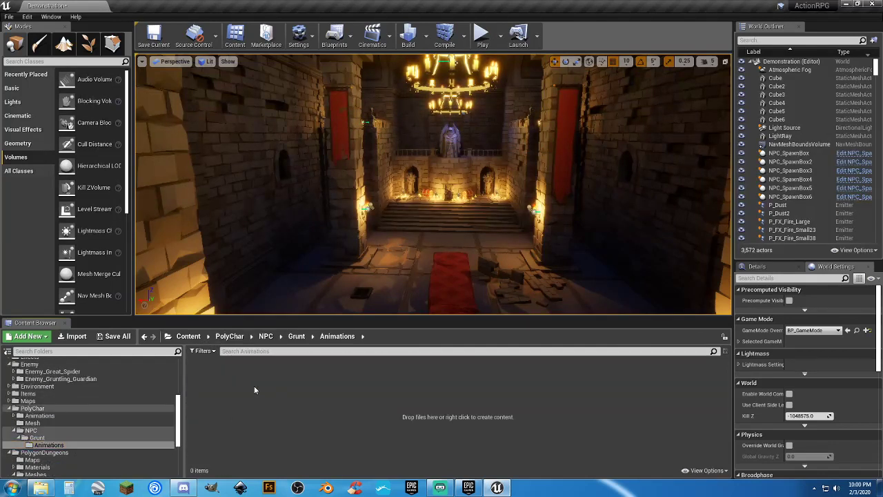
right_click(254, 386)
left_click(296, 77)
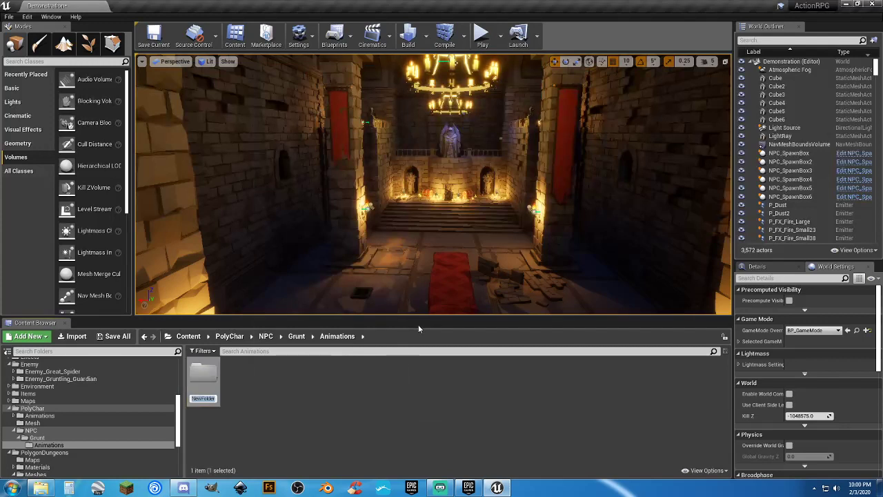
type("A")
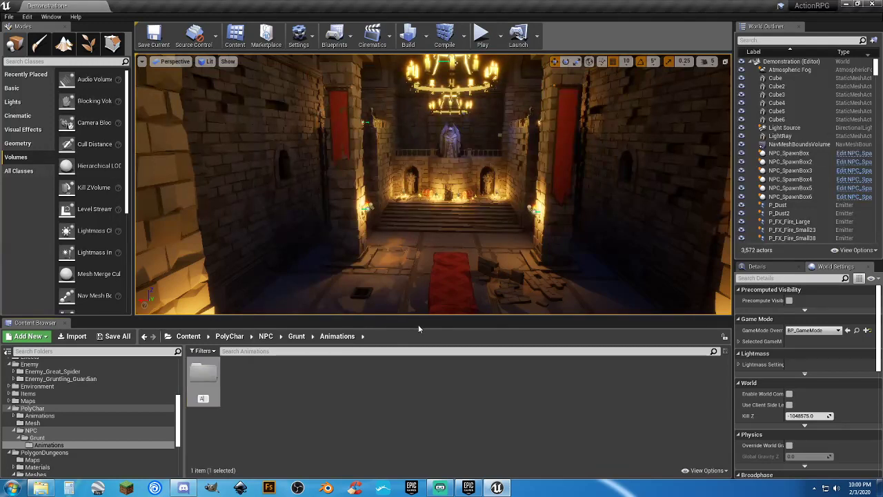
type("BP")
key("Return")
key("Return")
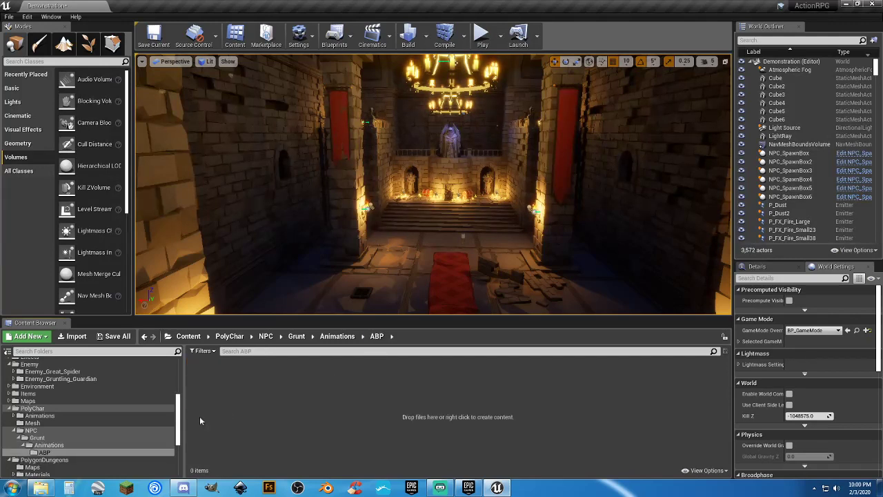
Step: Start duplicating and retargeting NPC_AnimBP_Base from the Blueprints/NPC folder, with SK_Polygon as the target skeleton
scroll(80, 421, "up", 2)
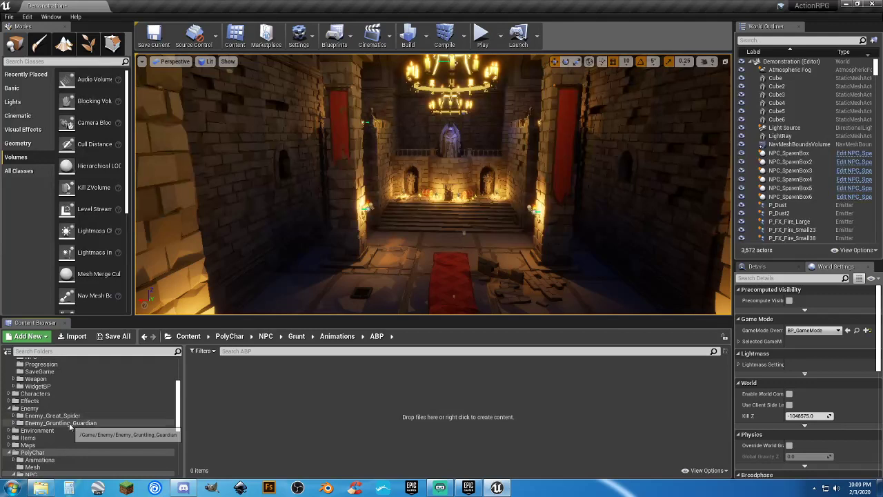
left_click(72, 422)
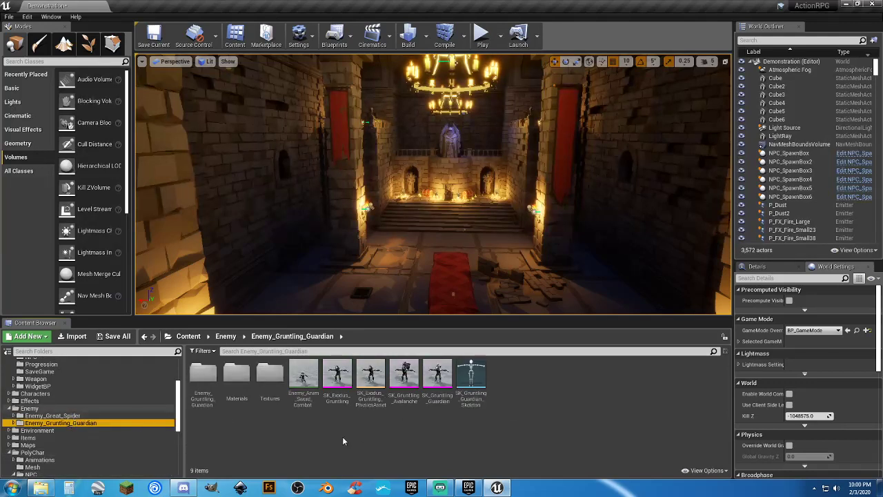
scroll(62, 412, "up", 3)
left_click(43, 399)
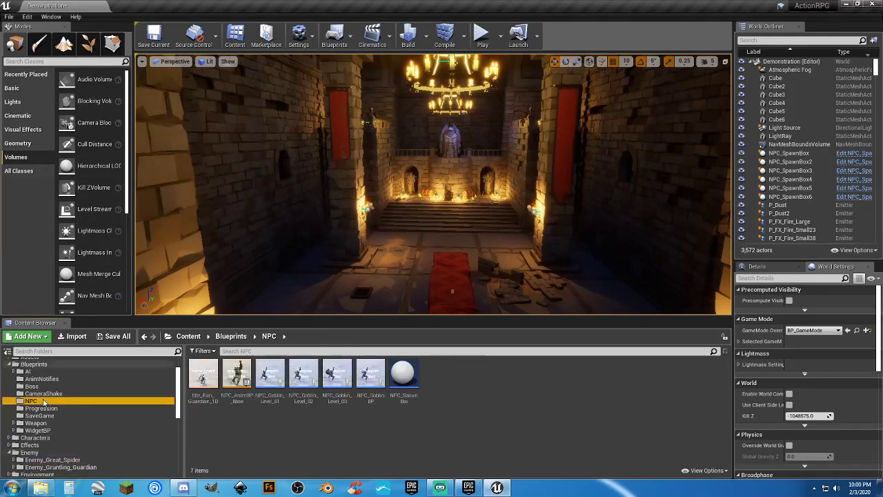
right_click(237, 398)
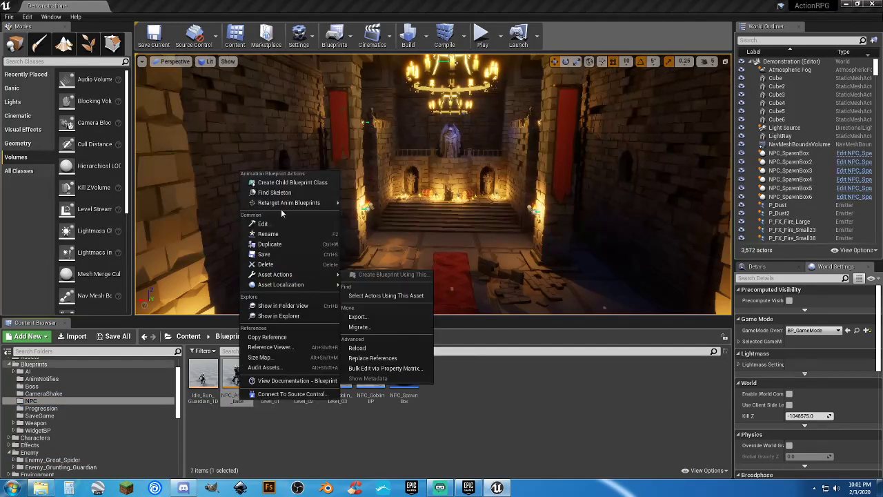
mouse_move(300, 202)
left_click(352, 203)
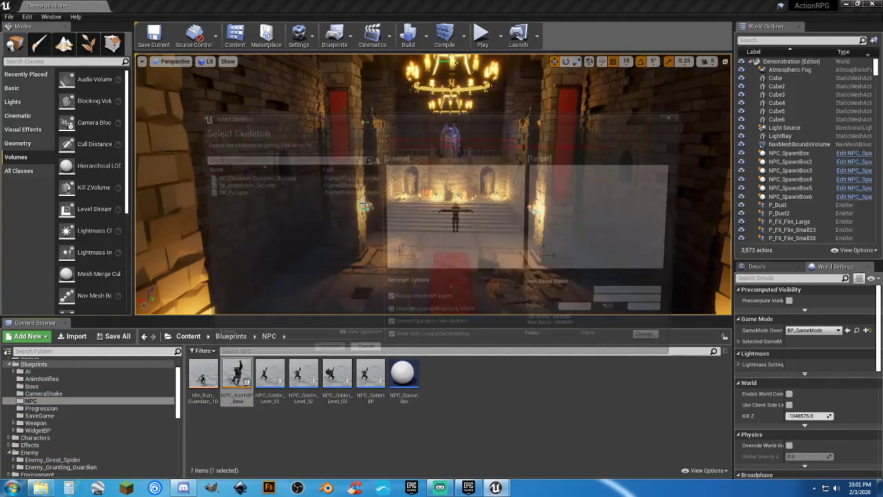
left_click(219, 193)
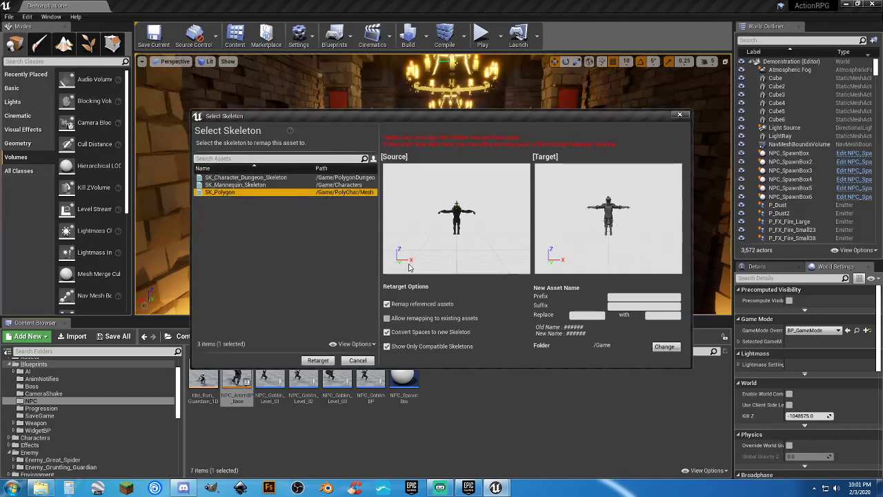
Step: Set the retarget destination folder to PolyChar/NPC/Grunt/Animations/ABP and run the retarget
left_click(658, 347)
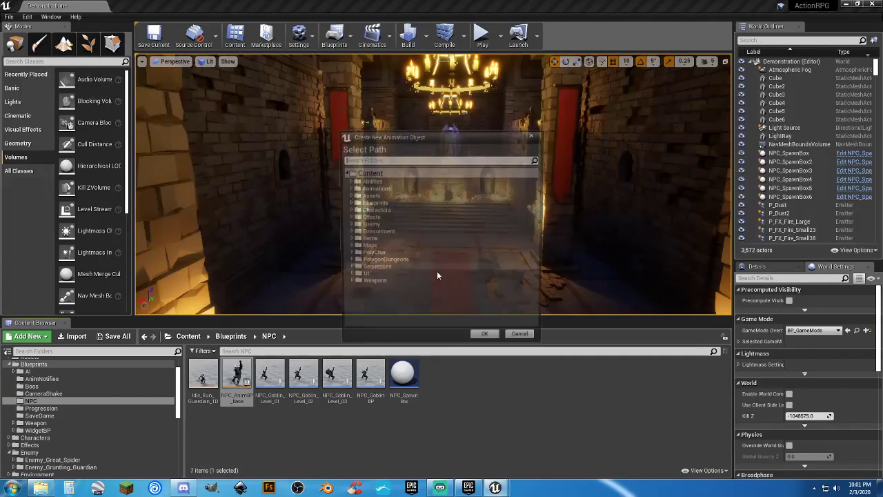
left_click(349, 254)
left_click(357, 276)
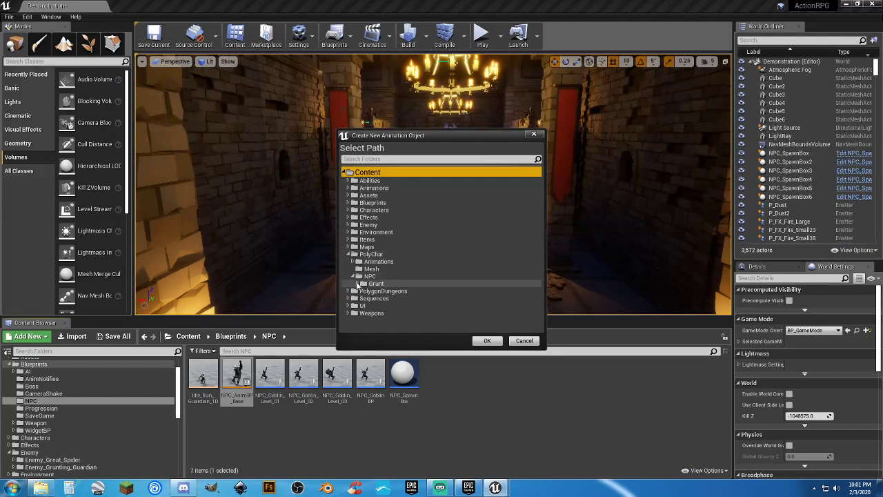
left_click(358, 283)
left_click(390, 298)
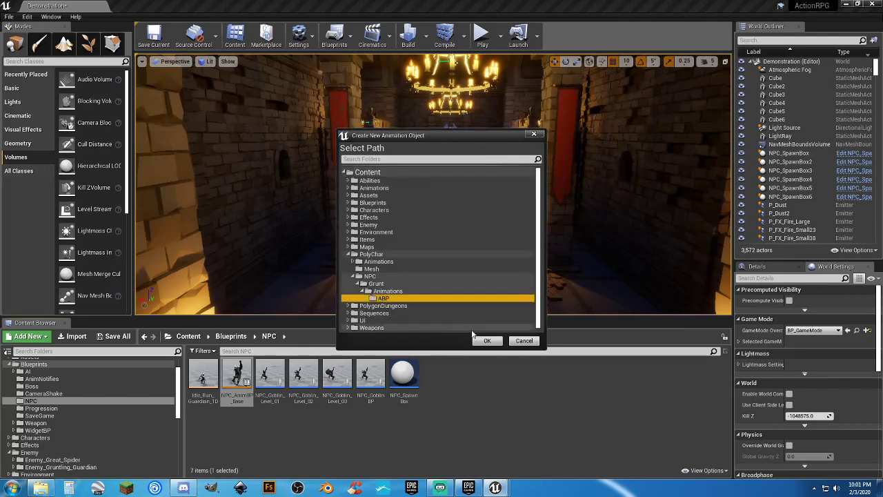
left_click(487, 340)
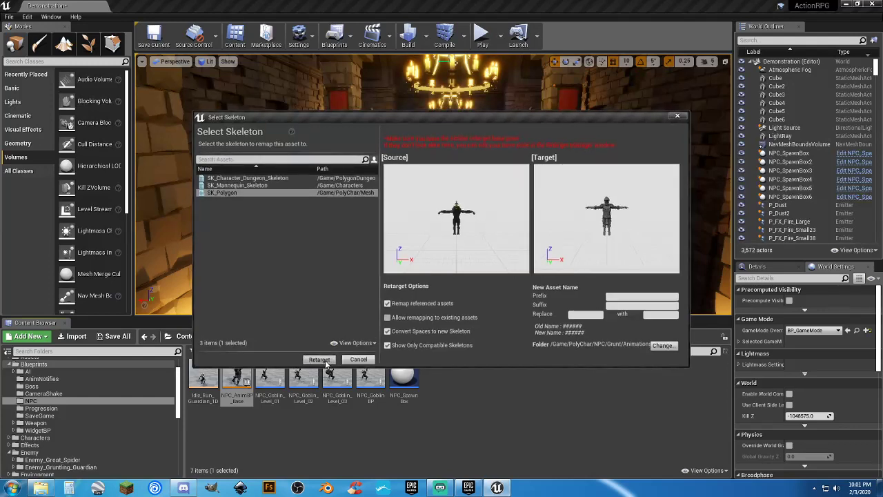
left_click(318, 360)
Step: Save all the retargeted assets together with the modified skeletons and the Demonstration level
left_click(515, 399)
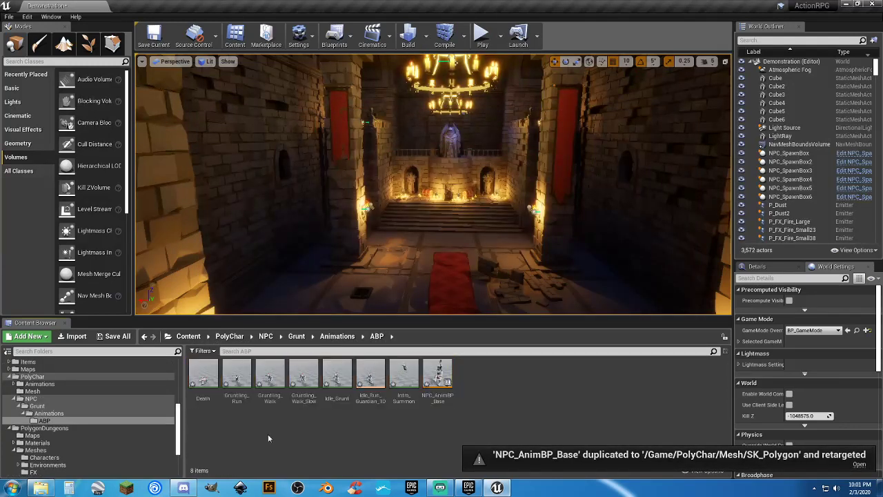
left_click(125, 339)
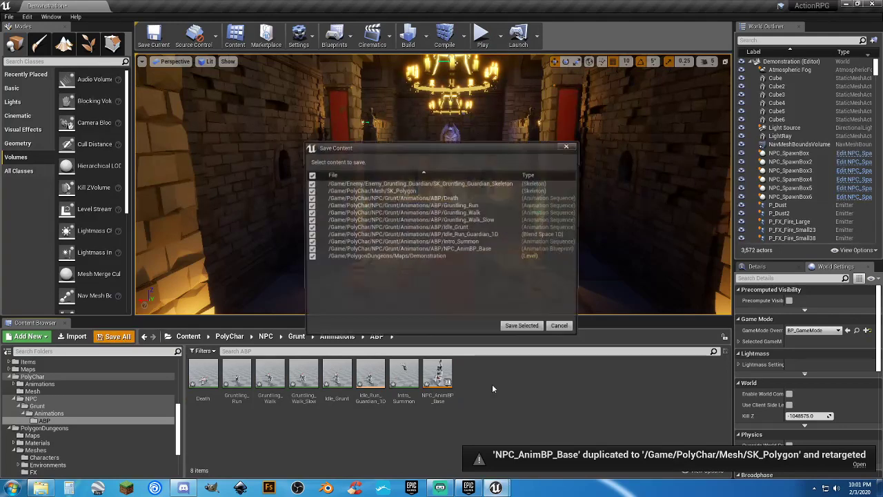
left_click(522, 327)
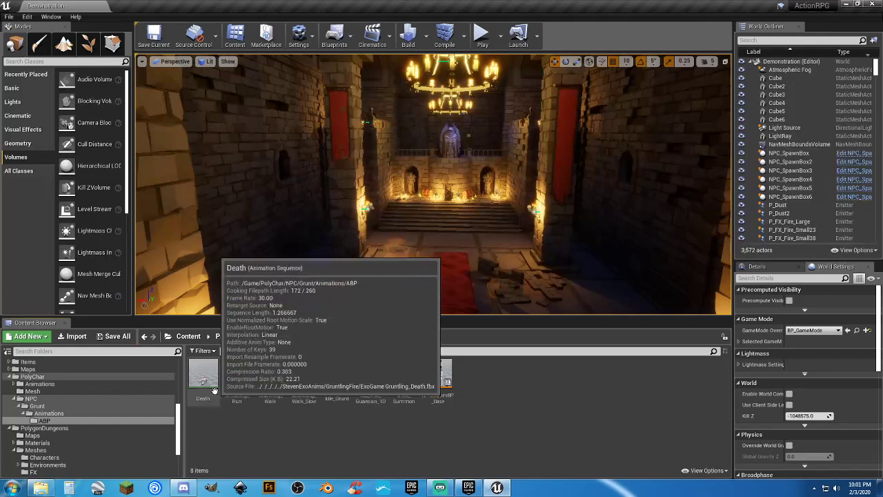
Step: Open the retargeted Death animation from the ABP folder and apply SK_Character_Goblin_Male to it as the preview mesh
double_click(213, 401)
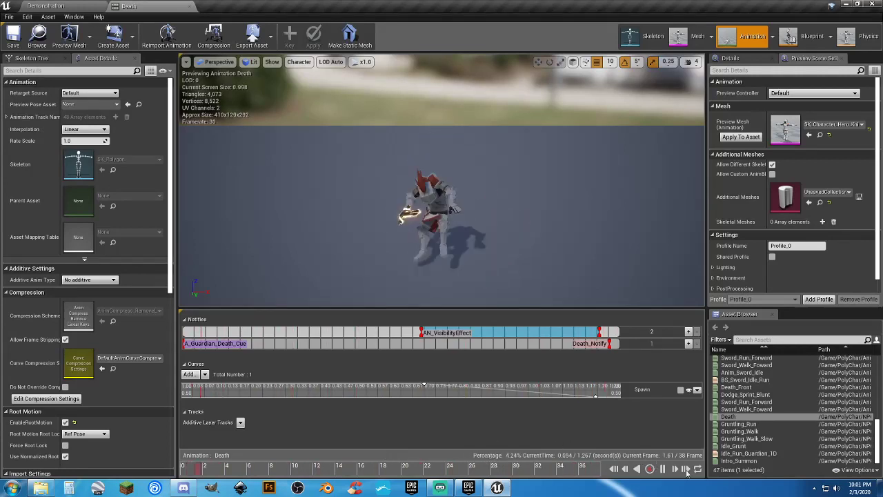
left_click(662, 468)
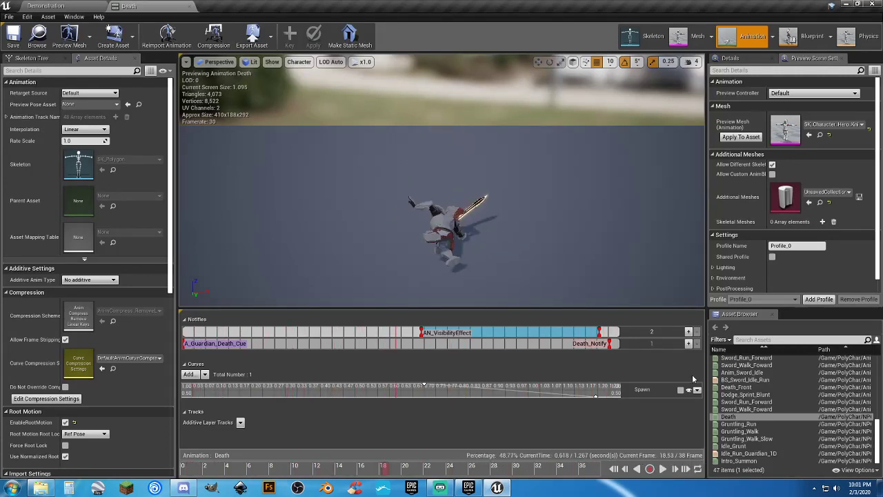
left_click(831, 124)
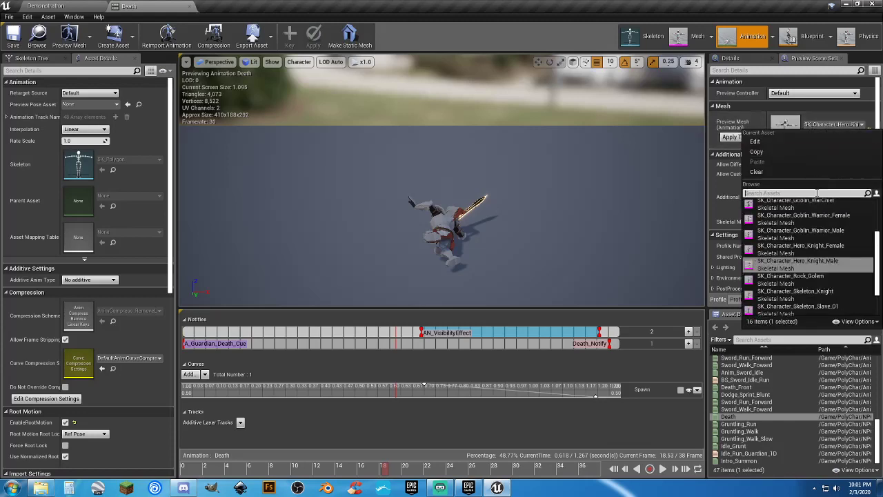
scroll(805, 276, "down", 2)
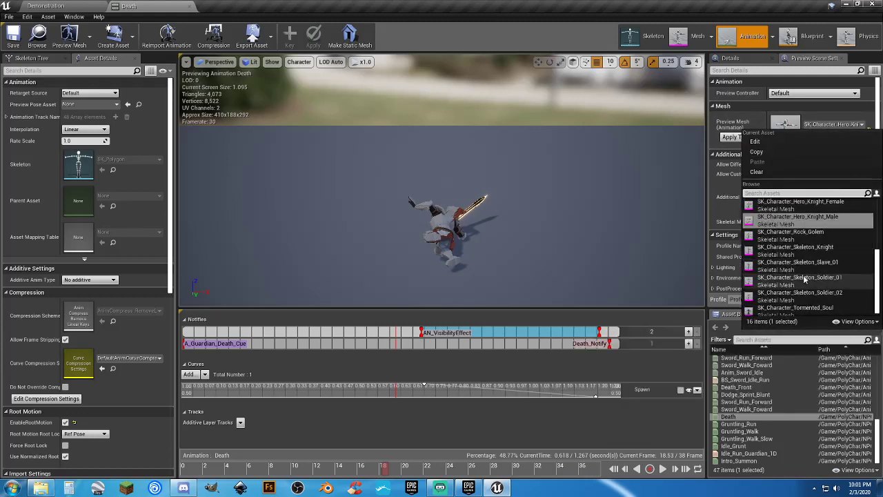
scroll(804, 278, "up", 5)
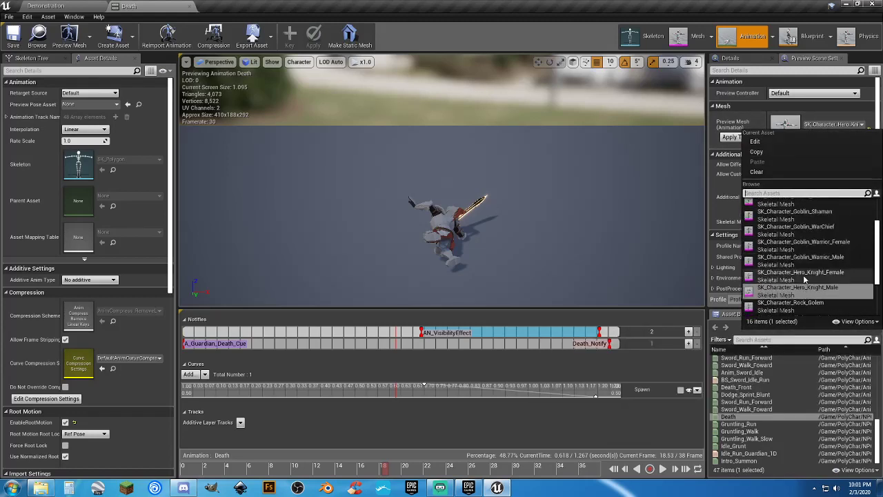
mouse_move(804, 278)
scroll(804, 278, "up", 1)
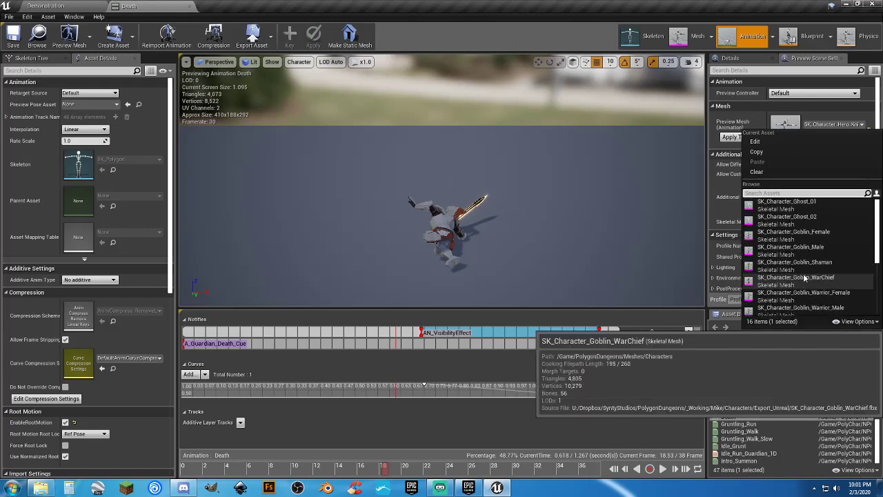
left_click(804, 246)
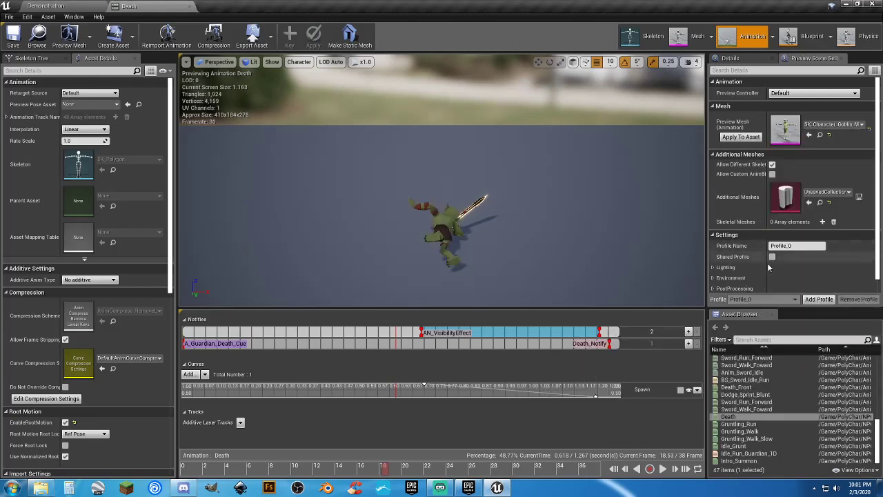
left_click(740, 136)
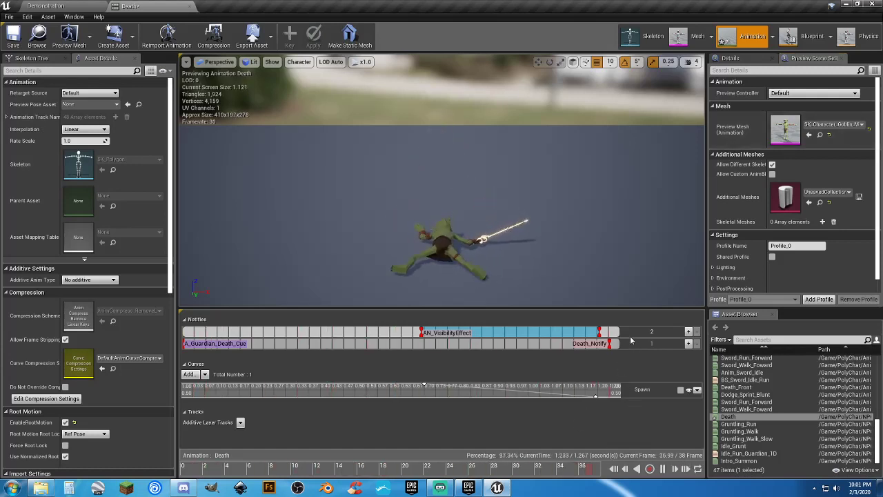
Step: Open the Gruntling_Run animation from the ABP folder and try SK_Character_Goblin_Male as its preview mesh
left_click(189, 9)
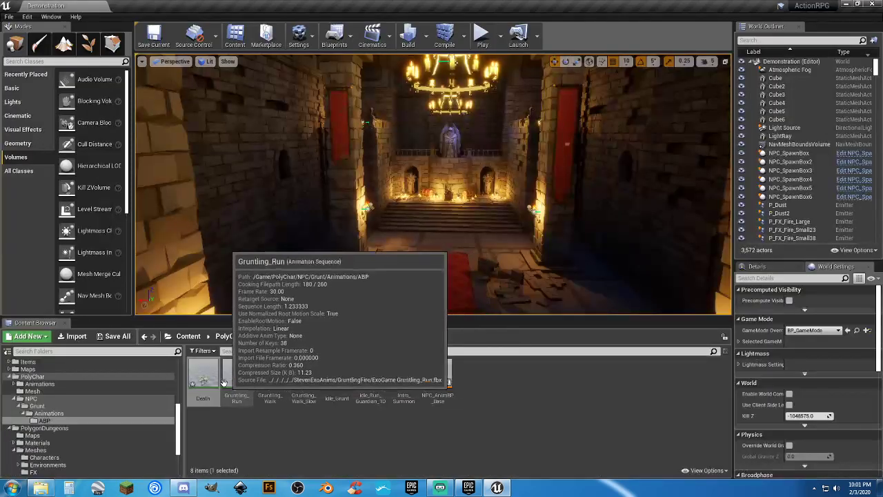
double_click(238, 378)
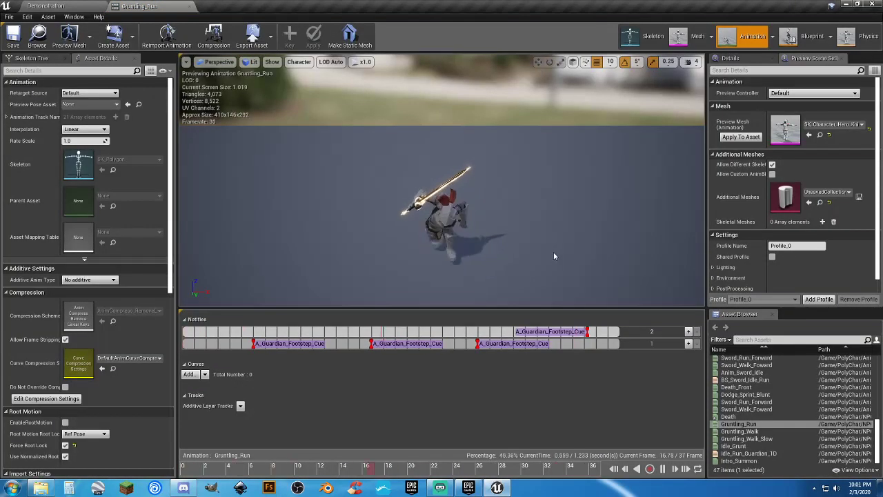
left_click(834, 124)
scroll(812, 248, "up", 3)
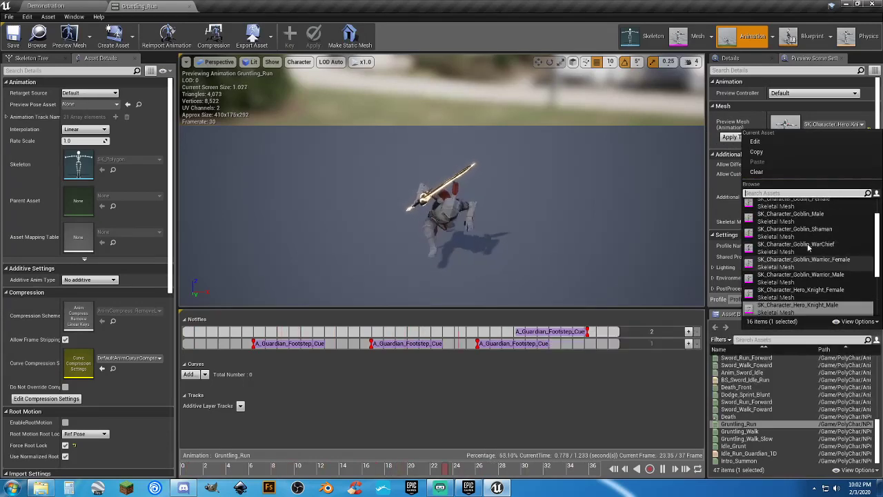
left_click(813, 231)
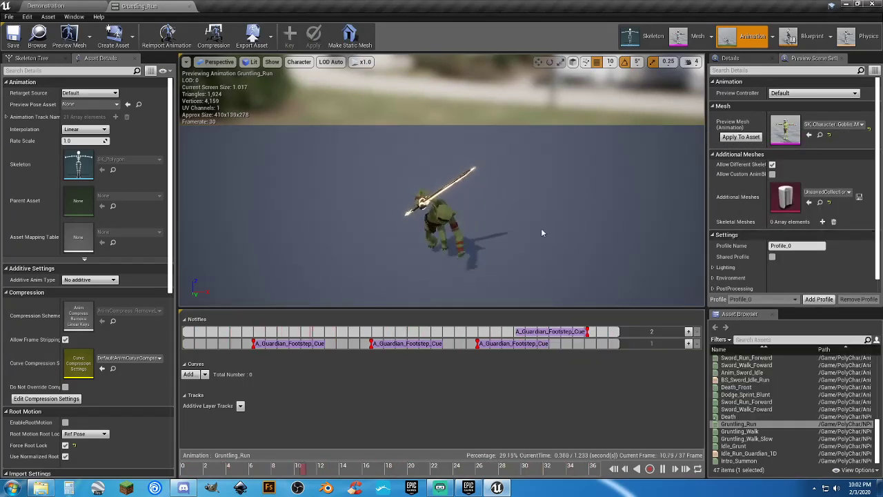
mouse_move(472, 241)
right_mouse_down()
mouse_move(452, 269)
mouse_move(481, 224)
mouse_move(481, 235)
right_mouse_up()
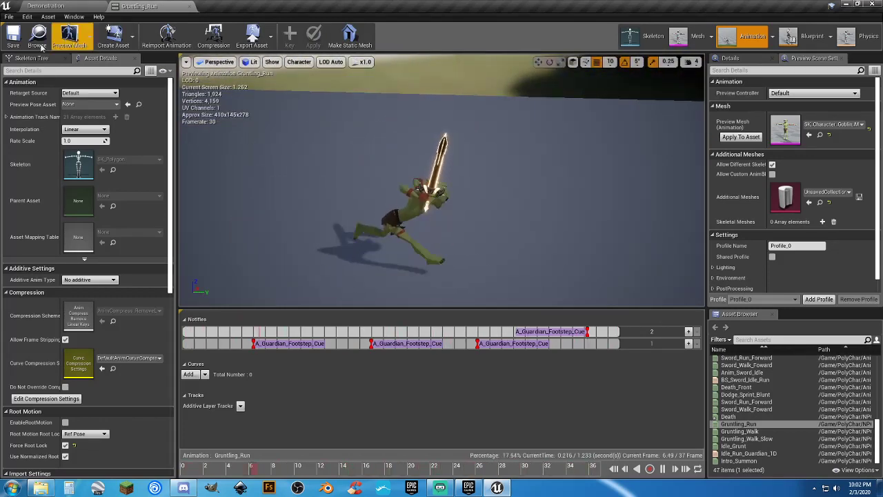
left_click(18, 41)
left_click(186, 8)
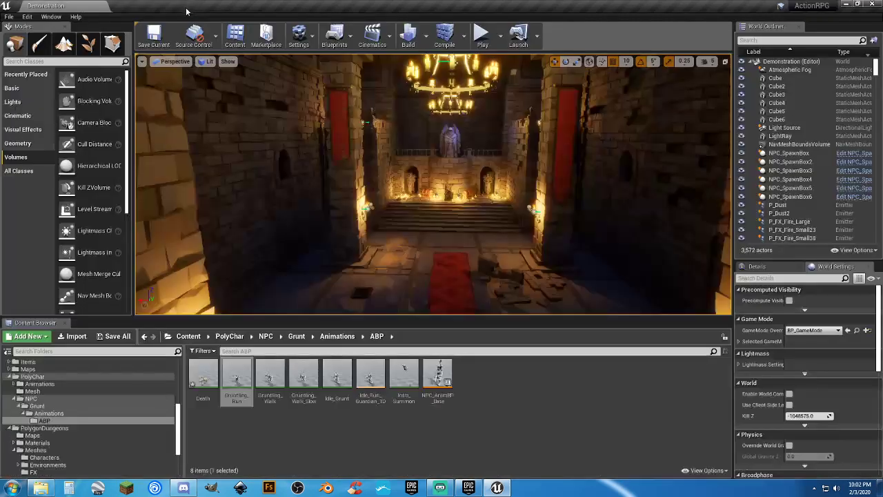
Step: Save the modified Death animation in the ABP folder
left_click(115, 336)
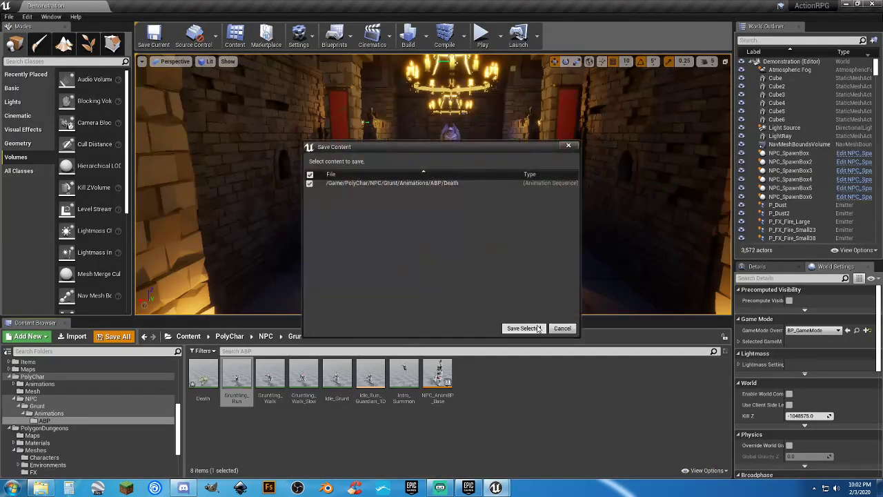
key("Return")
Step: Open the Gruntling_Walk animation and try SK_Character_Goblin_Male as its preview mesh, inspecting the motion up close
double_click(269, 376)
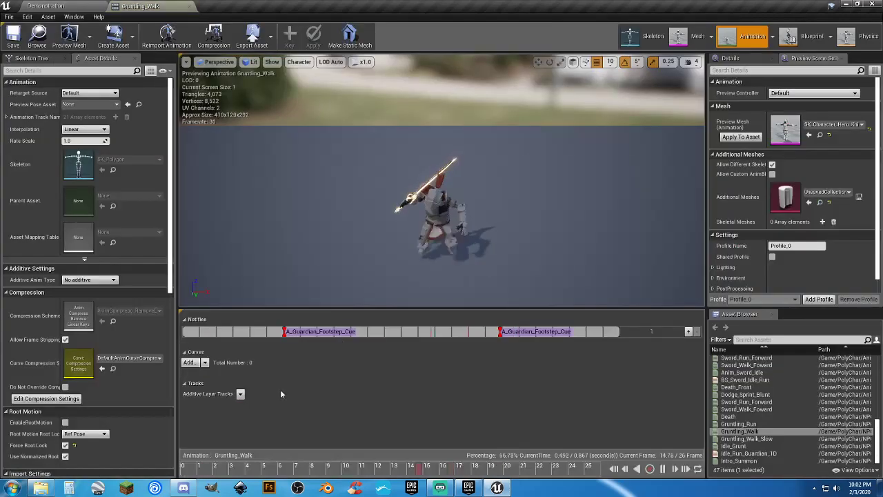
left_click(831, 126)
scroll(800, 234, "up", 2)
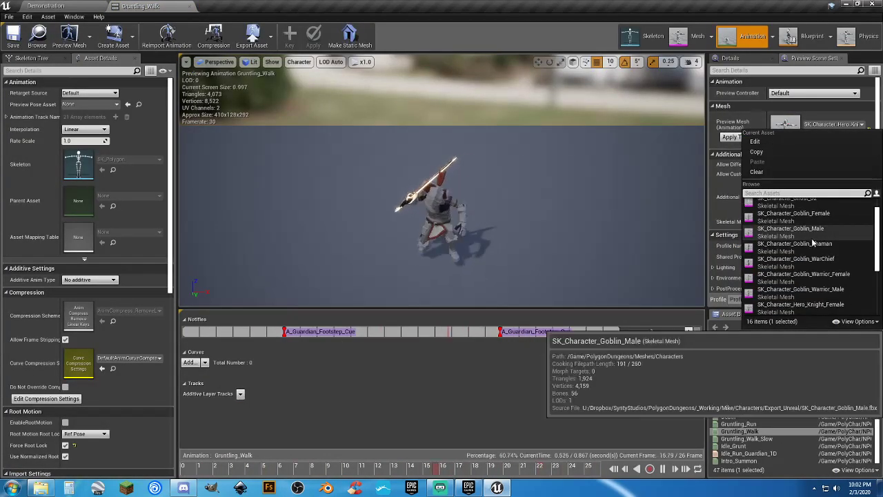
left_click(775, 245)
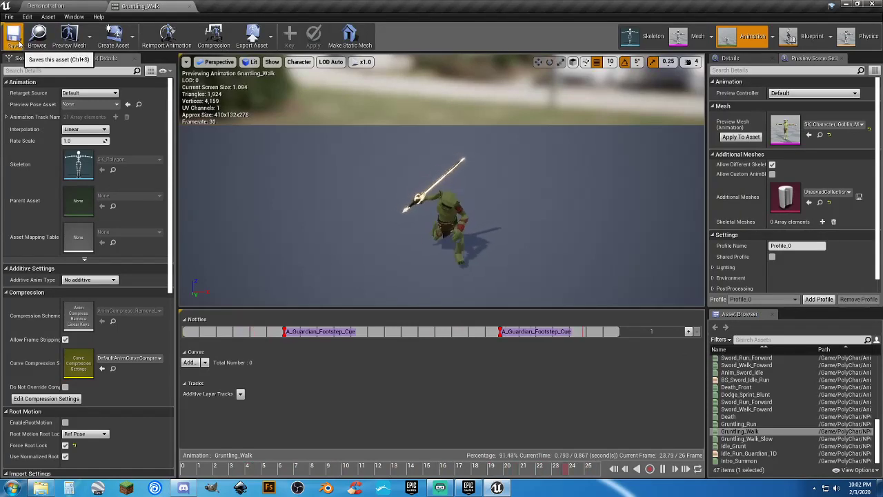
right_click_drag(361, 201, 380, 206)
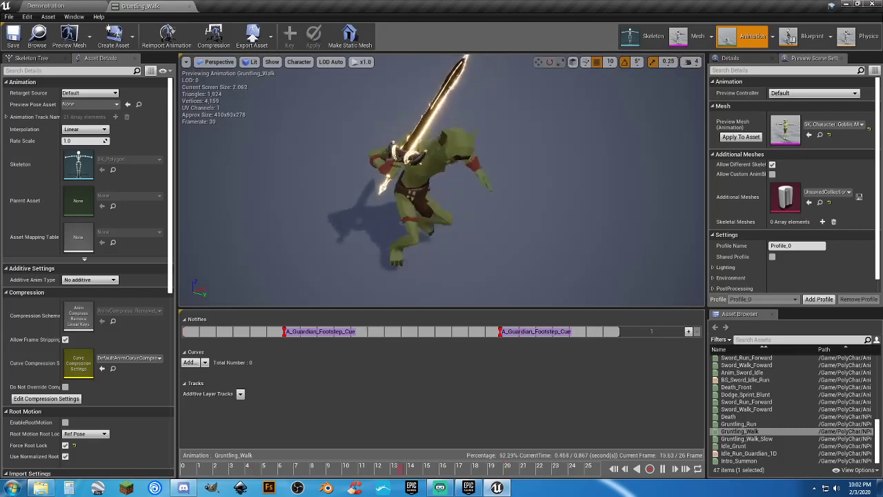
left_click(189, 8)
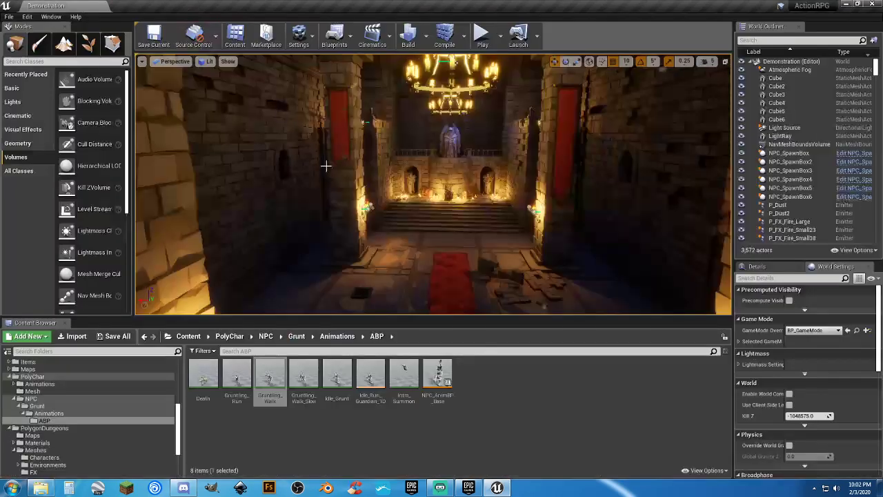
Step: Apply SK_Character_Goblin_Male as the preview mesh of the Gruntling_Walk_Slow animation, then save and close it
double_click(299, 396)
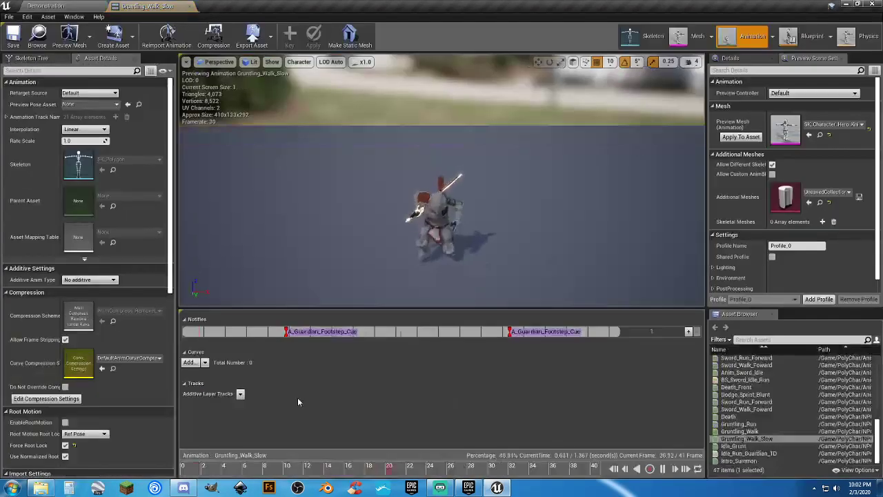
left_click(834, 124)
scroll(832, 241, "up", 1)
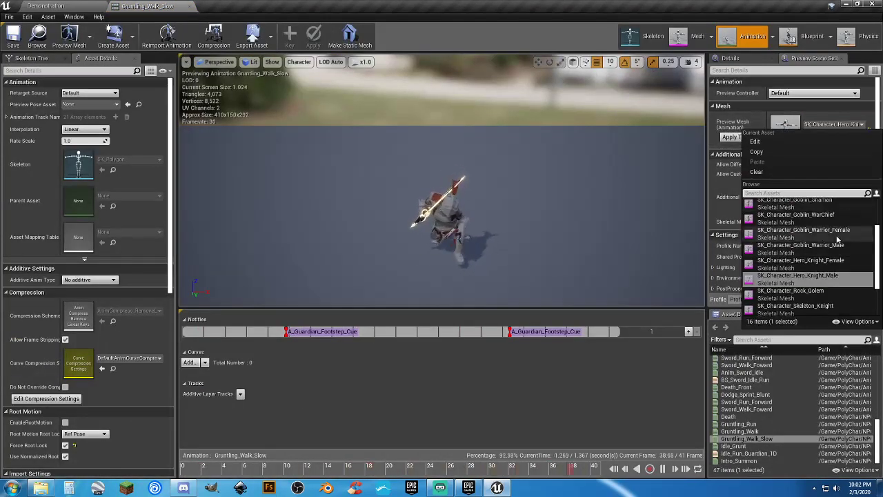
left_click(793, 216)
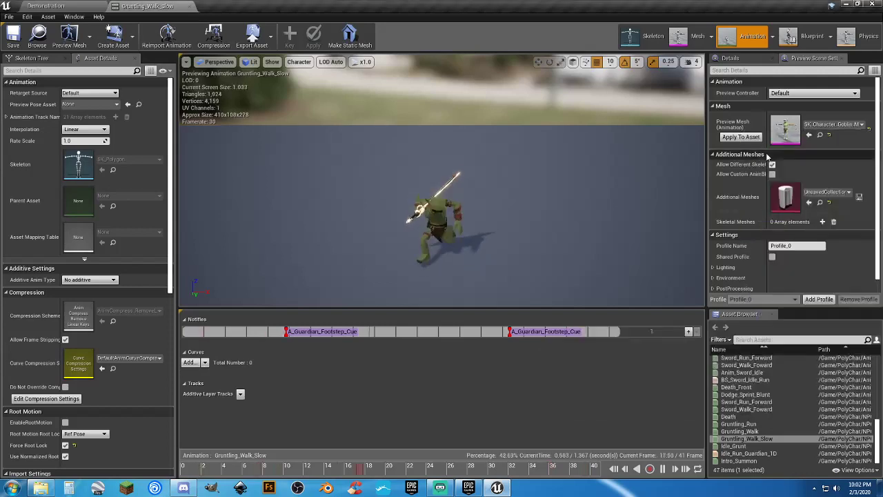
left_click(749, 137)
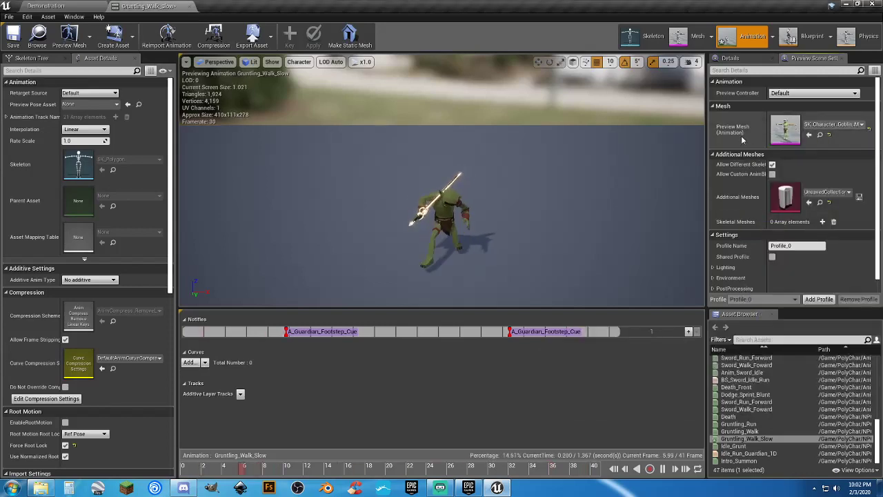
left_click(13, 38)
left_click(190, 7)
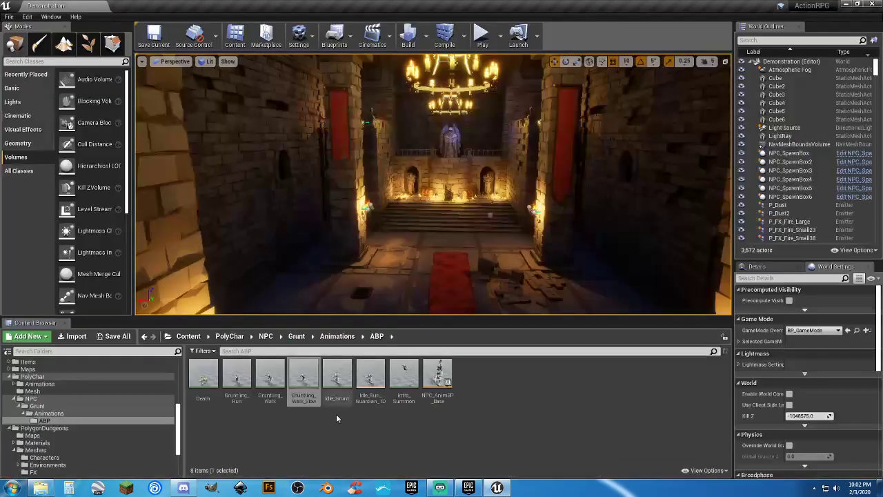
Step: Reopen the Gruntling_Walk animation, apply SK_Character_Goblin_Male to it as the preview mesh, and save it
double_click(269, 396)
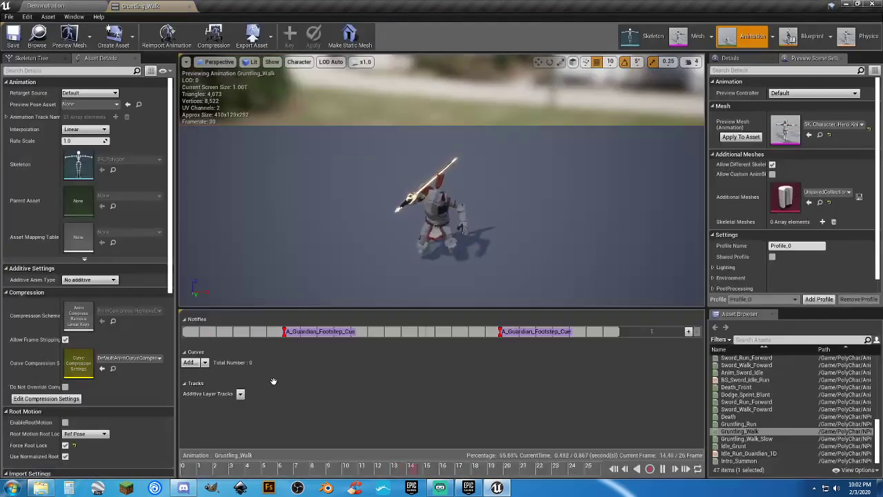
left_click(861, 125)
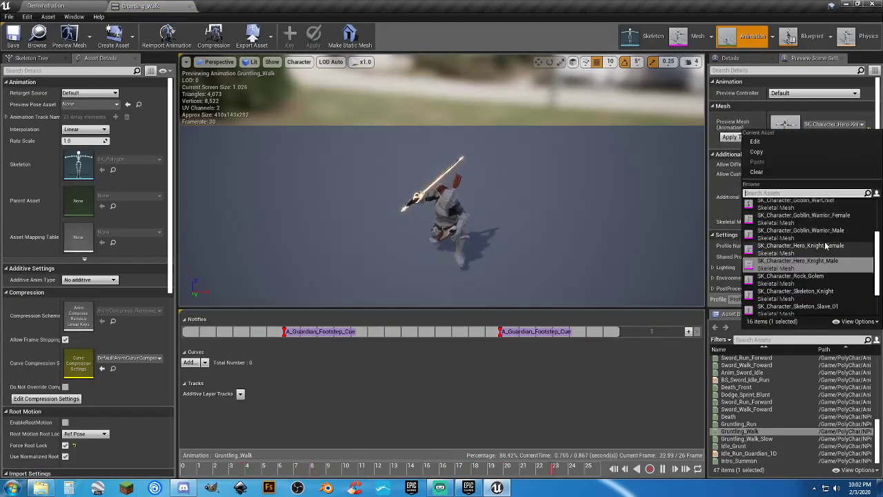
left_click(793, 215)
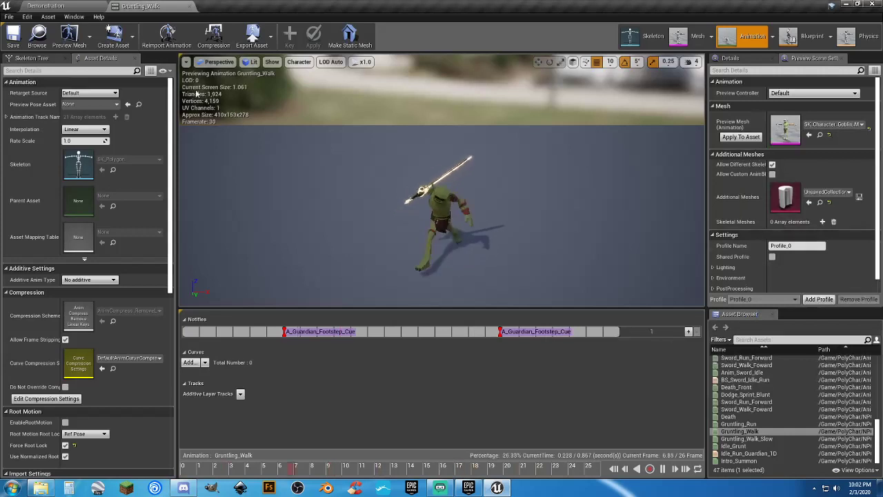
left_click(19, 42)
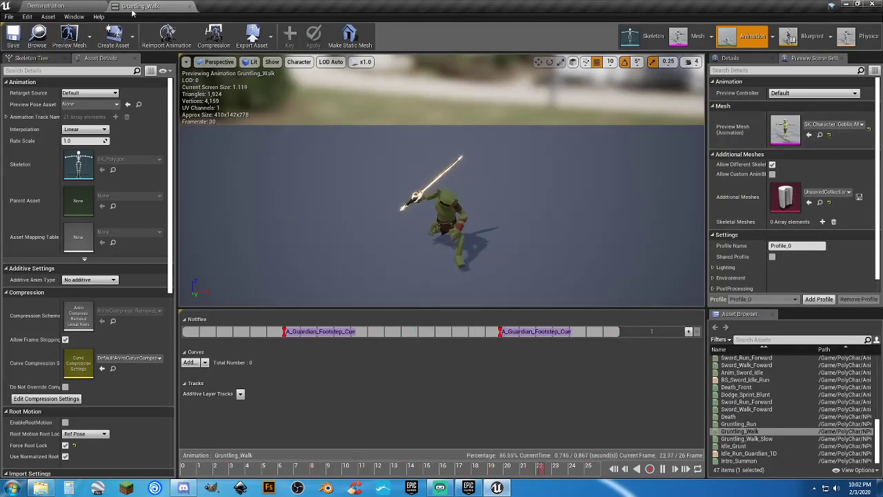
left_click(190, 7)
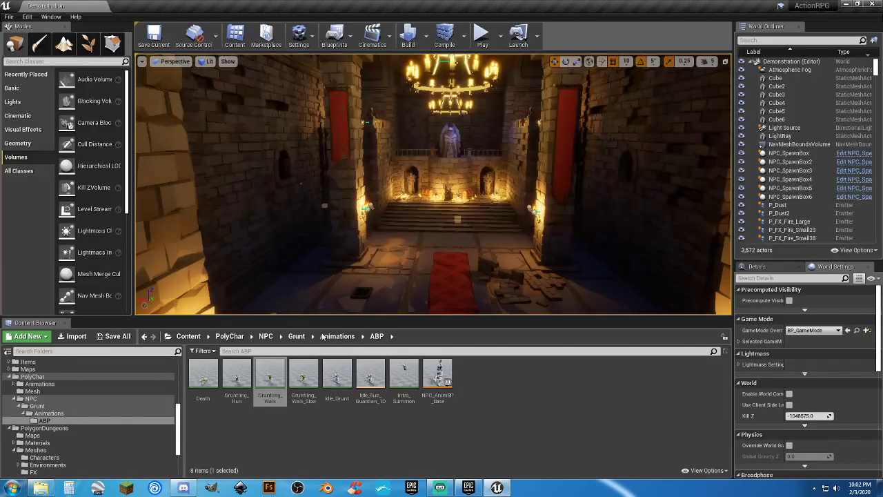
Step: Reopen the Gruntling_Run animation, apply SK_Character_Goblin_Male to it as the preview mesh, and save it
double_click(241, 372)
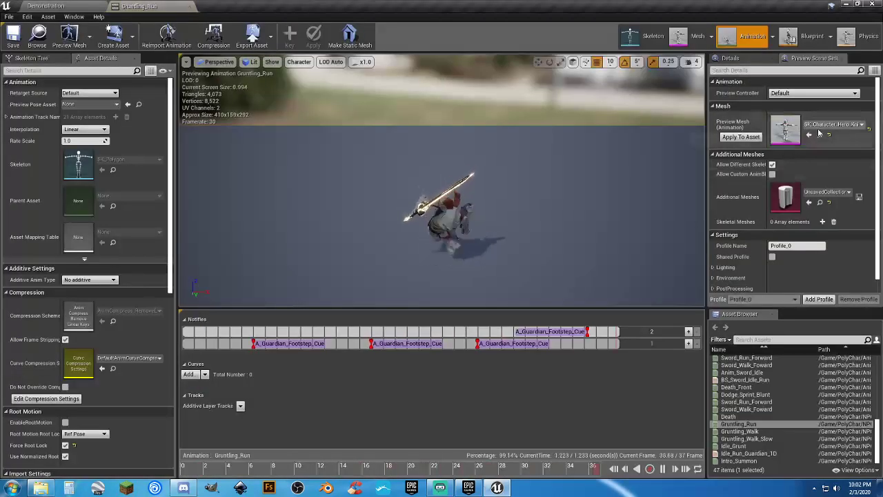
left_click(822, 125)
scroll(828, 243, "up", 2)
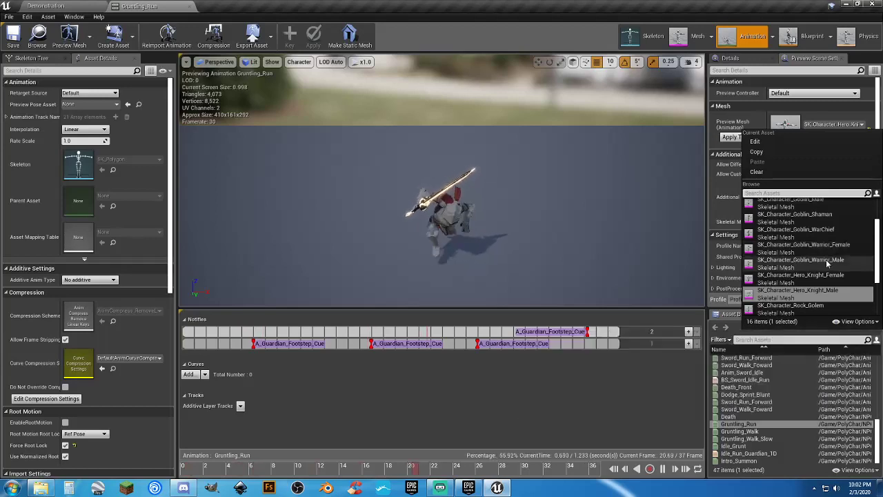
left_click(822, 202)
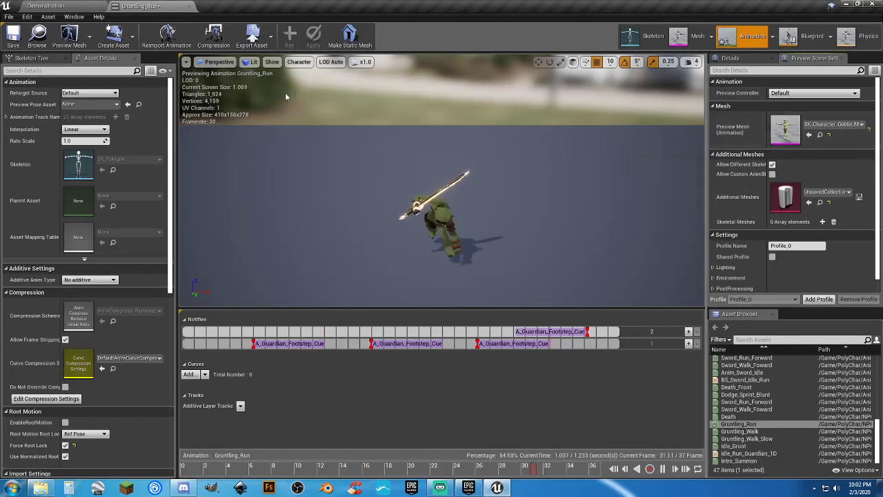
left_click(12, 36)
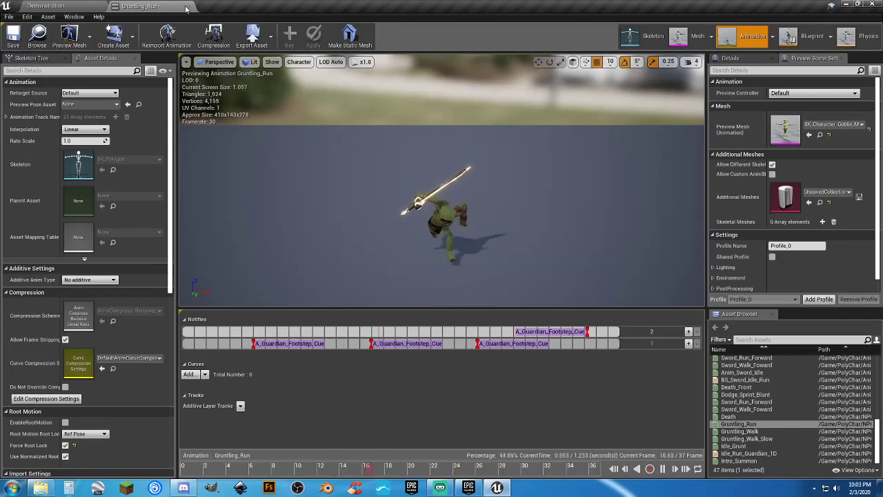
left_click(189, 8)
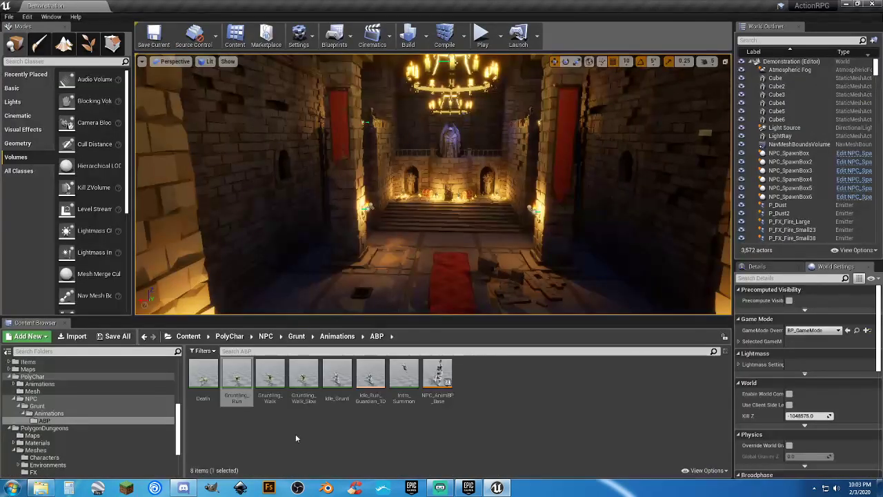
Step: Apply SK_Character_Goblin_Male to the Idle_Grunt animation as its preview mesh, save it, and check the idle pose before closing
double_click(337, 400)
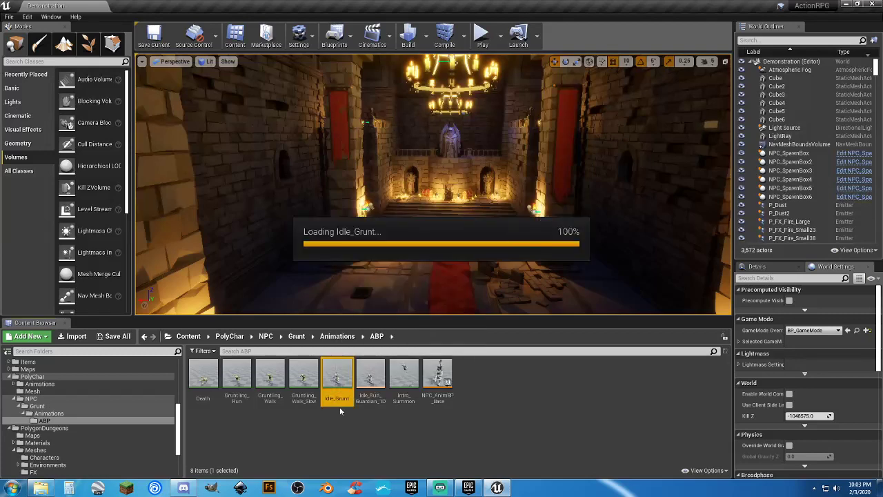
left_click(841, 125)
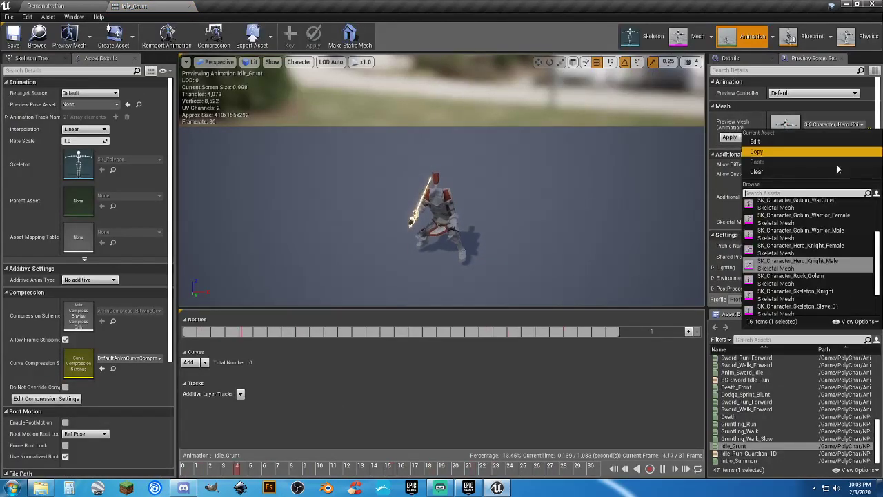
scroll(824, 237, "up", 3)
left_click(800, 216)
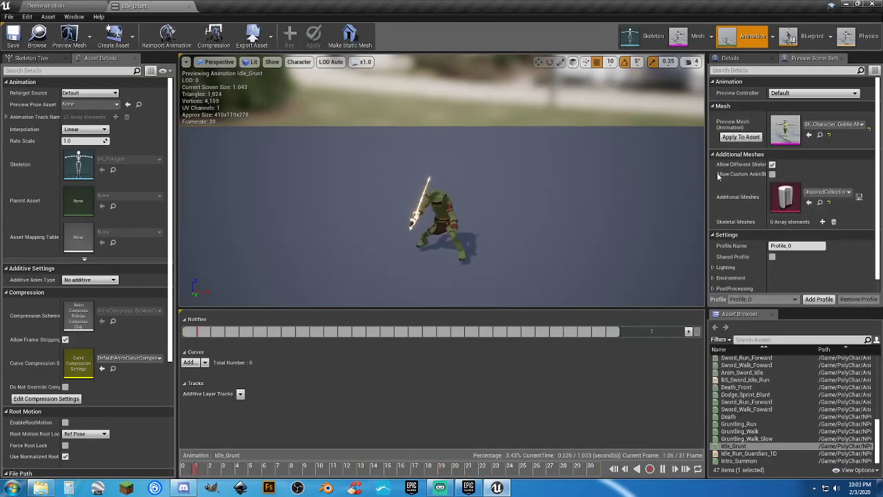
left_click(746, 137)
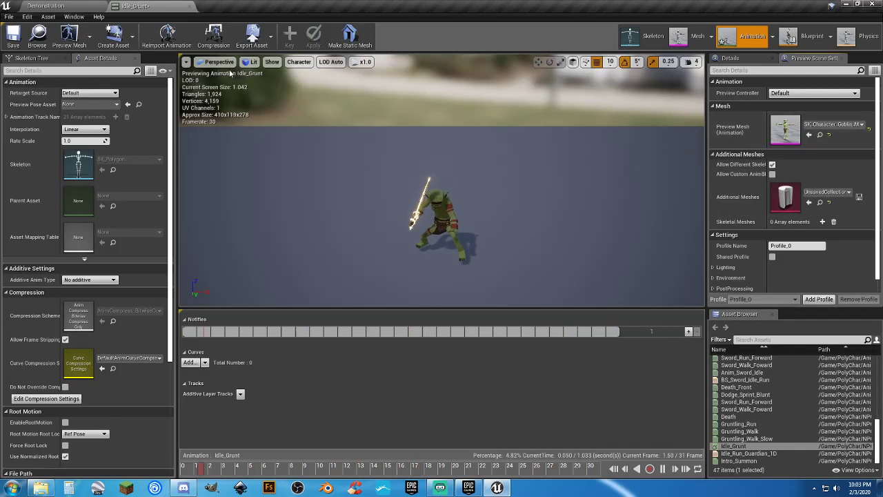
left_click(13, 36)
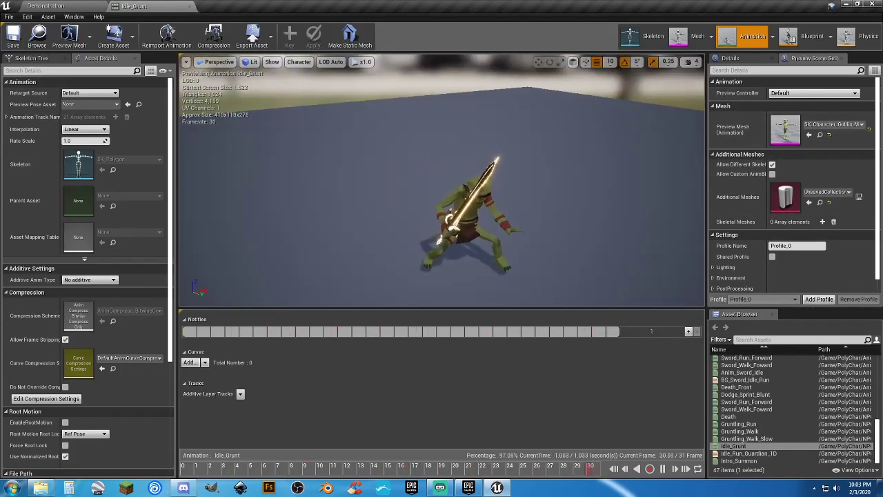
mouse_move(441, 207)
right_mouse_down()
mouse_move(455, 193)
mouse_move(449, 200)
right_mouse_up()
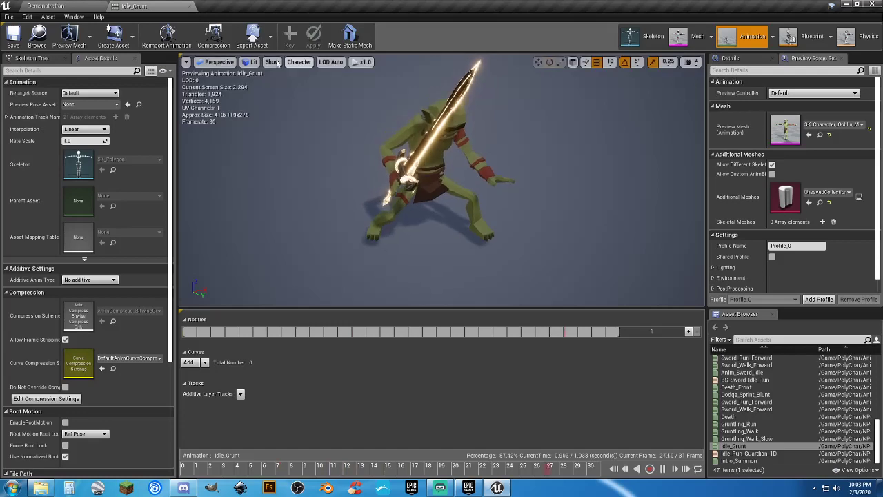
left_click(191, 5)
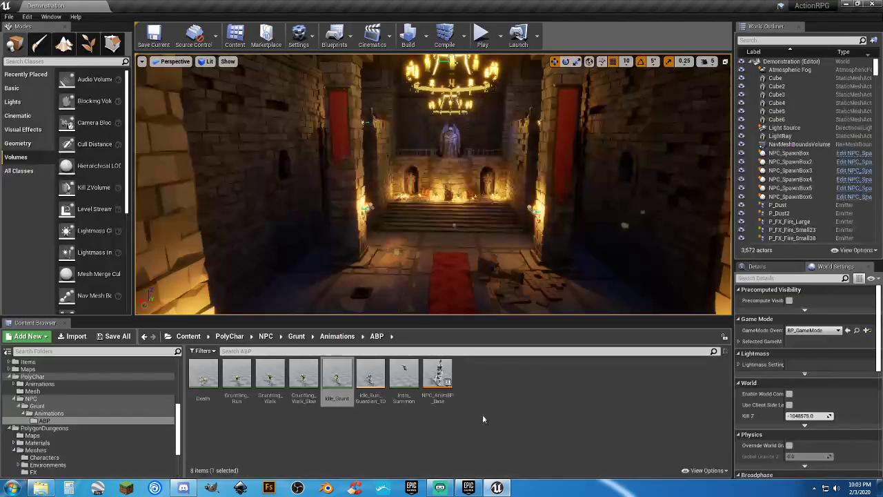
left_click(427, 421)
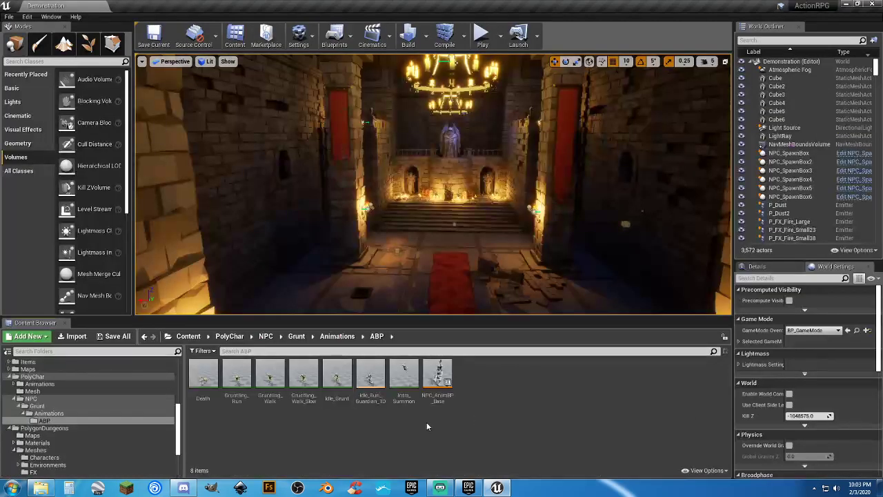
Step: Apply SK_Character_Goblin_Male to the Idle_Run_Guardian_1D blend space as its preview mesh, save it, and preview the blend before closing
double_click(371, 378)
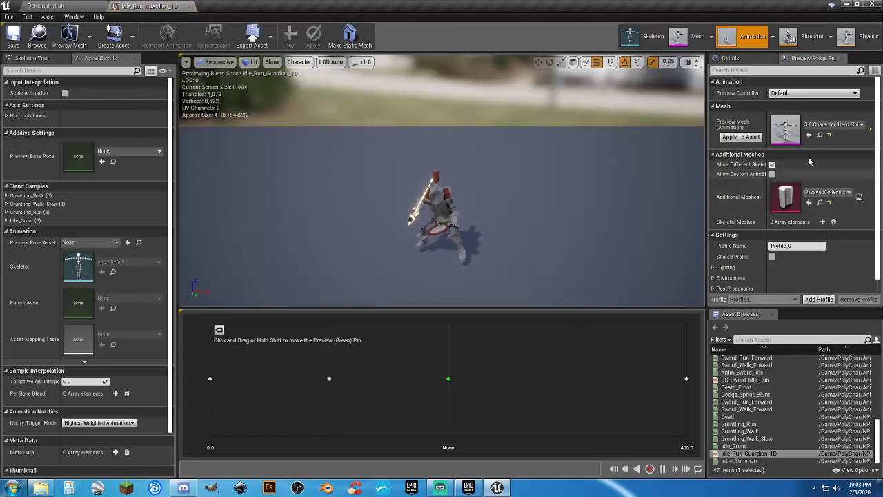
left_click(833, 124)
scroll(823, 239, "up", 1)
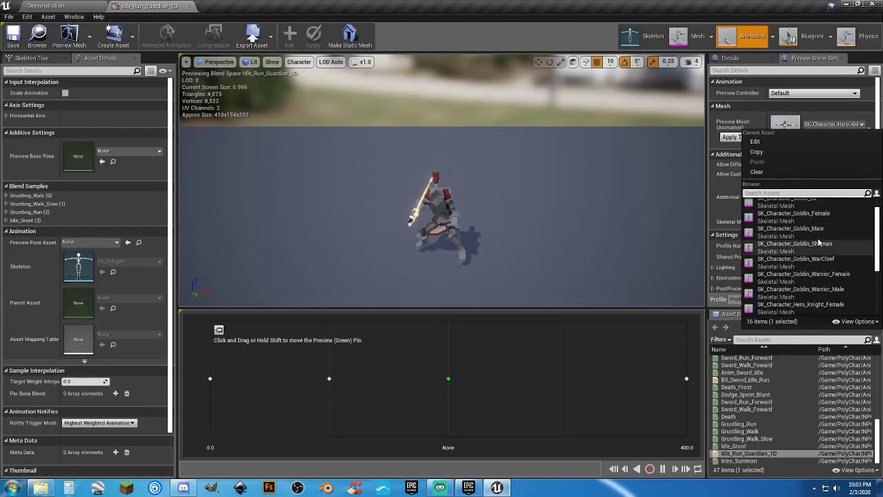
left_click(821, 238)
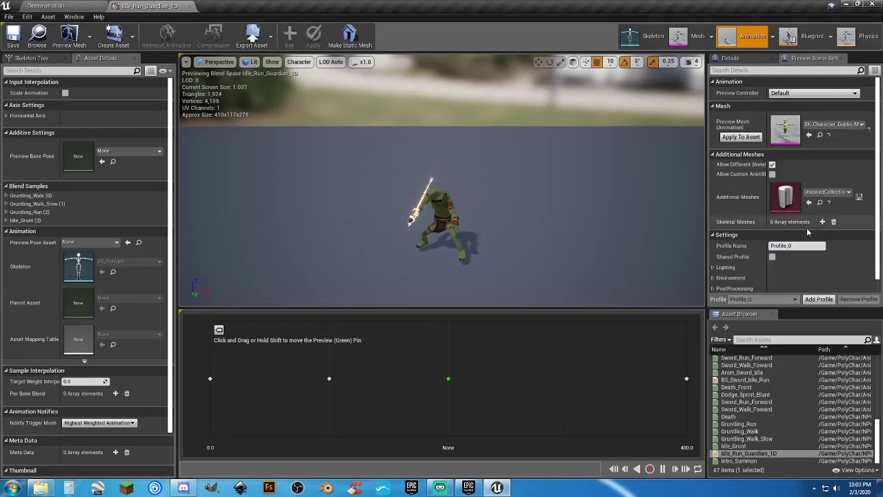
left_click(747, 137)
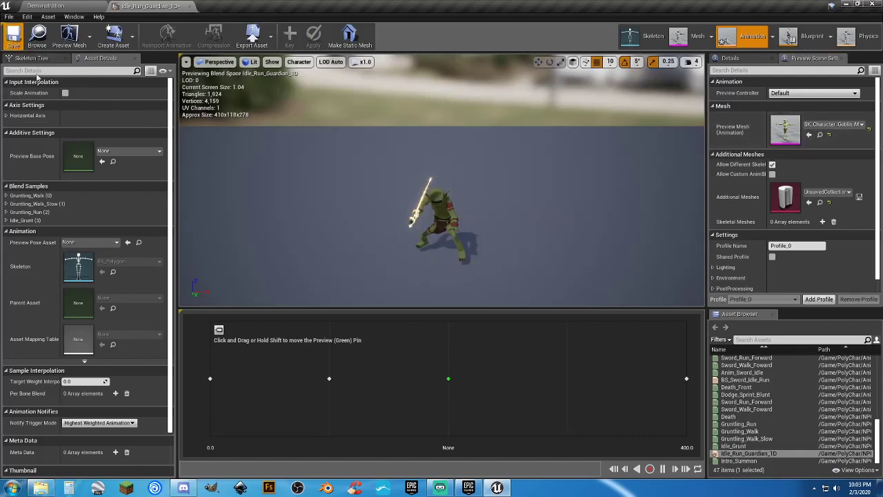
left_click_drag(448, 378, 301, 361)
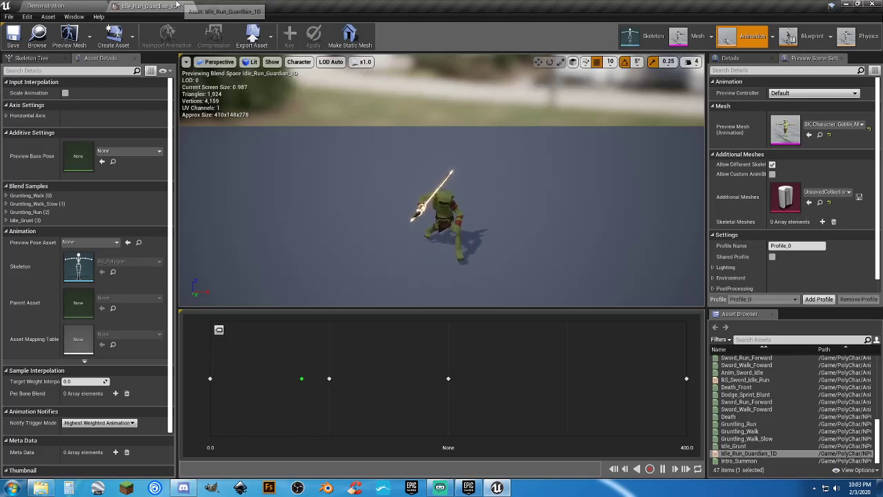
left_click(196, 6)
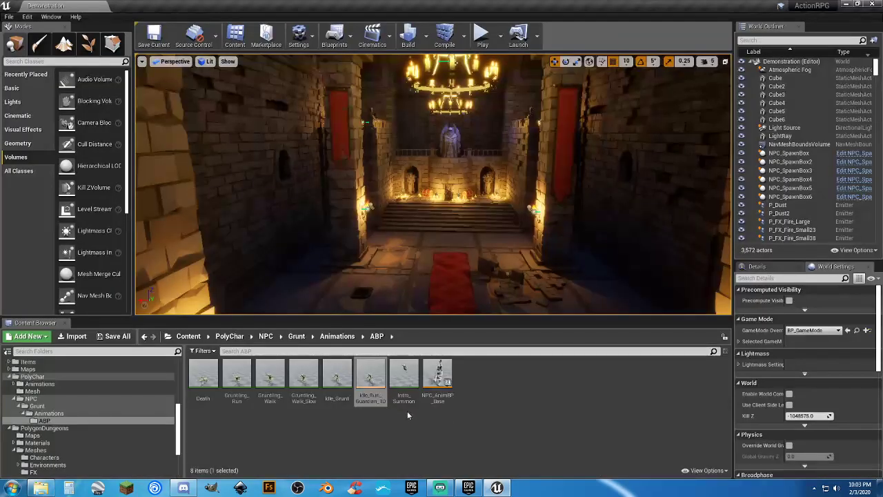
Step: Apply SK_Character_Goblin_Male to the Intro_Summon animation as its preview mesh, then save and close it
double_click(405, 376)
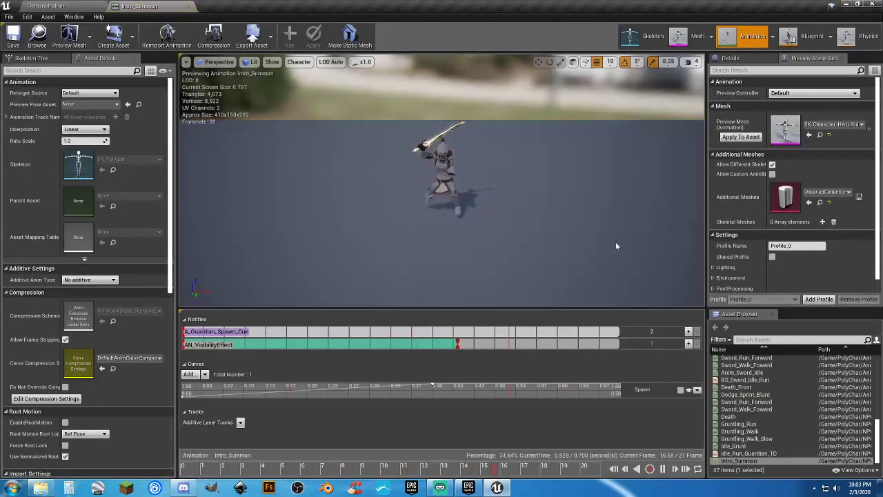
left_click(831, 126)
scroll(832, 227, "up", 2)
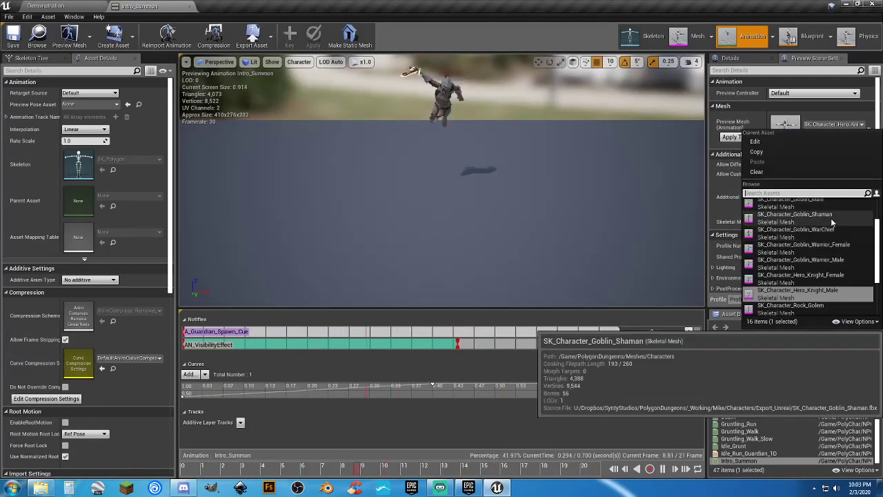
scroll(832, 222, "up", 1)
left_click(832, 221)
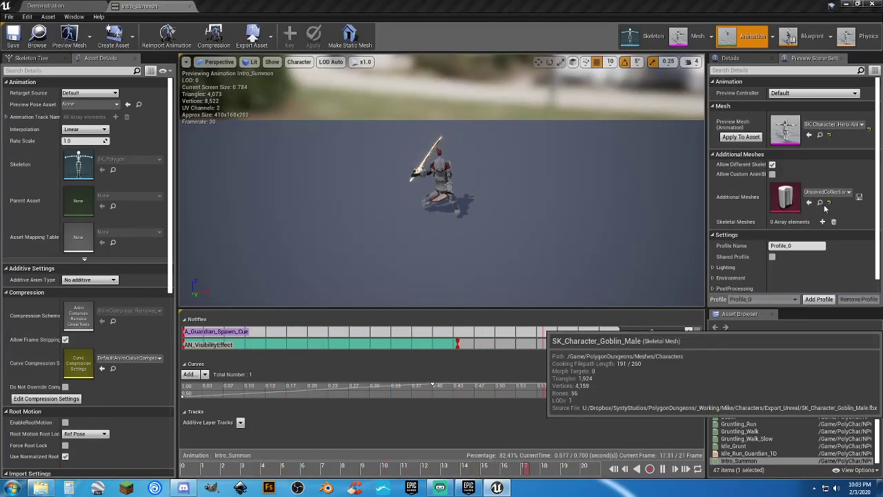
left_click(742, 138)
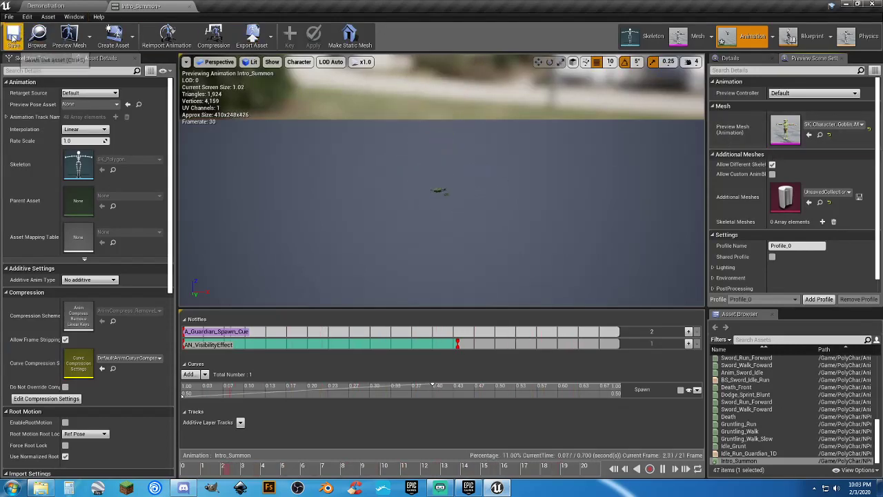
left_click(46, 5)
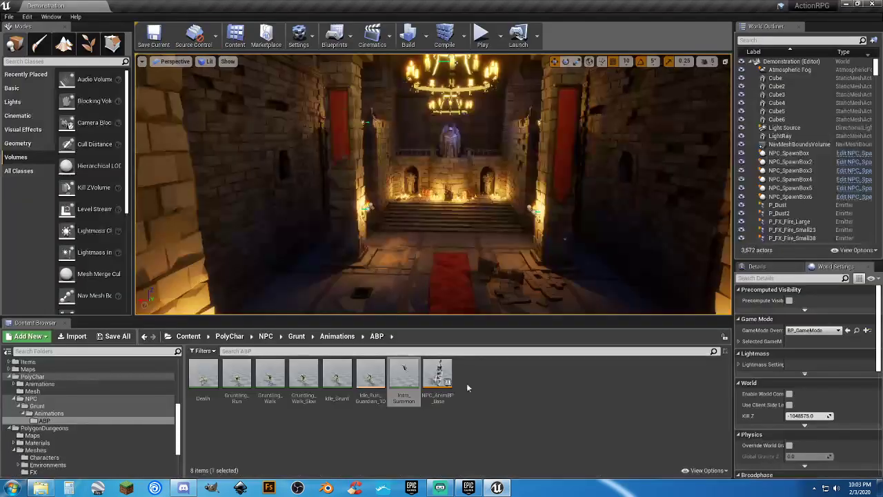
Step: Open the retargeted NPC_AnimBP_Base, examine the death index and locomotion speed logic in its event graph, and close it
double_click(438, 376)
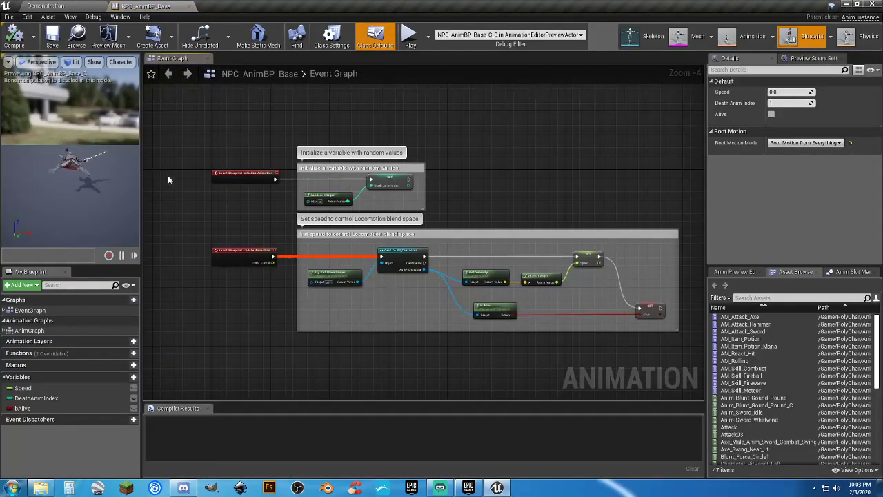
scroll(414, 289, "up", 2)
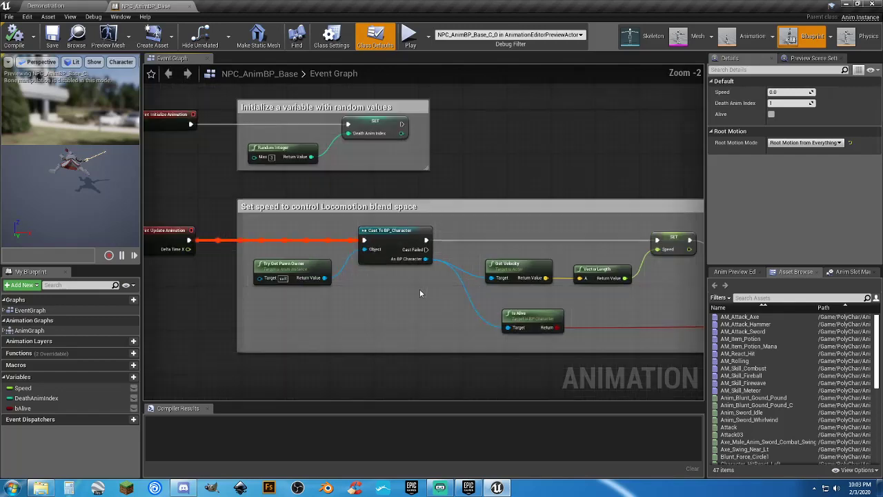
scroll(420, 293, "down", 1)
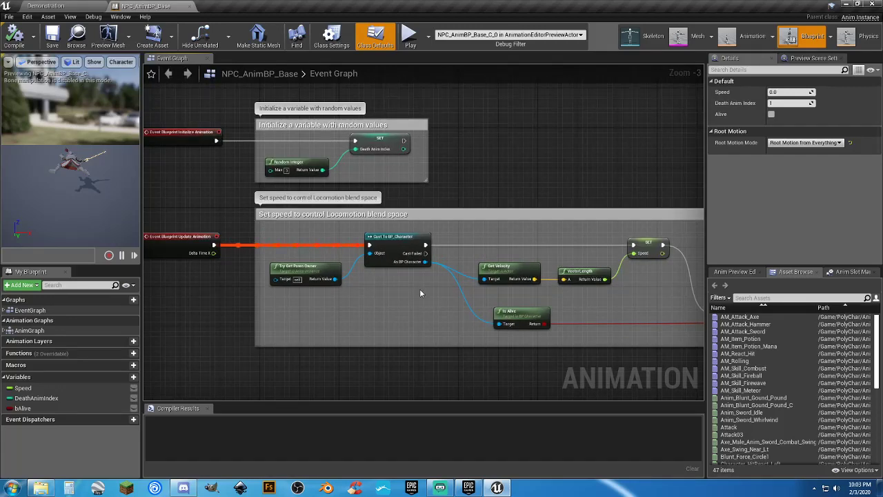
scroll(420, 293, "down", 1)
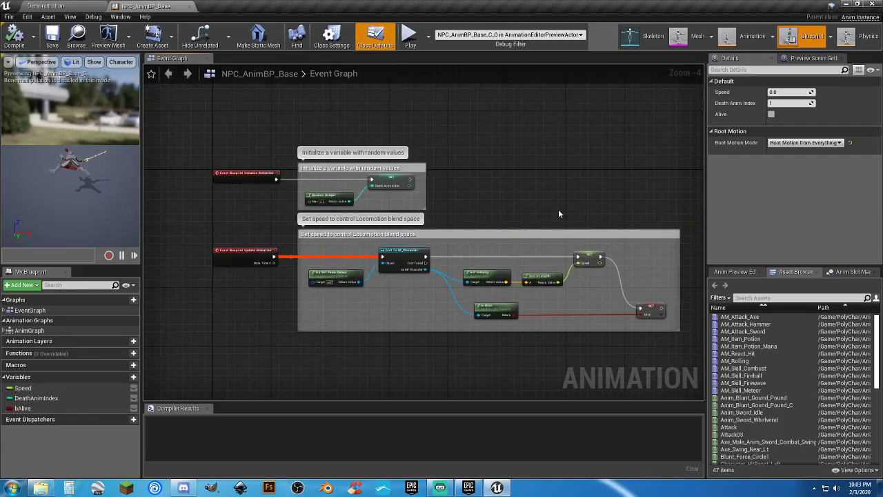
right_click_drag(558, 209, 501, 215)
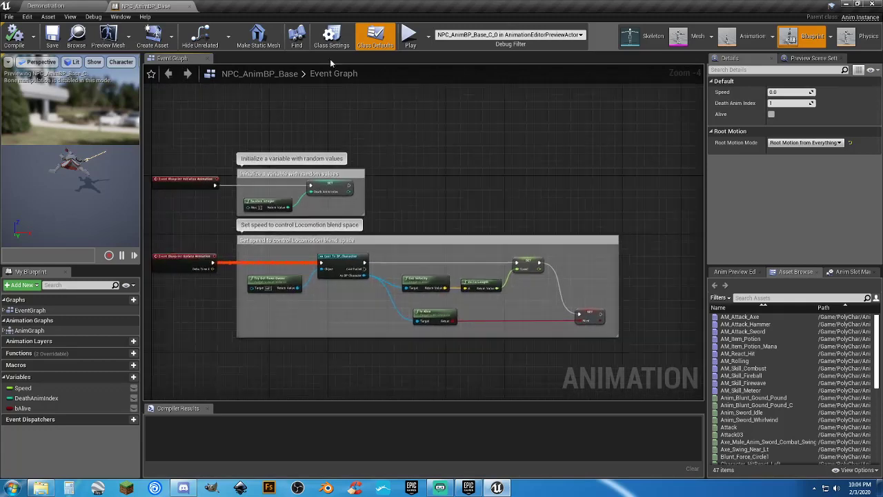
left_click(190, 6)
left_click(221, 425)
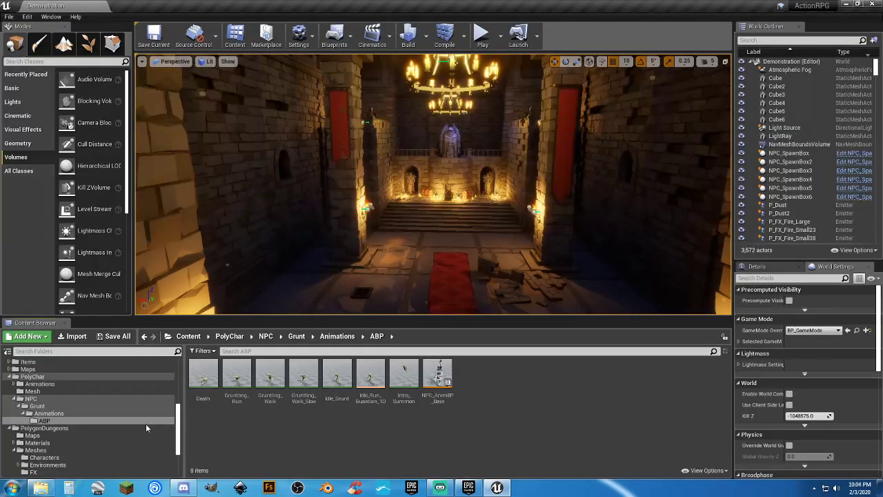
Step: Review the PolyChar NPC Grunt folders down to ABP, and compare them with the original Enemy_Gruntling_Guardian_Animation folder
scroll(64, 424, "up", 2)
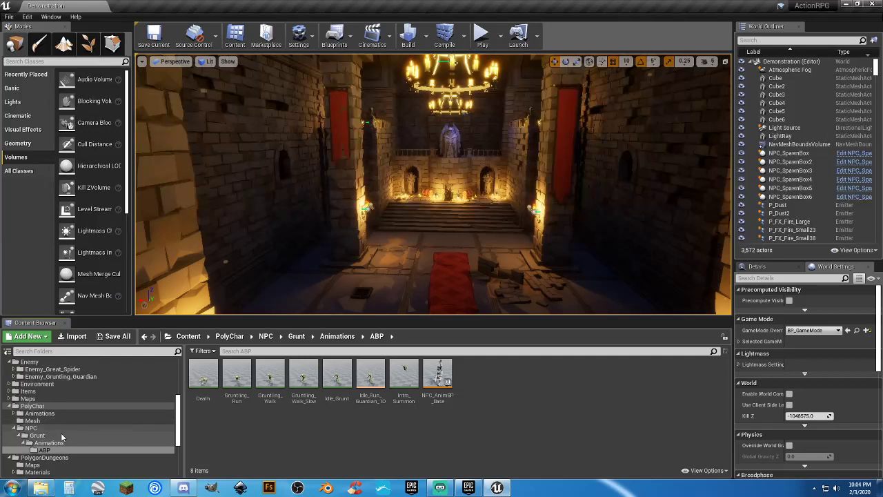
left_click(33, 428)
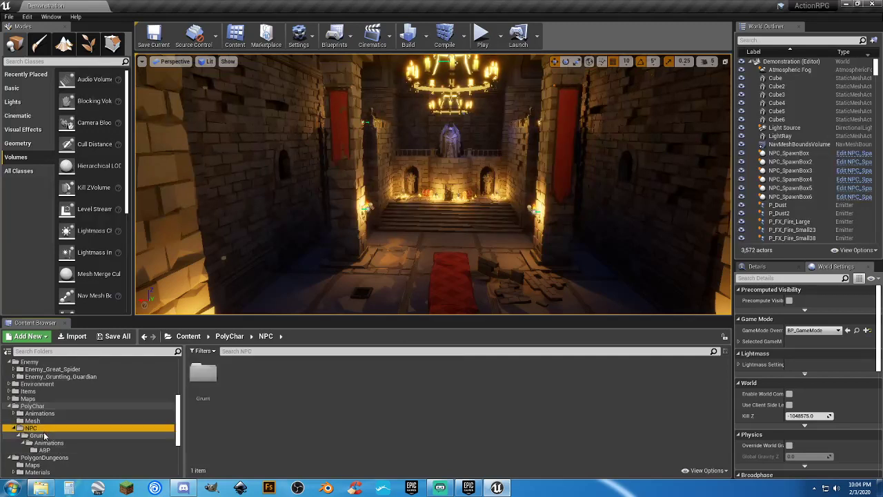
left_click(39, 435)
left_click(47, 442)
left_click(45, 450)
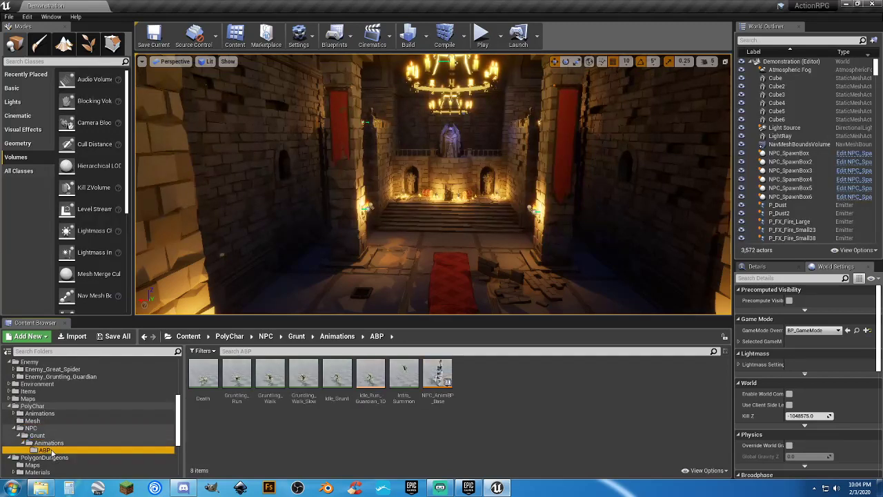
scroll(53, 436, "up", 4)
left_click(54, 436)
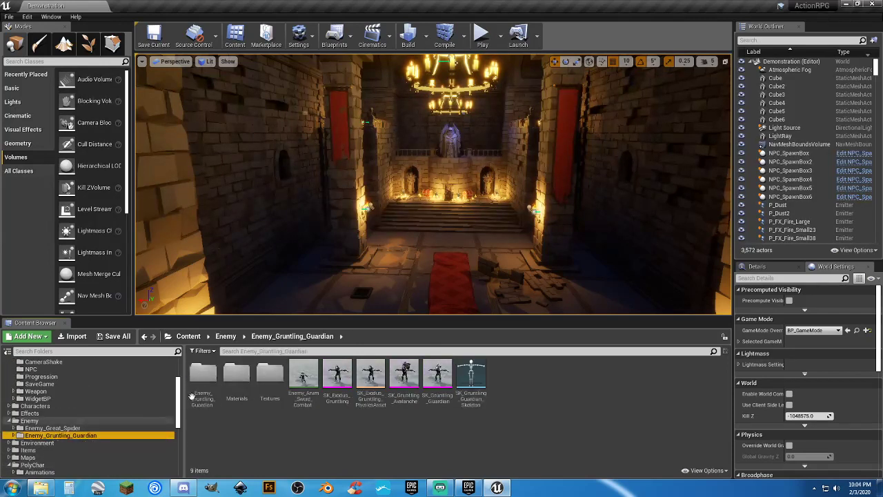
double_click(203, 374)
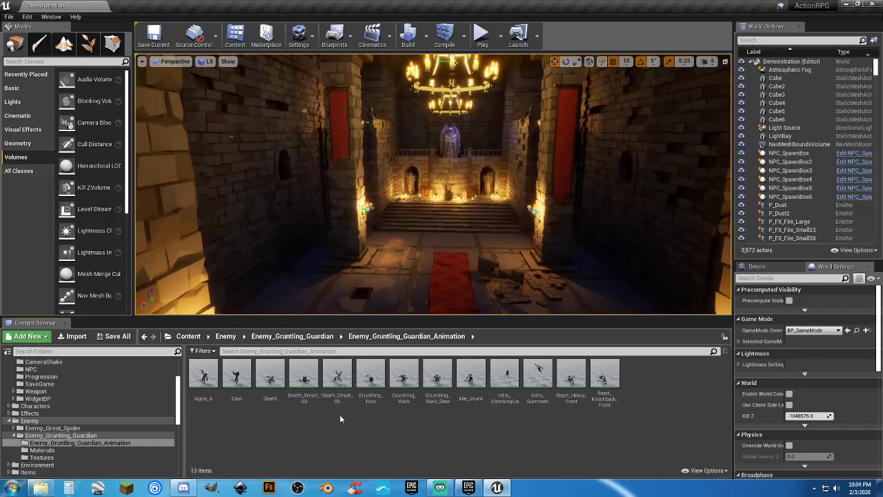
left_click(211, 400)
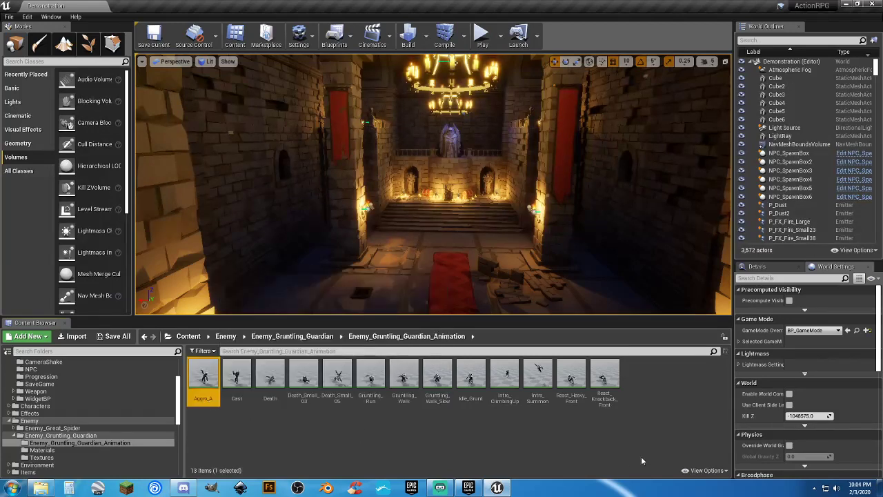
left_click(290, 436)
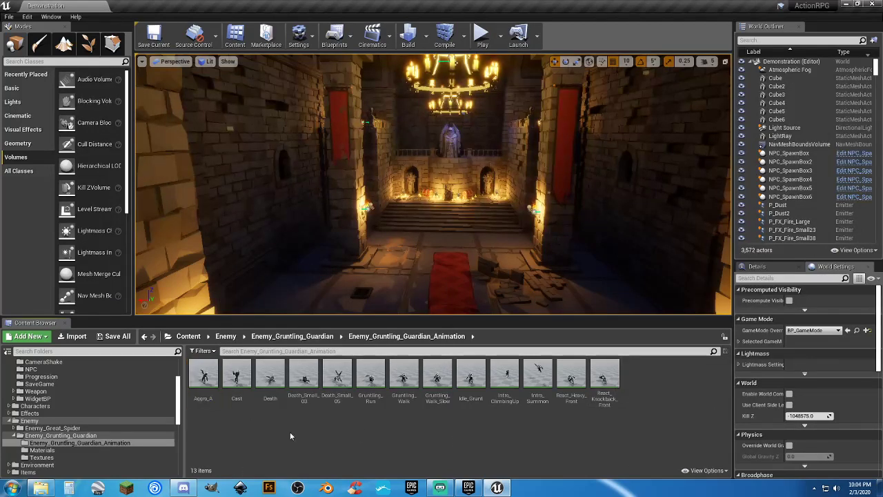
Step: Examine the Grunt assets in the Blueprints NPC and AI GruntAI folders and in the Enemy_Gruntling_Guardian folder
scroll(47, 407, "up", 3)
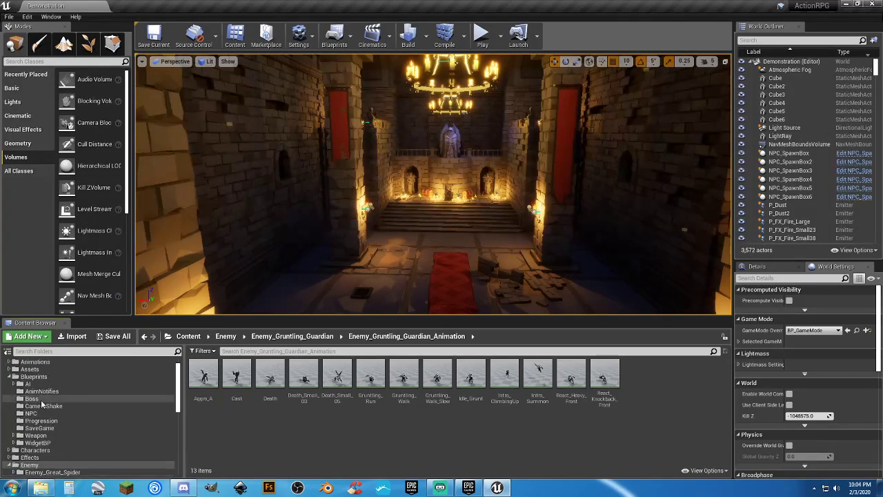
left_click(40, 412)
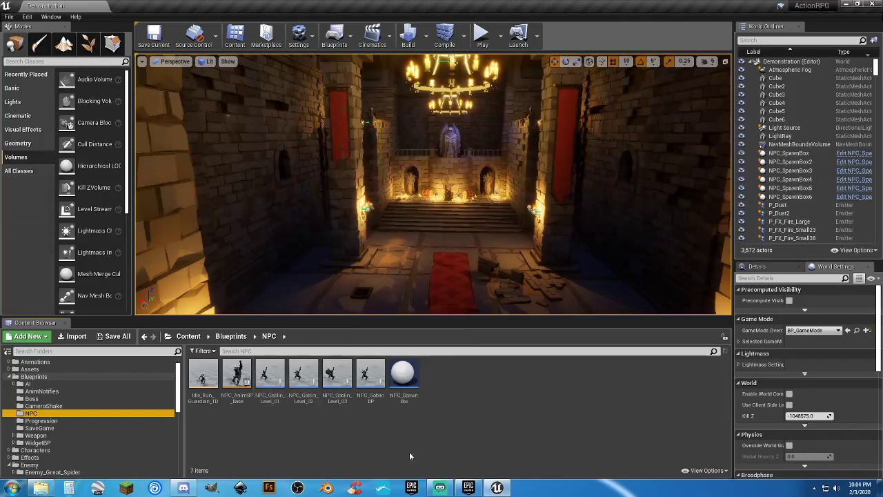
scroll(70, 402, "up", 1)
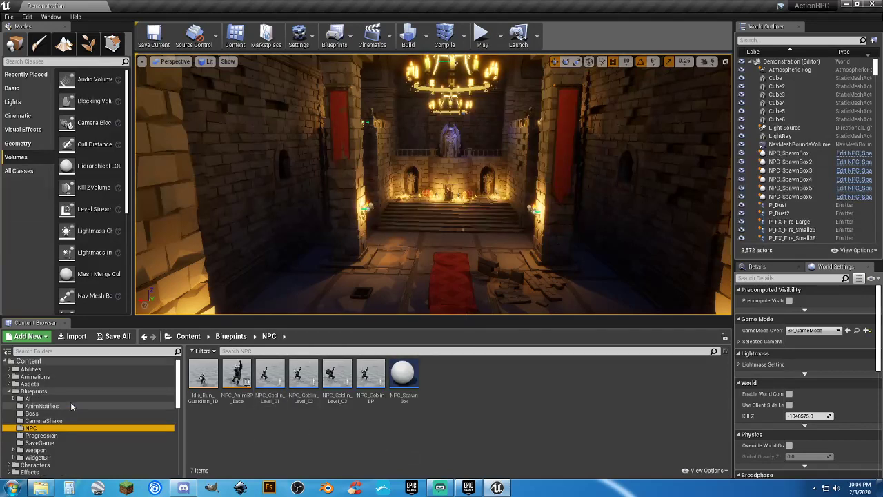
left_click(27, 398)
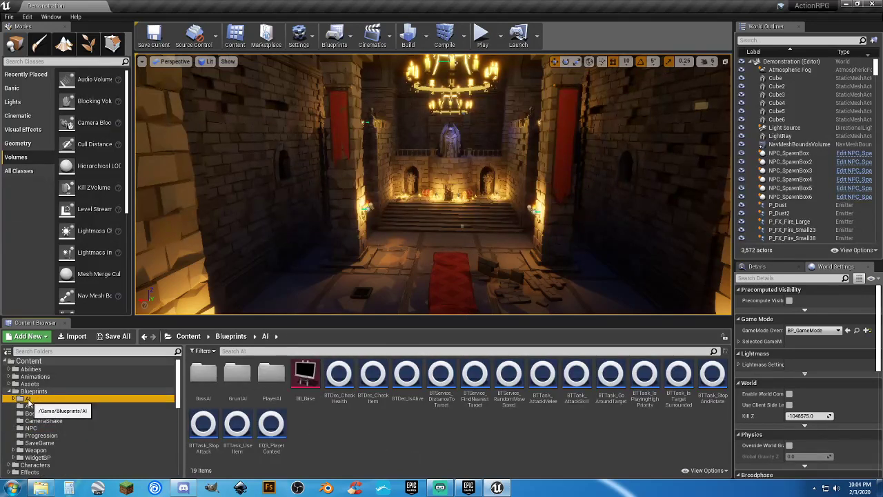
double_click(238, 376)
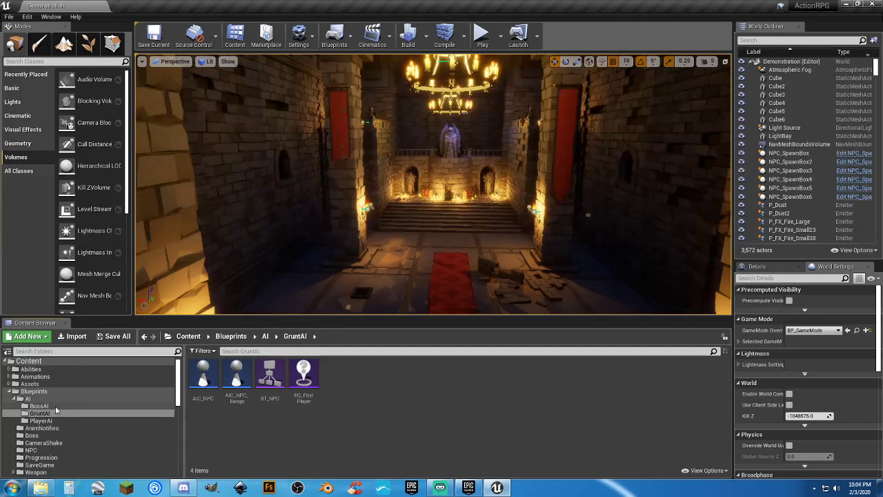
scroll(55, 417, "down", 2)
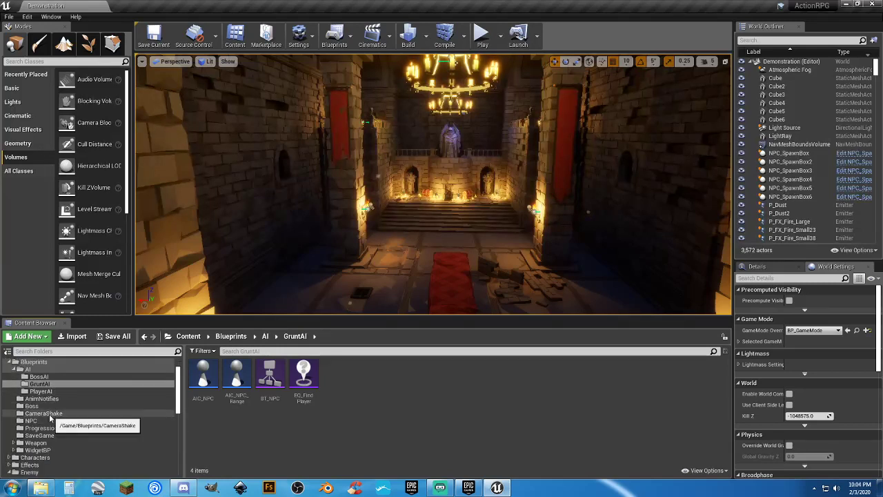
left_click(54, 420)
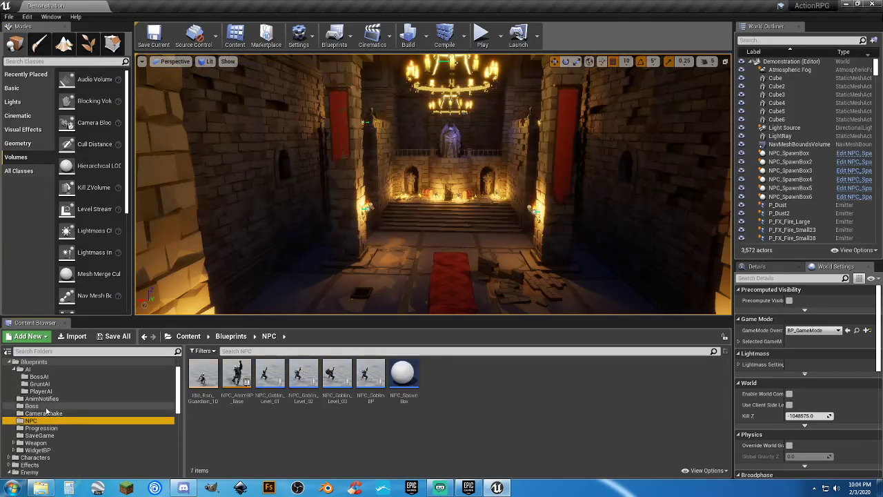
scroll(63, 422, "down", 1)
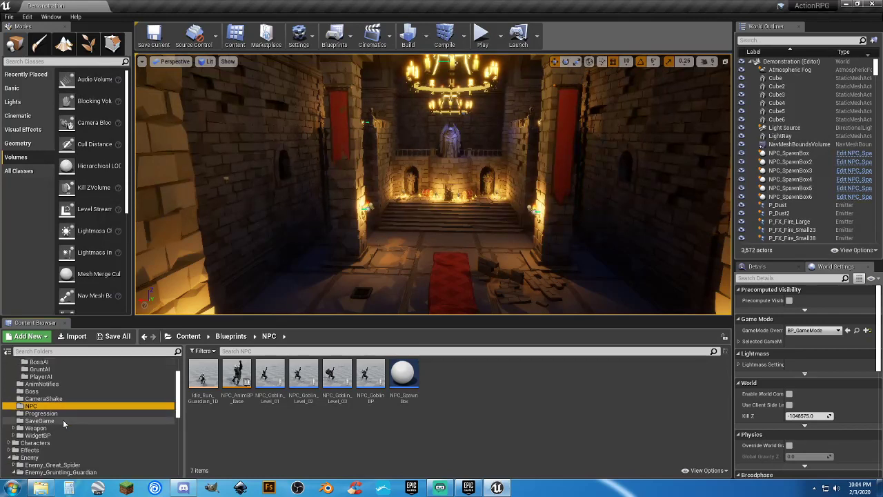
scroll(62, 417, "down", 4)
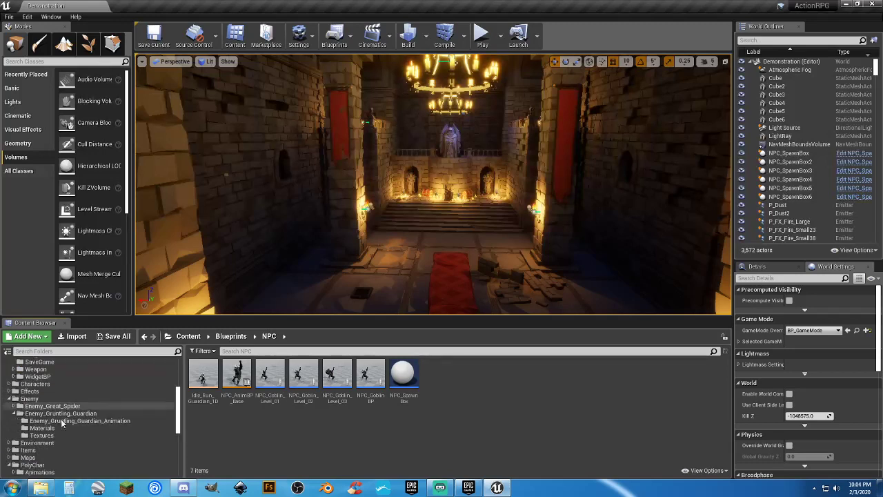
left_click(60, 421)
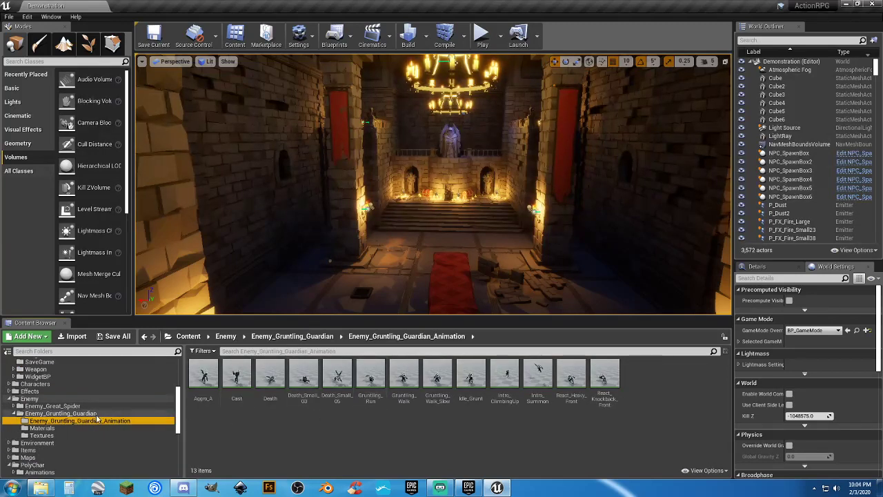
left_click(69, 413)
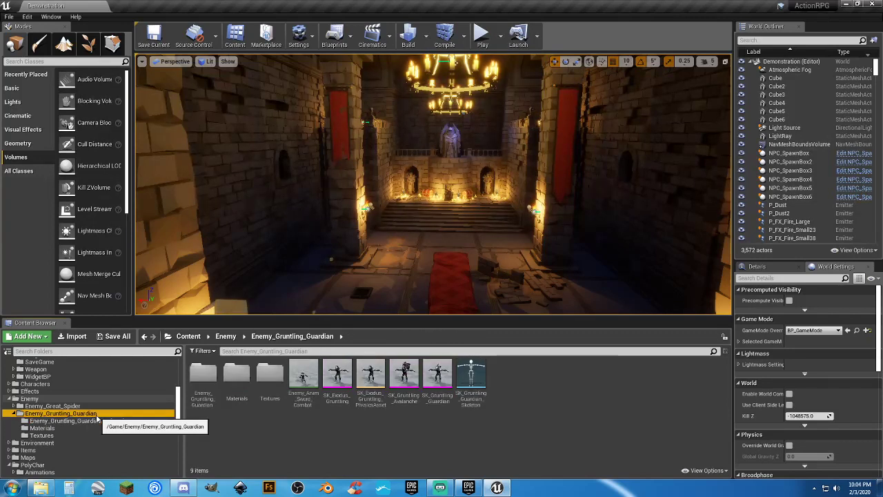
Step: Look through the Enemy, PolyChar and Blueprints folders for the Grunt's montages, and open the NPC folder under Animations
left_click(32, 400)
left_click(61, 413)
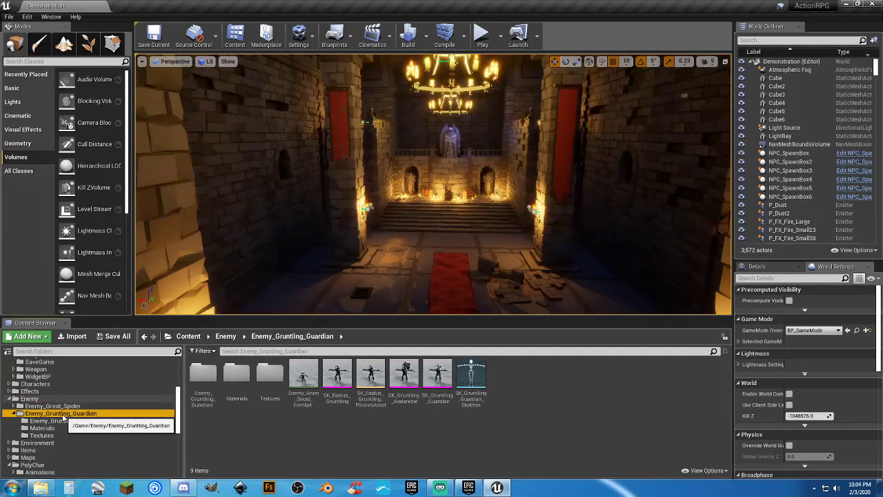
scroll(62, 413, "down", 3)
scroll(63, 413, "down", 2)
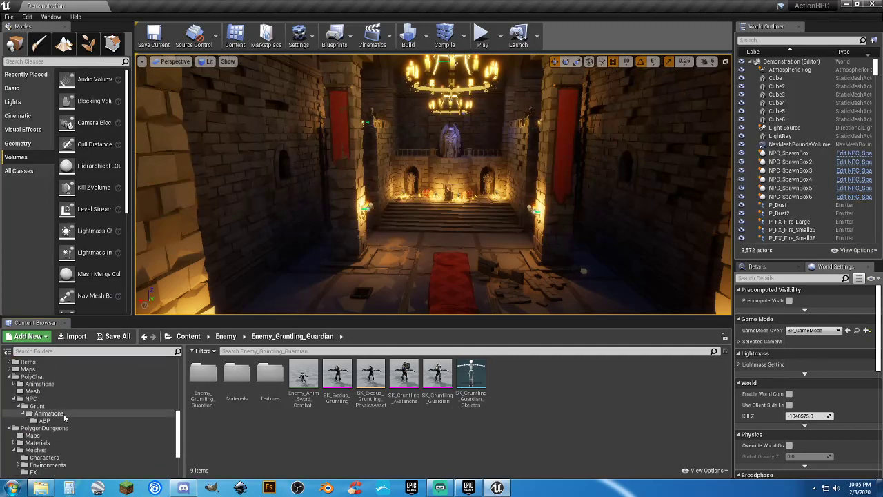
scroll(64, 417, "down", 2)
scroll(63, 413, "up", 5)
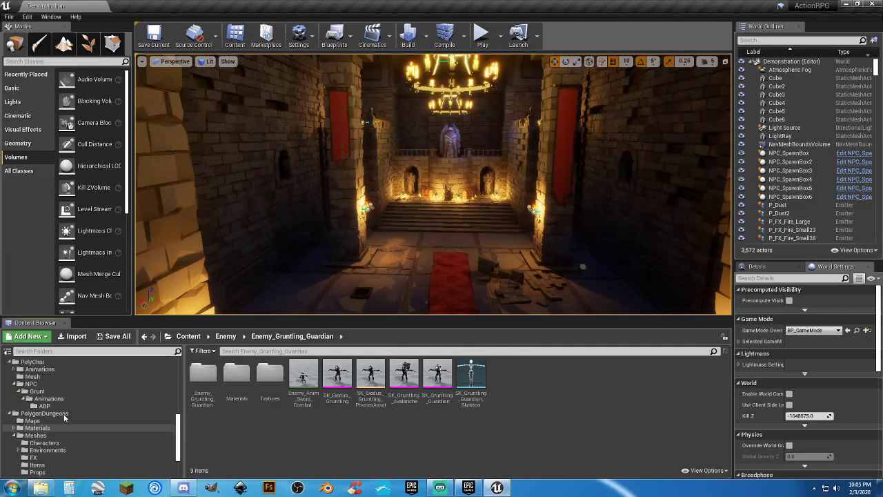
scroll(63, 413, "up", 4)
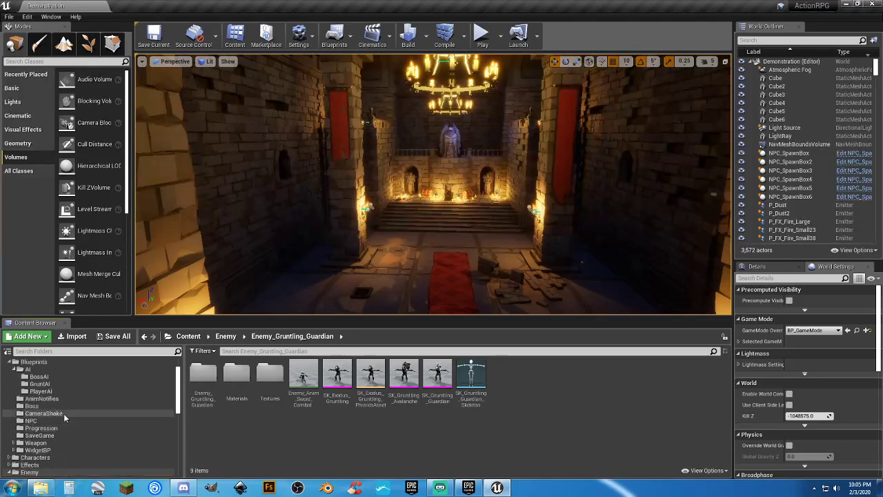
left_click(38, 380)
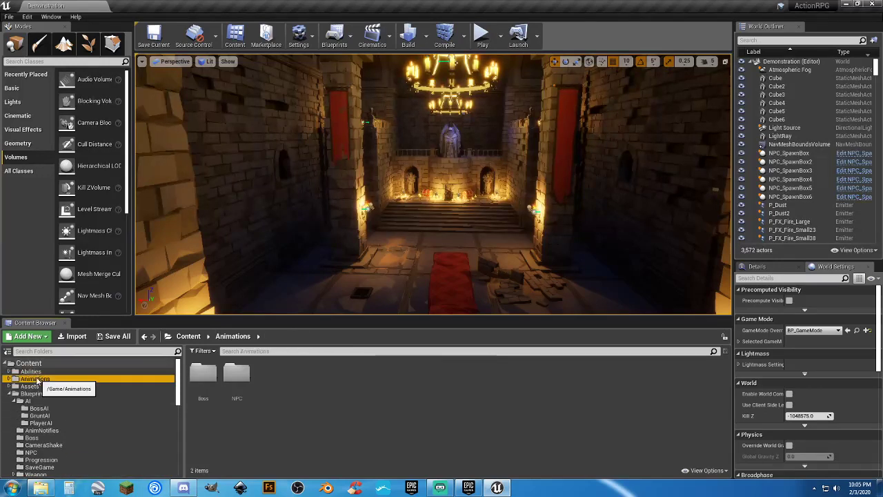
double_click(234, 375)
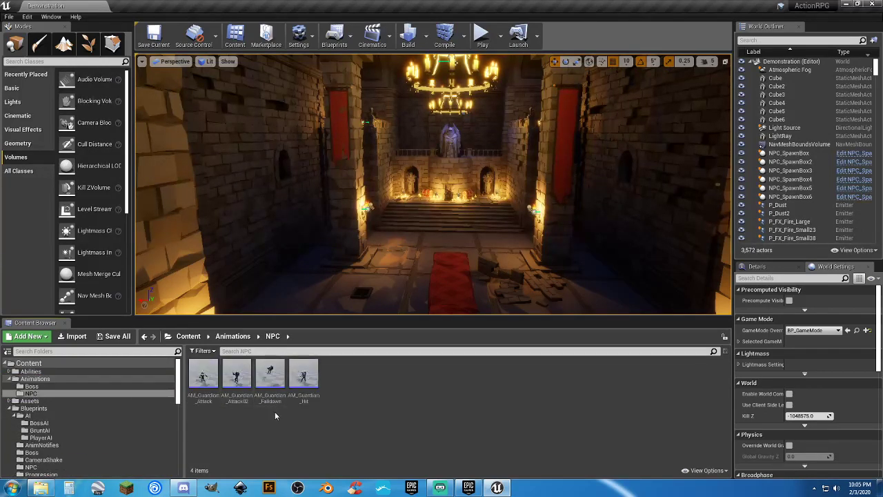
Step: Start a duplicate-and-retarget of the four AM_Guardian montages (Attack, Attack02, Falldown, Hit) with SK_Polygon as the target skeleton
left_click(203, 376)
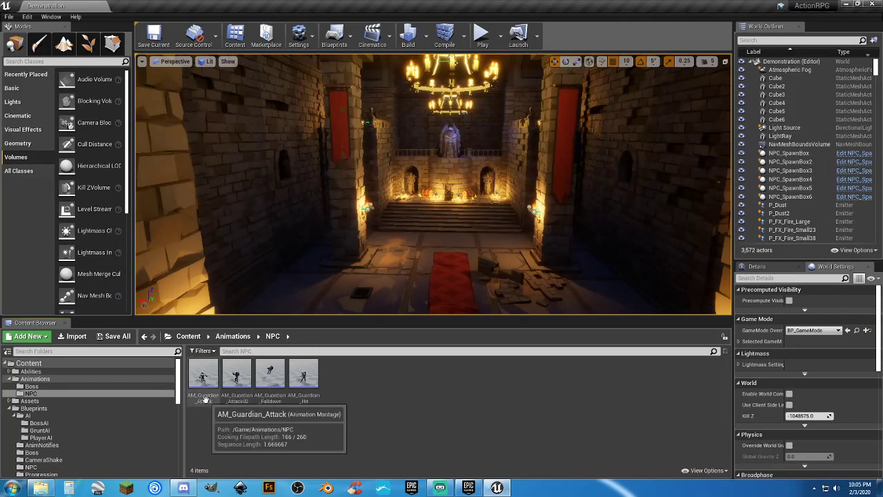
left_click(301, 398, "shift")
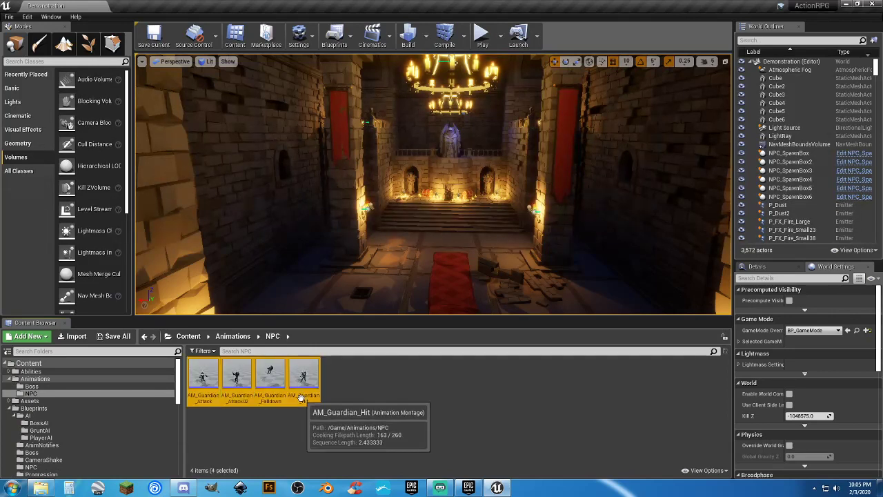
right_click(301, 398)
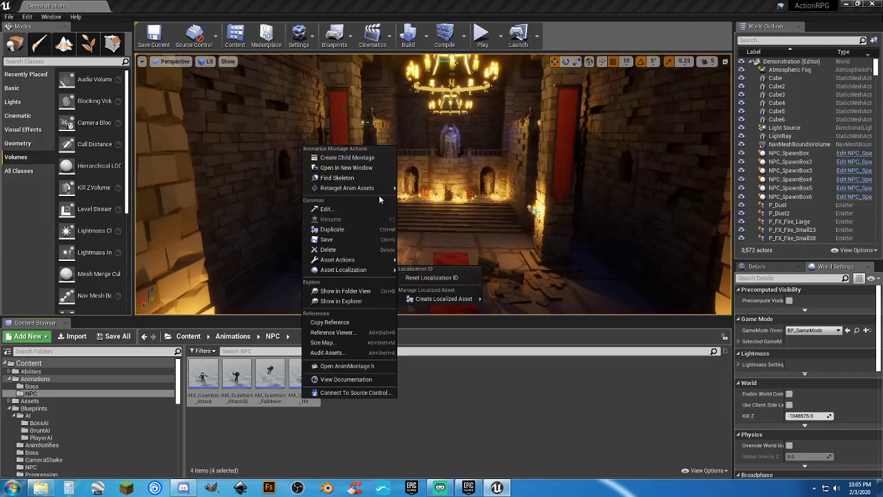
mouse_move(377, 194)
left_click(455, 187)
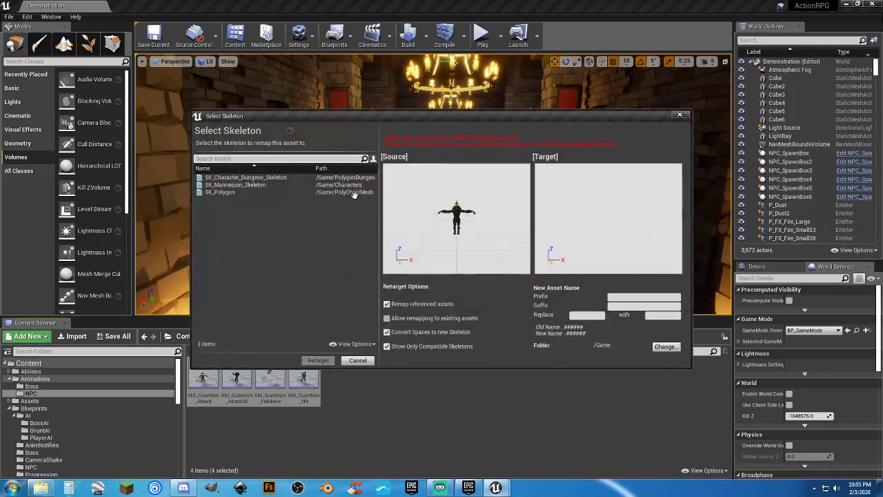
left_click(250, 192)
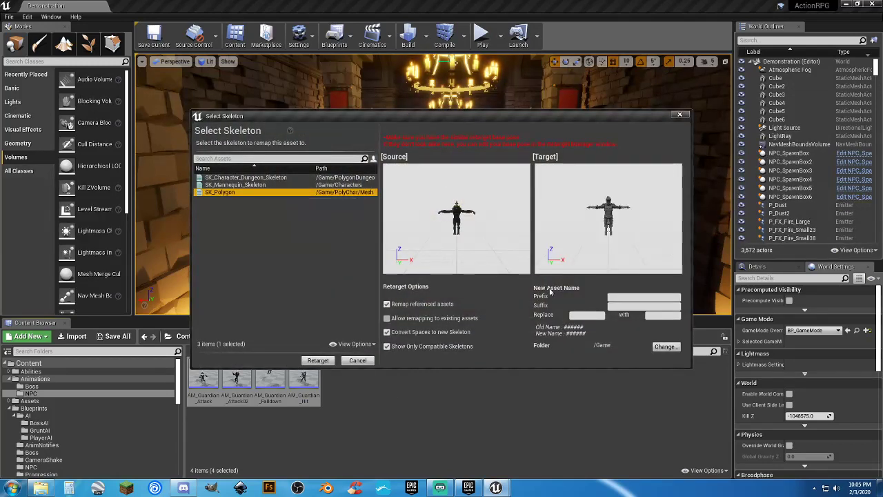
Step: Set the destination folder to PolyChar/NPC/Grunt/Animations and retarget the montages into it
left_click(665, 346)
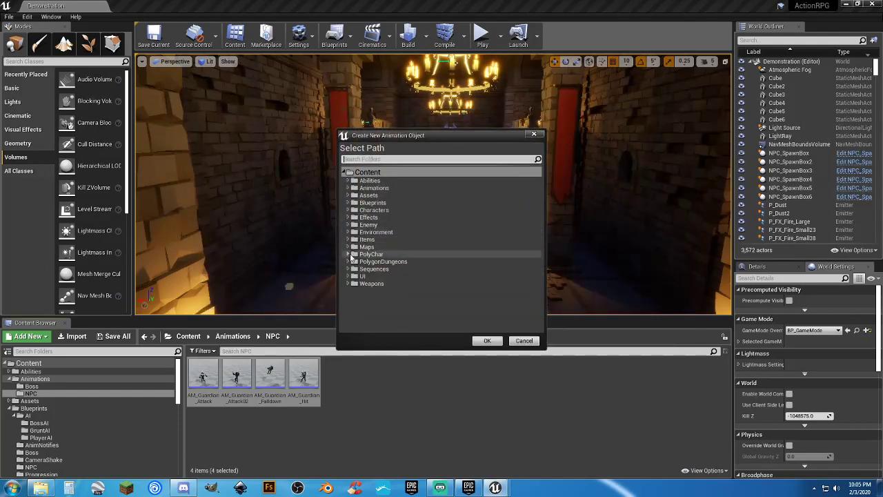
left_click(349, 254)
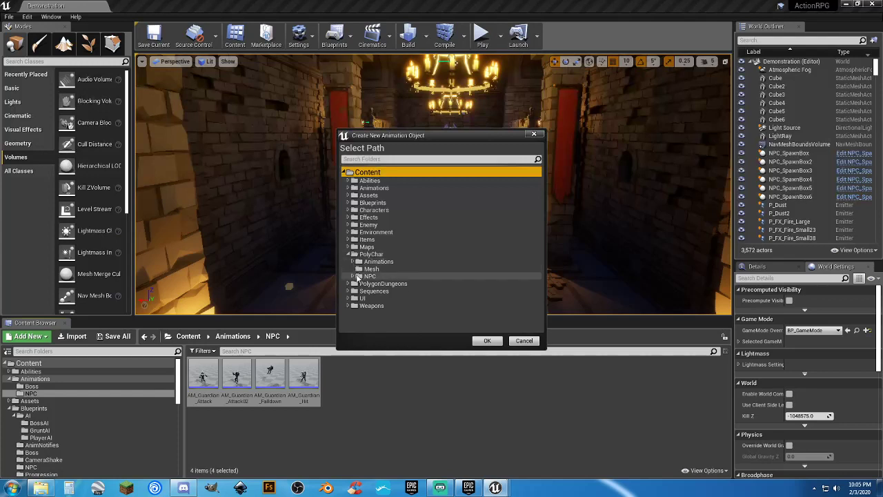
left_click(354, 276)
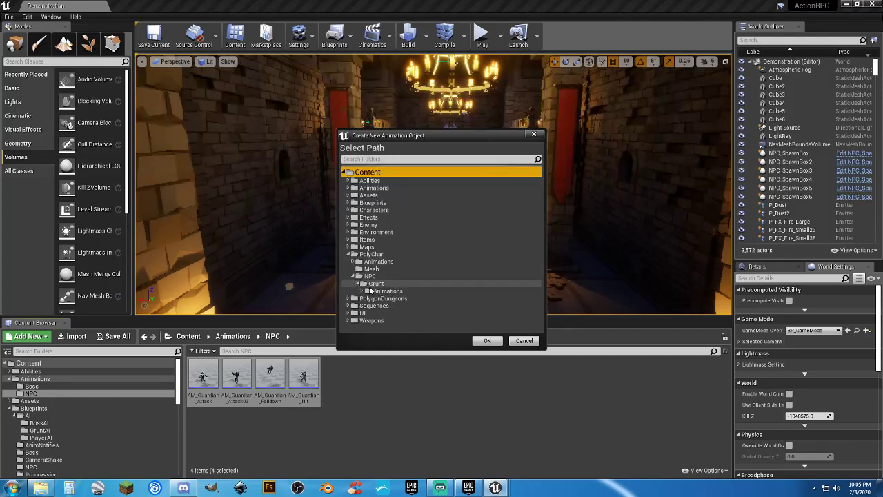
left_click(378, 291)
left_click(488, 341)
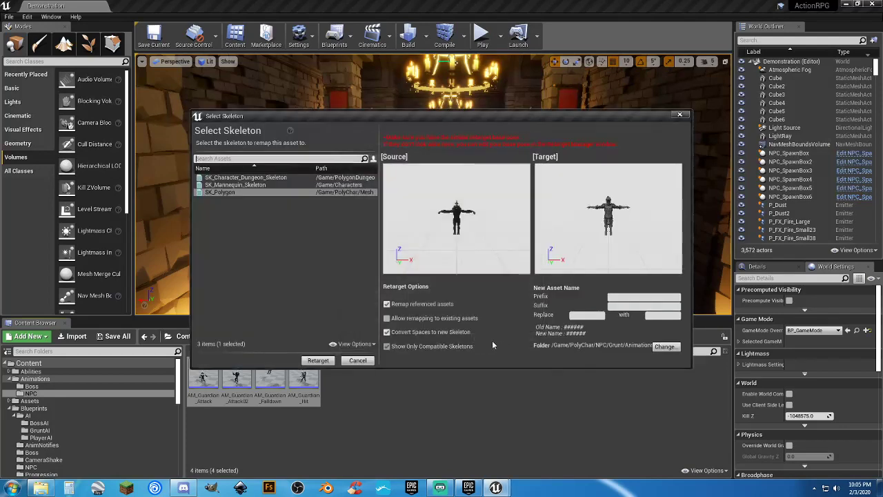
left_click(317, 362)
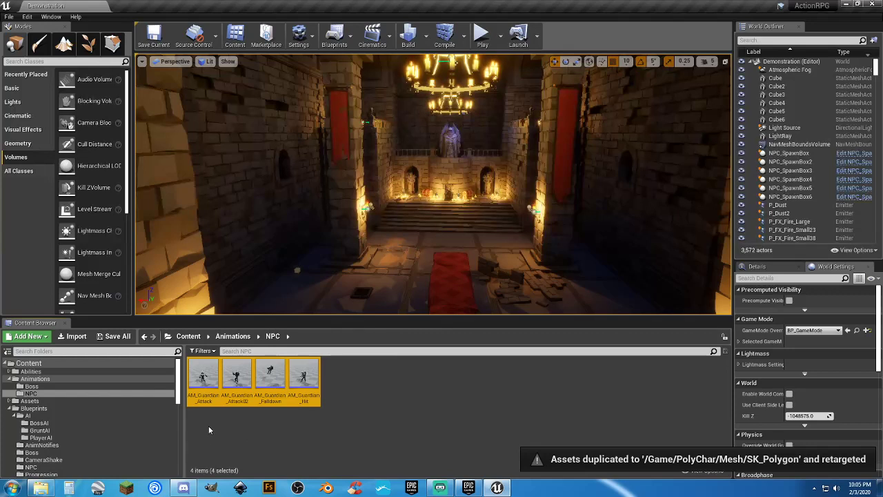
Step: Check the retargeted montages in the PolyChar NPC Grunt Animations folder and save all modified assets
left_click_drag(178, 401, 178, 456)
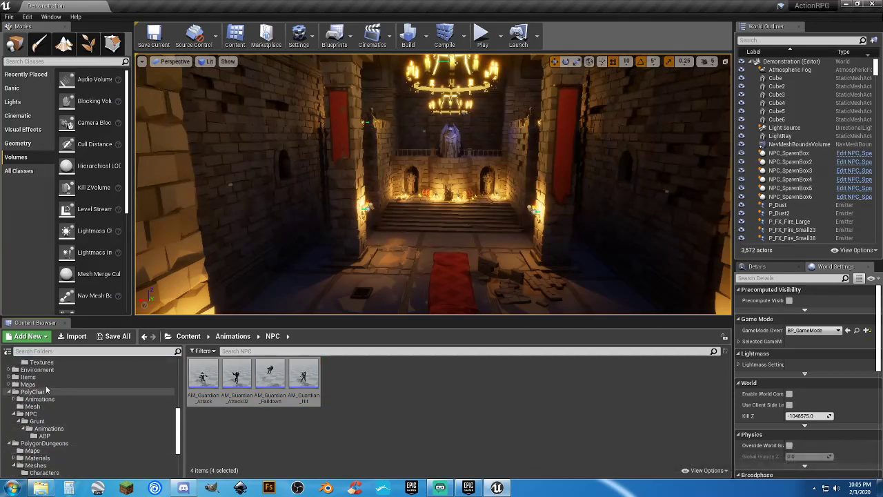
left_click(48, 428)
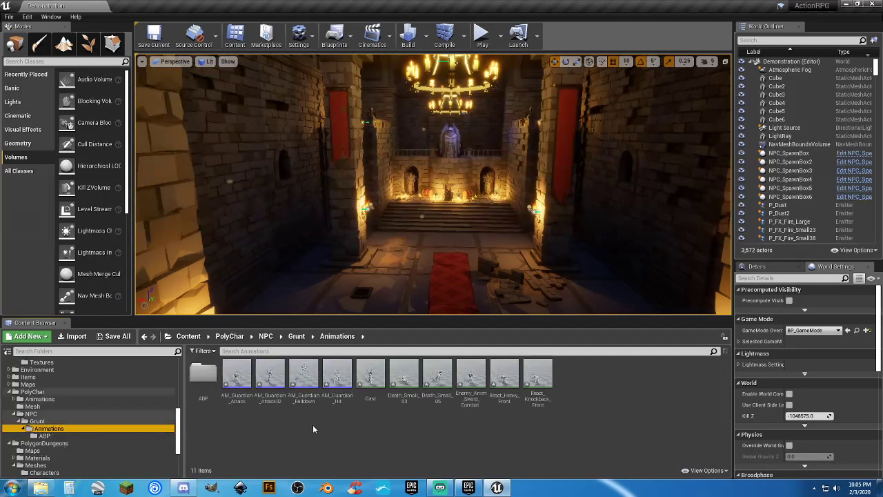
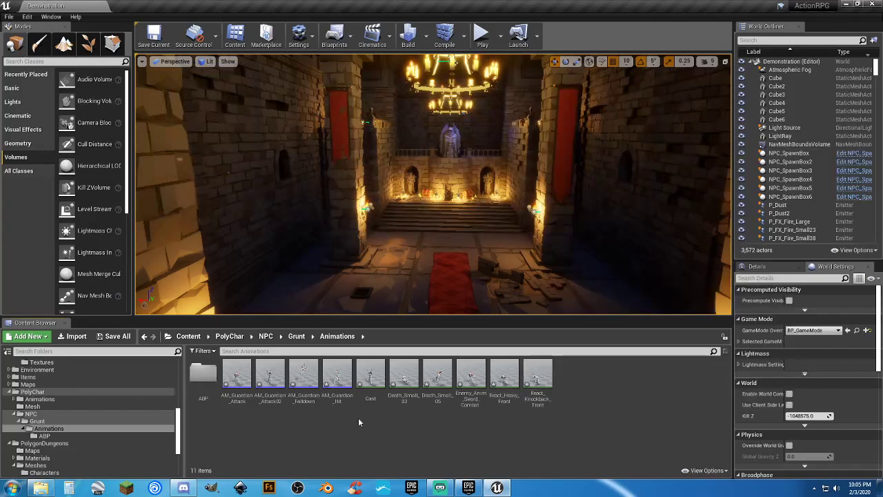
left_click(114, 336)
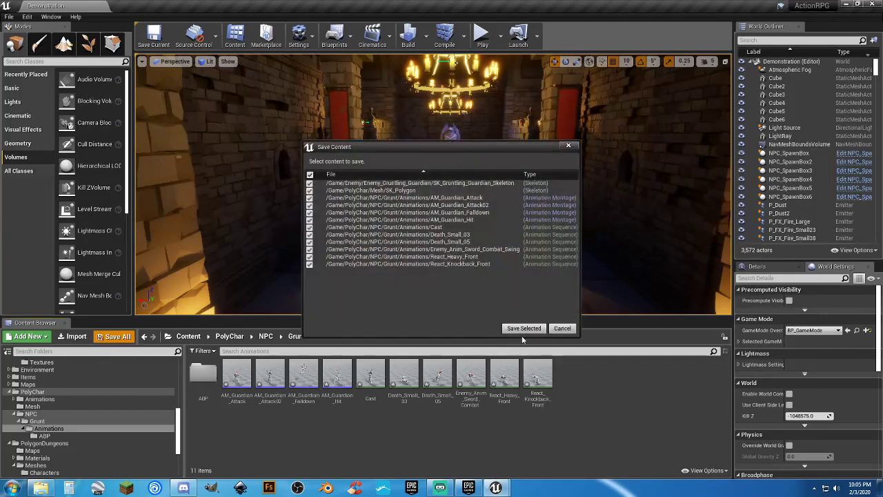
left_click(522, 328)
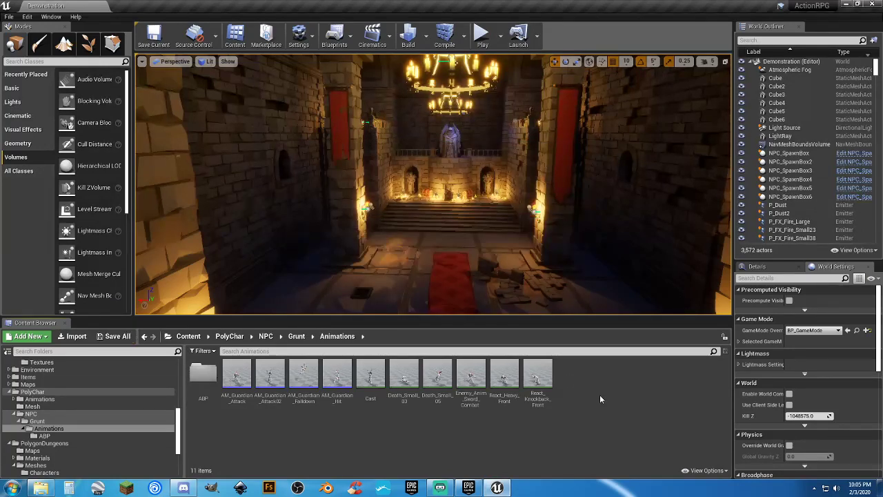
Step: Start a duplicate-and-retarget of all animations in Enemy_Gruntling_Guardian_Animation, from Aggro_A to React_Knockback_Front, with SK_Polygon as the target skeleton
scroll(85, 408, "up", 3)
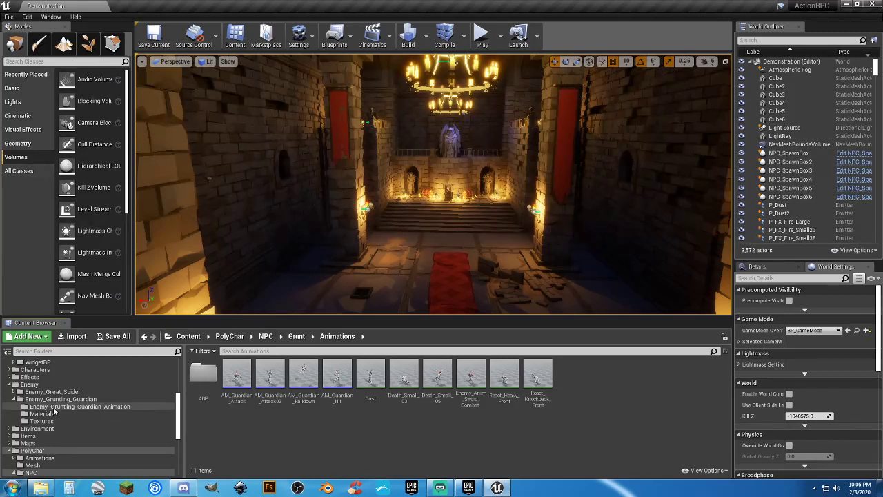
left_click(53, 407)
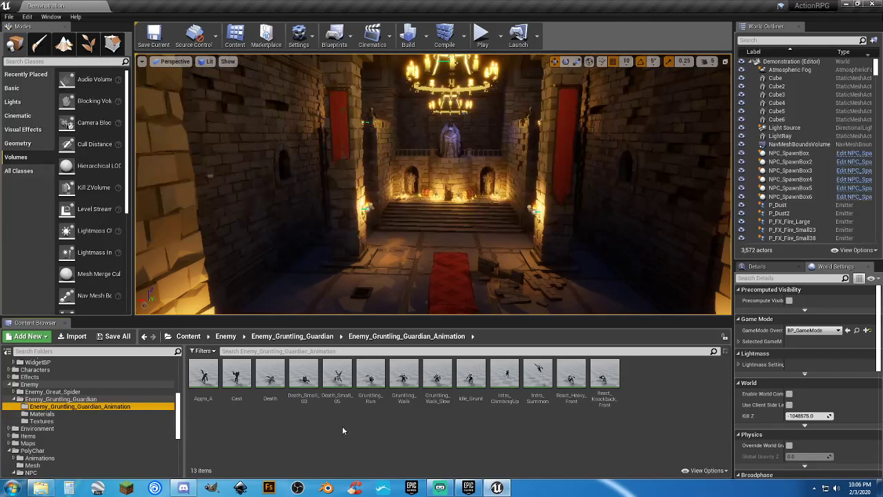
key("Right")
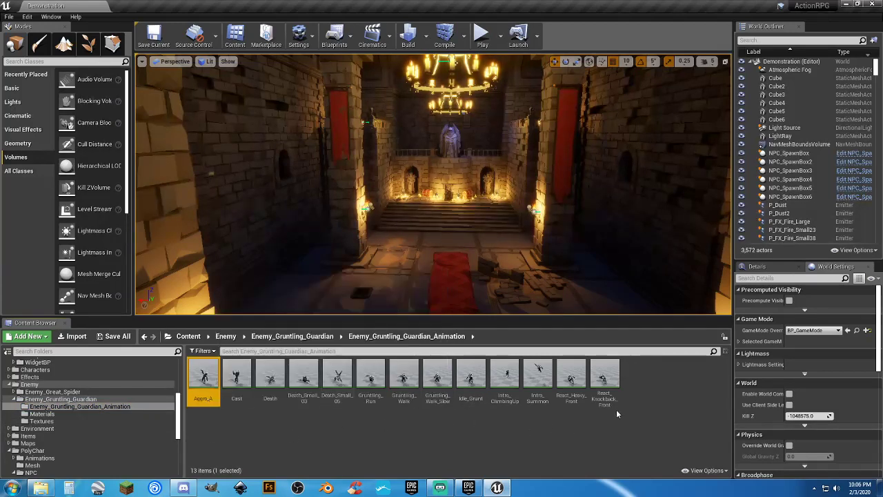
left_click(604, 397, "shift")
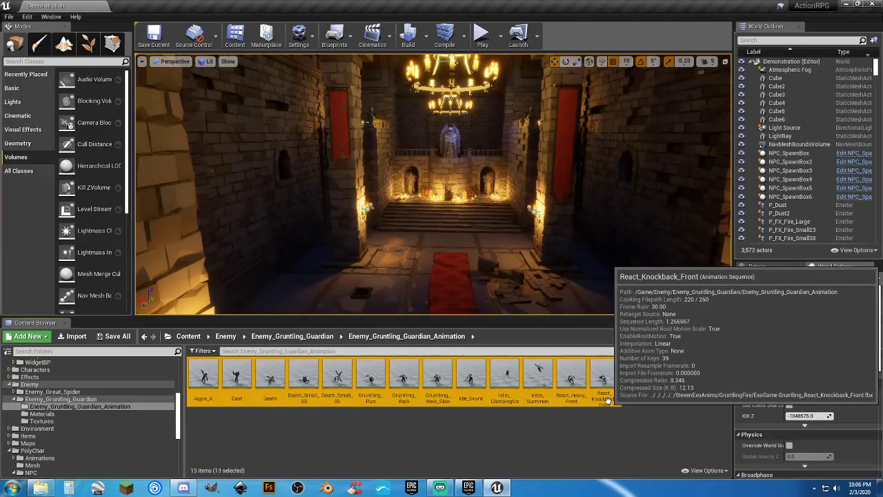
right_click(605, 400)
mouse_move(642, 162)
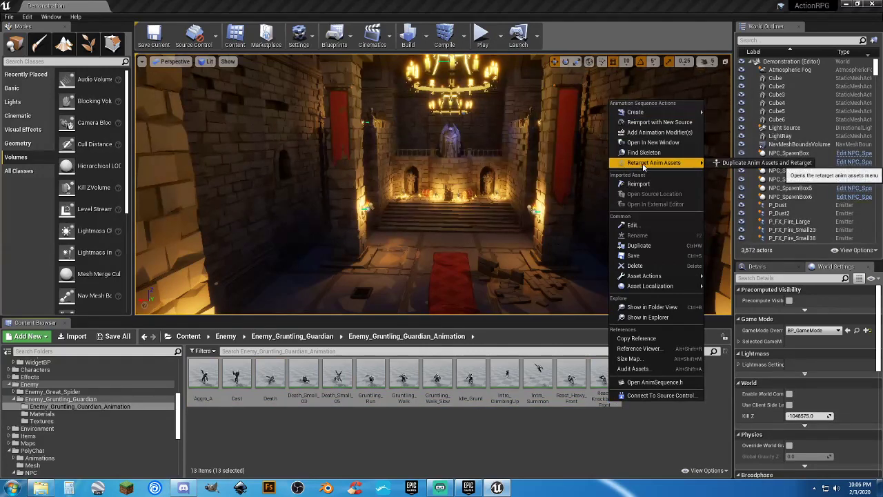
left_click(763, 163)
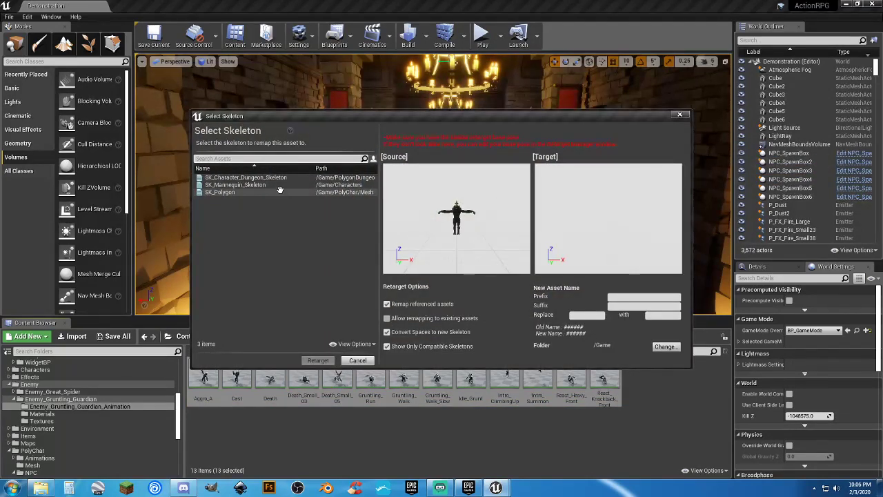
left_click(280, 192)
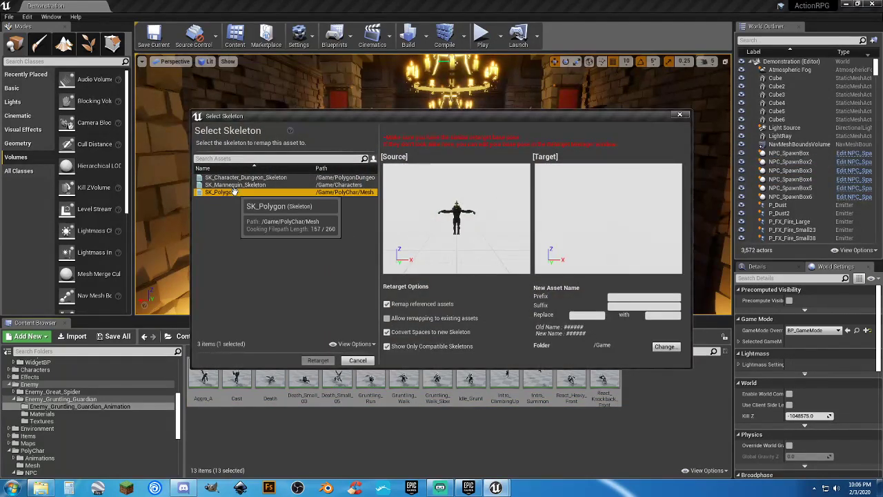
Step: Browse the destination folders to PolyChar/NPC/Grunt for the retargeted Gruntling Guardian animations
left_click(664, 347)
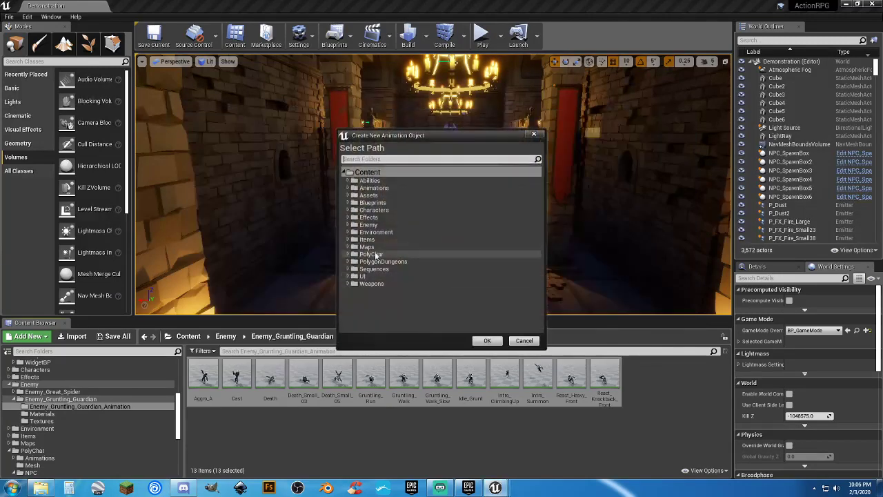
left_click(347, 254)
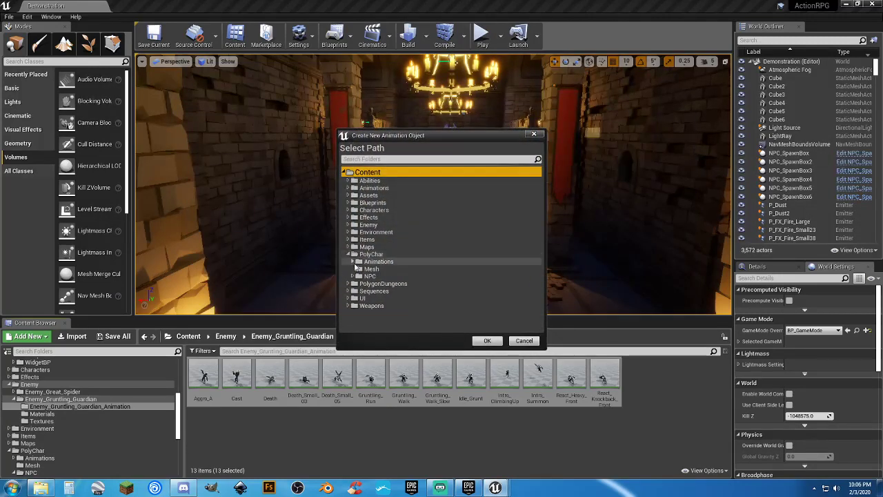
left_click(354, 276)
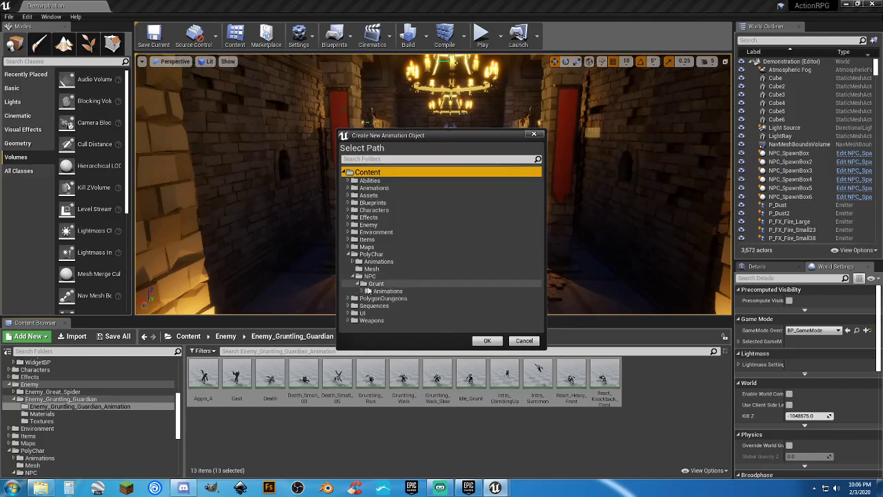
Step: Retarget the gruntling animations to the SK_Polygon skeleton in PolyChar/NPC/Grunt/Animations and save all the modified assets
left_click(384, 291)
left_click(487, 340)
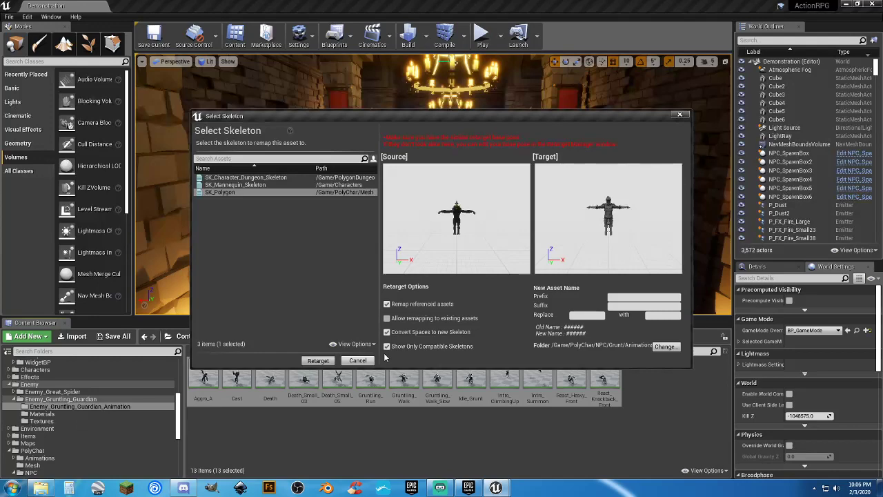
left_click(318, 360)
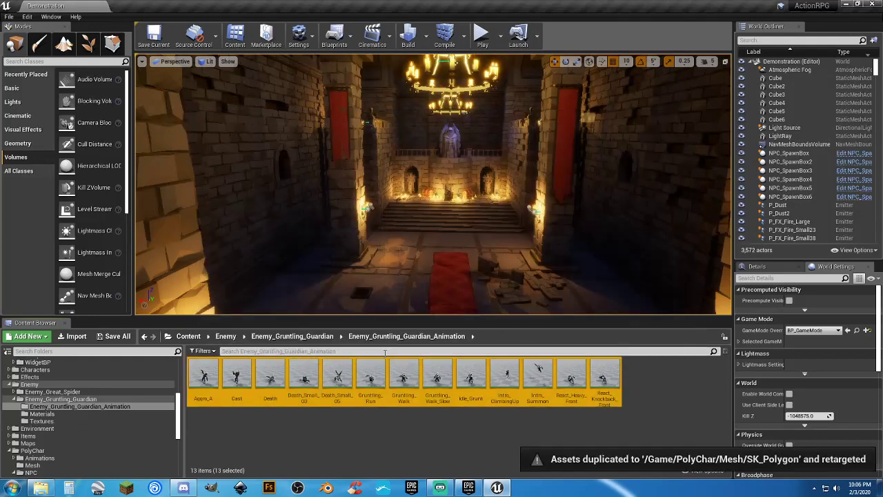
left_click(115, 338)
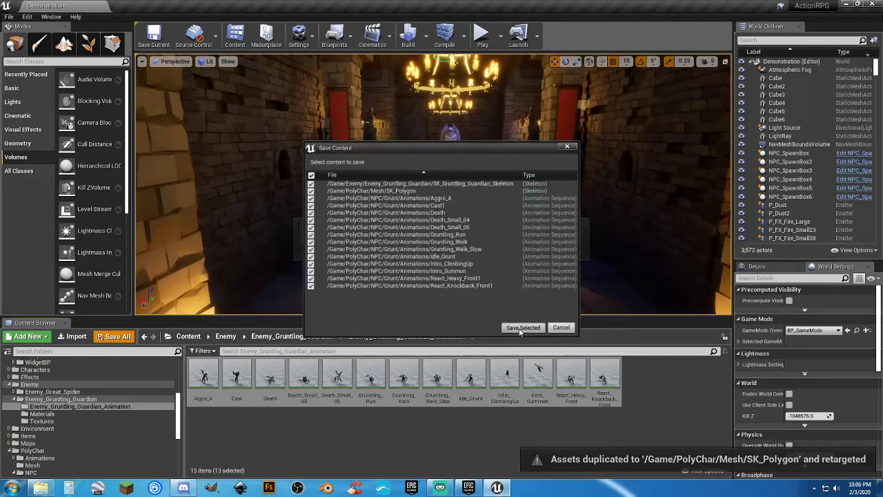
left_click(520, 326)
Step: Go to the PolyChar/NPC/Grunt/Animations folder and preview the retargeted Cast1 animation
scroll(115, 422, "down", 3)
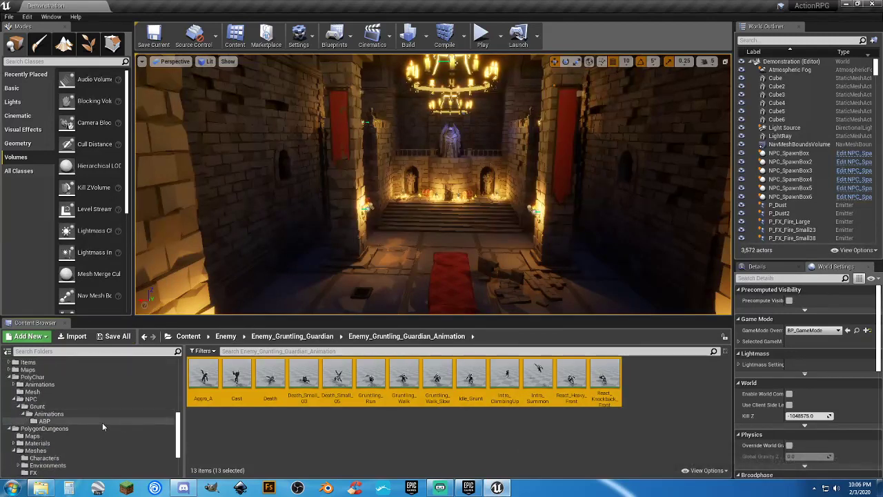
left_click(48, 413)
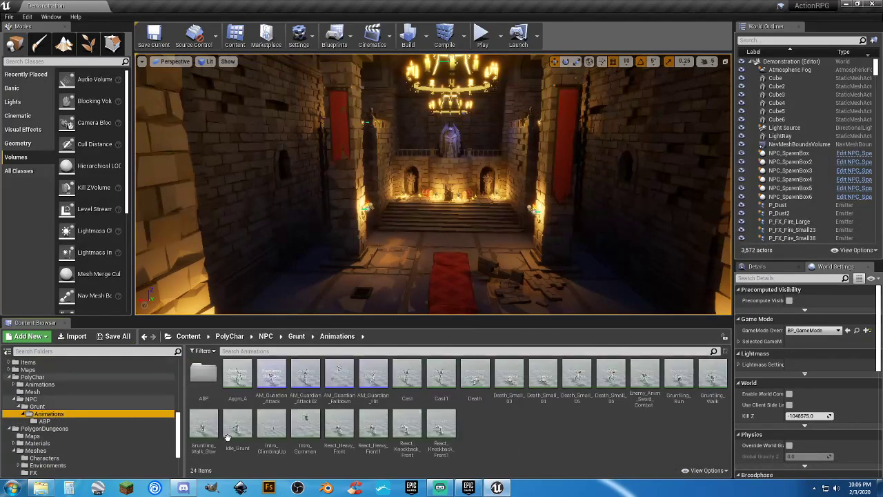
double_click(447, 372)
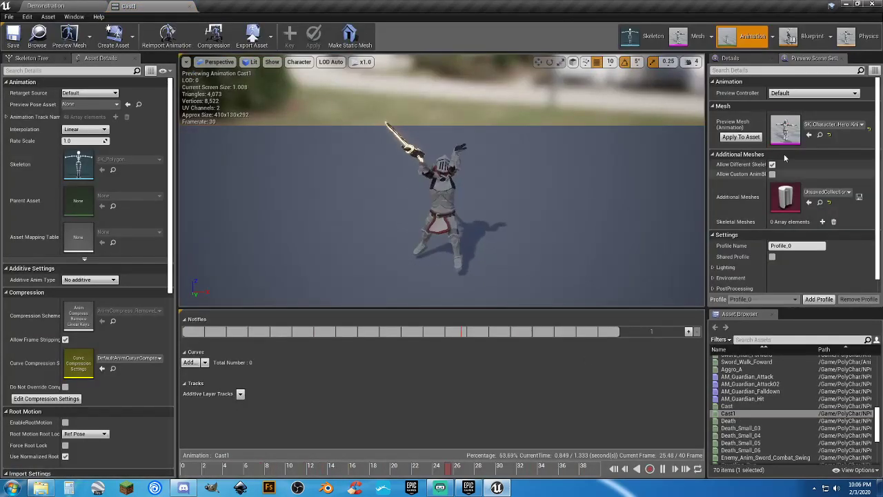
left_click(177, 5)
left_click(508, 450)
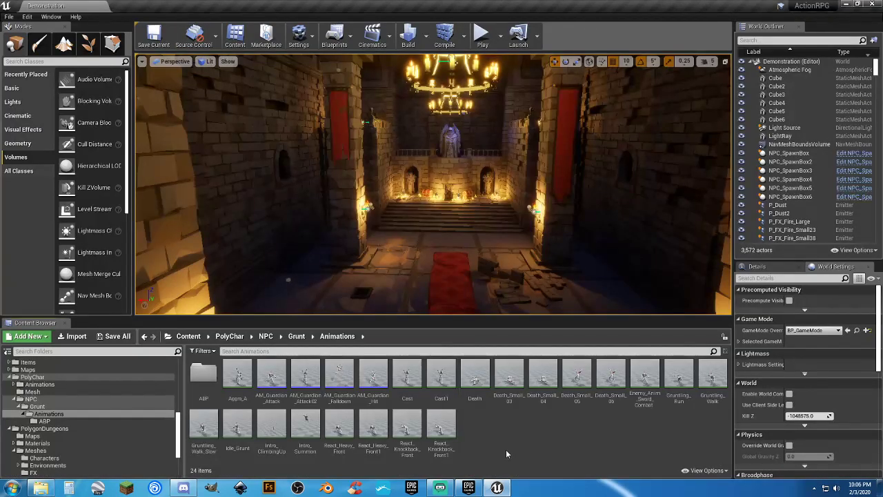
Step: Apply SK_Character_Goblin_Male as the preview mesh of the Aggro_A animation, then save and close it
double_click(232, 395)
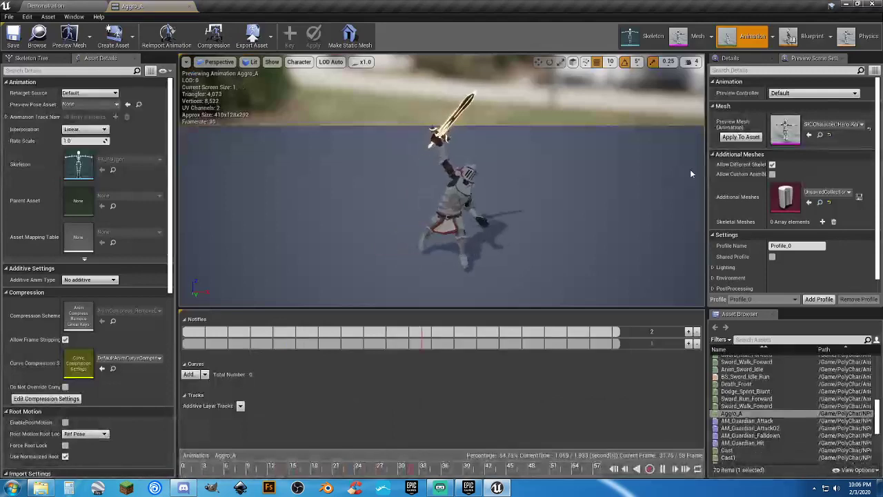
left_click(835, 124)
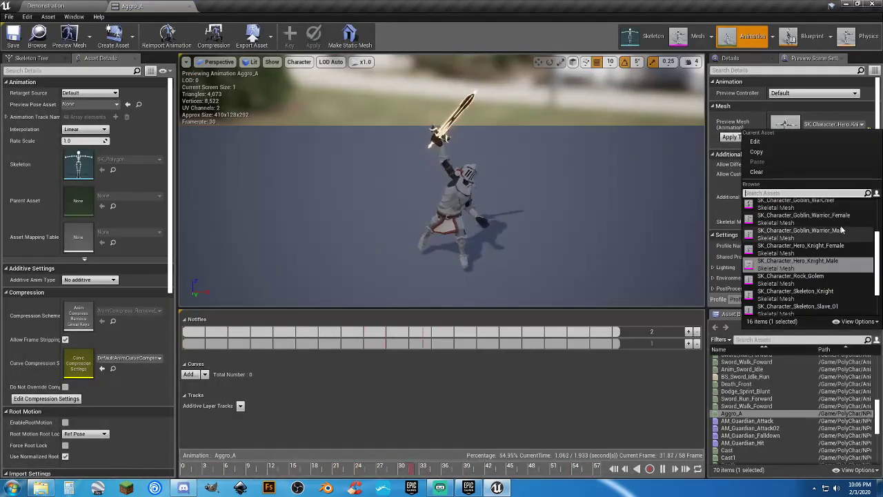
scroll(838, 231, "up", 3)
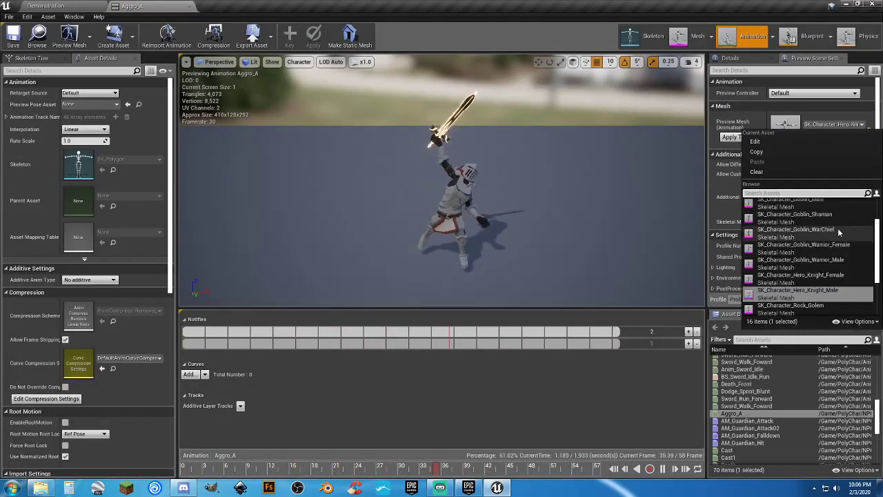
left_click(835, 222)
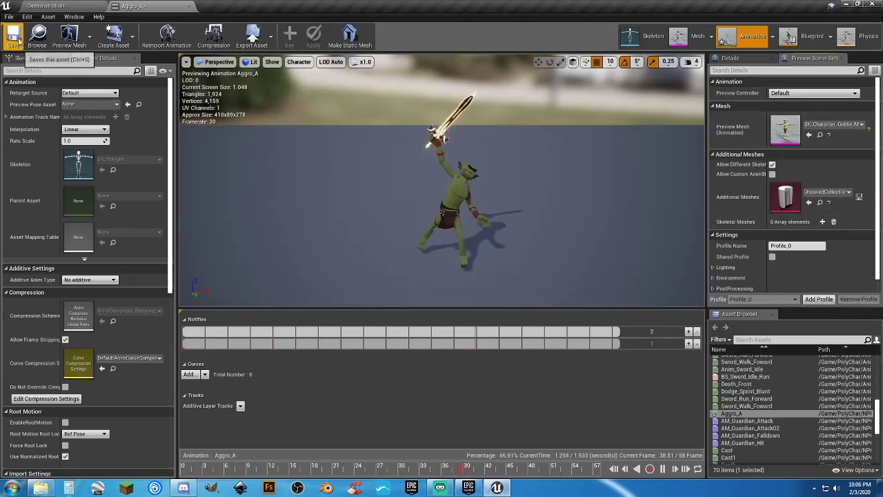
left_click(183, 6)
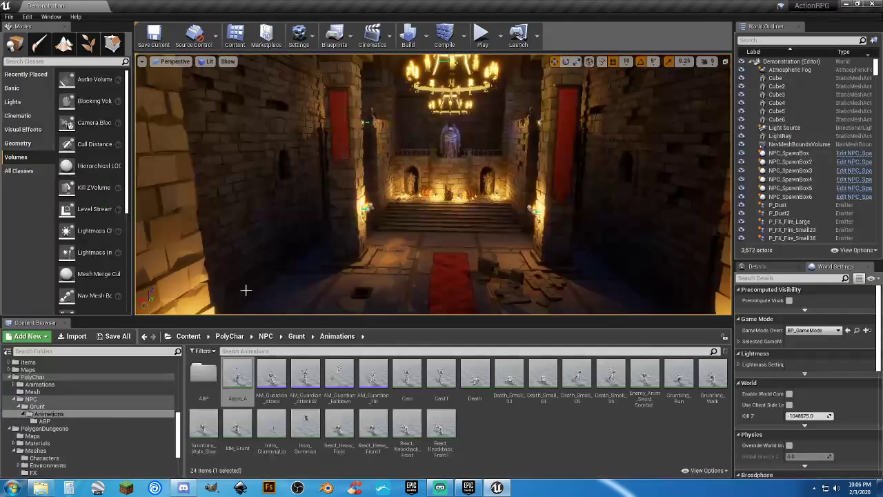
Step: Apply SK_Character_Goblin_Male as the preview mesh of the AM_Guardian_Attack montage and close it
double_click(272, 378)
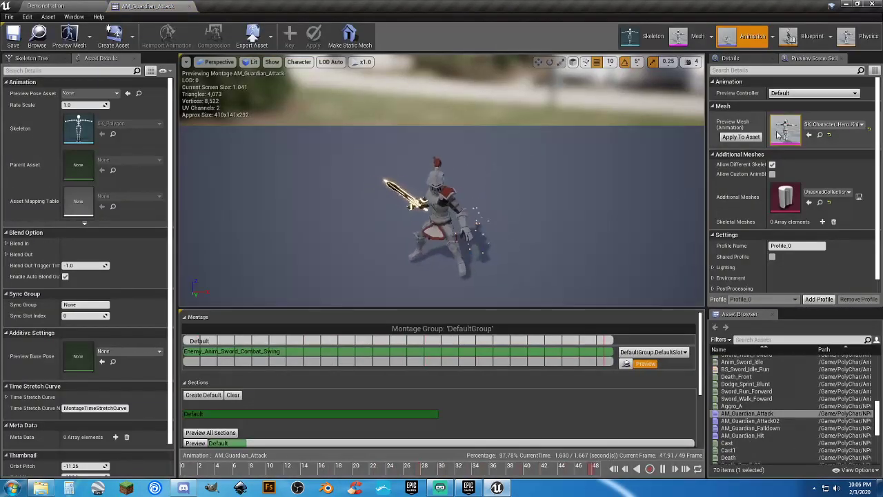
left_click(832, 124)
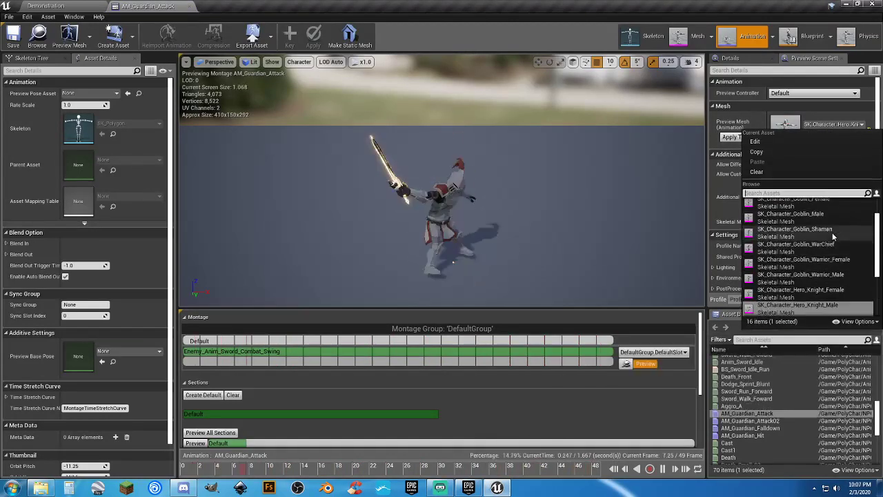
left_click(822, 216)
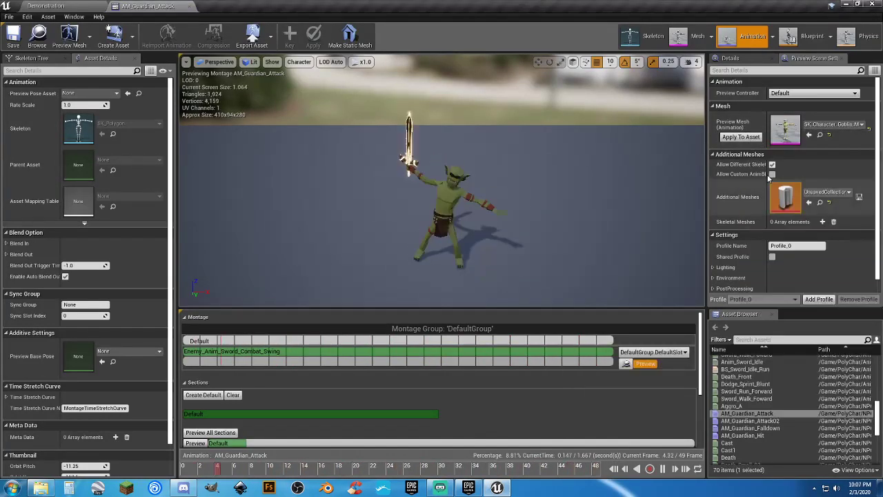
left_click(740, 137)
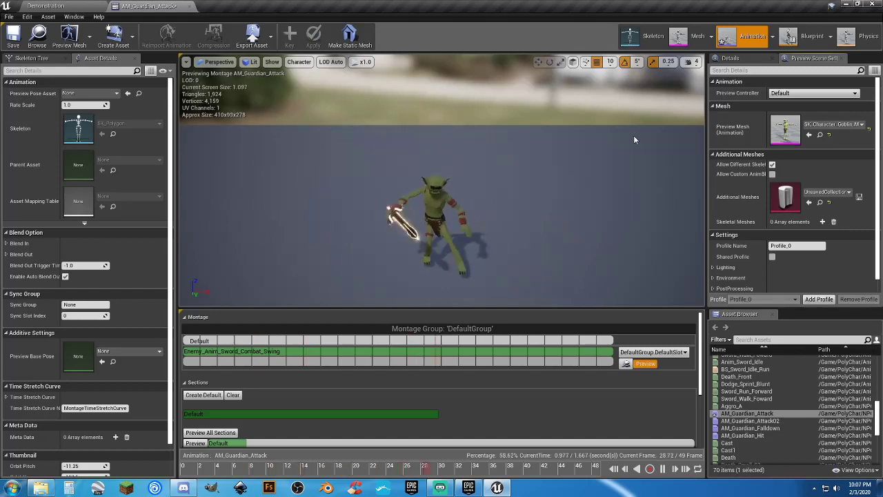
left_click(188, 6)
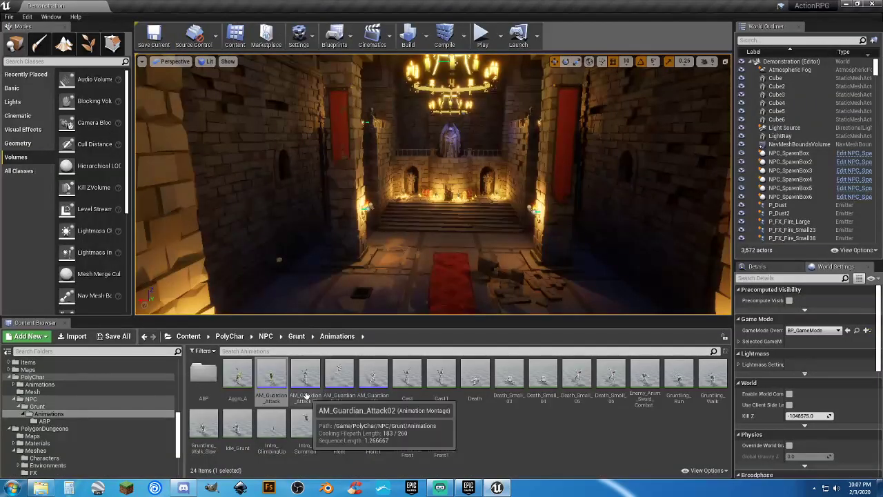
Step: Apply SK_Character_Goblin_Male as the preview mesh of the AM_Guardian_Attack02 montage, then save and close it
double_click(305, 376)
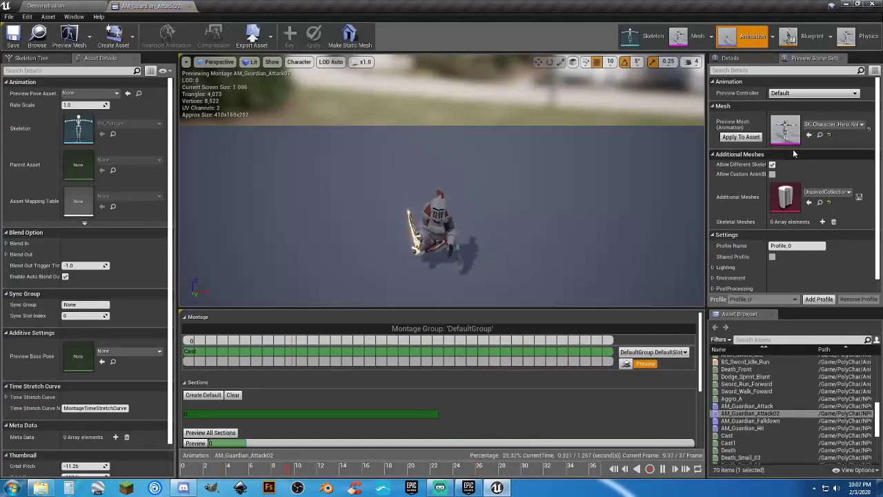
left_click(831, 124)
scroll(808, 229, "up", 2)
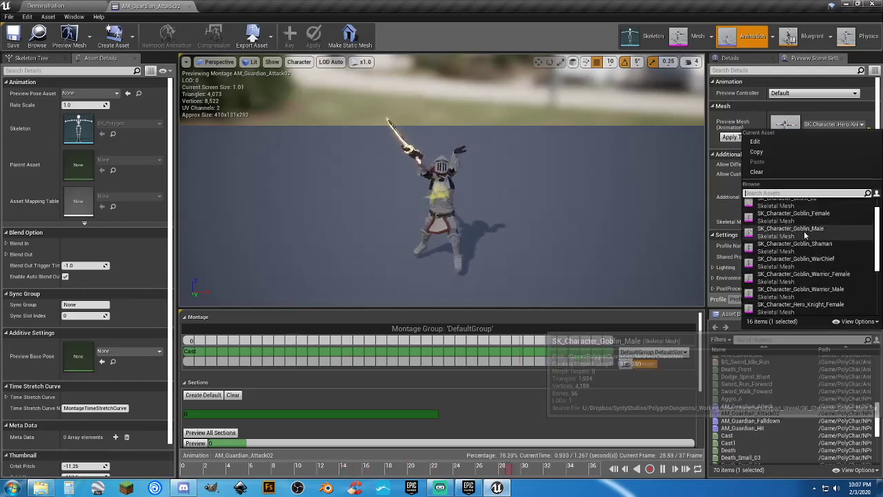
left_click(803, 231)
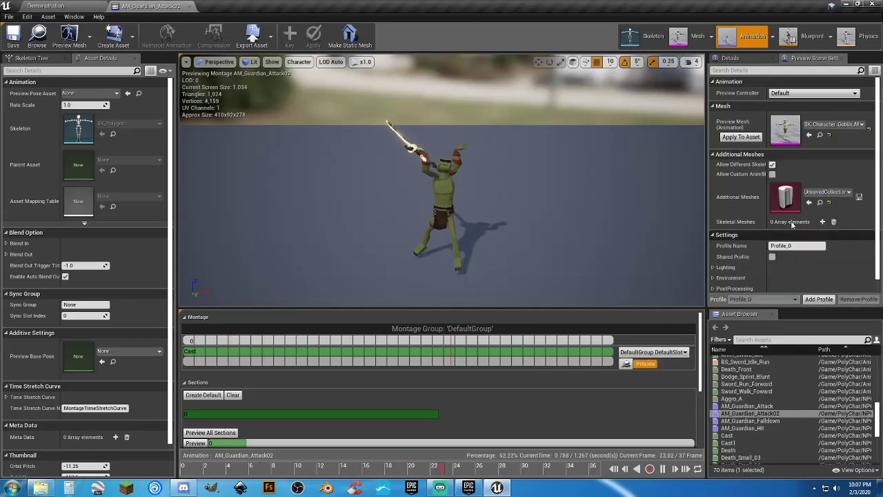
left_click(750, 136)
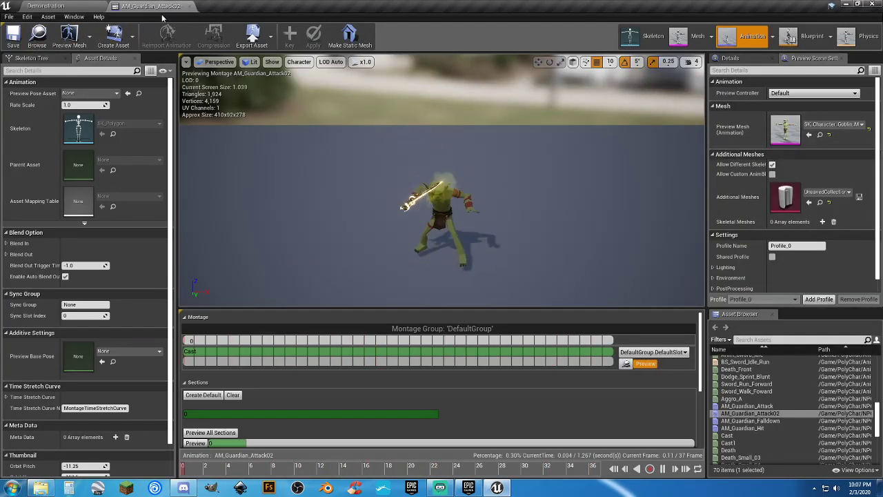
left_click(185, 6)
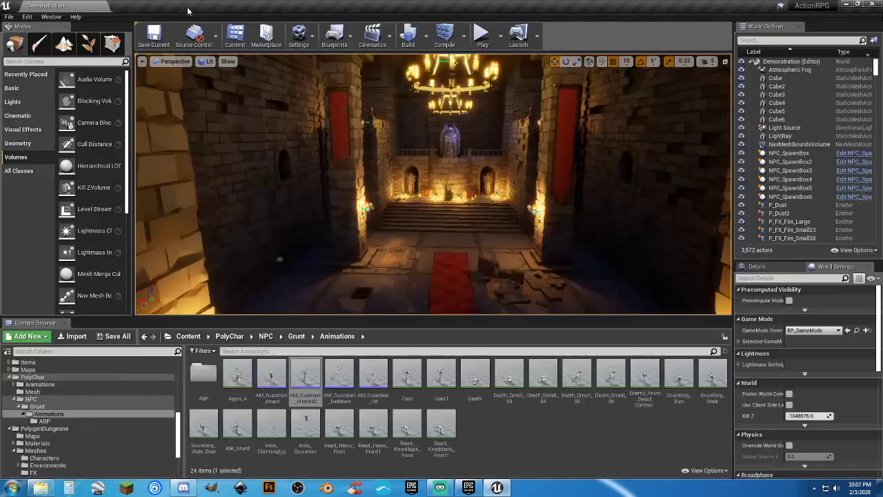
Step: Apply SK_Character_Goblin_Male as the preview mesh of the AM_Guardian_Falldown montage, then save and close it
double_click(339, 376)
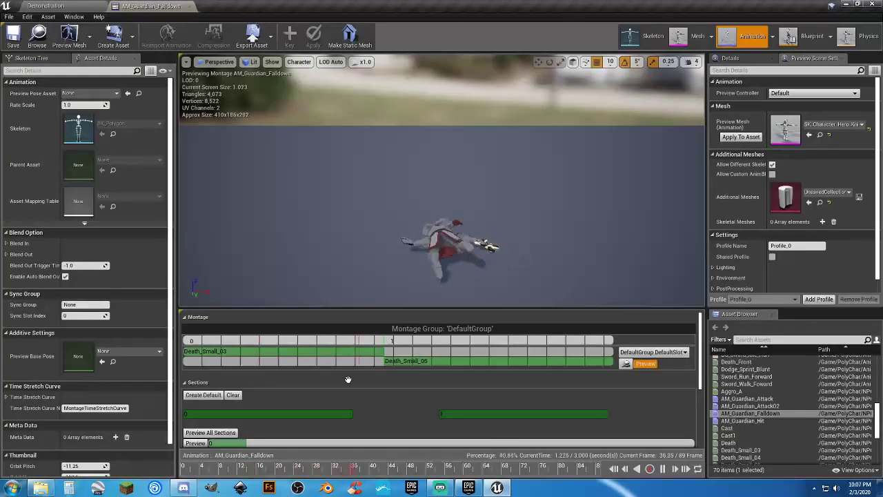
left_click(835, 124)
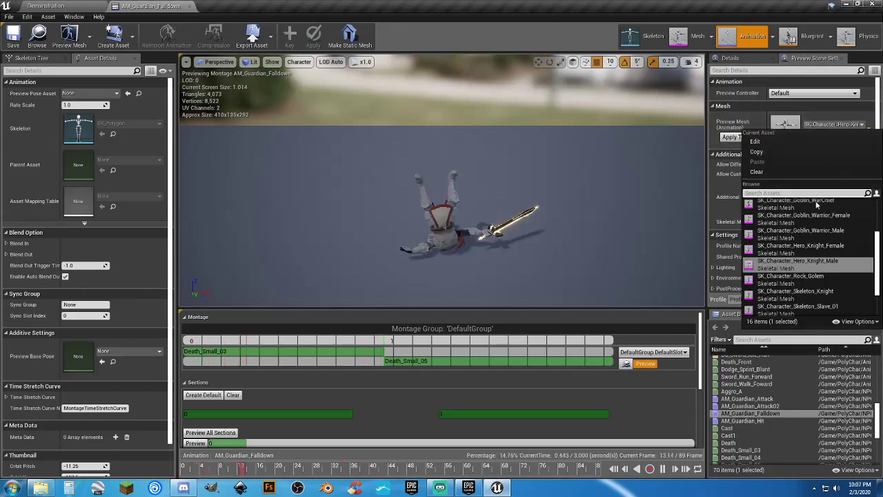
scroll(805, 239, "up", 3)
left_click(793, 221)
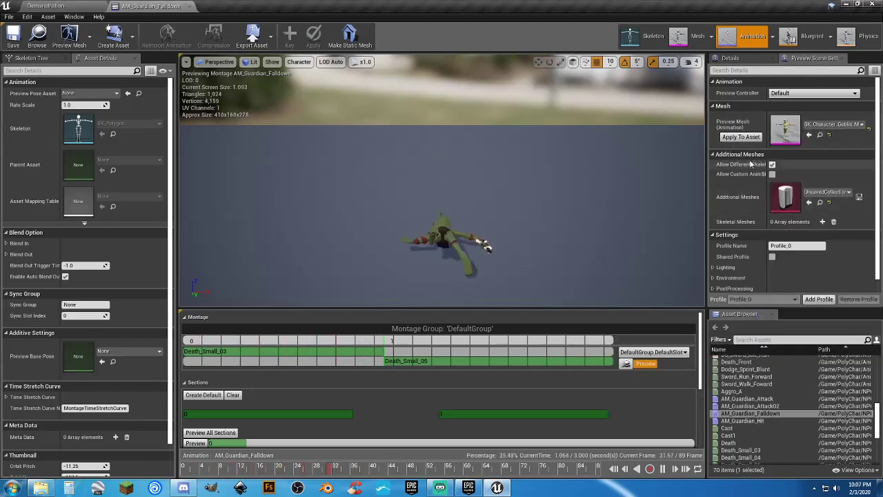
left_click(740, 137)
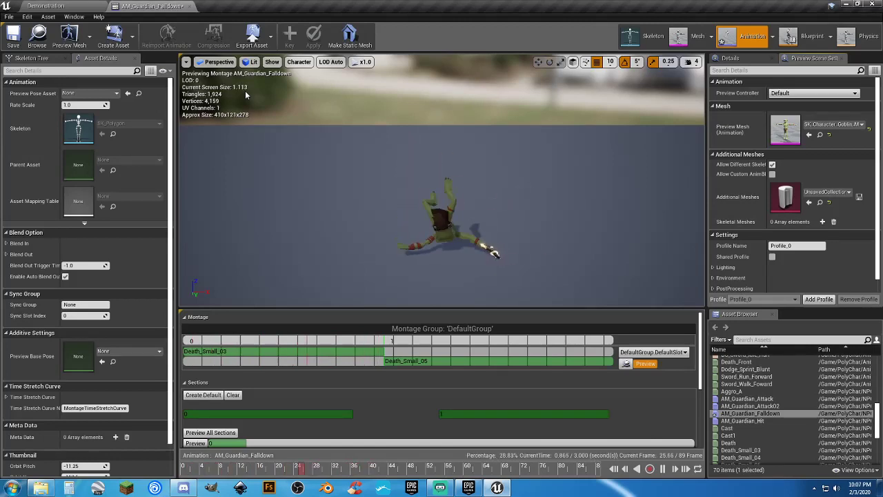
left_click(13, 35)
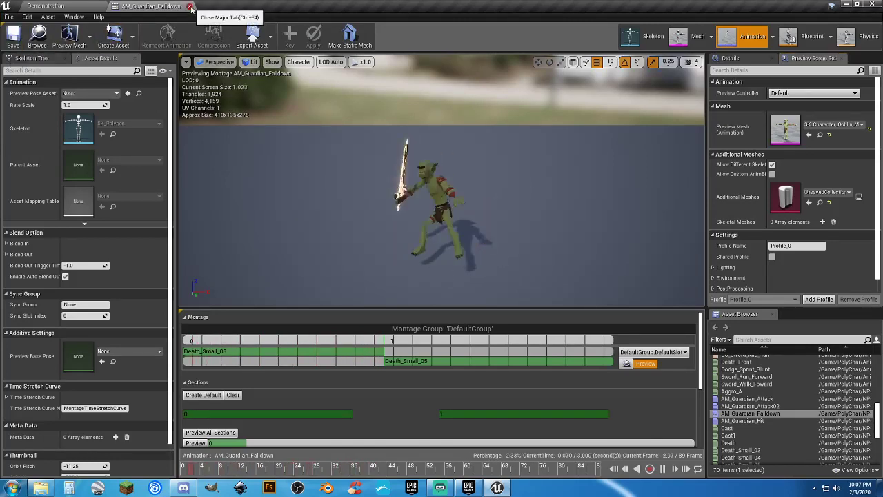
left_click(182, 5)
Step: Apply SK_Character_Goblin_Male as the preview mesh of the AM_Guardian_Hit montage, then save and close it
double_click(376, 378)
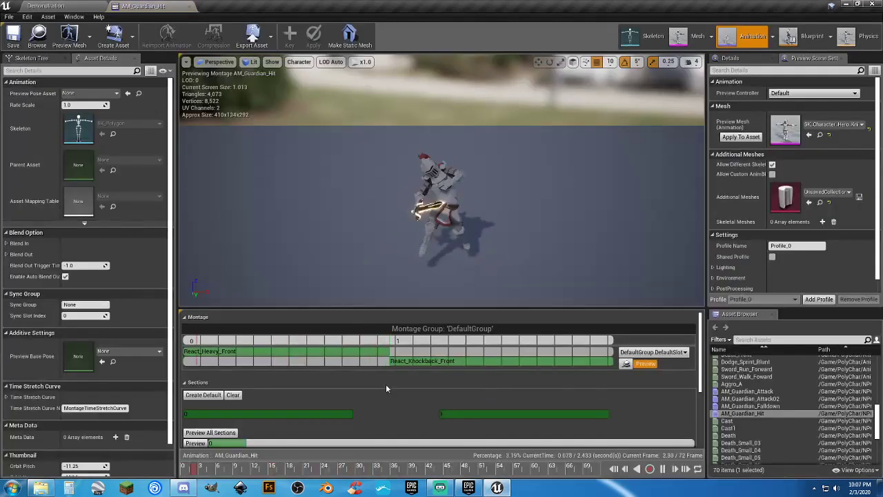
left_click(836, 124)
scroll(819, 211, "up", 3)
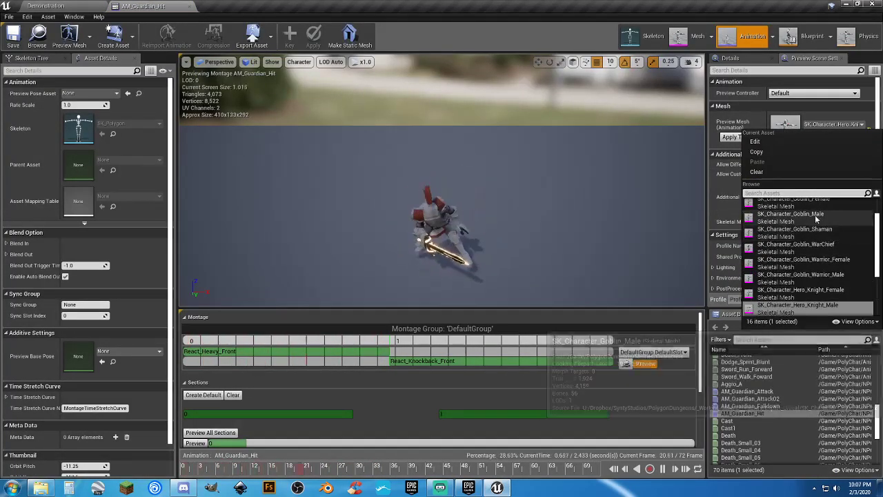
left_click(814, 214)
left_click(741, 137)
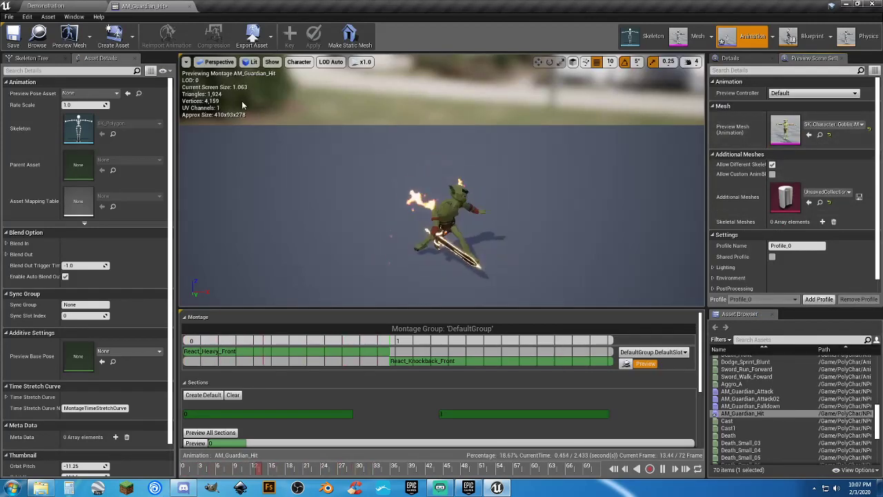
left_click(12, 33)
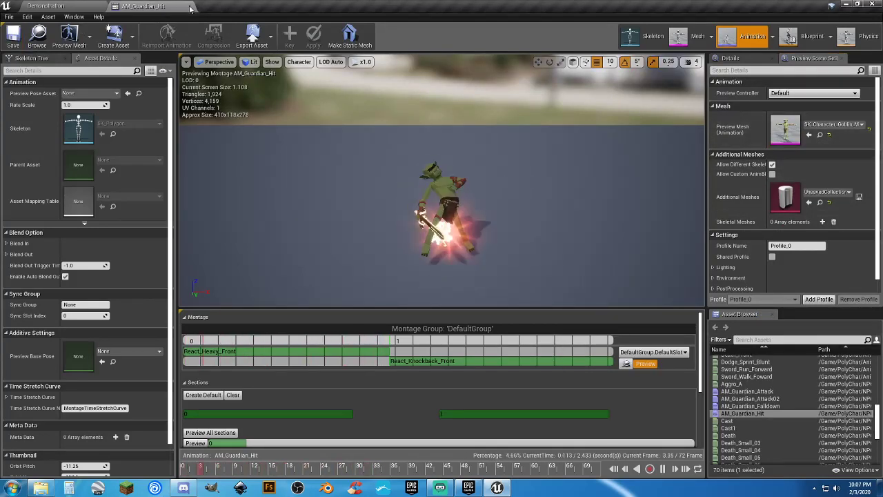
left_click(164, 6)
Step: Apply SK_Character_Goblin_Male as the preview mesh of the Cast animation, then save and close it
double_click(414, 386)
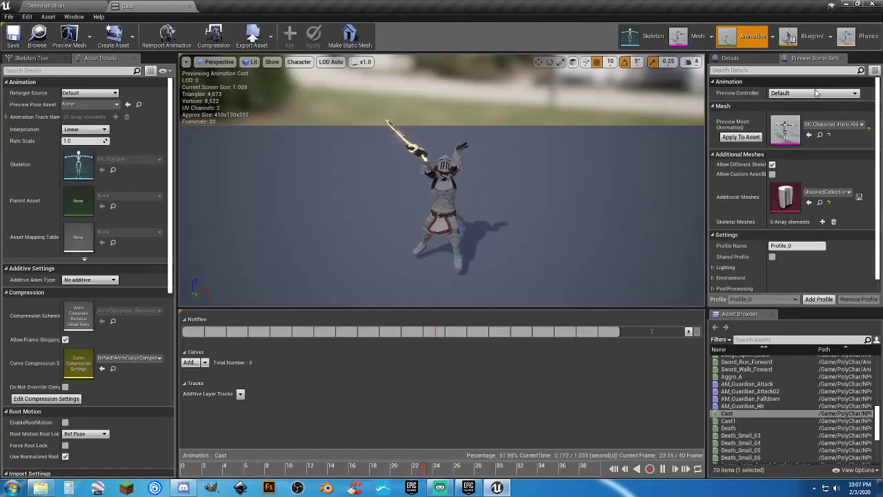
left_click(831, 126)
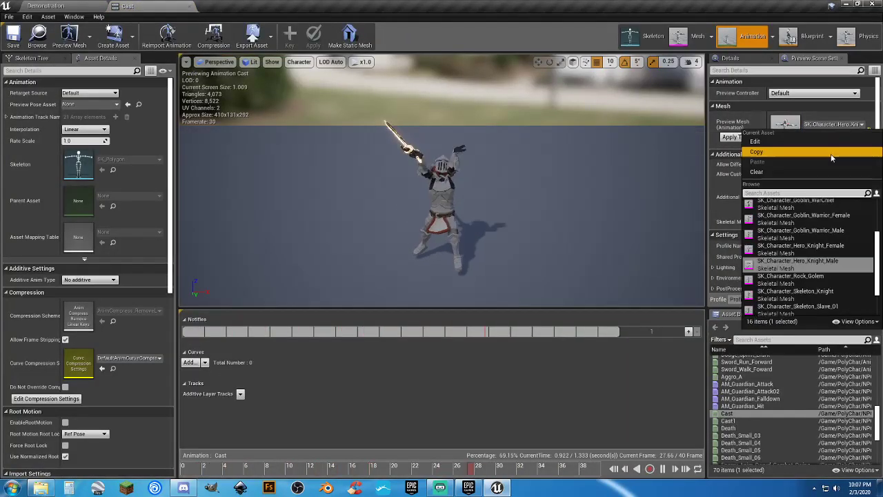
left_click(814, 214)
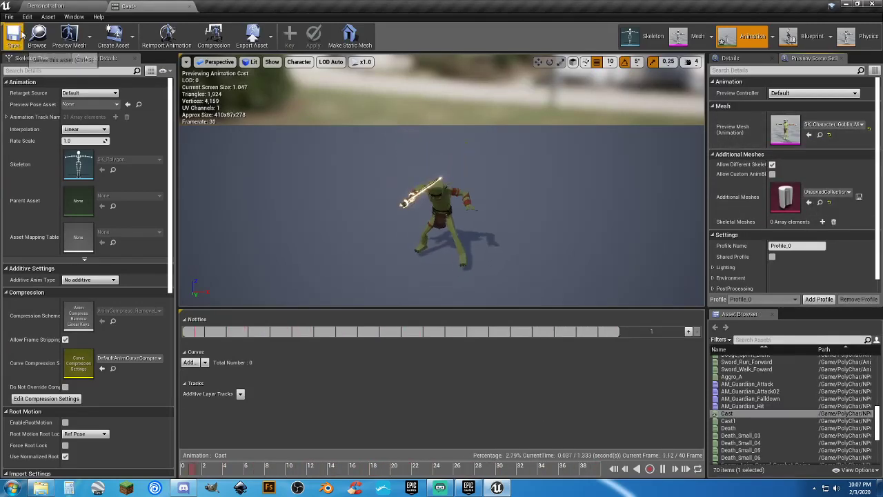
left_click(190, 6)
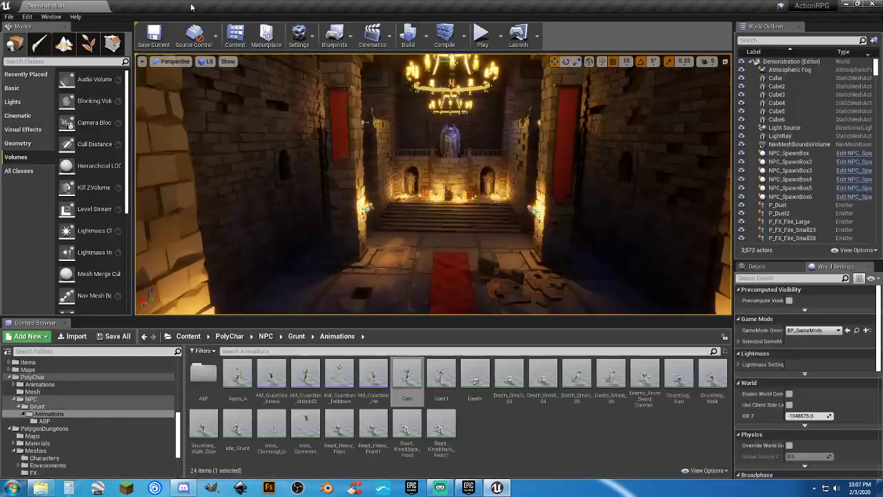
Step: Compare the contents of the Grunt Animations and ABP folders with the Enemy_Gruntling_Guardian_Animation folder
left_click(516, 447)
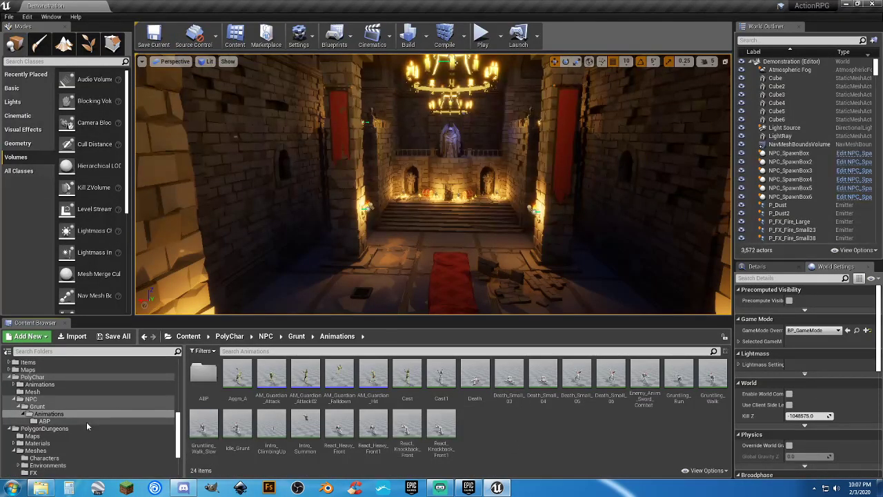
left_click(68, 421)
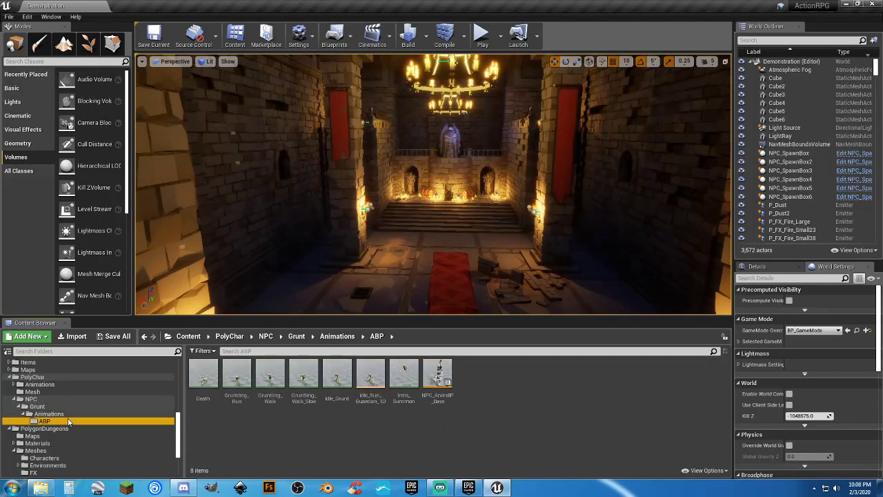
scroll(47, 403, "up", 2)
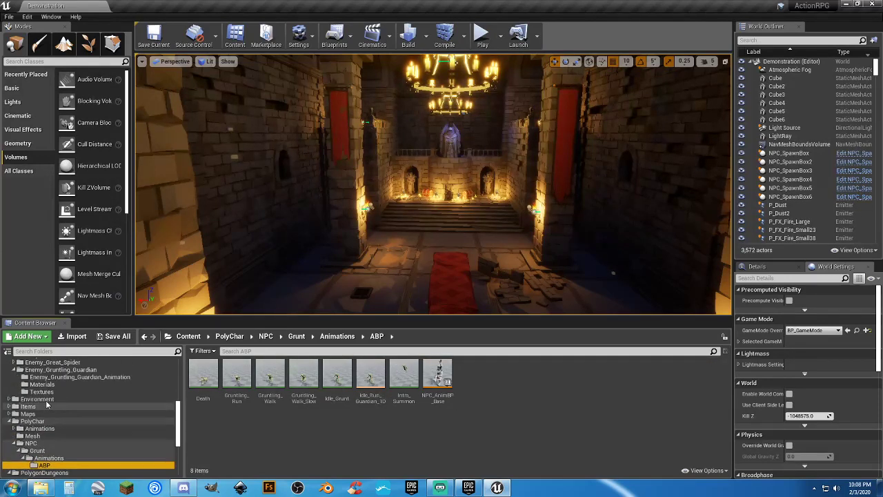
left_click(48, 457)
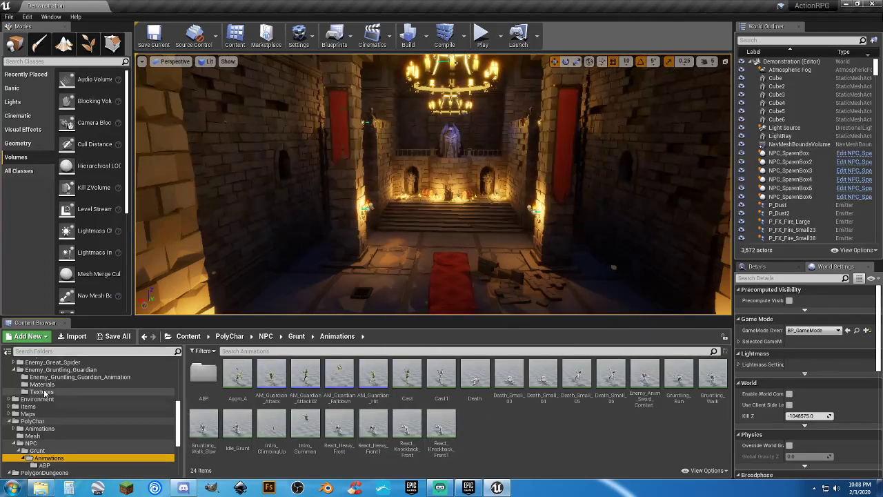
left_click(62, 377)
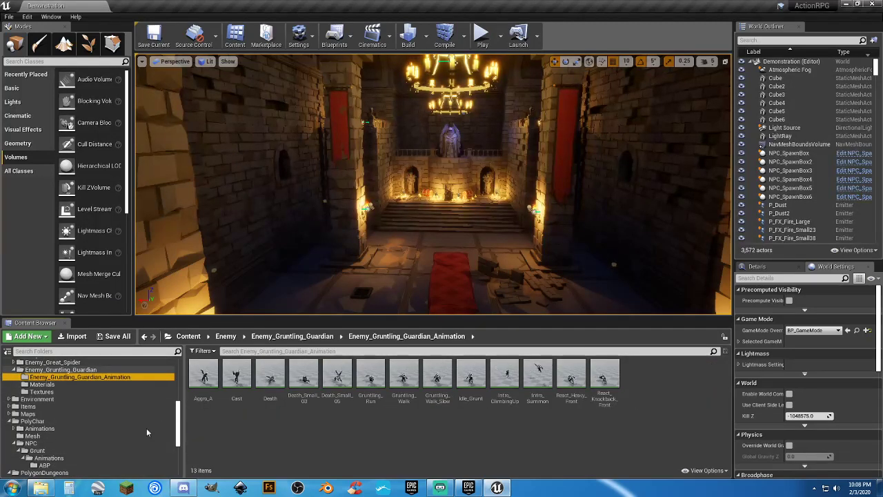
left_click(56, 459)
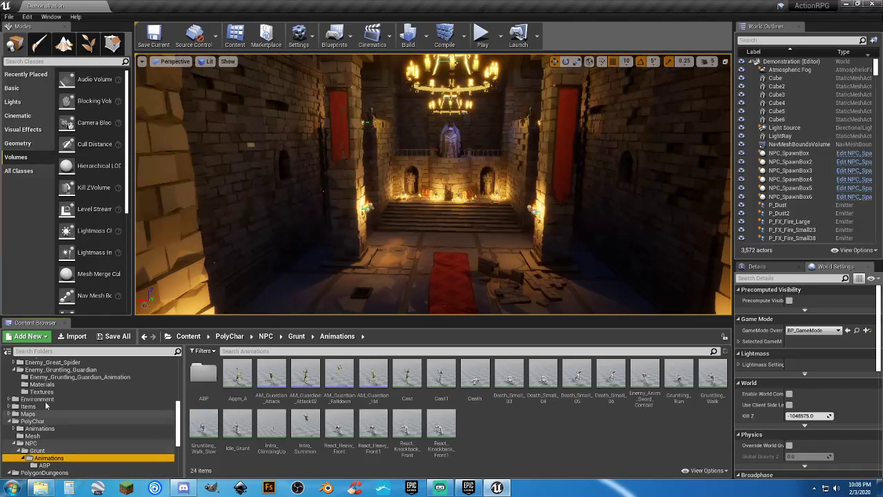
left_click(56, 378)
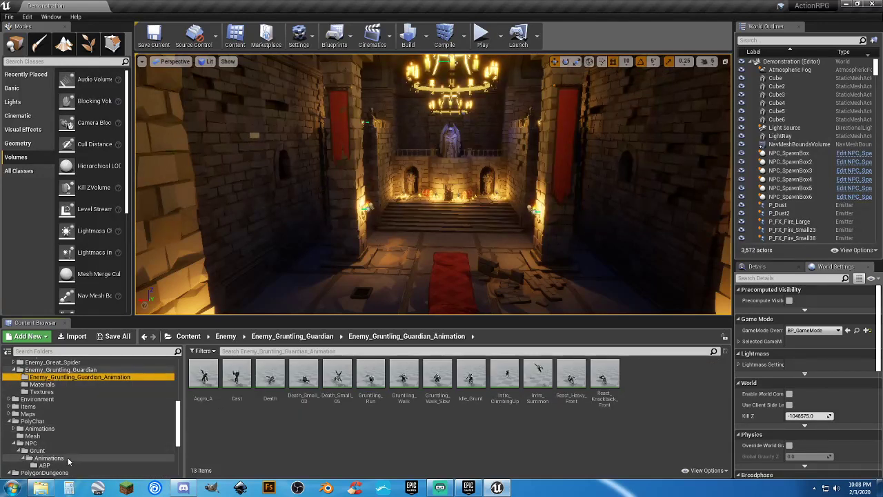
Step: Start a duplicate-and-retarget of Enemy_Anim_Sword_Combat_Swing from the Enemy_Gruntling_Guardian folder, choosing SK_Polygon as the target skeleton
left_click(60, 369)
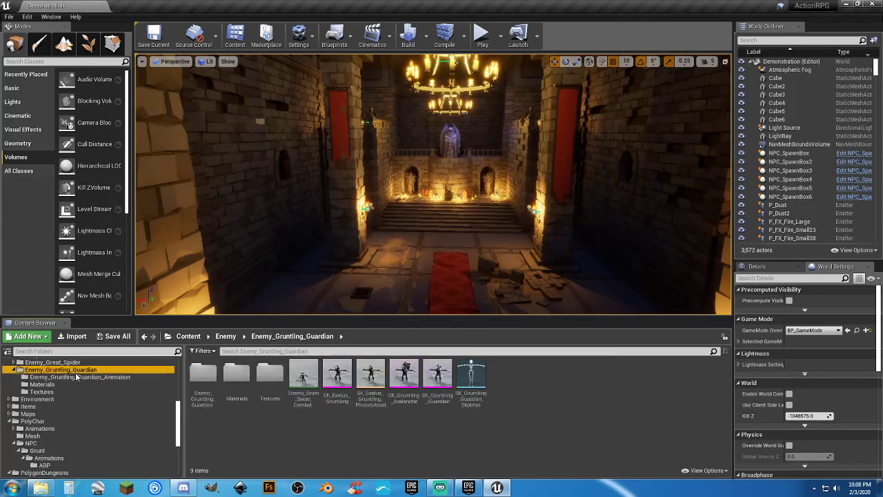
left_click(308, 404)
right_click(306, 401)
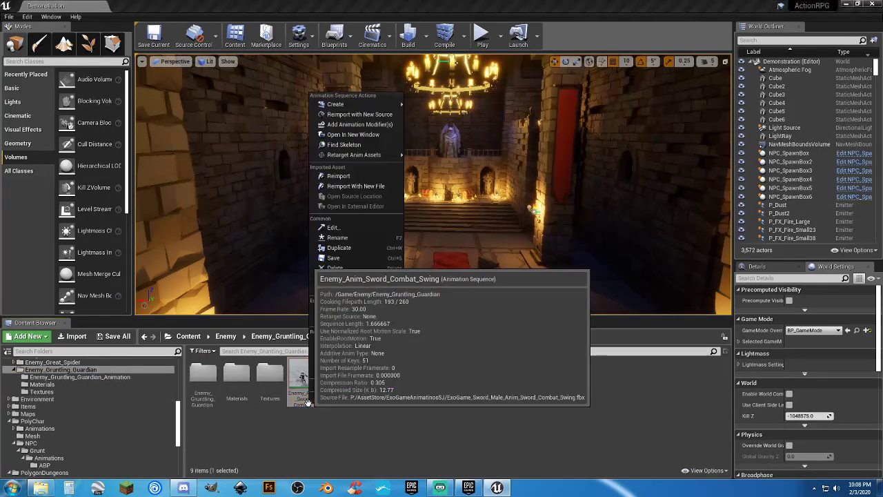
mouse_move(373, 154)
left_click(444, 156)
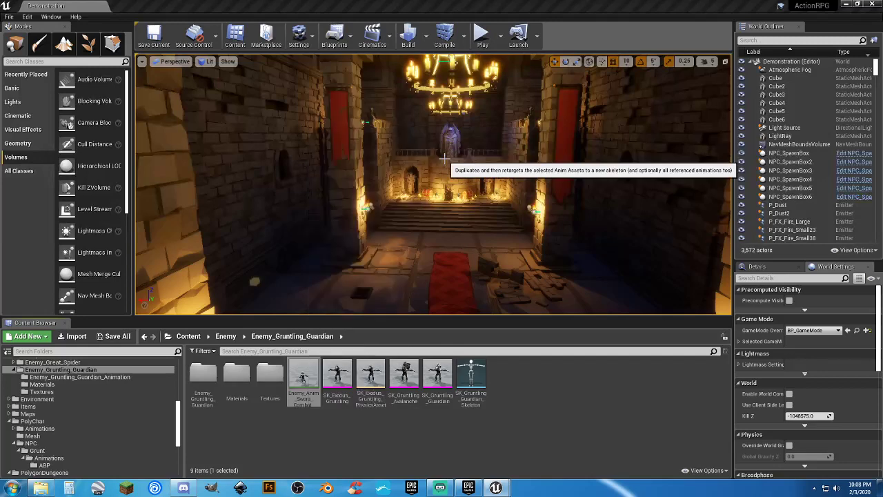
left_click(290, 192)
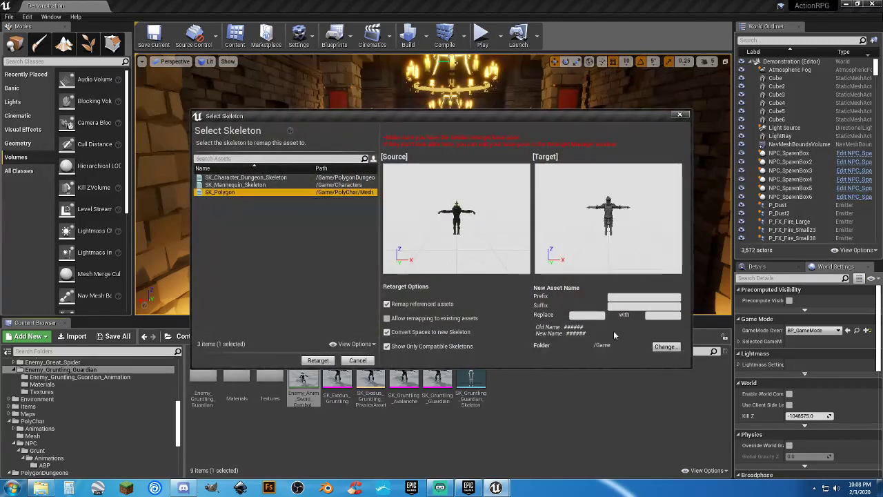
Step: Set the output folder to PolyChar/NPC/Grunt/Animations and retarget the sword swing animation
left_click(662, 347)
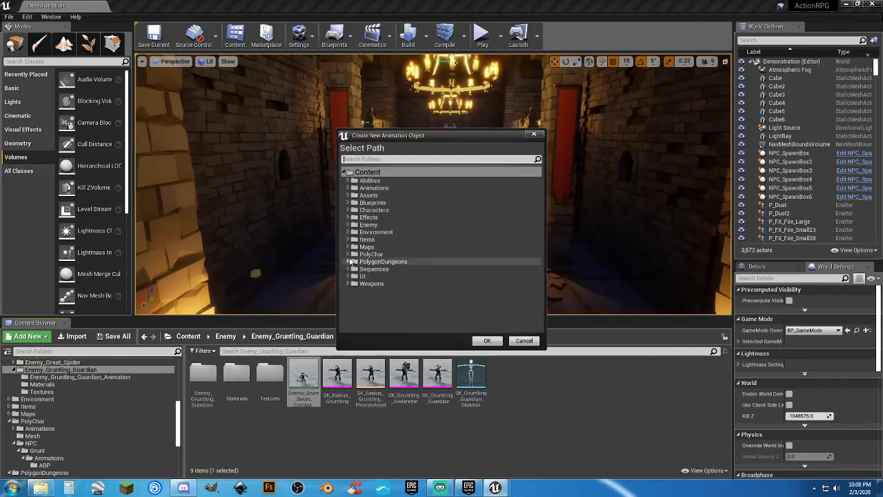
left_click(349, 254)
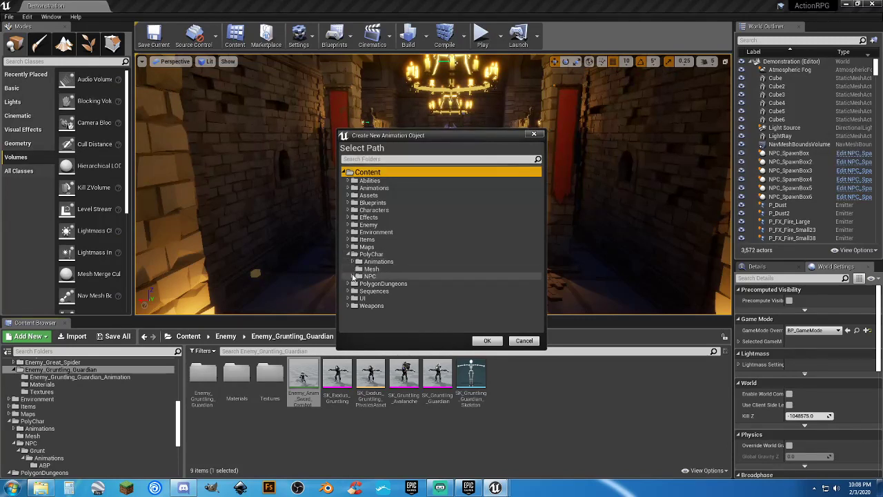
left_click(356, 276)
left_click(358, 283)
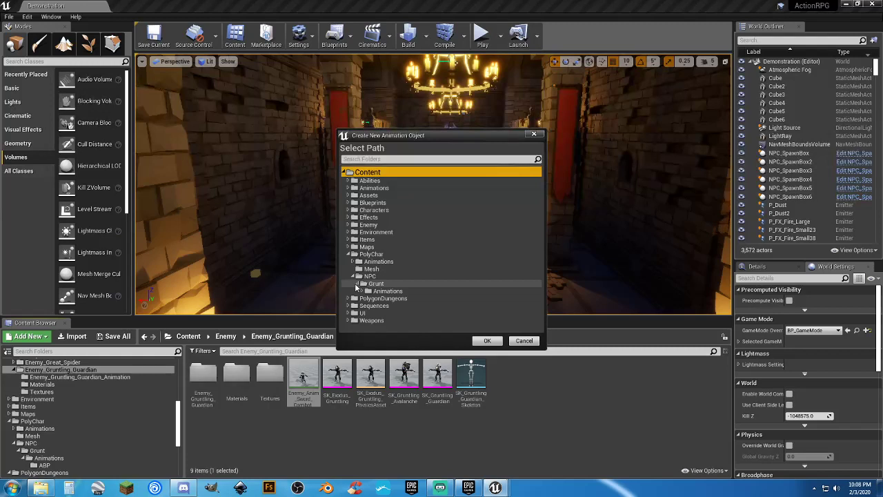
left_click(397, 292)
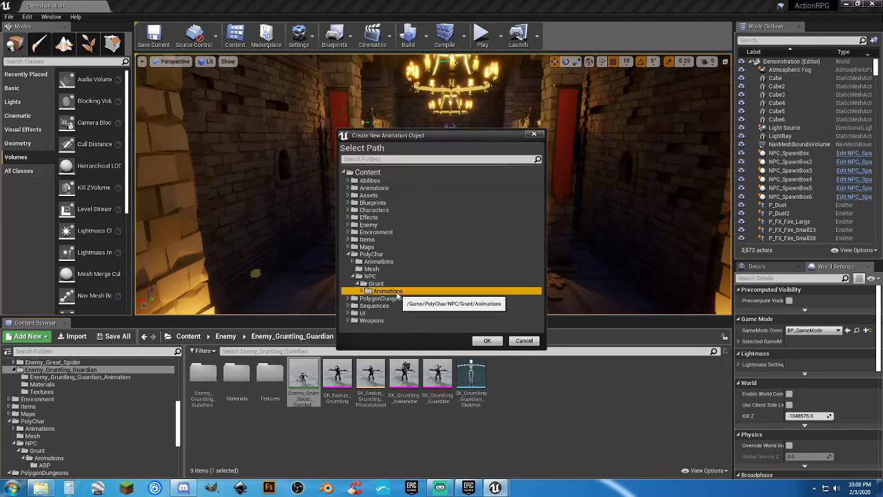
left_click(488, 341)
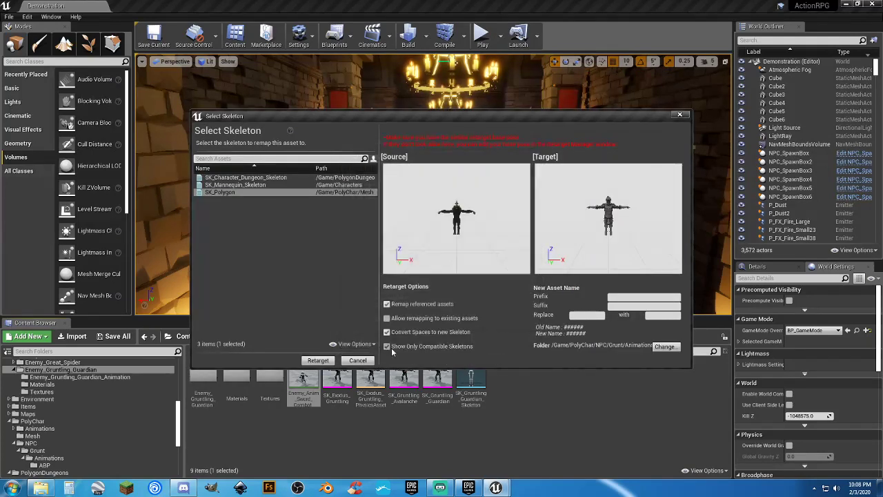
left_click(314, 360)
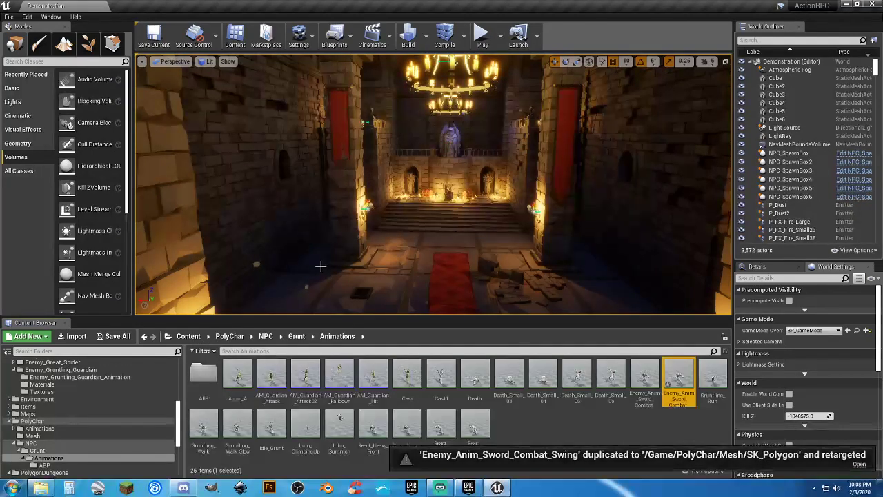
Step: Save all modified content, including the retargeted sword swing animation and both skeletons
left_click(113, 336)
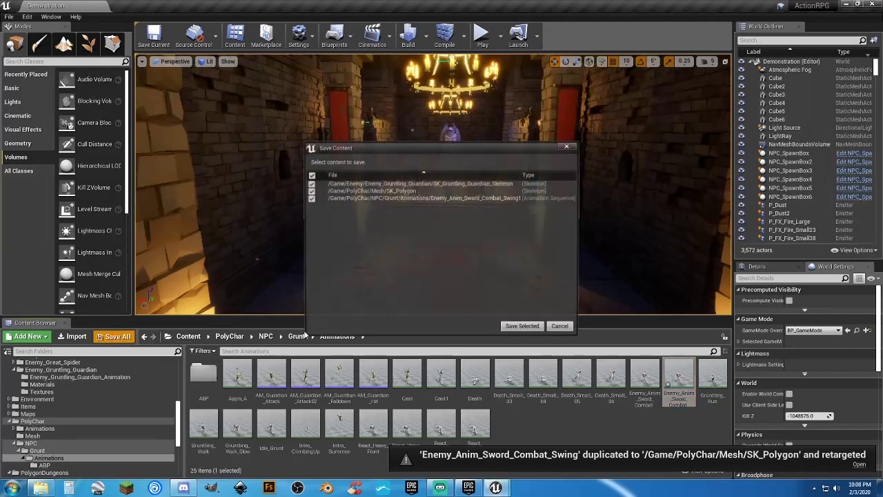
left_click(522, 325)
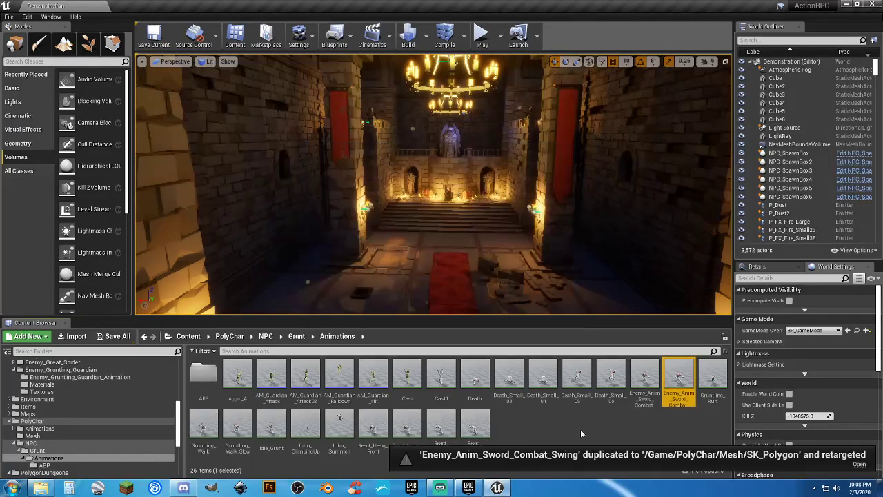
left_click(580, 435)
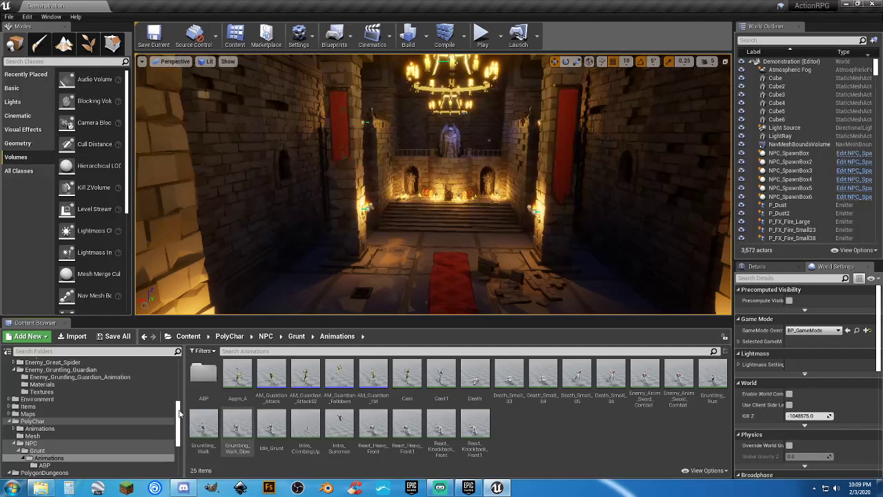
Step: Browse the gruntling guardian and great spider enemy folders, then open the Blueprints/NPC folder
scroll(71, 406, "up", 2)
scroll(70, 410, "up", 2)
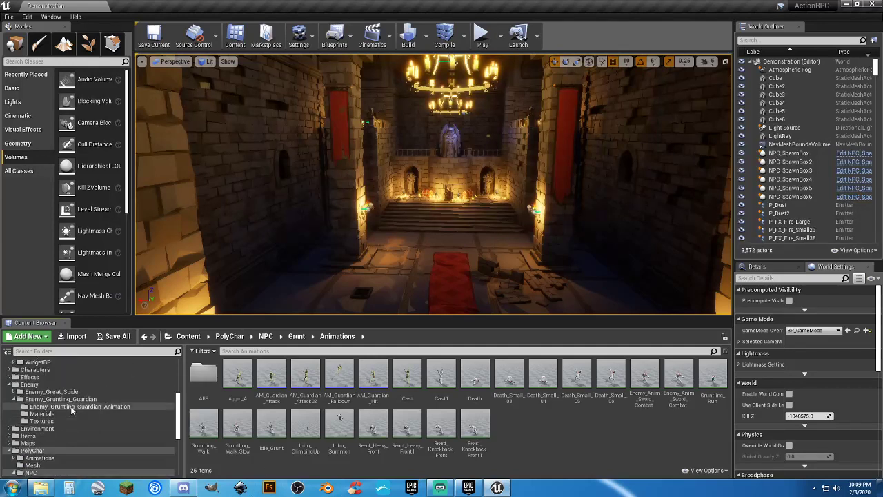
left_click(71, 400)
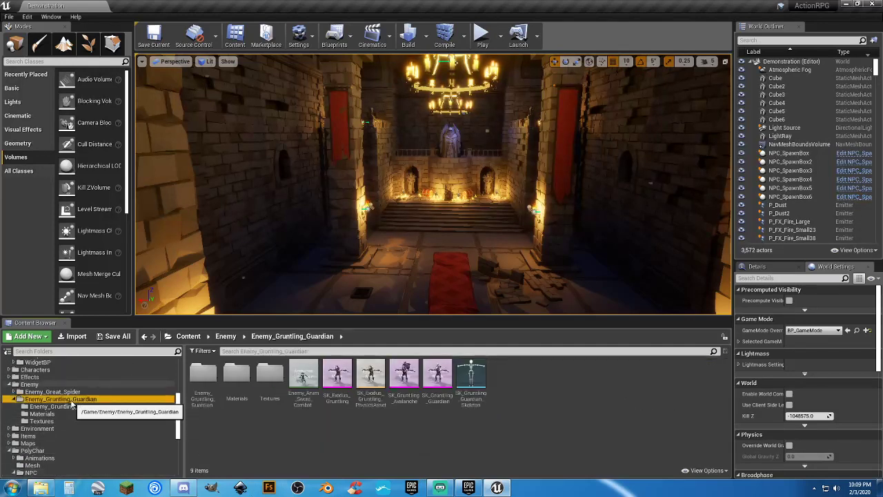
left_click(52, 391)
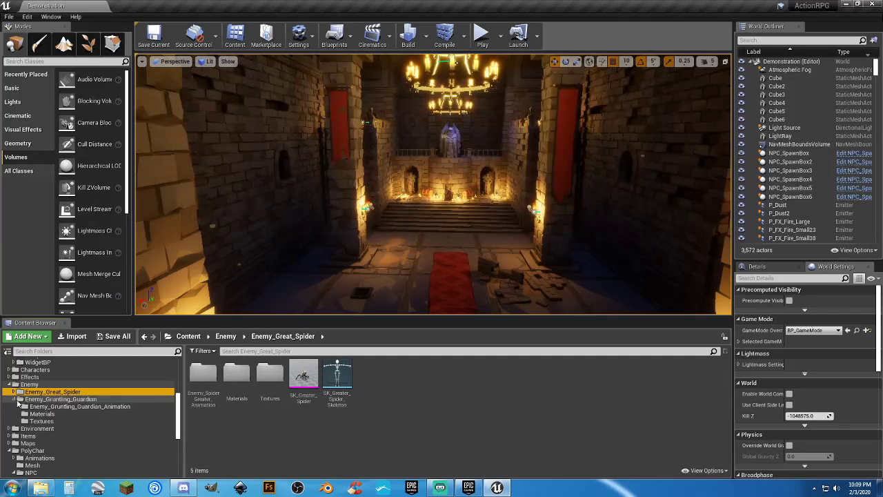
scroll(60, 418, "up", 5)
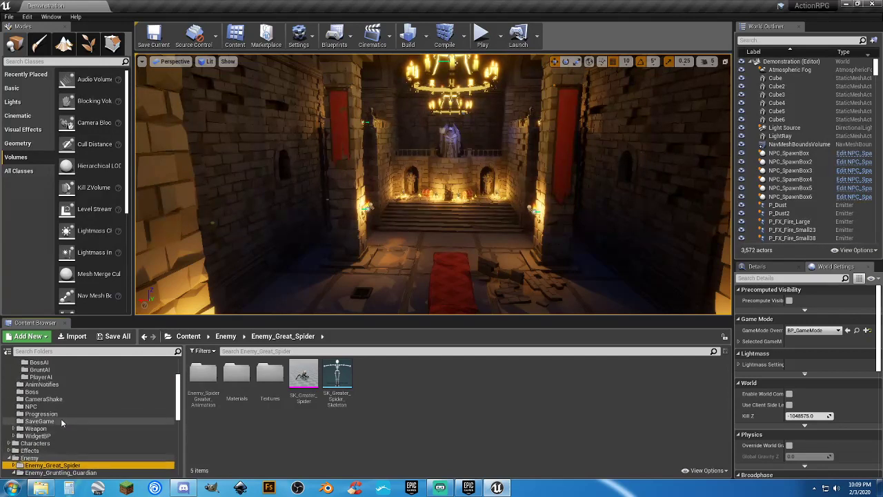
left_click(58, 407)
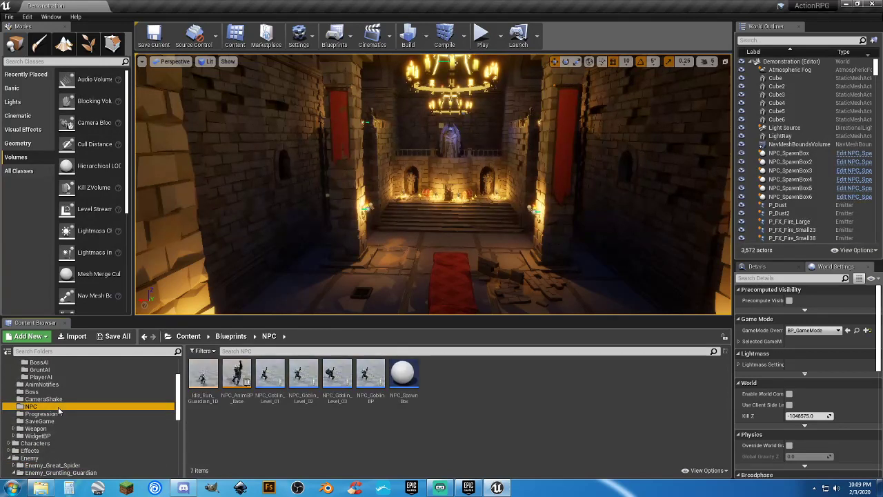
left_click(309, 432)
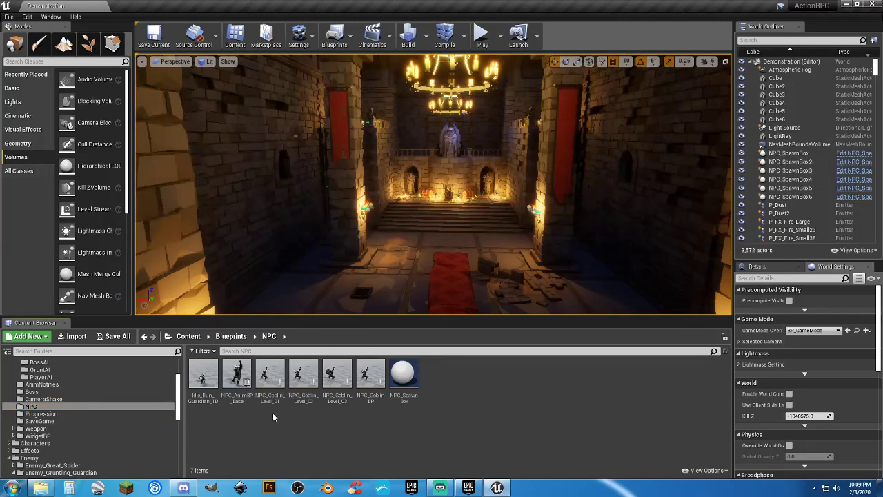
Step: Examine the event graph and construction script of the NPC_SpawnBox blueprint, then close it
double_click(403, 378)
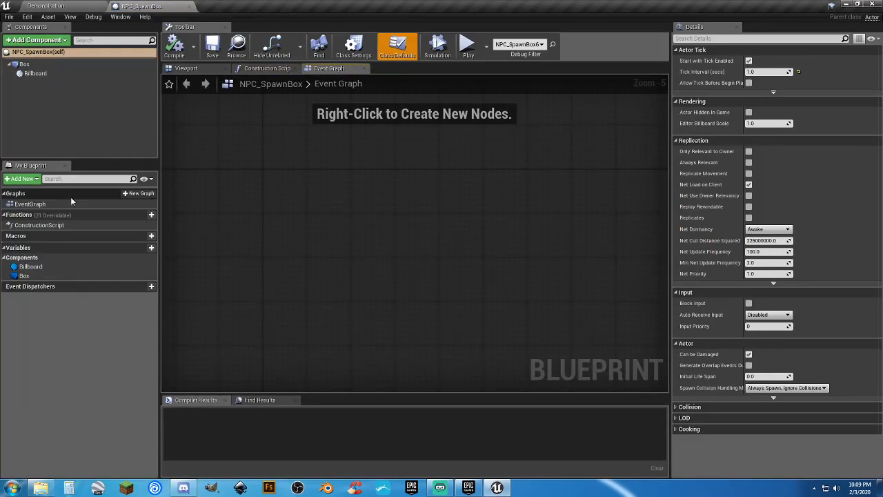
scroll(371, 218, "down", 7)
scroll(370, 219, "up", 12)
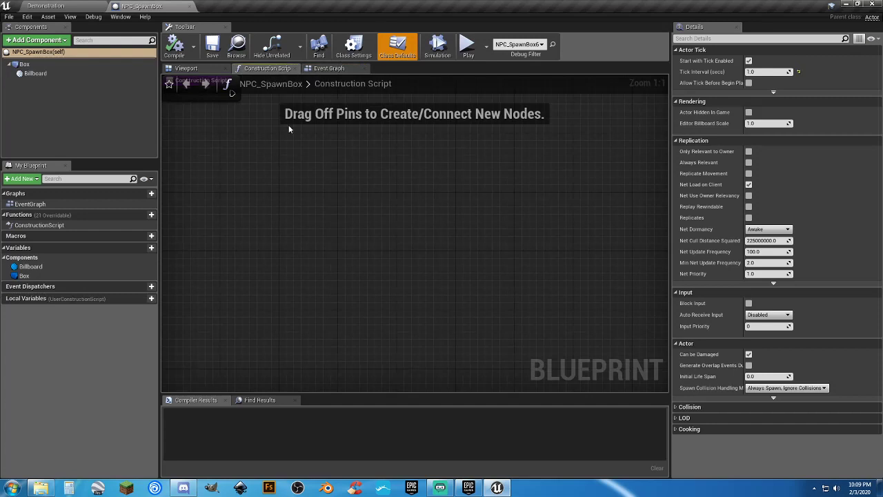
left_click(191, 6)
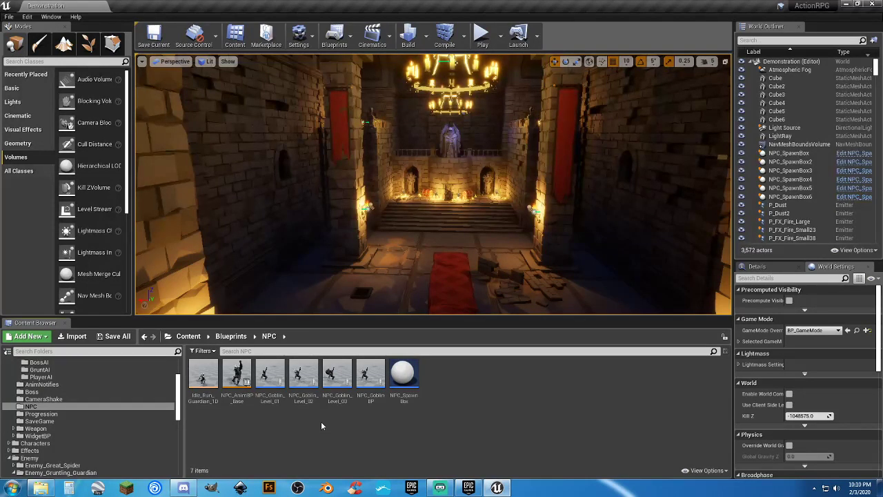
Step: Open the NPC_GoblinBP blueprint, show its 3D preview and select the inherited Mesh component
double_click(370, 402)
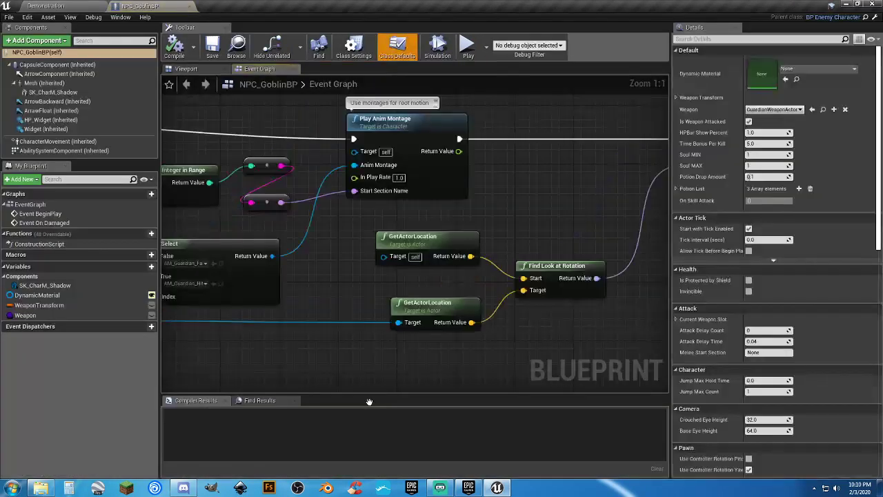
left_click(186, 69)
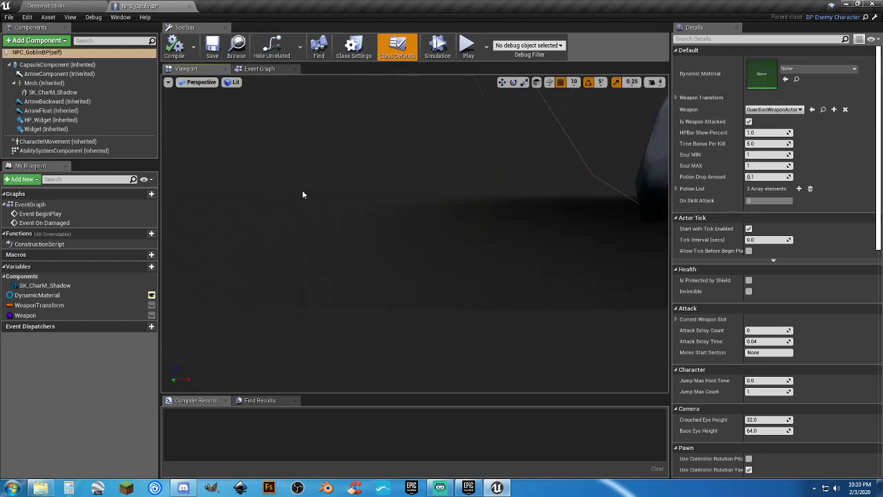
mouse_move(302, 195)
left_mouse_down()
mouse_move(305, 181)
mouse_move(307, 214)
mouse_move(338, 217)
mouse_move(341, 200)
mouse_move(312, 201)
left_mouse_up()
left_click(44, 83)
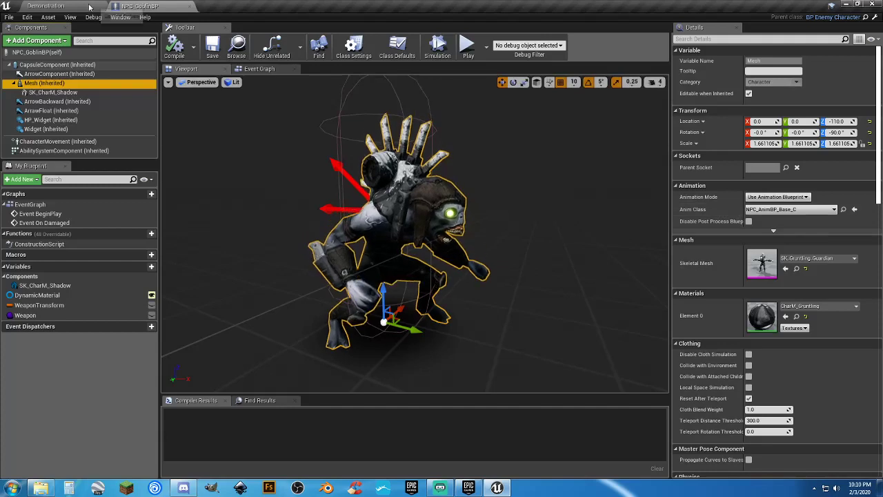
Step: Replace the inherited Mesh component's skeletal mesh in NPC_GoblinBP with SK_Character_Goblin_Male
left_click(46, 5)
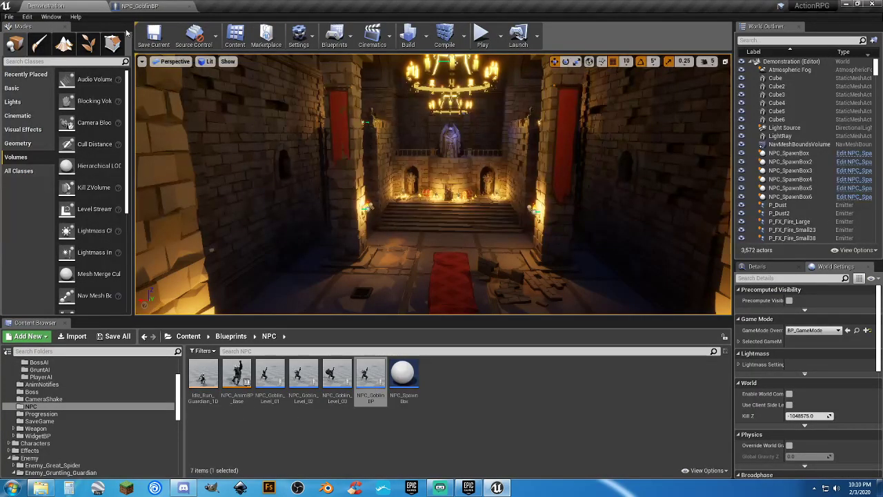
left_click(142, 6)
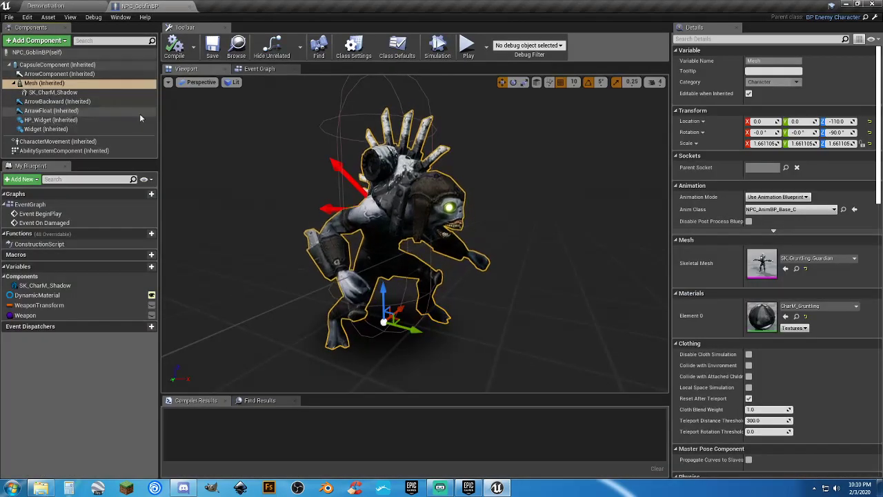
left_click(821, 259)
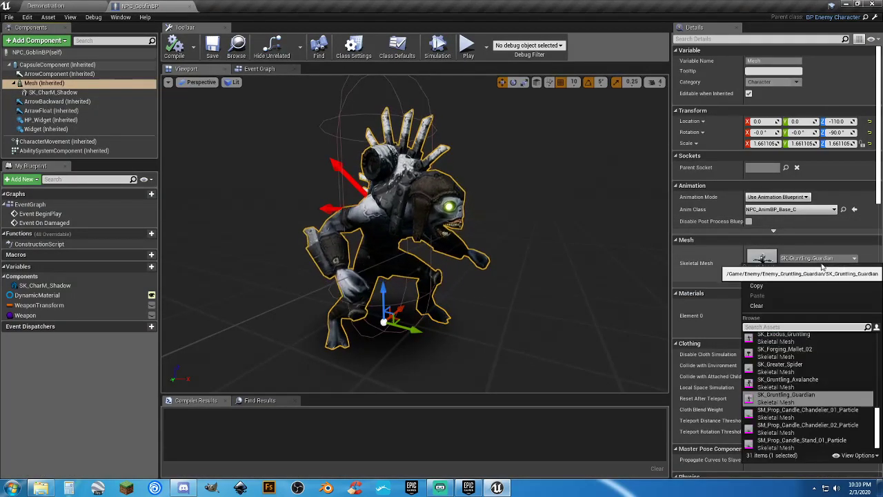
scroll(814, 371, "up", 8)
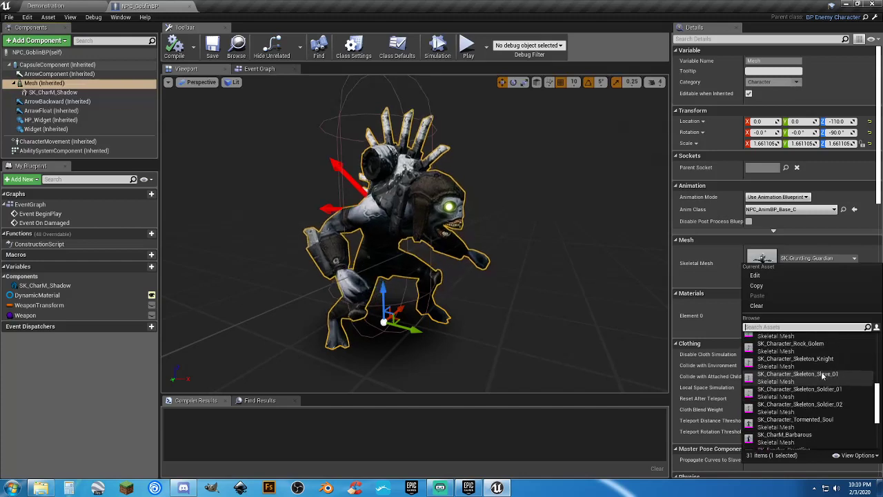
scroll(827, 342, "up", 2)
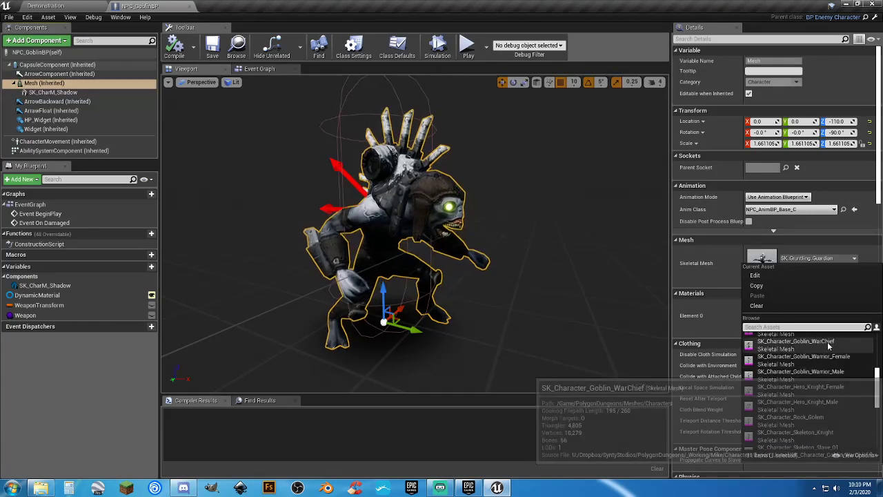
left_click(826, 359)
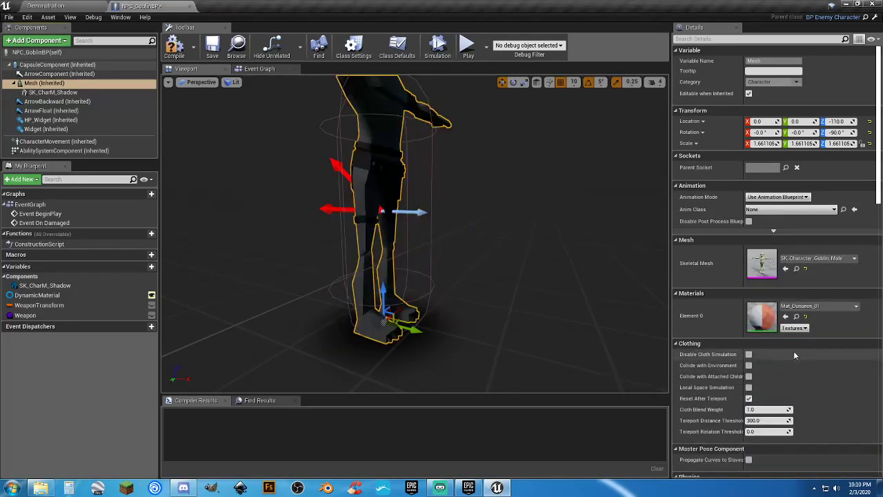
Step: Look through the materials available for the goblin mesh's Element 0, keeping Mat_Dungeon_01, and inspect the model in the preview
left_click(834, 307)
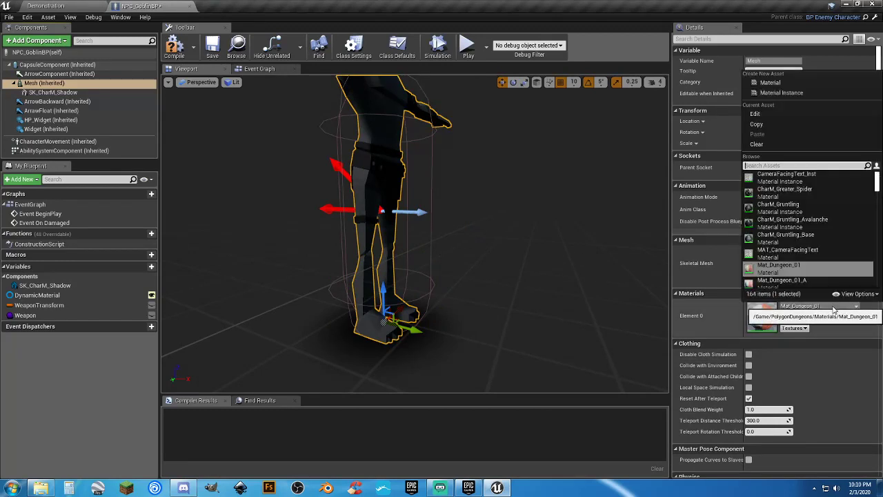
left_click(815, 271)
left_click_drag(566, 238, 522, 222)
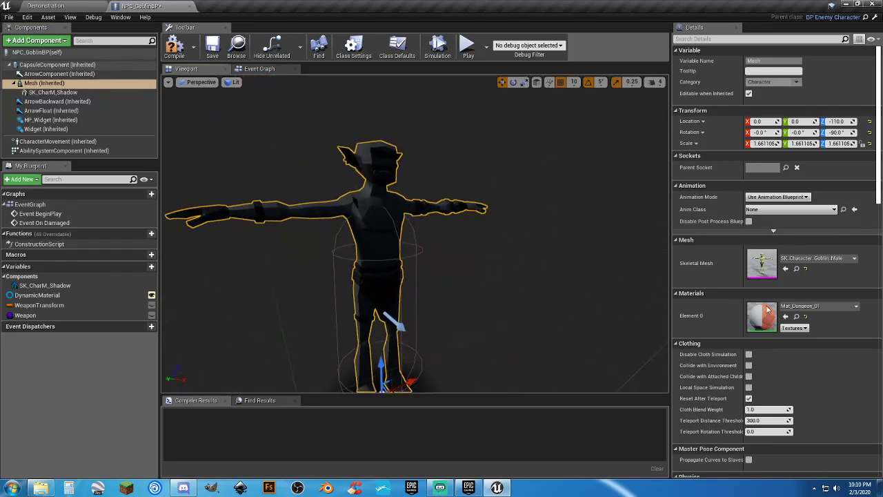
left_click(830, 309)
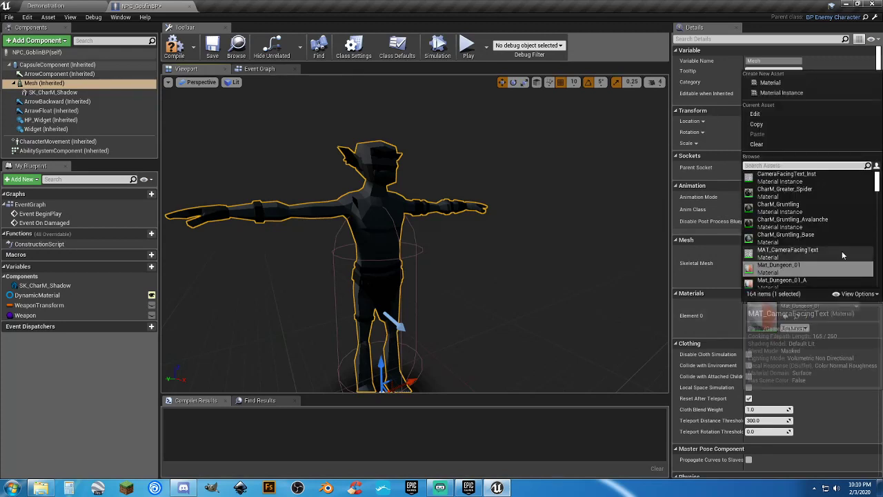
scroll(839, 252, "down", 5)
scroll(839, 255, "up", 5)
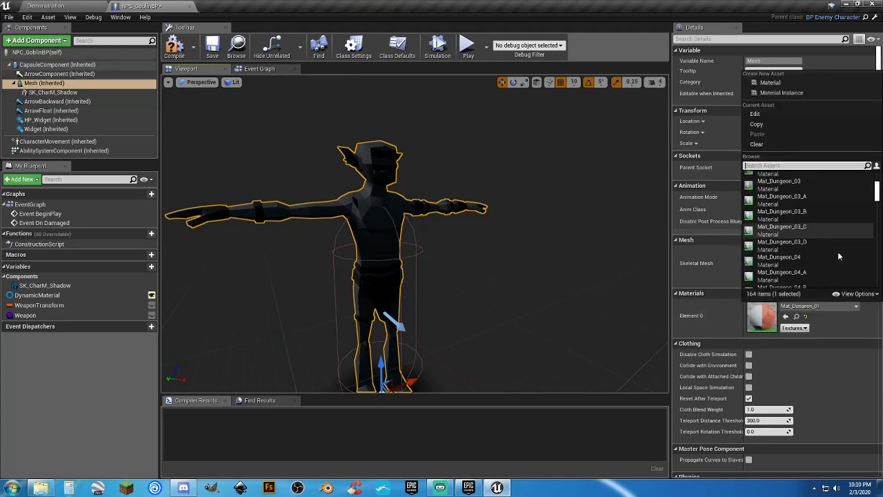
scroll(837, 254, "up", 4)
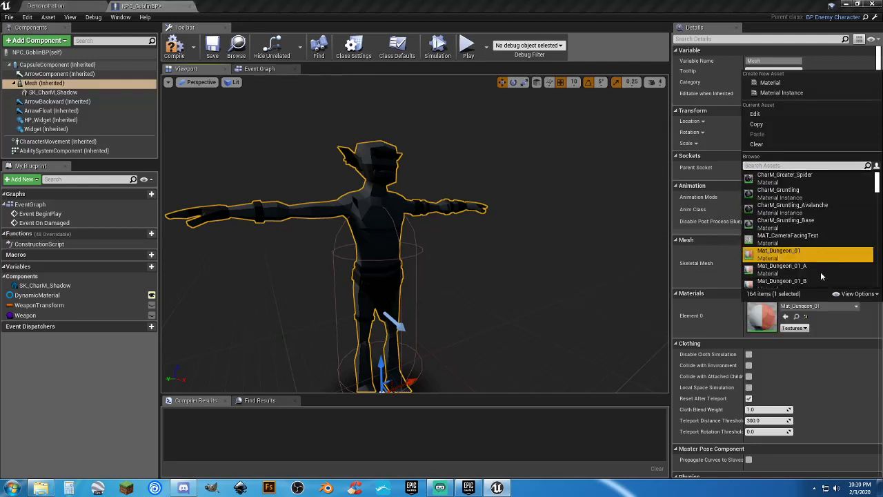
left_click(839, 381)
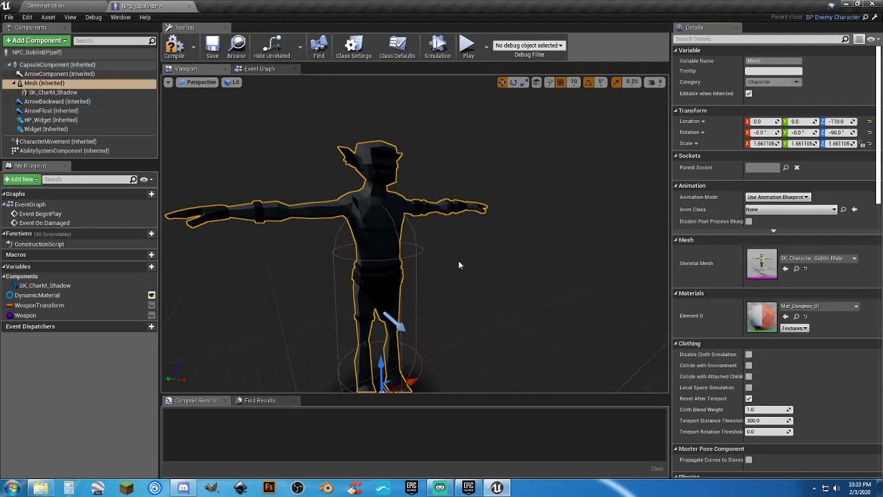
left_click_drag(336, 193, 368, 179)
Step: Check the blueprint's event graph and the DynamicMaterial variable's settings for what affects the goblin's material
left_click(260, 69)
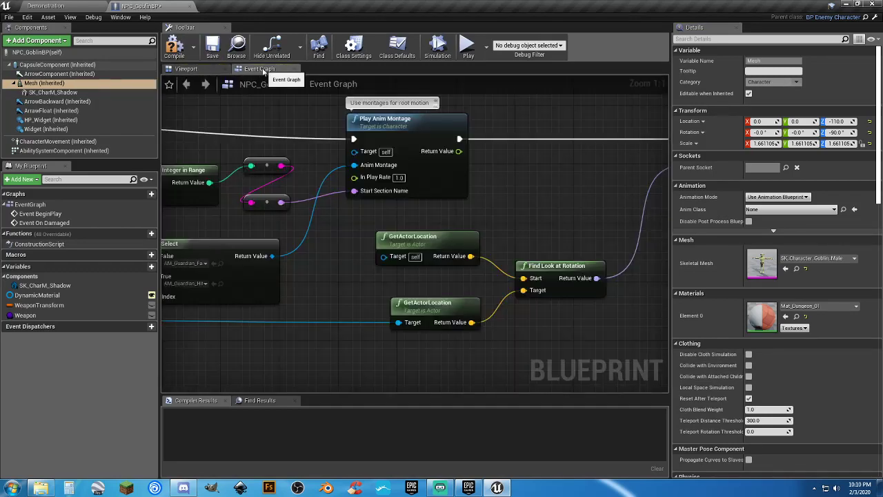
right_click_drag(354, 165, 338, 221)
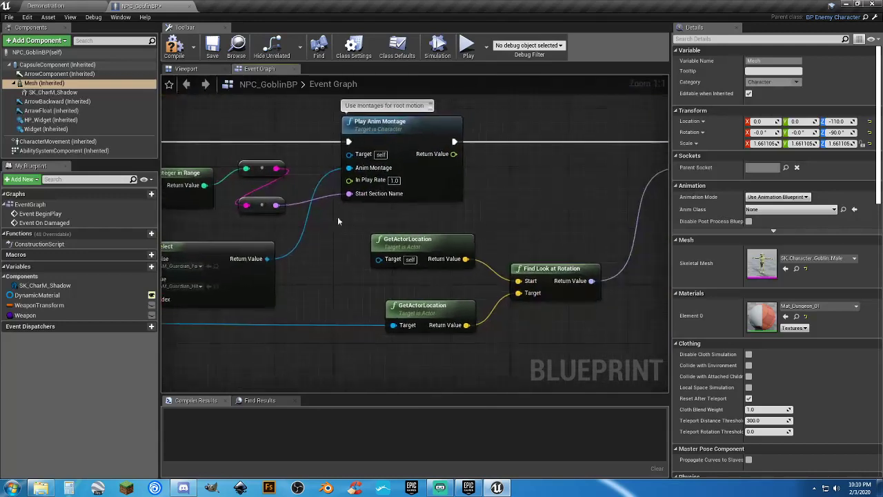
left_click(187, 69)
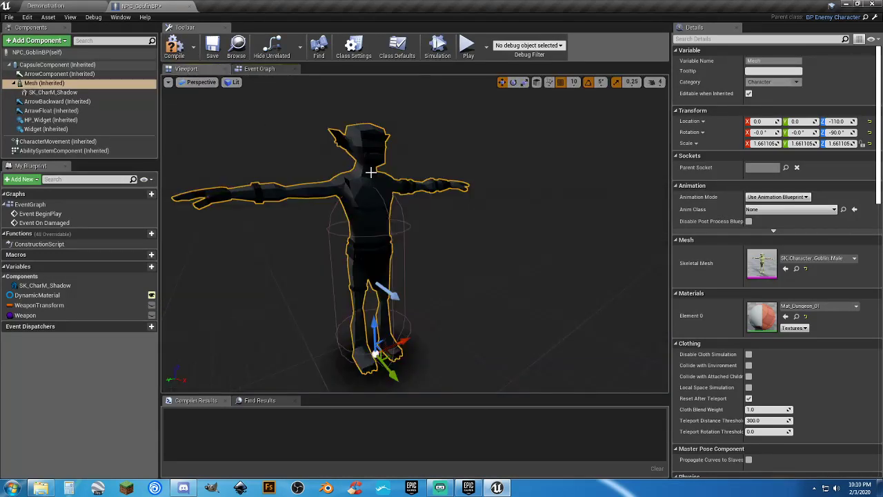
left_click(79, 296)
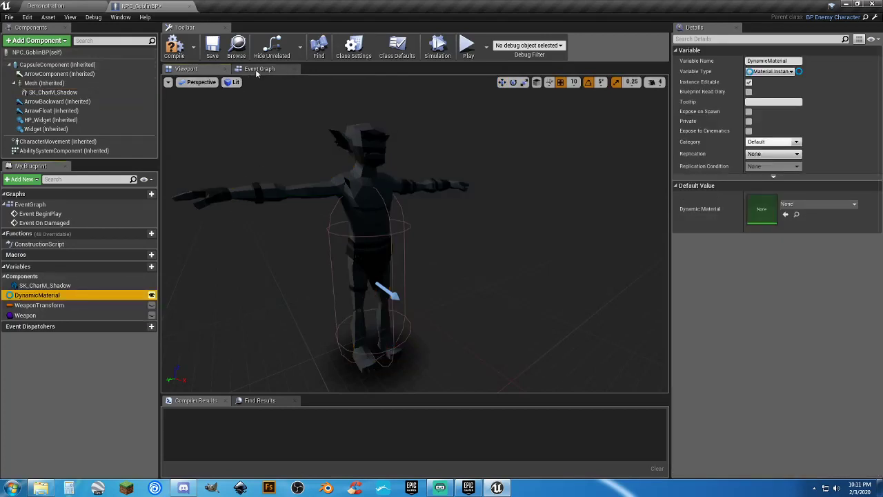
Step: Check the Mesh component's animation class choices and select the retargeted NPC_AnimBP_Base in PolyChar/NPC/Grunt/Animations/ABP
left_click(45, 84)
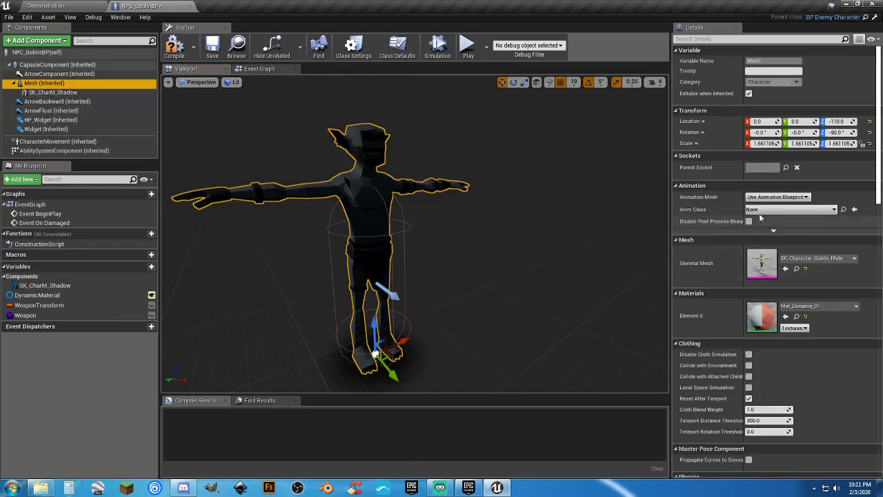
left_click(773, 209)
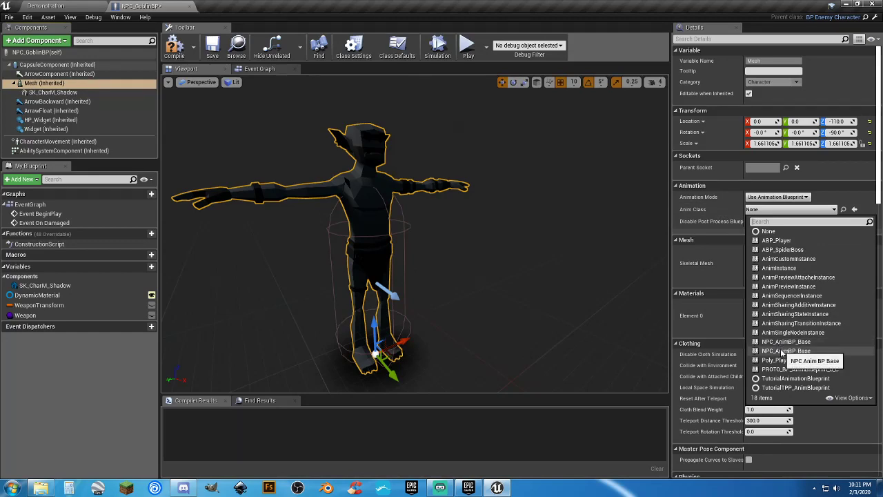
left_click(86, 7)
left_click(86, 7)
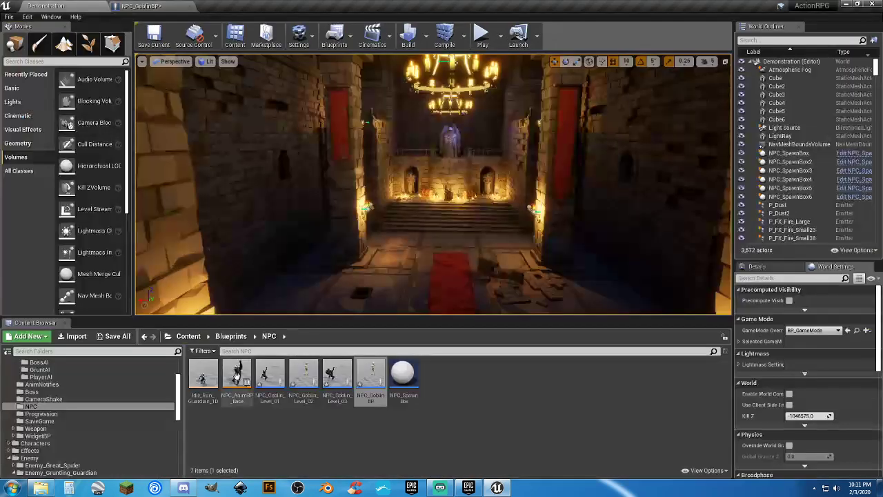
left_click(265, 452)
scroll(82, 426, "down", 4)
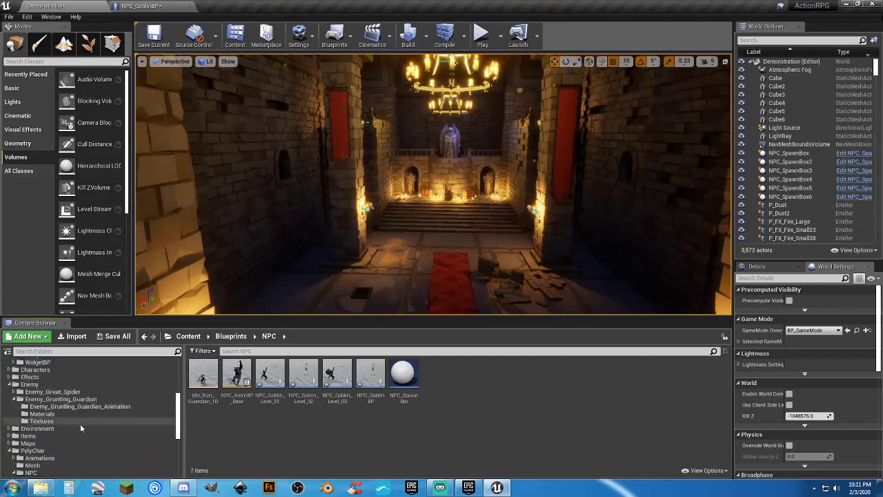
scroll(80, 423, "down", 2)
scroll(74, 421, "down", 2)
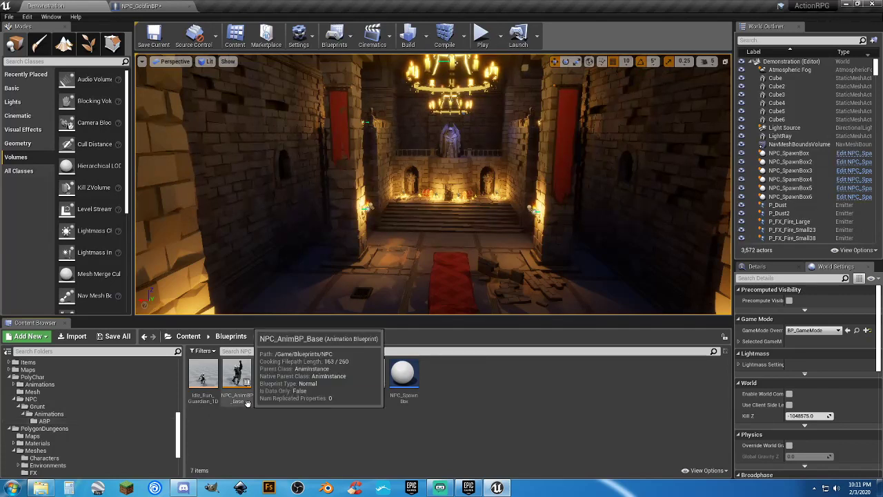
left_click(80, 420)
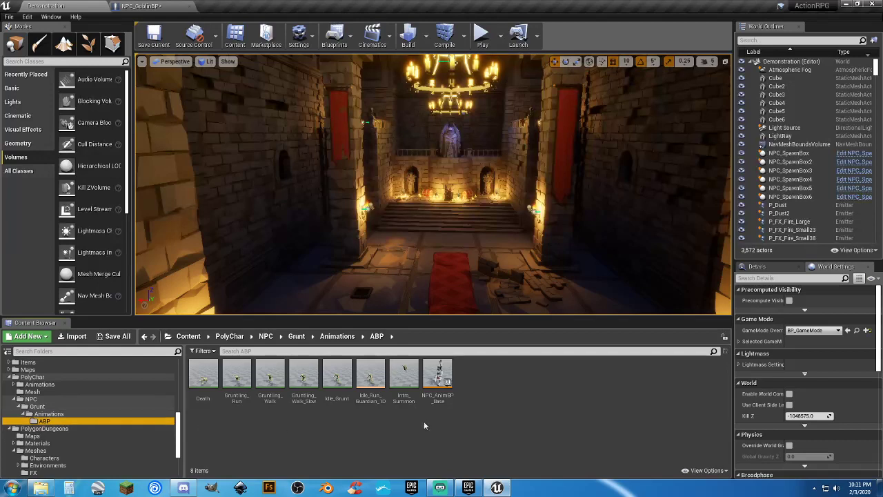
left_click(437, 376)
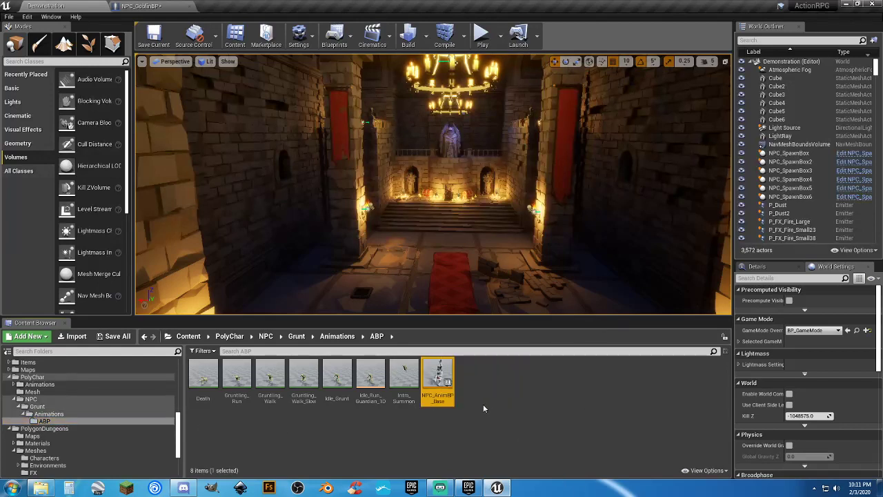
Step: Assign the selected NPC_AnimBP_Base as the goblin mesh's Anim Class, and compile, save and close NPC_GoblinBP
left_click(163, 7)
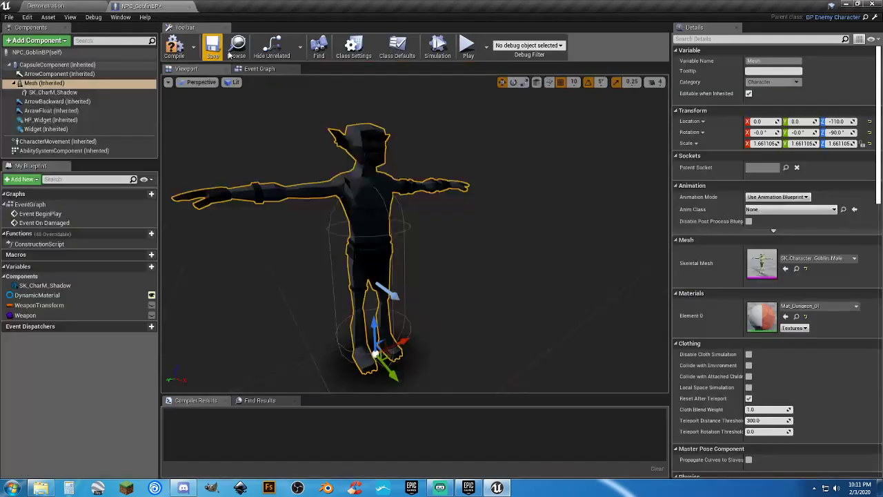
left_click(854, 210)
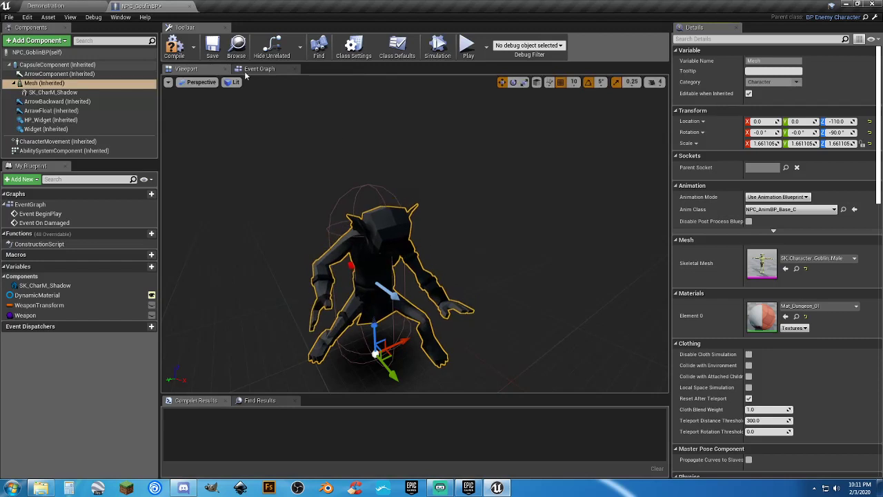
left_click(175, 47)
left_click(210, 48)
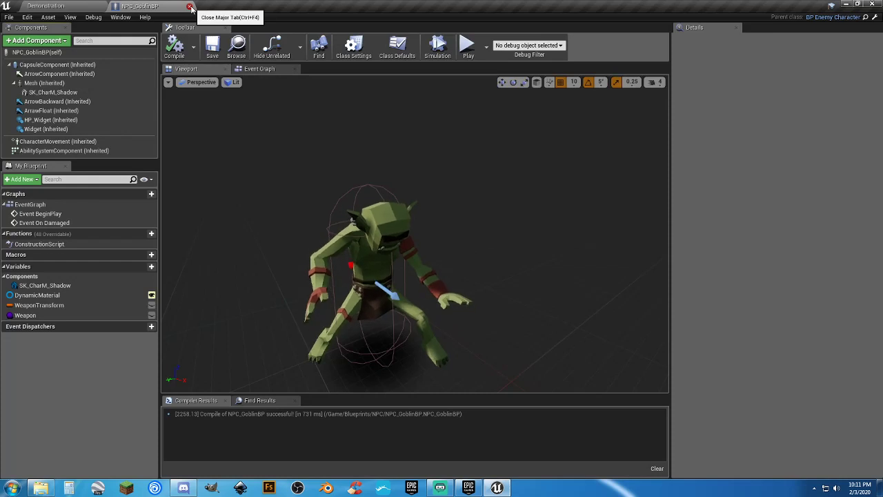
left_click(191, 7)
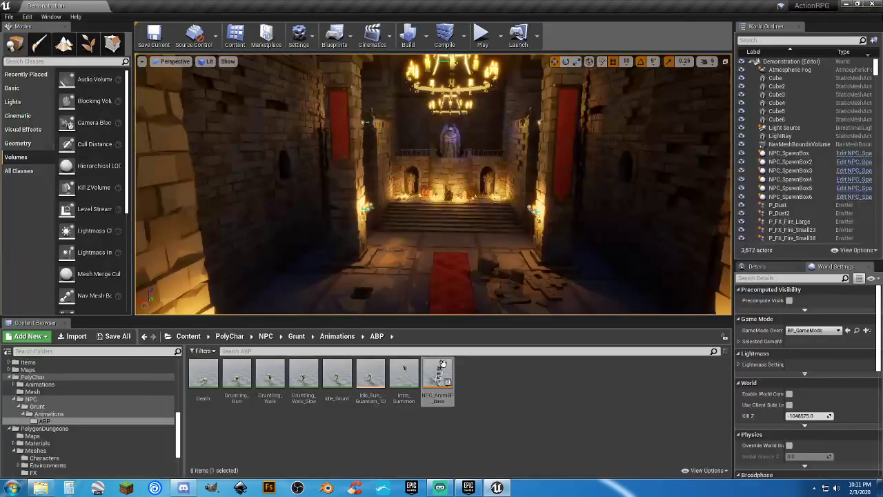
Step: Return to the Blueprints/NPC folder and open the NPC_Goblin_Level_01 blueprint
scroll(55, 407, "up", 4)
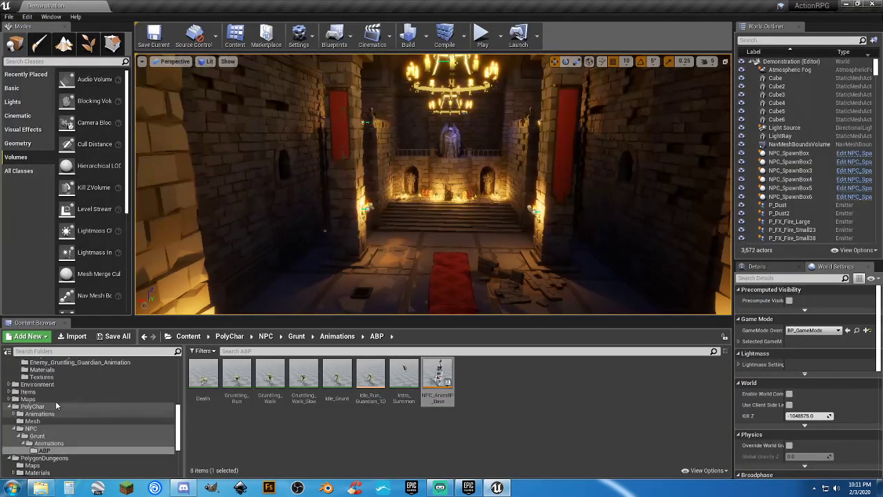
left_click(61, 392)
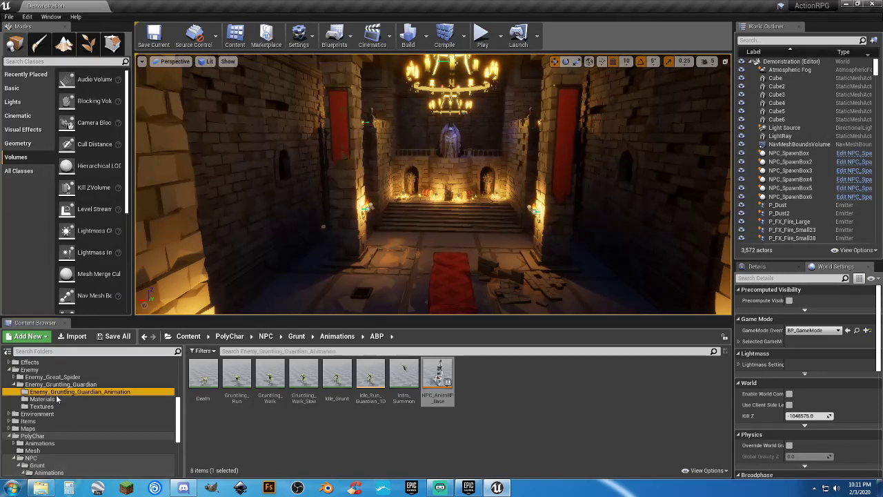
left_click(54, 384)
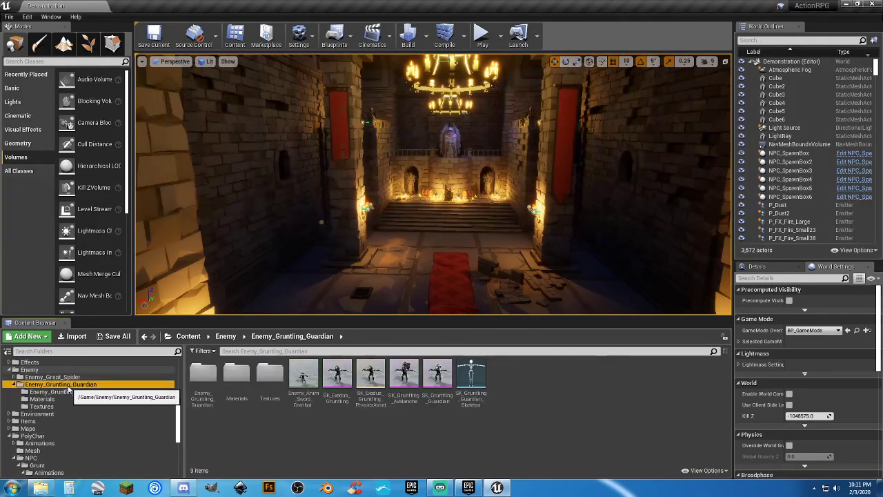
scroll(48, 394, "up", 2)
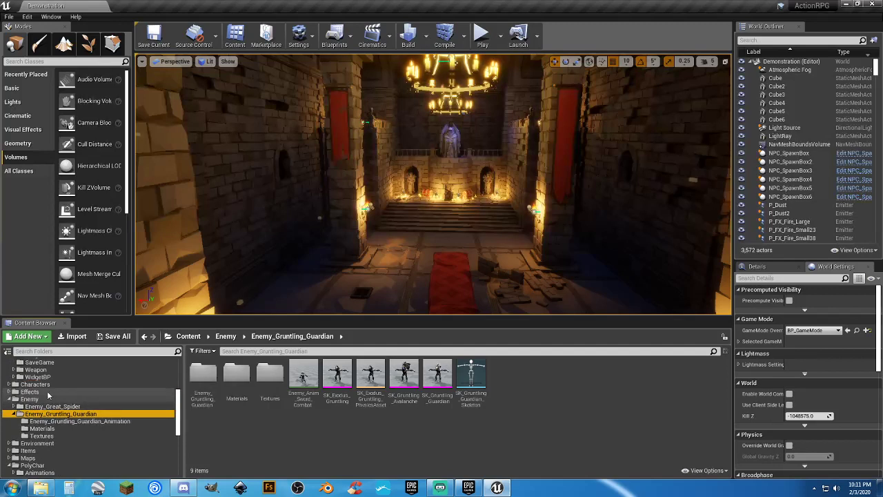
left_click(31, 399)
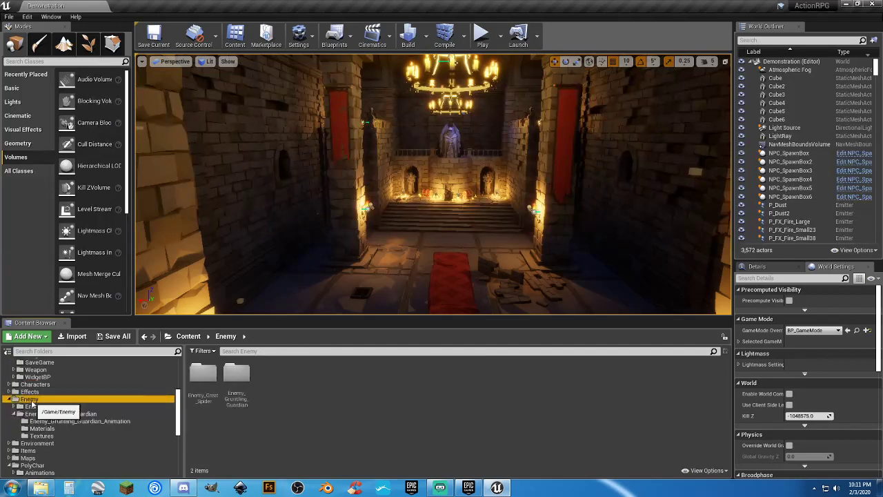
scroll(27, 405, "up", 4)
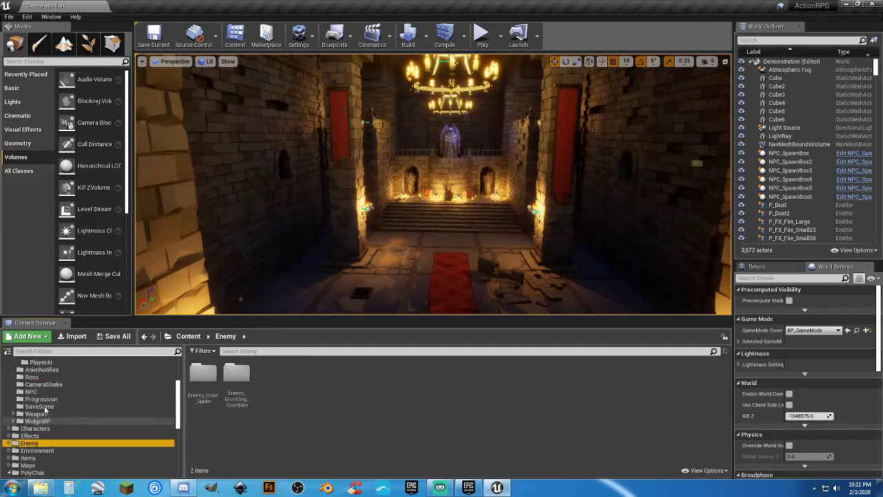
left_click(32, 407)
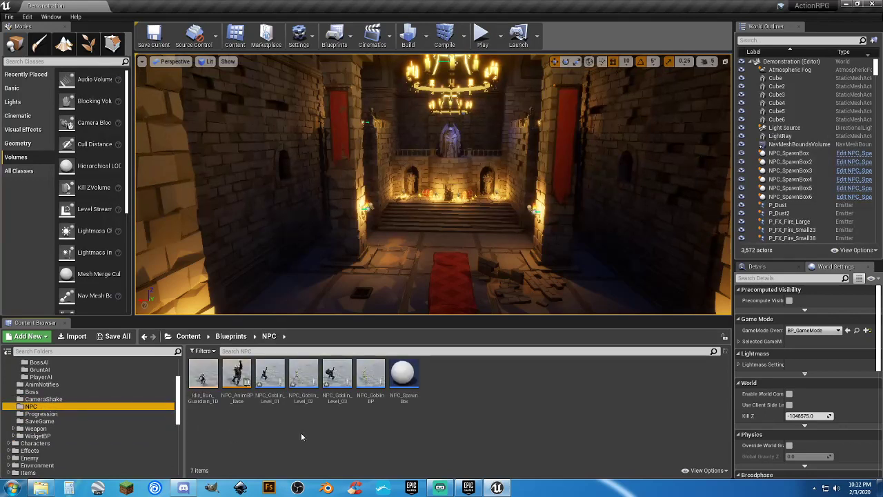
double_click(269, 404)
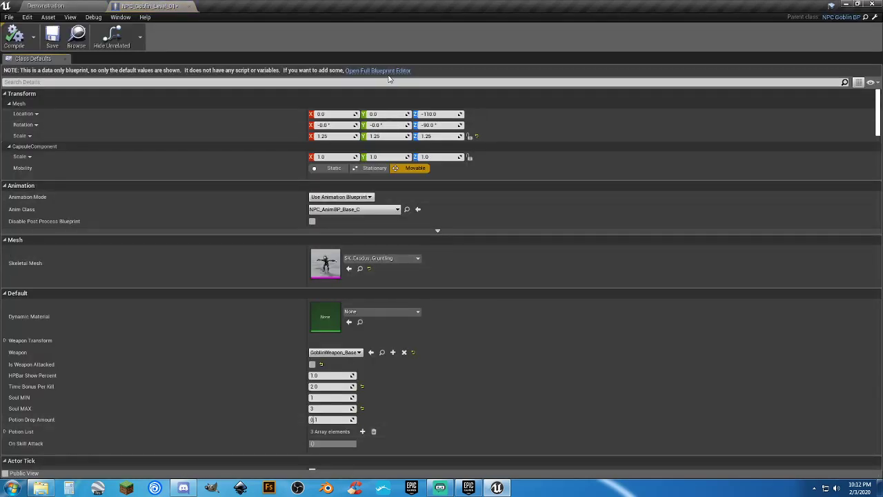
Step: Open NPC_Goblin_Level_01 in the full blueprint editor and set its Mesh component's skeletal mesh to SK_Character_Goblin_Male
left_click(387, 71)
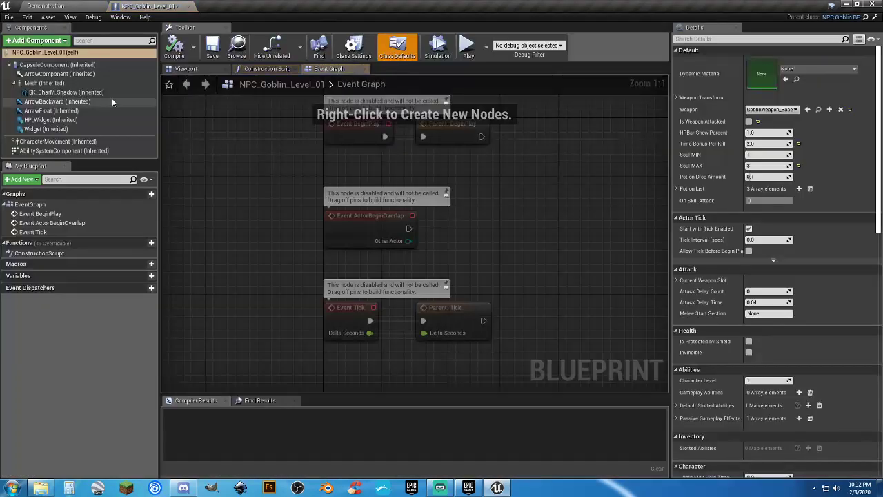
left_click(53, 85)
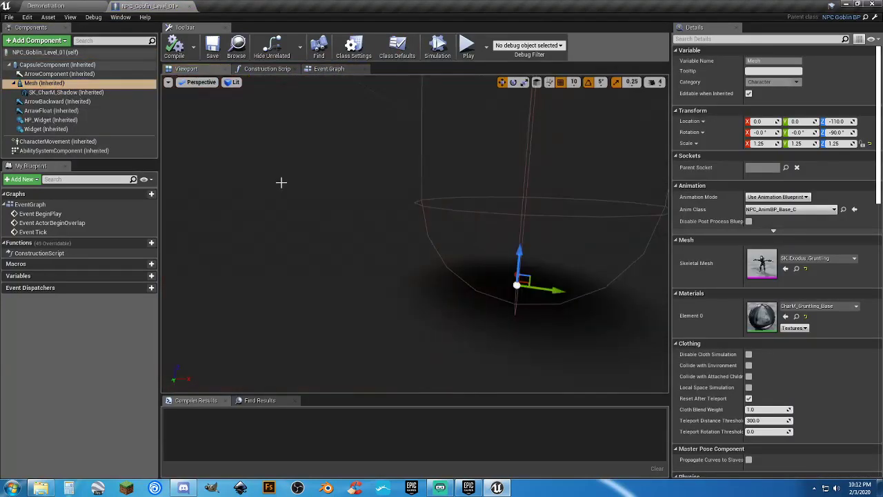
left_click_drag(450, 187, 417, 276)
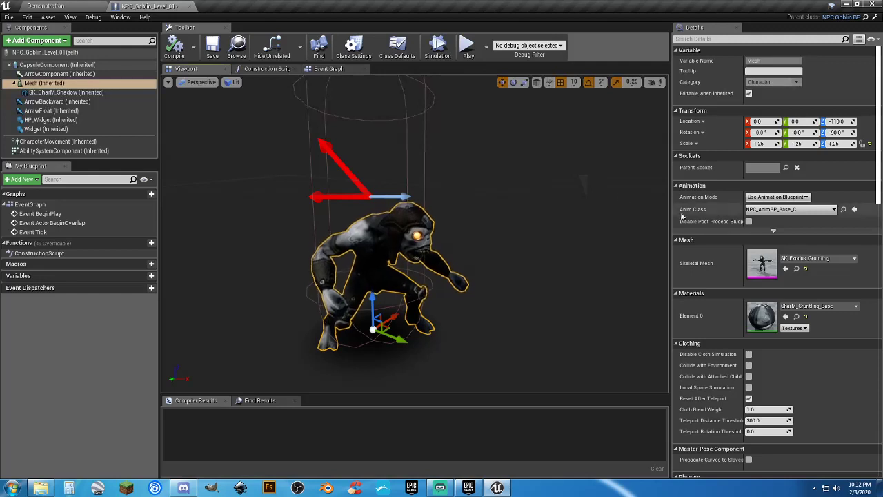
left_click(827, 259)
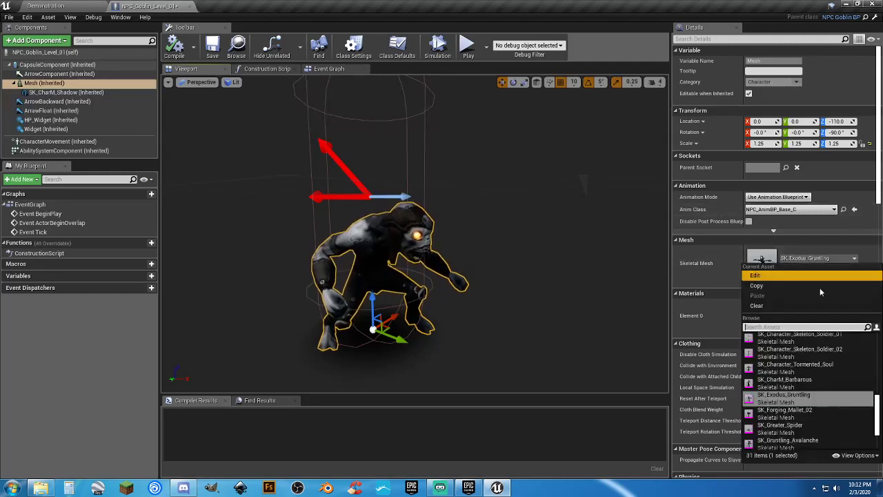
scroll(816, 376, "up", 4)
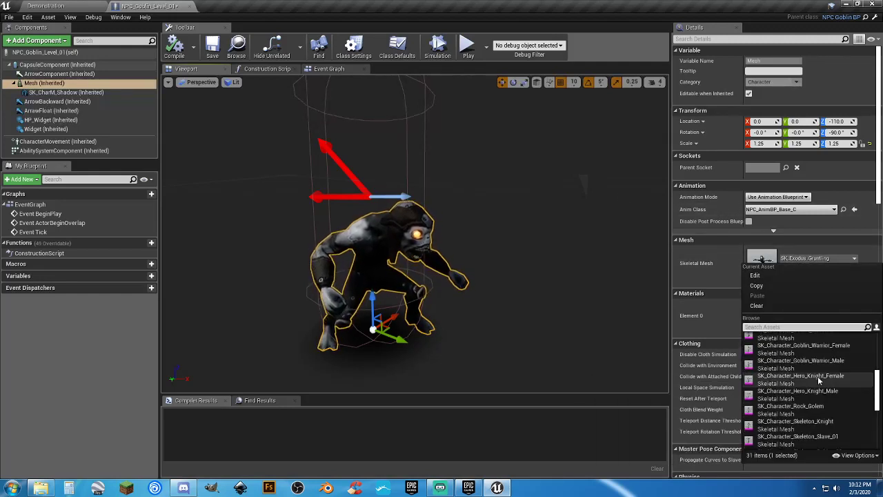
scroll(828, 365, "up", 2)
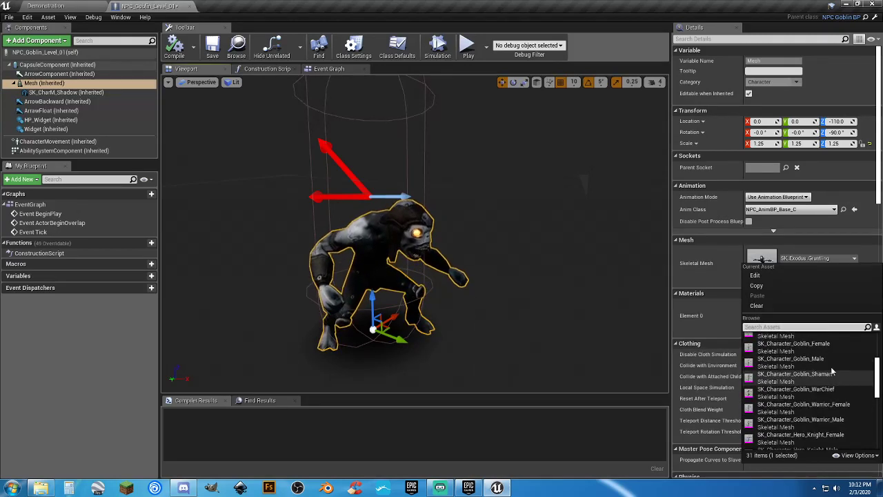
left_click(828, 360)
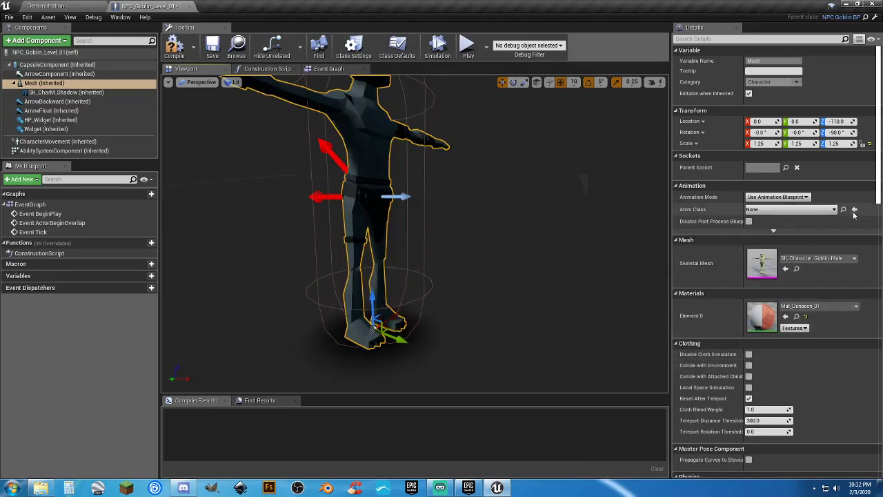
Step: Set the goblin mesh's Anim Class to the first listed NPC_AnimBP_Base, then compile, save and close NPC_Goblin_Level_01
left_click(821, 211)
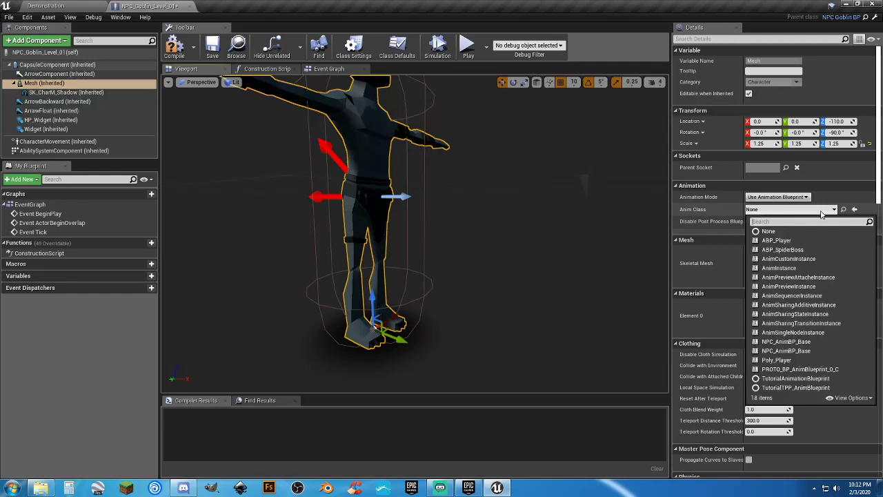
left_click(821, 210)
left_click(821, 210)
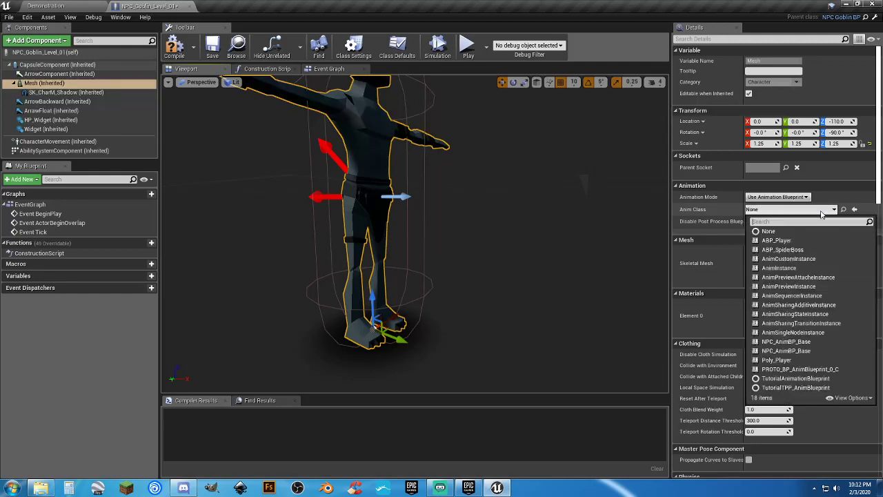
left_click(793, 343)
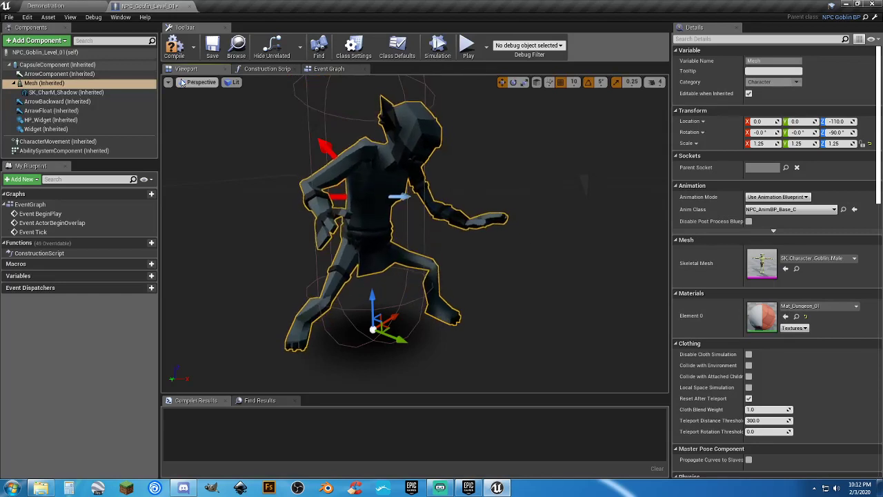
left_click(169, 49)
left_click(212, 47)
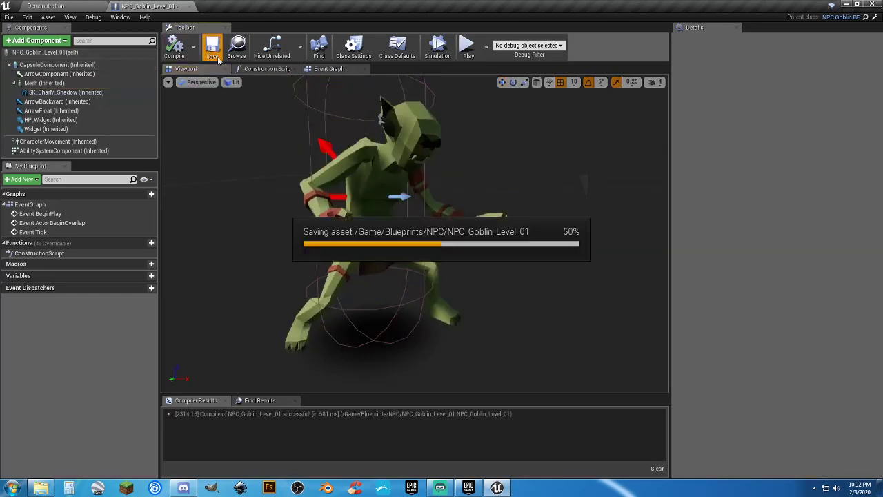
mouse_move(447, 227)
left_mouse_down()
mouse_move(447, 248)
mouse_move(447, 214)
left_mouse_up()
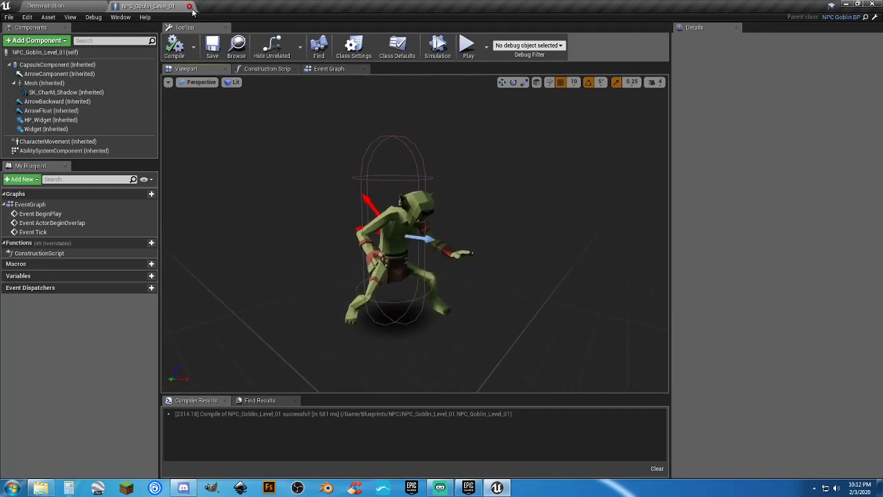
left_click(187, 5)
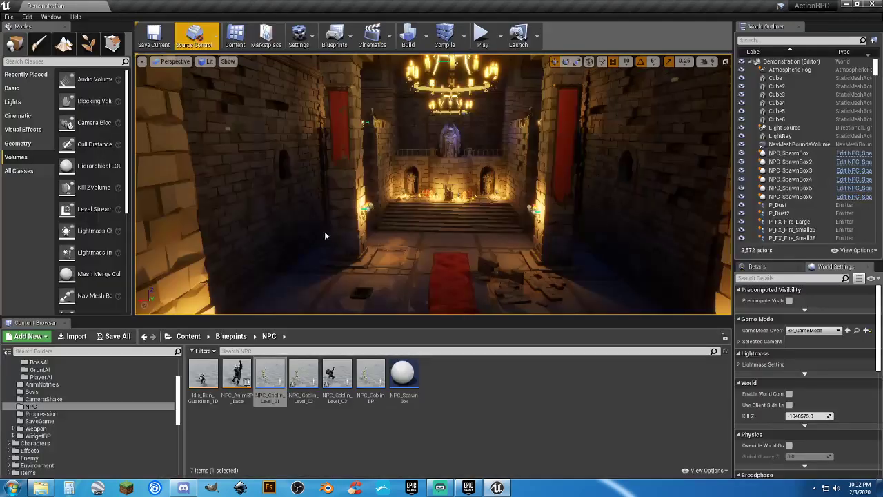
Step: Open the NPC_Goblin_Level_03 blueprint and replace its Mesh component's skeletal mesh with SK_Character_Skeleton_Knight
double_click(338, 380)
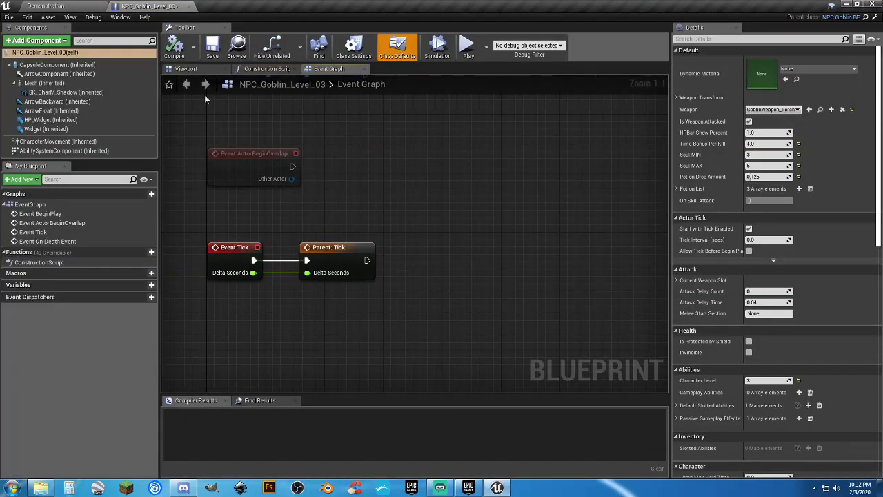
left_click(185, 69)
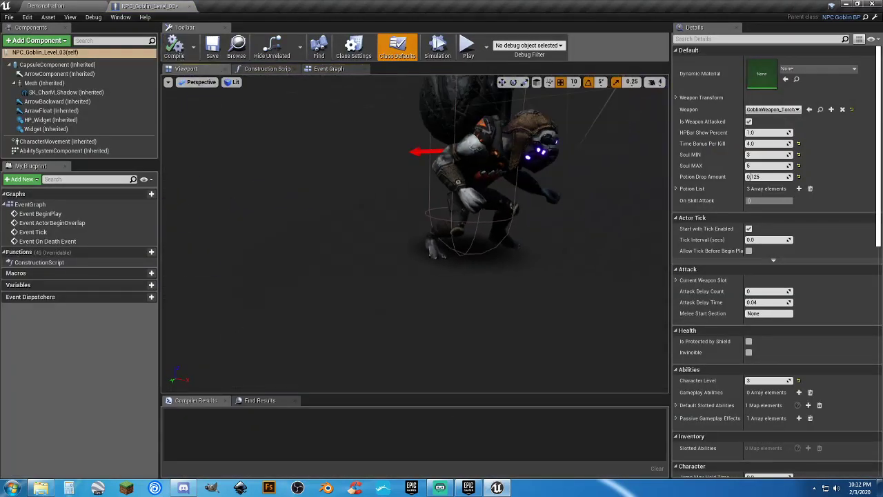
mouse_move(413, 234)
left_mouse_down()
mouse_move(414, 194)
mouse_move(431, 235)
left_mouse_up()
mouse_move(325, 174)
left_mouse_down()
mouse_move(372, 175)
mouse_move(324, 174)
left_mouse_up()
left_click(44, 83)
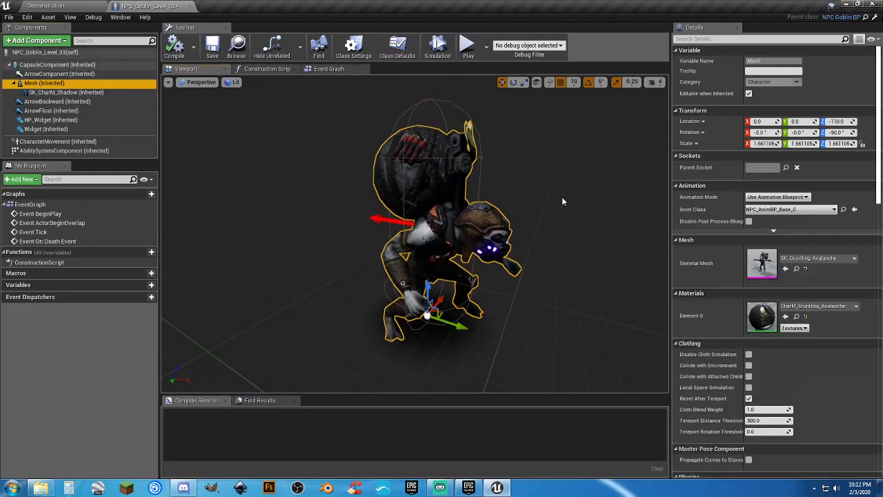
left_click(817, 258)
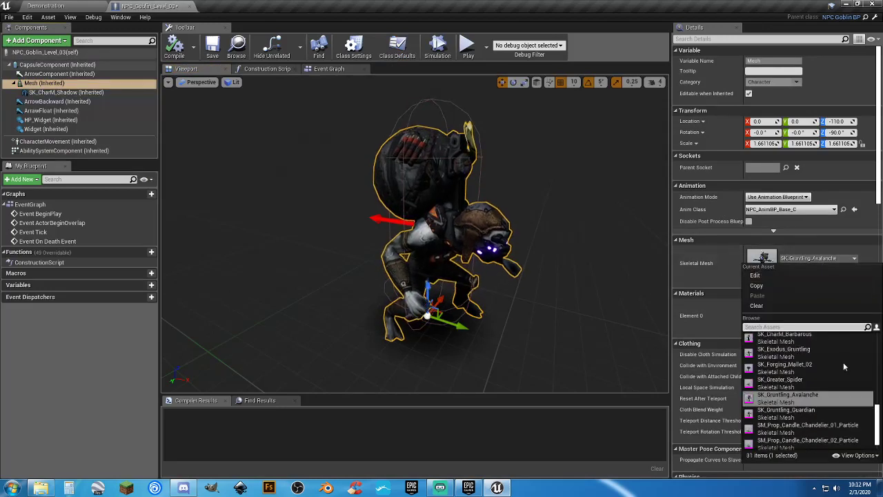
scroll(825, 386, "up", 3)
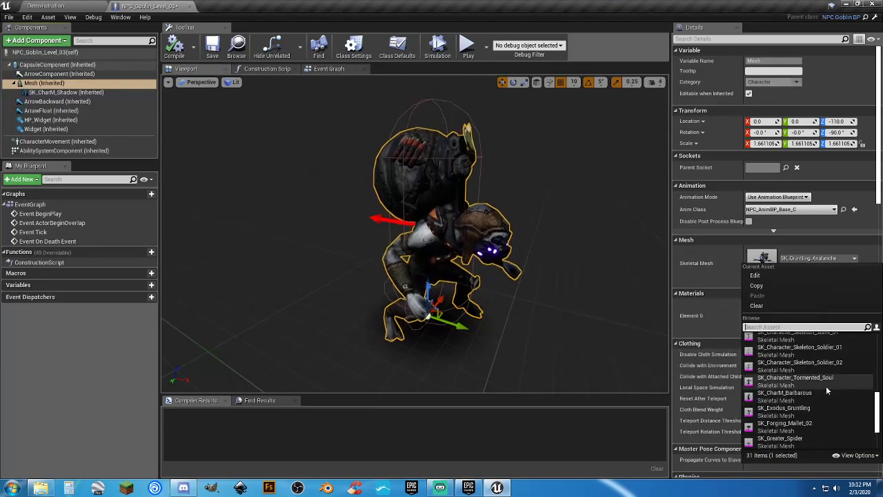
scroll(830, 386, "up", 2)
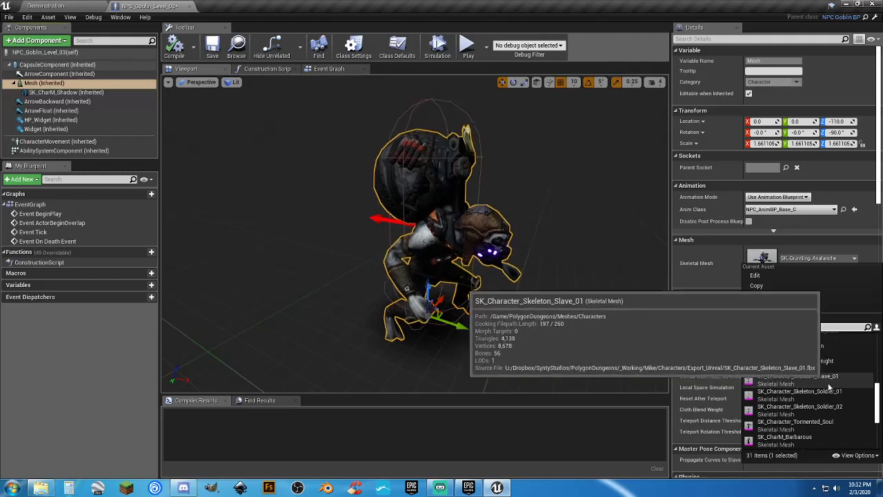
left_click(828, 390)
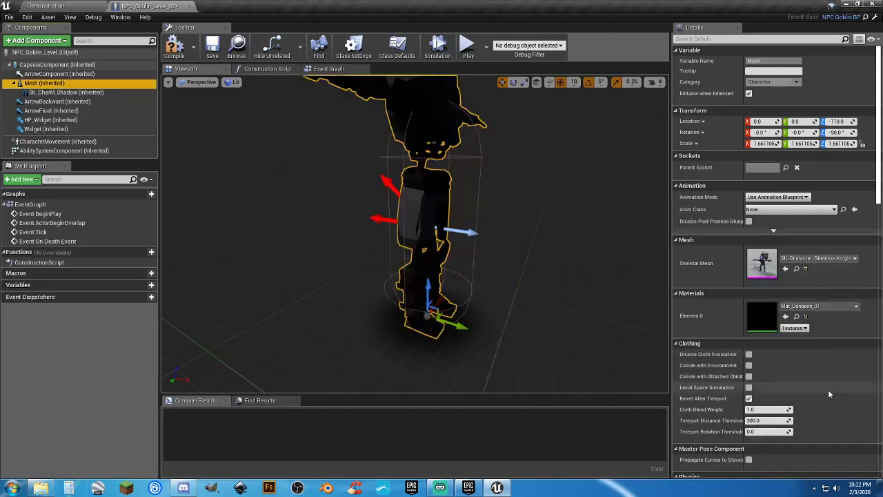
Step: Set the skeleton knight mesh's Anim Class to the first listed NPC_AnimBP_Base, then compile, save and close NPC_Goblin_Level_03
right_click_drag(538, 262, 449, 262)
left_click(823, 210)
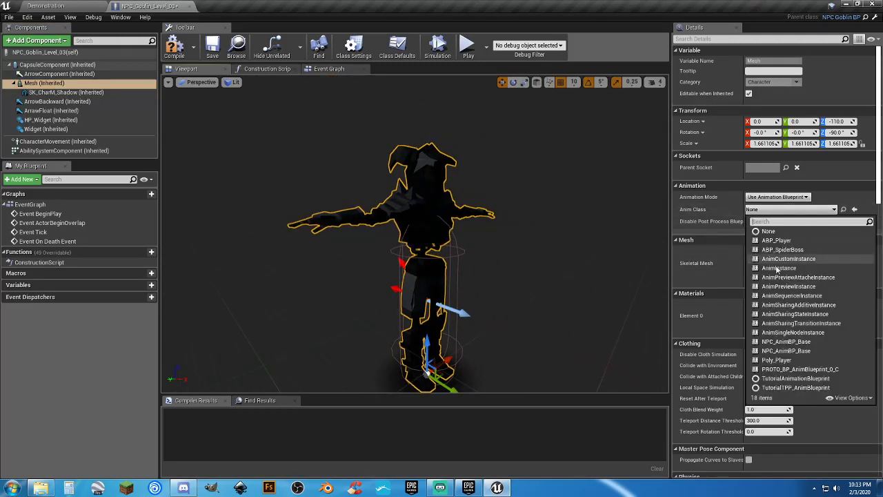
left_click(784, 342)
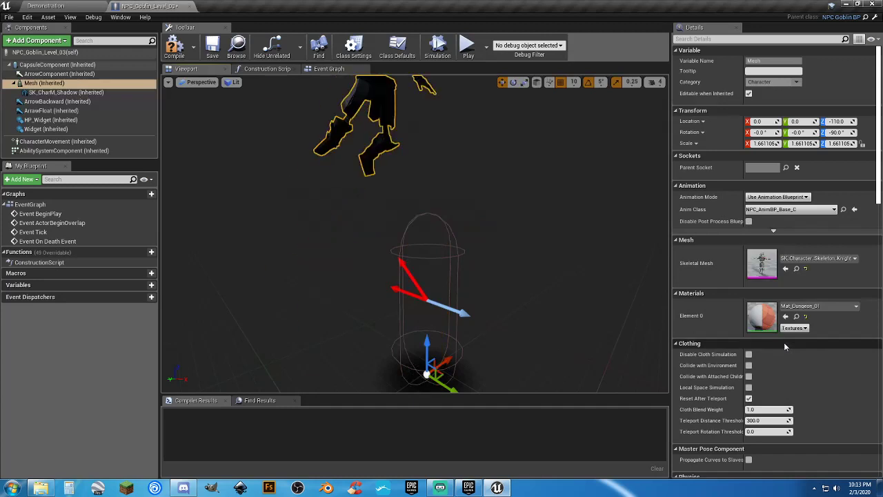
left_click(174, 46)
left_click(211, 47)
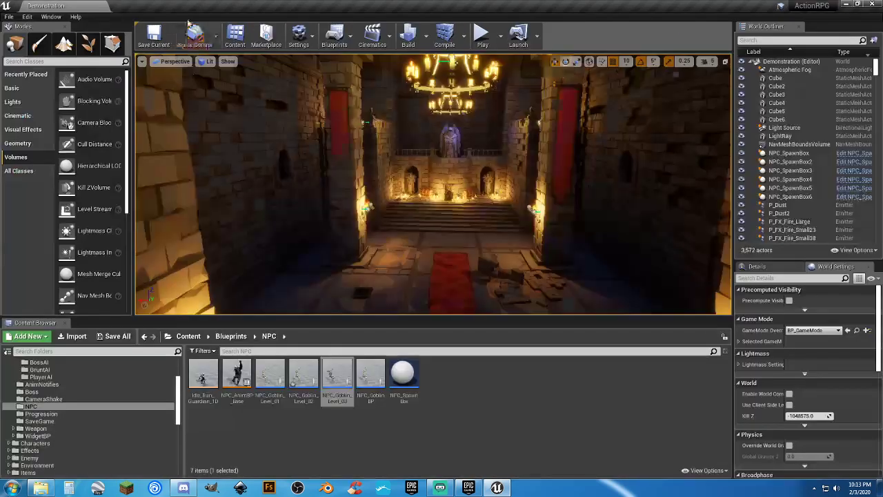
left_click(188, 6)
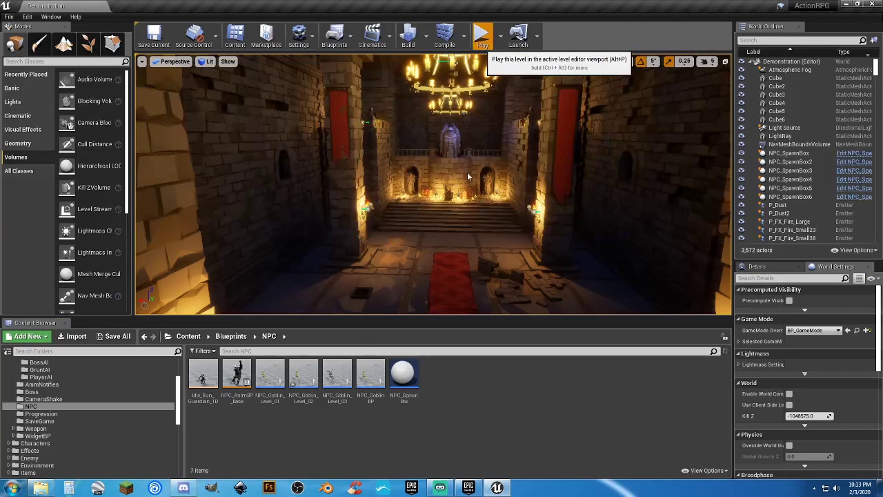
Step: Playtest the Demonstration level to check the replaced enemies, end the session and save all modified content
key("alt+p")
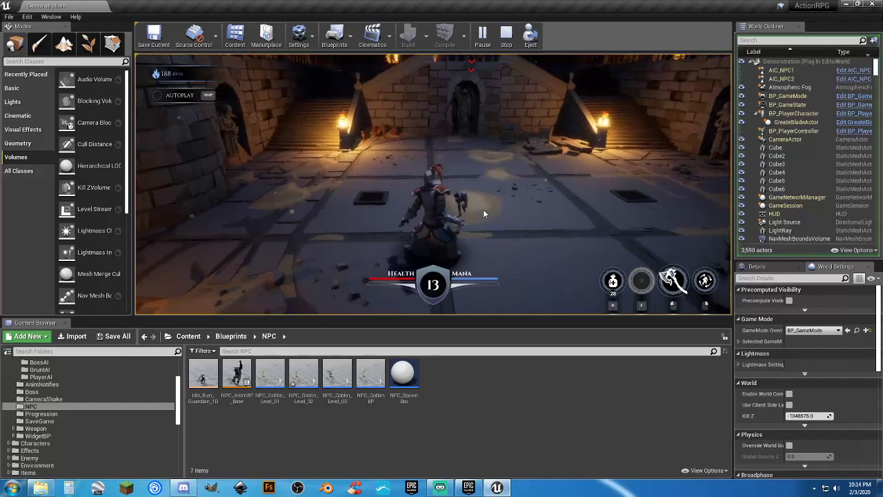
key("Escape")
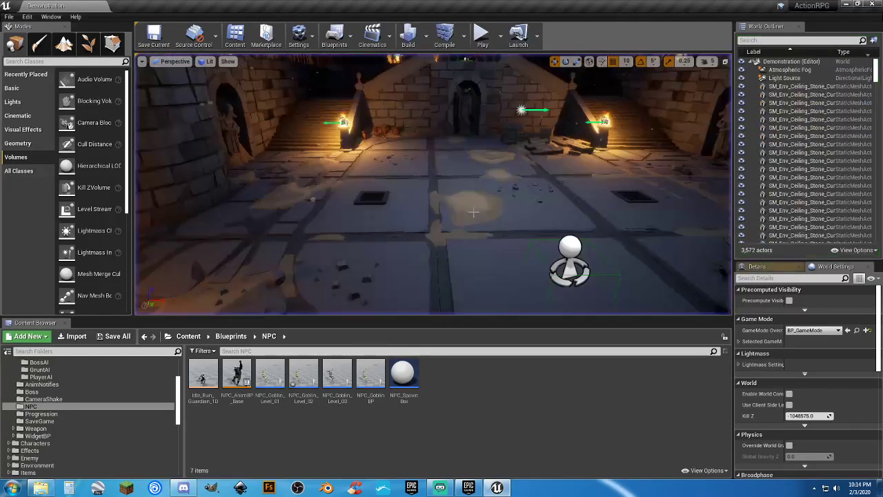
left_click(115, 336)
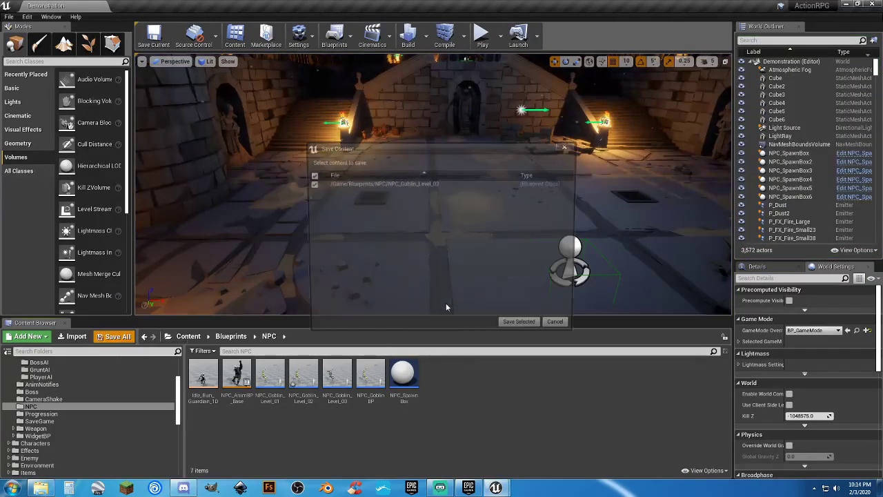
left_click(523, 328)
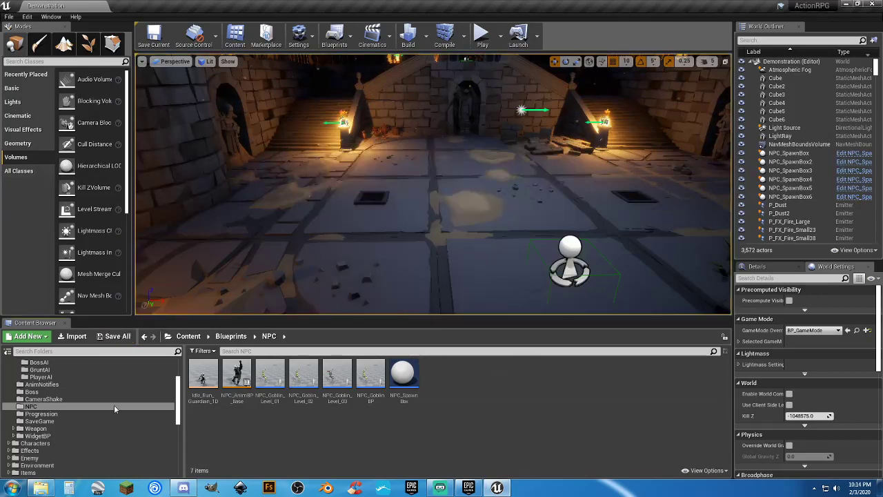
Step: Open TestMap from the Maps folder and run a short playtest of it
scroll(56, 438, "up", 3)
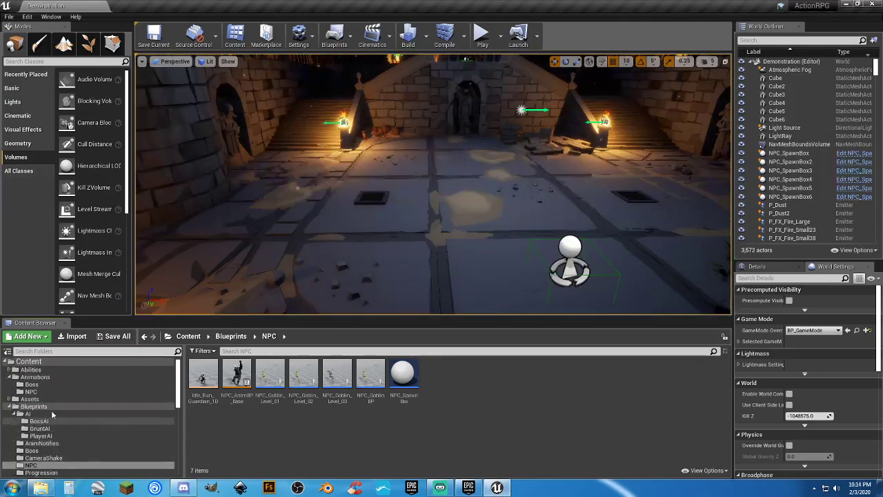
scroll(47, 398, "down", 5)
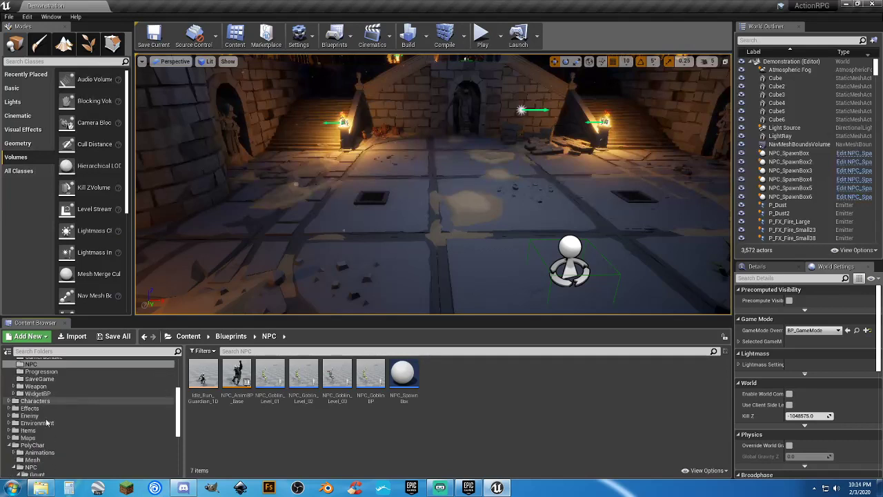
left_click(29, 437)
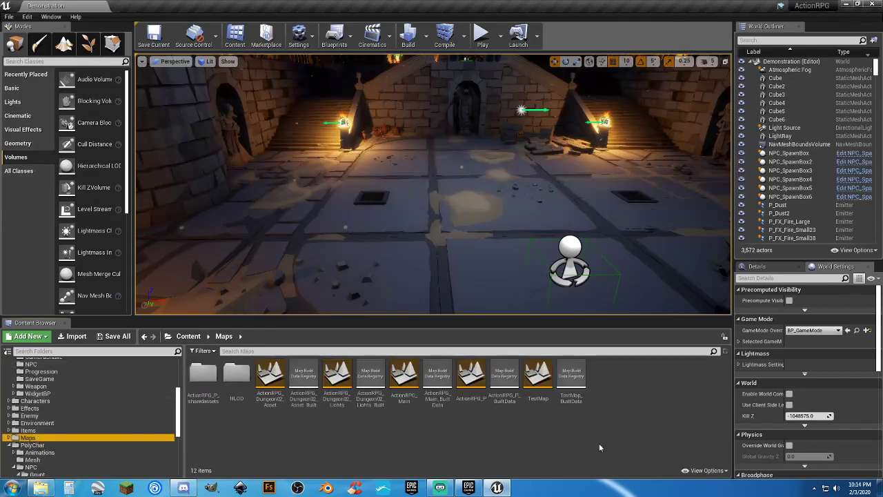
double_click(545, 402)
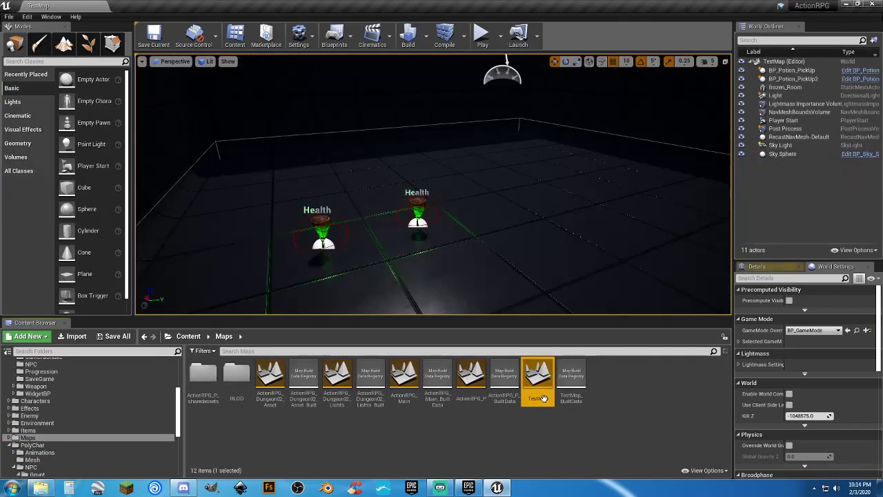
left_click(482, 35)
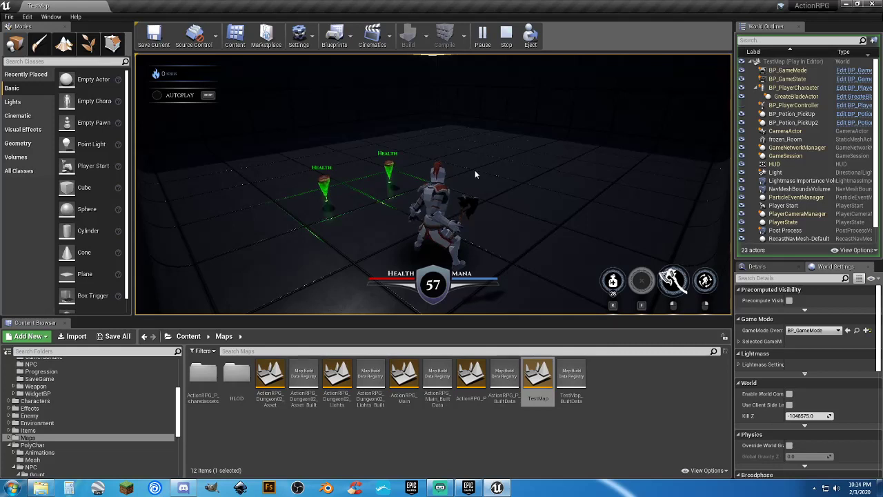
key("Escape")
Step: Look through the Blueprints AI folder and the Enemy_Gruntling_Guardian folder for enemy assets usable in TestMap
scroll(29, 409, "up", 2)
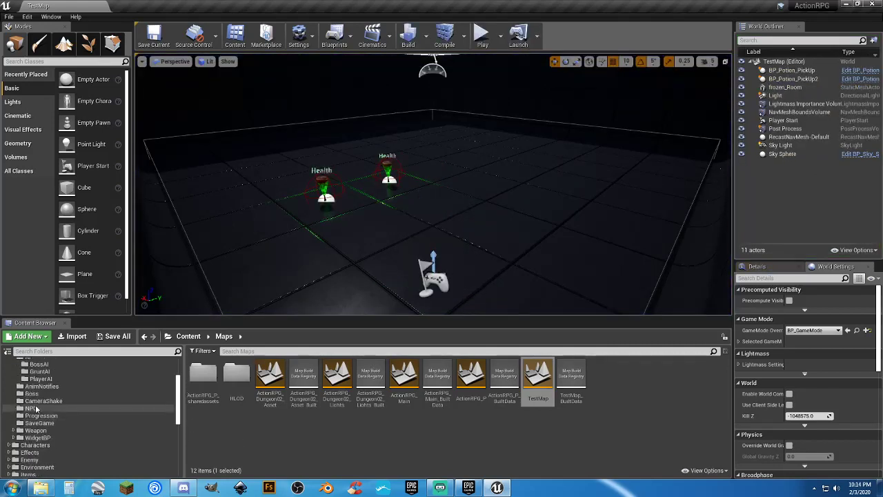
scroll(42, 408, "up", 1)
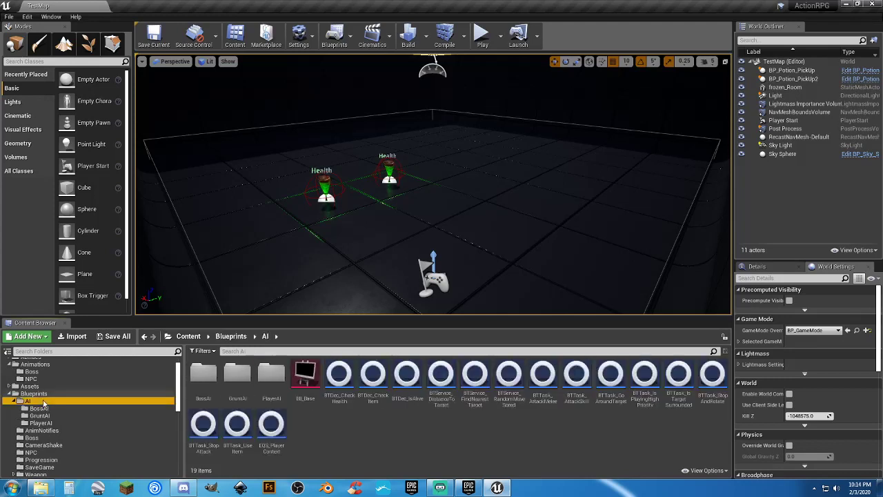
scroll(44, 402, "up", 1)
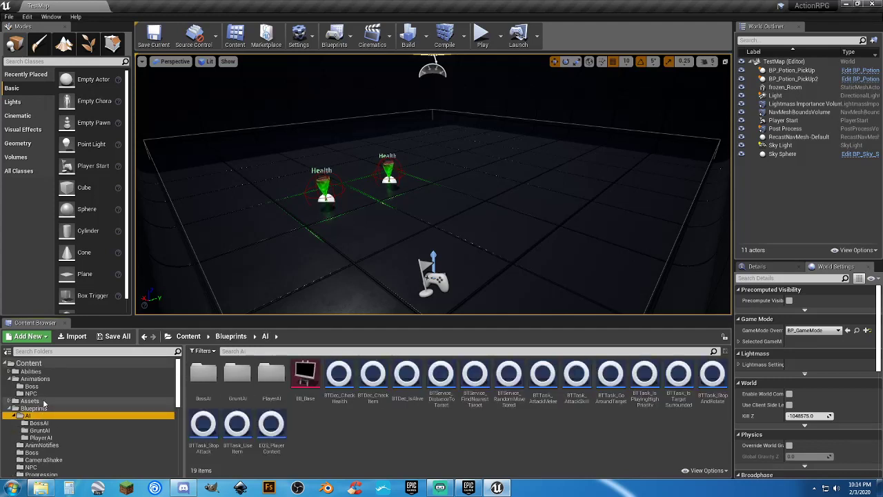
scroll(43, 396, "down", 3)
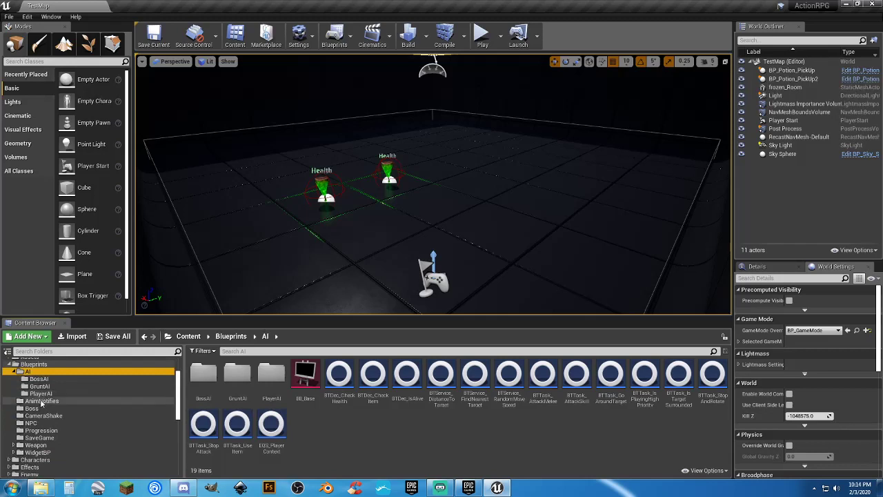
scroll(41, 402, "down", 3)
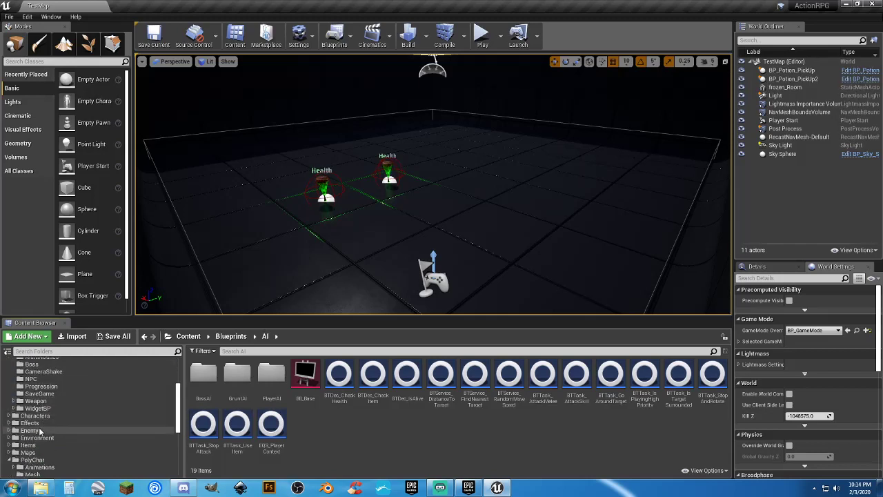
left_click(40, 430)
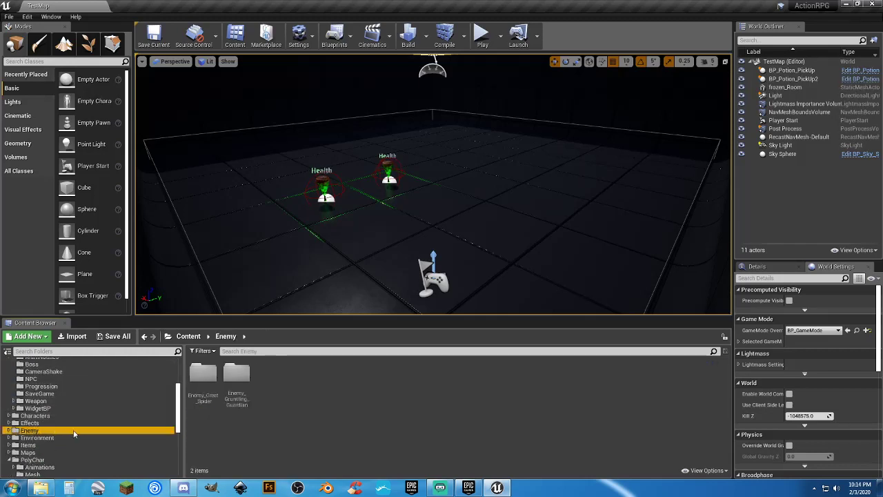
double_click(237, 412)
scroll(72, 434, "down", 3)
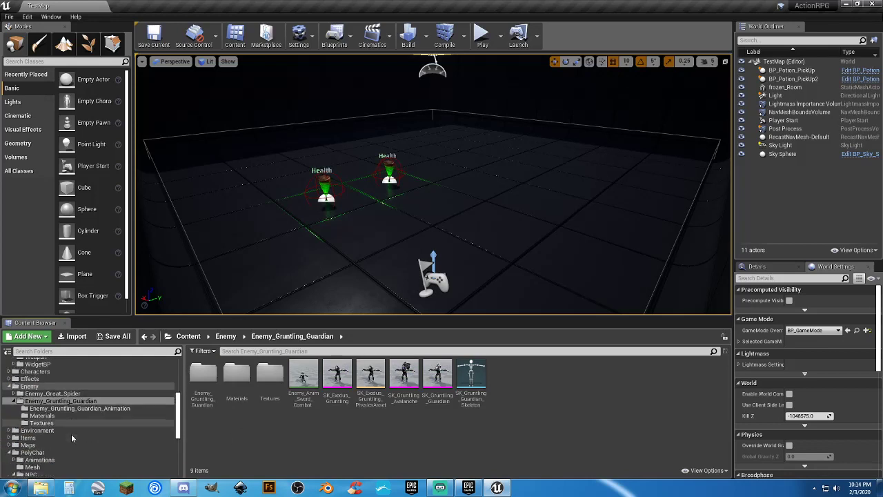
scroll(64, 432, "up", 1)
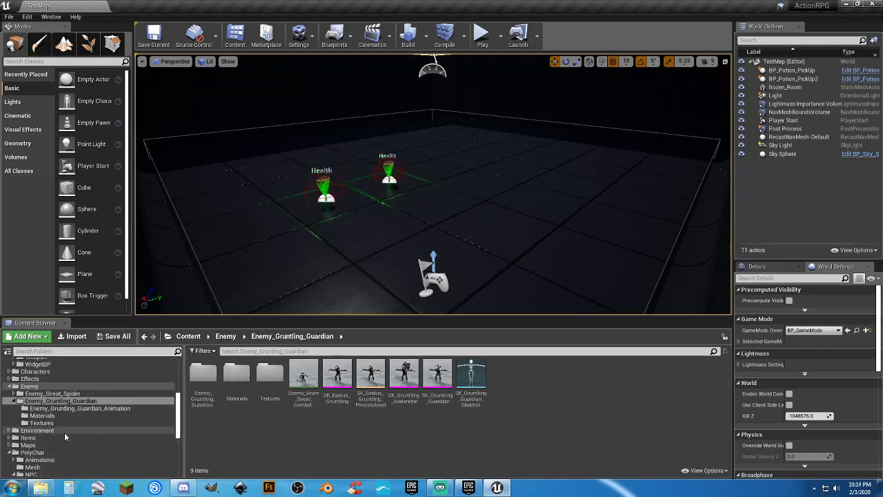
left_click(15, 401)
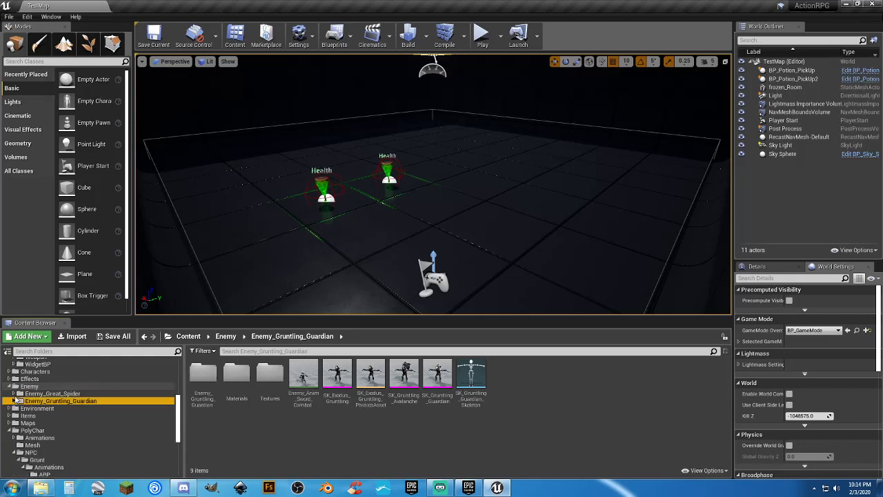
left_click(9, 386)
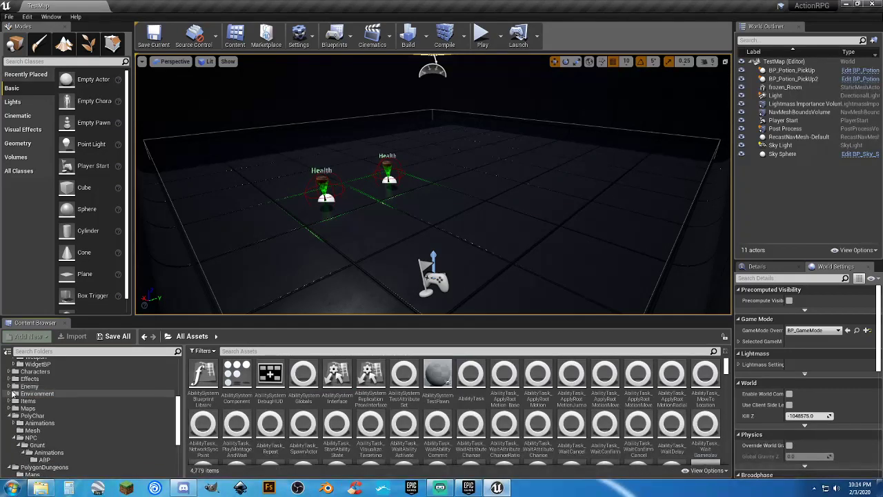
Step: Place an NPC_SpawnBox from the Blueprints NPC folder on the far floor of TestMap and playtest the spawned enemies
scroll(28, 407, "up", 4)
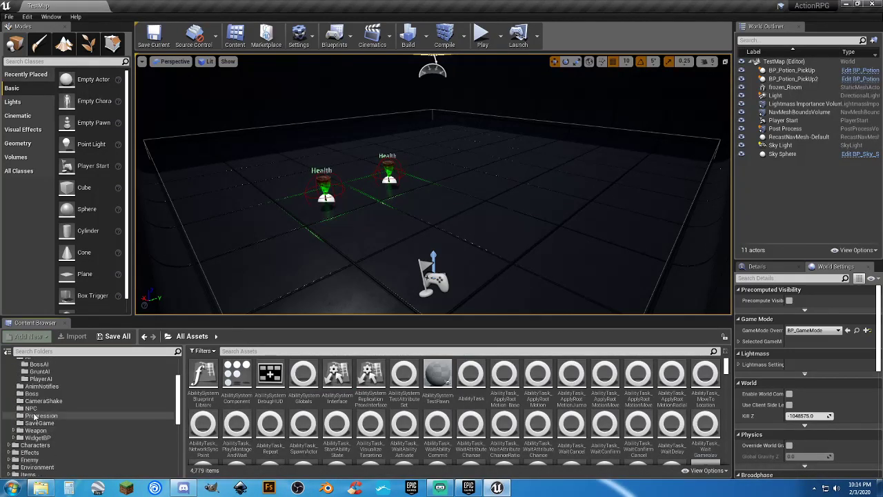
left_click(33, 408)
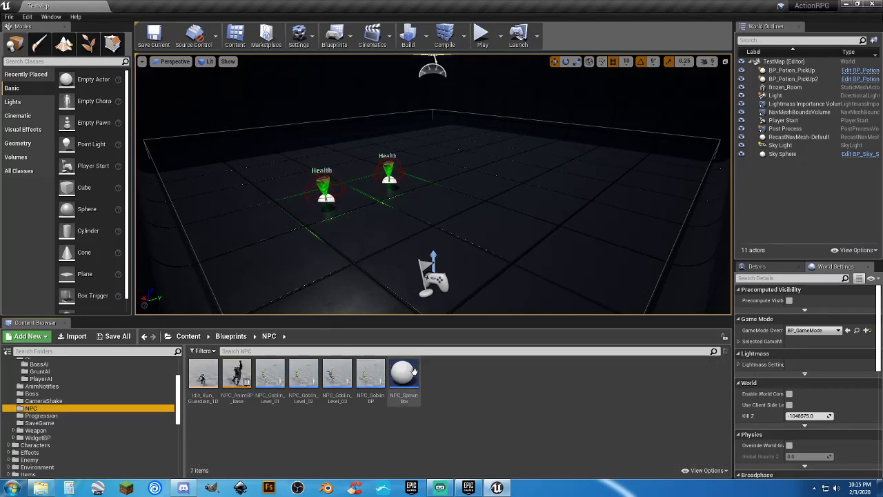
left_click_drag(412, 371, 431, 224)
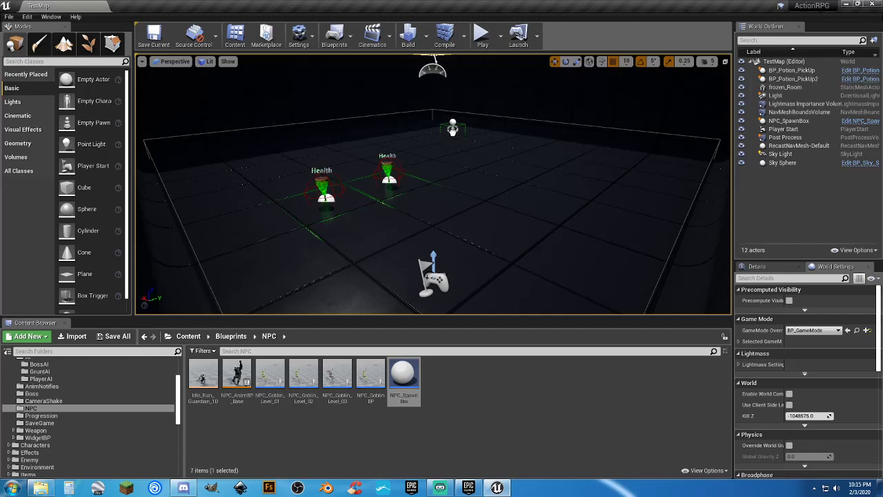
left_click(482, 35)
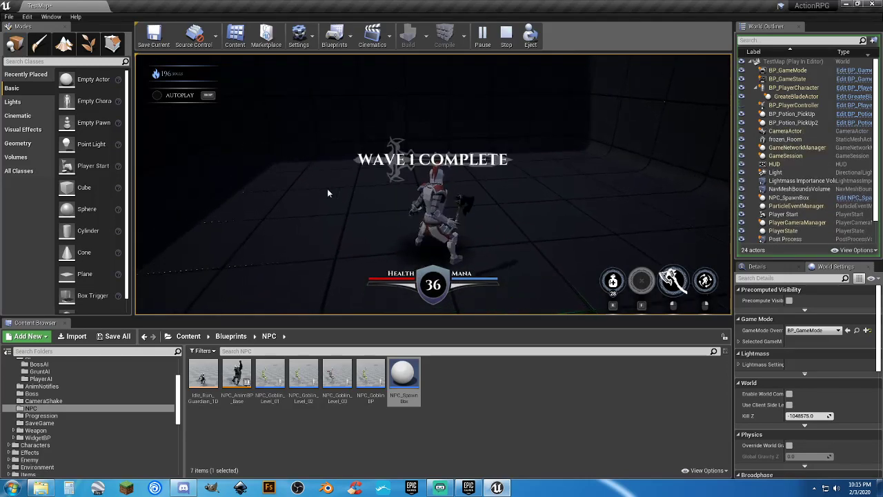
key("Escape")
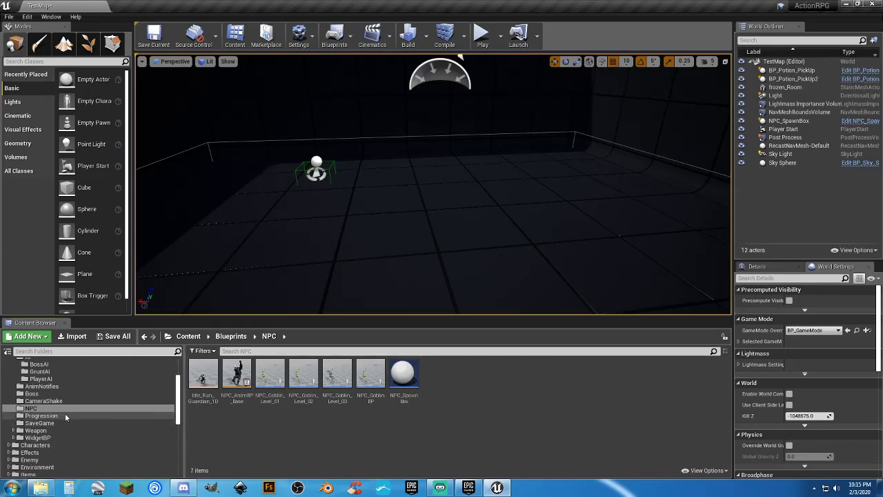
Step: Open the SK_Gruntling_Guardian_Skeleton asset from the Enemy_Gruntling_Guardian folder
scroll(60, 401, "up", 1)
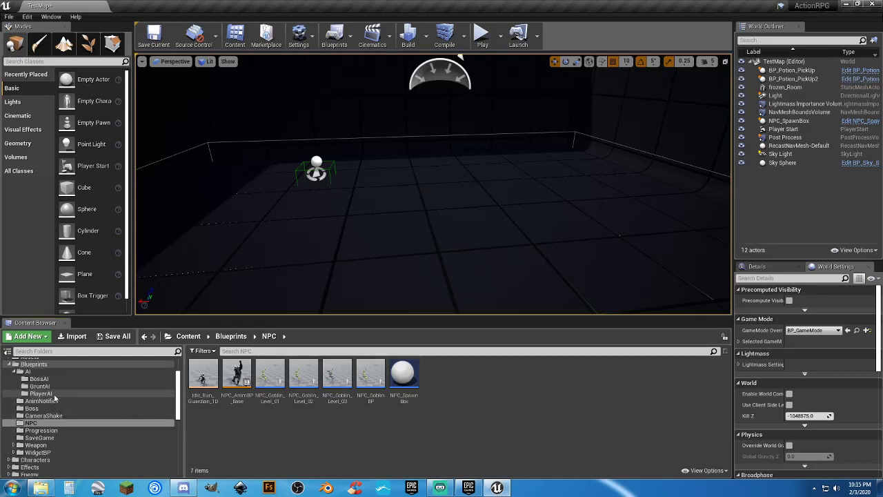
left_click(41, 394)
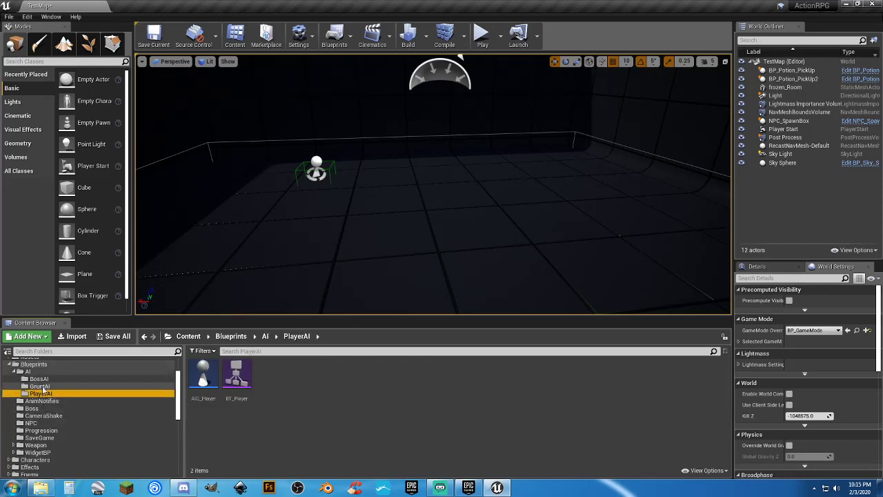
scroll(41, 432, "down", 3)
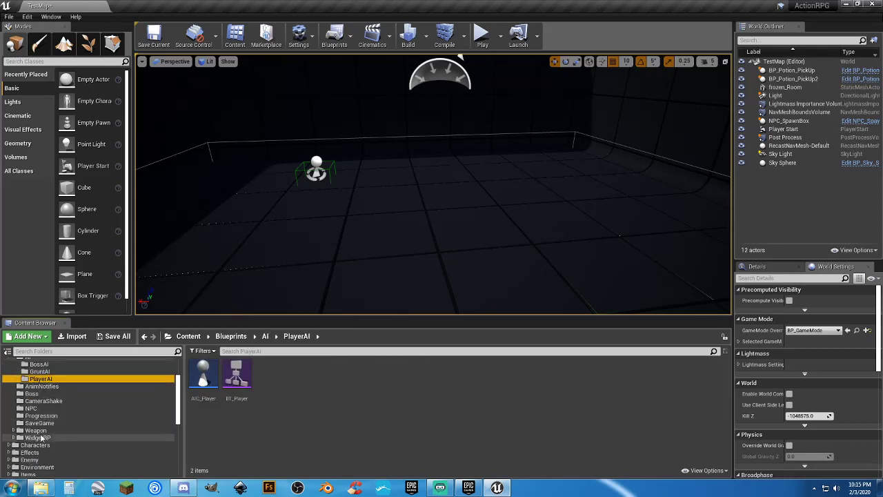
left_click(28, 429)
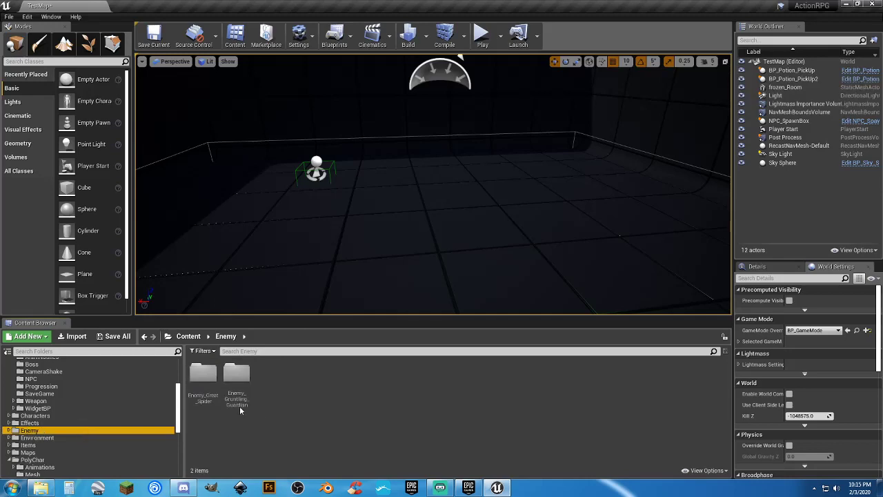
double_click(236, 384)
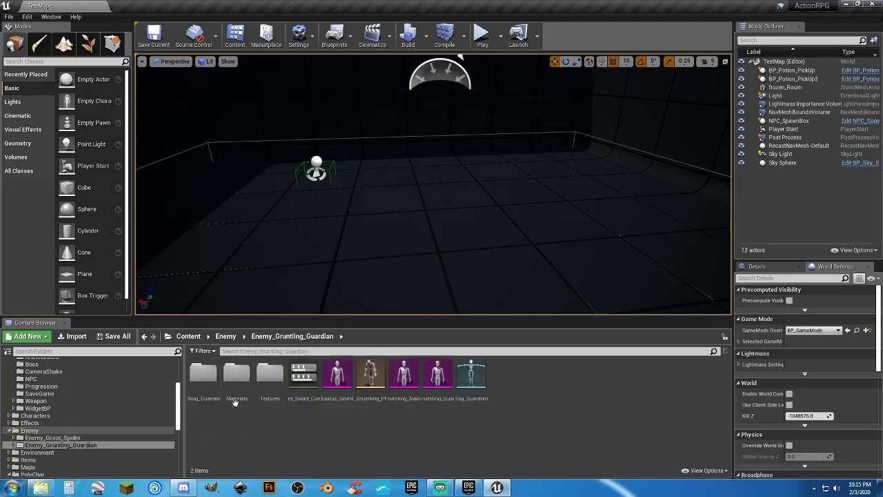
double_click(473, 405)
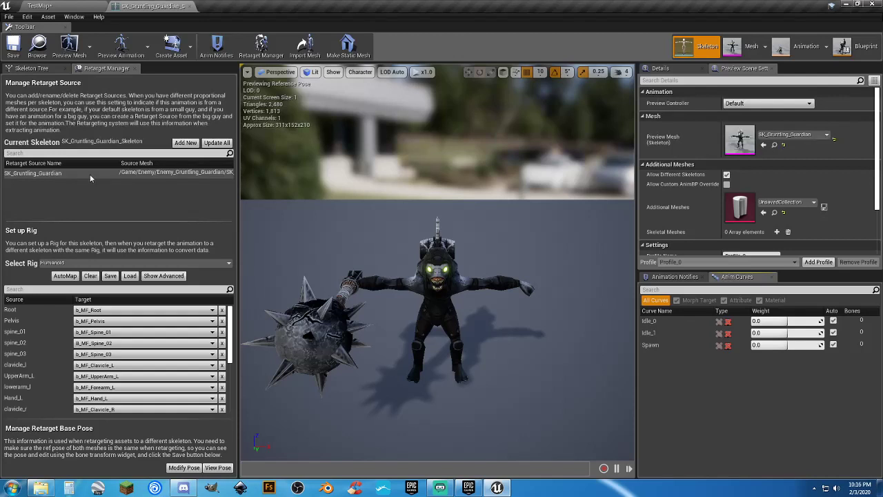
Step: Copy the Weapon_H socket under the b_MF_Weapon_R bone in the guardian's skeleton tree
left_click(169, 176)
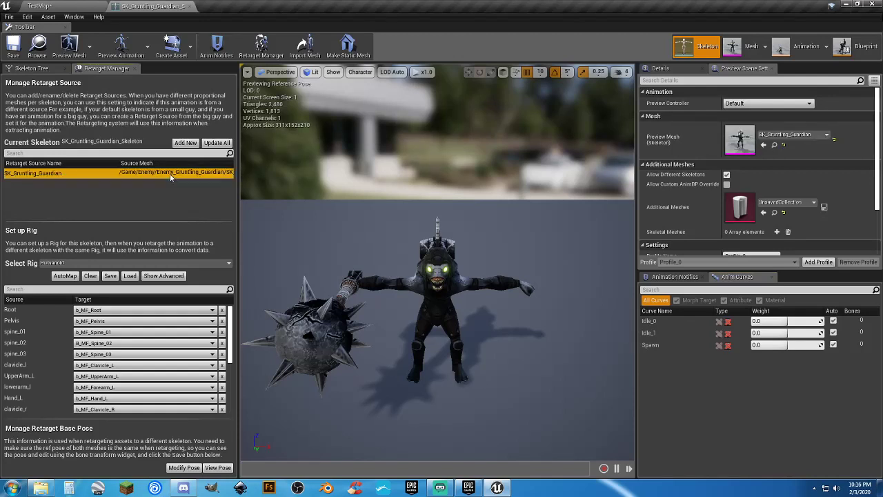
left_click(49, 70)
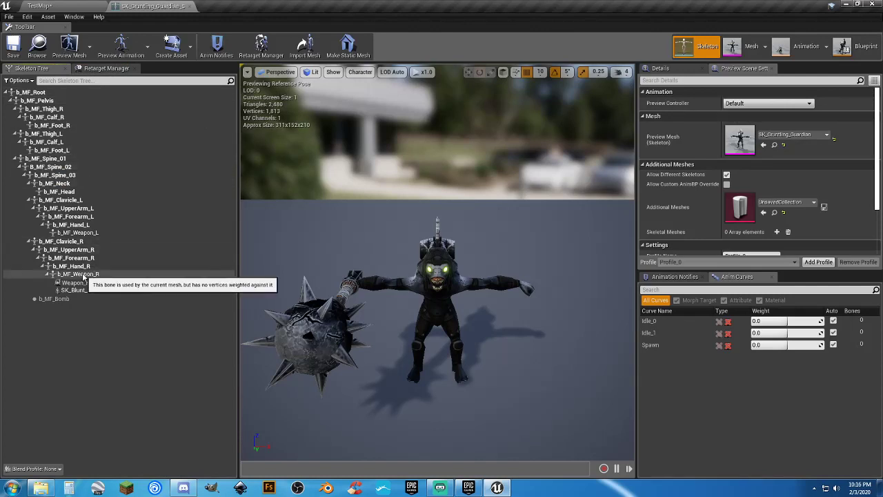
left_click(84, 275)
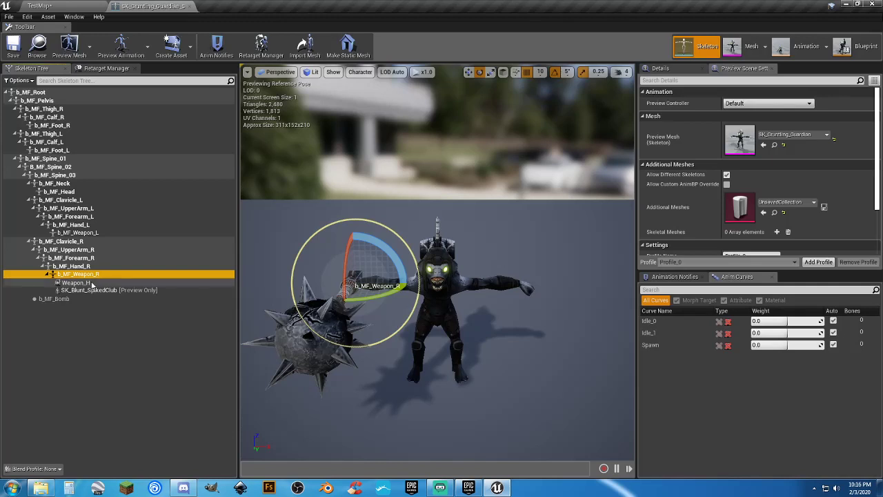
left_click(130, 283)
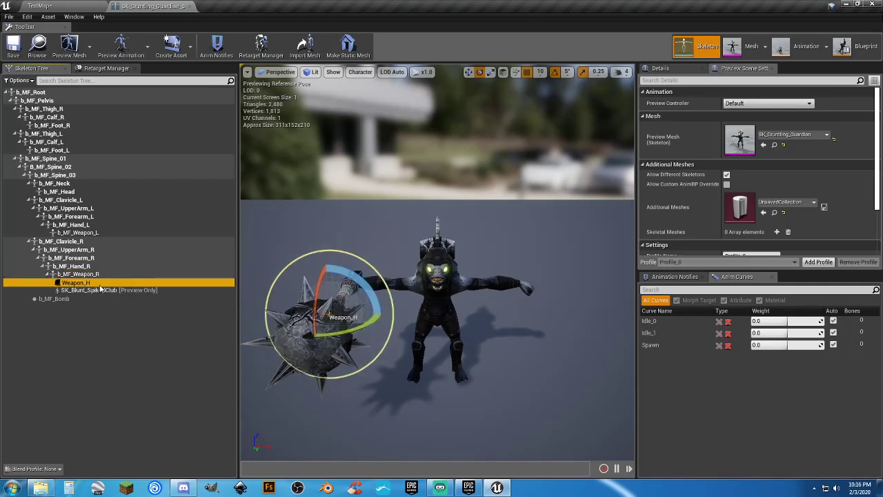
right_click(98, 284)
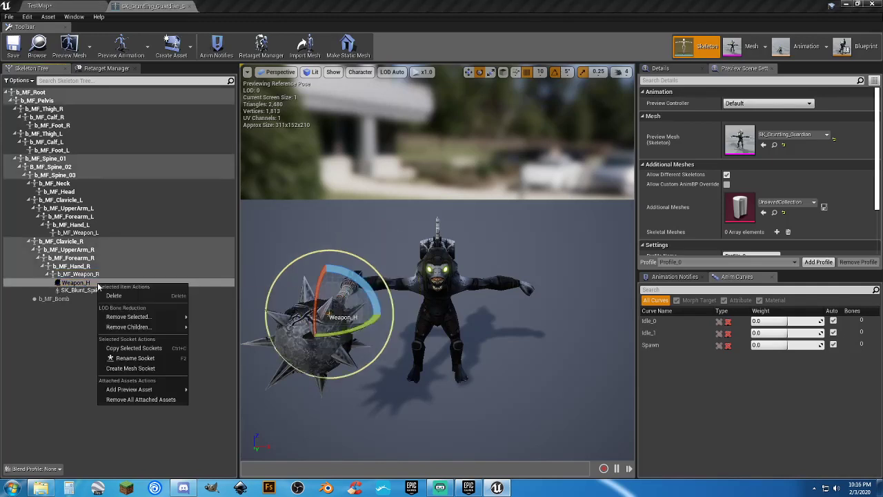
left_click(147, 348)
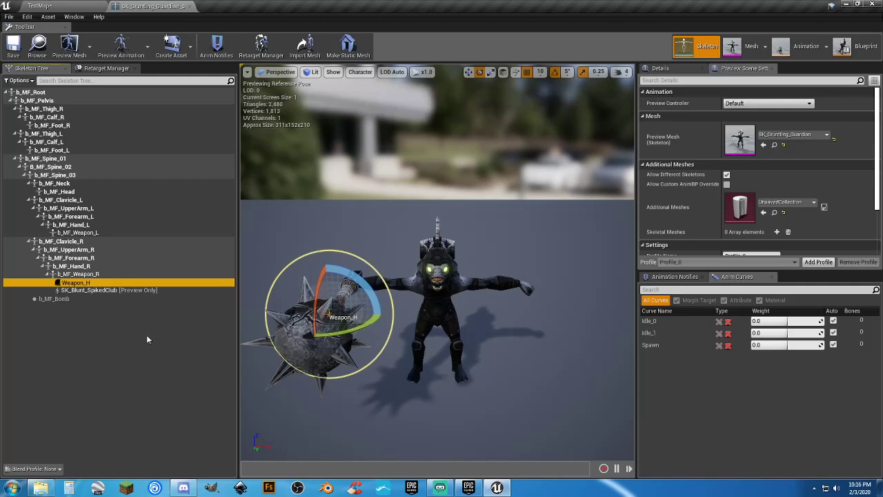
Step: Return to the TestMap editor and open the SK_Polygon skeleton from the PolyChar Mesh folder
left_click(73, 6)
scroll(77, 389, "down", 5)
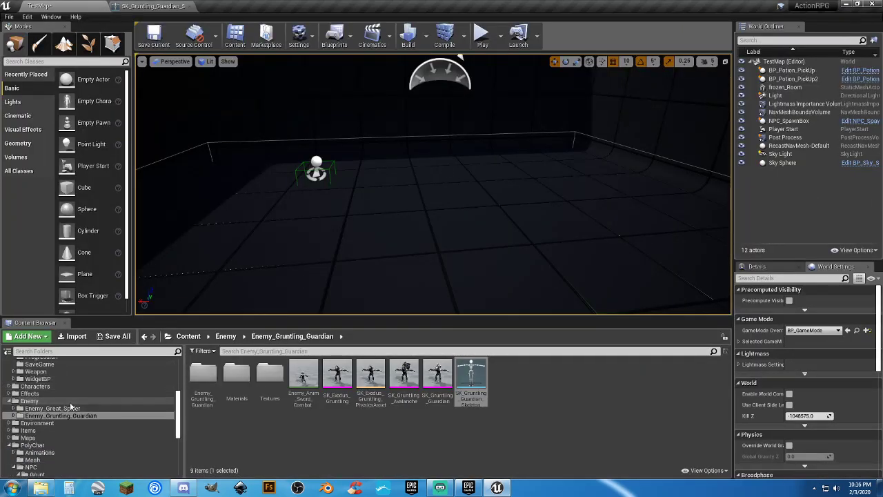
scroll(70, 401, "down", 3)
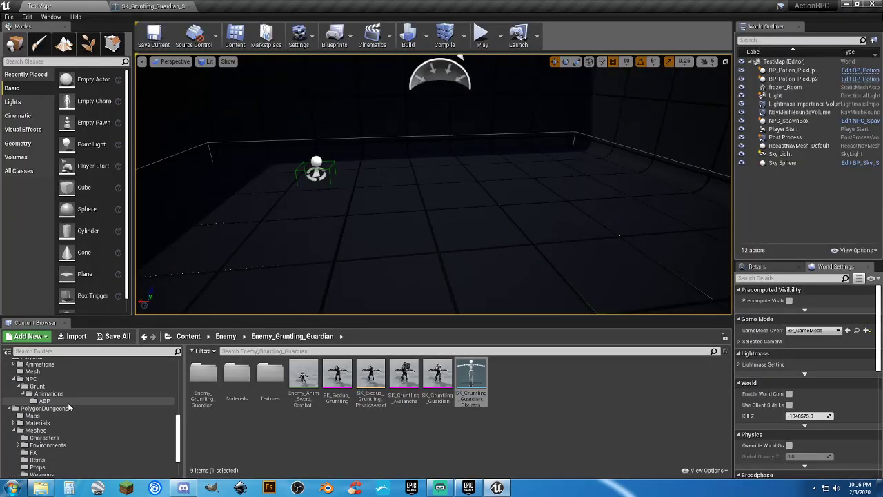
scroll(68, 402, "down", 1)
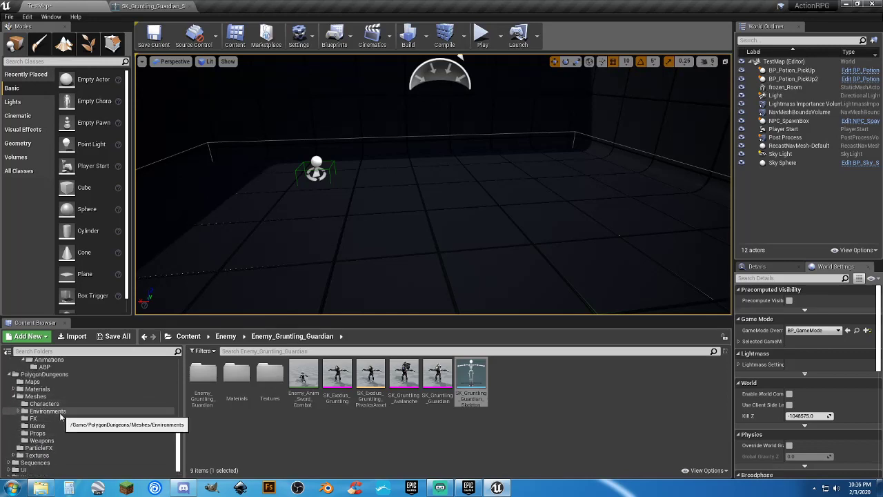
scroll(38, 414, "up", 5)
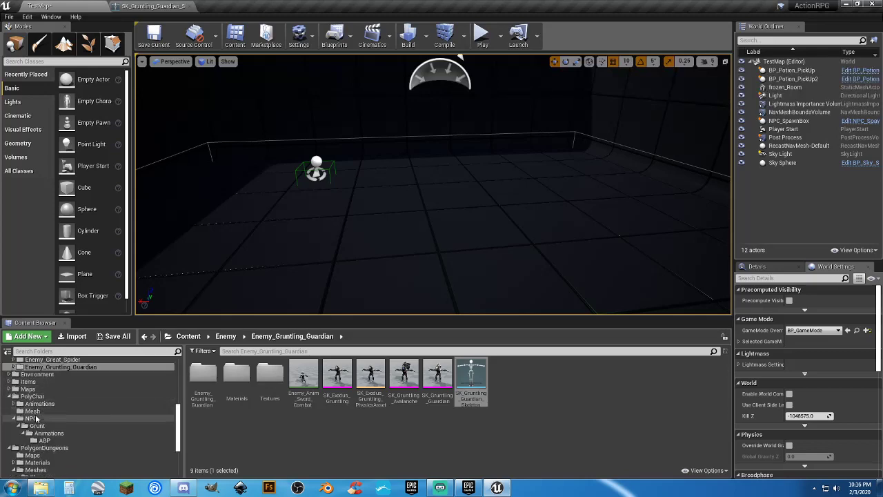
left_click(33, 411)
double_click(205, 383)
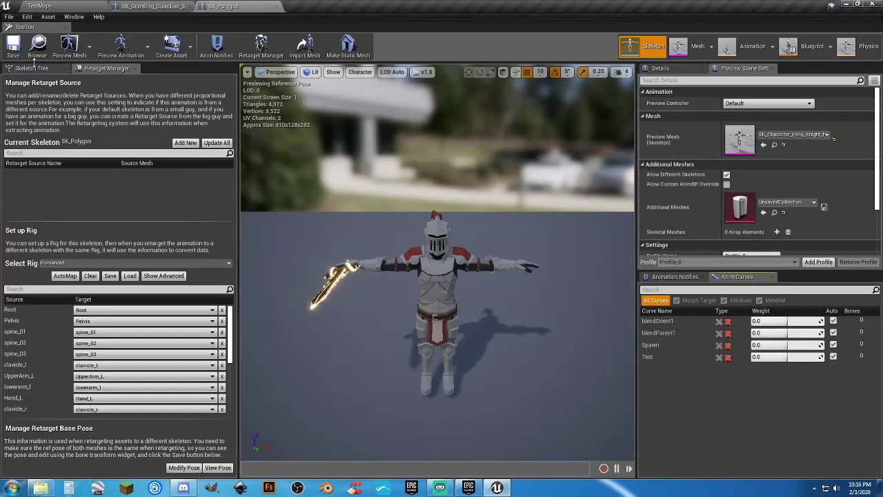
Step: Paste the copied Weapon_H socket into the SK_Polygon skeleton tree with the Root bone selected, and find it in the tree
left_click(31, 68)
left_click(28, 93)
right_click(31, 93)
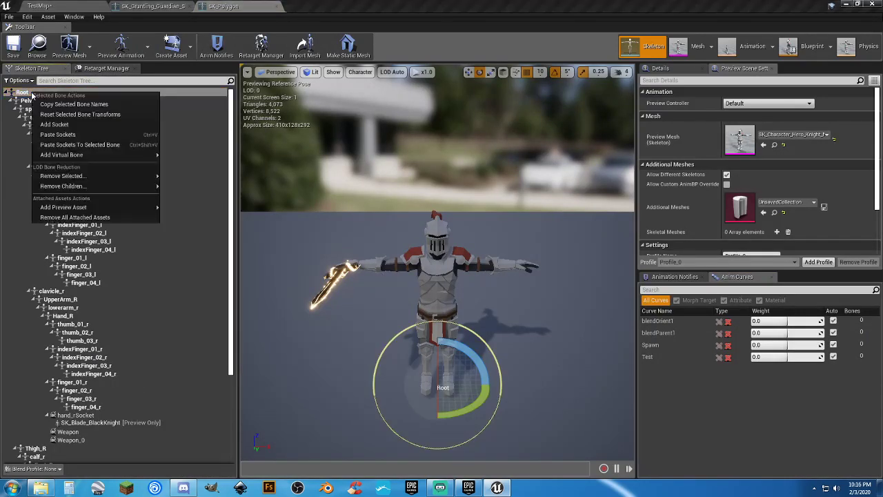
left_click(107, 134)
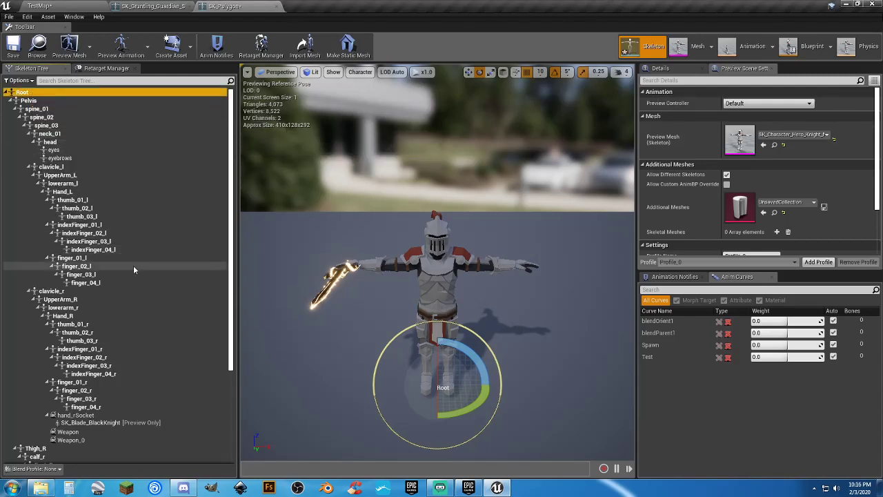
scroll(133, 267, "down", 1)
scroll(133, 269, "down", 5)
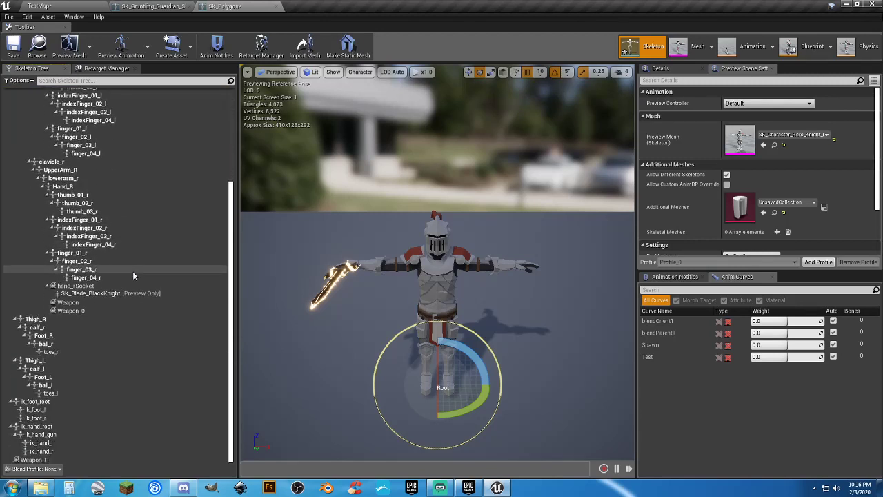
Step: Compare the Weapon_H socket with the guardian's skeleton tree, and delete it from the SK_Polygon skeleton tree
scroll(133, 275, "up", 6)
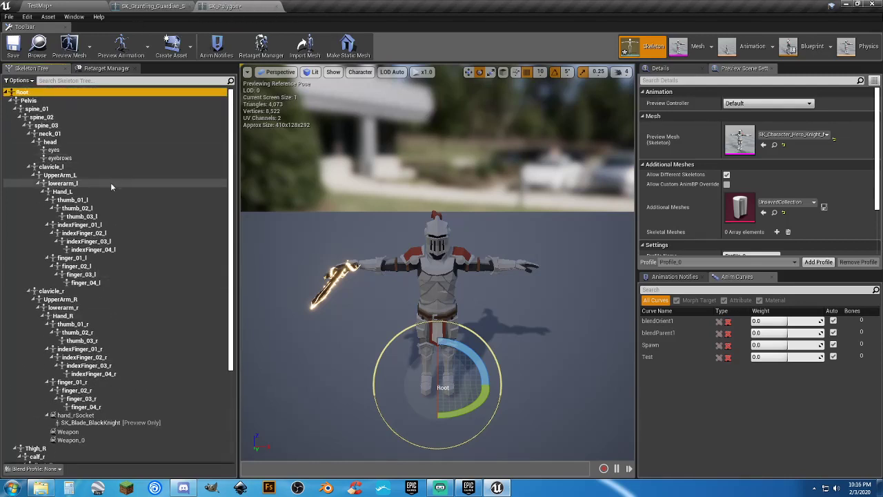
scroll(111, 184, "down", 5)
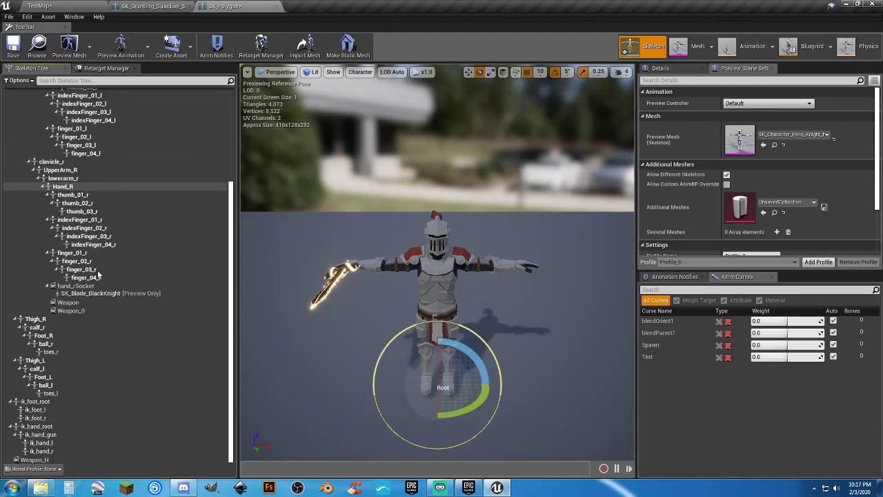
left_click(33, 459)
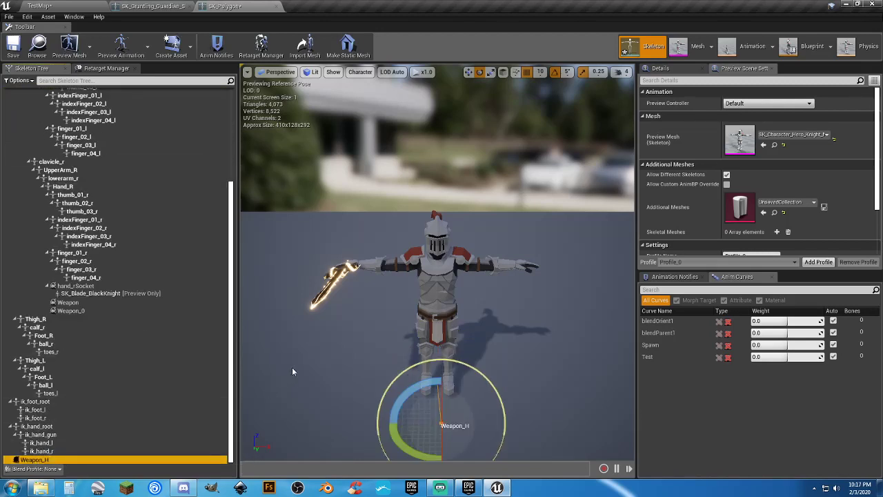
left_click(155, 6)
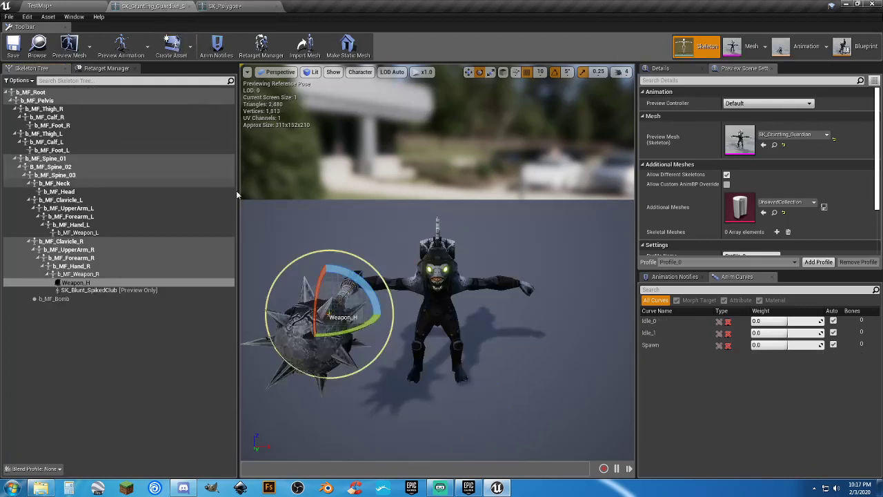
left_click(228, 6)
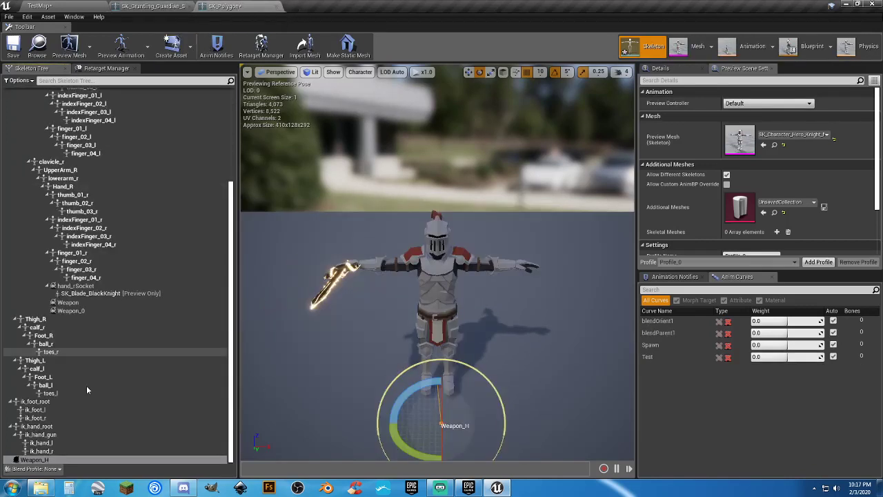
left_click(60, 459)
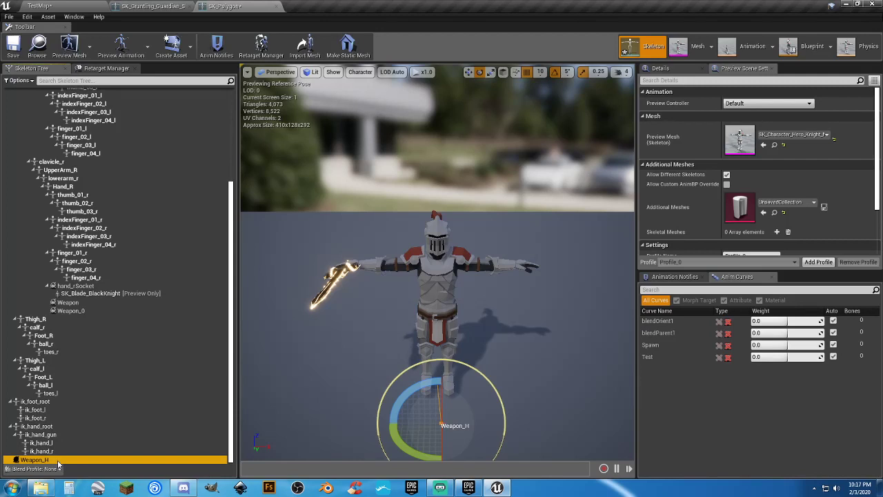
key("Delete")
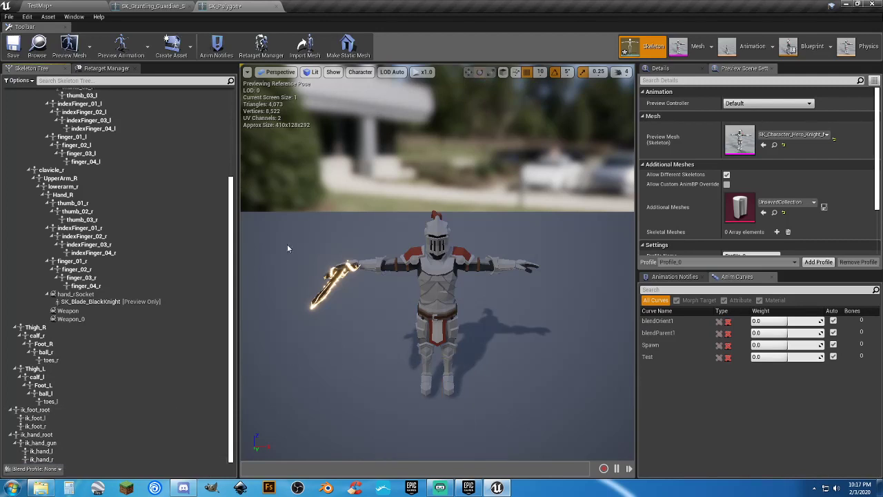
Step: Examine the Weapon_H socket and its spiked club preview on the guardian skeleton from the side
left_click(153, 7)
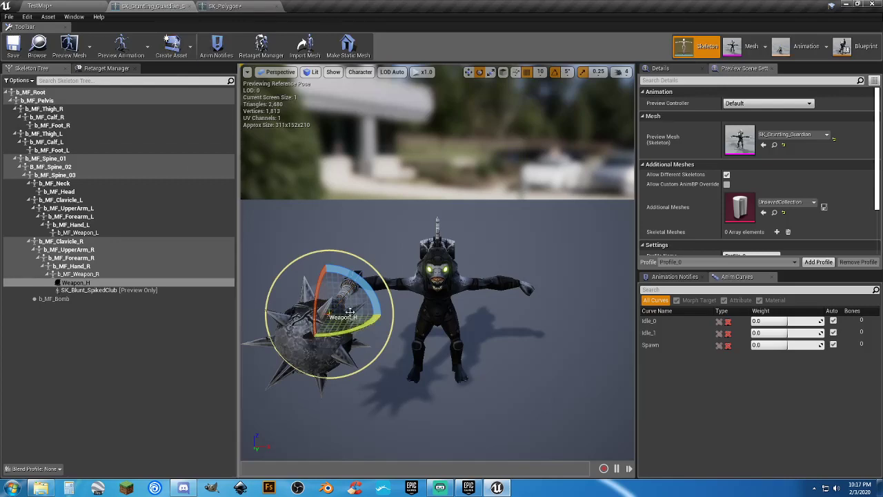
left_click_drag(350, 313, 356, 316)
left_click_drag(435, 373, 572, 358)
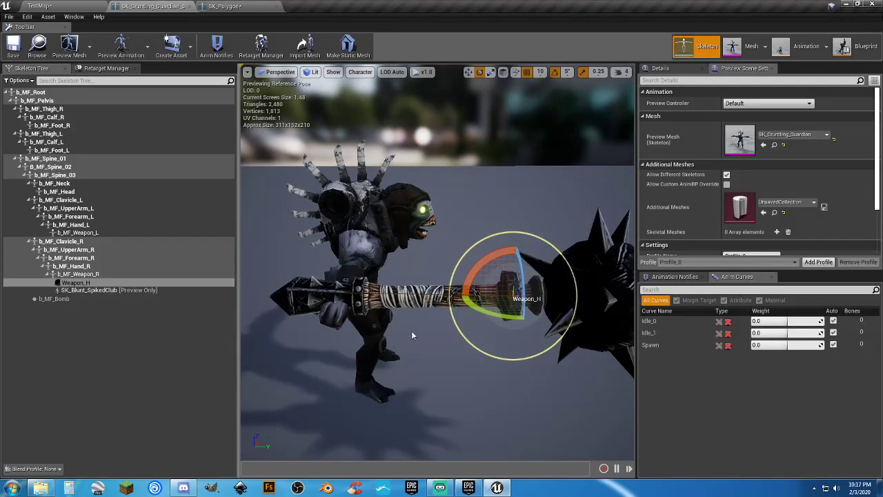
mouse_move(412, 335)
left_mouse_down()
mouse_move(469, 331)
mouse_move(413, 338)
left_mouse_up()
left_click(93, 290)
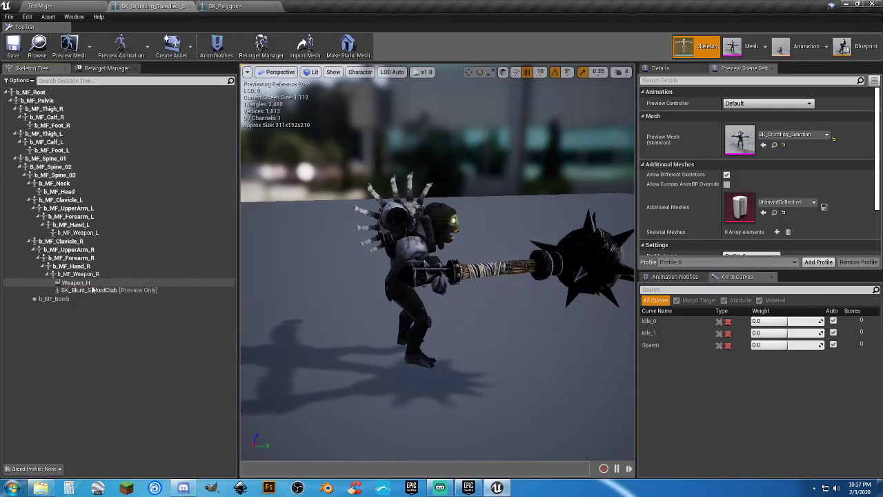
left_click(92, 283)
left_click(93, 290)
left_click(92, 284)
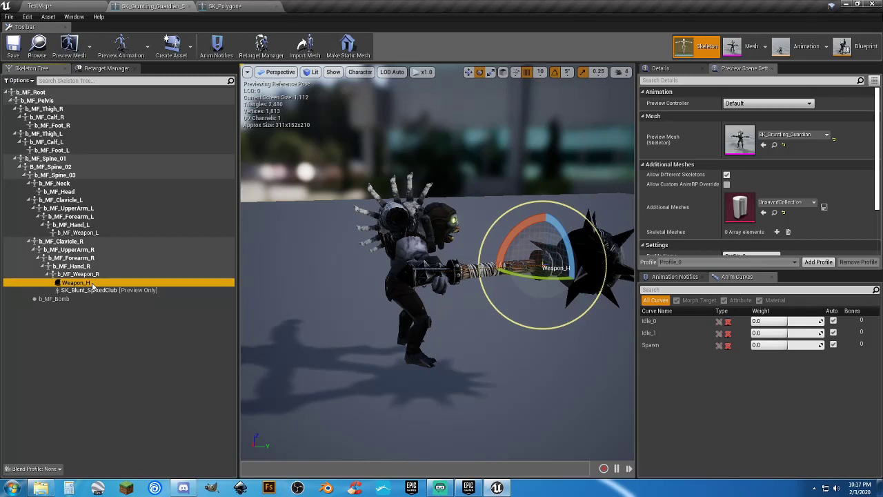
Step: Copy the bone name of b_MF_Weapon_R from the guardian's skeleton tree
left_click(97, 274)
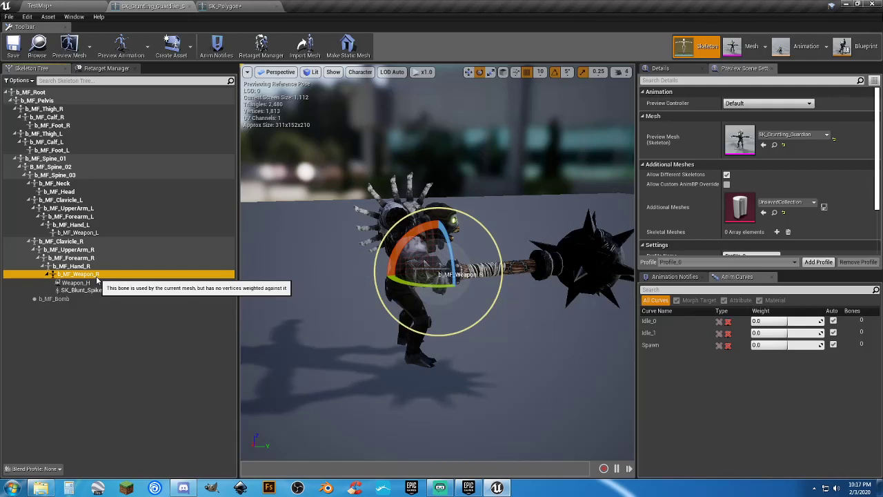
right_click(97, 274)
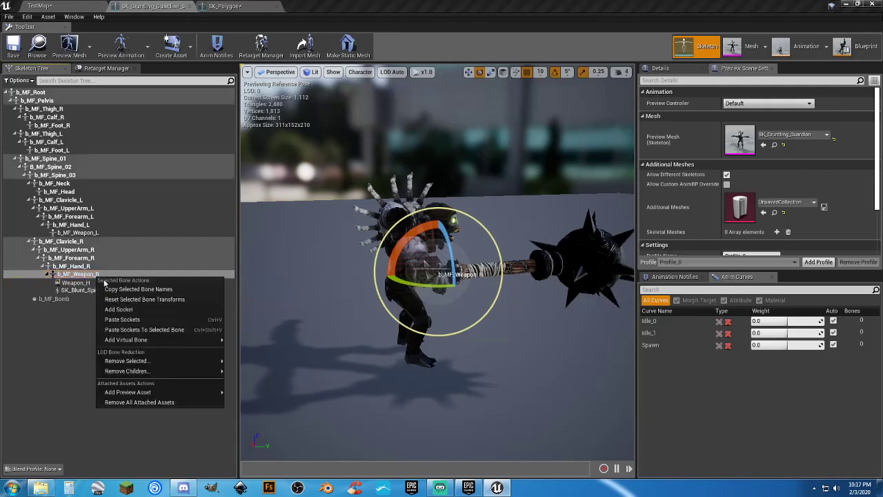
left_click(119, 289)
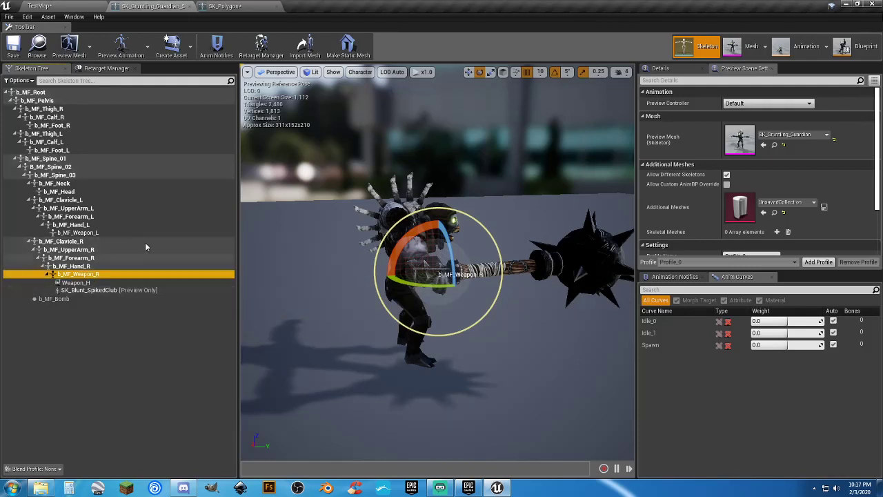
Step: Try to paste the copied item as a socket onto the Root bone of the SK_Polygon skeleton
left_click(248, 8)
scroll(121, 151, "up", 5)
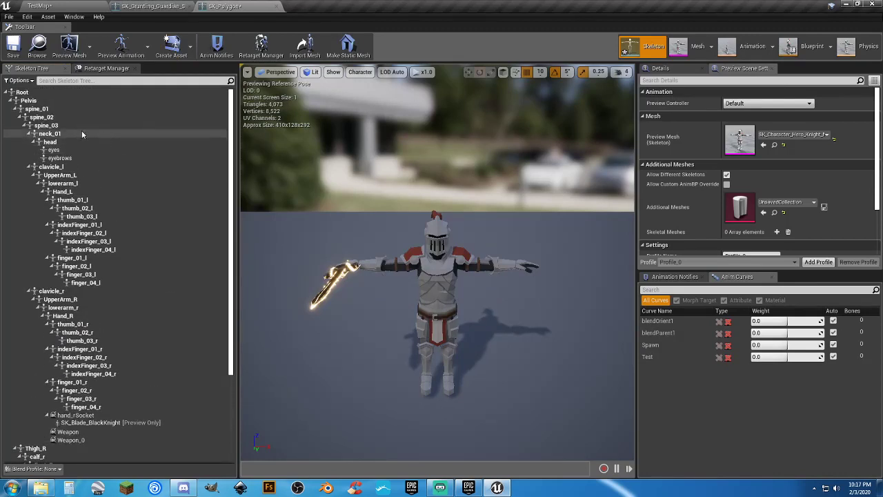
left_click(27, 91)
right_click(35, 93)
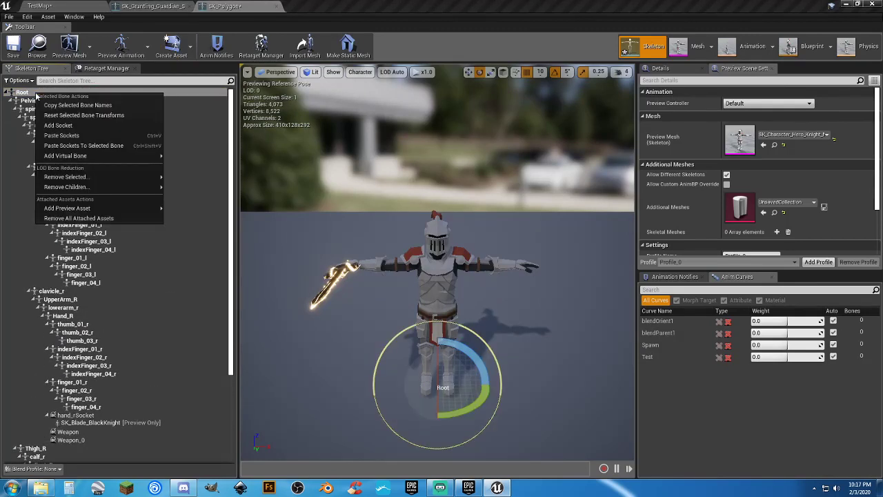
left_click(88, 142)
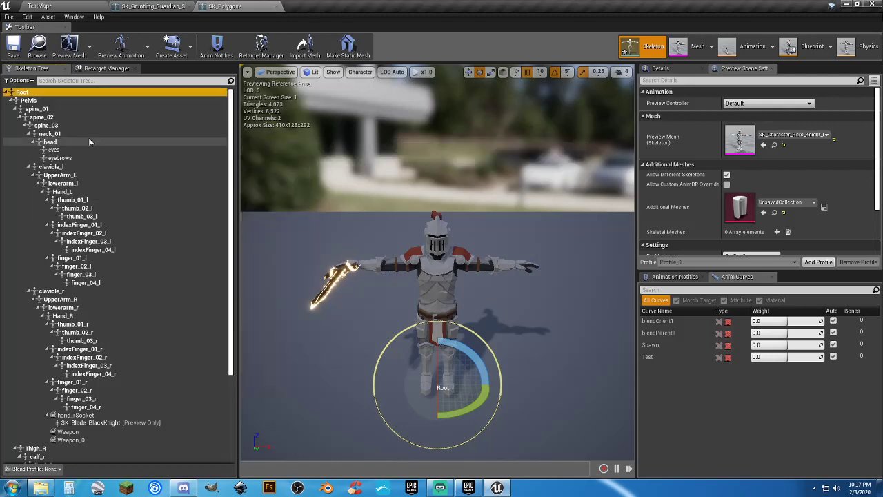
scroll(140, 236, "down", 3)
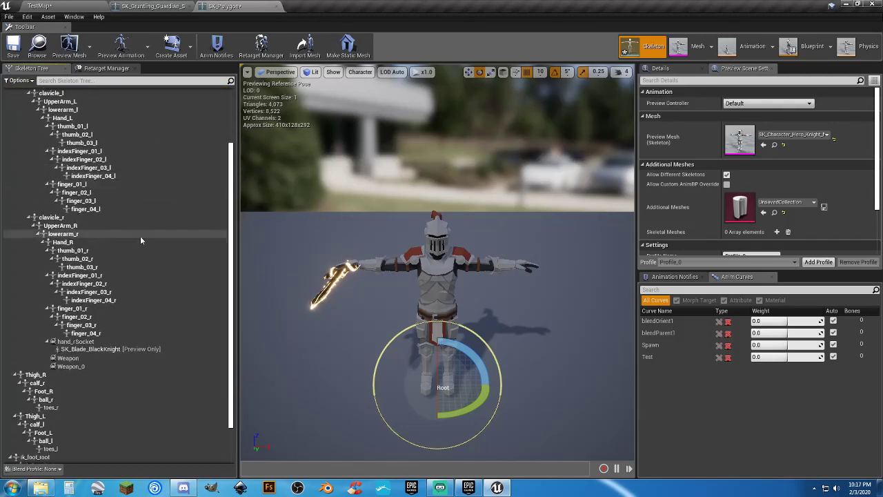
Step: Examine the hand_rSocket, Weapon and Weapon_0 sockets under SK_Polygon's Hand_R bone and compare them with the guardian's skeleton tree
left_click(75, 342)
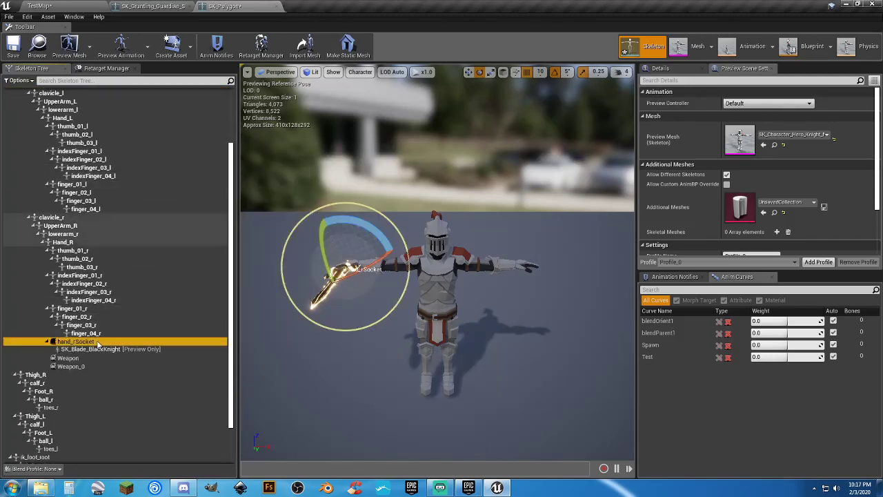
scroll(104, 352, "down", 2)
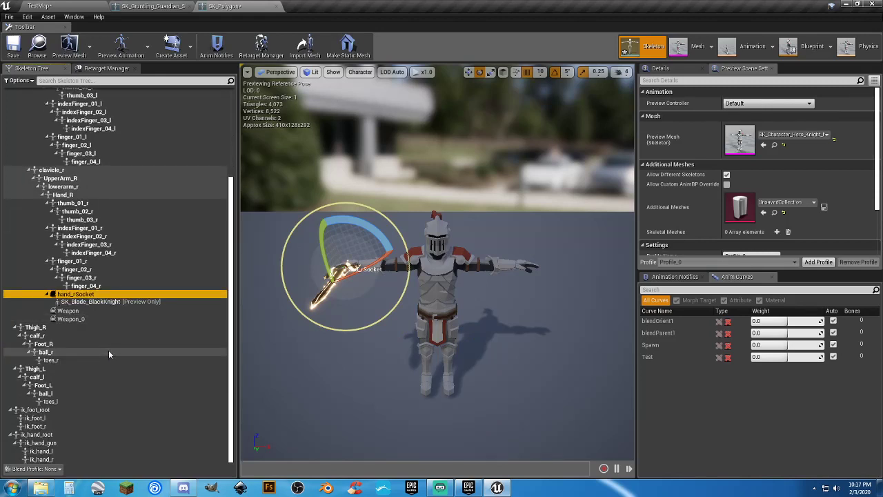
left_click(154, 6)
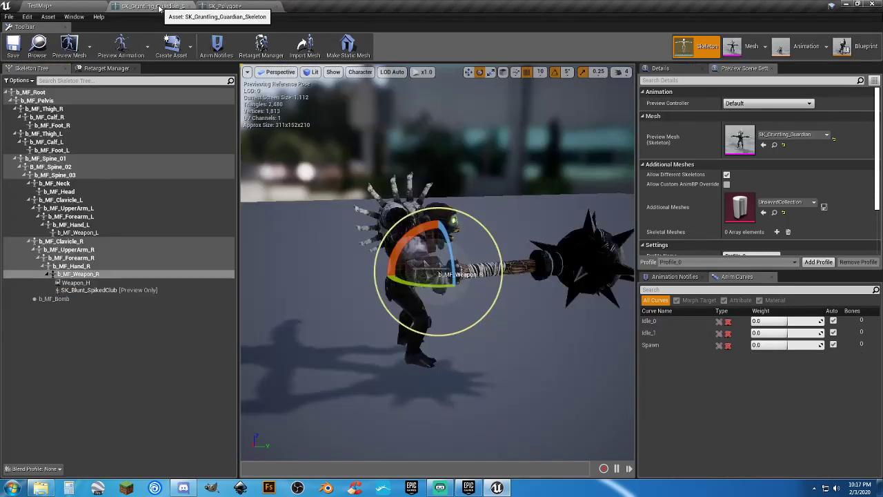
left_click(215, 7)
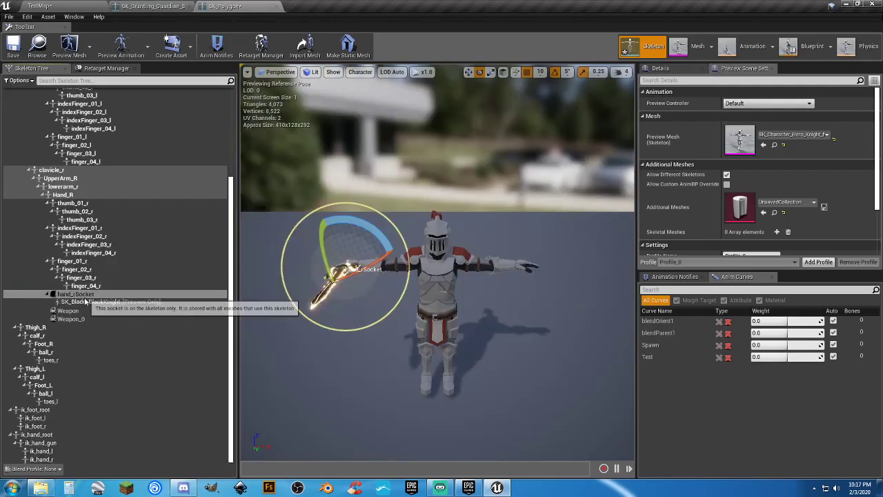
scroll(119, 308, "up", 4)
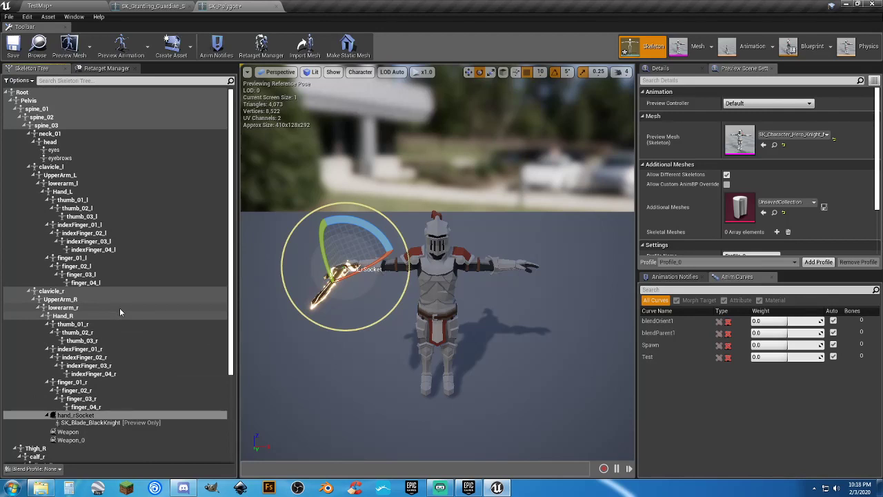
scroll(119, 308, "down", 2)
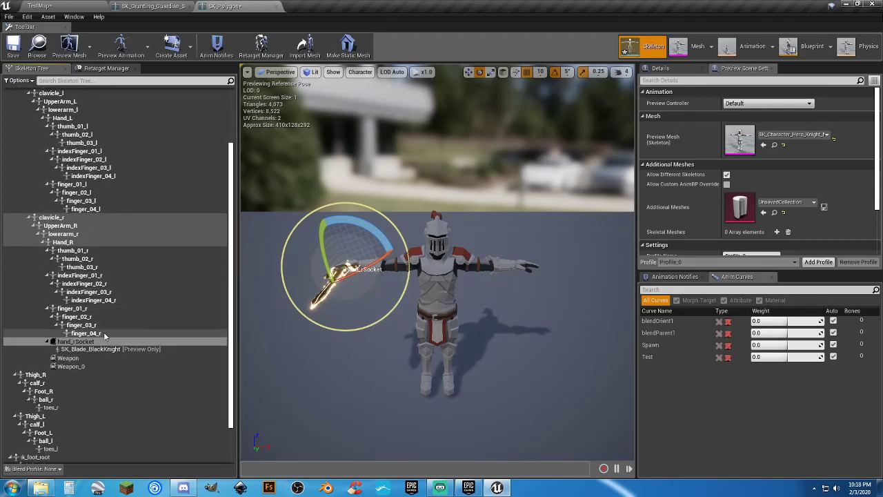
scroll(96, 375, "down", 2)
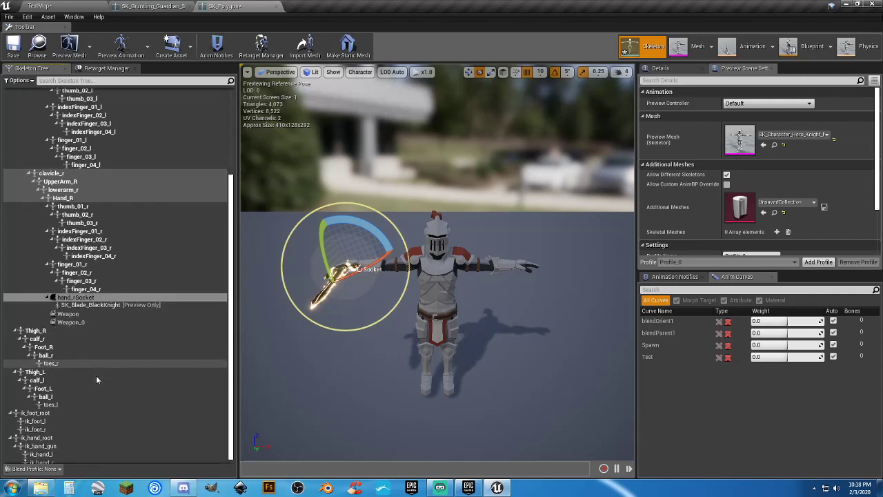
scroll(99, 369, "up", 1)
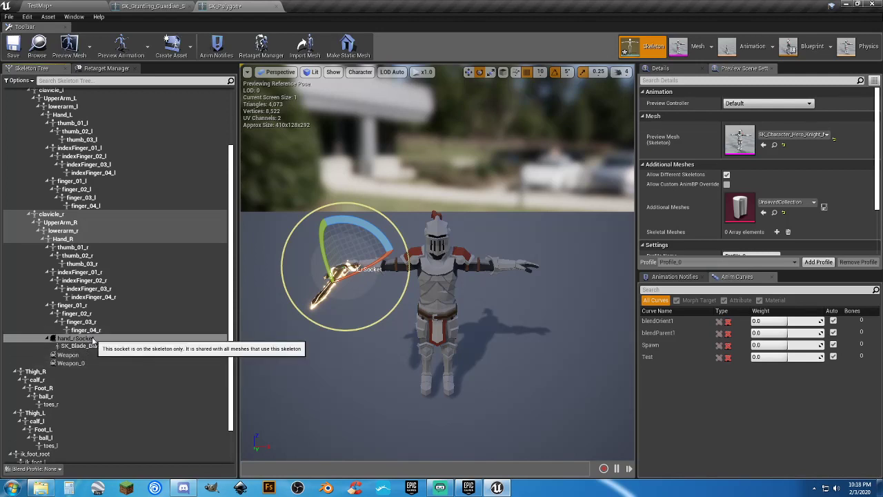
left_click(69, 355)
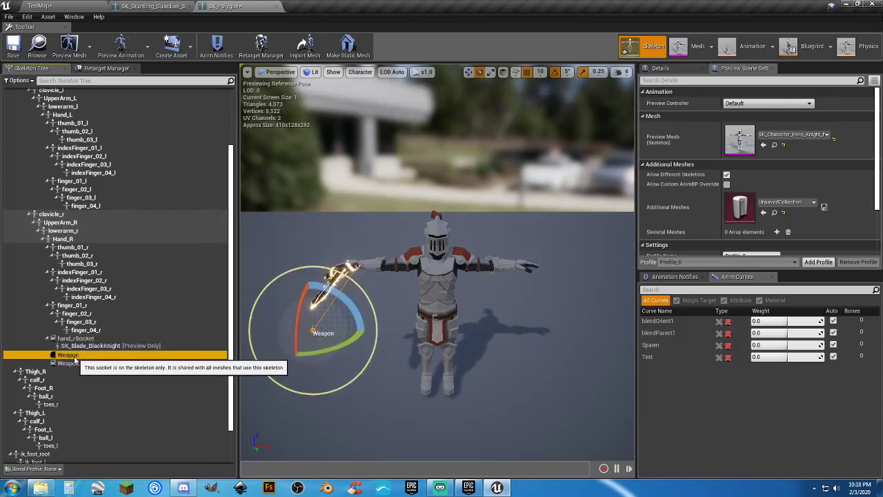
key("ctrl+w")
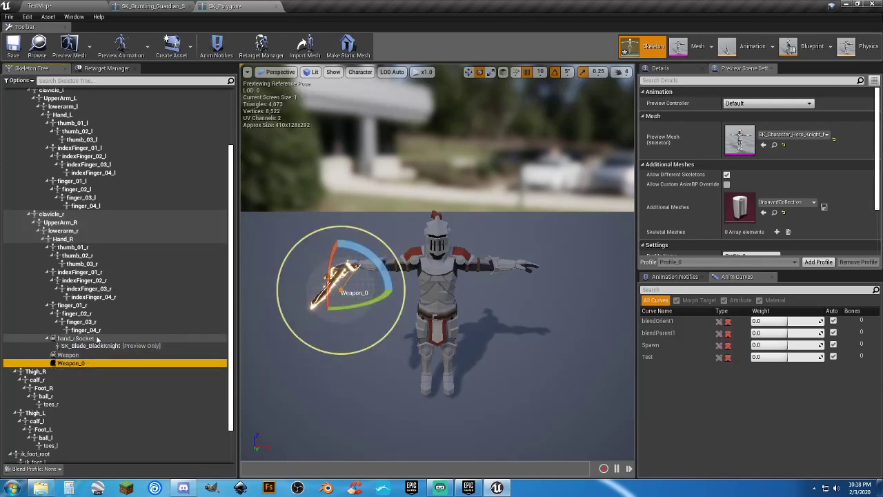
Step: Try to paste the copied item as a socket onto the Hand_R bone of the SK_Polygon skeleton
left_click(69, 239)
right_click(84, 242)
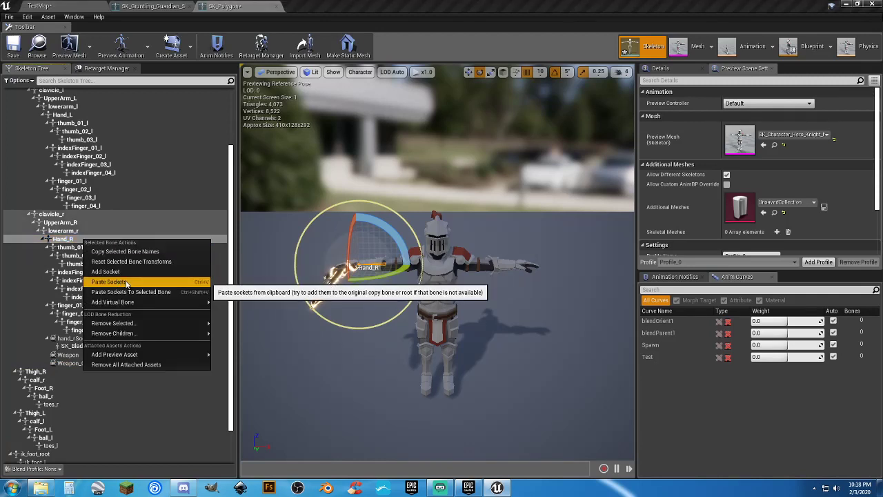
left_click(142, 292)
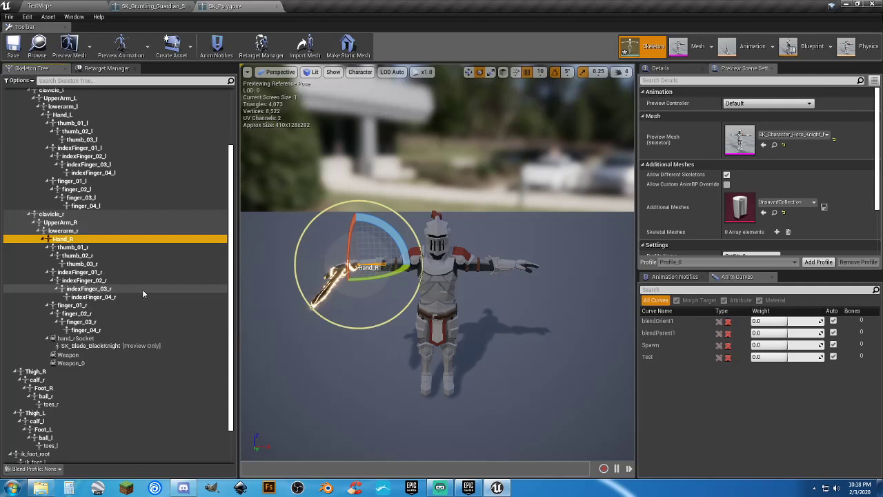
scroll(130, 332, "down", 2)
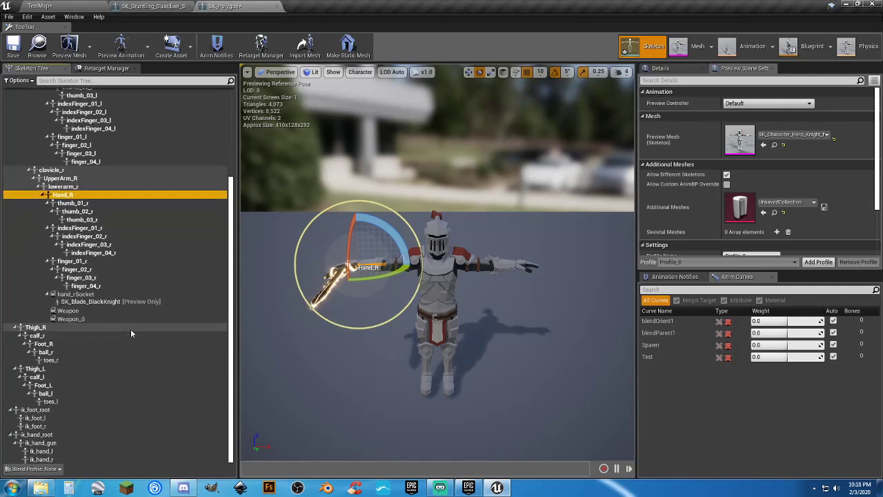
scroll(131, 332, "up", 1)
scroll(131, 332, "up", 1)
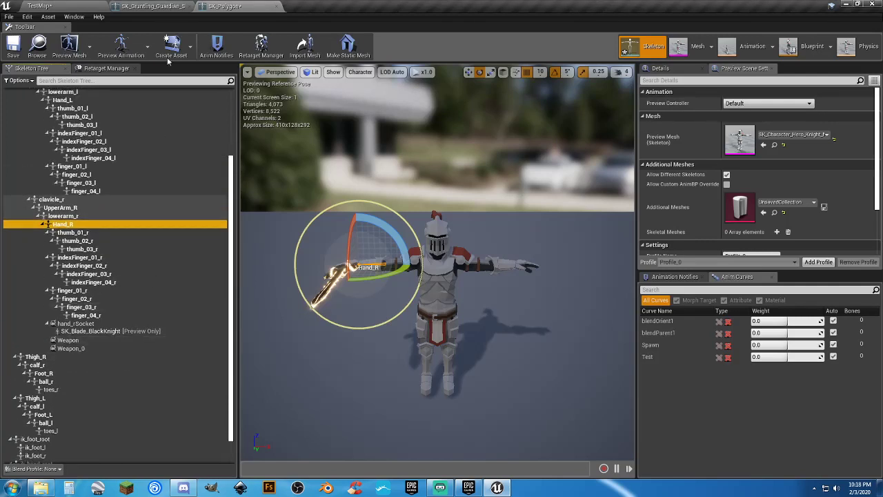
Step: Examine the guardian's b_MF_Weapon_R and b_MF_Hand_R bones and the actions available for the weapon bone
left_click(153, 5)
left_click(76, 274)
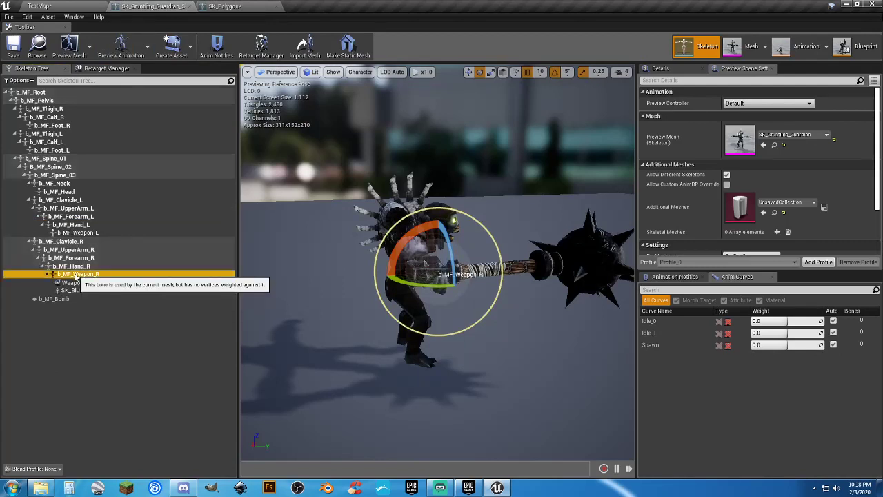
right_click(76, 274)
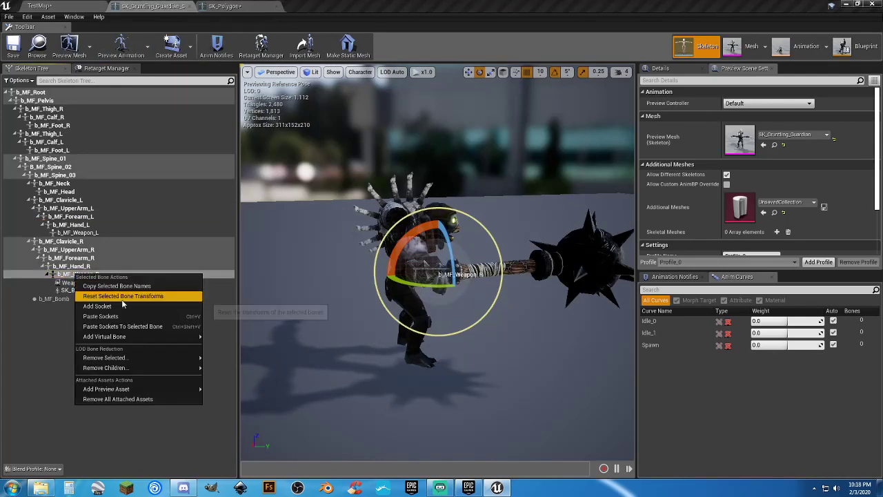
mouse_move(136, 335)
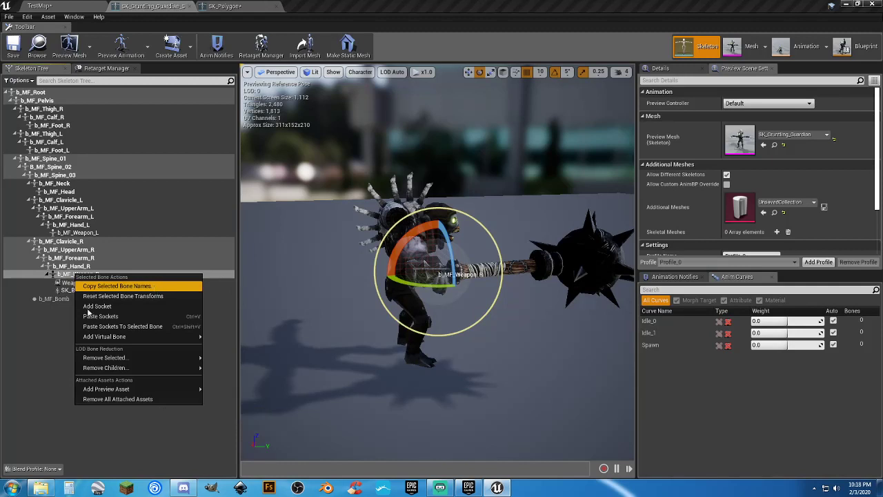
left_click(39, 329)
left_click(85, 267)
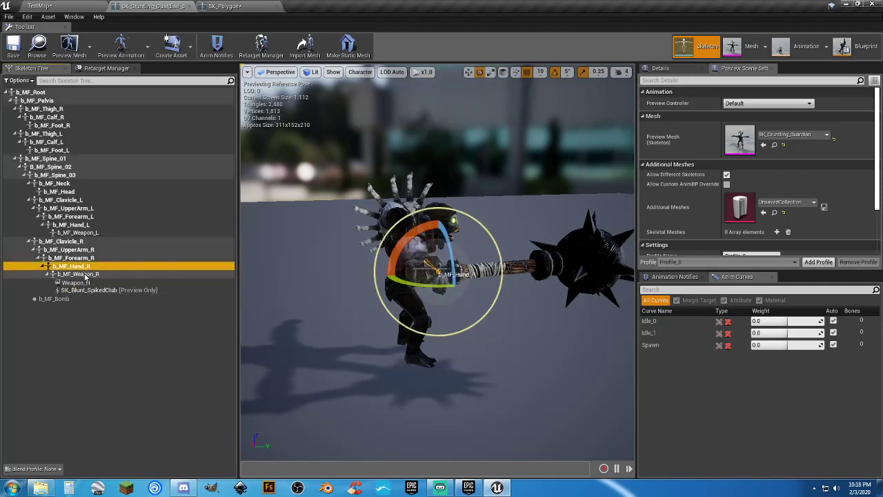
left_click(78, 274)
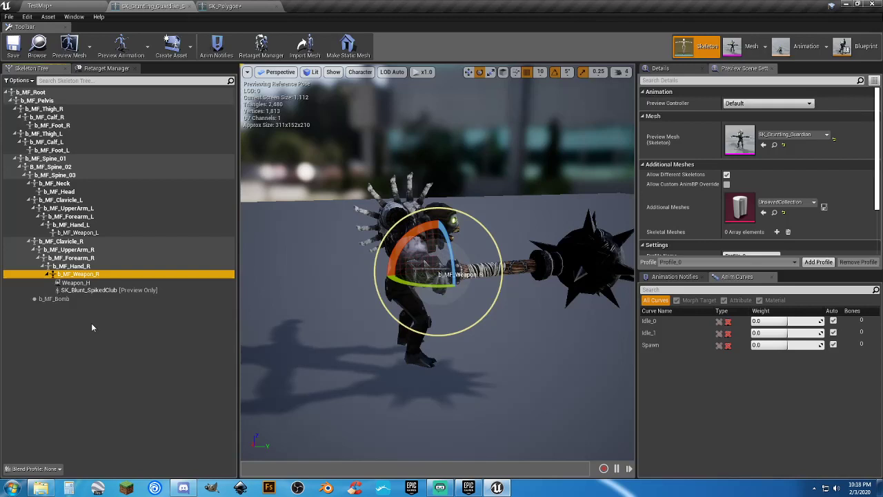
Step: Copy the Weapon_H socket found under the b_MF_Weapon_R bone of the guardian's skeleton
left_click(92, 284)
right_click(93, 284)
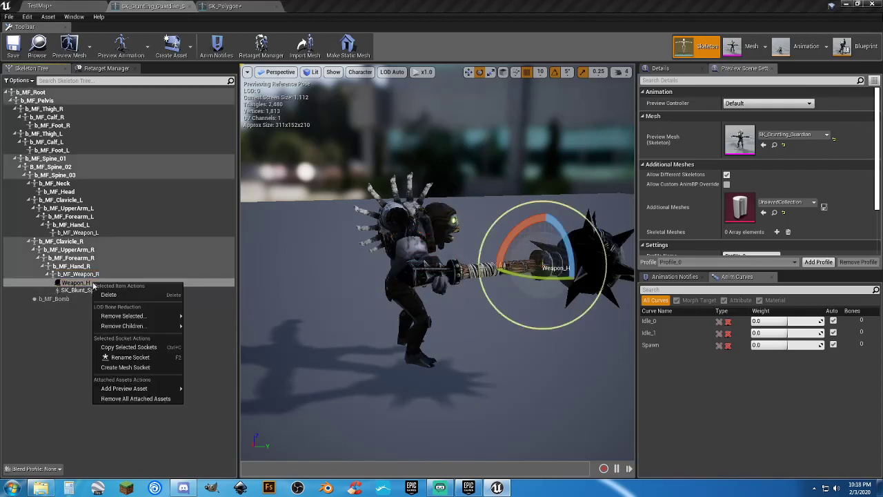
left_click(143, 347)
Step: Examine the SK_Polygon skeleton's Hand_R bone and locate its hand_rSocket, Weapon and Weapon_0 sockets on the knight
left_click(236, 7)
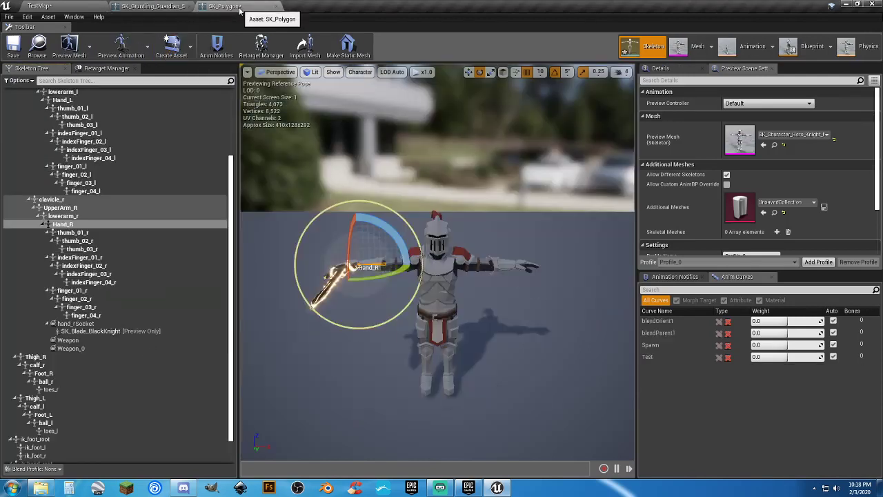
left_click(63, 225)
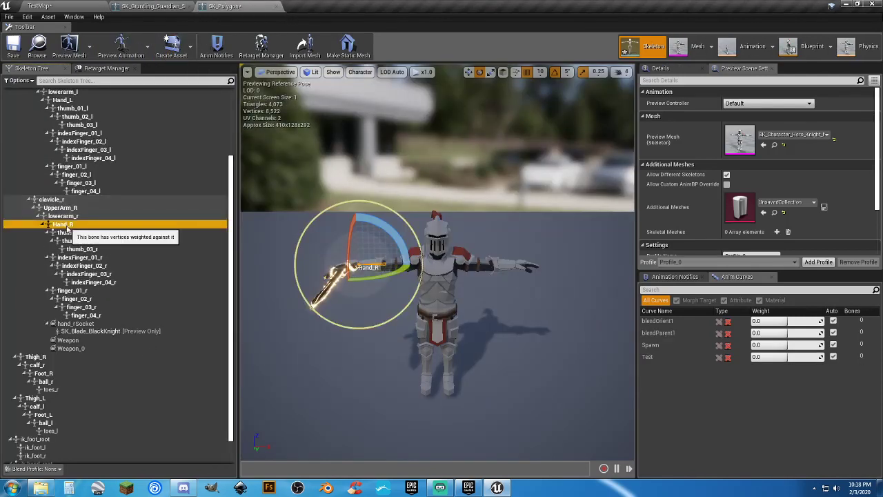
right_click(67, 227)
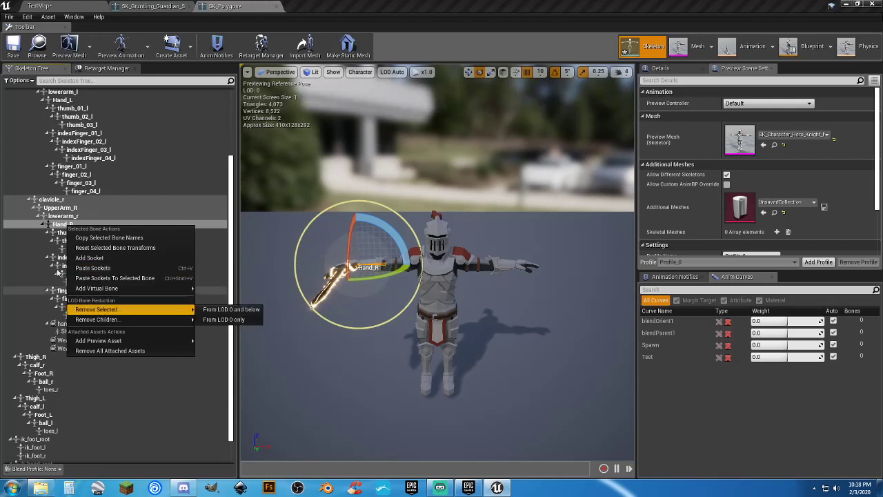
left_click(59, 234)
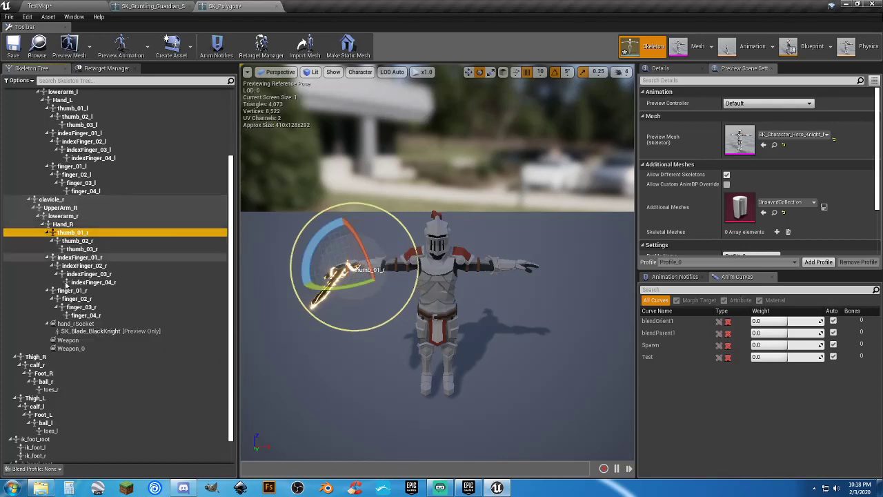
left_click(74, 322)
left_click(69, 340)
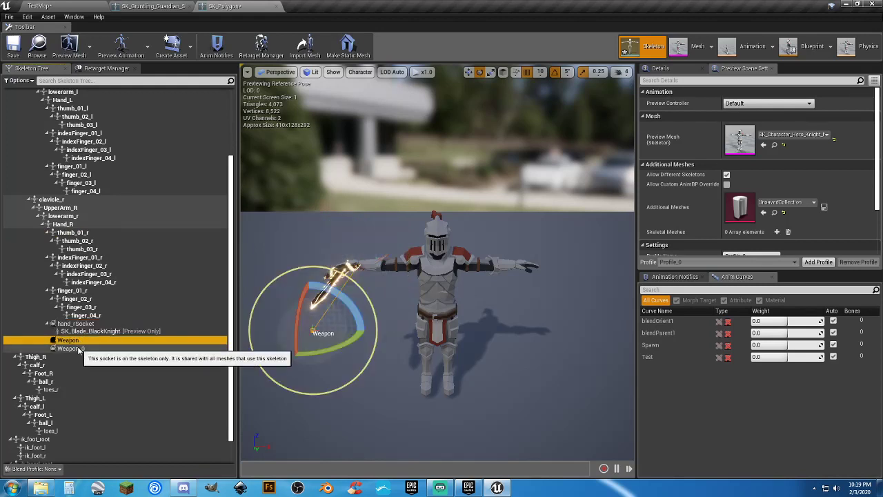
left_click(72, 348)
scroll(109, 360, "down", 1)
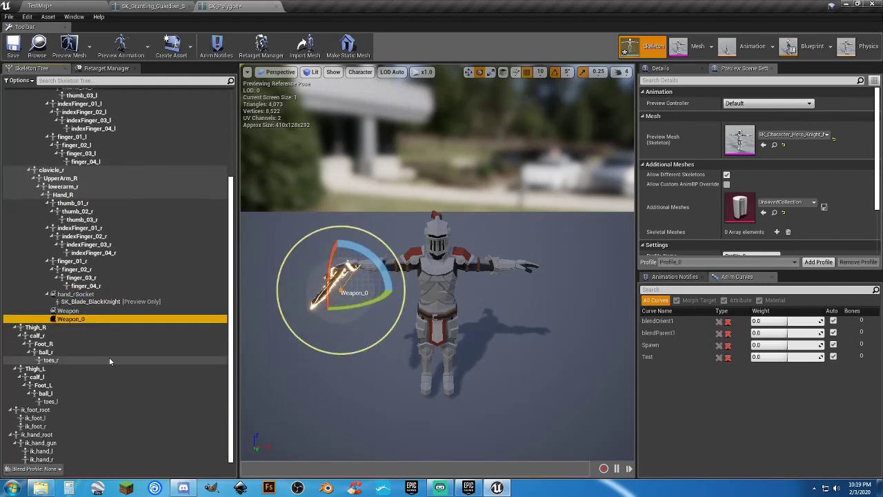
scroll(109, 379, "up", 1)
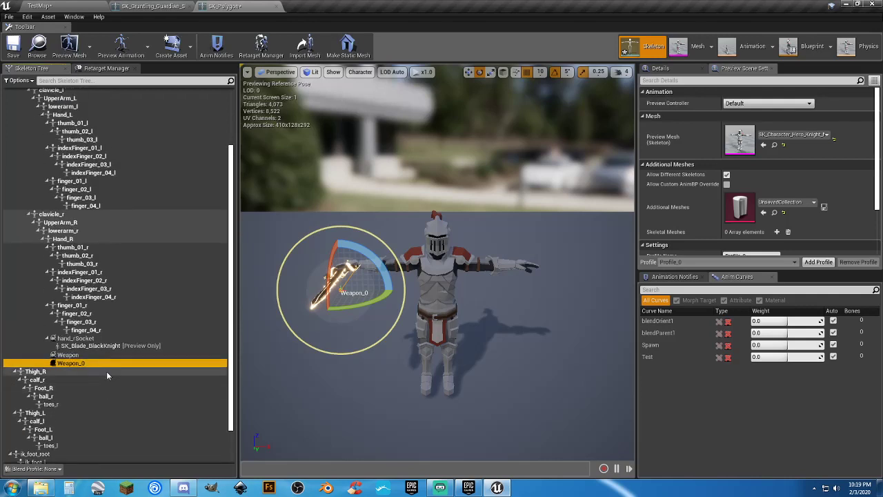
scroll(107, 375, "up", 1)
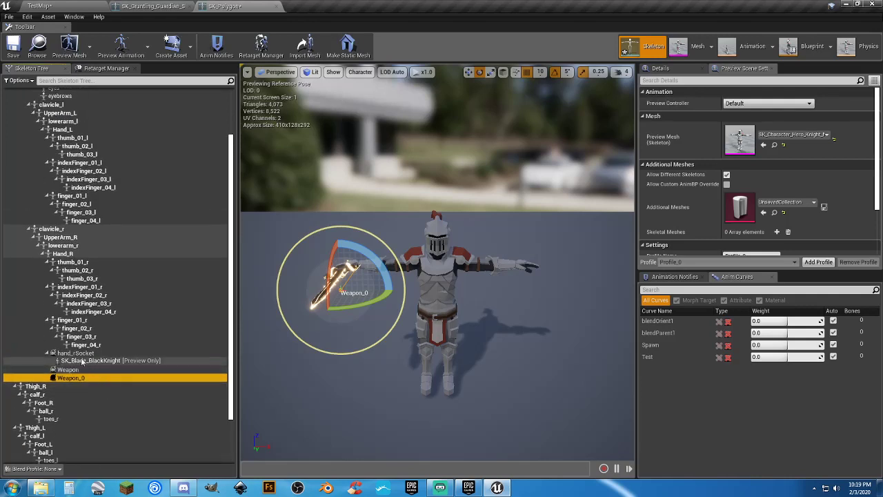
left_click(86, 353)
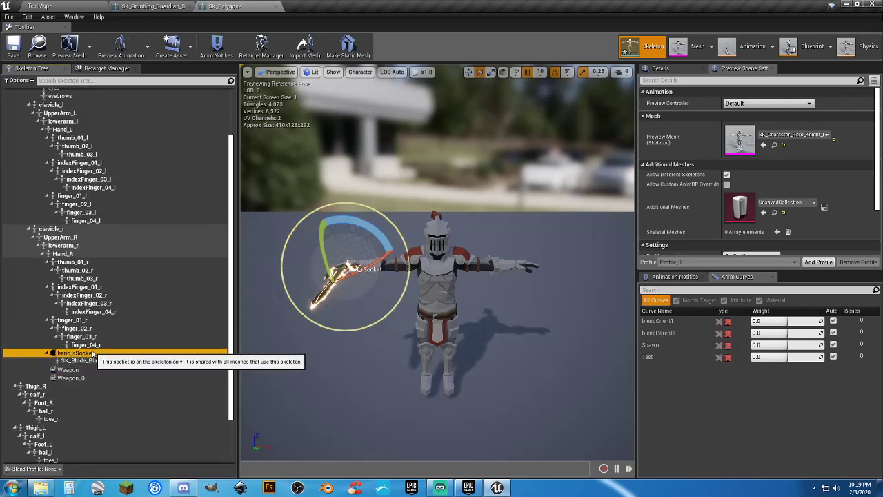
Step: Paste the copied Weapon_H socket into the SK_Polygon skeleton and select it in the skeleton tree
left_click(88, 254)
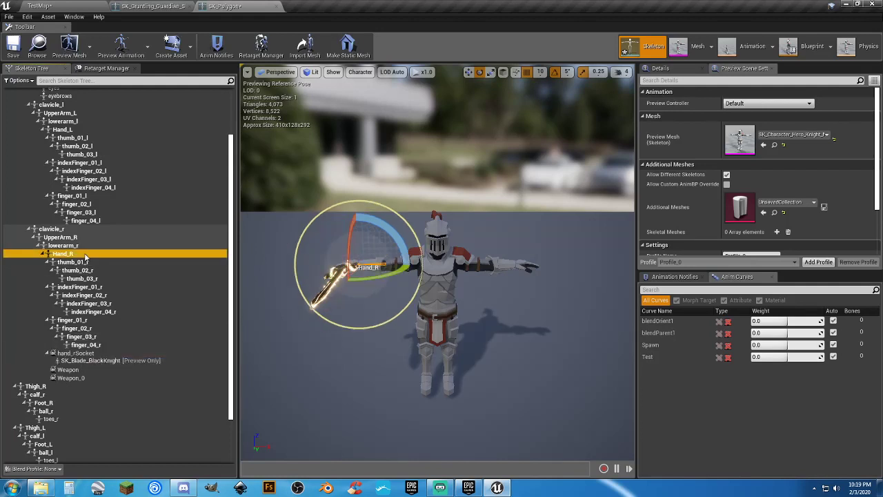
right_click(85, 256)
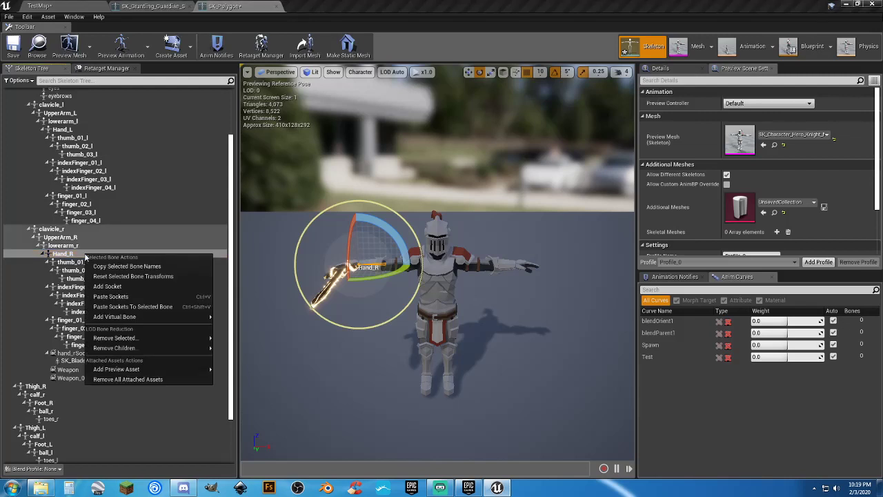
left_click(125, 298)
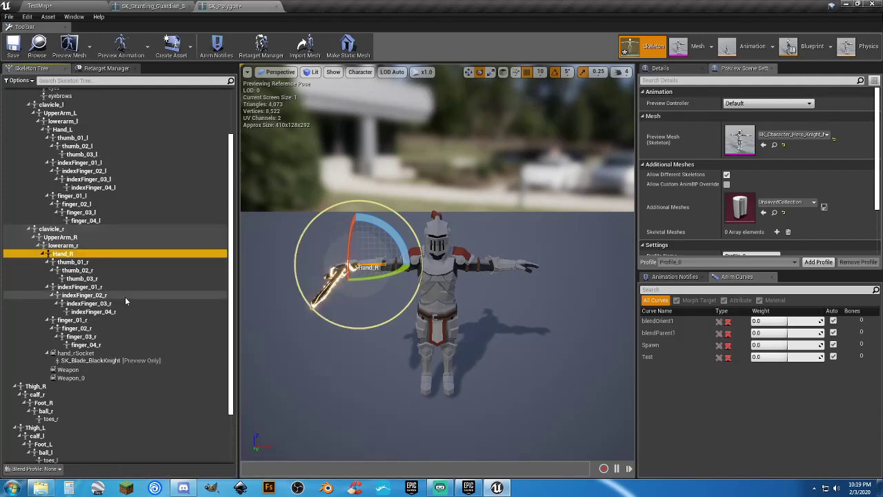
scroll(129, 318, "down", 3)
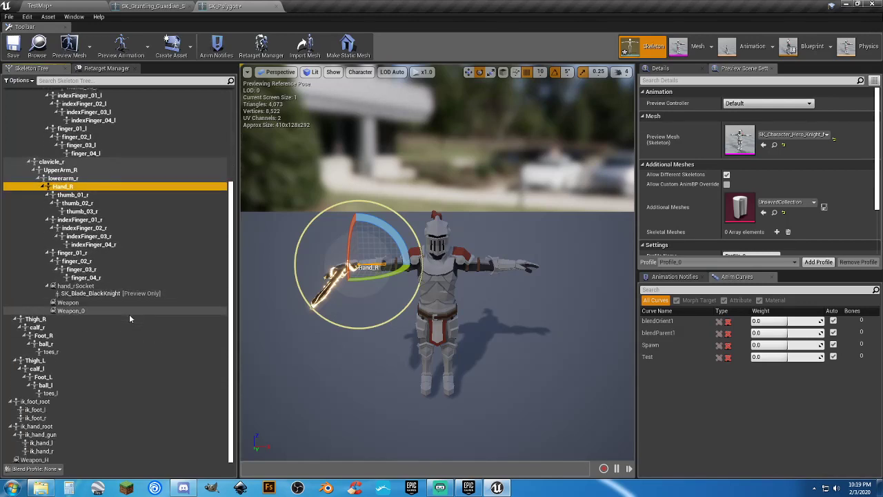
scroll(135, 309, "up", 5)
scroll(135, 311, "down", 5)
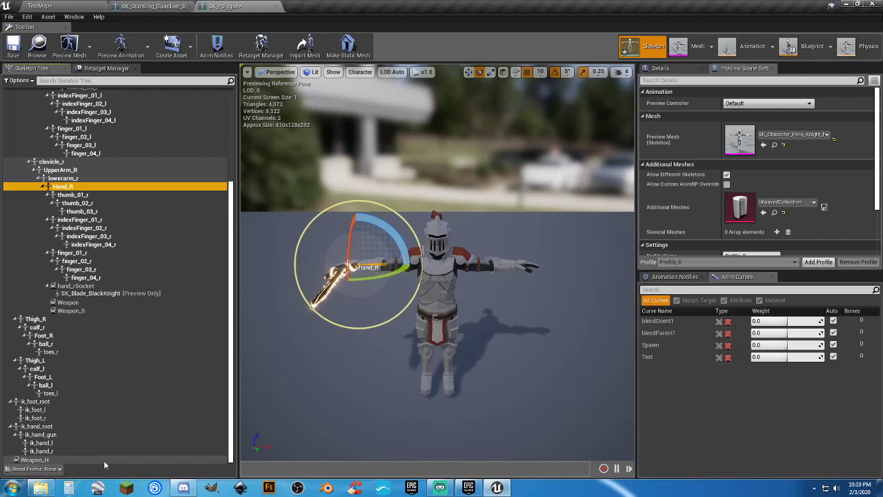
scroll(232, 455, "up", 2)
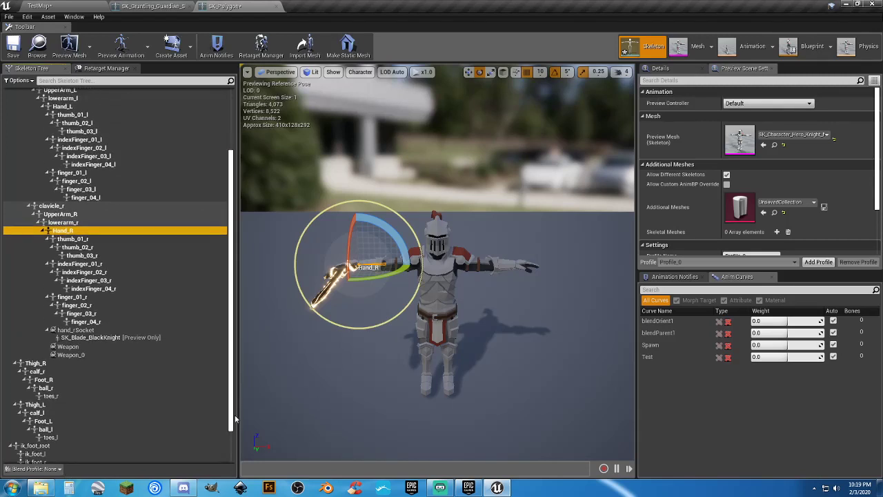
scroll(231, 455, "down", 2)
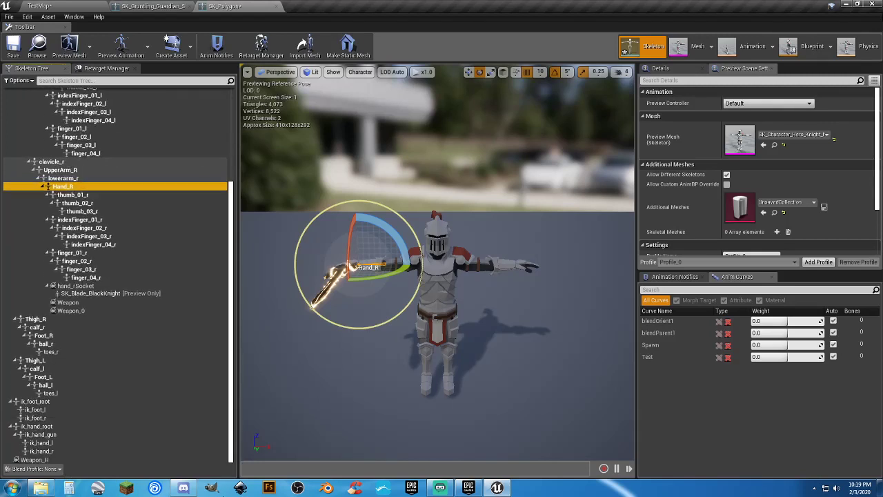
left_click(118, 459)
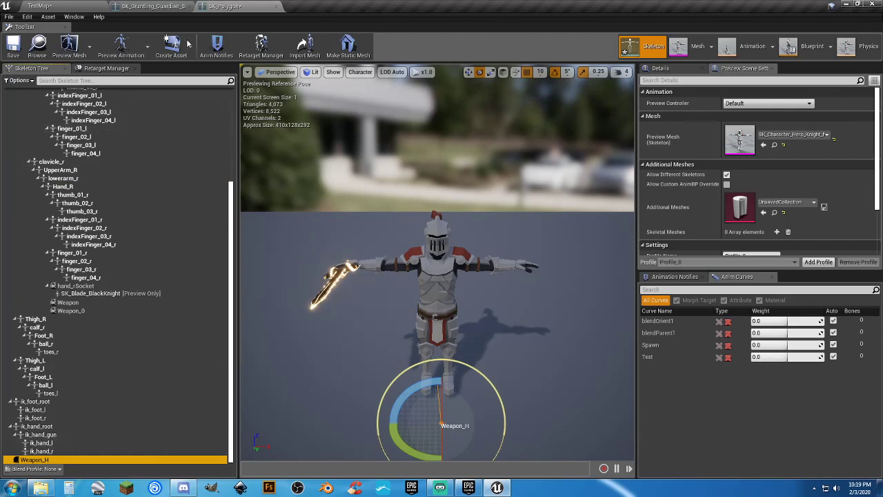
Step: Reparent the pasted Weapon_H socket to the Hand_R bone of the SK_Polygon skeleton
left_click(153, 6)
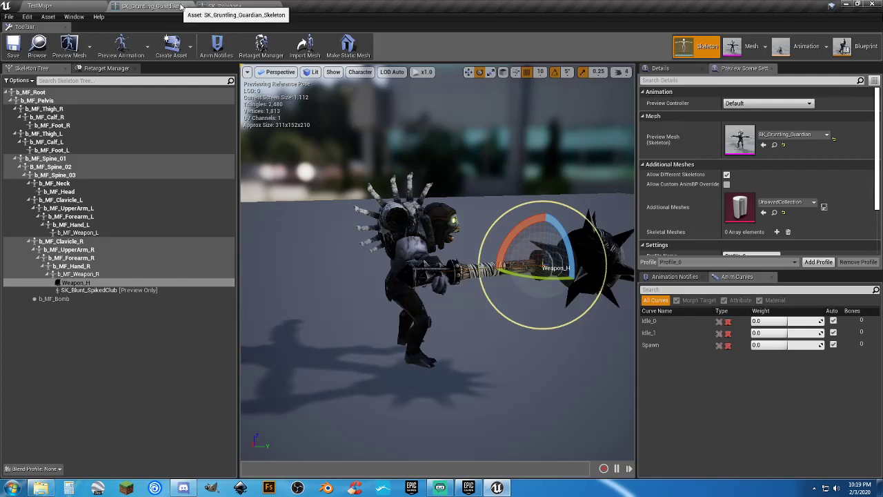
left_click(224, 6)
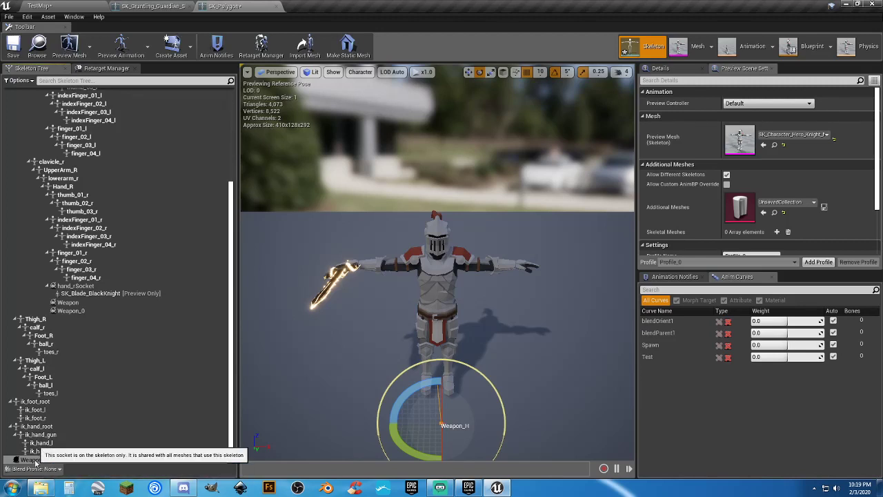
left_click_drag(36, 461, 66, 188)
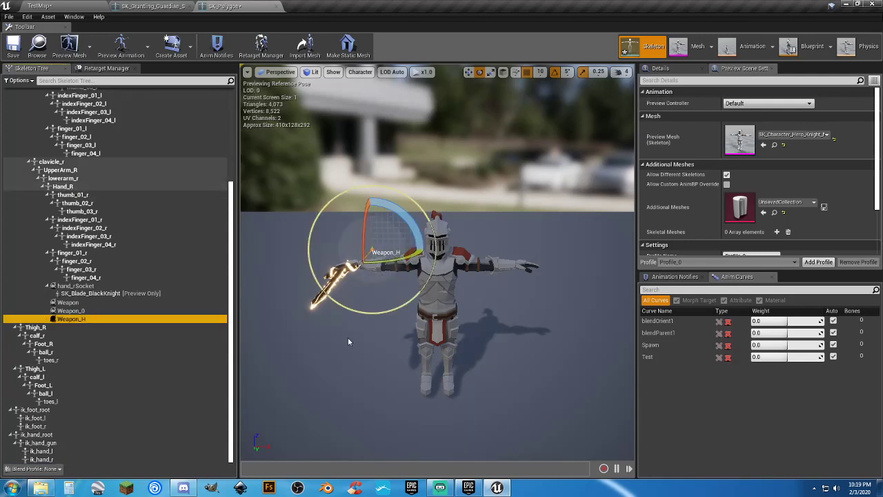
Step: Move the Weapon_H socket forward from behind the knight to the outer part of the sword blade, as on the guardian's club
left_click_drag(348, 338, 366, 340)
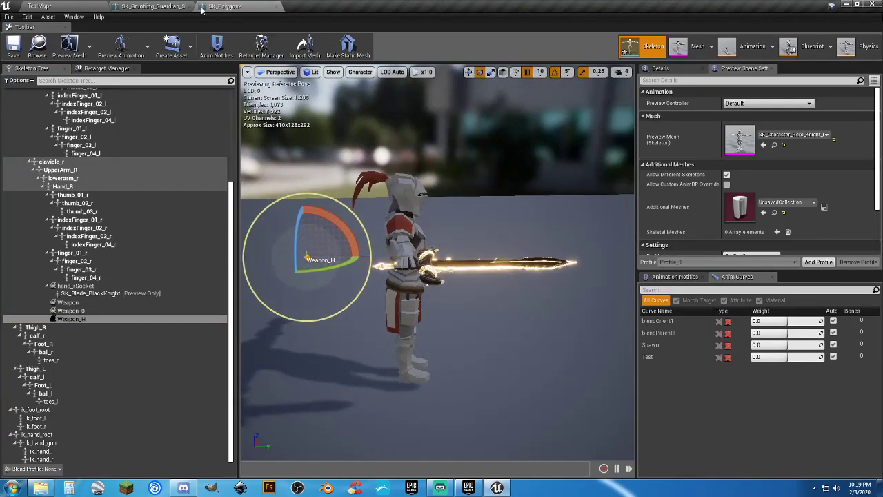
left_click(151, 6)
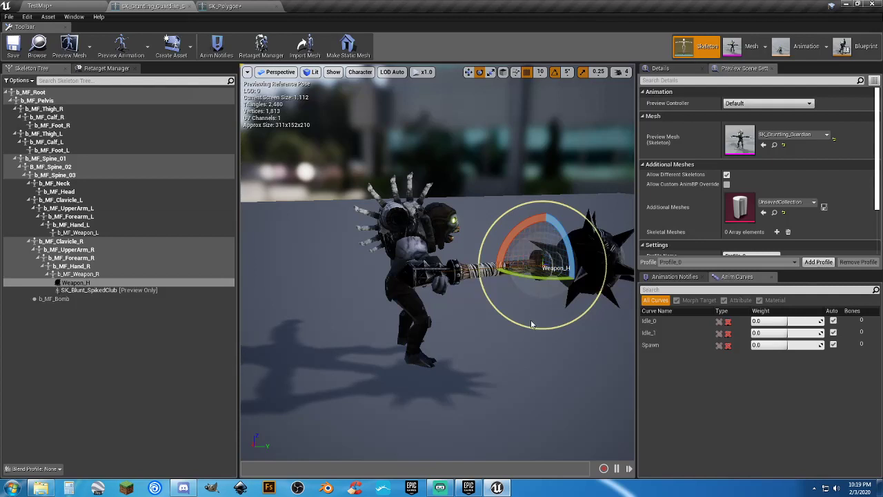
mouse_move(540, 316)
right_mouse_down()
mouse_move(476, 316)
mouse_move(554, 312)
right_mouse_up()
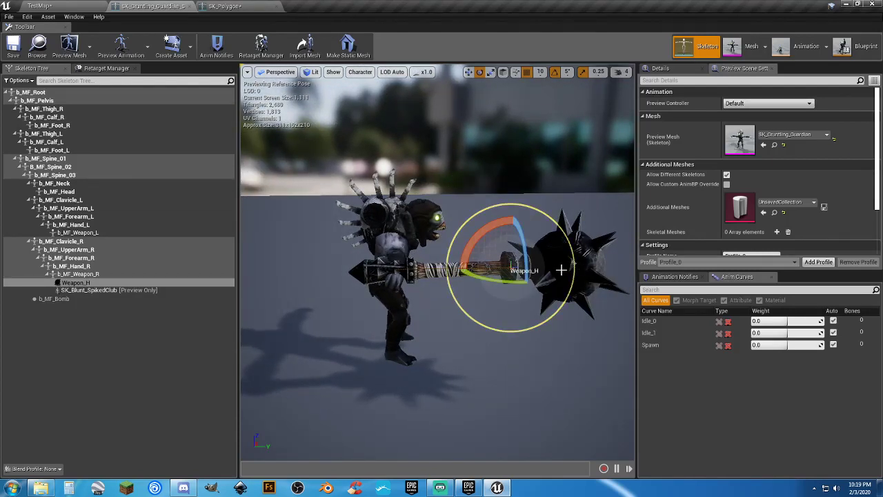
left_click(224, 6)
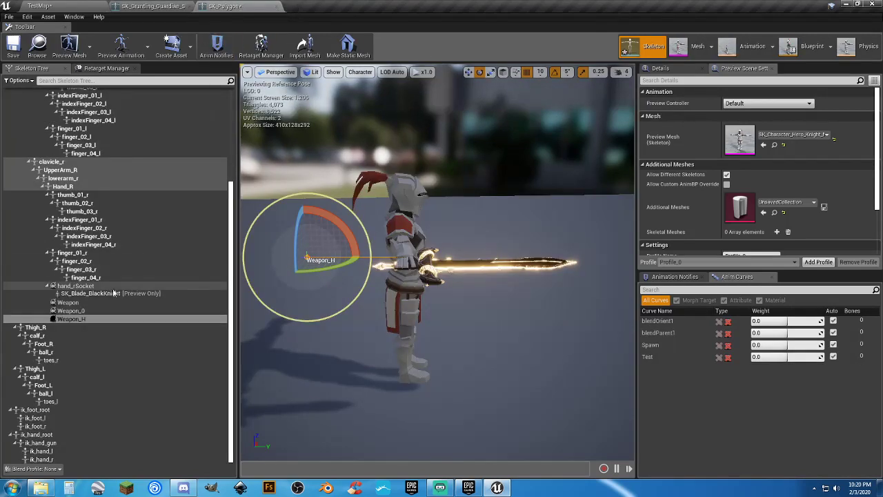
left_click(487, 75)
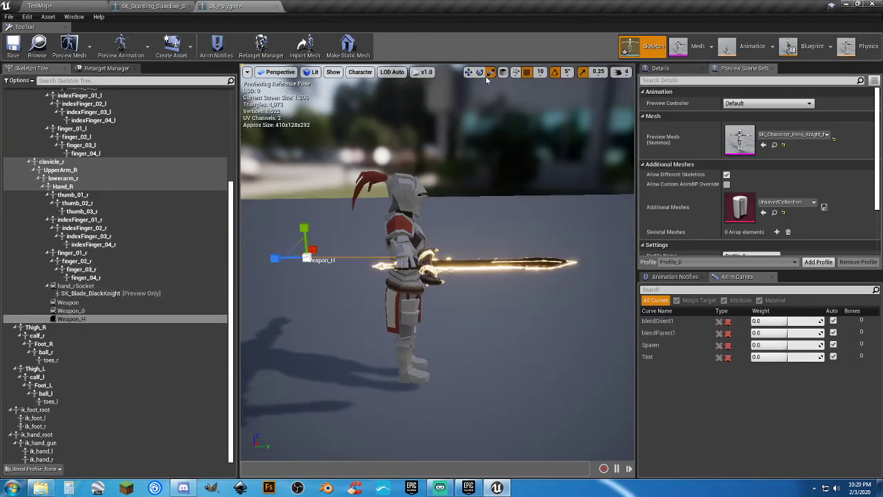
left_click(469, 74)
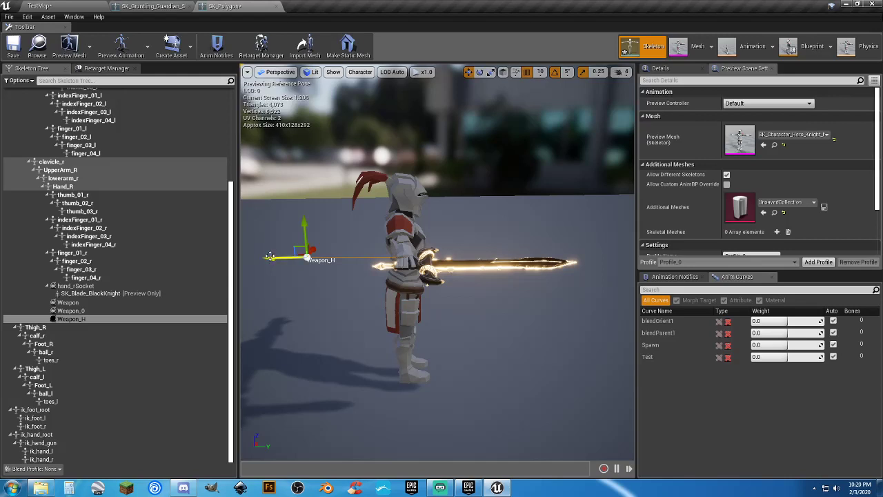
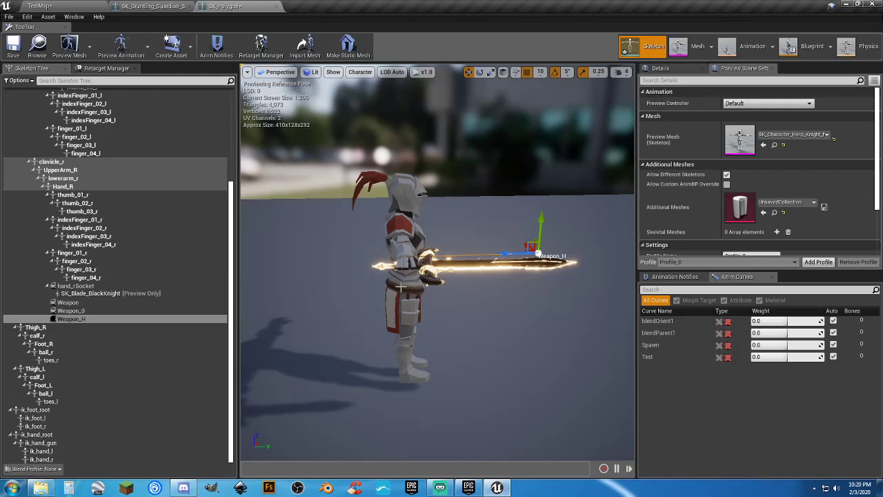
Step: Save the SK_Polygon skeleton and return to the TestMap level
left_click(13, 52)
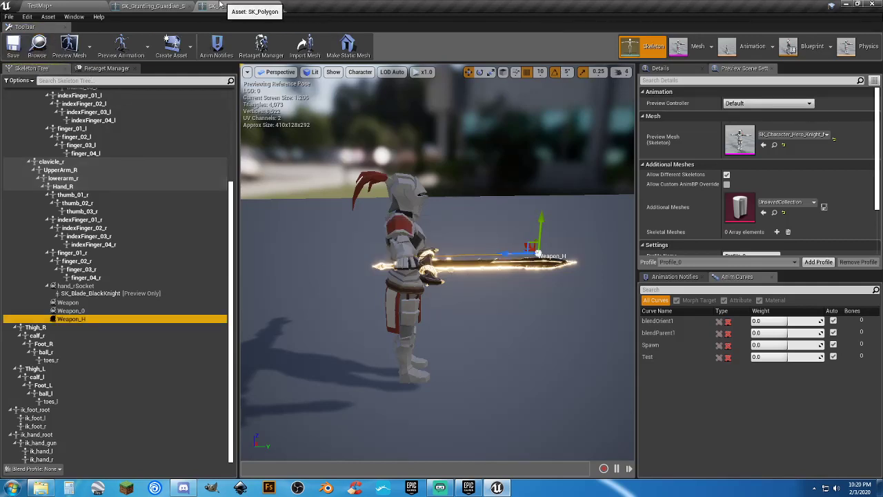
left_click(61, 5)
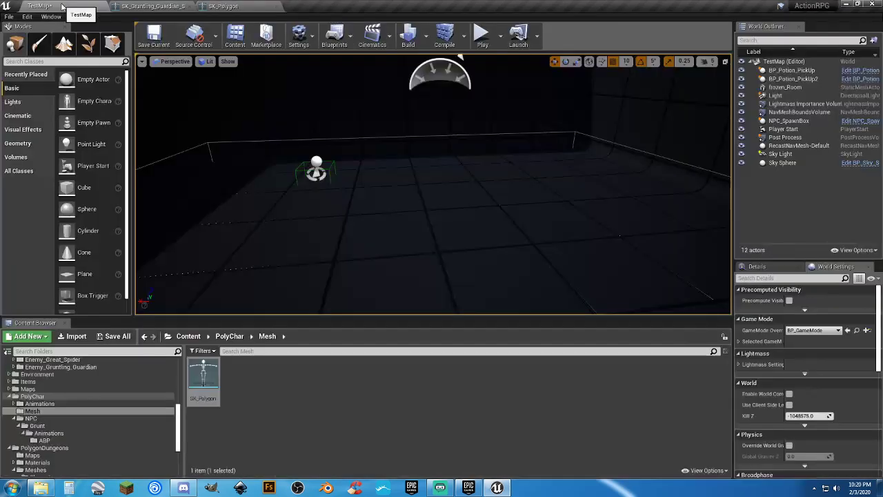
Step: Play-test the TestMap level by fighting the spawned goblins with the knight to check attacks and damage, and end the session
left_click(480, 40)
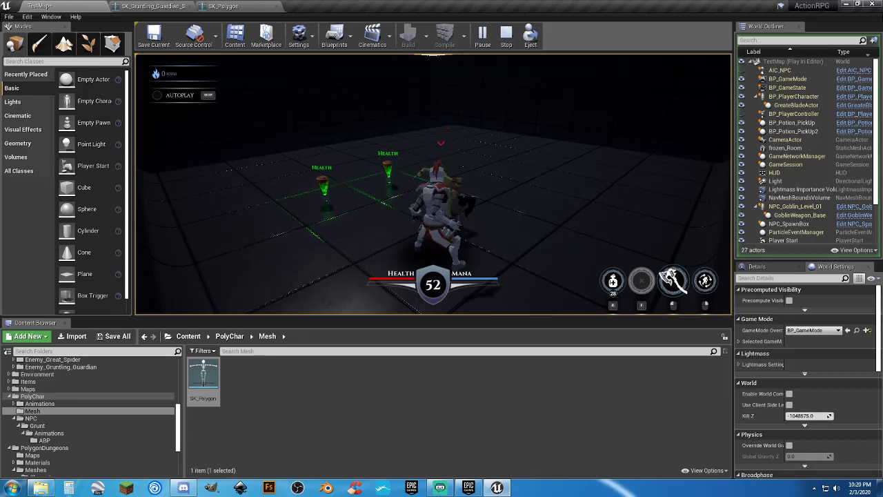
left_click(449, 173)
left_click(445, 179)
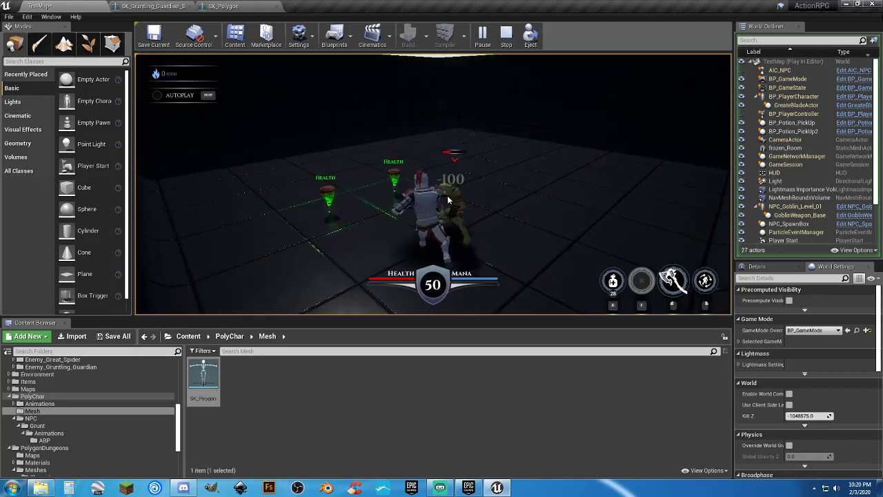
left_click(309, 185)
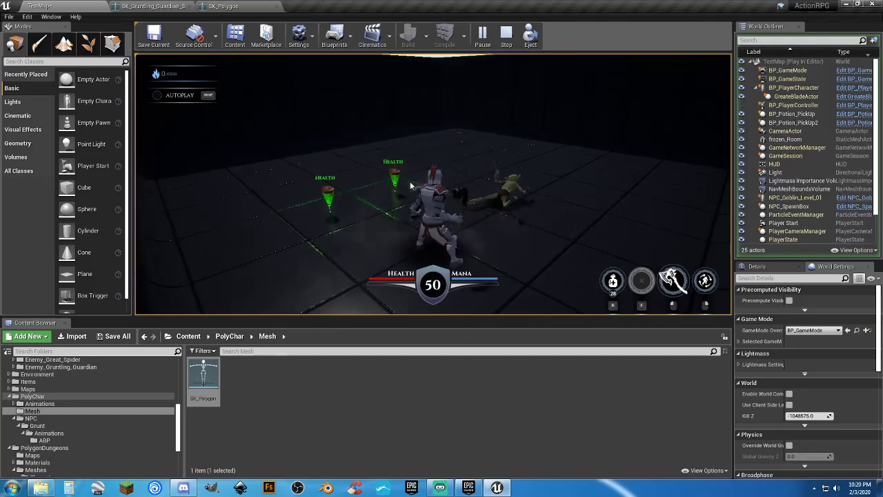
key("a")
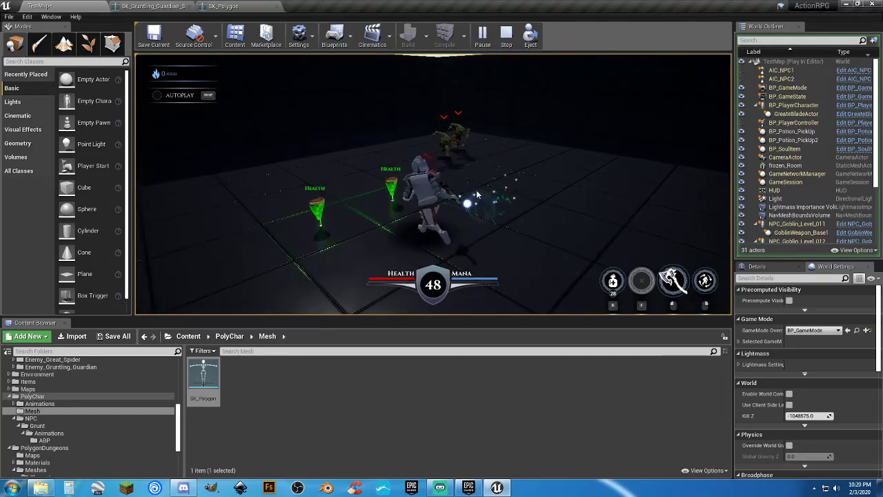
key("a")
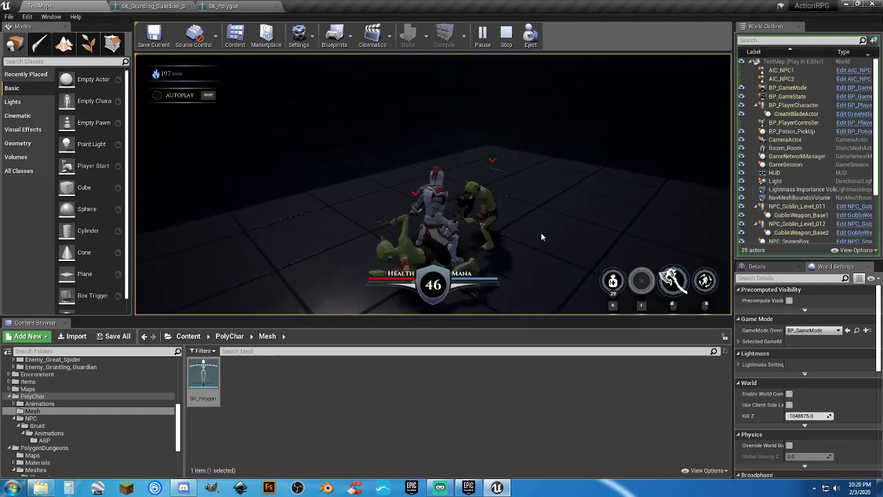
left_click(486, 211)
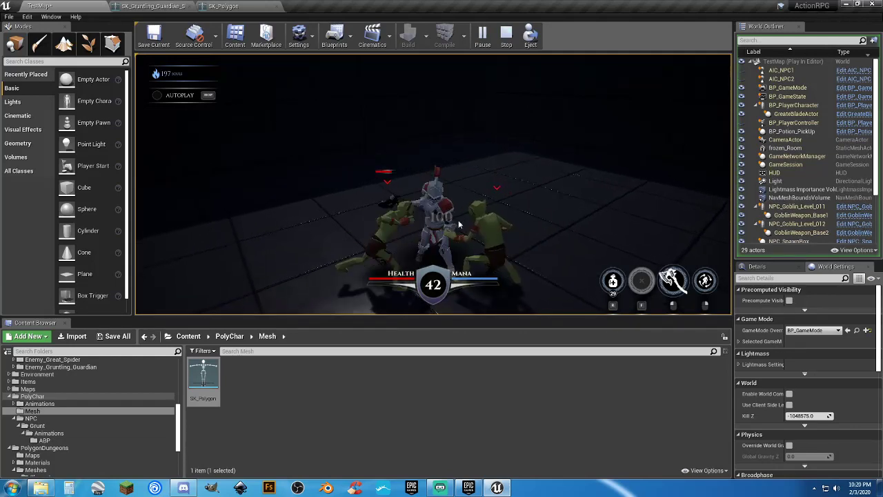
left_click(458, 219)
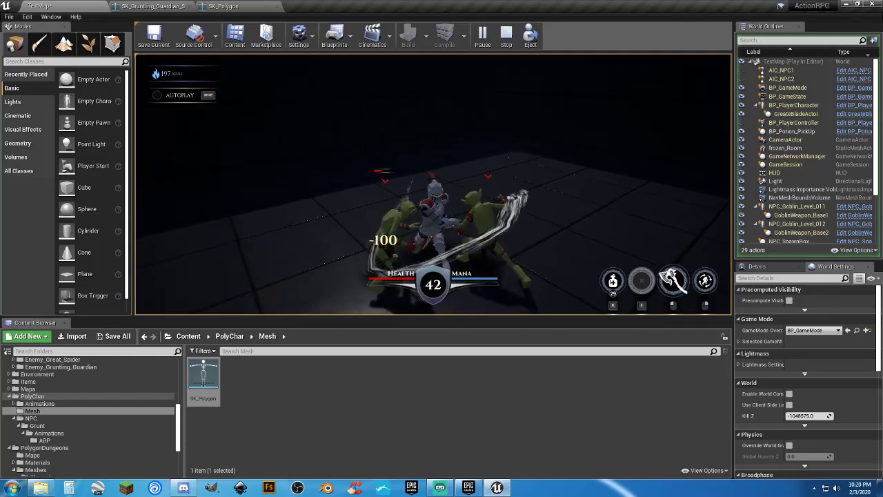
left_click(405, 221)
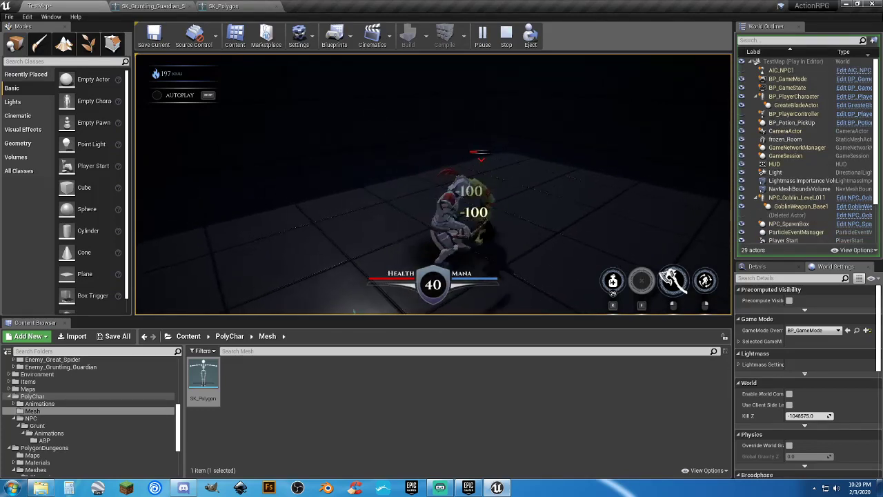
left_click(458, 200)
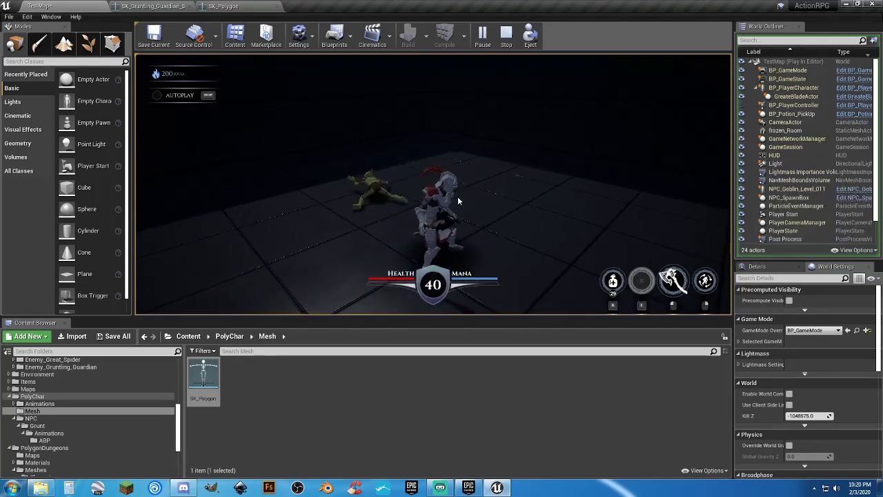
left_click(461, 196)
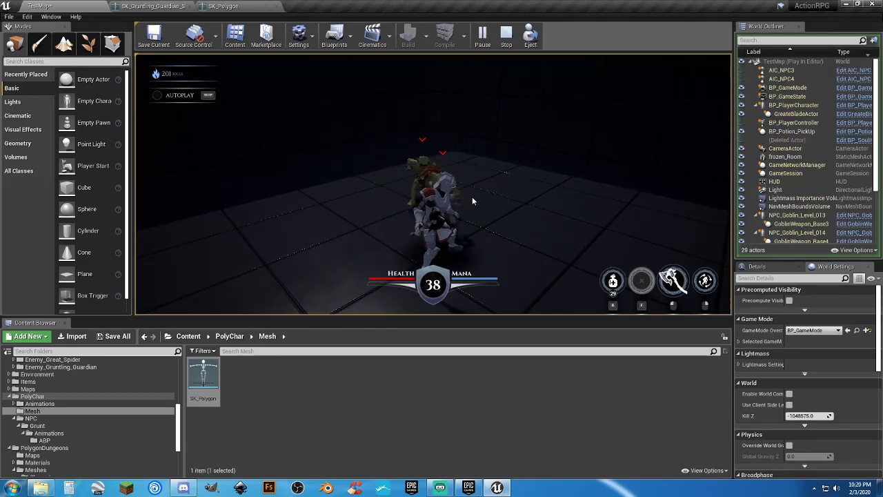
left_click(411, 203)
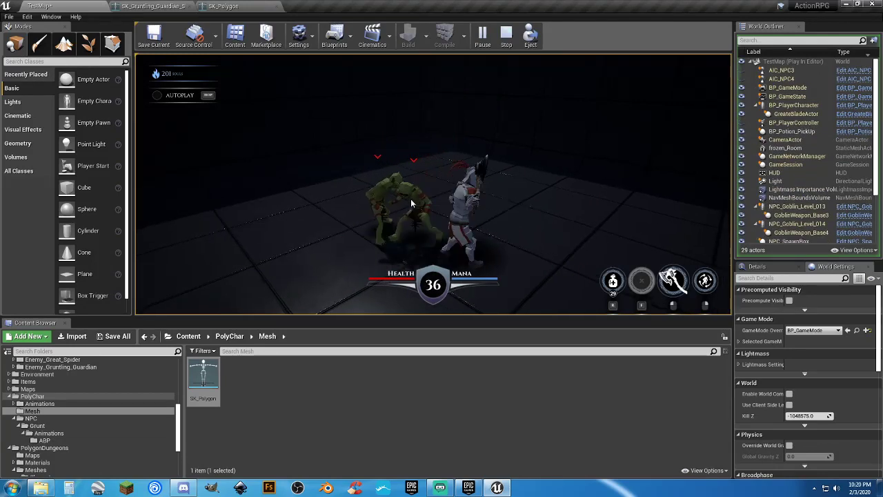
left_click(374, 193)
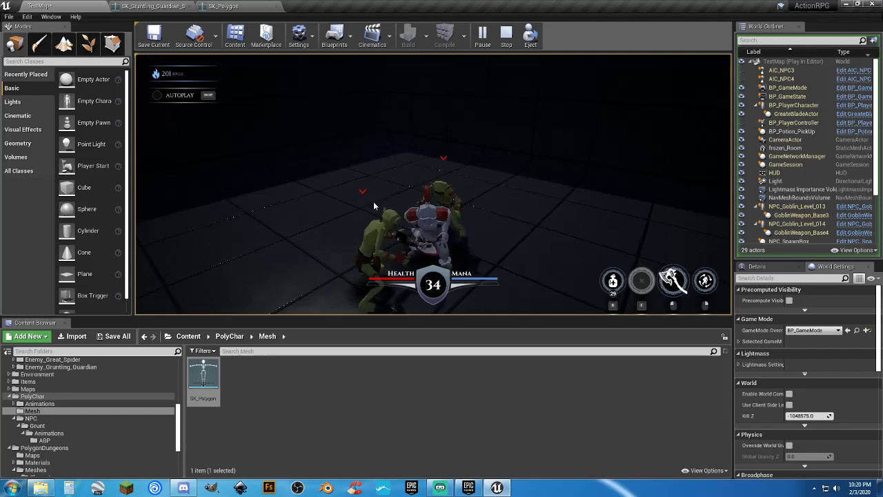
left_click(378, 208)
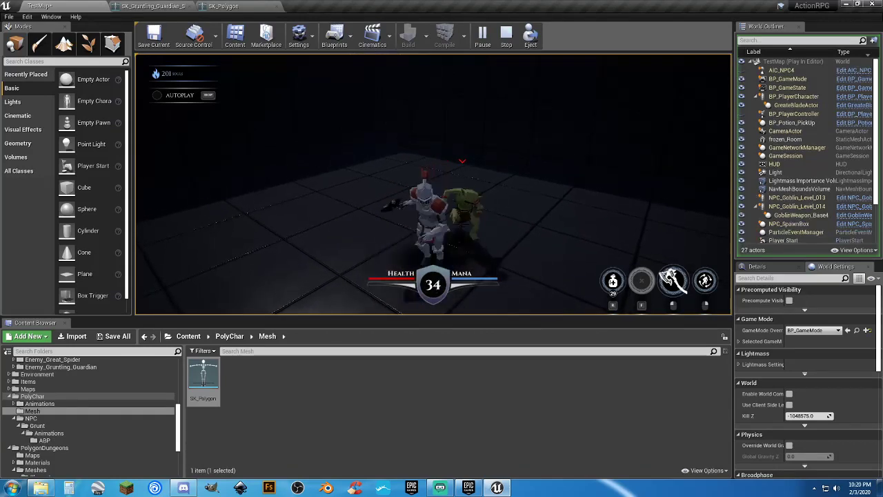
left_click(478, 207)
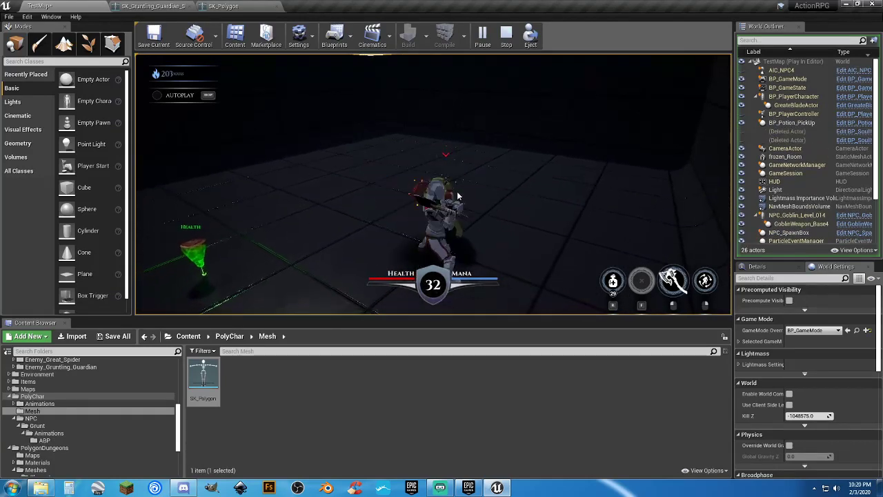
left_click(457, 197)
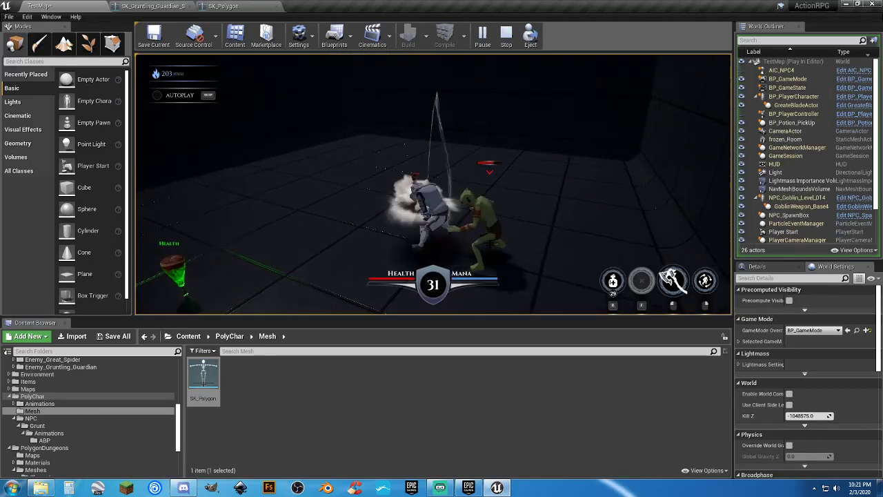
left_click(476, 209)
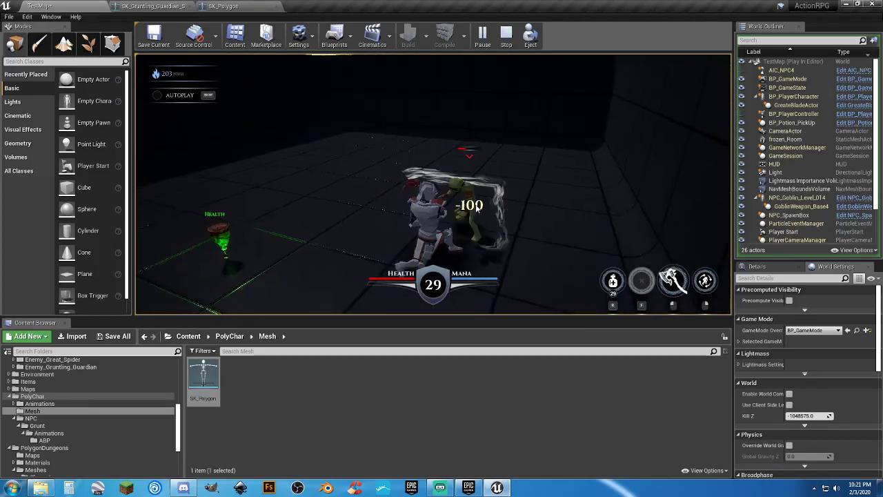
left_click(472, 205)
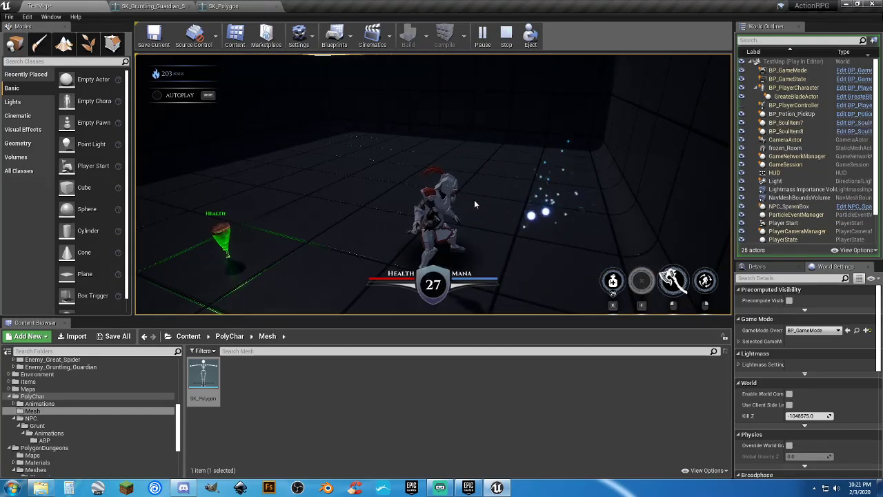
key("Escape")
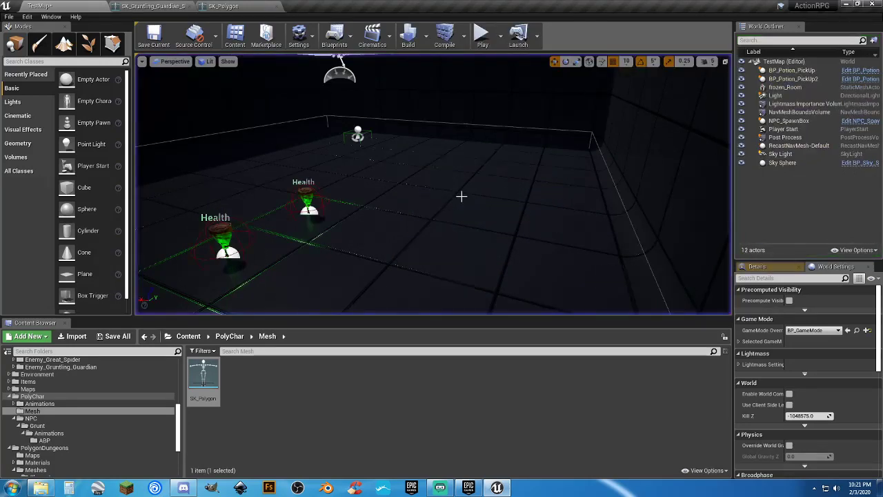
Step: Compare the Weapon_H socket and its parent bone on the guardian skeleton with the hand_rSocket and Weapon_H sockets on SK_Polygon
left_click(253, 9)
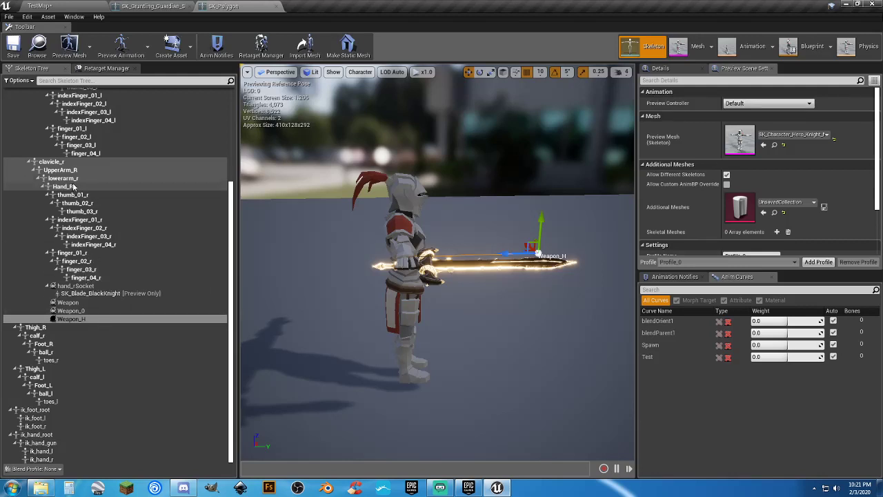
left_click(152, 6)
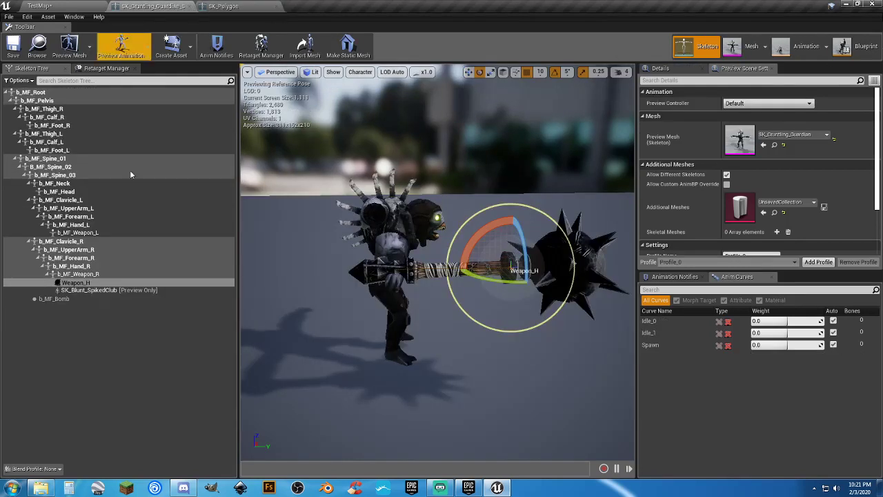
left_click(85, 275)
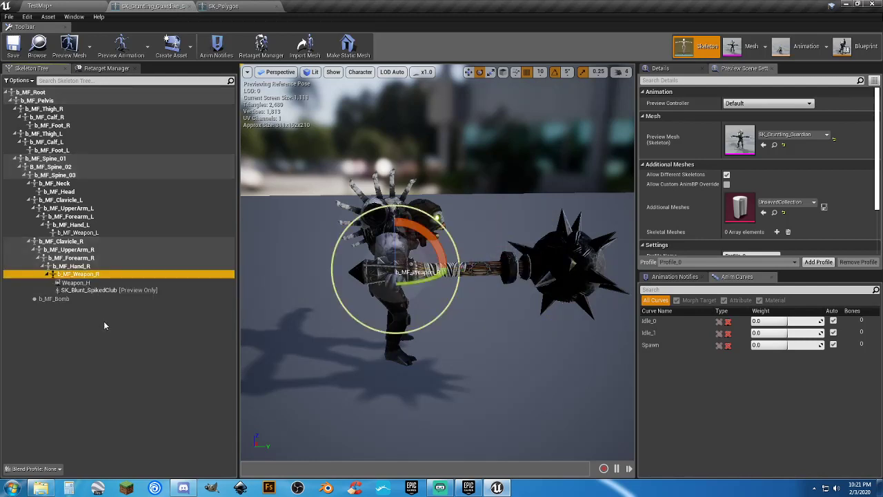
left_click(79, 283)
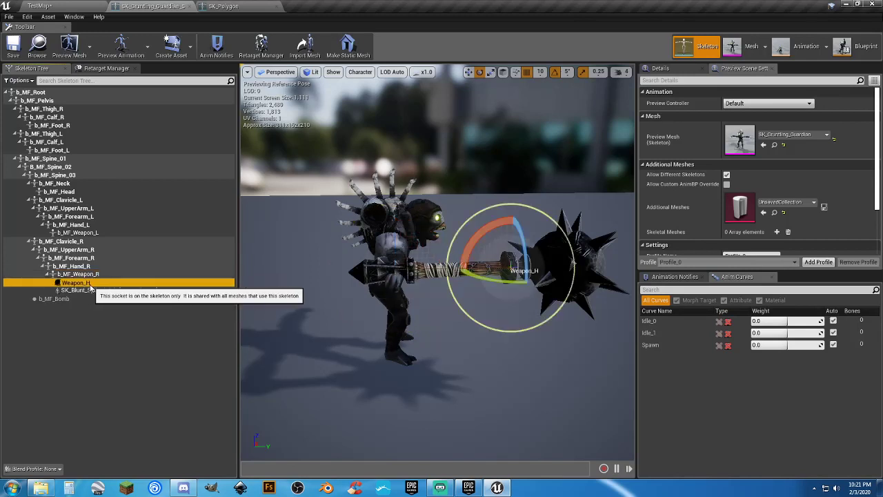
left_click(92, 275)
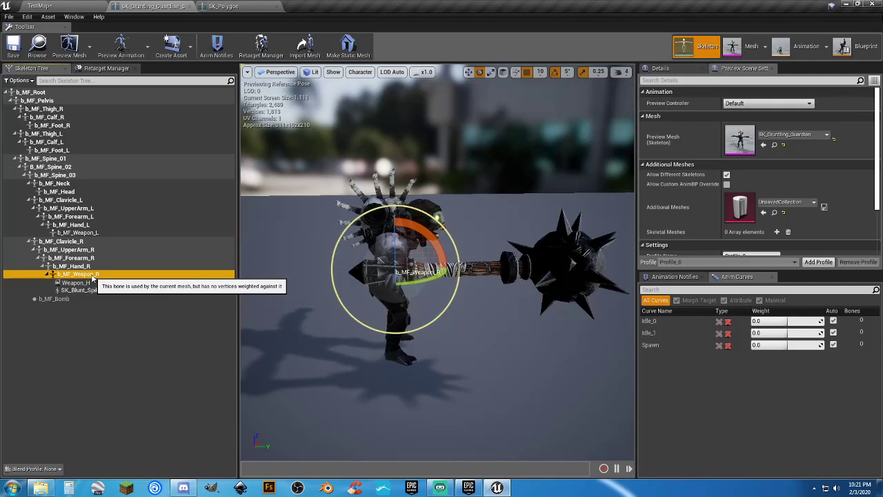
left_click(228, 6)
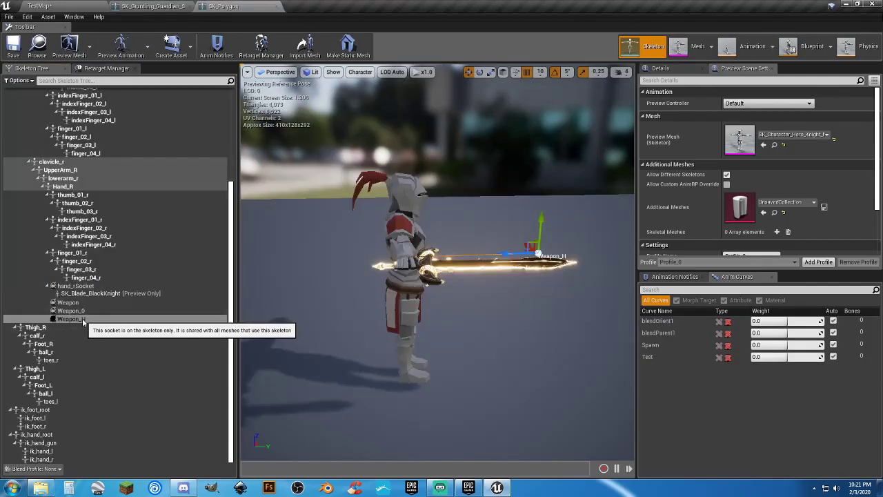
left_click(81, 286)
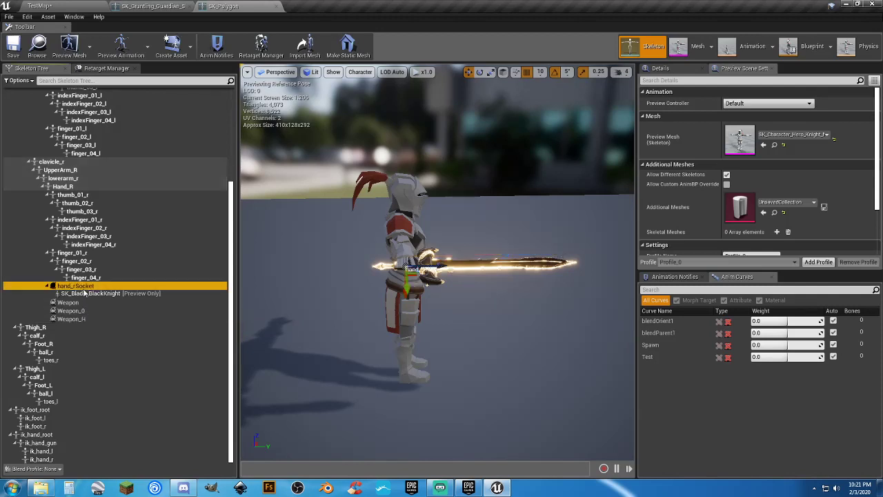
left_click(69, 319)
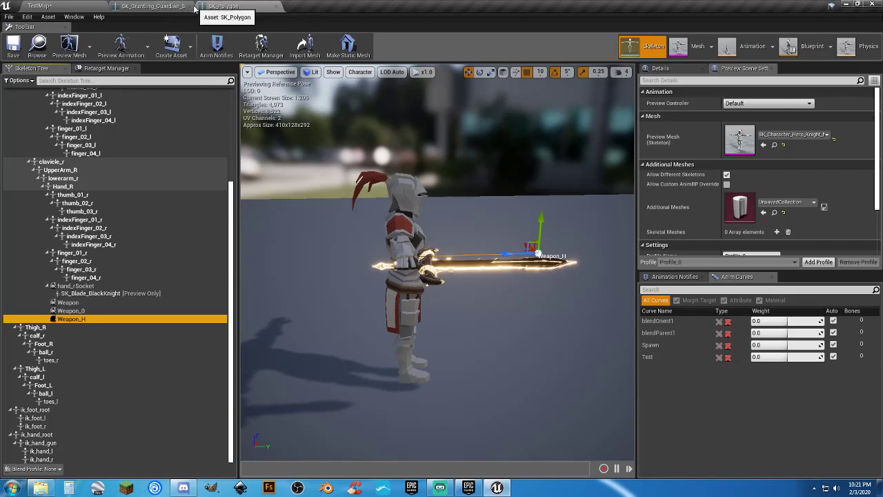
Step: Return to the TestMap level and open the NPC_GoblinBP blueprint from the Blueprints/NPC folder
left_click(73, 6)
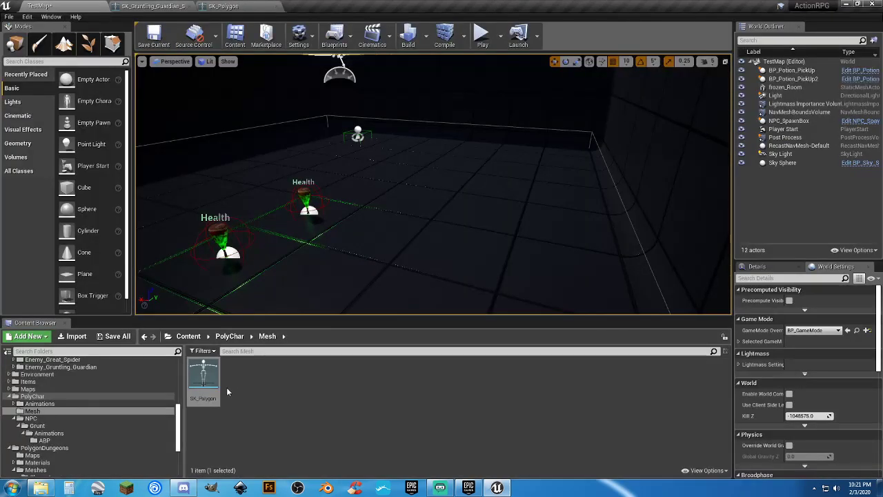
left_click(63, 418)
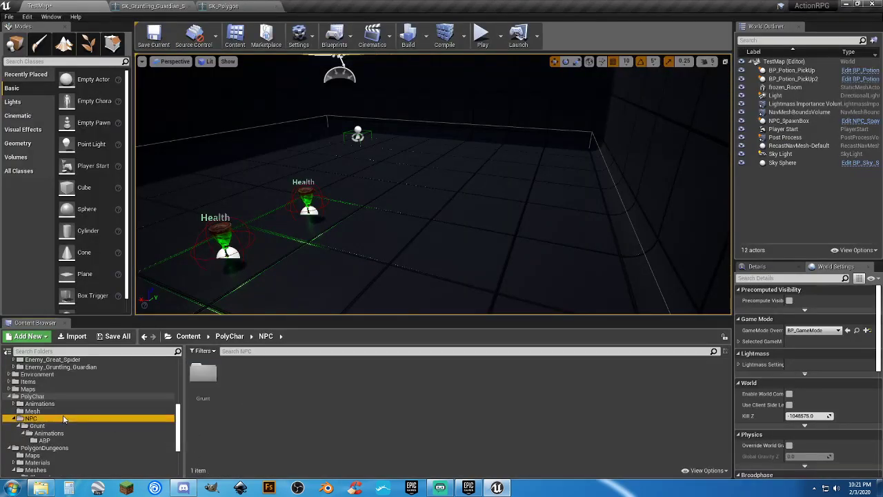
left_click(37, 425)
scroll(58, 428, "up", 3)
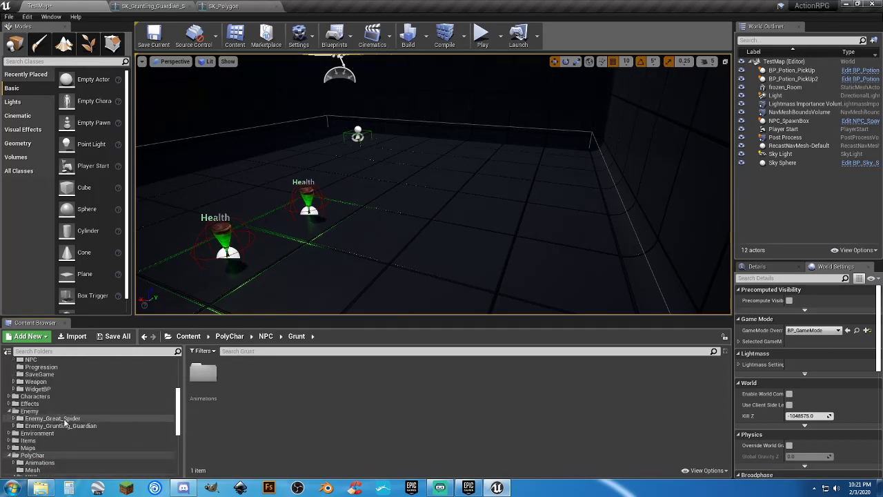
left_click(62, 426)
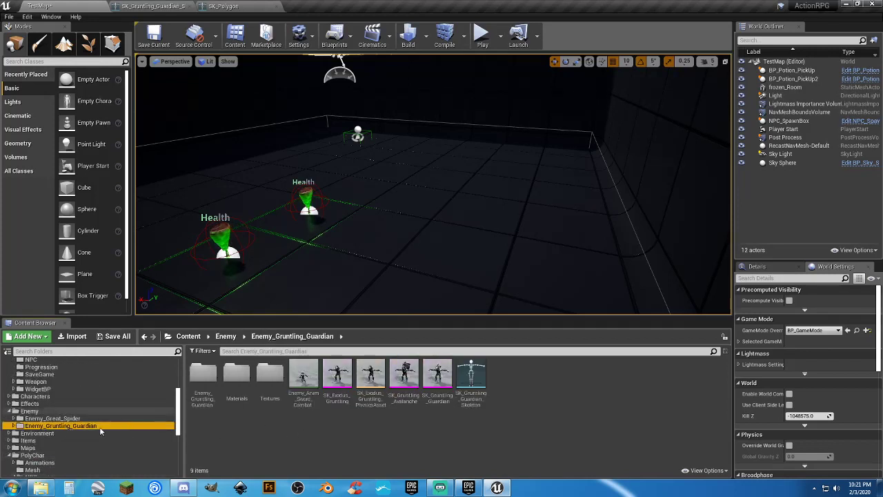
double_click(198, 387)
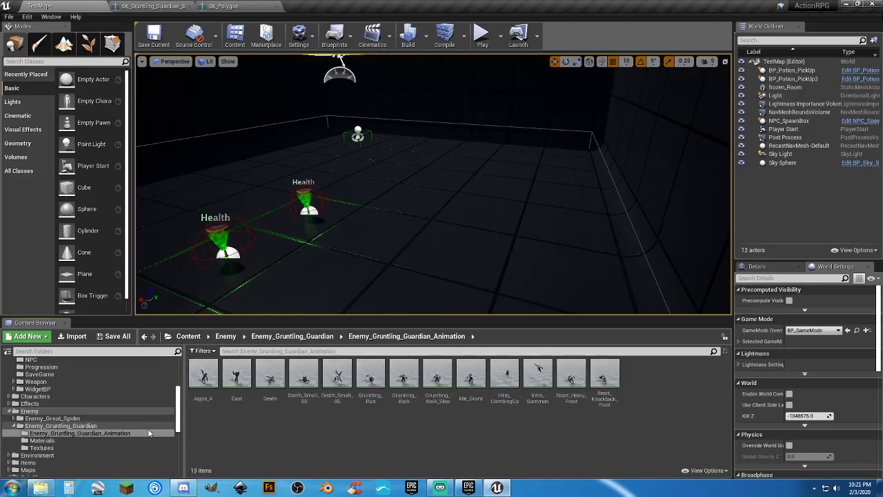
scroll(51, 410, "up", 2)
scroll(51, 410, "up", 1)
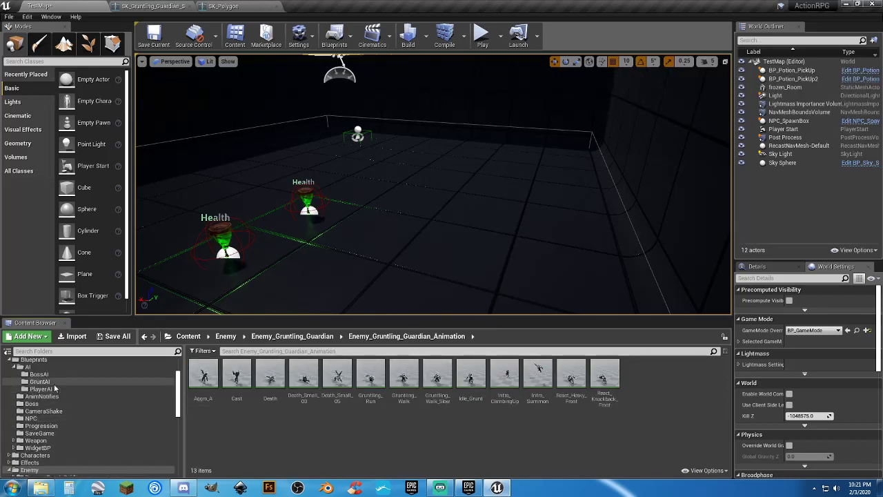
left_click(54, 383)
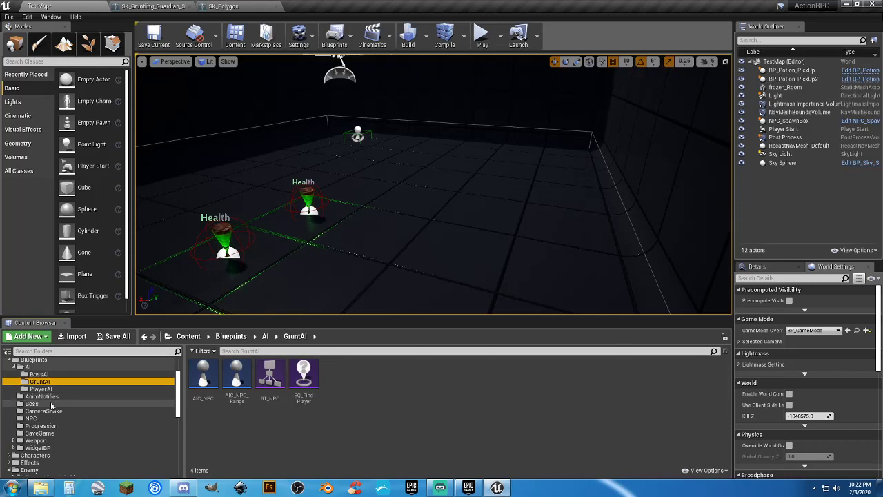
left_click(156, 419)
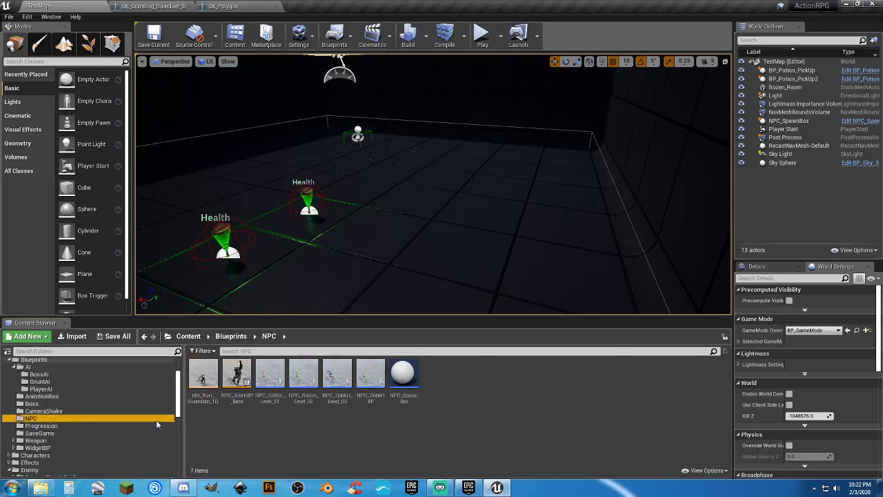
double_click(373, 399)
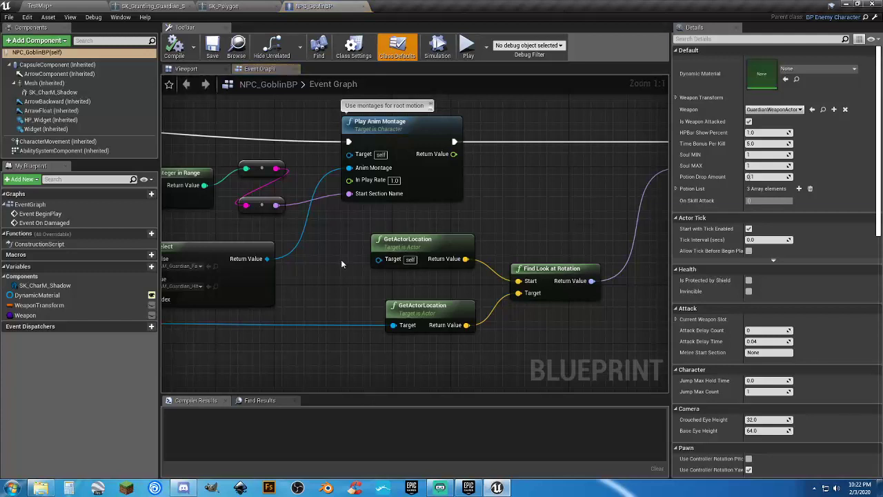
Step: Examine the goblin's inherited mesh in NPC_GoblinBP and the Attach a Weapon nodes in its event graph, through to AttachToComponent
right_click_drag(341, 259, 553, 266)
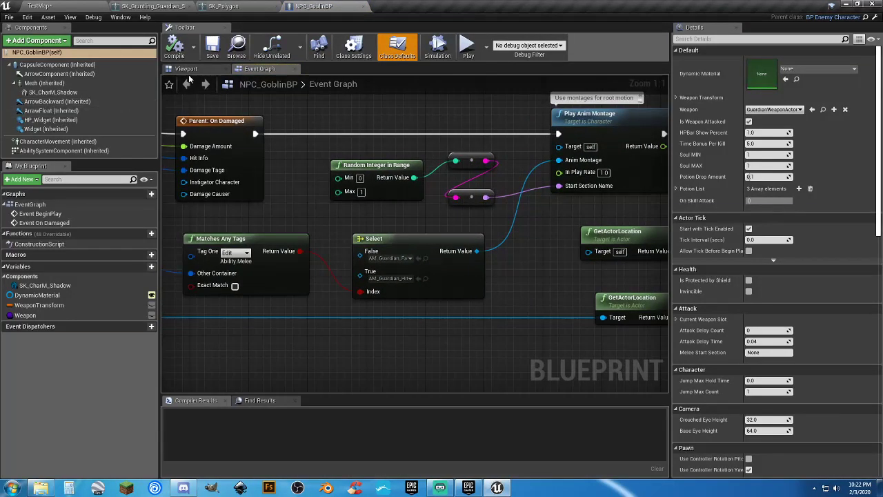
left_click(186, 69)
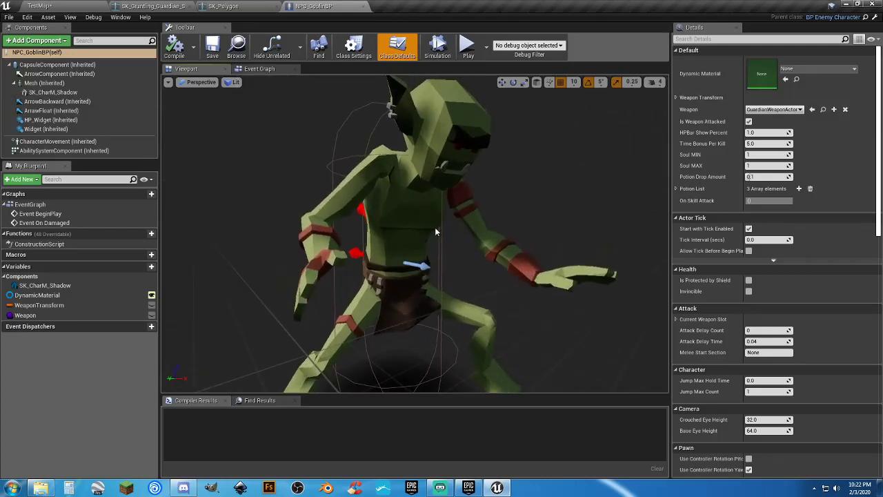
left_click(79, 82)
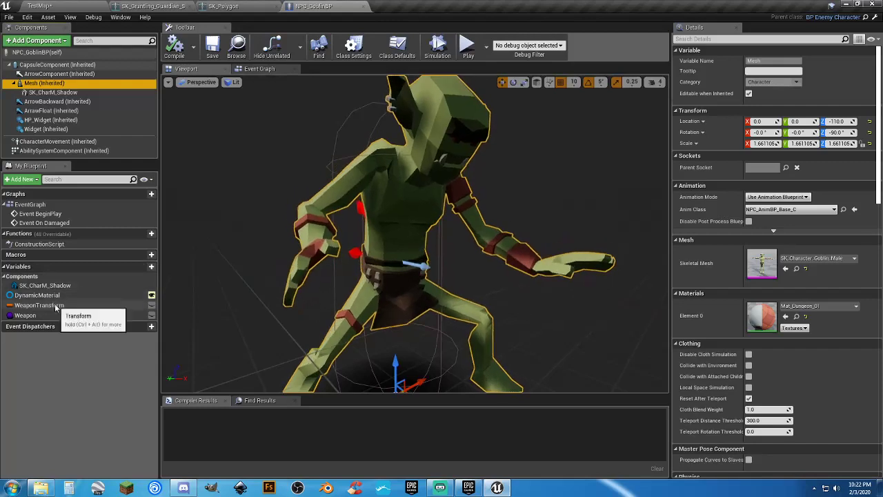
left_click(275, 70)
scroll(324, 133, "down", 7)
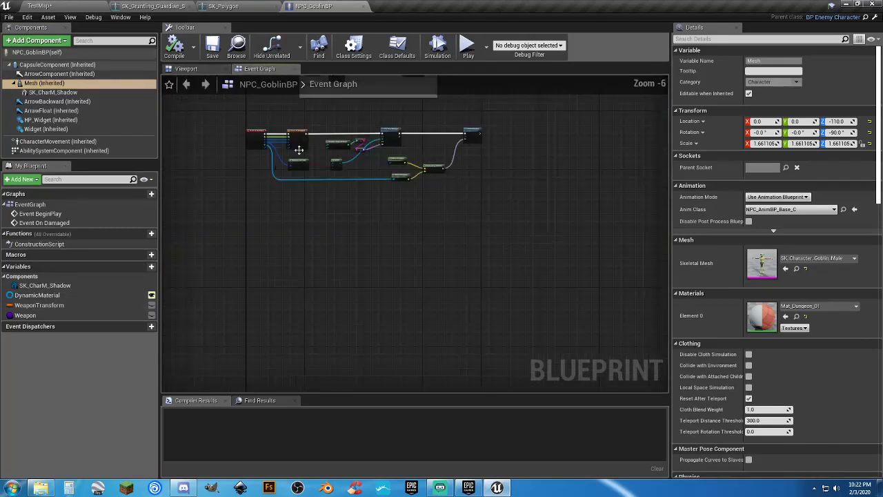
scroll(297, 236, "up", 5)
scroll(298, 237, "up", 1)
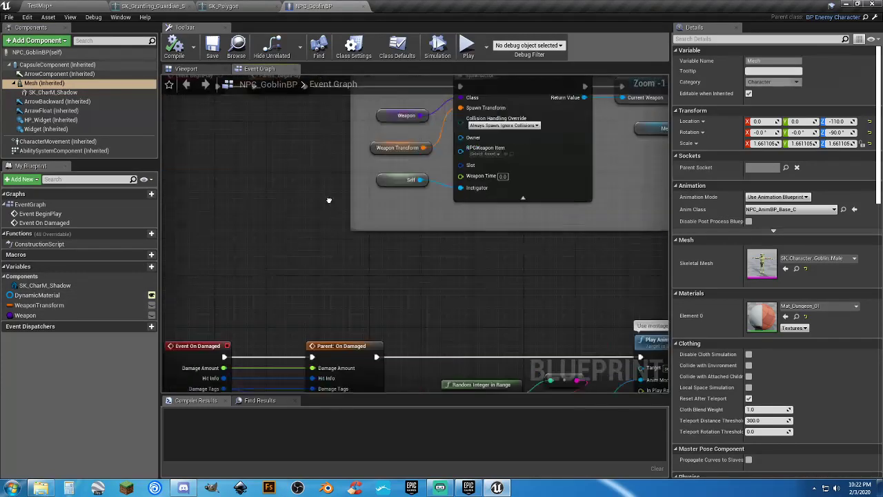
right_click_drag(298, 237, 326, 319)
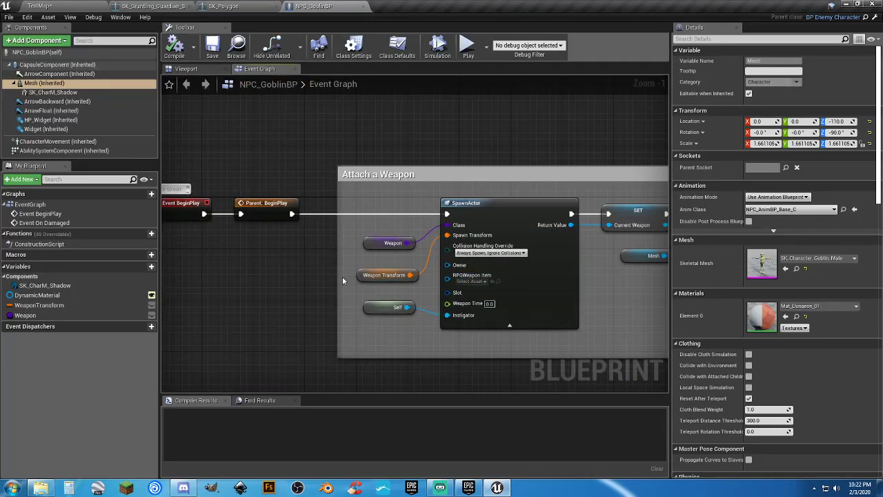
right_click_drag(342, 277, 159, 273)
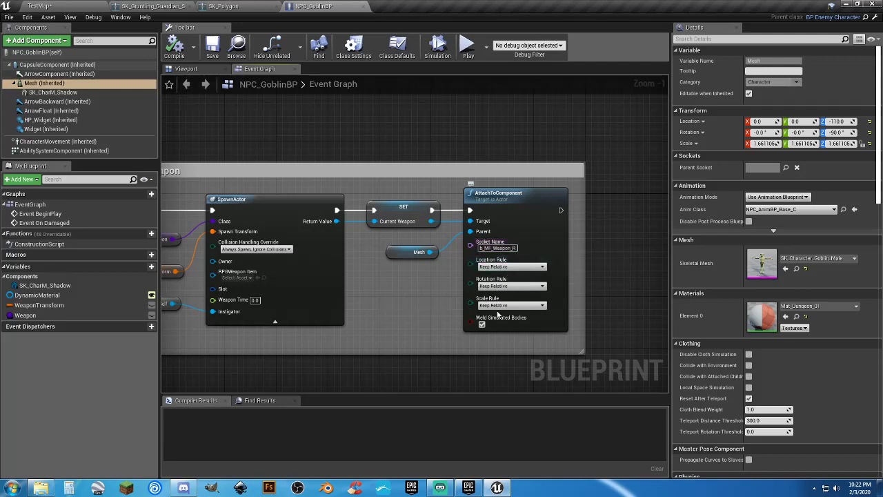
Step: Compare the Weapon_H socket on SK_Polygon with the b_MF_Weapon_R bone and Weapon_H socket on the guardian skeleton
left_click(232, 8)
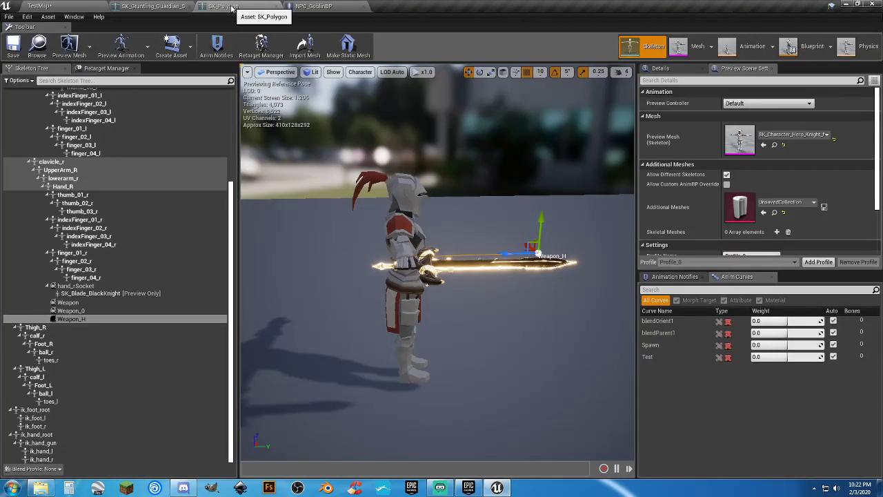
left_click(69, 318)
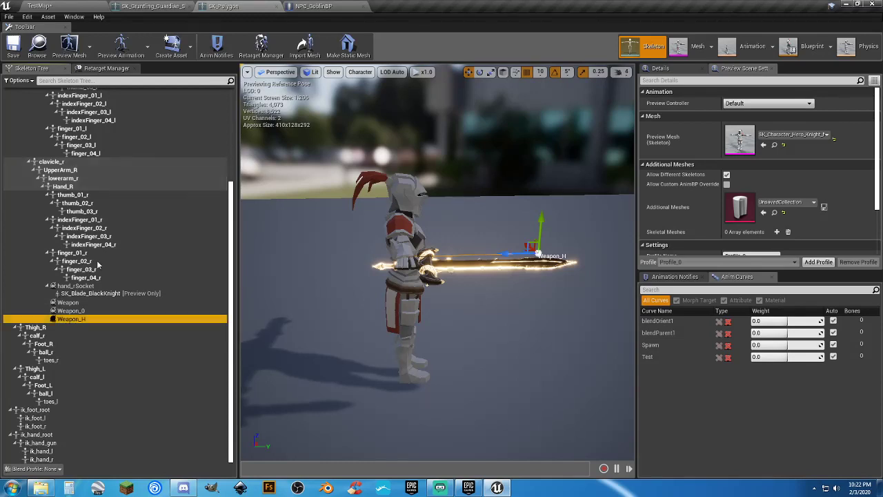
left_click(163, 6)
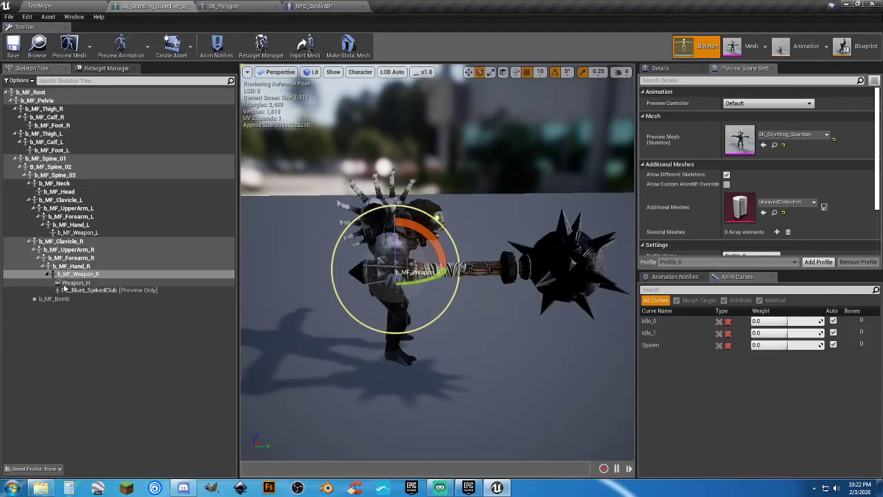
left_click(102, 275)
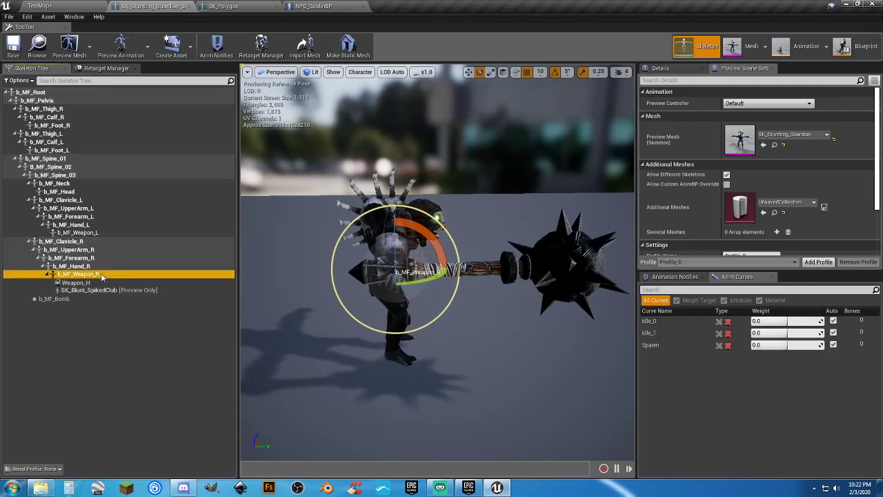
left_click(101, 283)
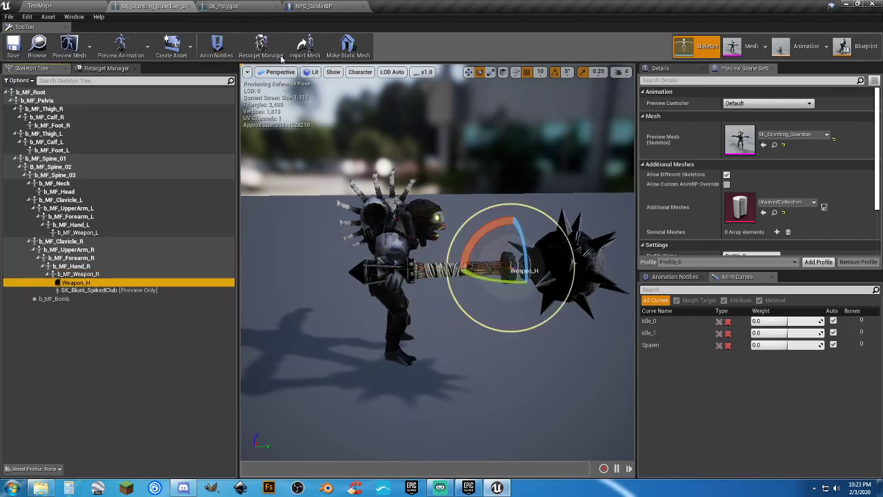
left_click(252, 8)
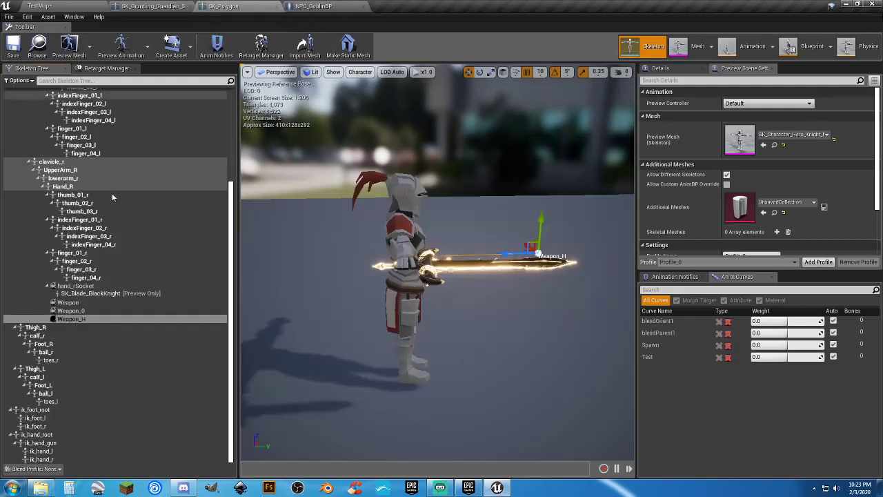
right_click(85, 319)
mouse_move(128, 369)
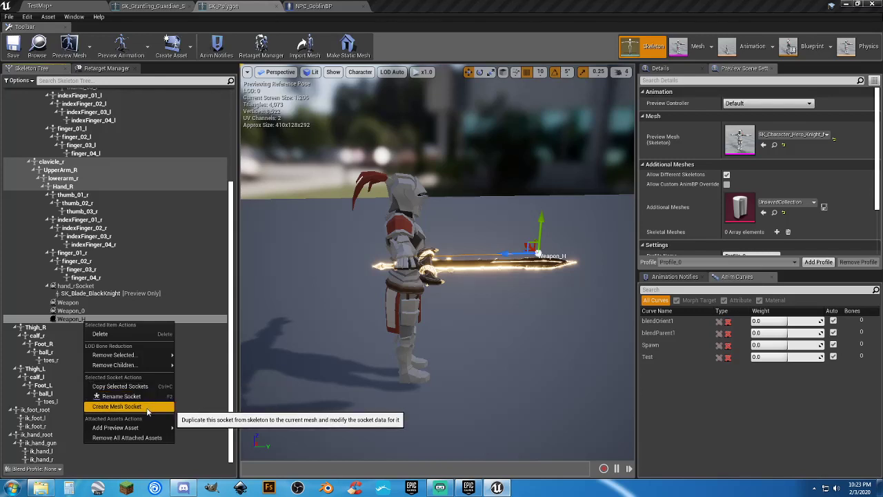
left_click(76, 320)
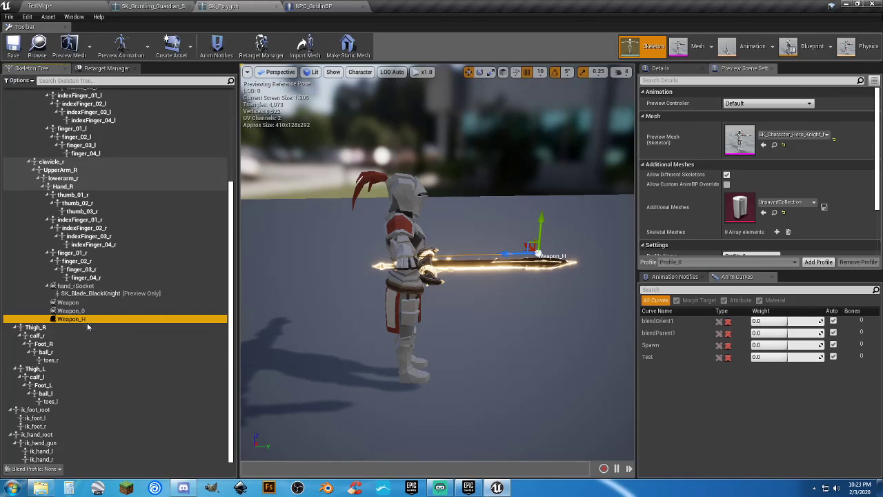
Step: Set the AttachToComponent node's socket name to Weapon_H in NPC_GoblinBP, and compile and save the blueprint
left_click(314, 6)
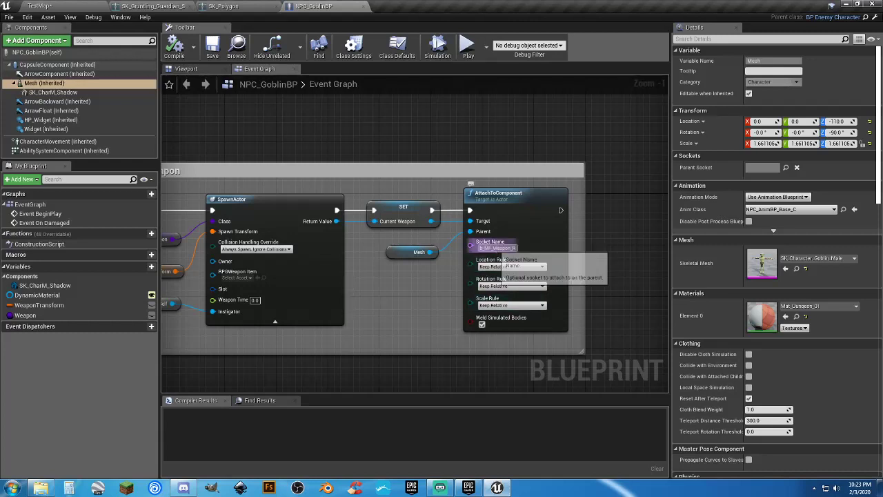
left_click(497, 247)
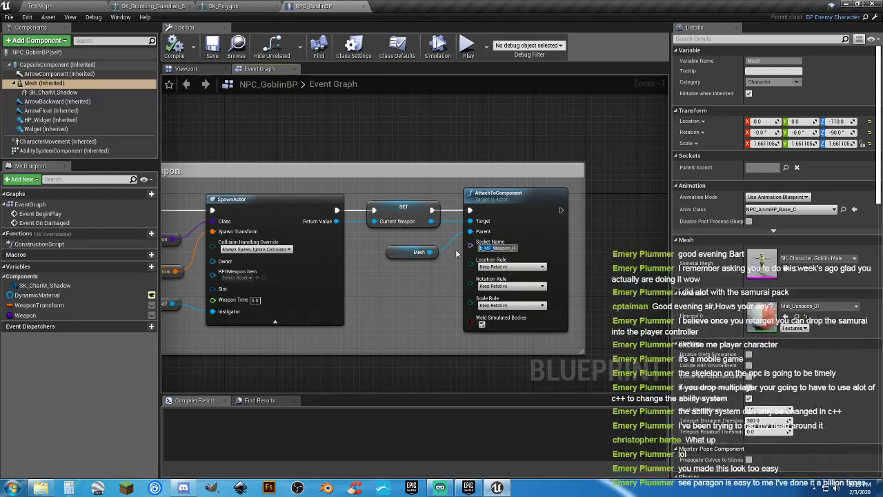
key("Return")
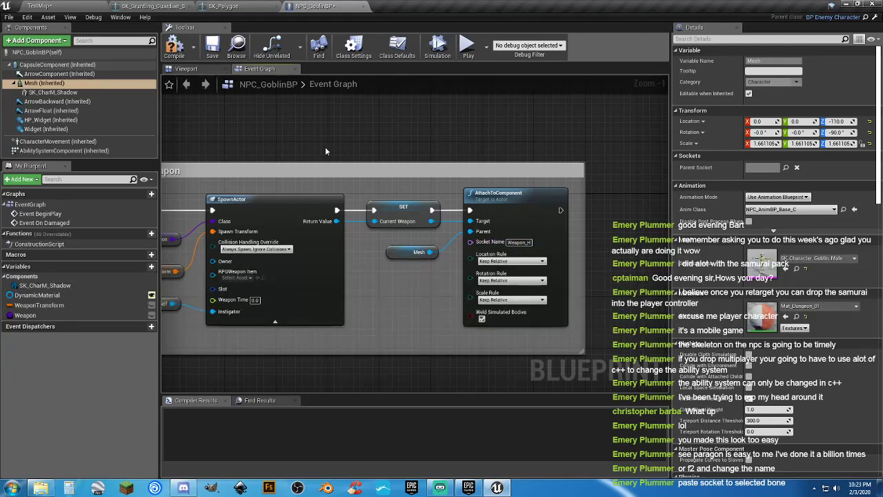
left_click(174, 47)
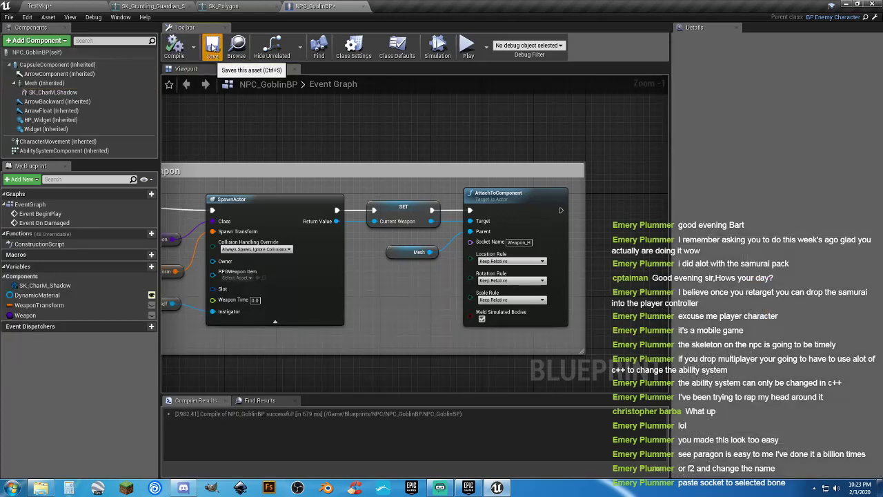
left_click(201, 71)
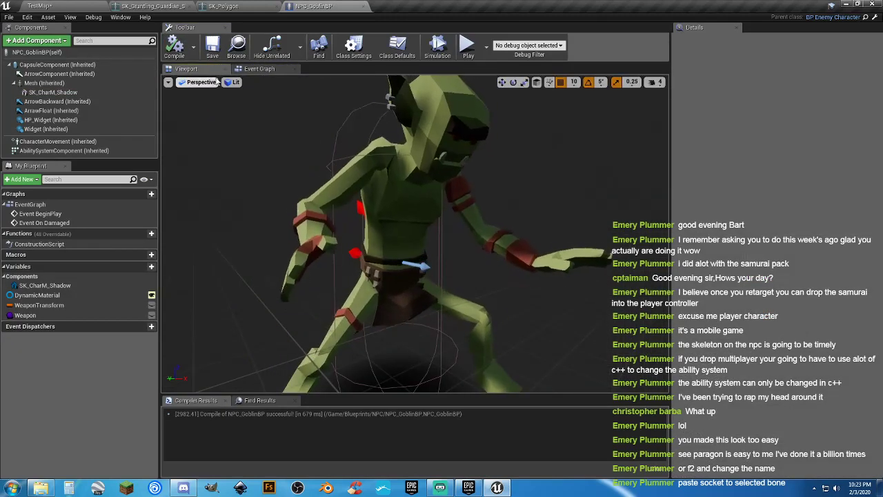
left_click(240, 70)
left_click(200, 70)
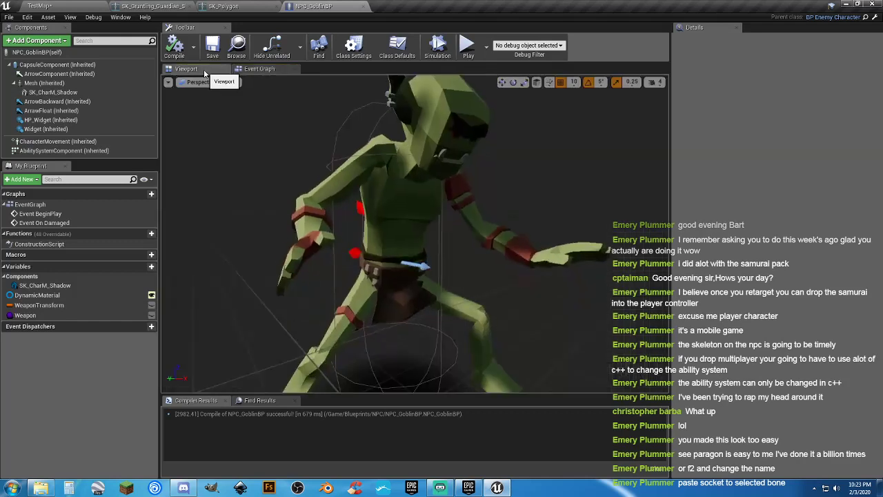
Step: Play-test the TestMap level by fighting the first wave of goblins to check their weapon attachment, and end the session
left_click(107, 6)
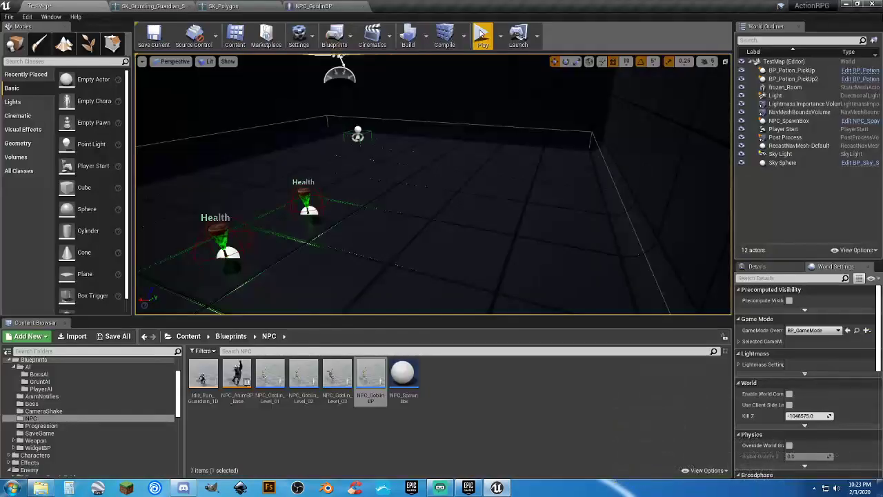
left_click(482, 35)
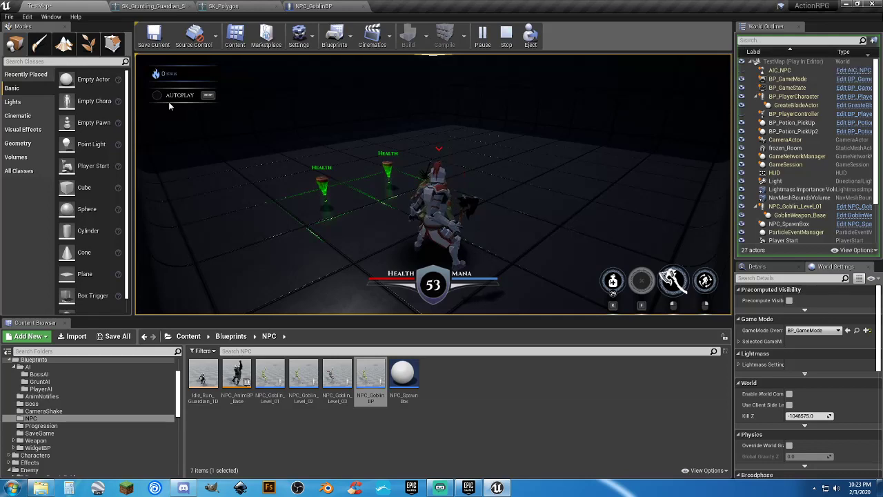
left_click(412, 183)
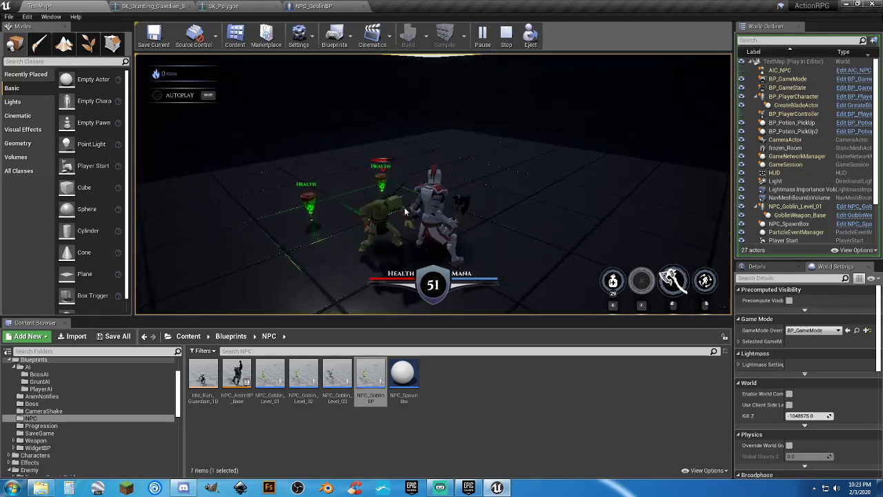
left_click(393, 225)
left_click(394, 225)
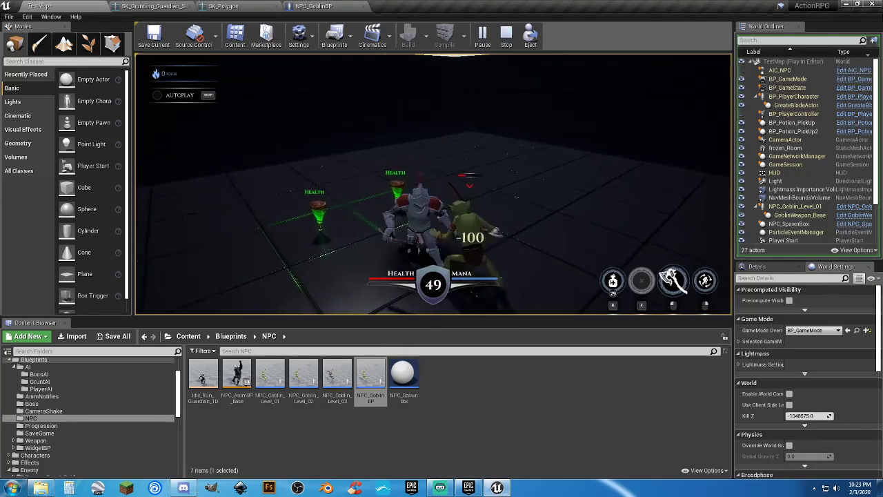
left_click(480, 217)
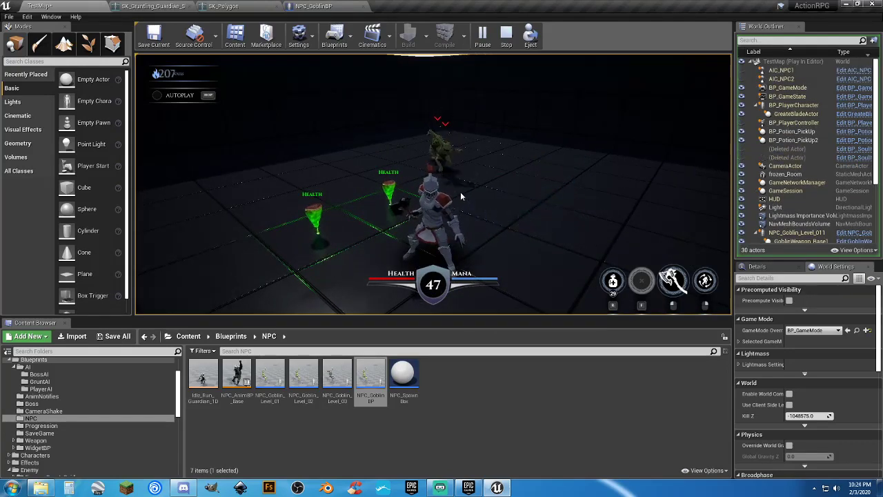
left_click(464, 194)
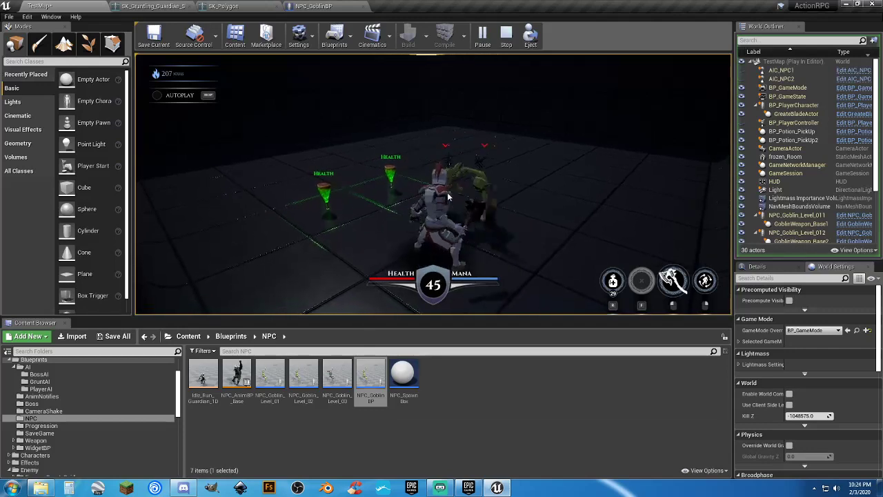
left_click(476, 195)
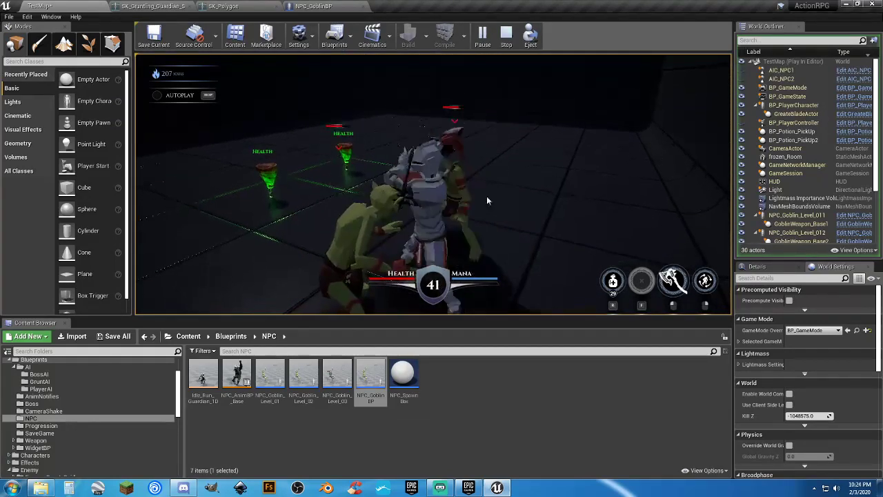
left_click(475, 196)
left_click(417, 184)
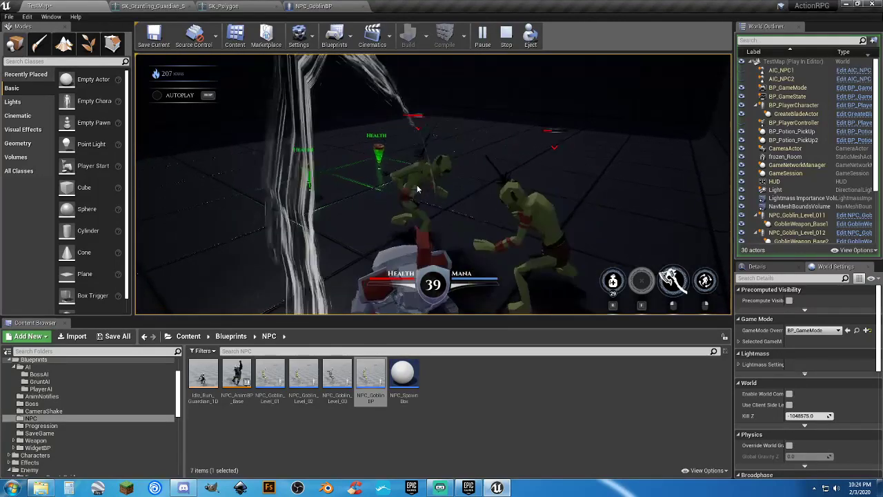
left_click(500, 199)
left_click(486, 199)
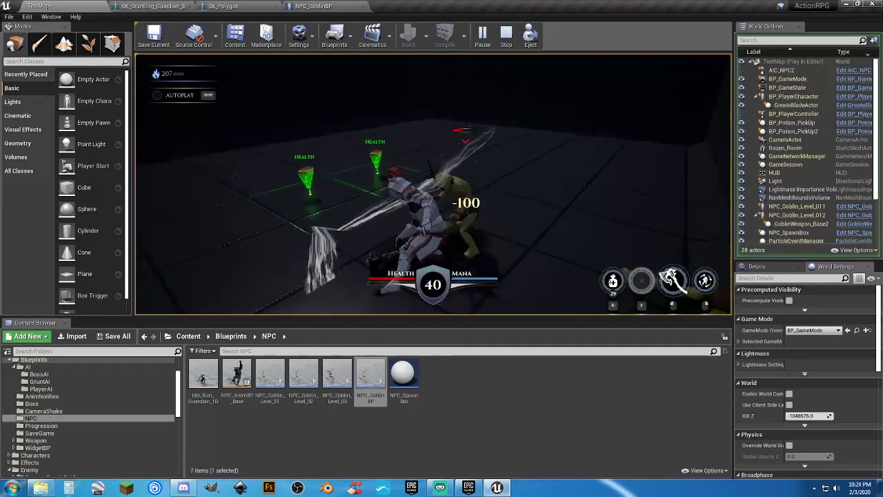
left_click(528, 206)
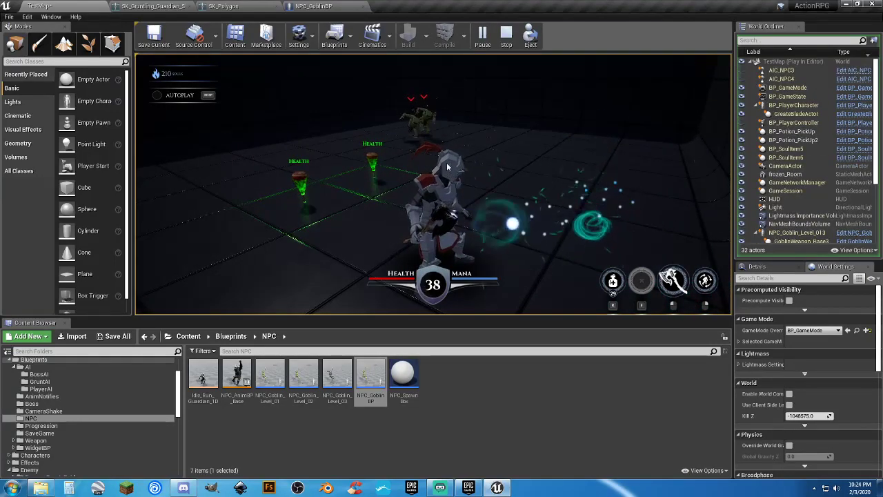
left_click(427, 181)
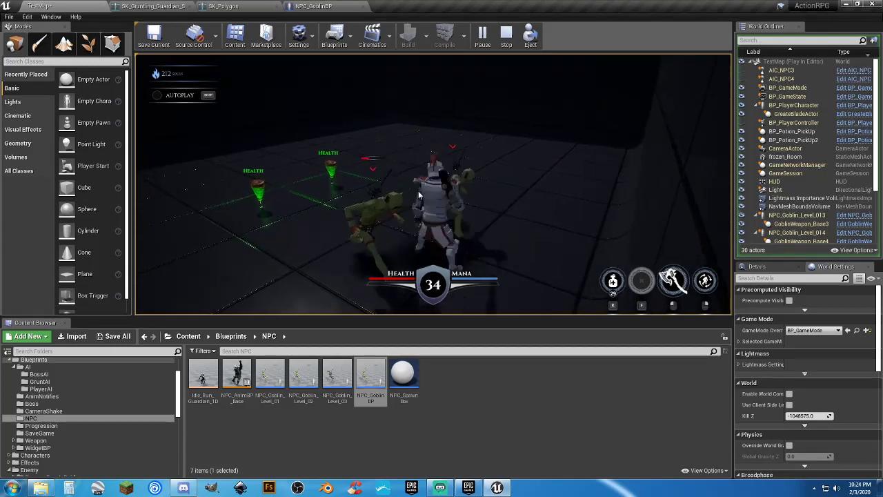
left_click(416, 195)
left_click(444, 174)
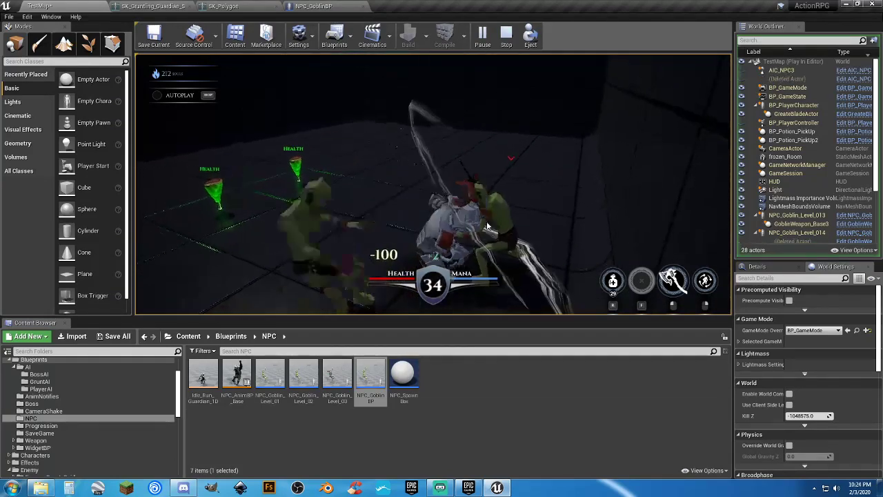
left_click(497, 200)
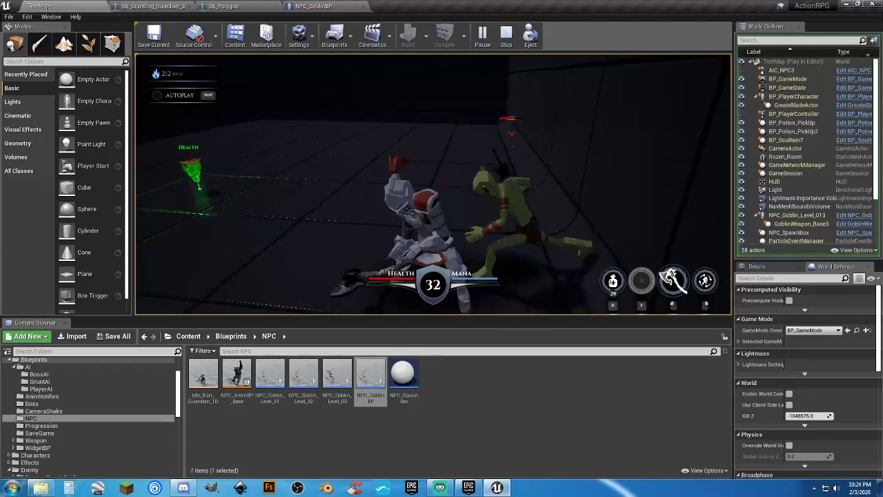
left_click(456, 191)
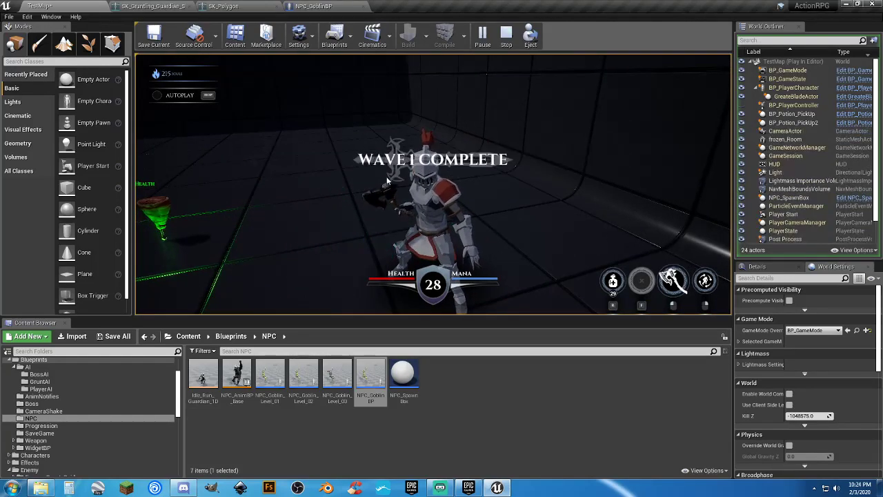
key("Escape")
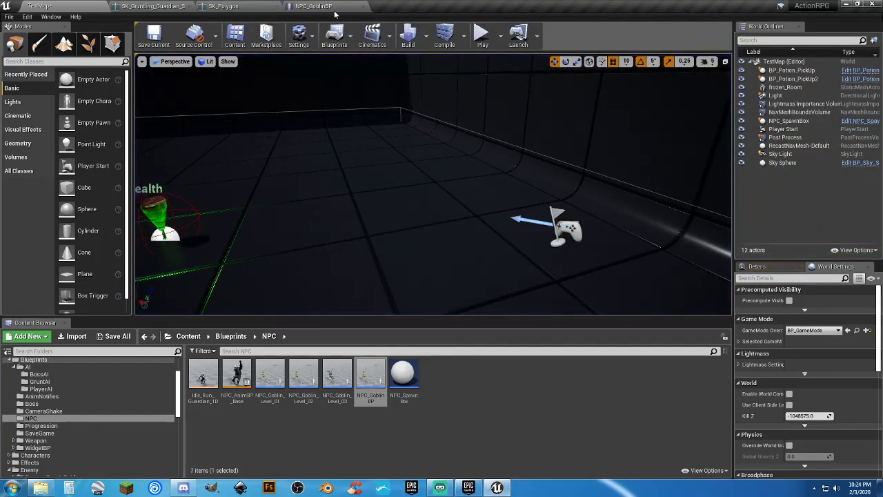
Step: Return to NPC_GoblinBP and review the goblin preview and the AttachToComponent node in the event graph
left_click(326, 7)
scroll(373, 151, "down", 5)
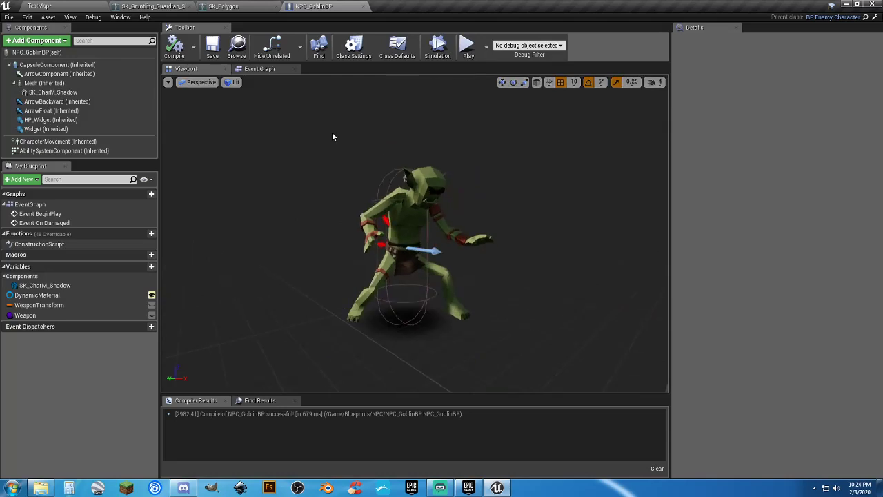
left_click(261, 72)
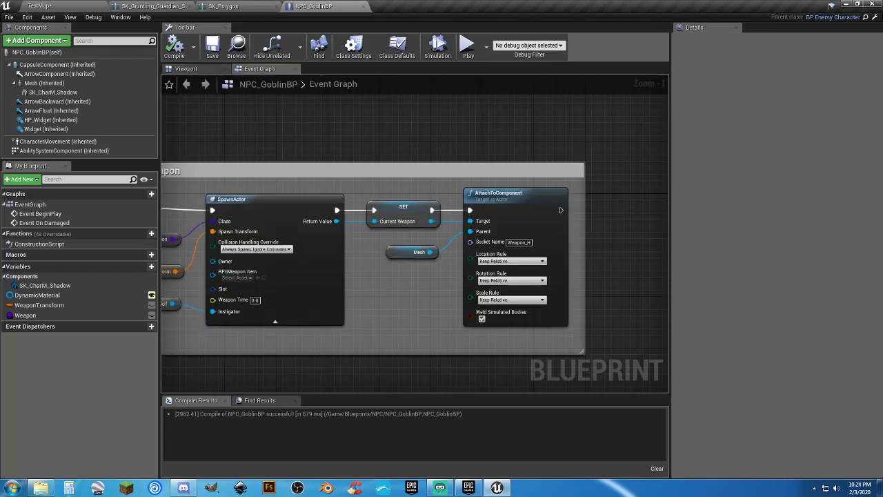
Step: Set the AttachToComponent node's location, rotation and scale rules to Snap to Target, and compile and save the goblin blueprint
right_click_drag(405, 193, 442, 174)
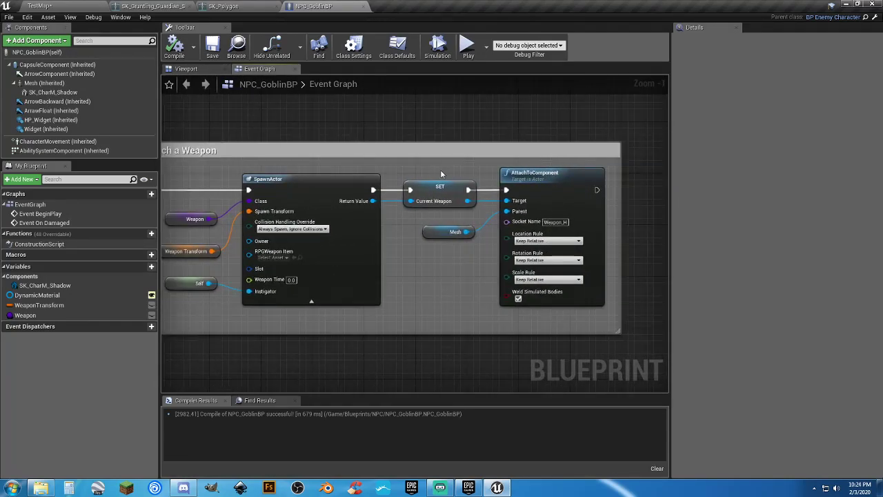
left_click(543, 241)
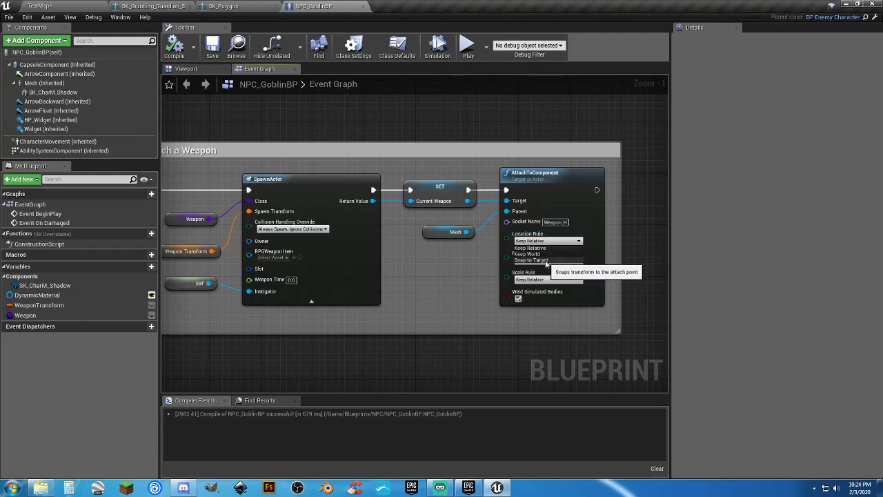
left_click(545, 260)
left_click(548, 261)
left_click(543, 279)
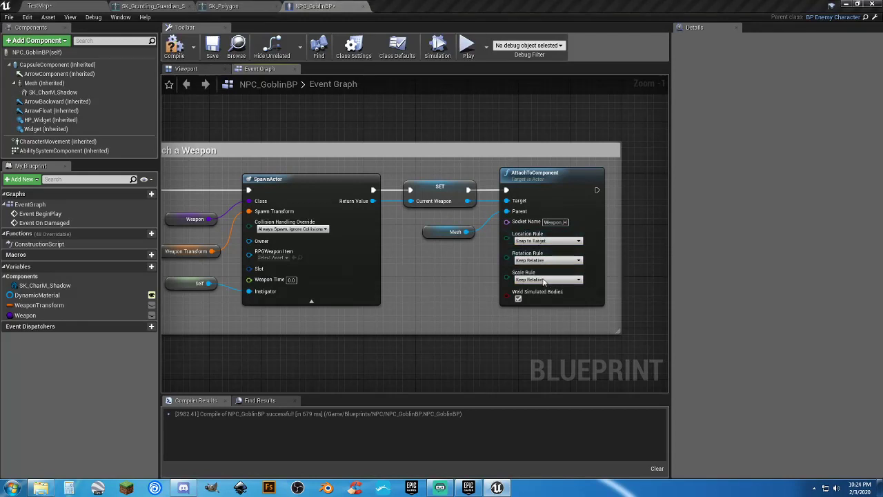
left_click(545, 280)
left_click(539, 304)
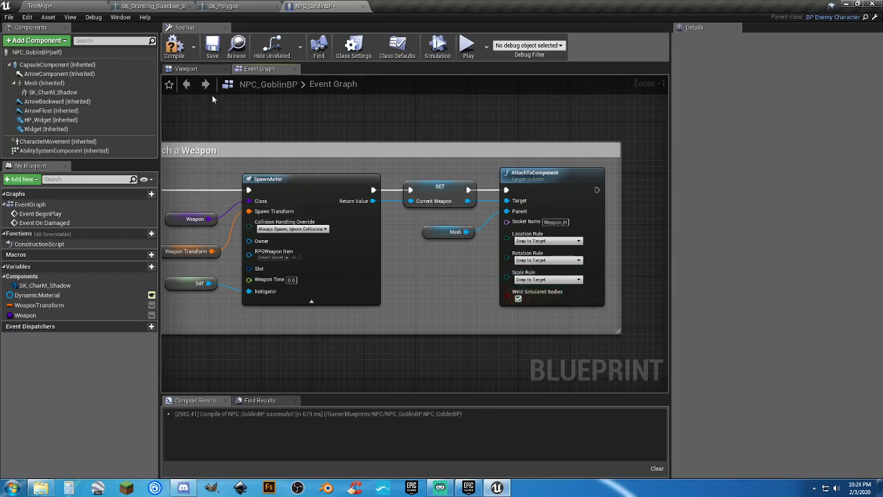
left_click(181, 55)
left_click(212, 47)
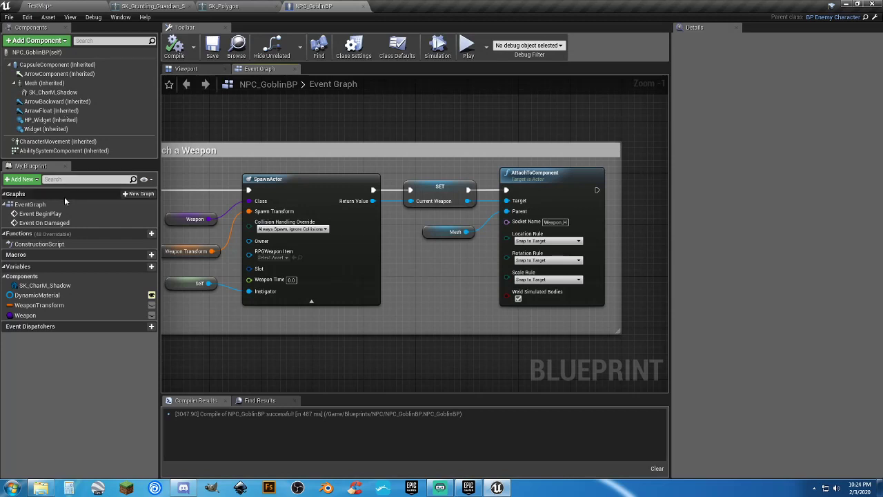
Step: Check the Weapon variable's default value and the goblin's preview in the blueprint's viewport
left_click(27, 316)
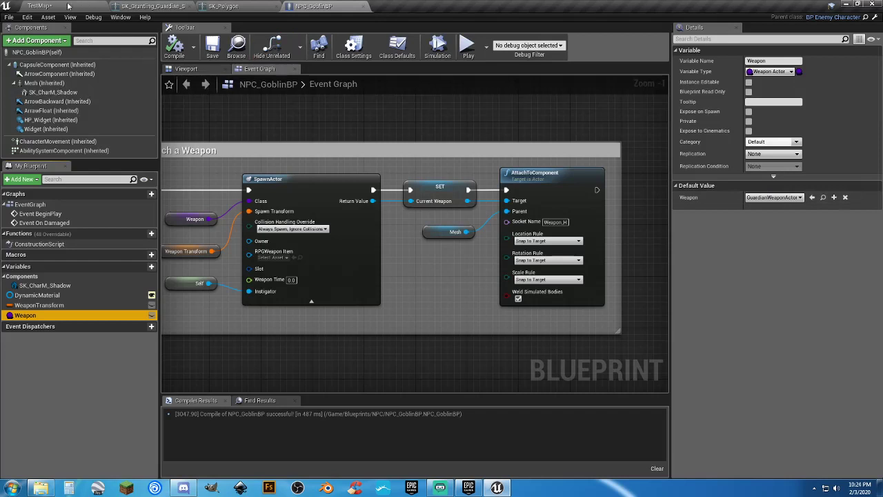
left_click(185, 69)
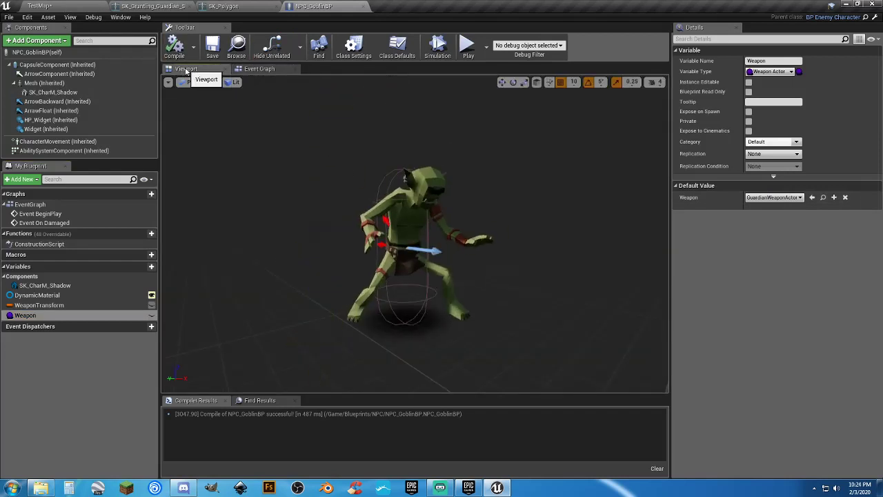
Step: Open NPC_AnimBP_Base from the Blueprints/NPC folder of the project, inspect its event graph and close it
left_click(41, 6)
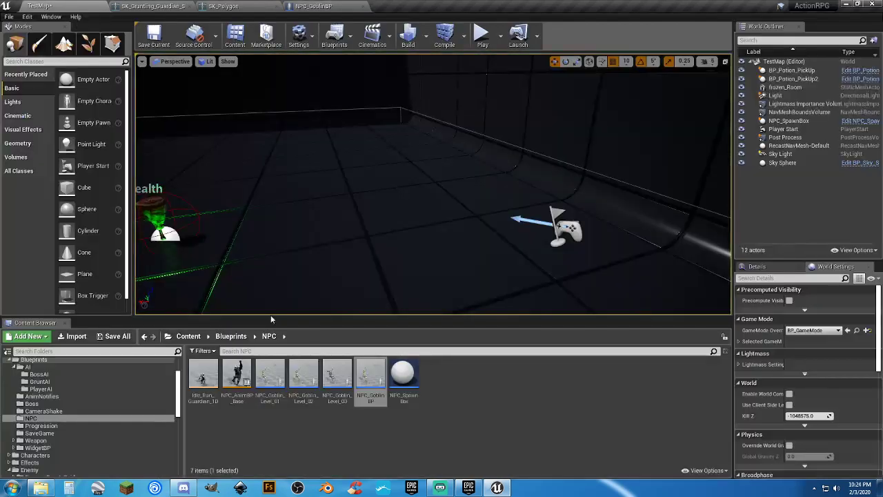
double_click(237, 376)
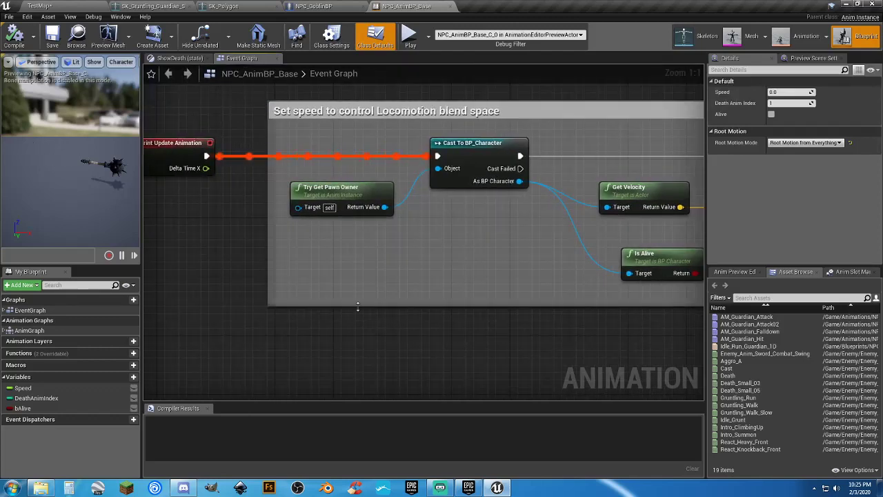
right_click_drag(474, 343, 435, 343)
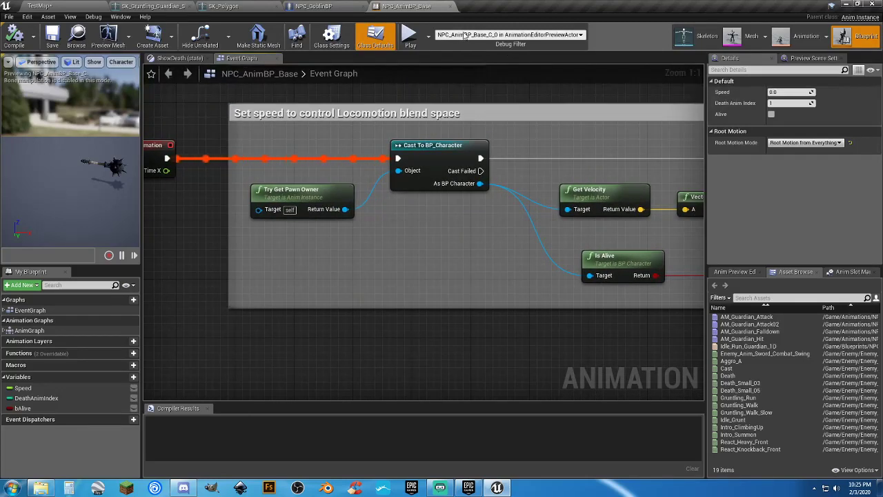
left_click(449, 6)
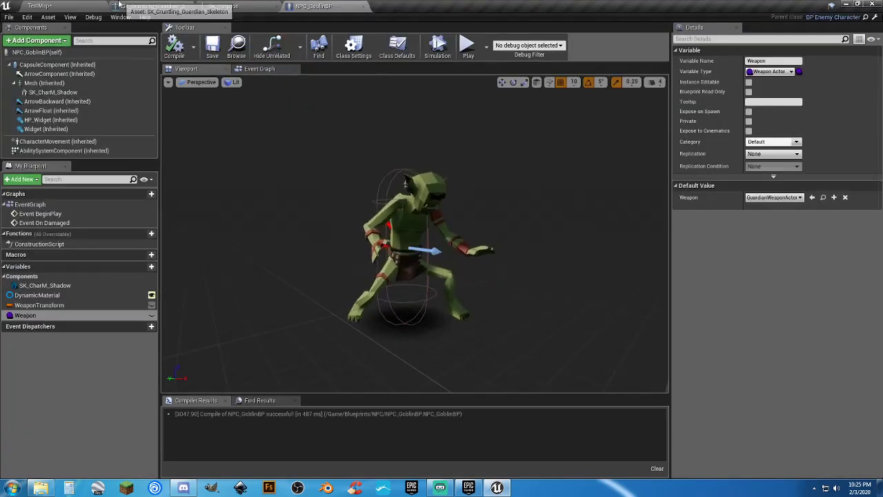
Step: Open the NPC_AnimBP_Base animation blueprint stored in PolyChar/NPC/Grunt/Animations/ABP
left_click(39, 5)
scroll(79, 407, "down", 4)
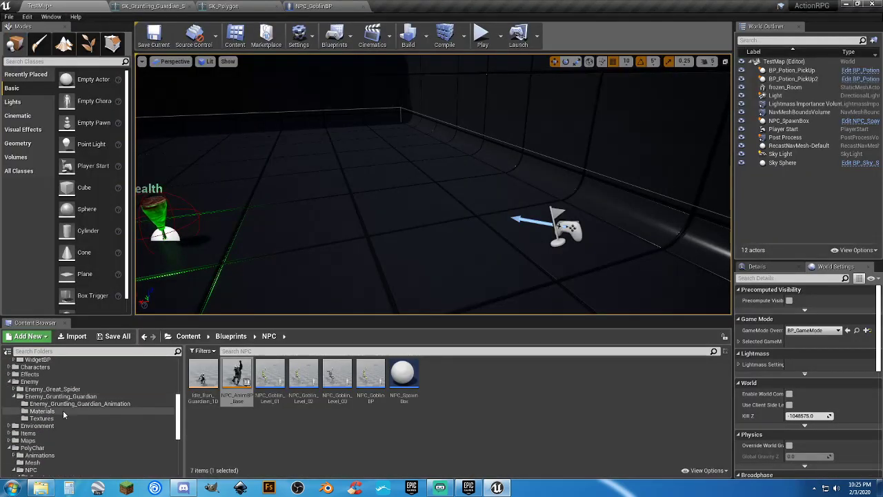
scroll(56, 423, "down", 1)
left_click(16, 440)
left_click(21, 448)
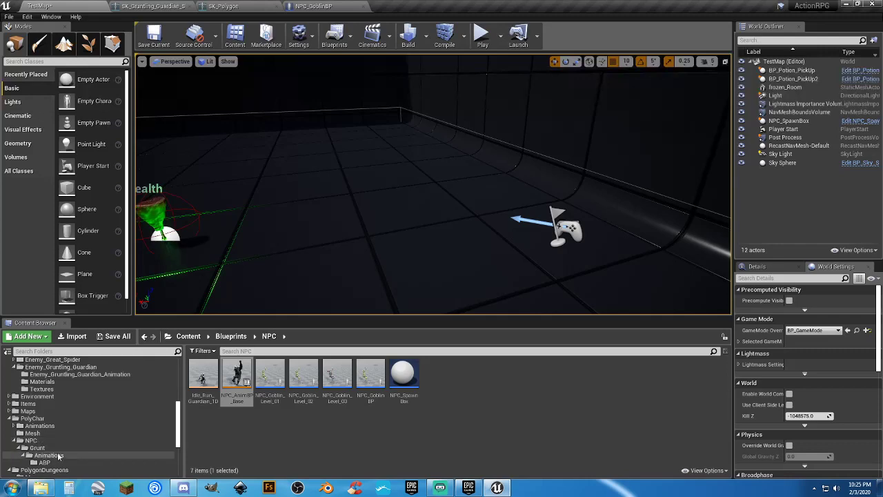
left_click(26, 455)
left_click(58, 463)
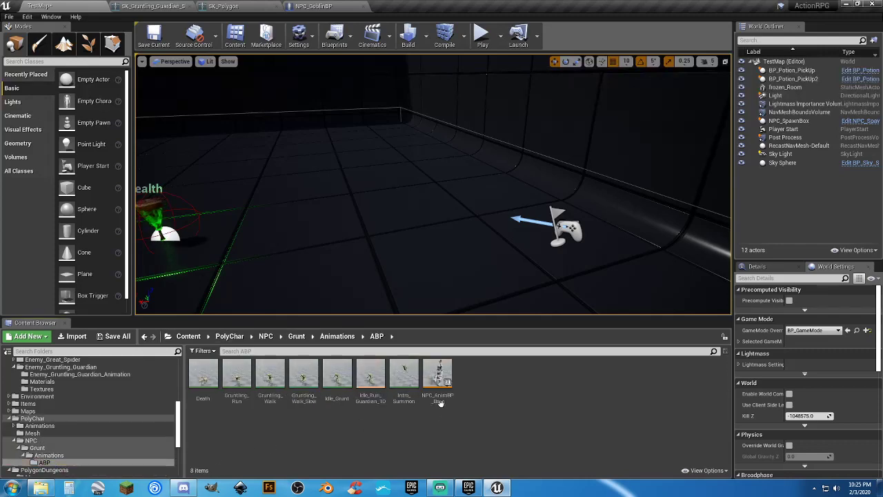
double_click(437, 376)
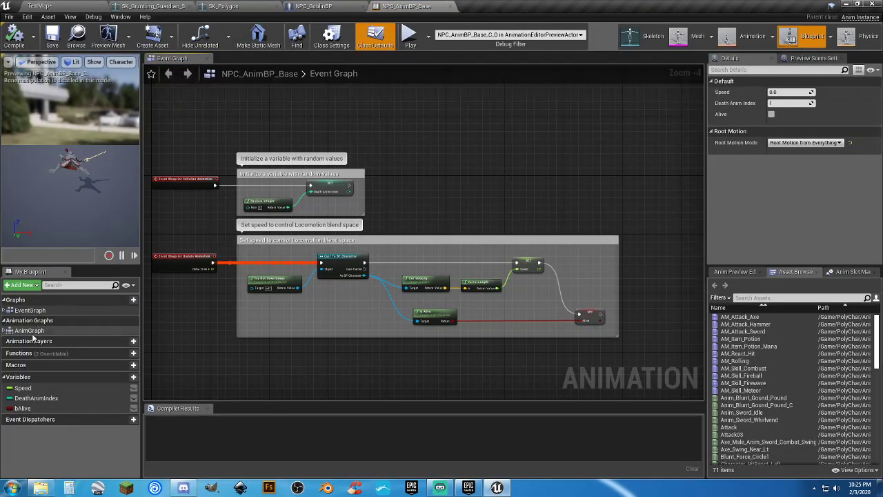
Step: Examine the Summon, Locomotion and ShowDeath states of the Basic State Machine in the animation blueprint's AnimGraph
double_click(31, 330)
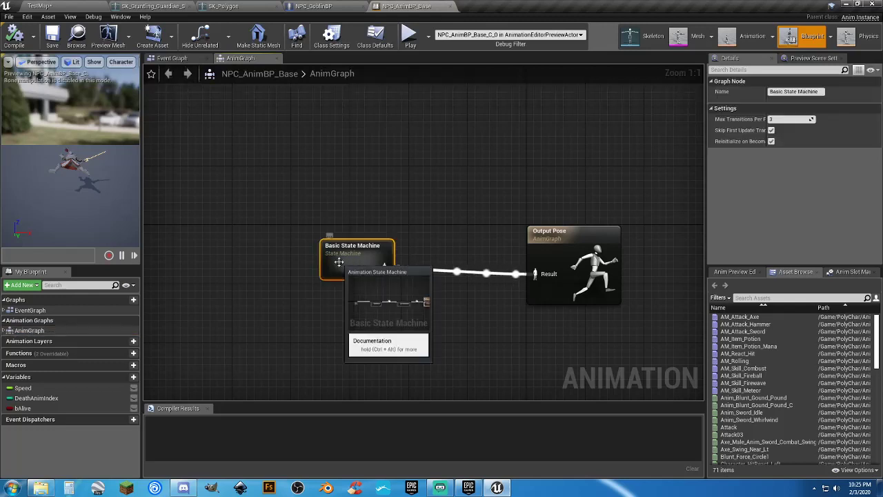
double_click(381, 261)
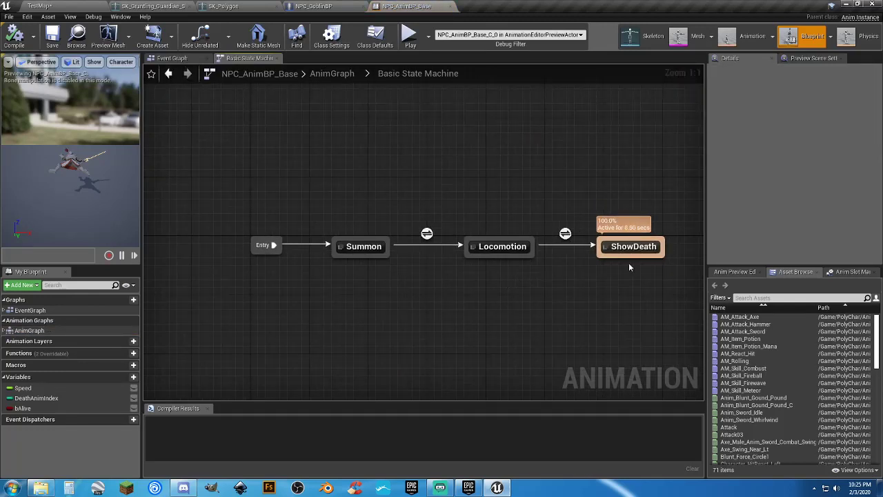
double_click(370, 249)
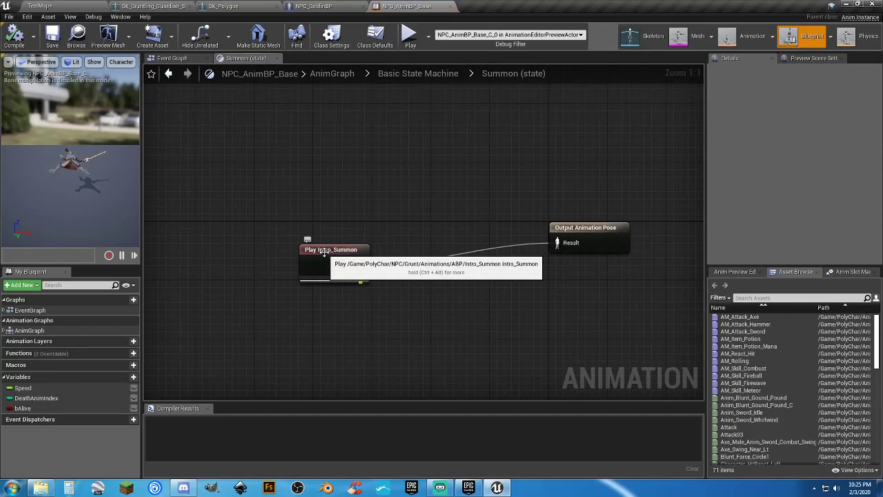
left_click(419, 74)
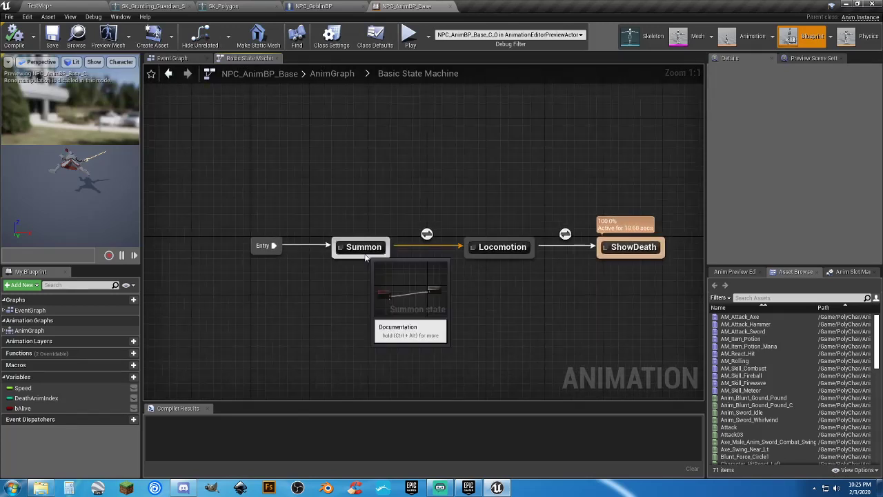
double_click(502, 247)
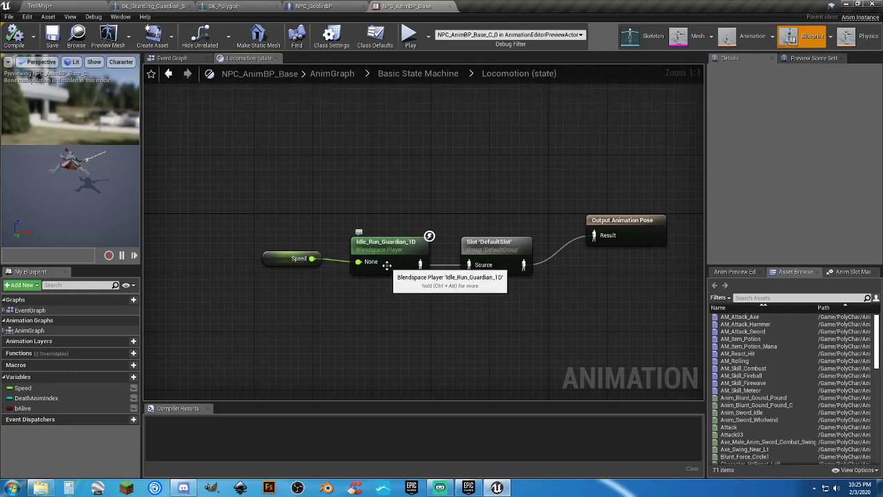
left_click(438, 76)
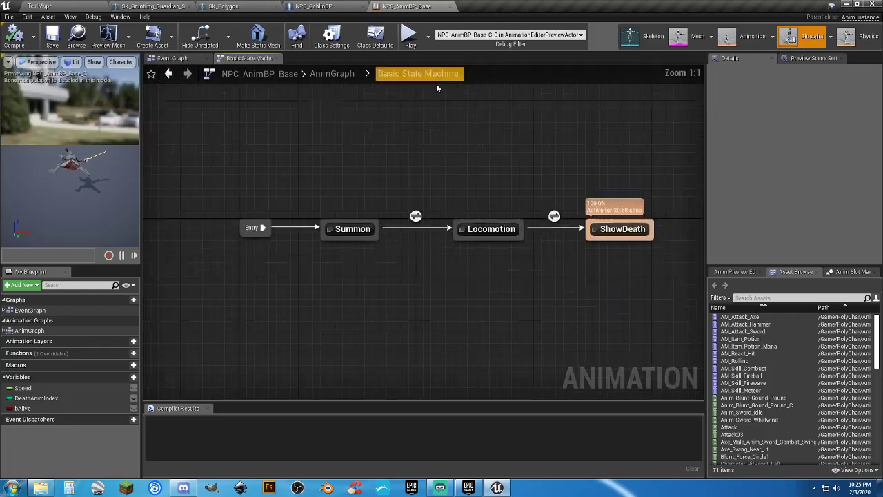
double_click(610, 247)
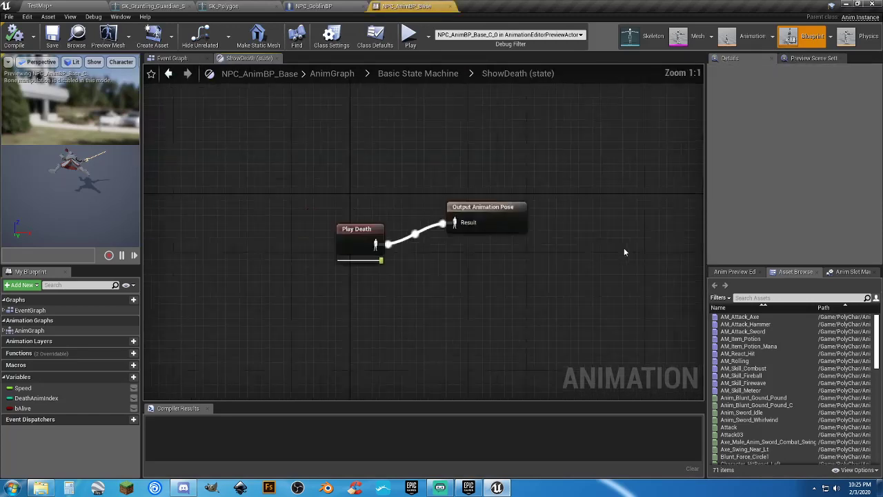
left_click(414, 75)
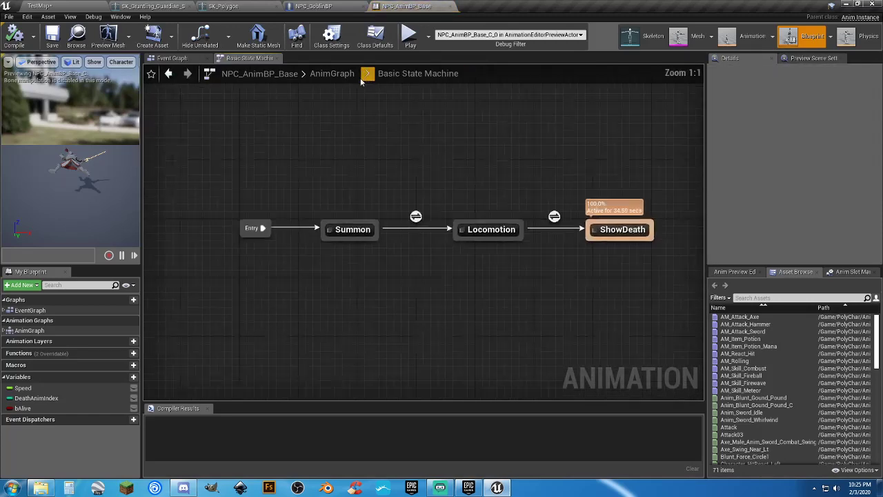
left_click(330, 76)
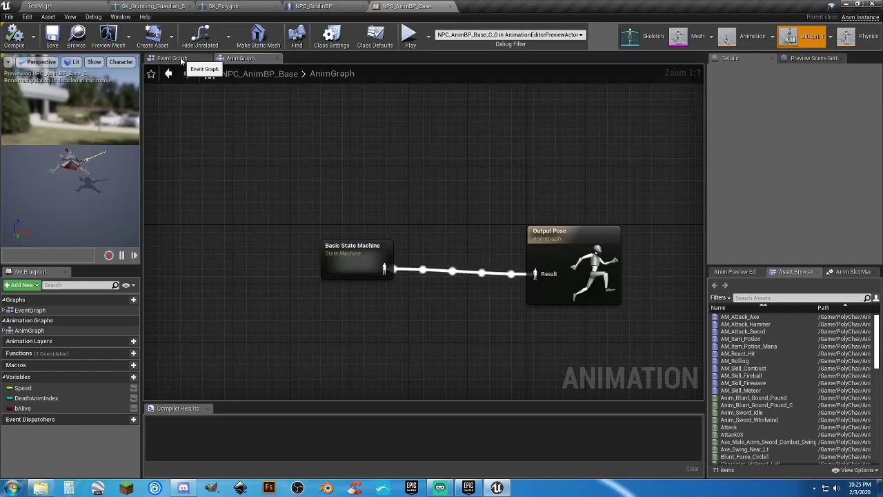
Step: Review the animation blueprint's event graph logic for death index, speed and alive state, and close the blueprint
left_click(172, 58)
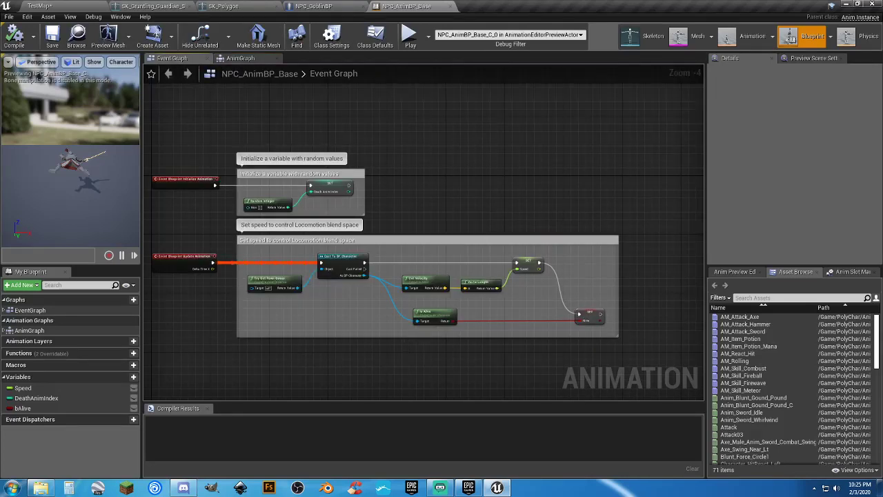
right_click_drag(416, 339, 467, 333)
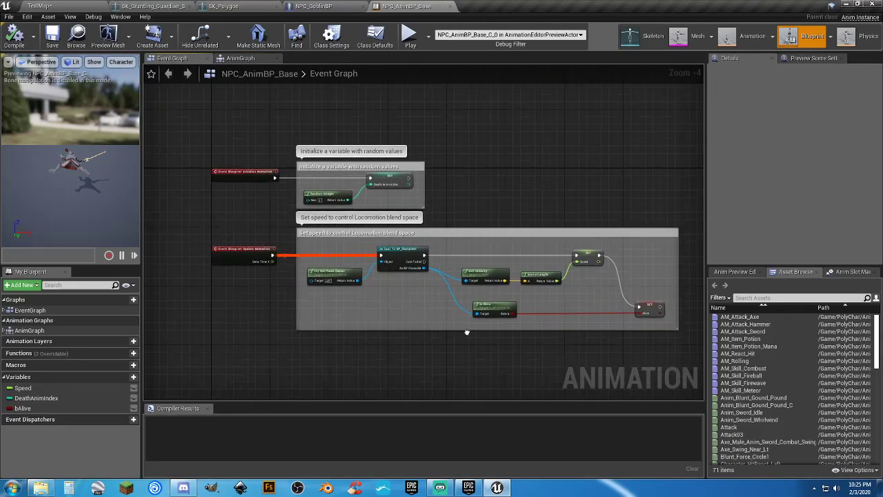
left_click(450, 6)
Step: Browse the Enemy, Characters and Blueprints/NPC folders of the project for goblin and guardian assets
left_click(42, 6)
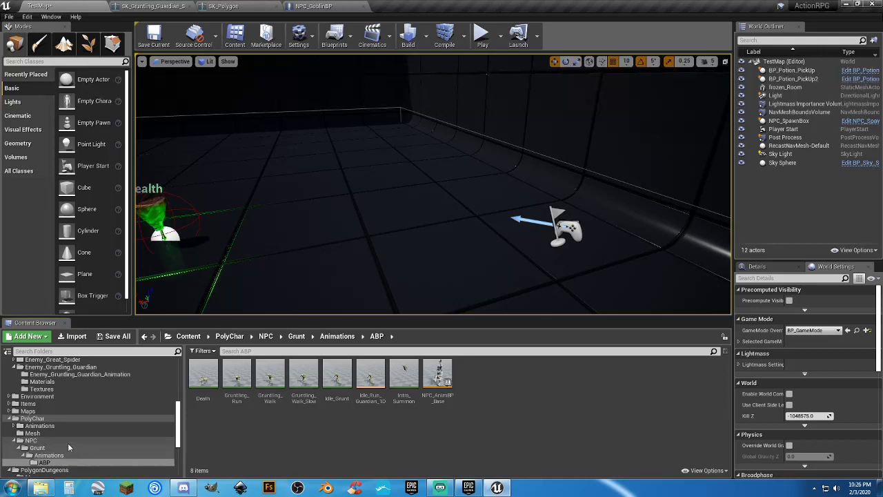
scroll(58, 447, "up", 3)
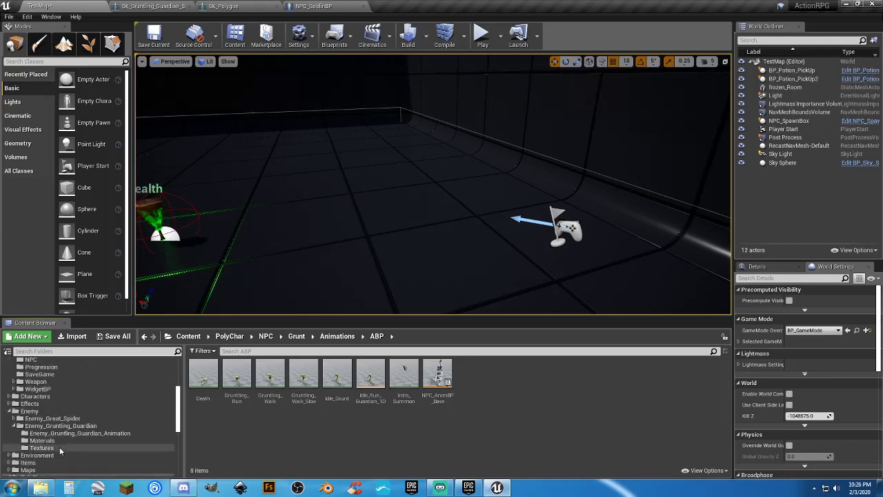
left_click(53, 434)
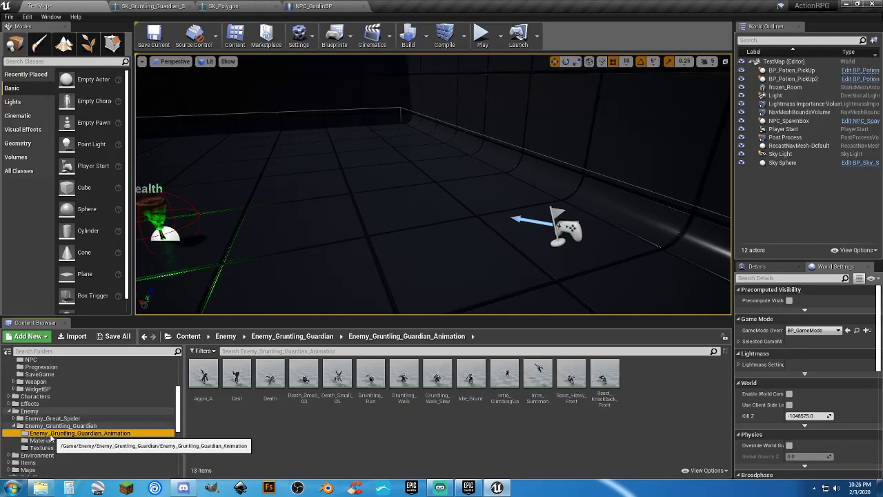
left_click(49, 440)
left_click(51, 425)
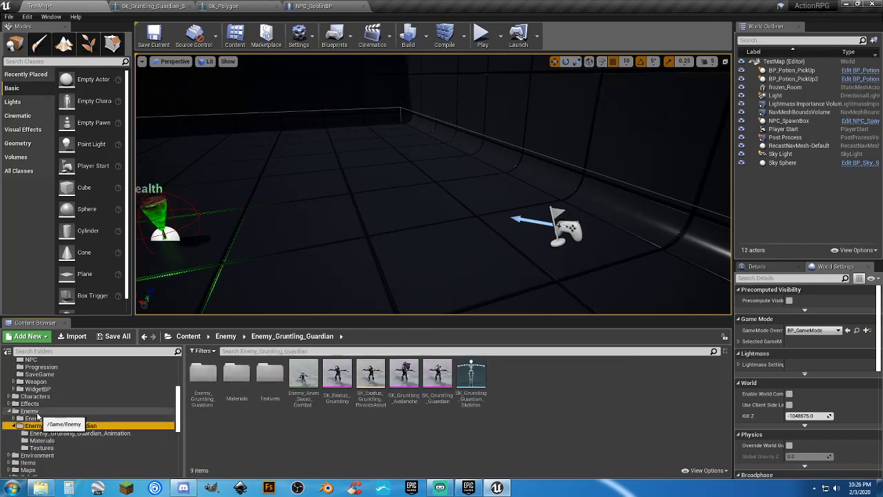
left_click(38, 412)
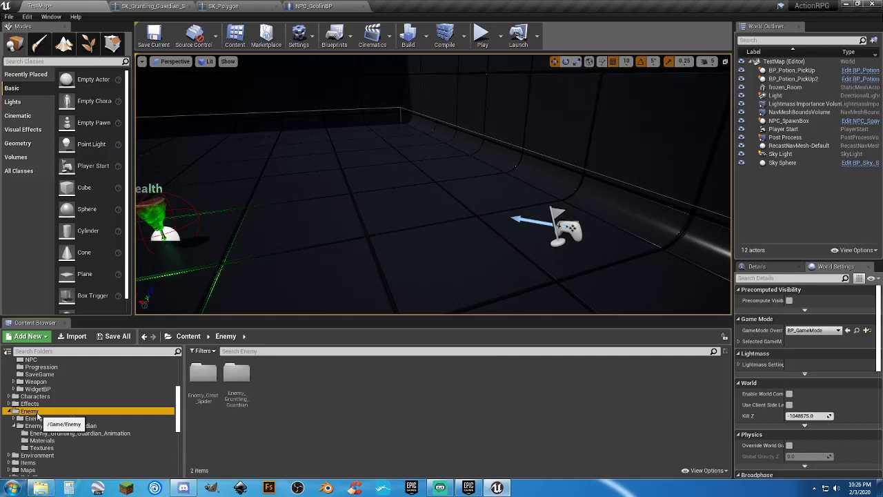
left_click(39, 419)
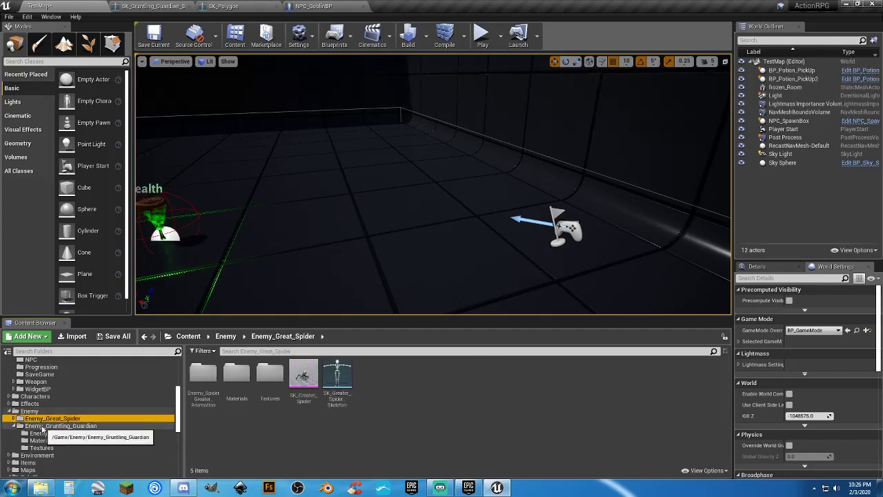
scroll(43, 429, "up", 2)
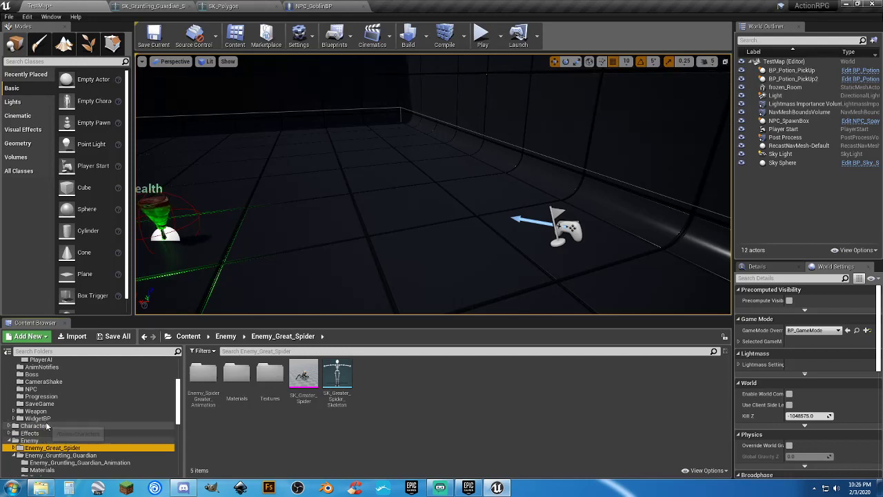
left_click(45, 425)
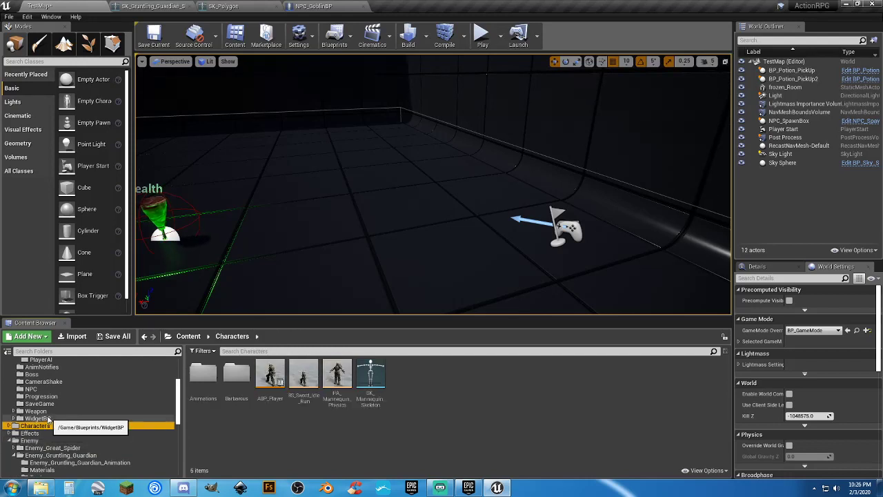
scroll(48, 419, "up", 2)
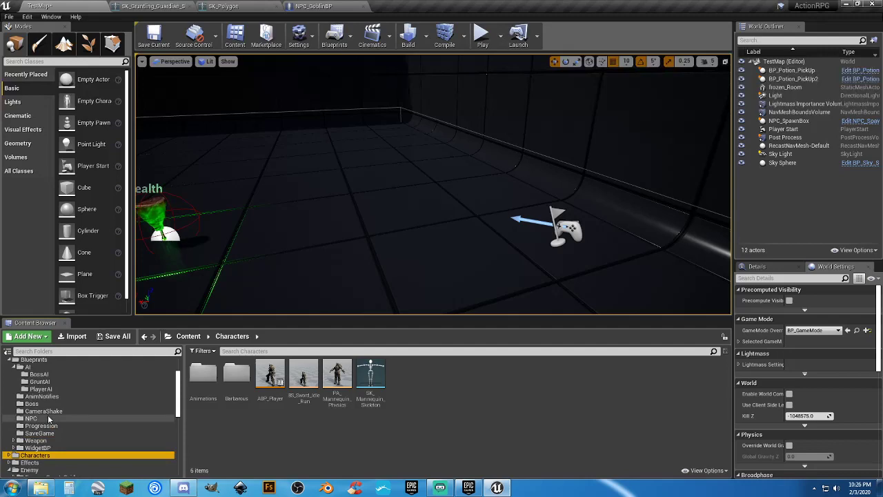
left_click(49, 418)
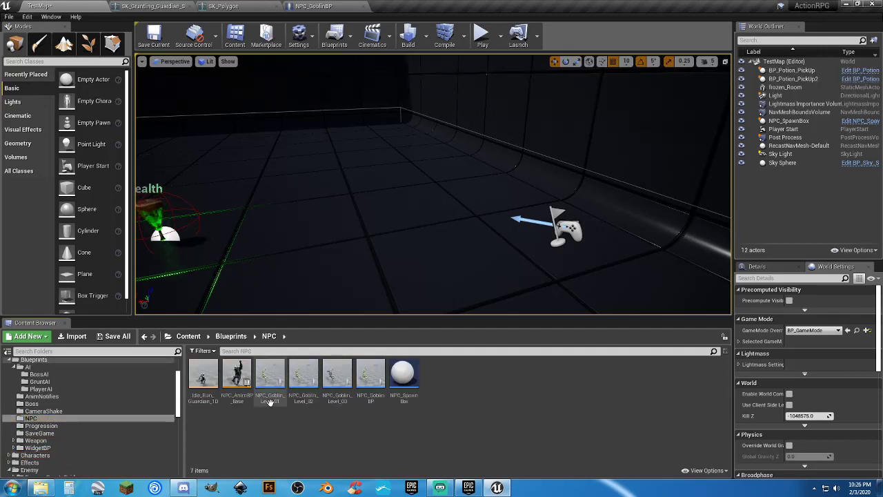
Step: Review the On Damaged montage logic and the Attach a Weapon section in the event graph of NPC_GoblinBP
left_click(329, 7)
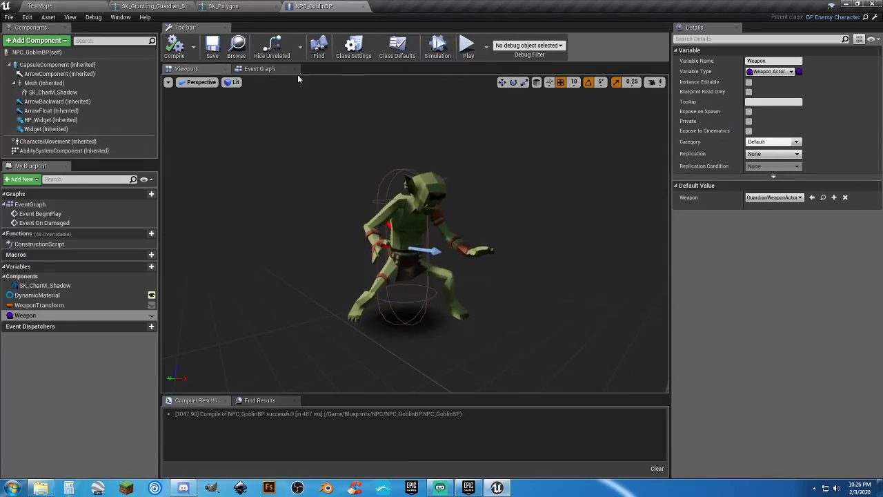
left_click(260, 69)
scroll(450, 214, "down", 5)
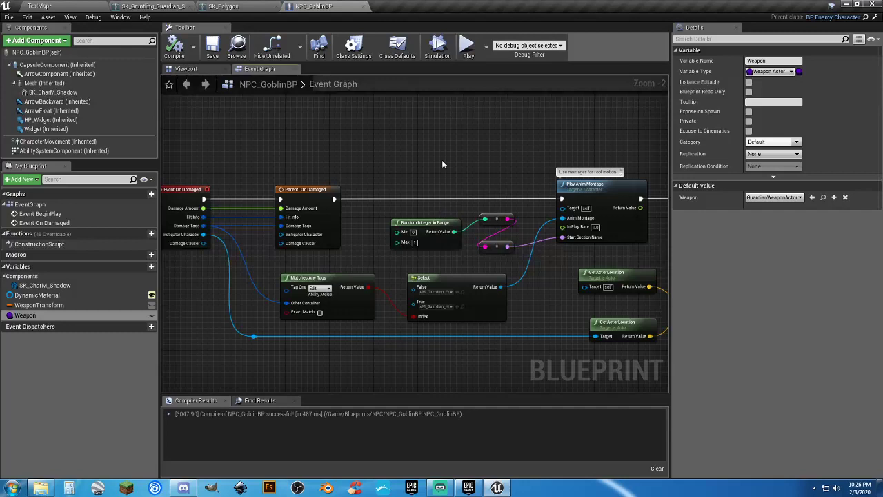
right_click_drag(441, 162, 481, 133)
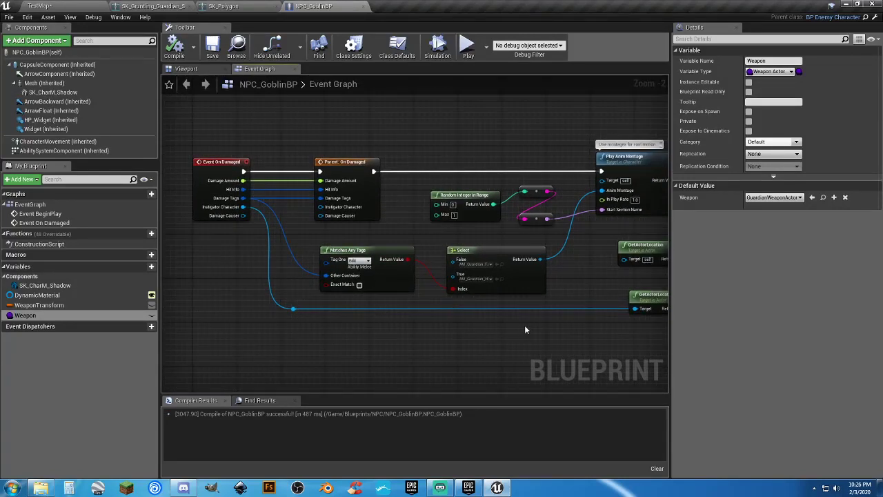
right_click_drag(524, 330, 421, 414)
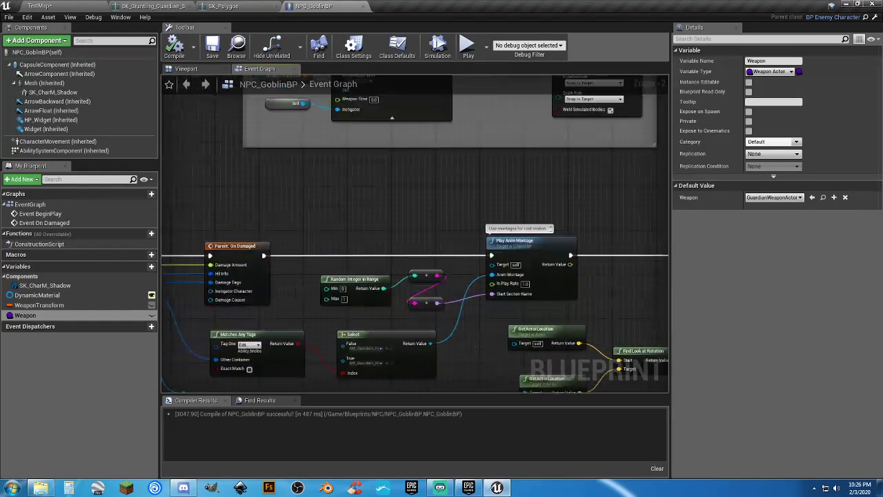
right_click_drag(421, 276, 393, 389)
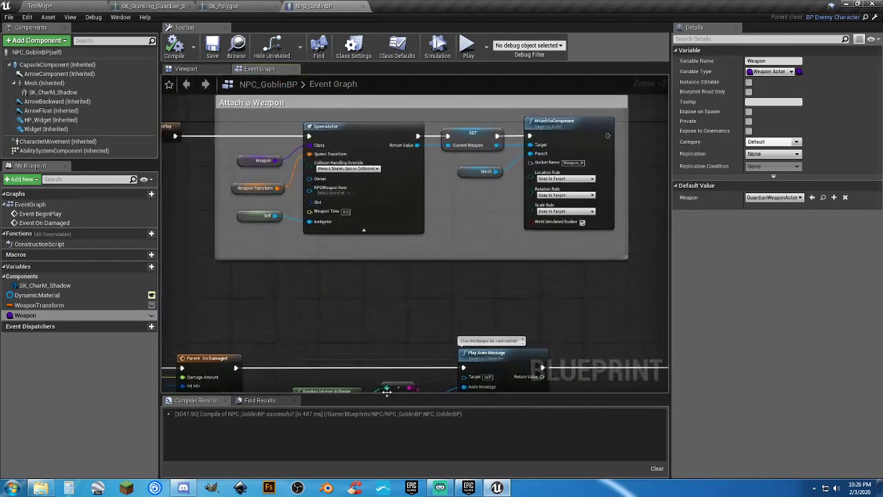
Step: Close the NPC_GoblinBP, SK_Polygon and Gruntling Guardian skeleton editors and save all modified assets
middle_click(314, 9)
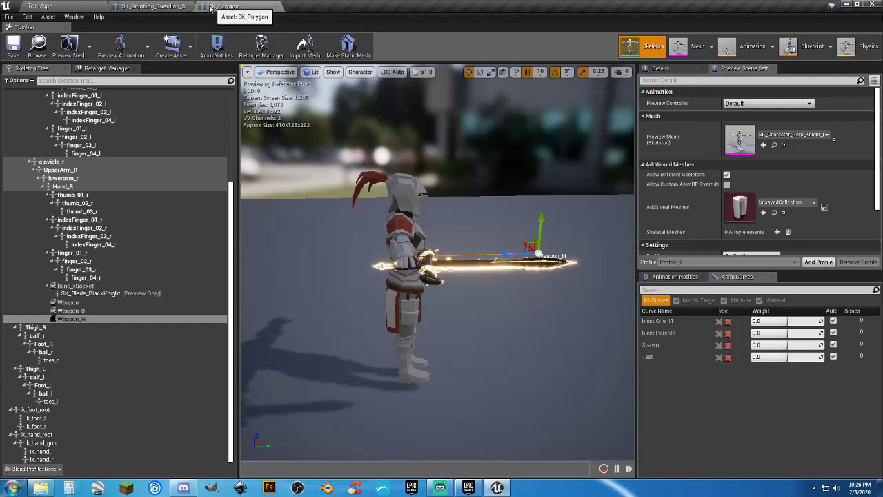
left_click(189, 6)
left_click(187, 7)
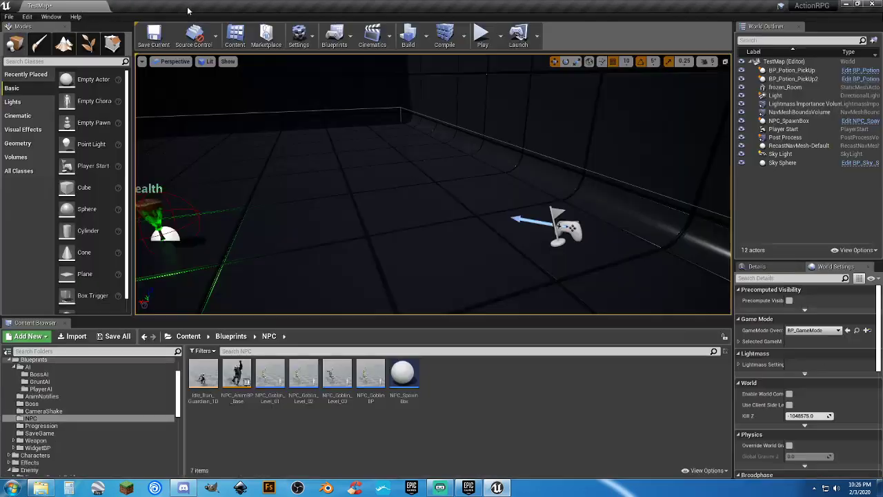
left_click(113, 335)
left_click(521, 325)
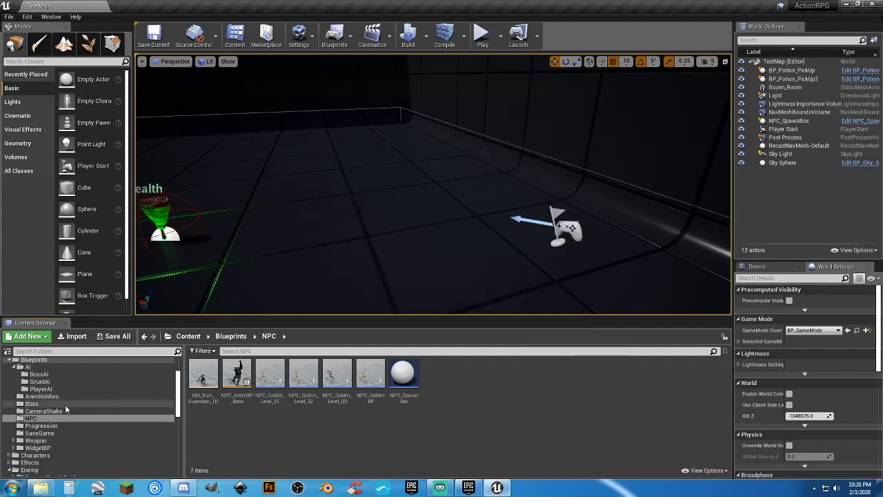
Step: Check the GruntAI folder, inspect the graphs and AbilitySystemComponent of NPC_Goblin_Level_01 from Blueprints/NPC, and close that blueprint
left_click(49, 382)
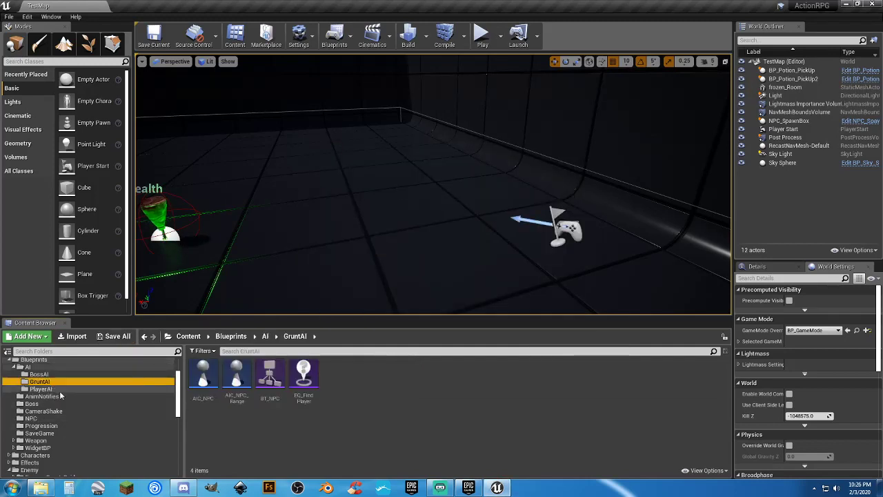
left_click(65, 418)
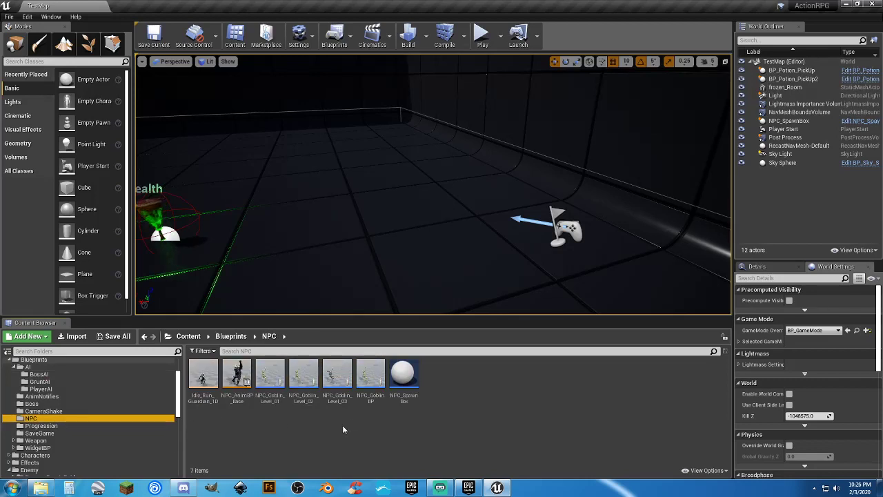
double_click(273, 402)
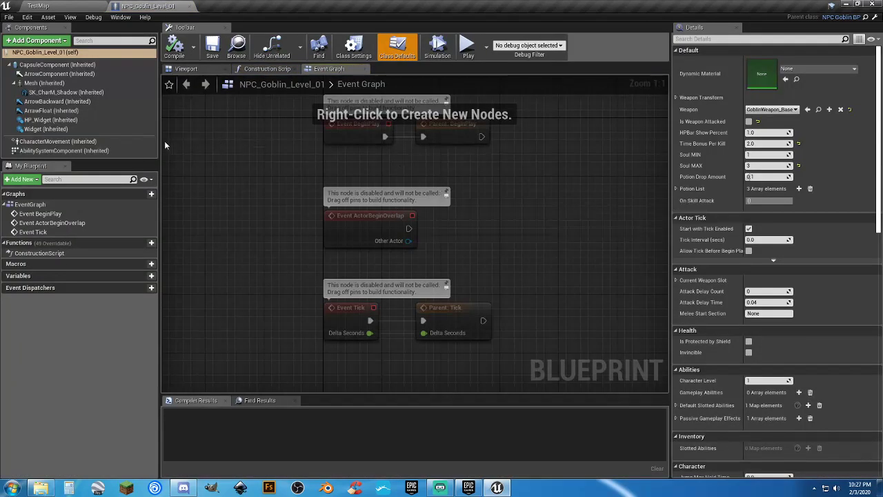
left_click(268, 69)
left_click(332, 70)
left_click(72, 150)
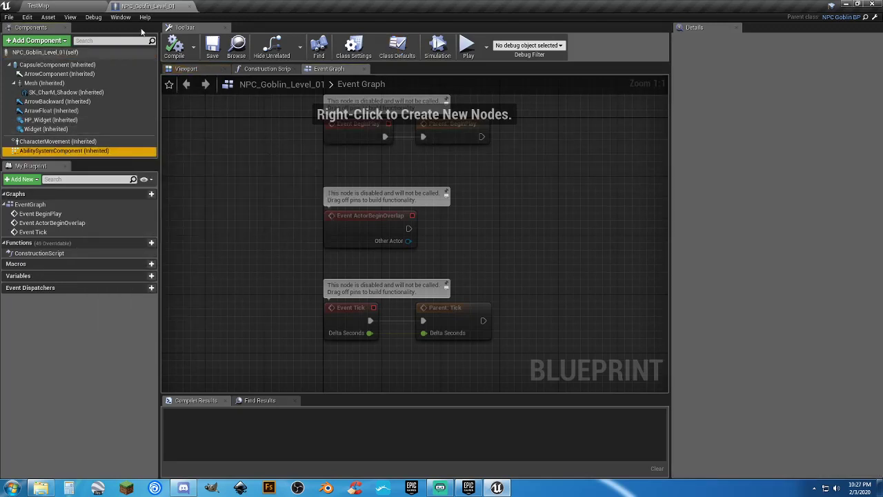
left_click(190, 6)
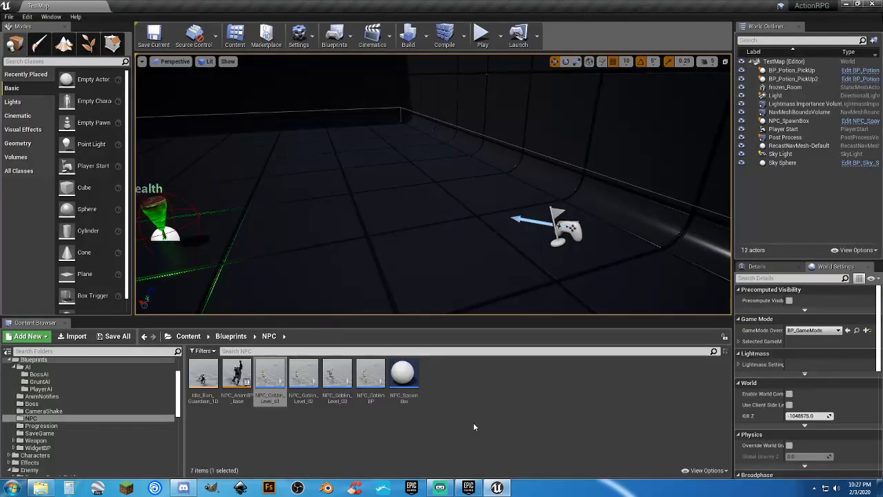
Step: Look through the AnimNotifies and Animations/NPC folders and open the Abilities/Enemies/Goblin folder
left_click(42, 398)
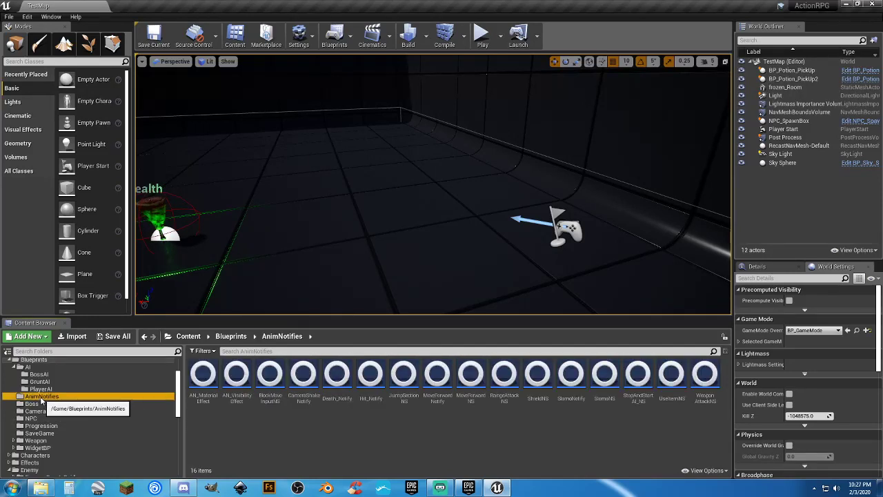
scroll(41, 400, "up", 3)
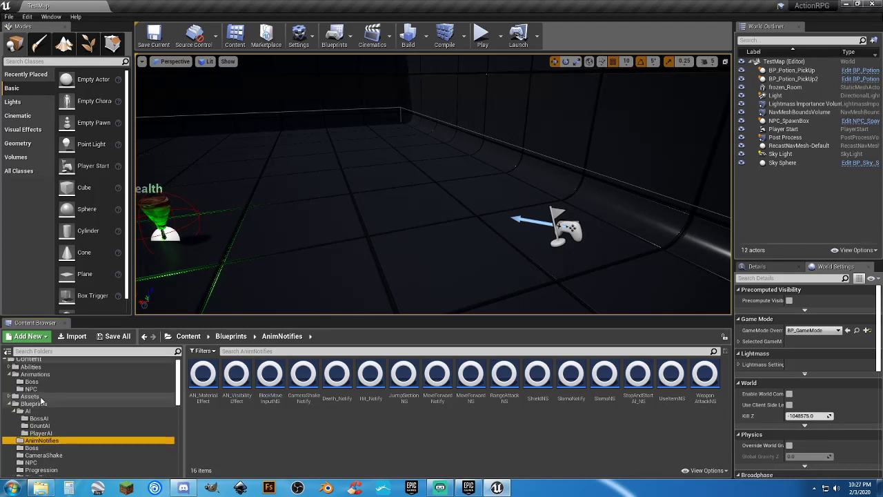
key("alt+Left")
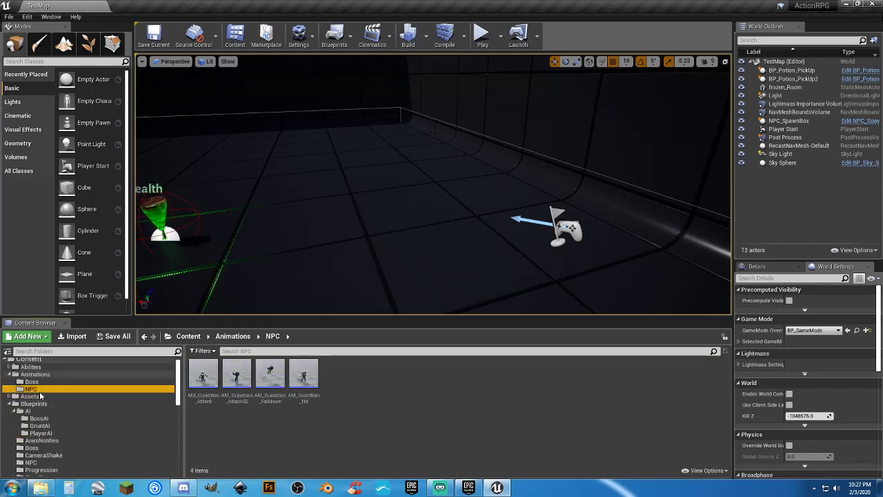
scroll(40, 395, "up", 1)
left_click(30, 371)
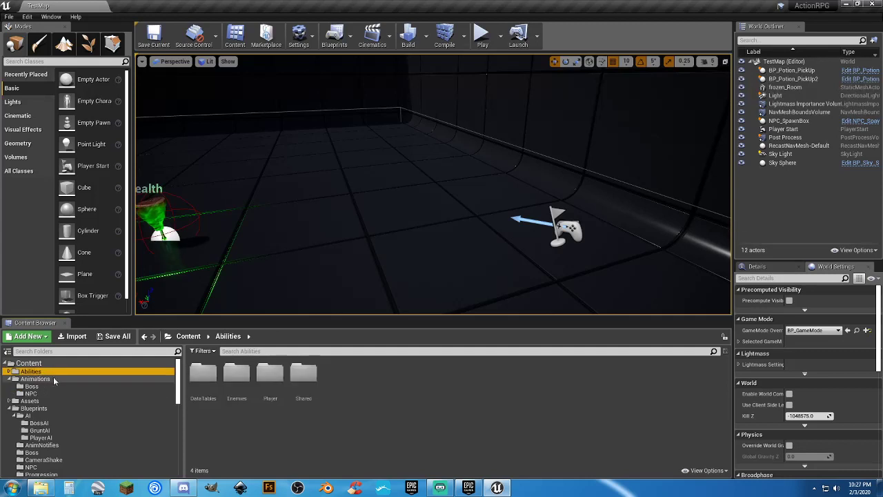
double_click(232, 376)
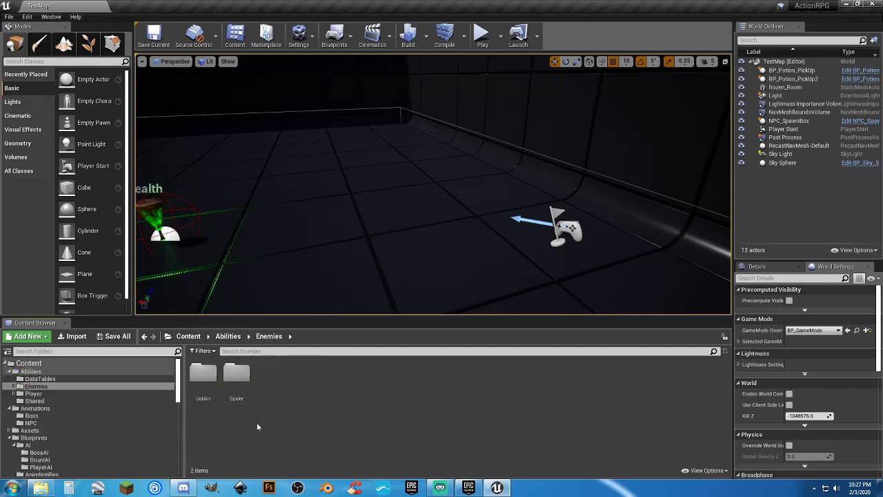
double_click(203, 376)
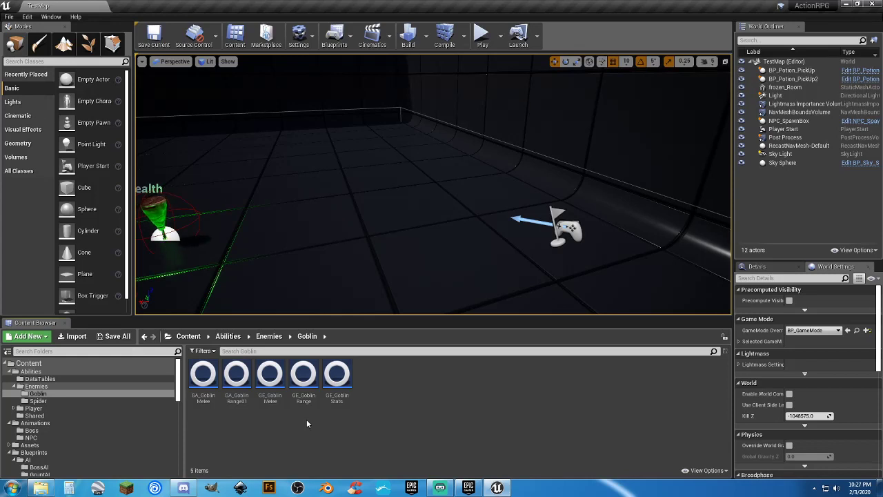
Step: Set Montage to Play in the goblin melee ability to the AM_Guardian_Attack copy outside Animations/NPC, then save and close the ability
double_click(206, 386)
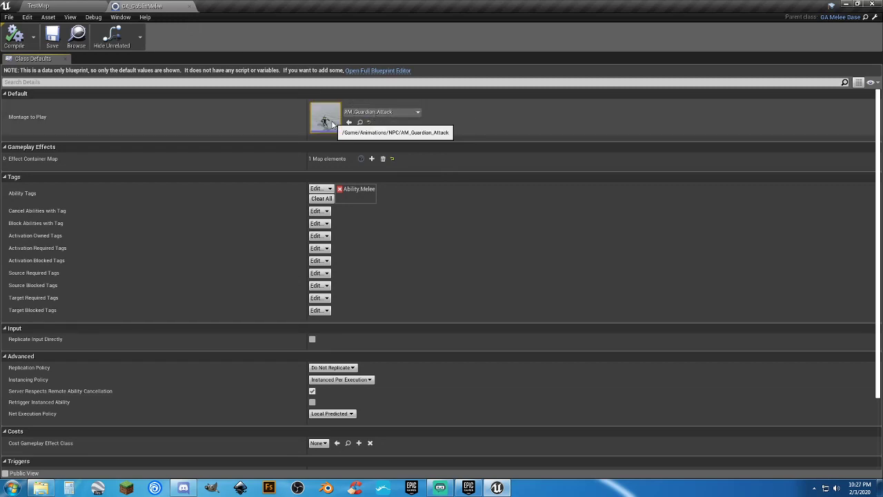
left_click(394, 112)
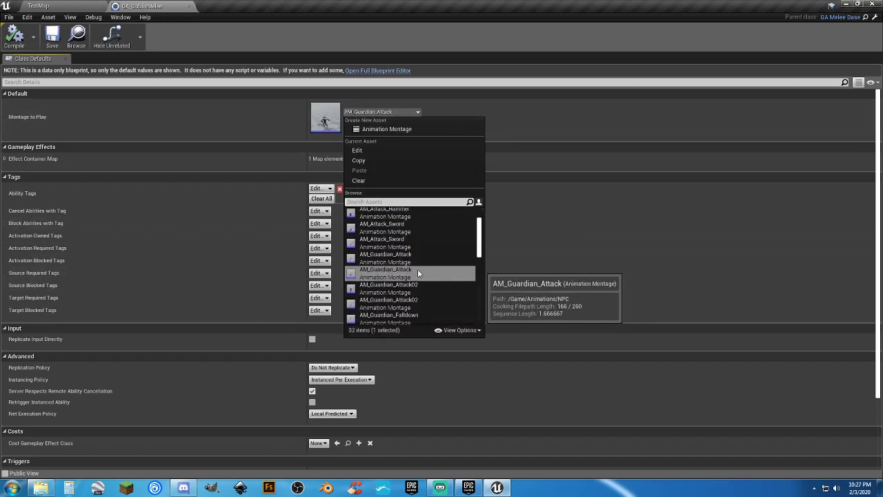
left_click(406, 256)
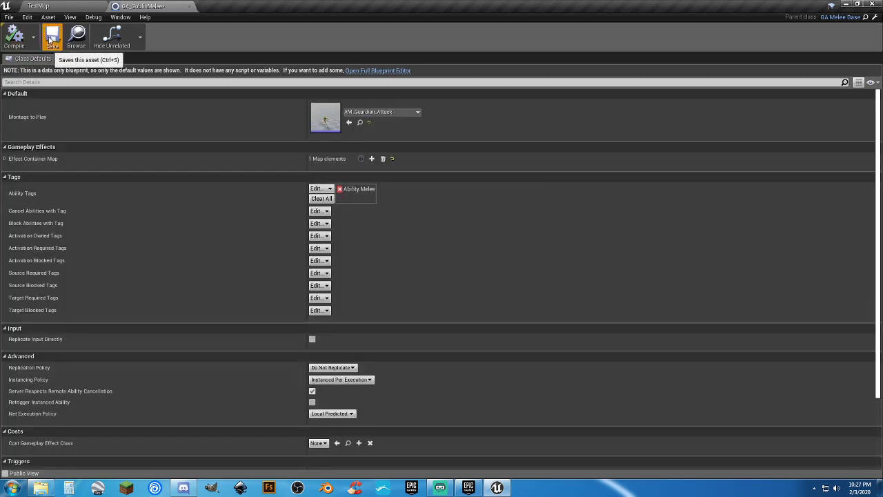
left_click(191, 7)
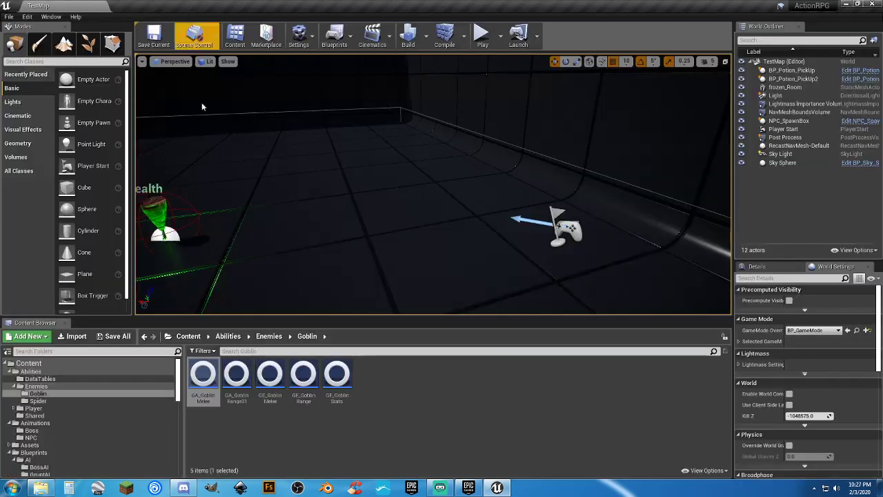
Step: Set Montage to Play in GA_GoblinRange01 to the AM_Guardian_Attack02 copy outside Animations/NPC, then compile and close the ability
double_click(236, 376)
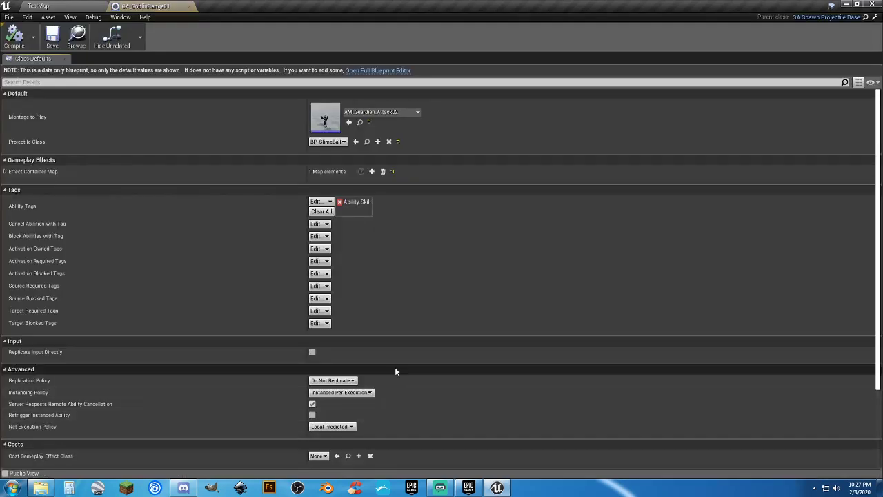
left_click(390, 113)
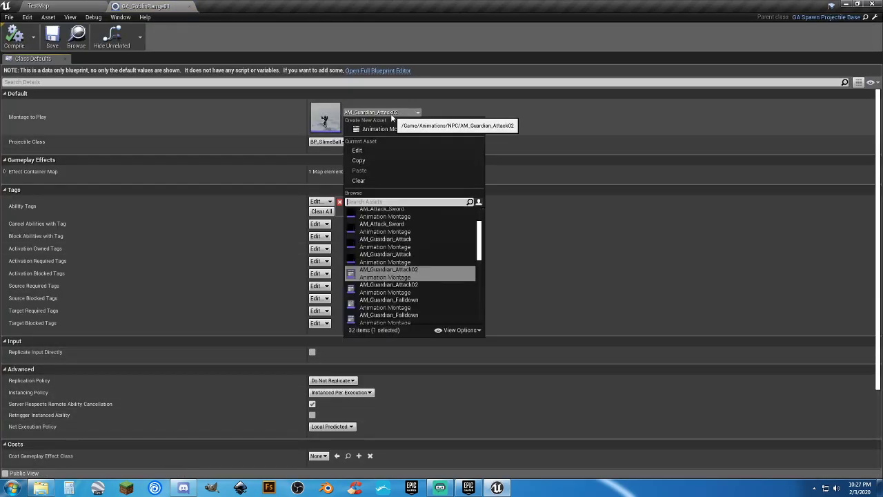
left_click(406, 286)
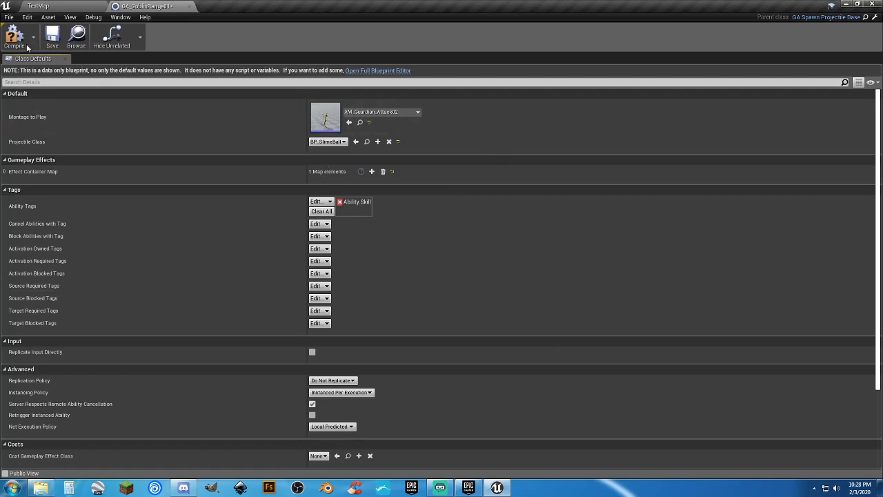
left_click(28, 45)
left_click(190, 7)
Step: Check the defaults of the goblin melee effect GE_GoblinMelee and the goblin stats effect GE_GoblinStats, closing both
double_click(269, 376)
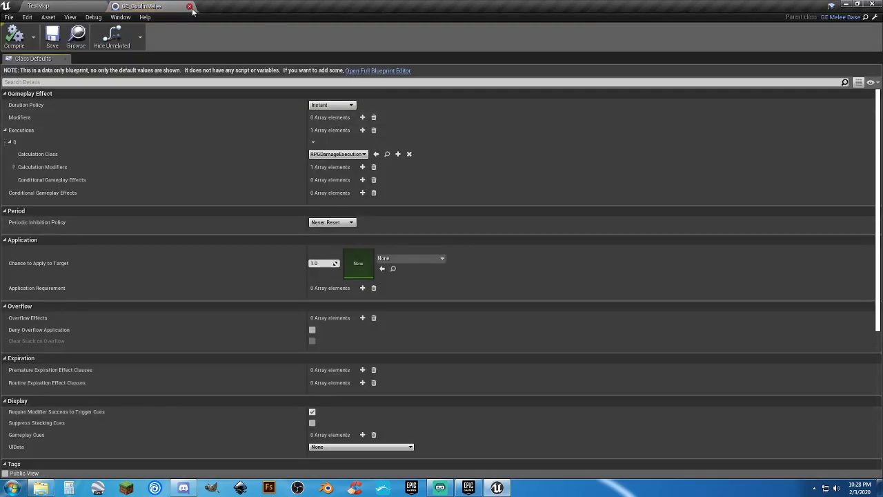
left_click(189, 7)
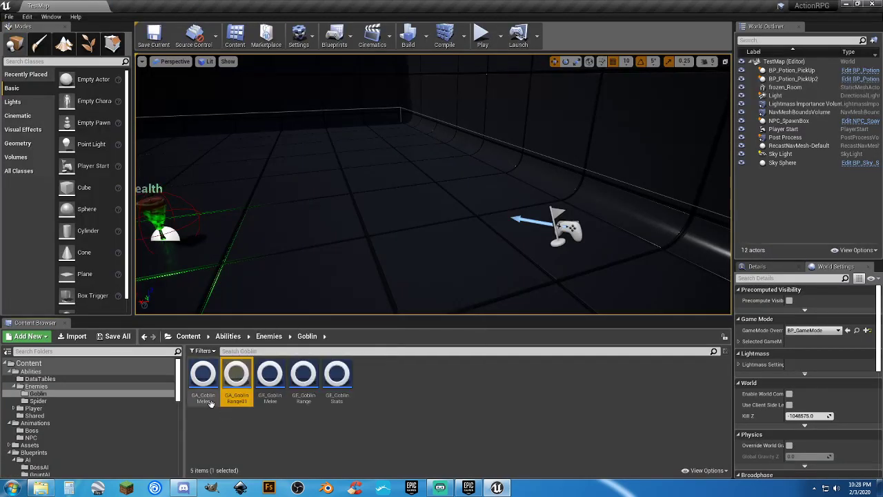
left_click(203, 376)
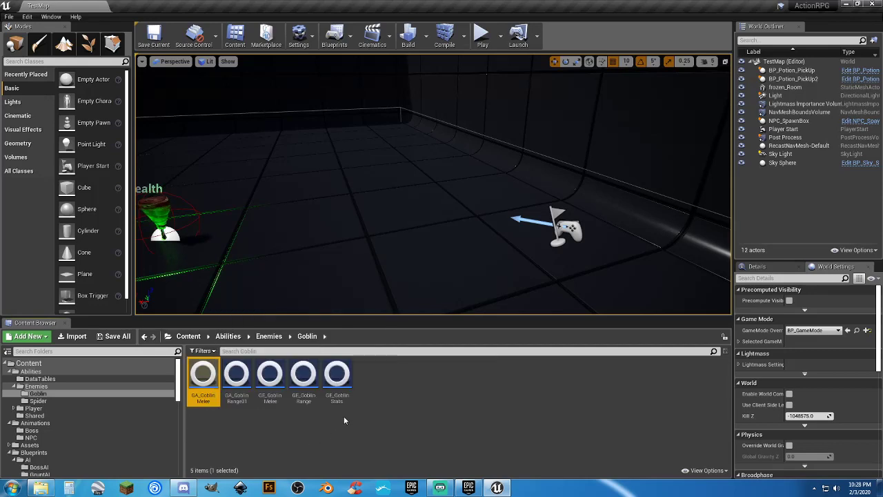
double_click(339, 392)
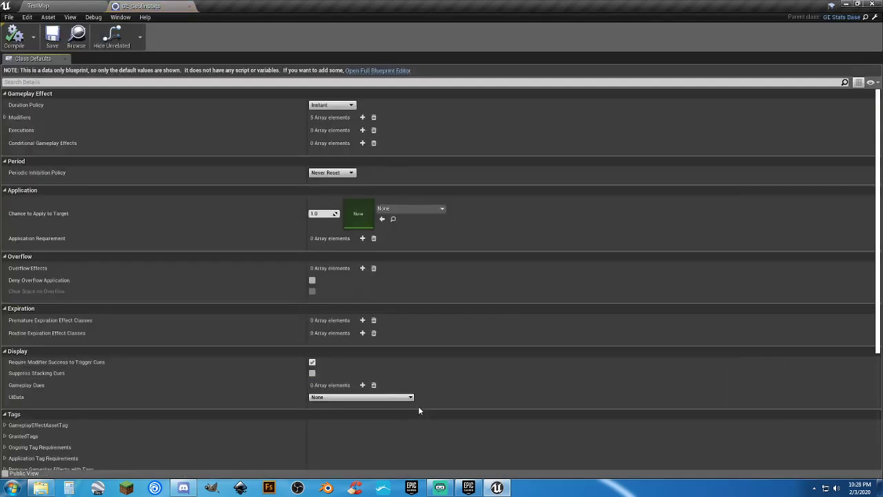
left_click(190, 7)
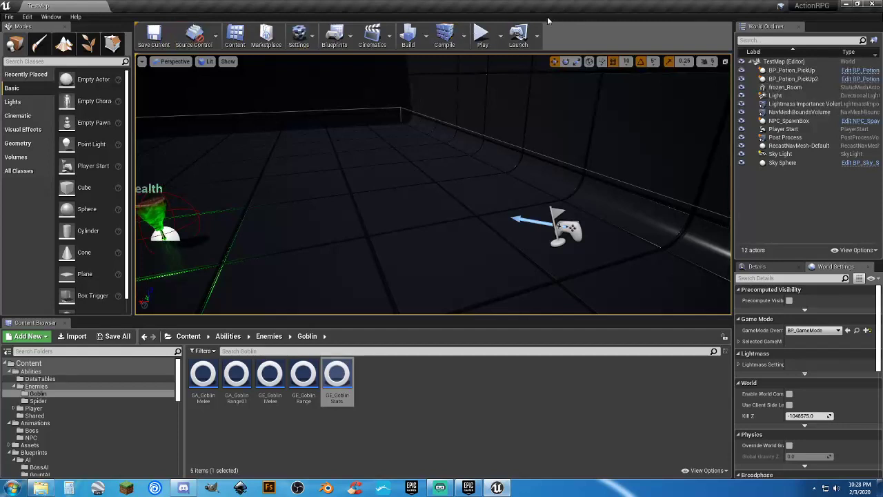
Step: Play-test TestMap against the spawned goblins to check their attacks, and end the play session
left_click(480, 33)
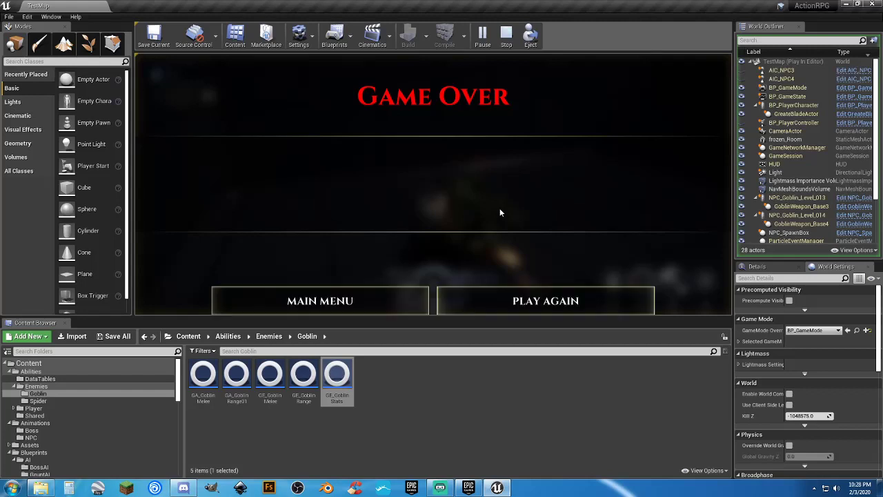
left_click(371, 264)
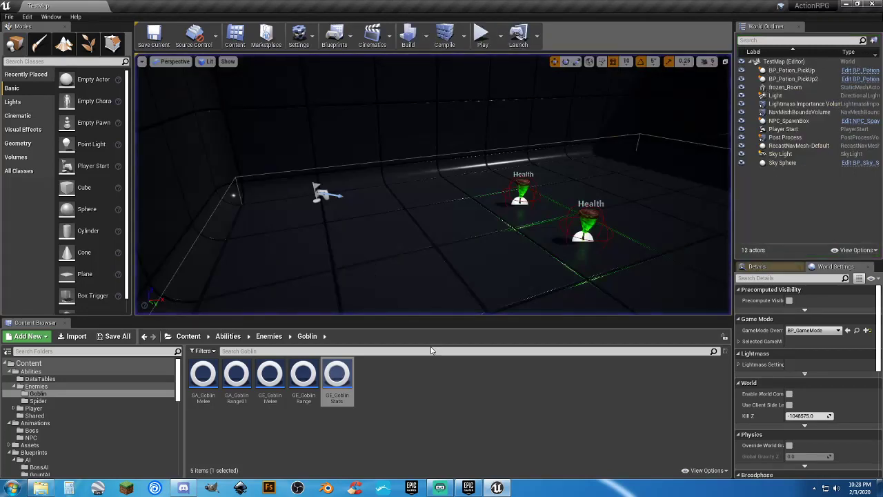
left_click(486, 417)
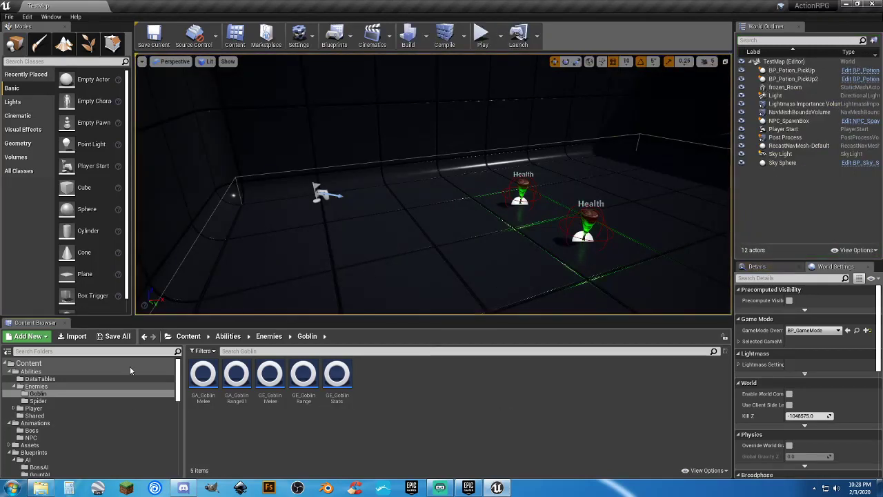
Step: Look through the GruntAI and Grunt Animations folders and open the SK_Polygon skeleton from PolyChar/Mesh
scroll(86, 414, "down", 2)
scroll(86, 414, "down", 1)
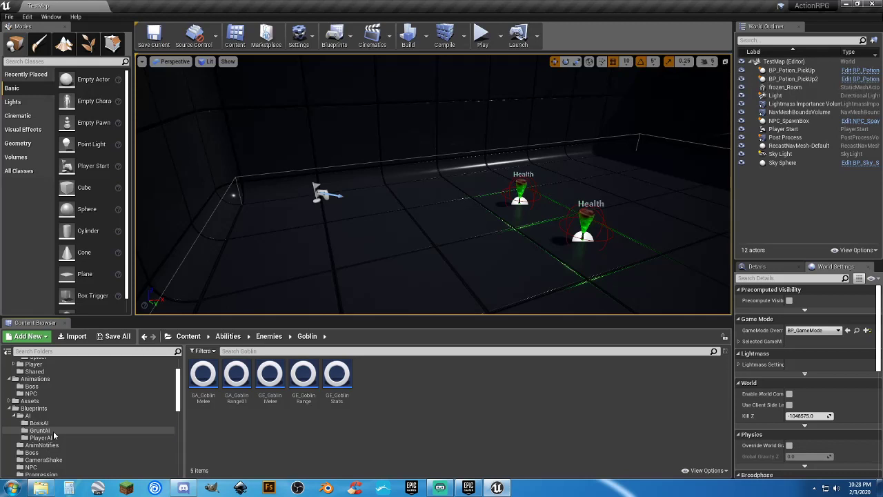
left_click(53, 431)
scroll(54, 434, "down", 5)
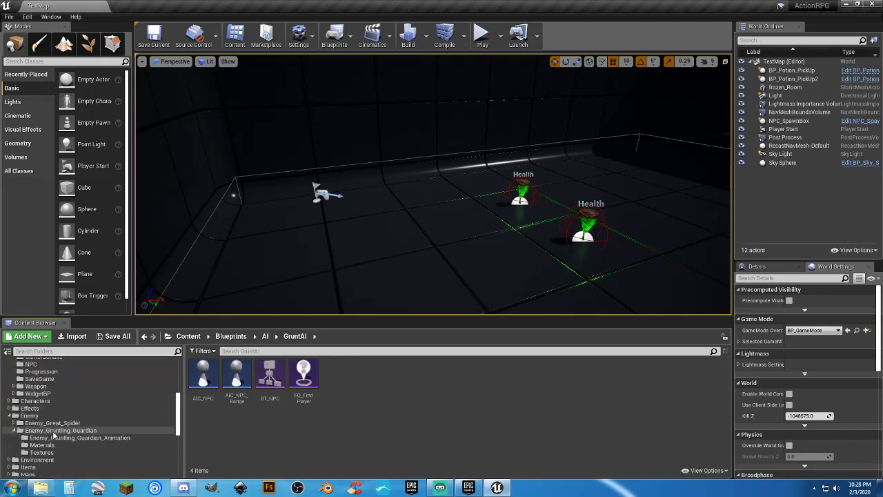
scroll(46, 447, "down", 3)
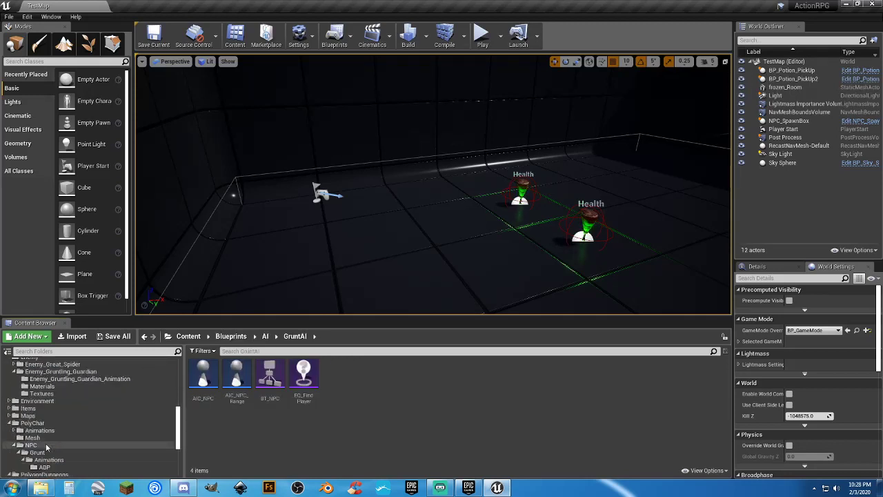
left_click(45, 460)
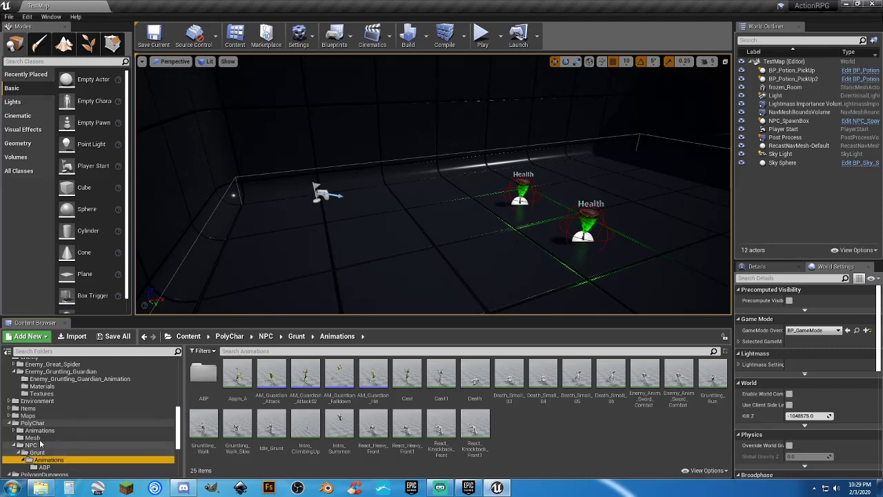
left_click(33, 438)
double_click(197, 398)
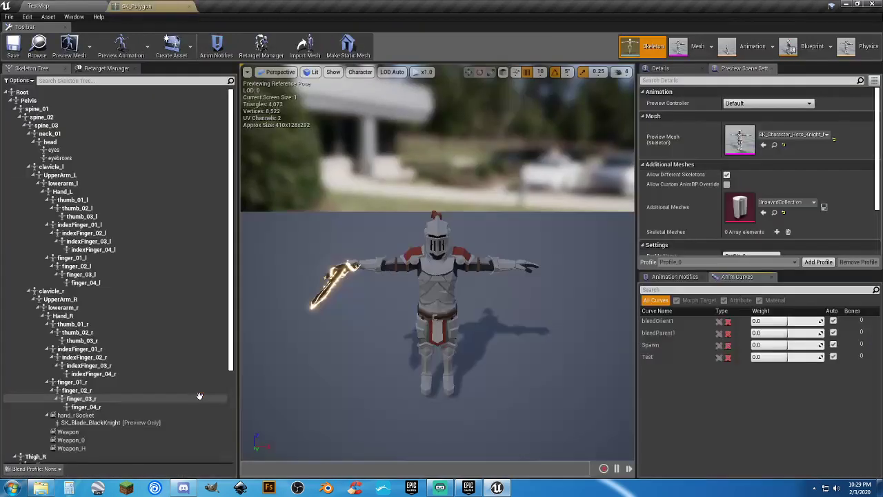
Step: Remove the SK_Blade_BlackKnight preview from hand_rSocket, attach SK_Blunt_SpikedClub as preview asset to the Weapon_H socket, and save the skeleton
left_click(111, 422)
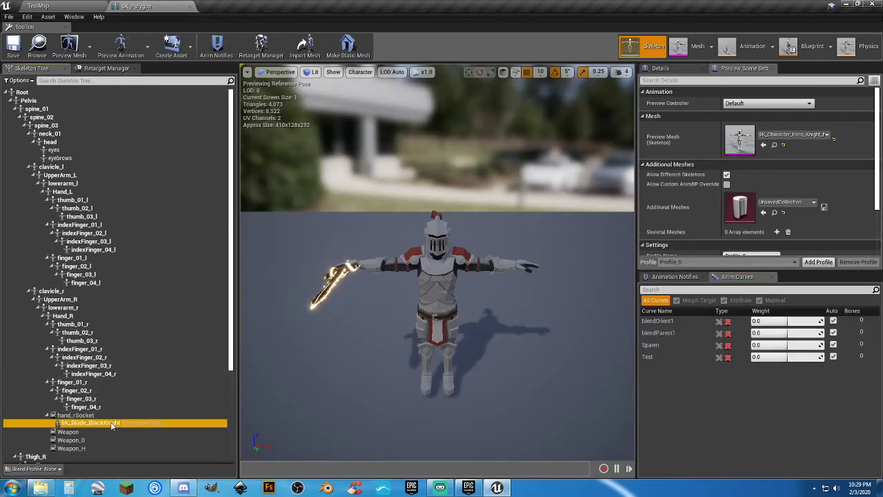
key("Delete")
left_click(87, 439)
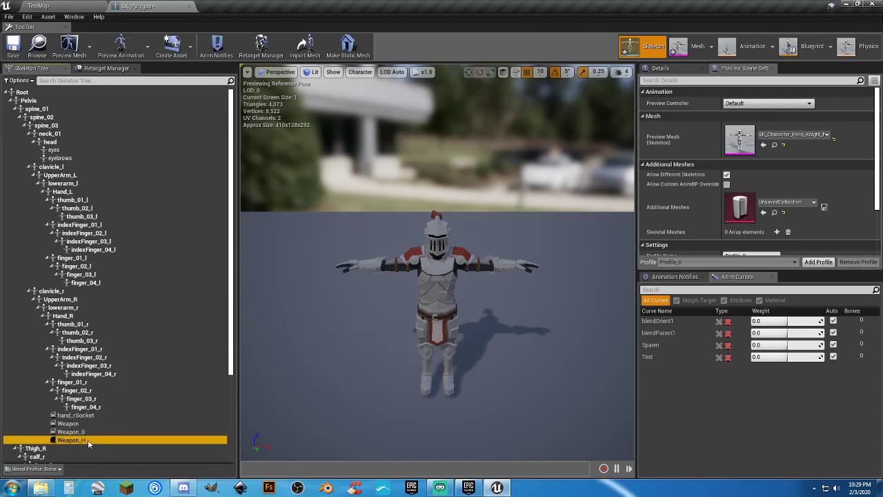
right_click(87, 440)
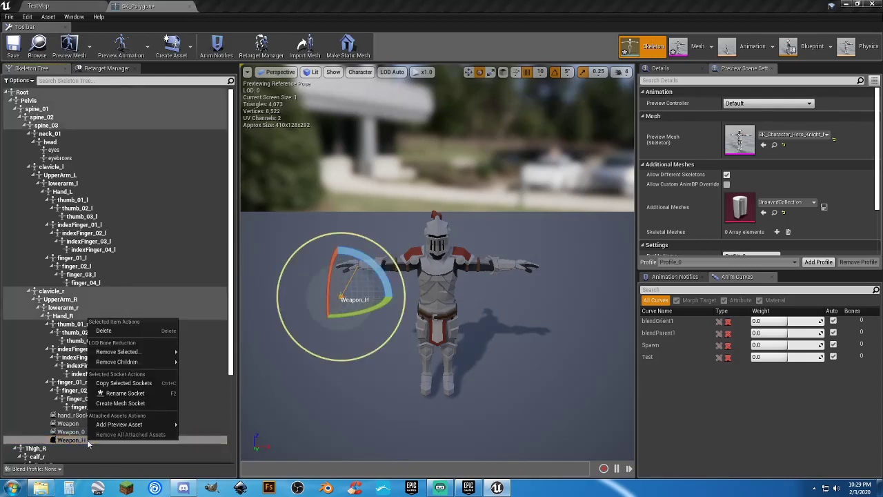
mouse_move(118, 426)
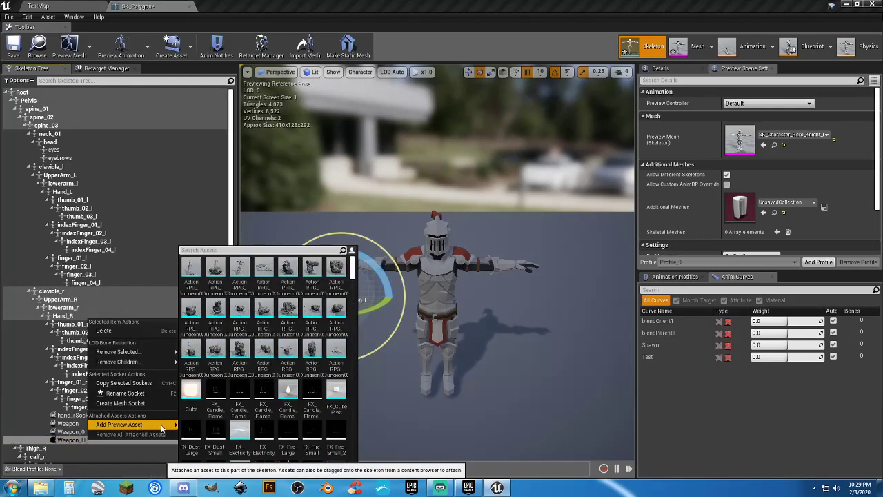
scroll(279, 391, "down", 1)
scroll(279, 392, "down", 6)
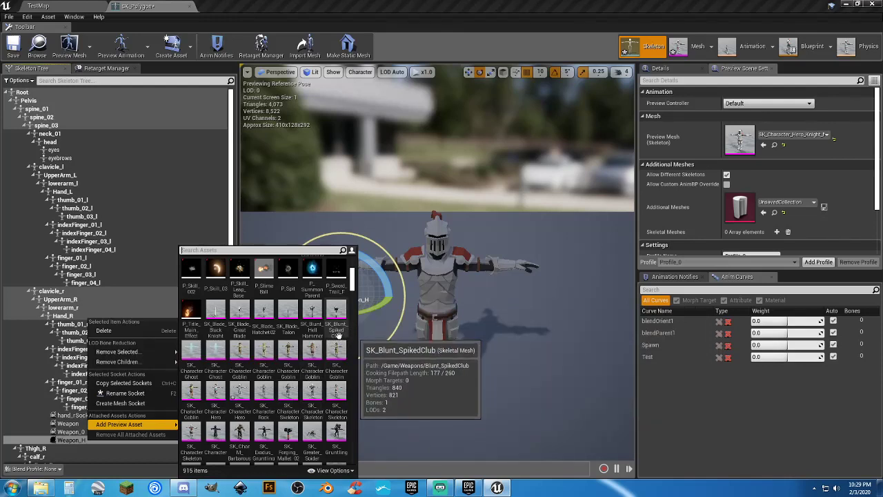
left_click(339, 329)
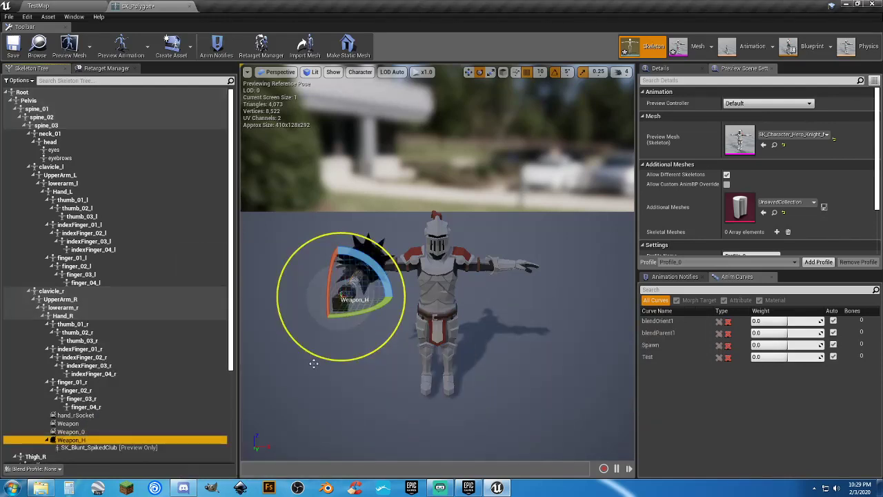
left_click_drag(379, 378, 279, 378)
mouse_move(472, 312)
left_mouse_down()
mouse_move(517, 315)
mouse_move(489, 316)
mouse_move(484, 304)
left_mouse_up()
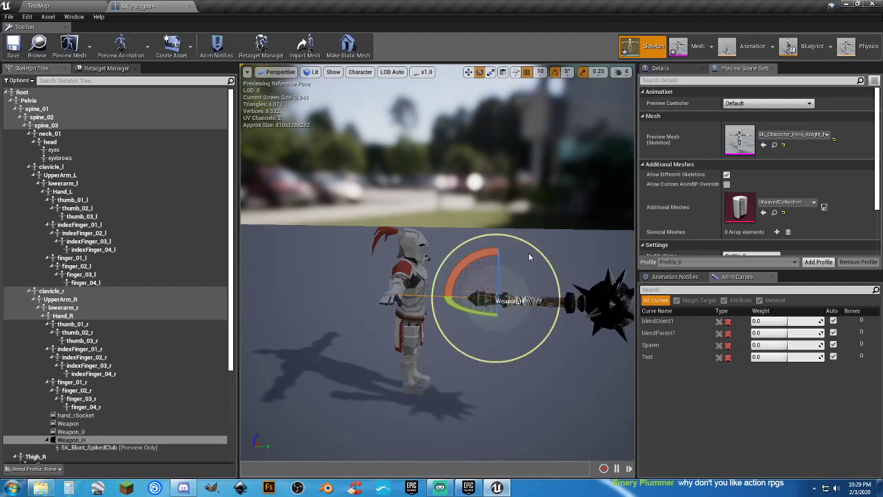
left_click(13, 52)
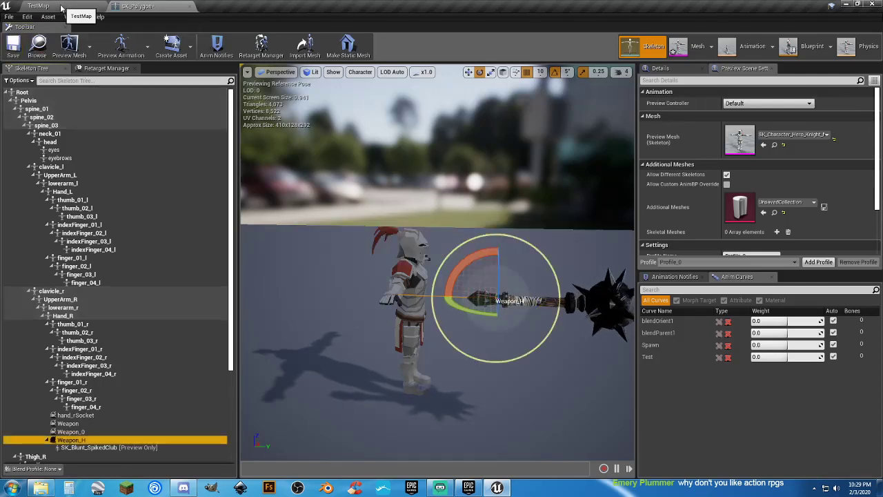
Step: Return to TestMap and play-test fighting the goblins to check how weapons sit in combat, then stop the session
left_click(61, 7)
left_click(482, 34)
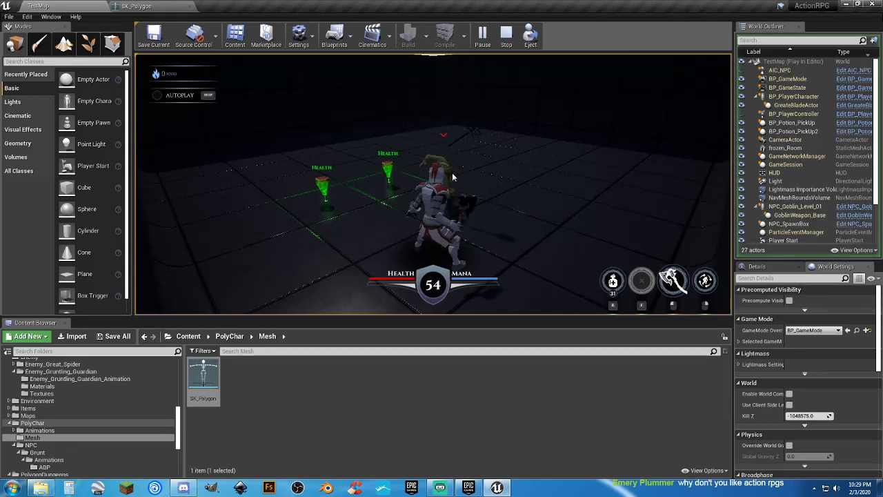
left_click(452, 178)
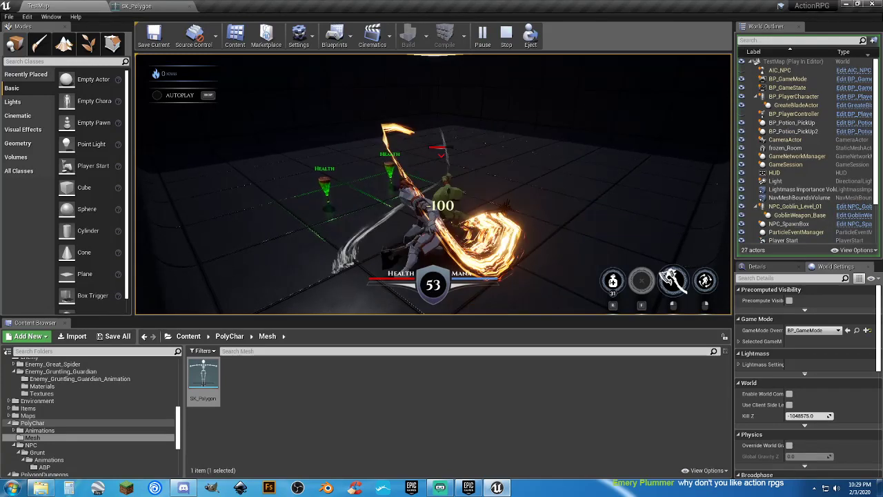
left_click(455, 190)
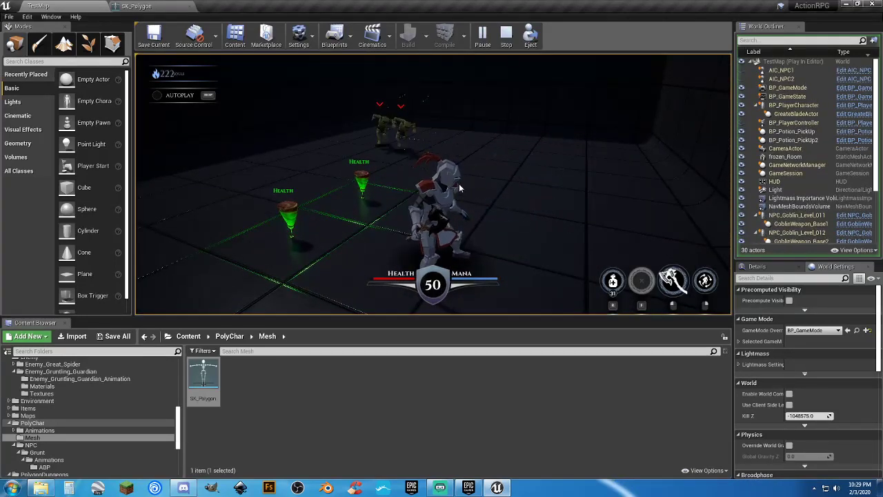
key("w")
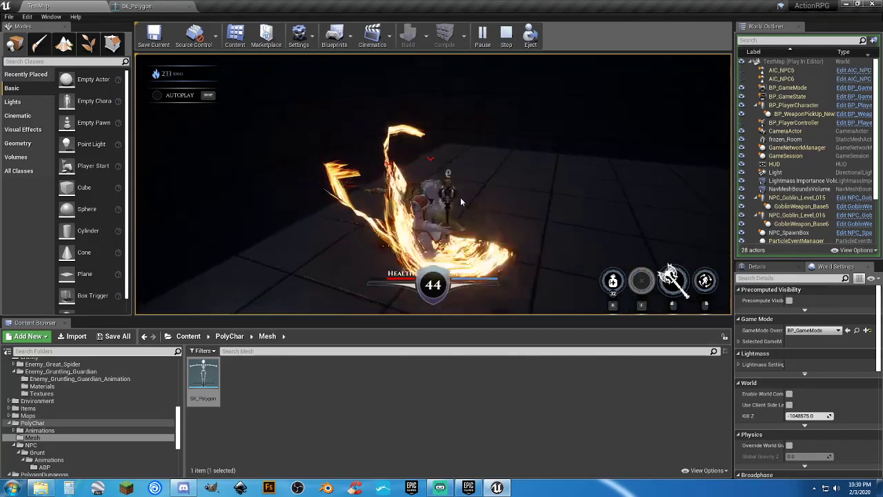
key("Escape")
Step: Move the Weapon_H socket in SK_Polygon back along the club's axis so the handle lies at the knight's right hand
left_click(160, 7)
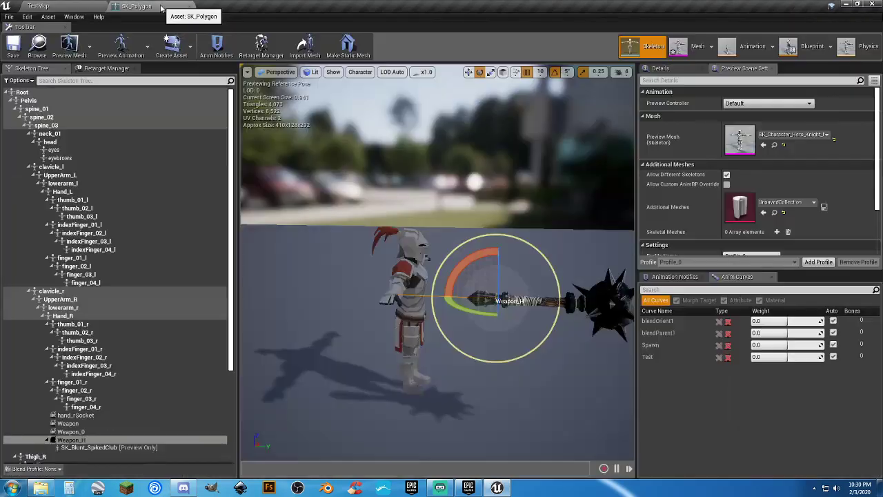
left_click(469, 73)
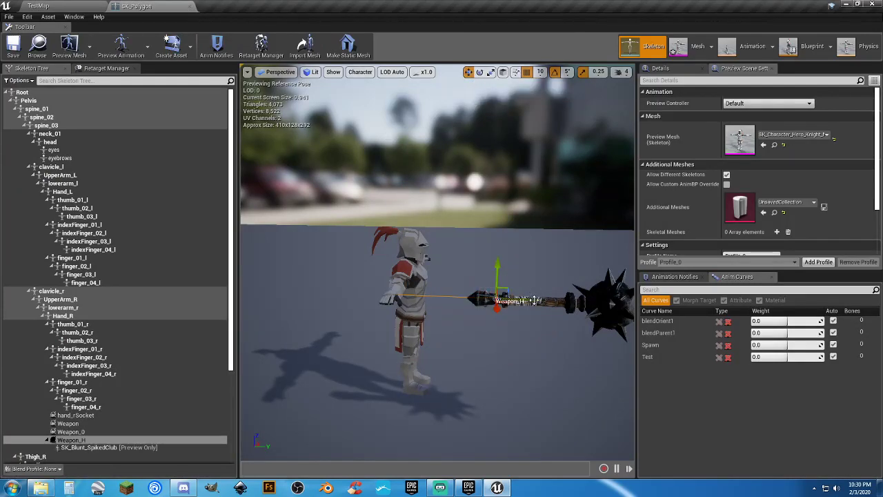
left_click_drag(535, 300, 428, 297)
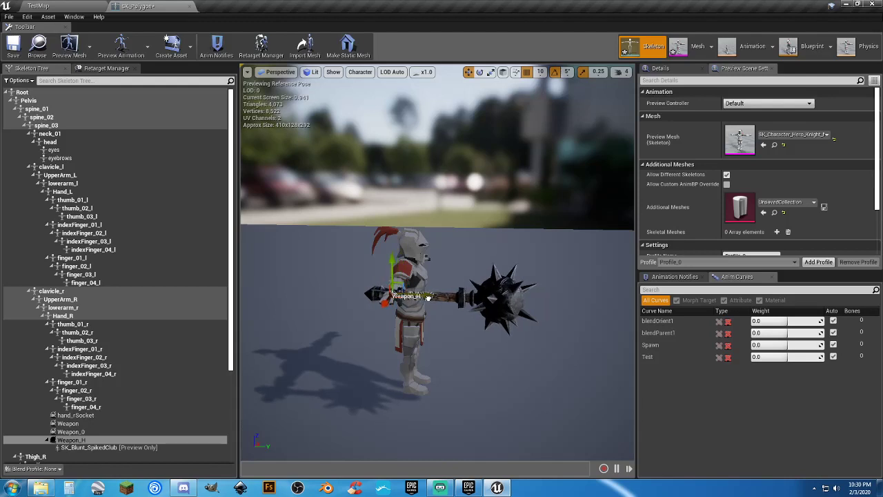
Step: Set the SK_Polygon preview to use the specific animation Anim_Sword_Idle and pause its playback
left_click(785, 105)
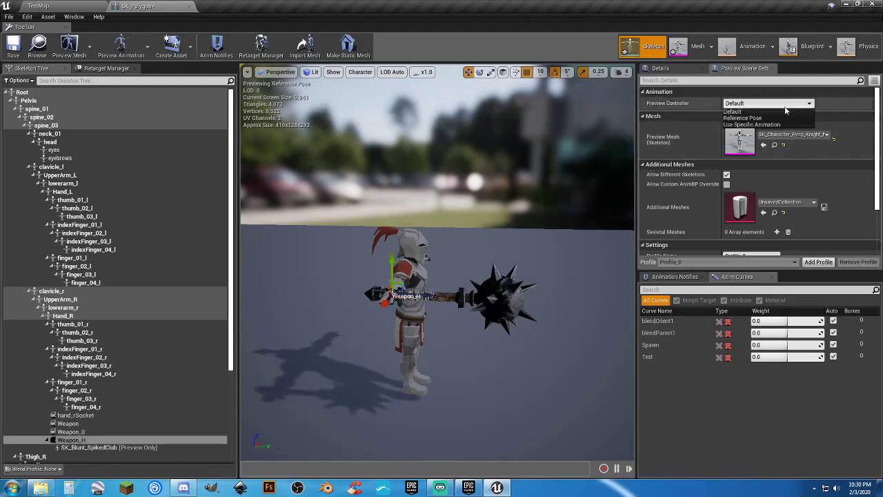
left_click(767, 125)
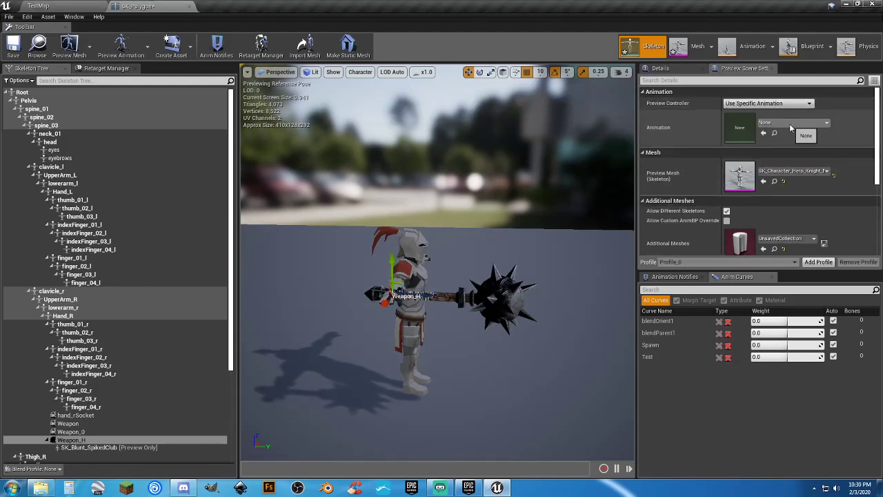
left_click(791, 124)
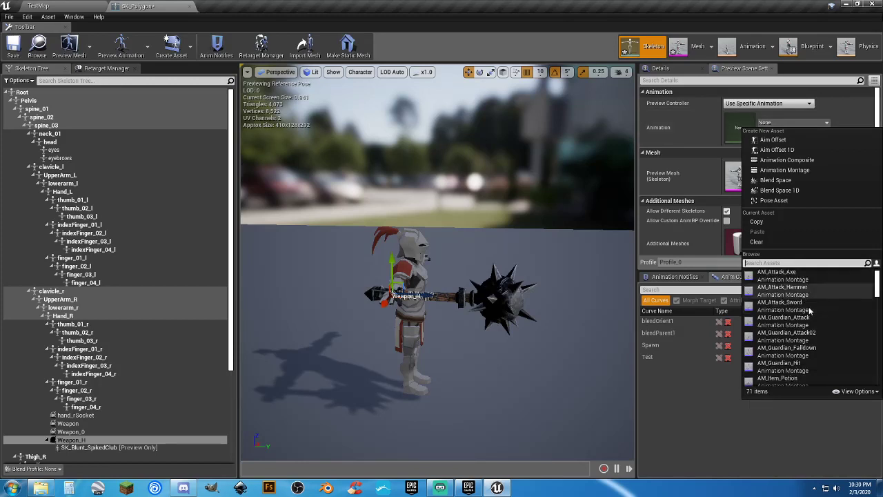
scroll(814, 313, "down", 3)
scroll(816, 312, "down", 5)
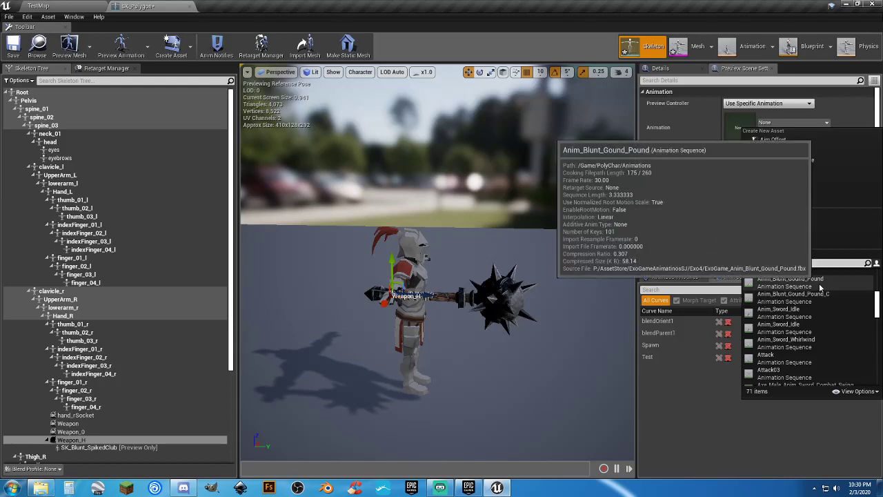
left_click(807, 318)
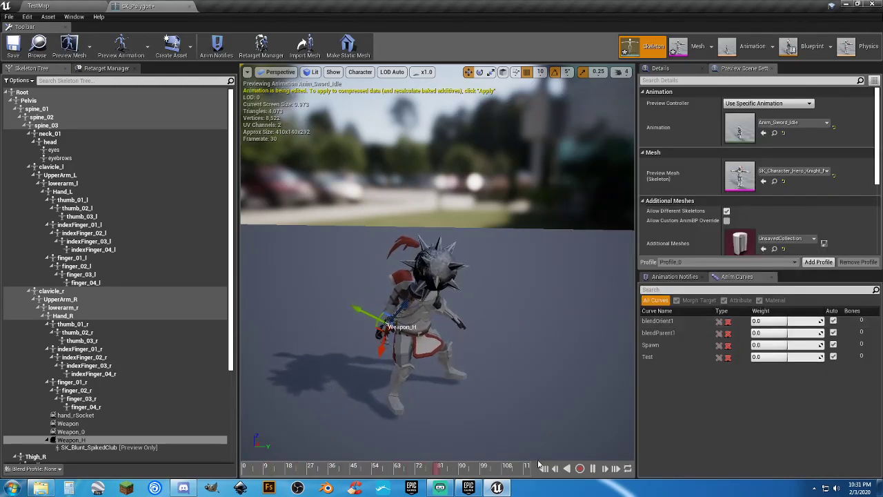
left_click(592, 469)
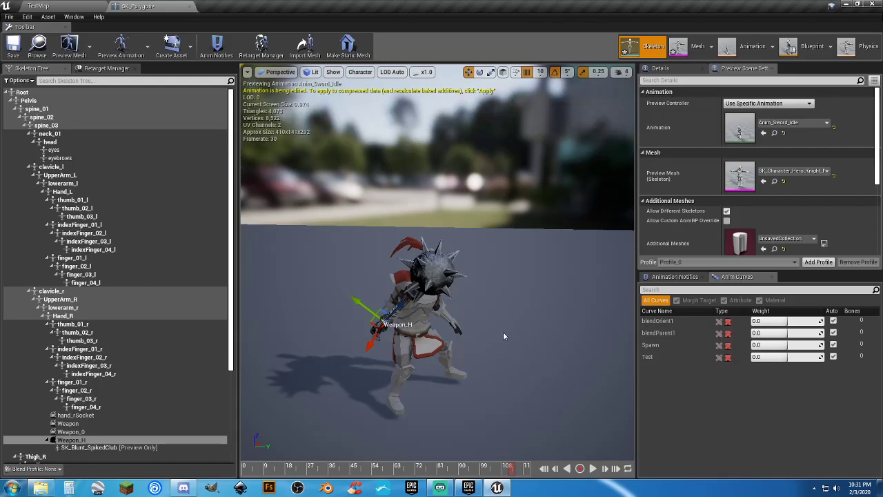
Step: Inspect the spiked club's grip at the Weapon_H socket from several angles, then save the SK_Polygon skeleton and close its editor
left_click_drag(502, 331, 445, 265)
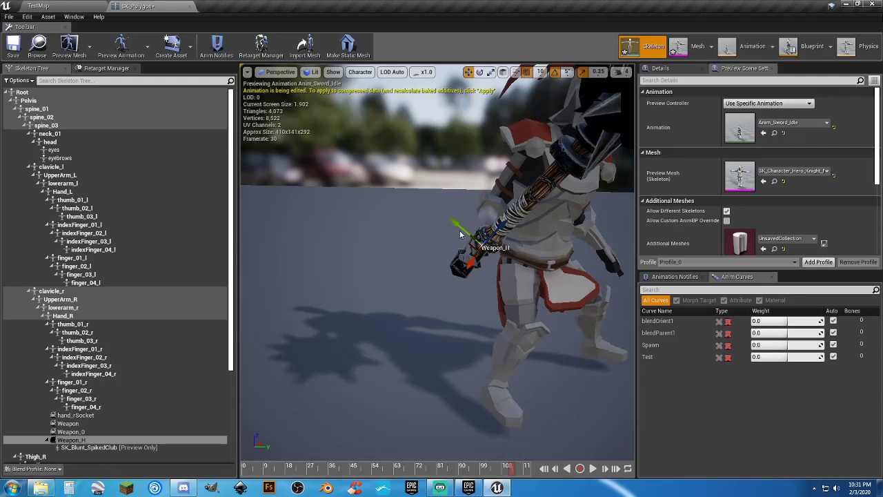
left_click_drag(489, 332, 427, 358)
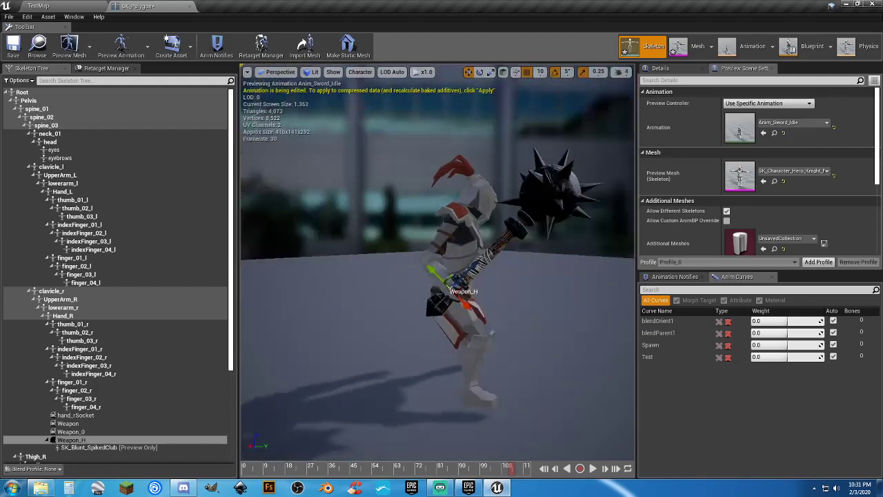
left_click(17, 54)
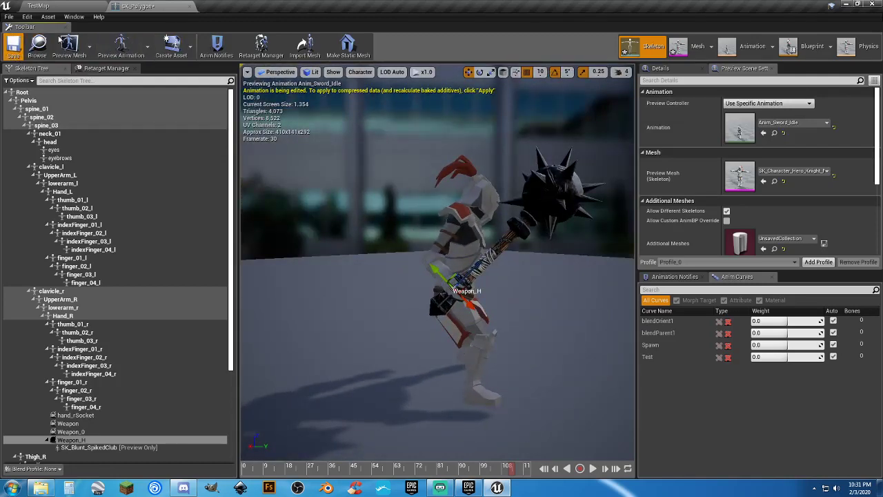
left_click(191, 7)
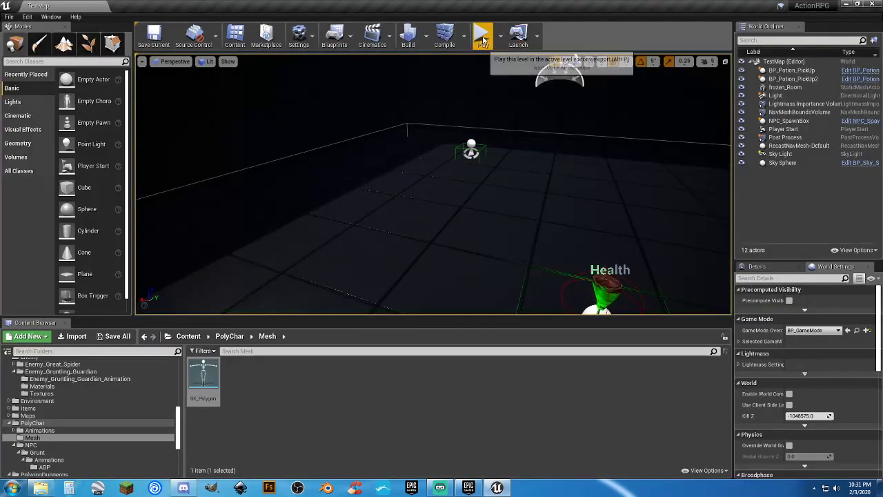
Step: Play-test TestMap, running the knight toward the health pickups and the goblin, and end the session
left_click(482, 35)
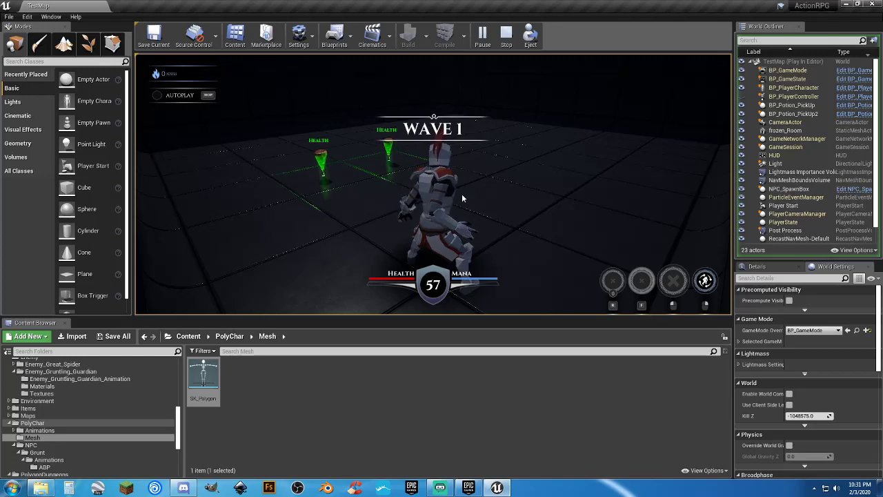
key("a")
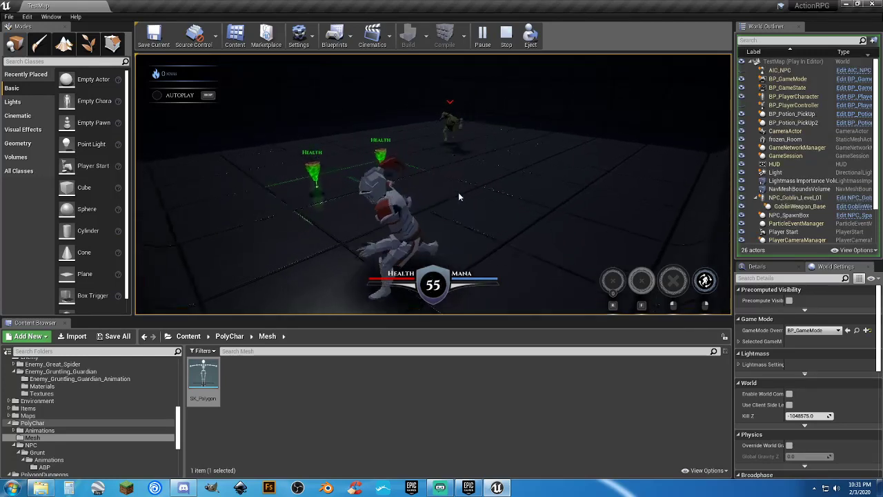
key("w")
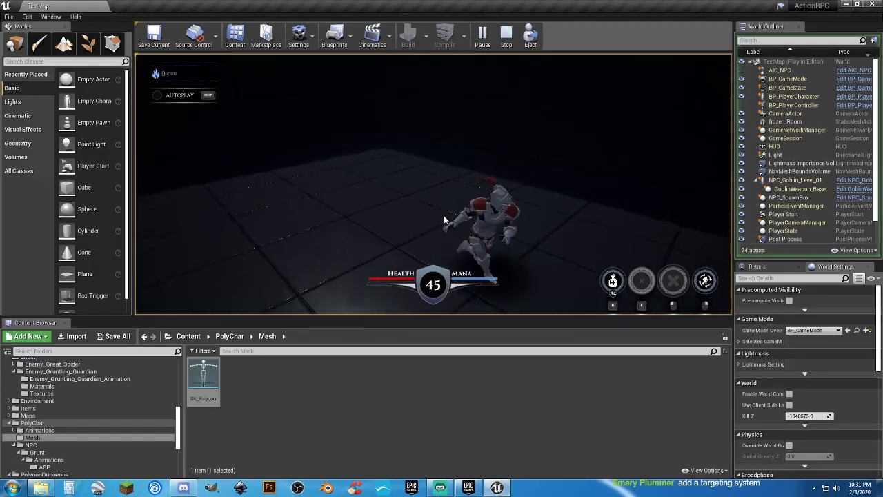
key("Escape")
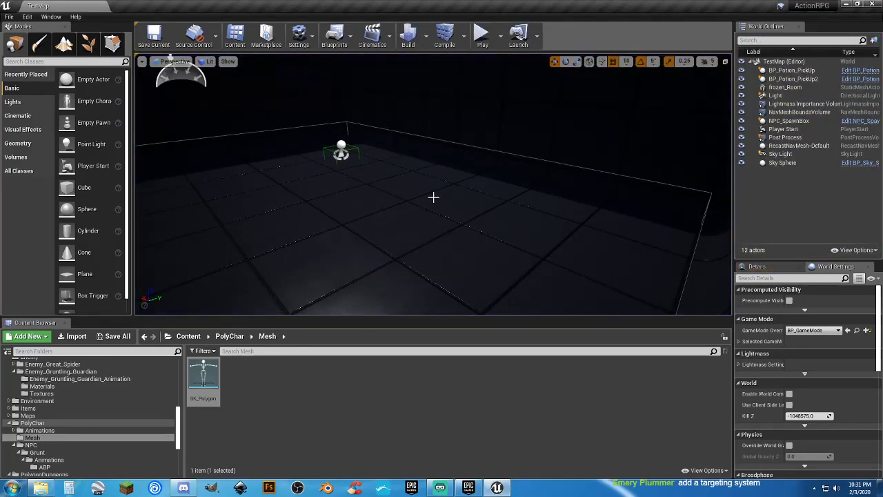
Step: Collapse the Enemy and AI folders in the content tree and open the Abilities folder
left_click(430, 387)
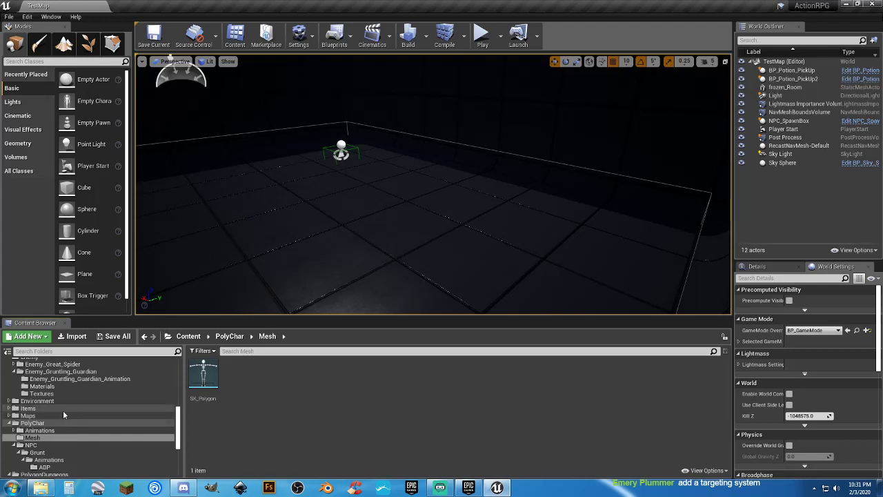
scroll(62, 410, "up", 3)
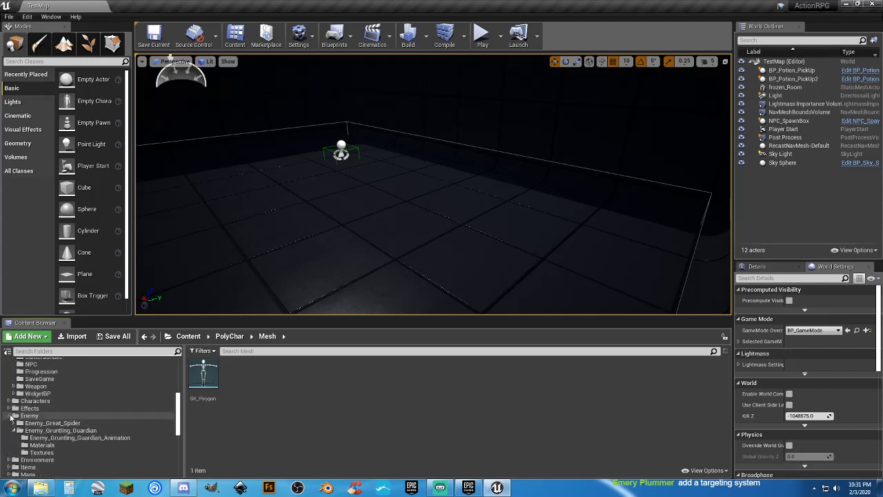
left_click(10, 416)
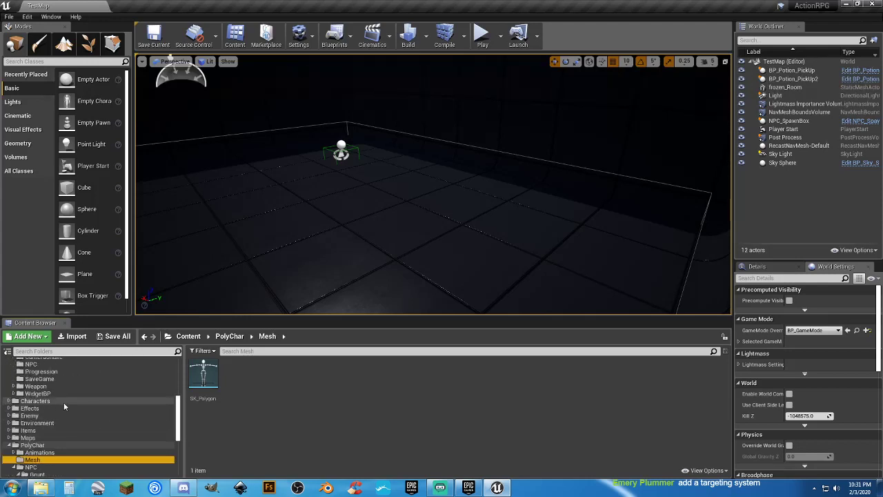
scroll(62, 407, "up", 2)
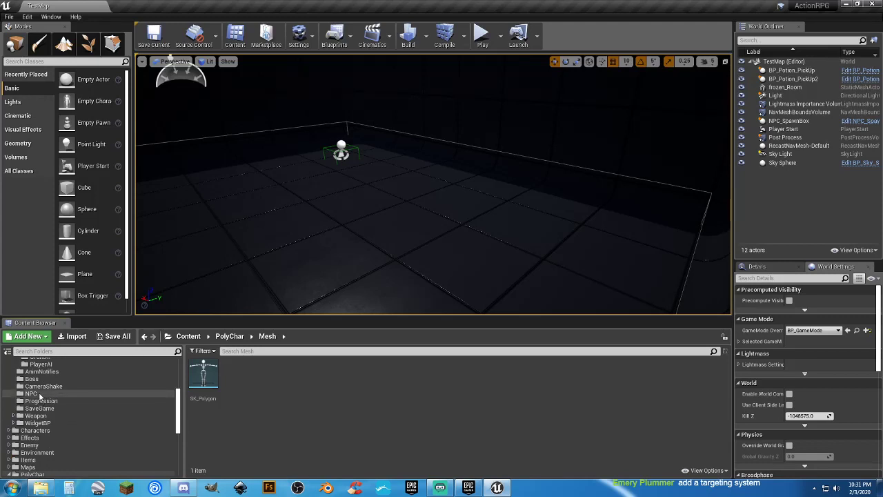
scroll(39, 395, "up", 3)
left_click(15, 387)
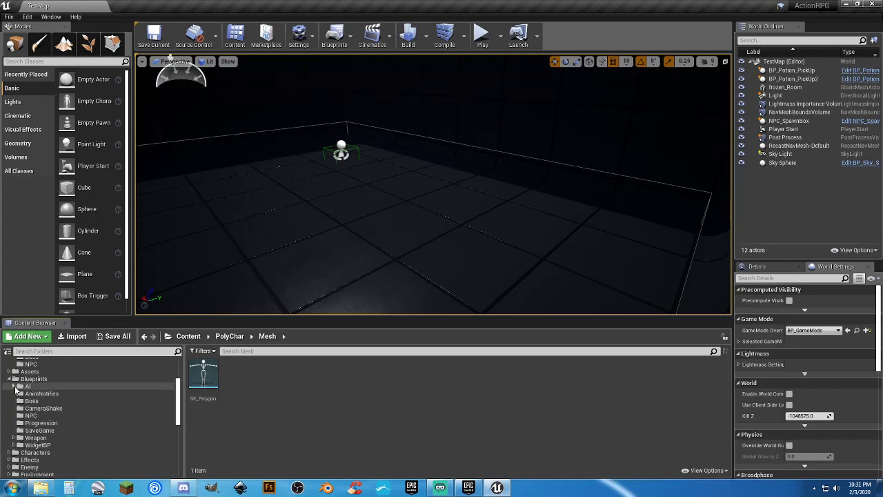
left_click(31, 378)
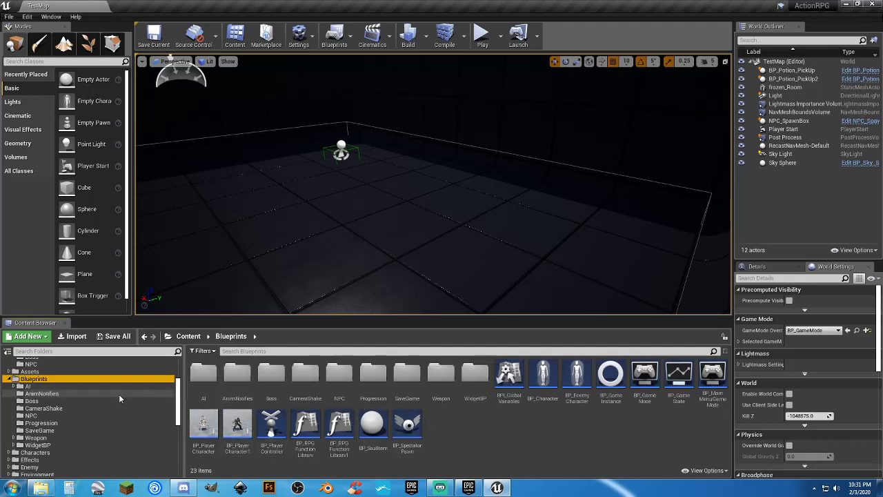
scroll(66, 398, "up", 5)
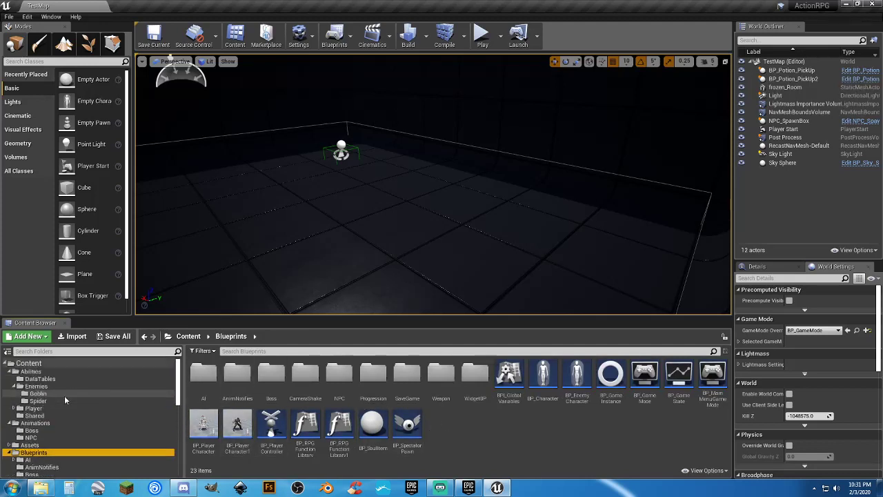
left_click(33, 372)
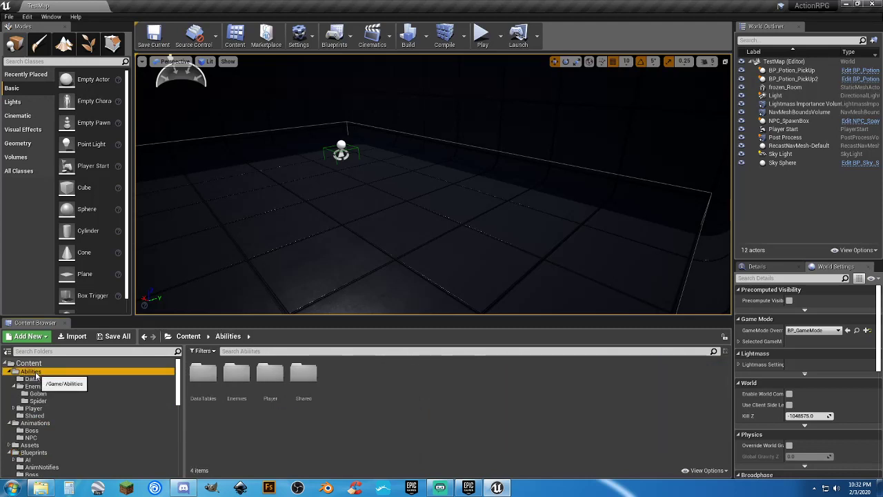
Step: Open GA_PlayerAxeMelee from Abilities/Player/Axe to check which montage it plays, and close it
double_click(269, 397)
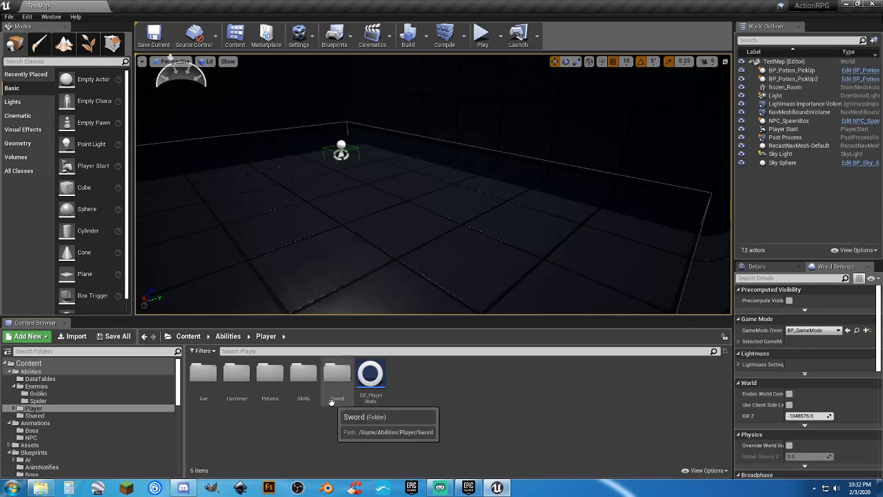
double_click(198, 396)
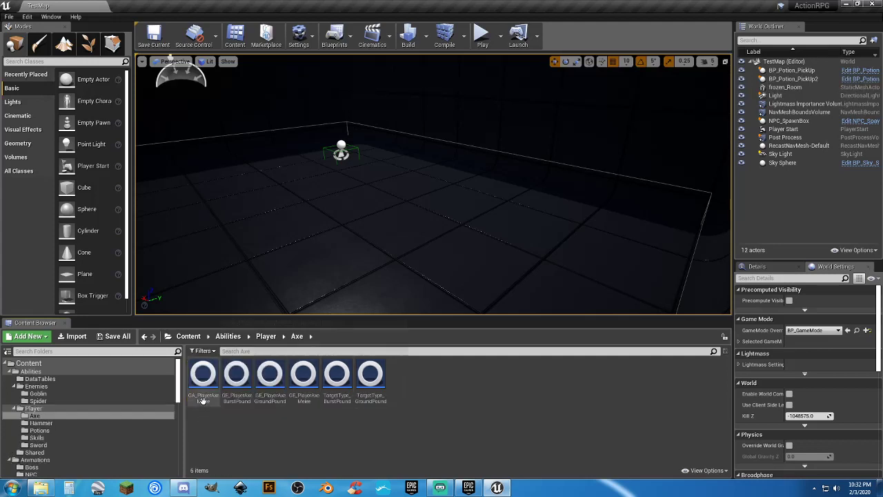
double_click(201, 399)
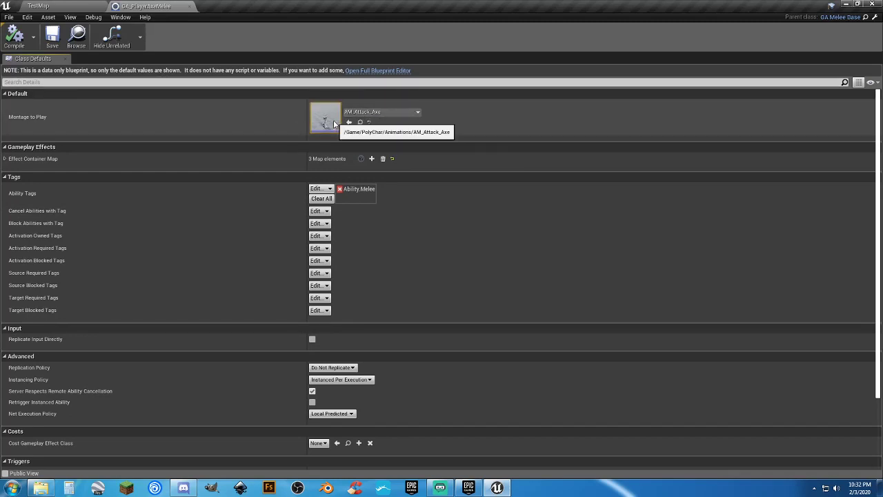
left_click(190, 6)
Step: Set Montage to Play in GA_PlayerHammerMelee to the PolyChar version of AM_Attack_Hammer, compile and close the ability, and briefly run TestMap
left_click(40, 422)
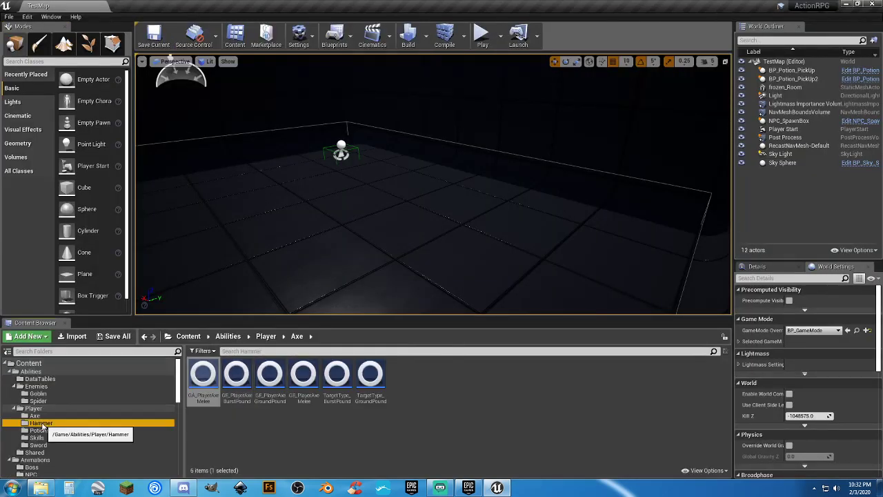
double_click(203, 378)
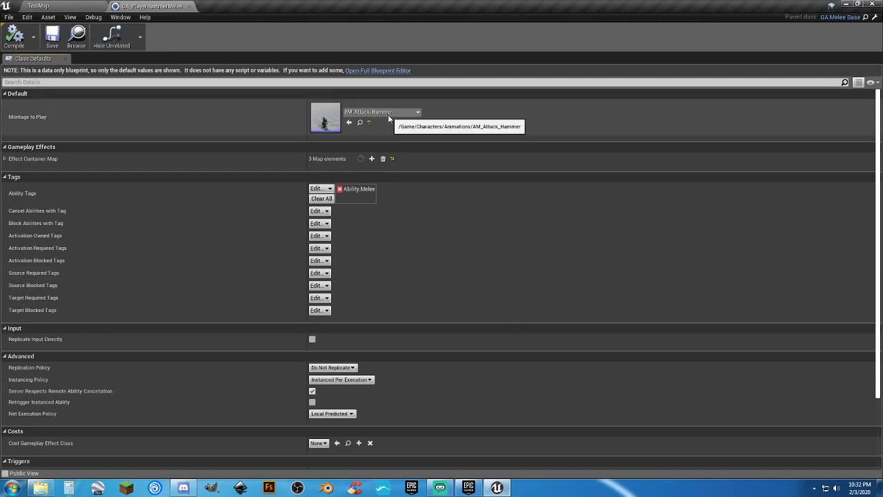
left_click(388, 115)
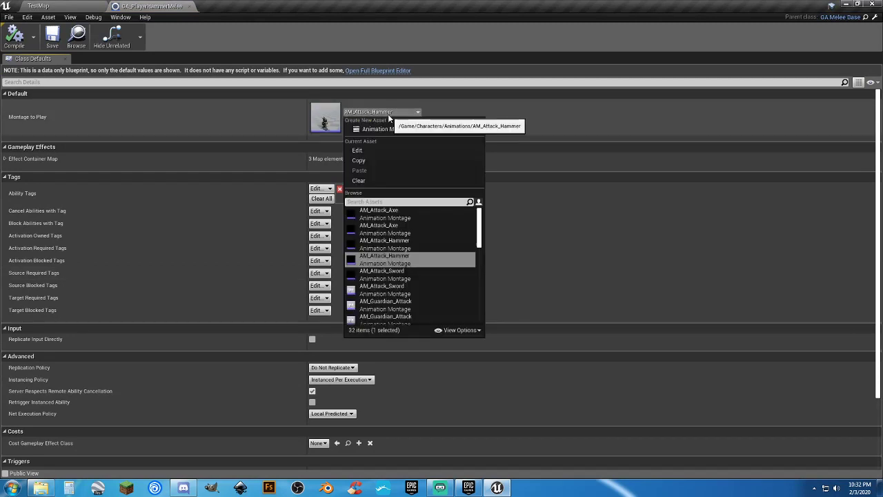
left_click(400, 240)
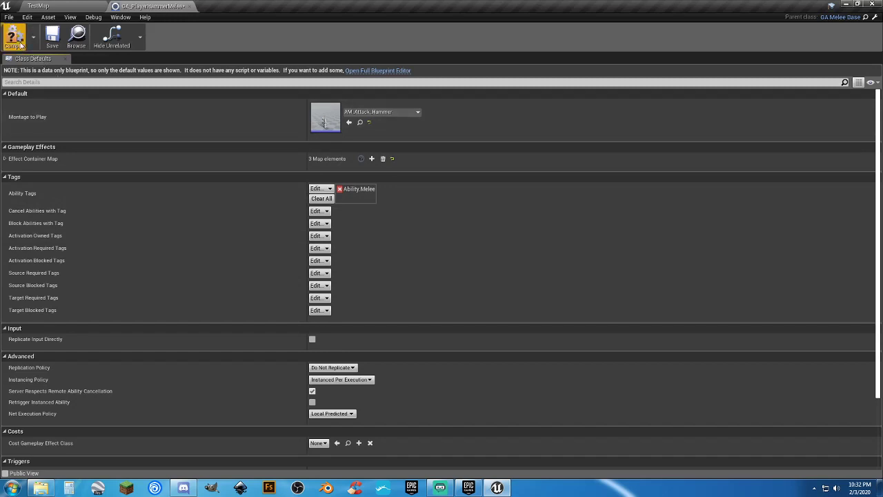
left_click(21, 44)
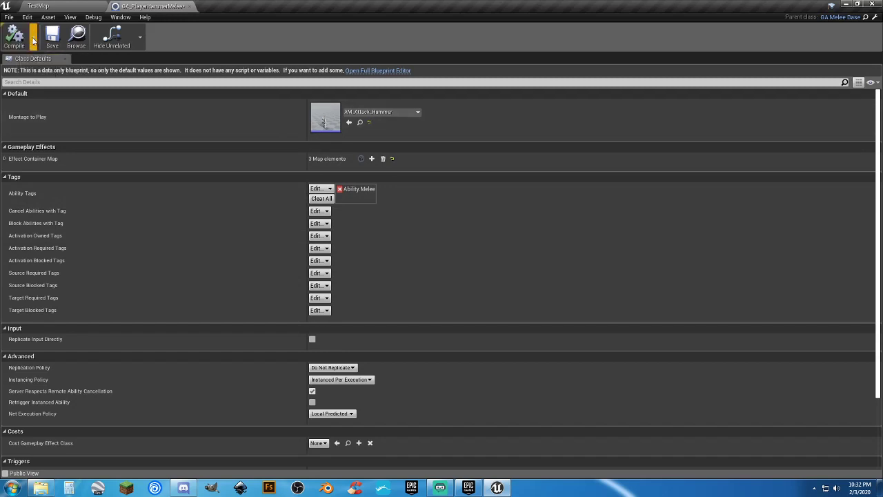
left_click(190, 7)
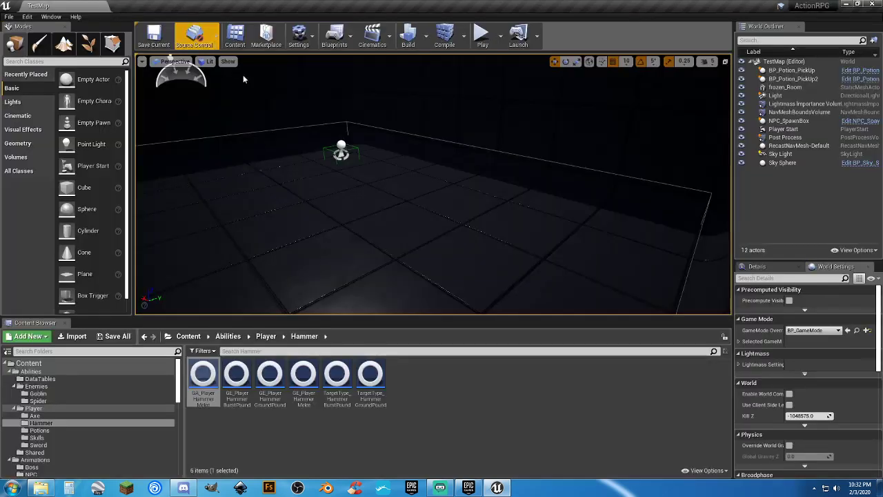
left_click(482, 36)
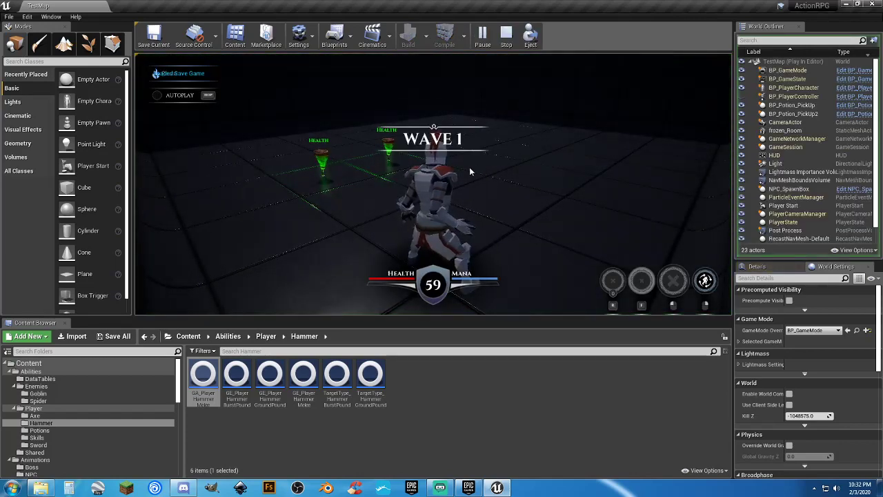
key("Escape")
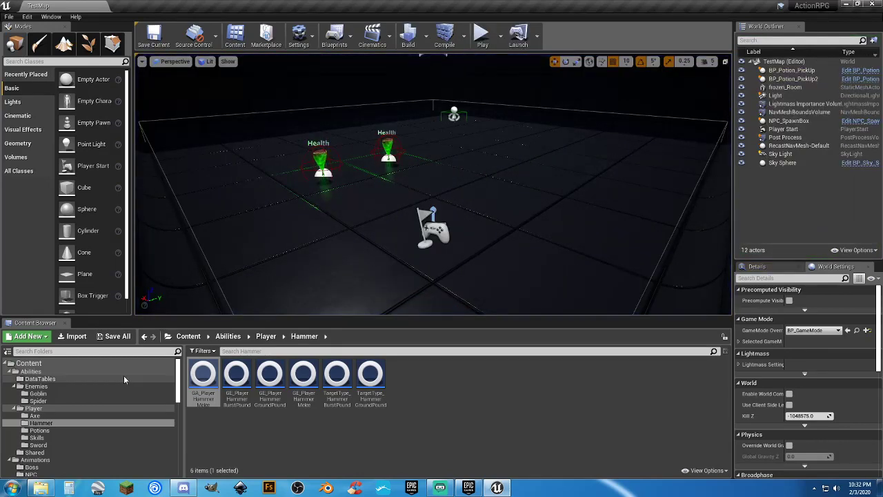
Step: Open GA_DeathsDoor from the Potions folder and GA_PlayerSwordMelee from the Sword folder to check their Montage to Play, closing each
left_click(54, 430)
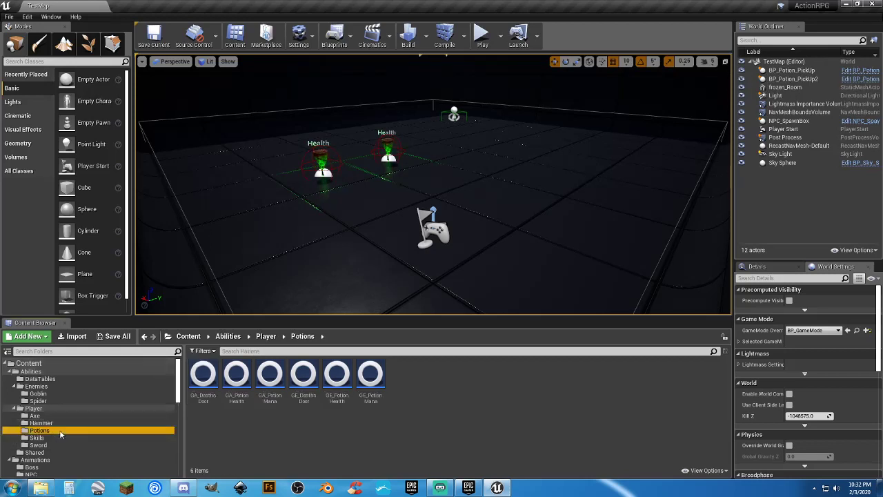
double_click(203, 376)
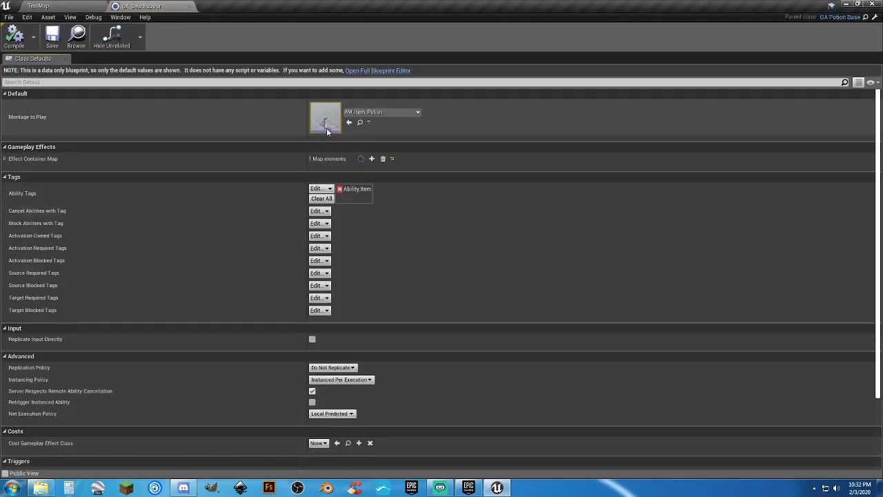
left_click(190, 6)
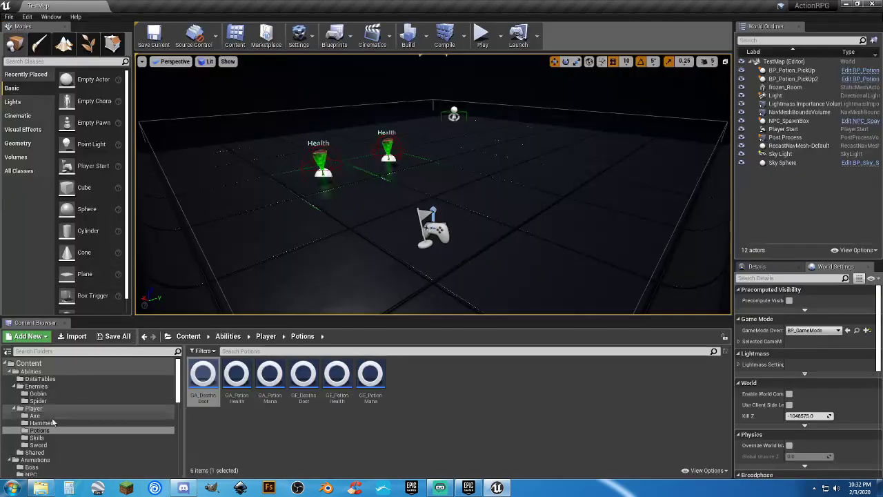
left_click(40, 445)
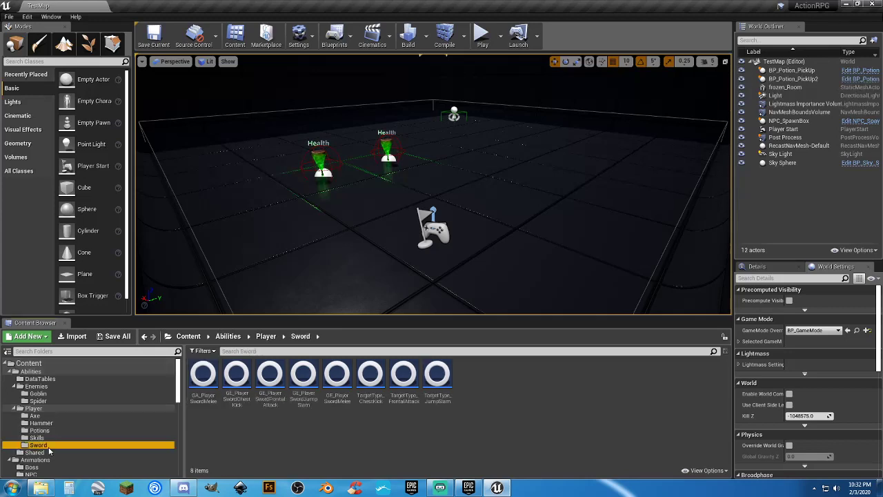
double_click(204, 376)
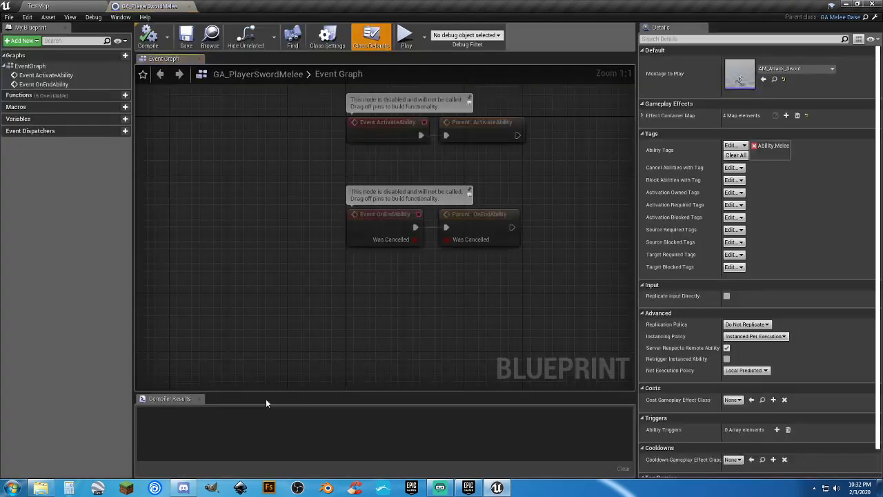
left_click(190, 7)
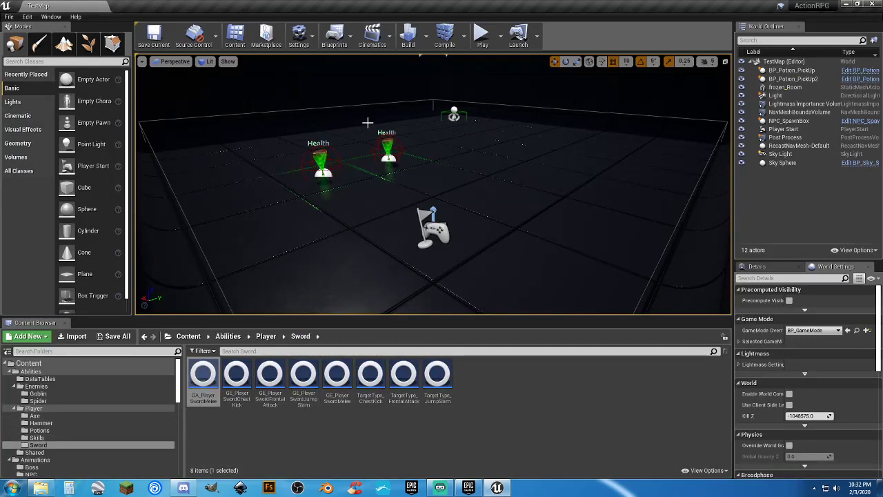
Step: Play TestMap, open the in-game inventory, and purchase the Molten Axe for the first weapon slot
left_click(482, 35)
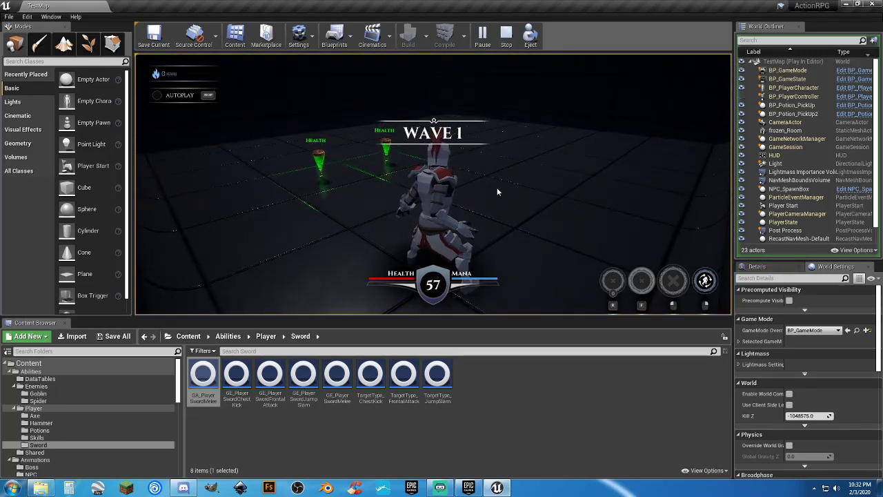
key("i")
left_click(315, 132)
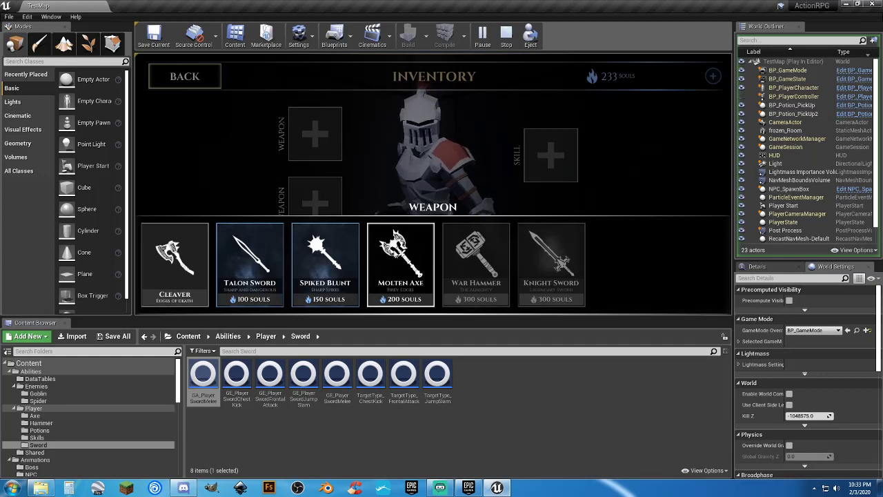
left_click(393, 249)
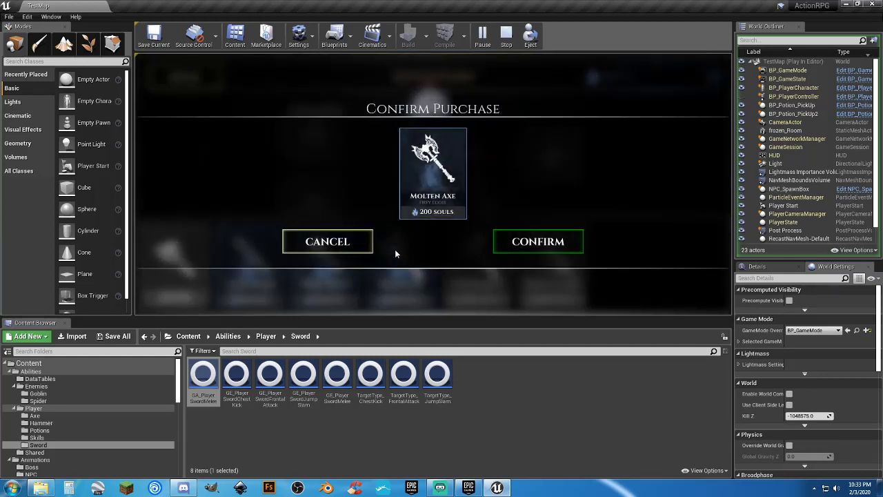
left_click(528, 242)
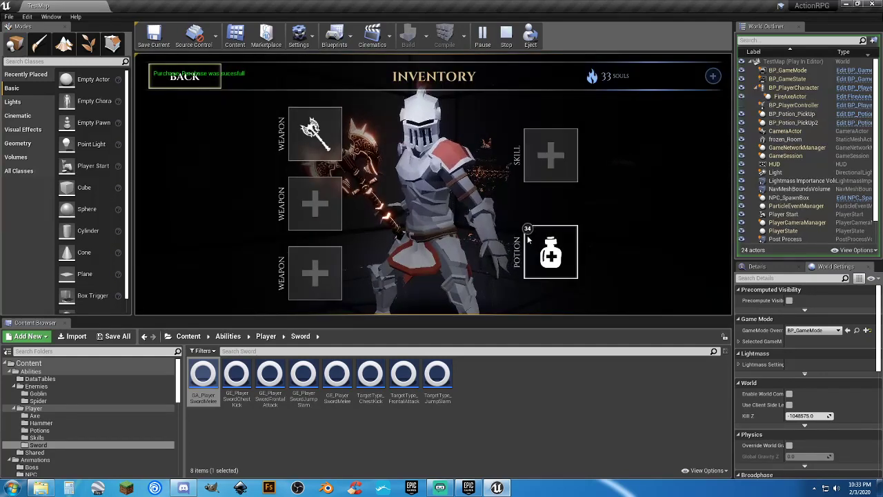
Step: Add more souls in the inventory and purchase the Fire Ball for the skill slot
left_click(553, 164)
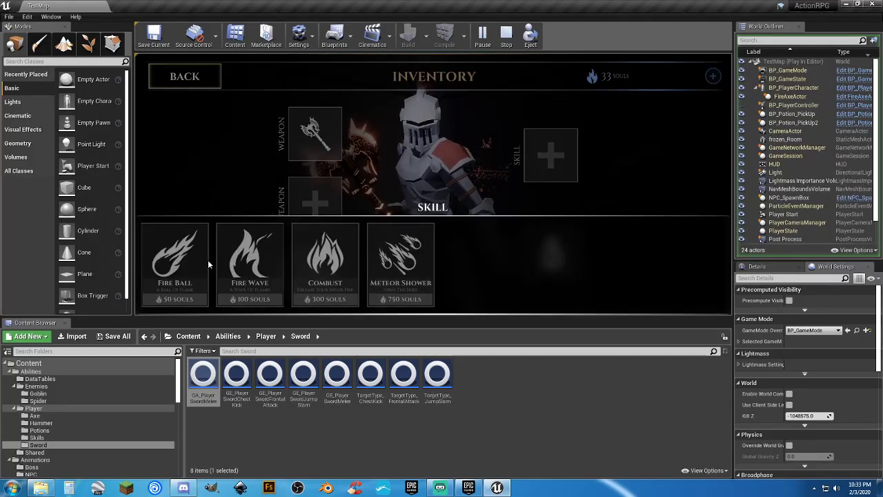
left_click(713, 77)
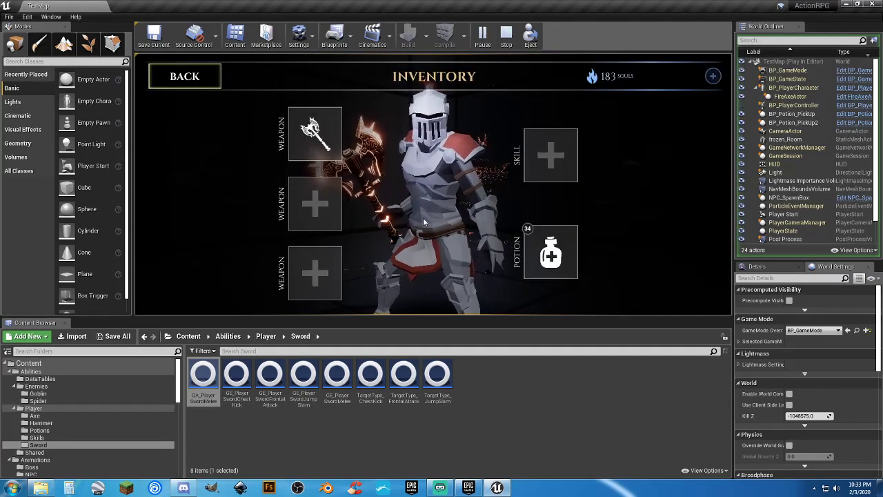
left_click(552, 145)
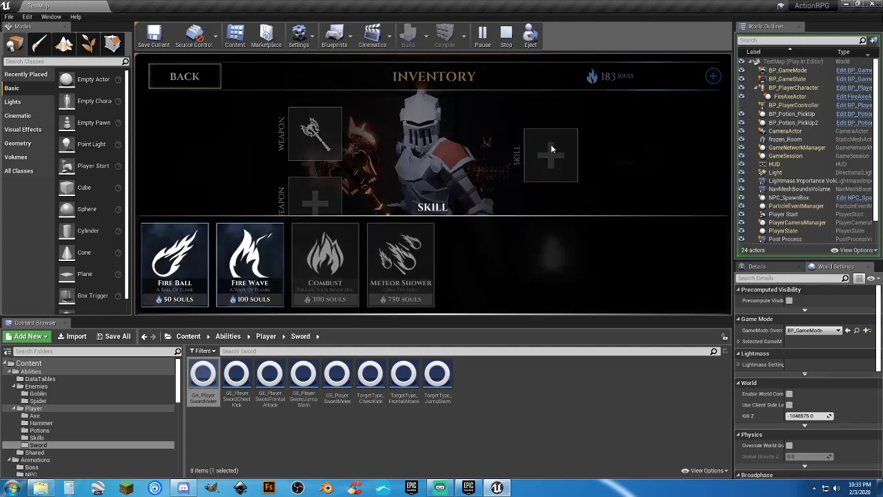
left_click(179, 264)
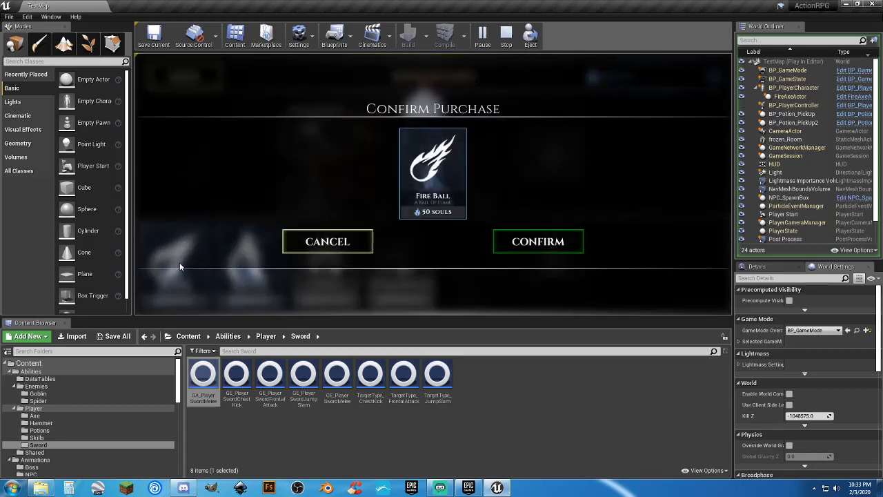
left_click(522, 243)
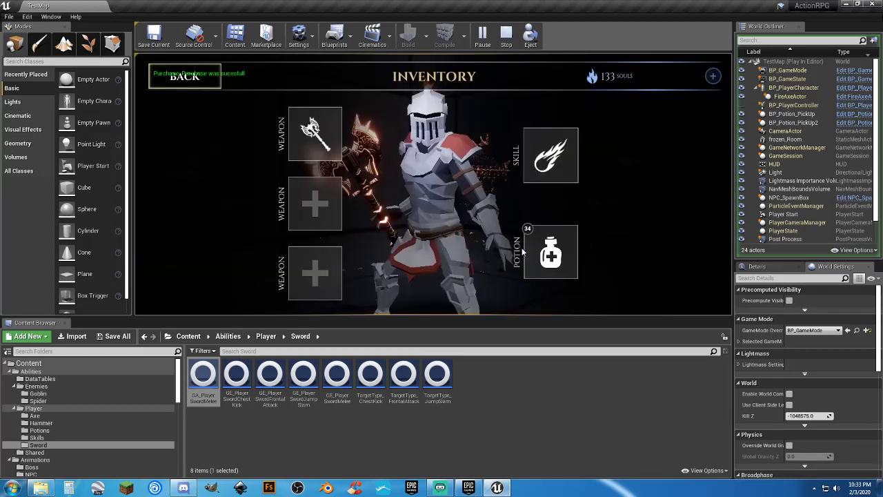
Step: Purchase the Talon Sword for the second weapon slot and return from the inventory to the game
left_click(310, 205)
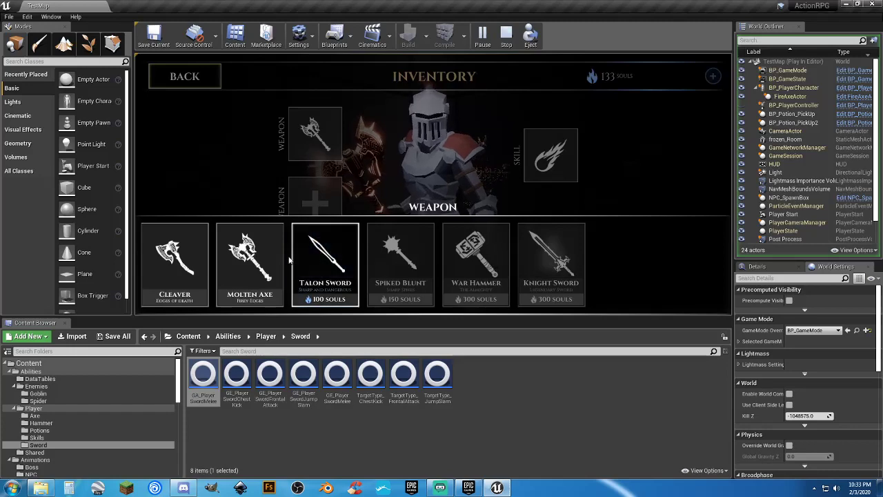
left_click(333, 257)
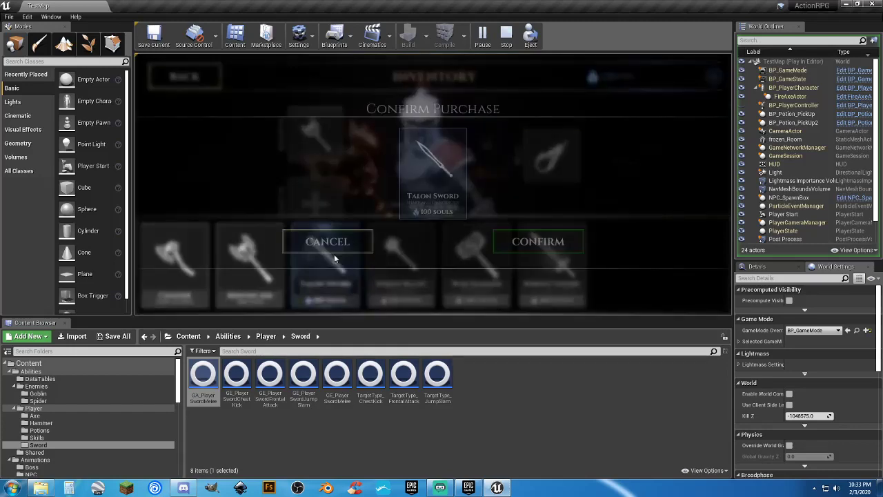
left_click(516, 241)
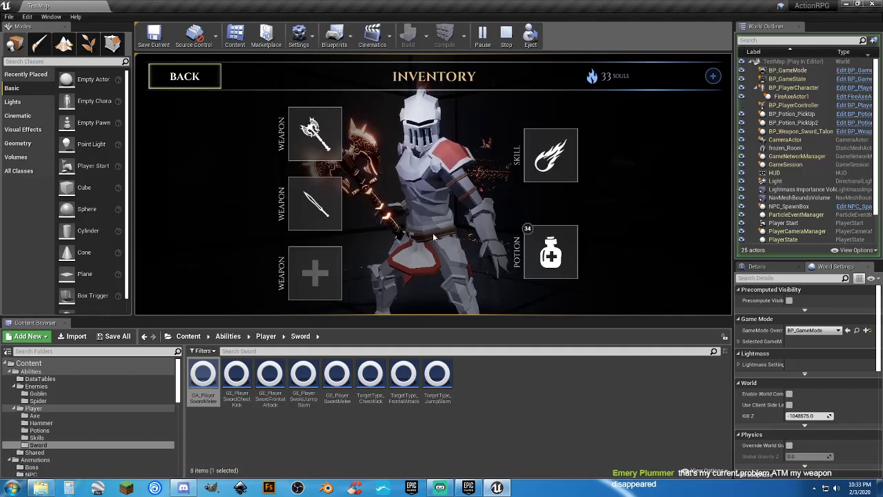
left_click(207, 76)
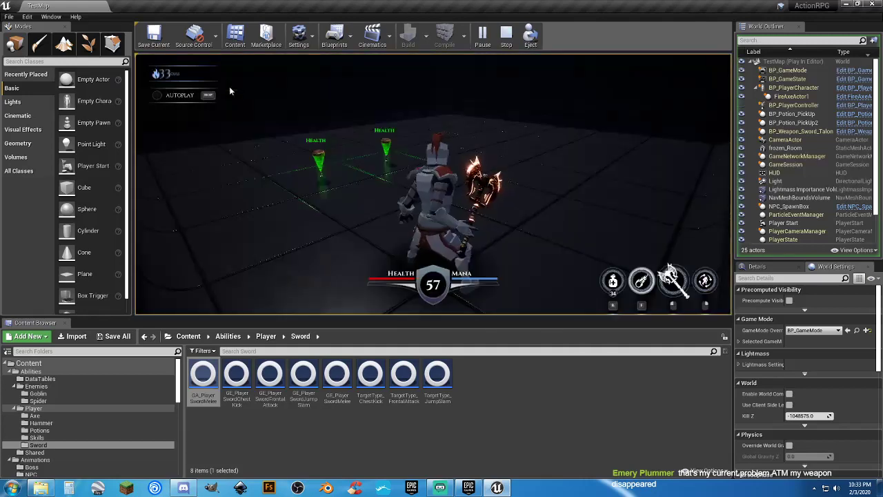
Step: Fight the wave 1 goblins with the Molten Axe to test the knight's melee attack animations
left_click(458, 172)
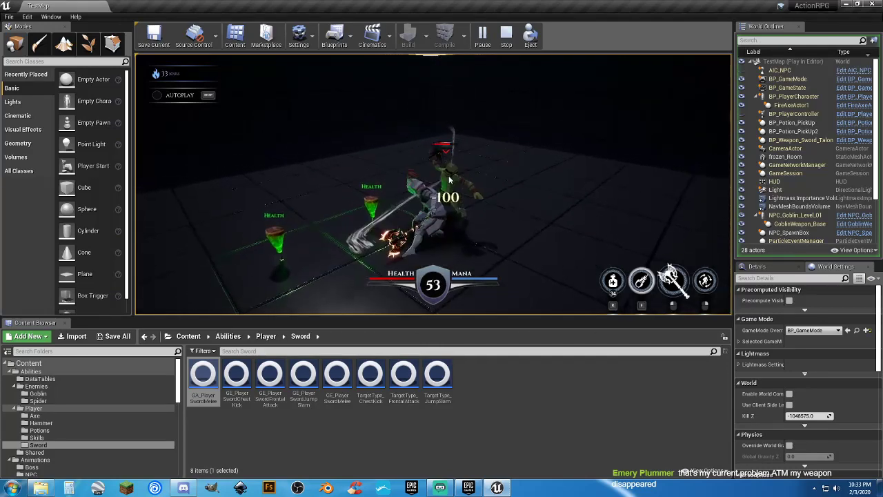
left_click(463, 203)
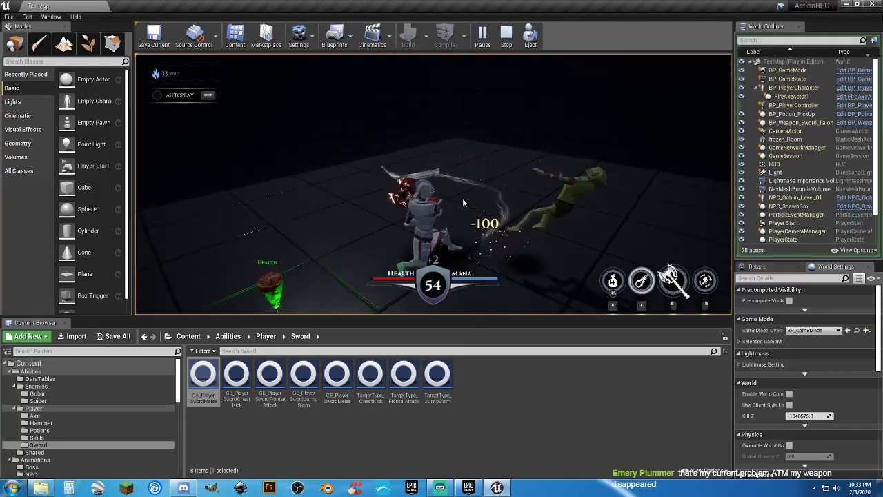
left_click(492, 173)
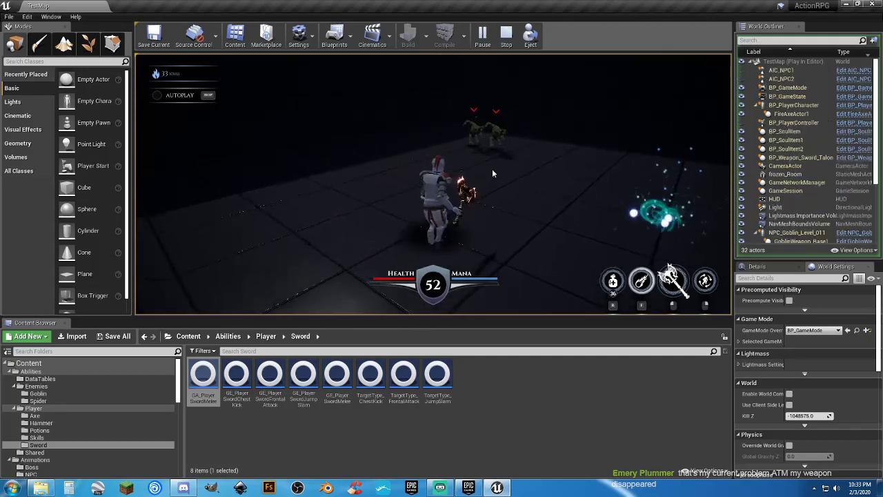
left_click(476, 207)
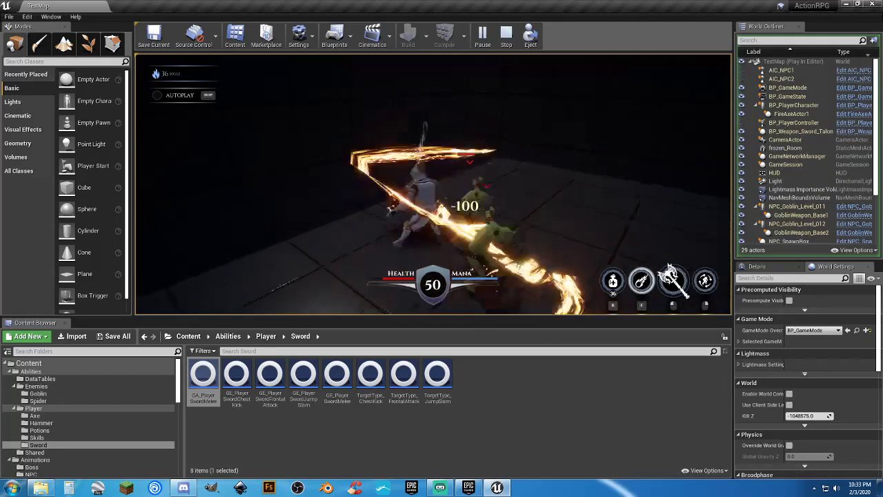
left_click(474, 212)
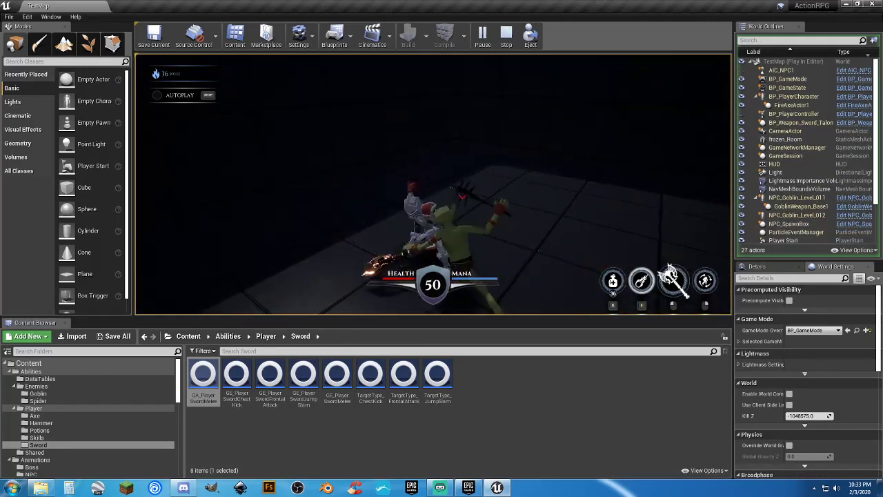
left_click(471, 216)
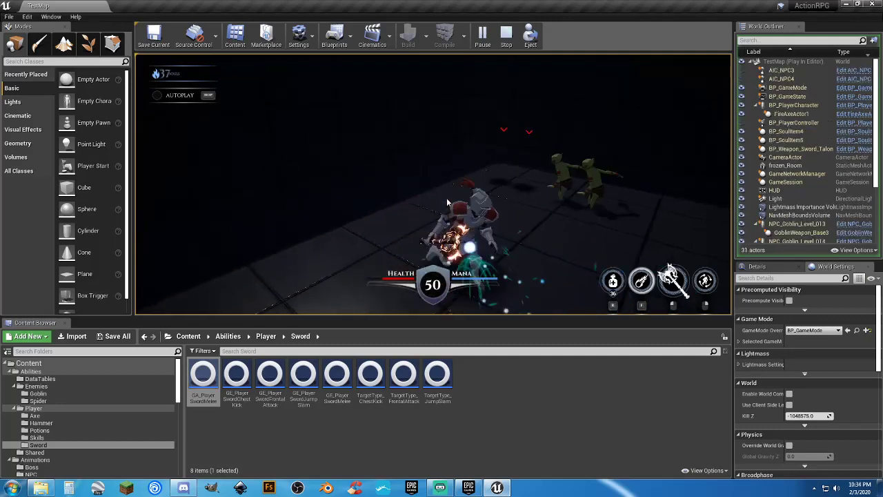
left_click(447, 178)
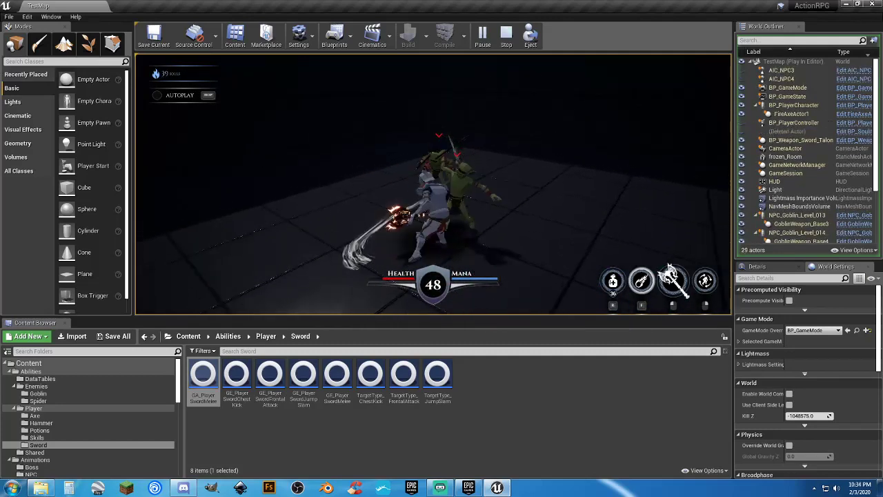
left_click(476, 205)
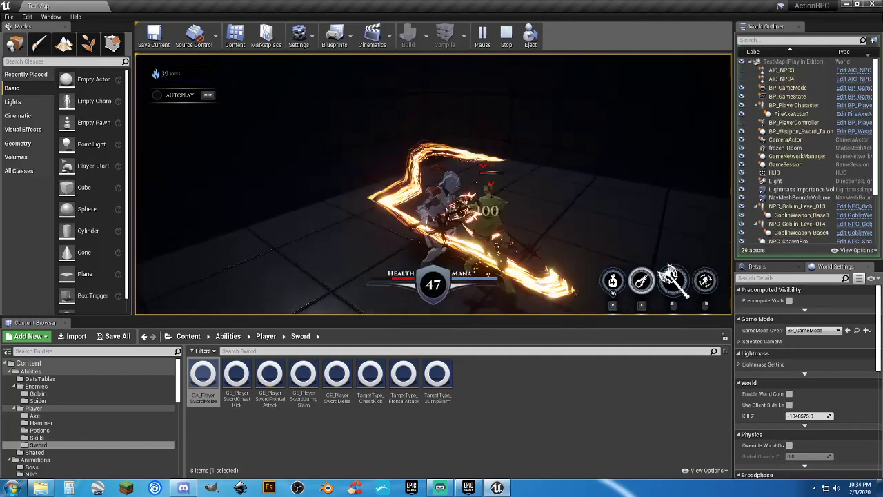
left_click(476, 204)
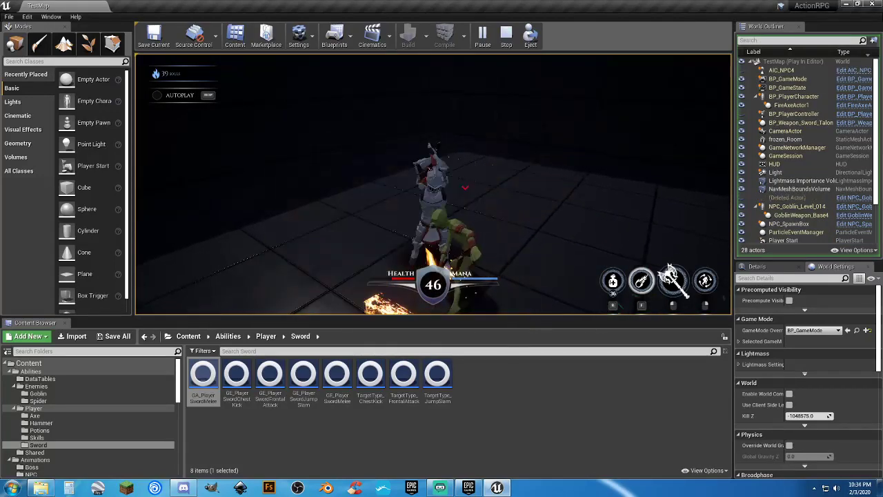
left_click(502, 214)
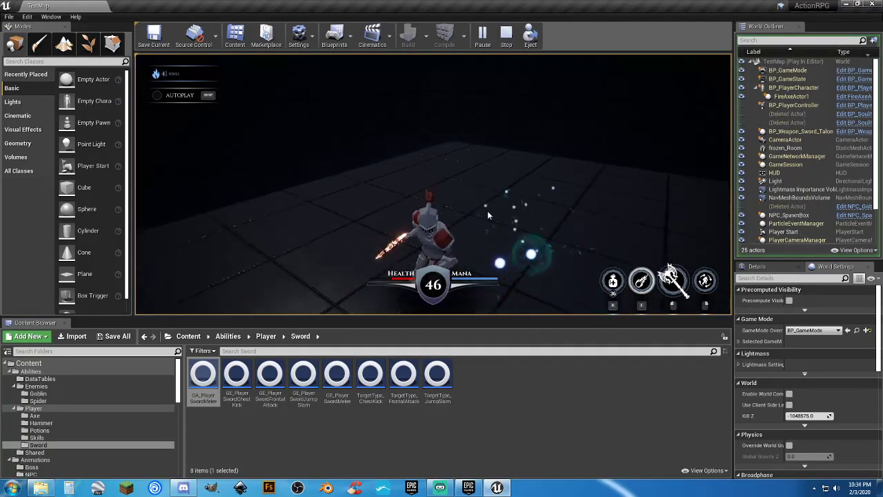
left_click(487, 211)
left_click(445, 205)
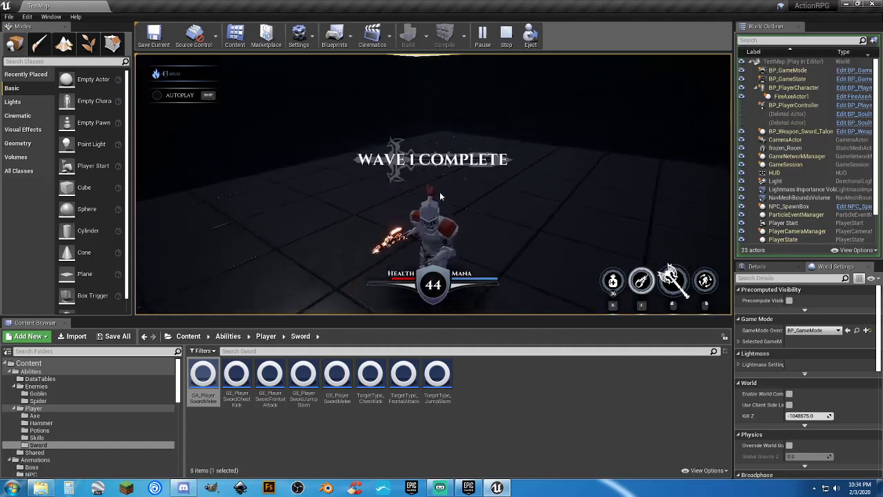
Step: Toggle Autoplay on and back off, and attack the wave 2 goblins with the Molten Axe in a closer camera view
scroll(440, 192, "down", 1)
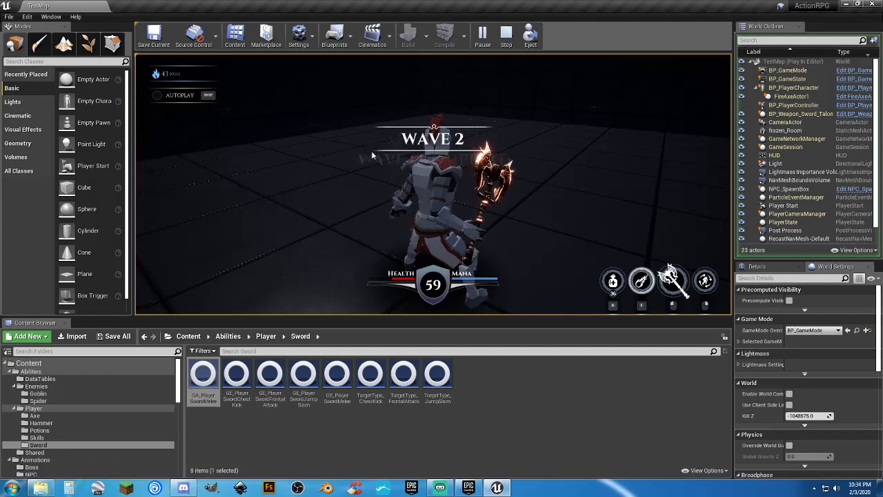
left_click(158, 95)
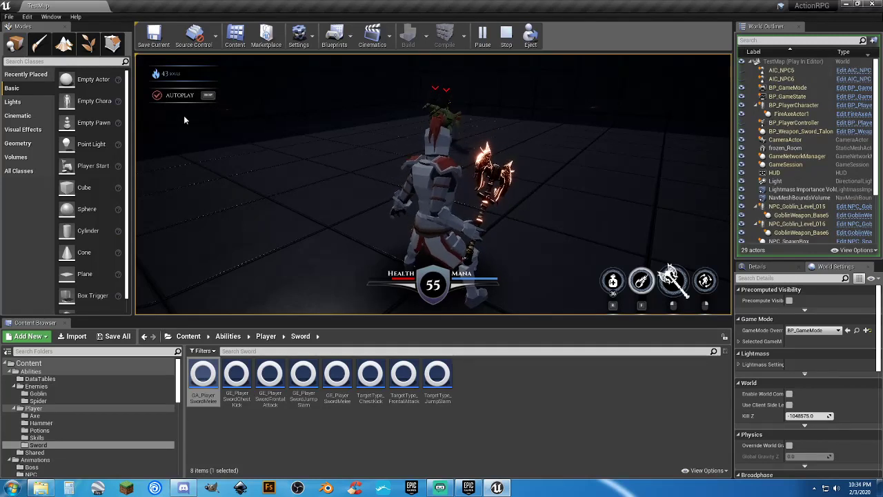
left_click(158, 95)
left_click(466, 166)
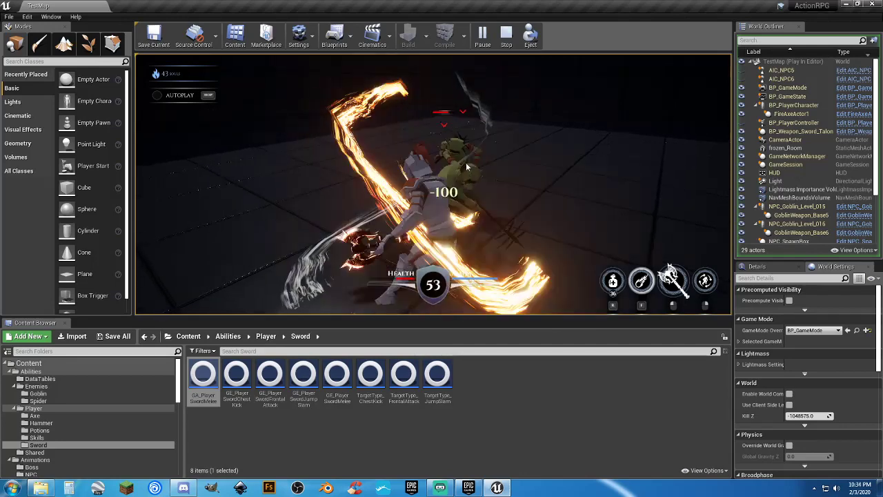
left_click(467, 167)
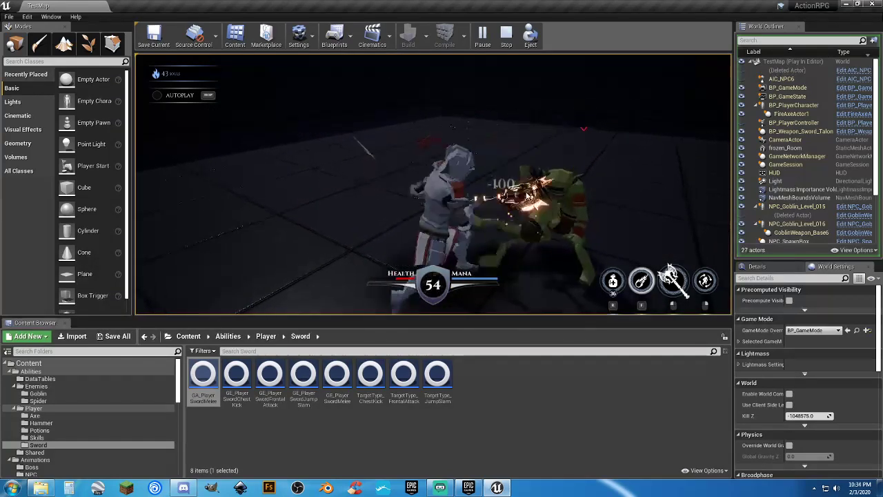
left_click(531, 198)
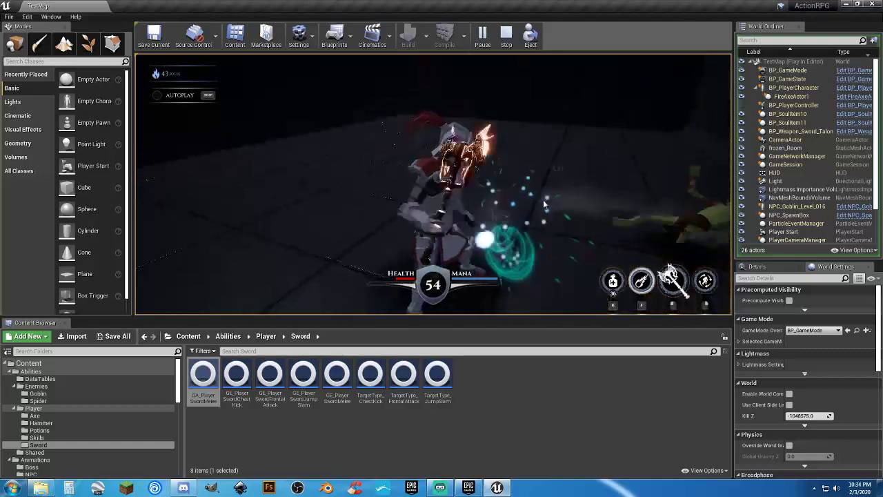
Step: Fight the next goblins in the arena with the Molten Axe to test the knight's melee attacks
left_click(545, 213)
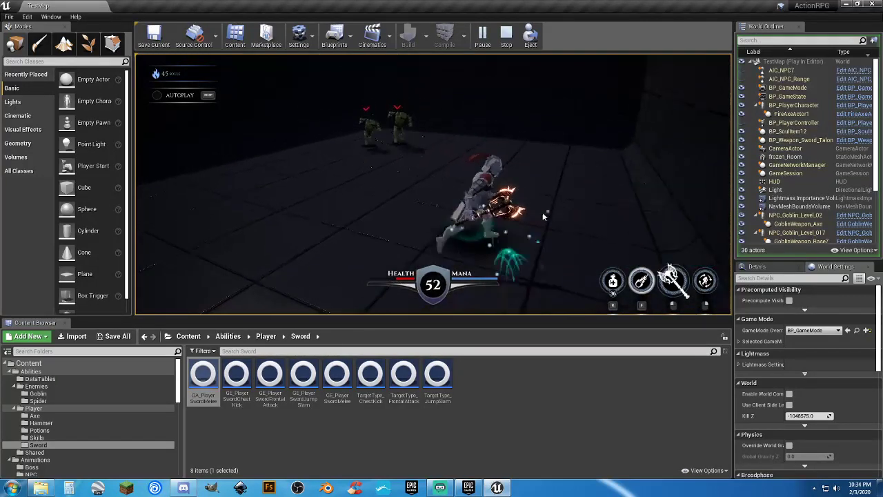
left_click(481, 195)
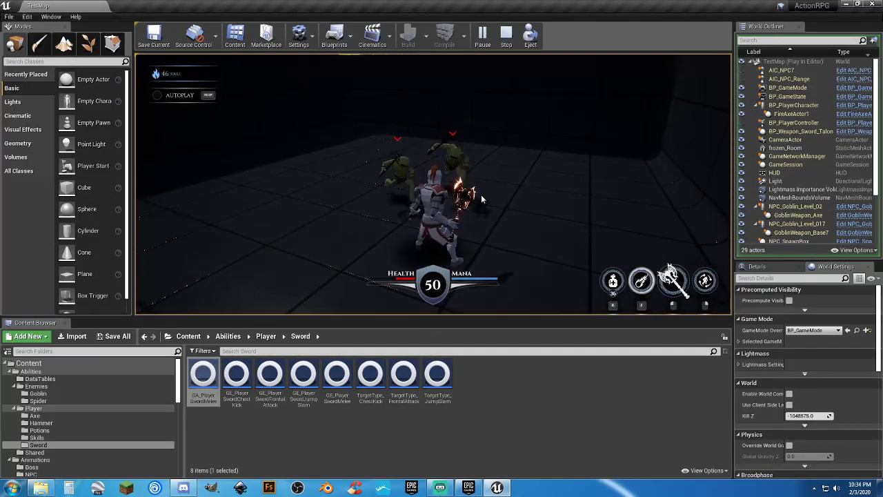
left_click(487, 196)
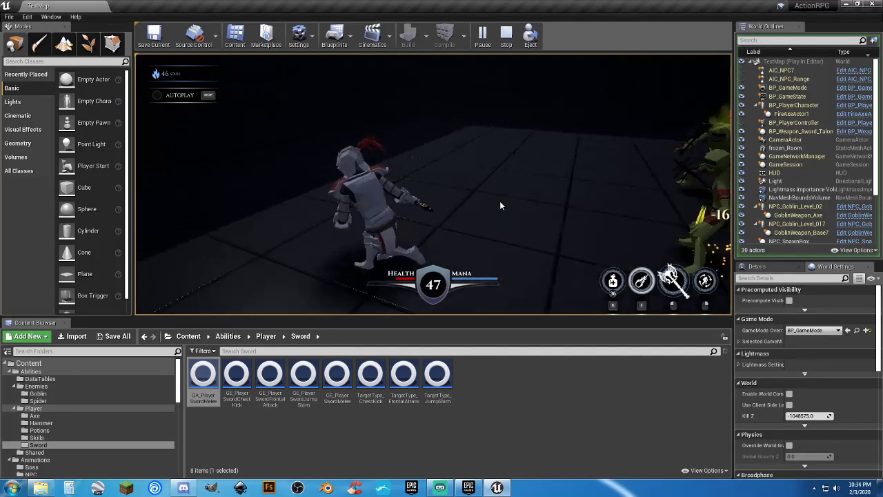
left_click(501, 206)
left_click(572, 227)
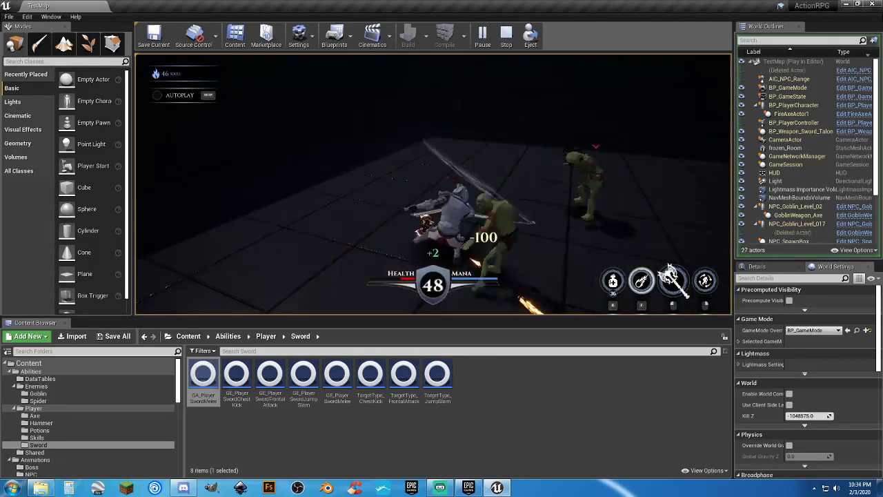
left_click(564, 218)
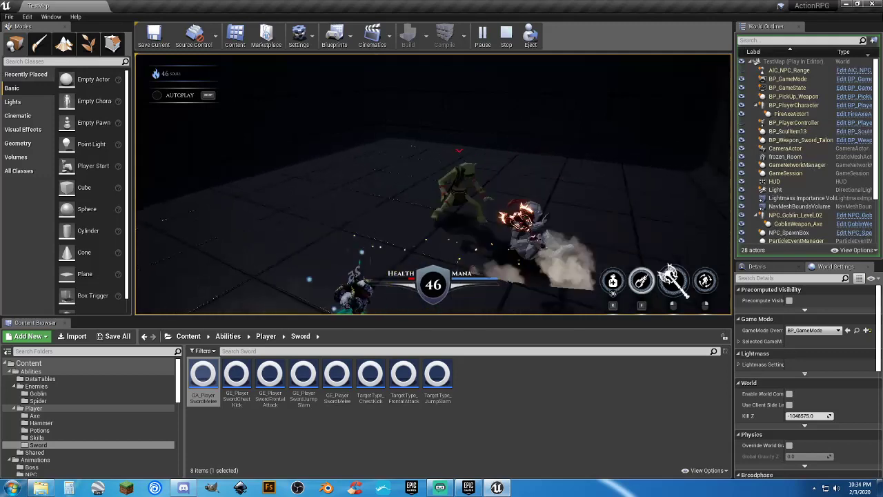
left_click(418, 197)
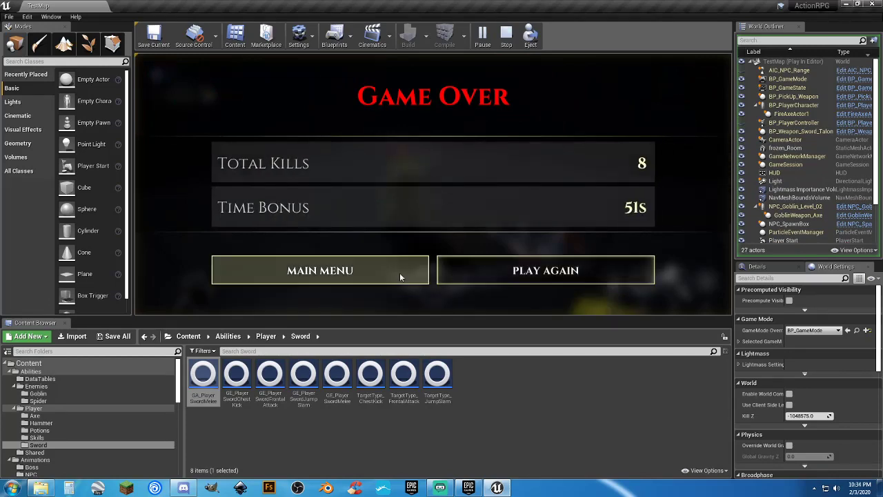
Step: End the play session from the Game Over screen and turn the editor camera towards the TestMap arena floor
left_click(388, 277)
key("Escape")
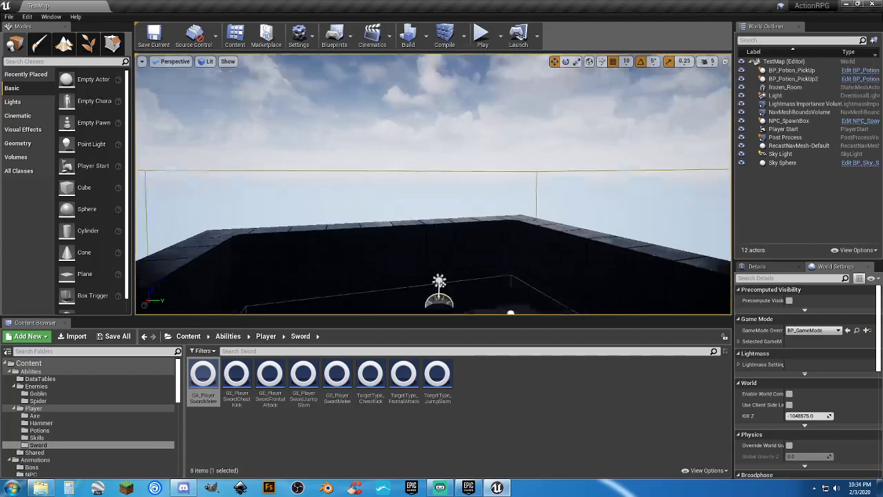
right_click_drag(515, 218, 515, 218)
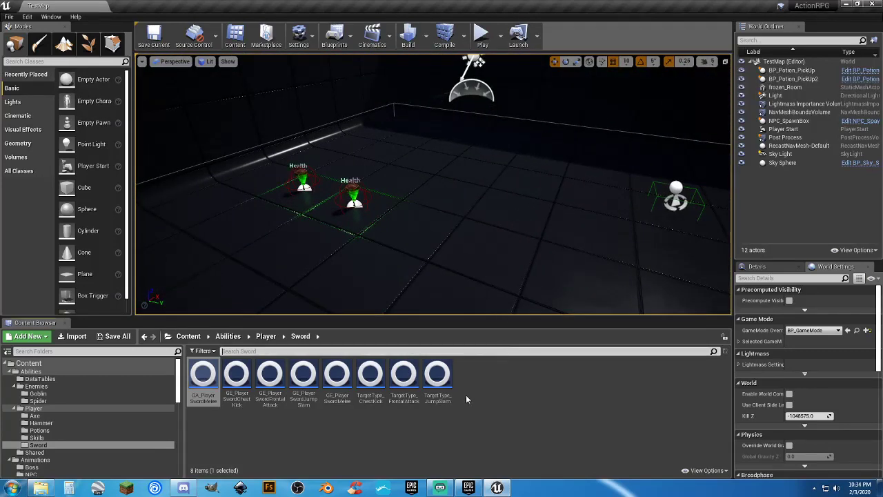
Step: Browse the Blueprints/Weapon folder and its Goblin subfolder for the weapon blueprints, ending in the Weapon folder
left_click(49, 416)
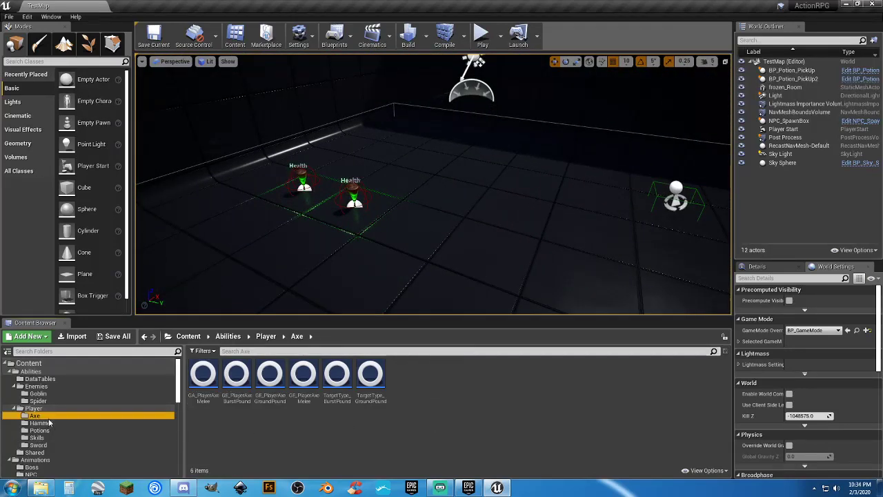
left_click(11, 371)
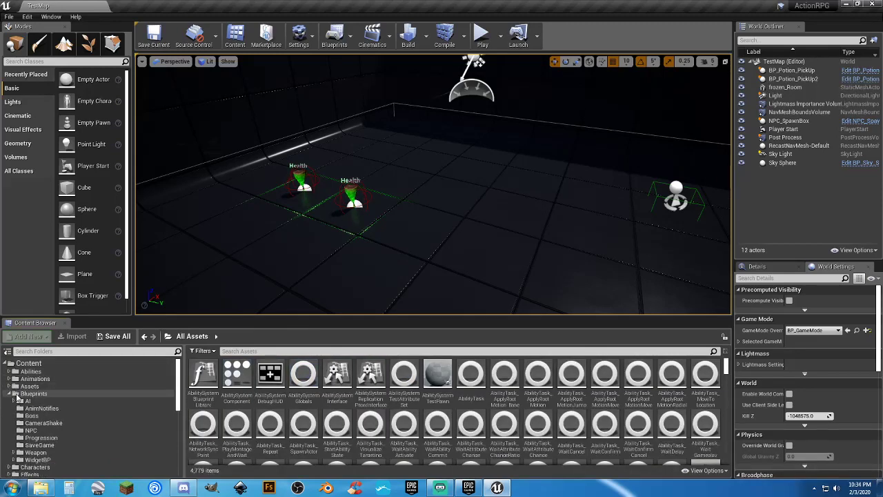
left_click(30, 395)
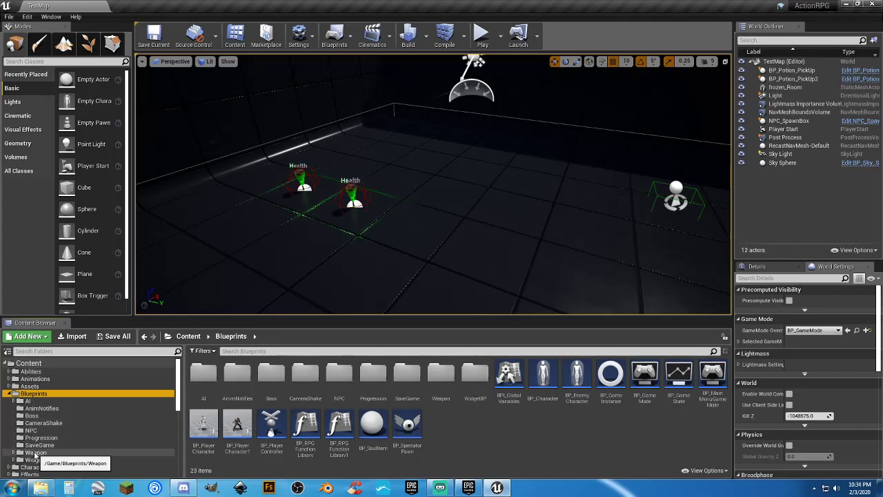
left_click(26, 452)
scroll(66, 440, "down", 2)
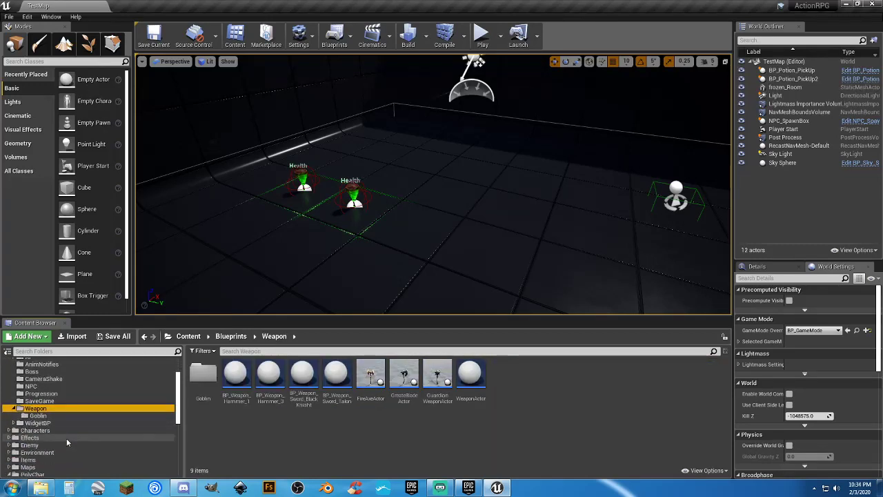
left_click(43, 416)
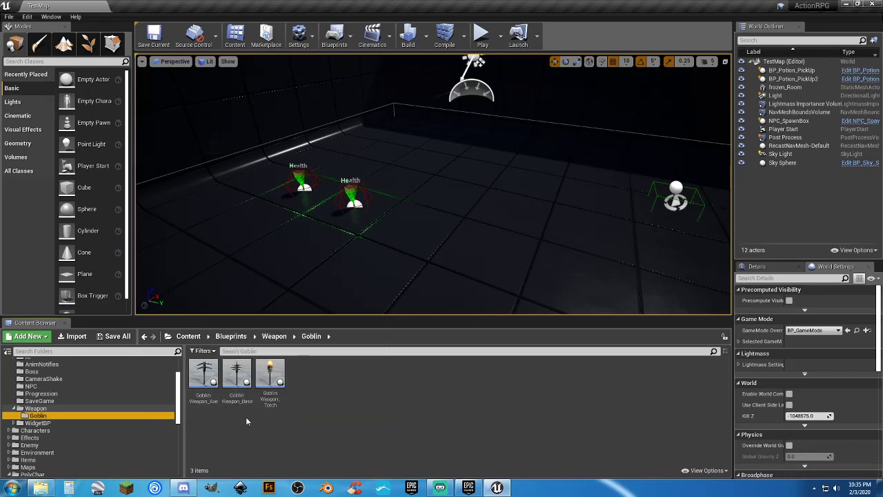
left_click(51, 408)
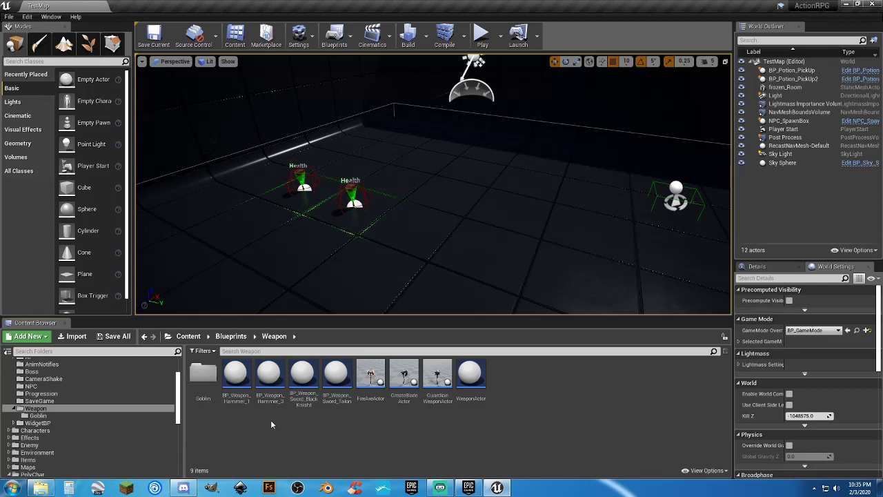
Step: Inspect the BP_Weapon_Hammer_1 model in the viewport of the full Blueprint editor and close the blueprint
double_click(235, 378)
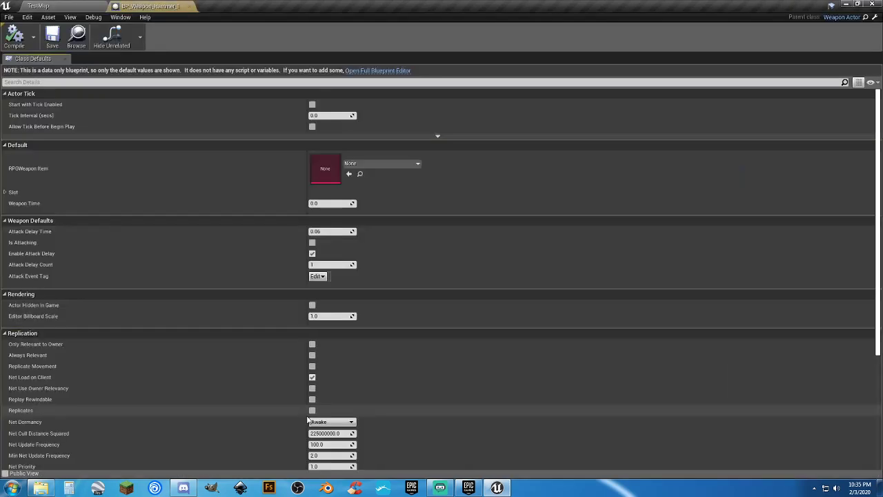
left_click(387, 70)
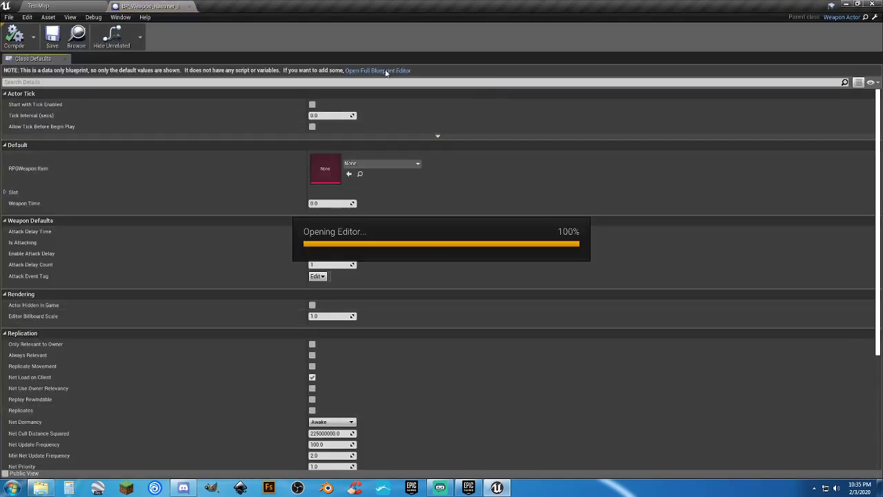
left_click(185, 69)
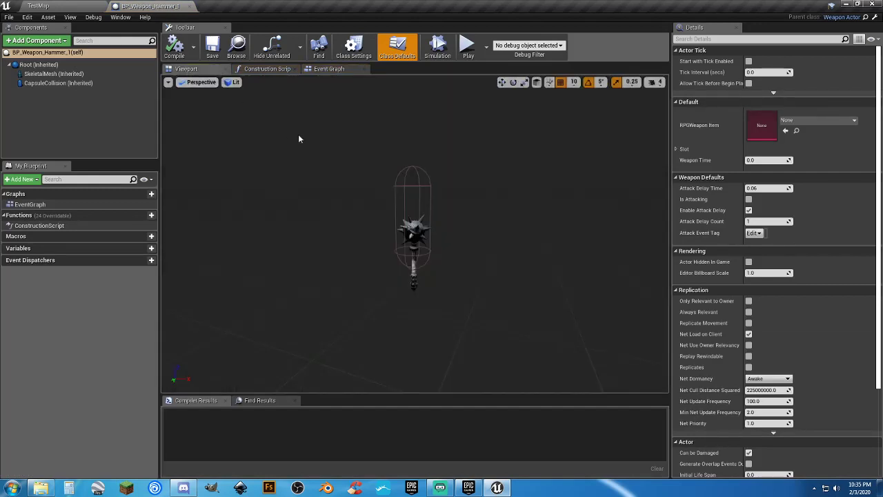
left_click(189, 7)
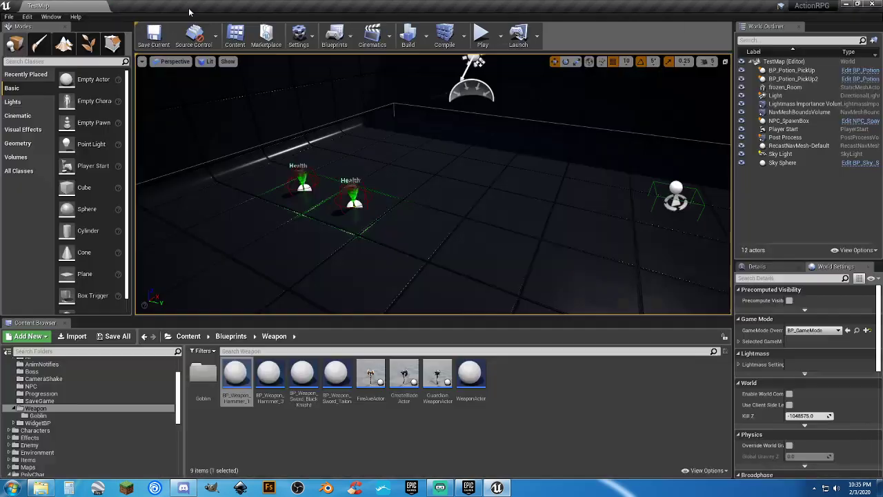
Step: Inspect the BP_Weapon_Hammer_3 model in the viewport of the full Blueprint editor and close the blueprint
double_click(269, 378)
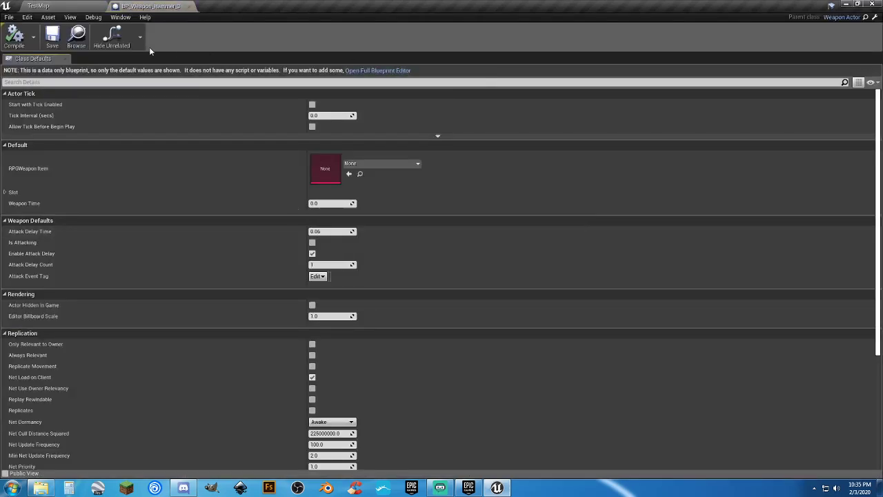
left_click(371, 70)
left_click(186, 69)
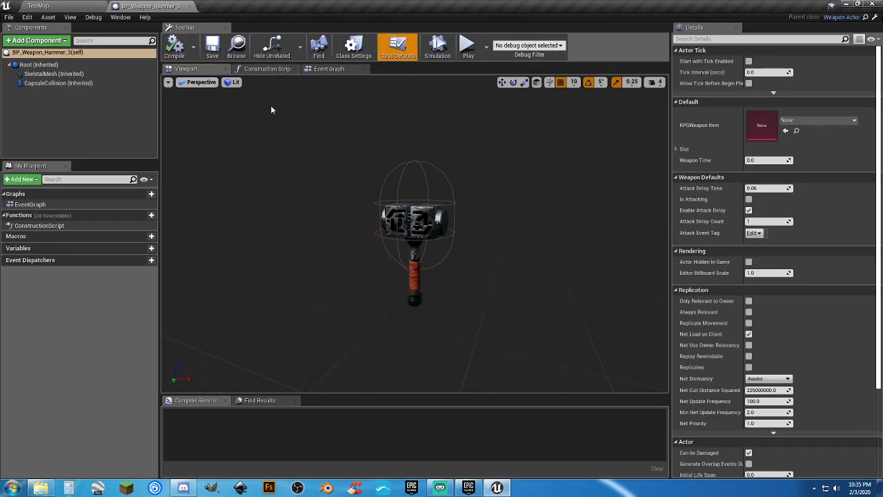
left_click(190, 7)
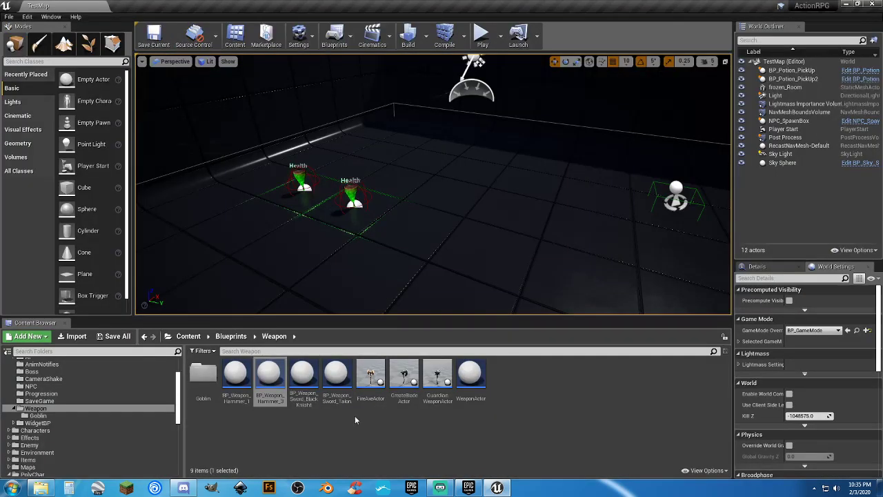
Step: View the BP_Weapon_Sword_Talon model in the full Blueprint editor and return to TestMap, keeping the blueprint open
double_click(339, 404)
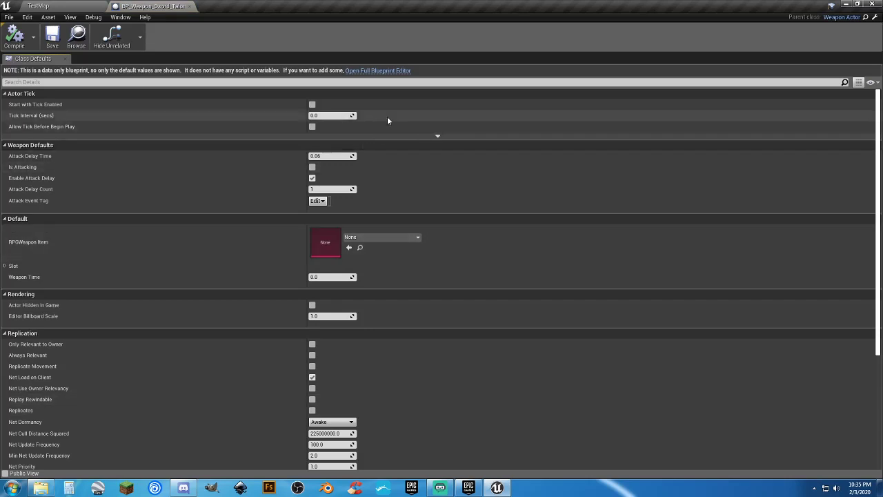
left_click(391, 71)
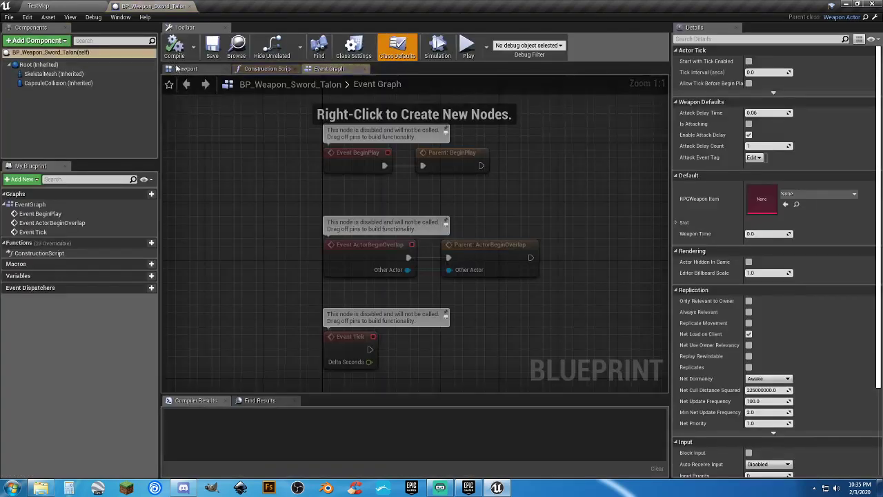
left_click(181, 69)
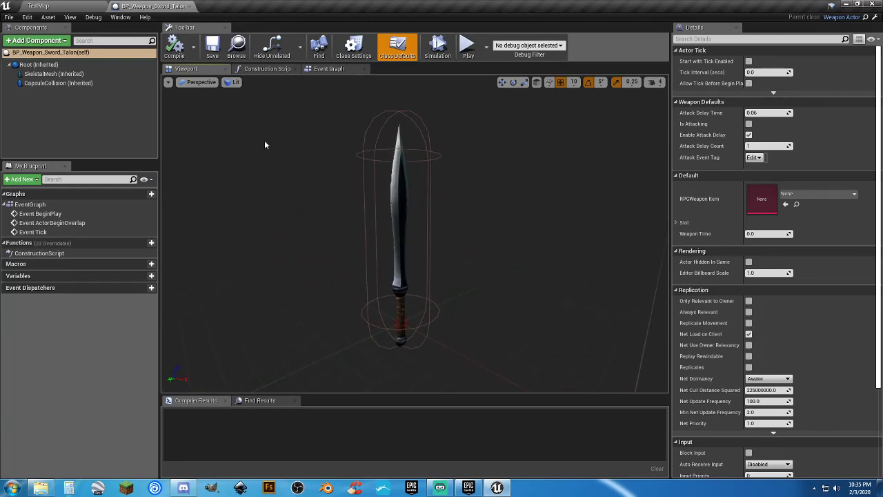
left_click(71, 6)
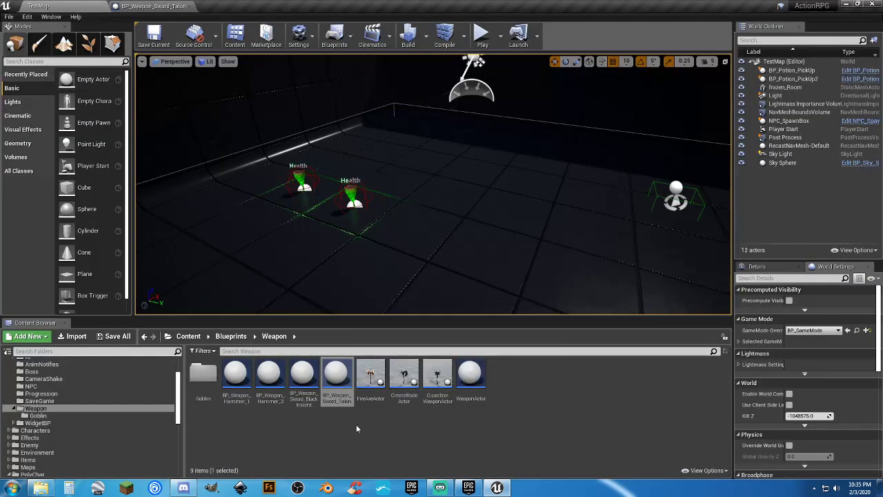
Step: View the BP_Weapon_Sword_BlackKnight model in the full Blueprint editor and return to TestMap, keeping the blueprint open
double_click(304, 403)
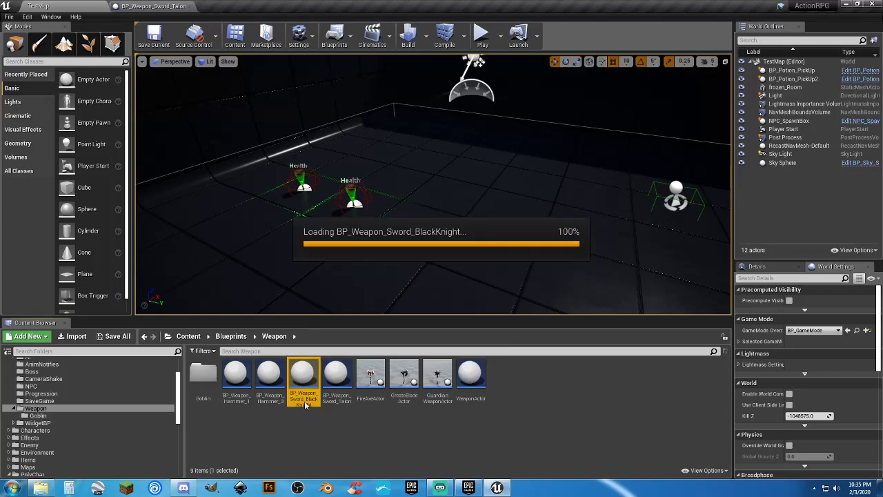
left_click(386, 70)
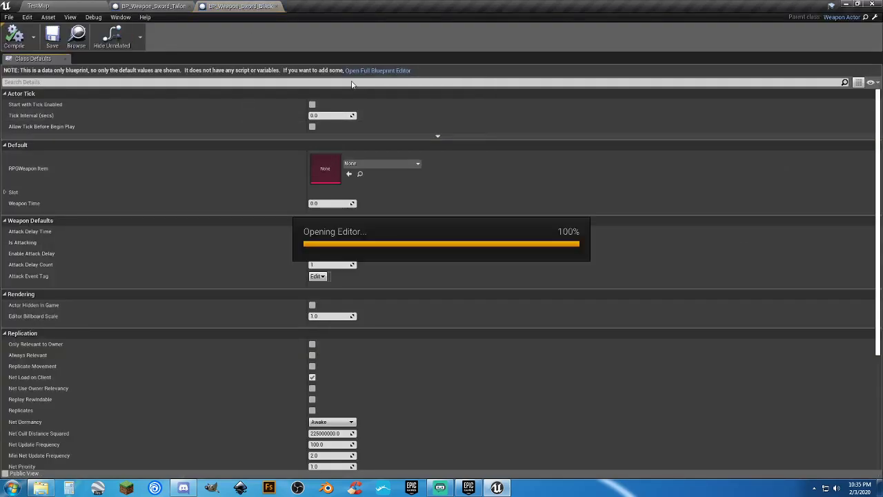
left_click(202, 70)
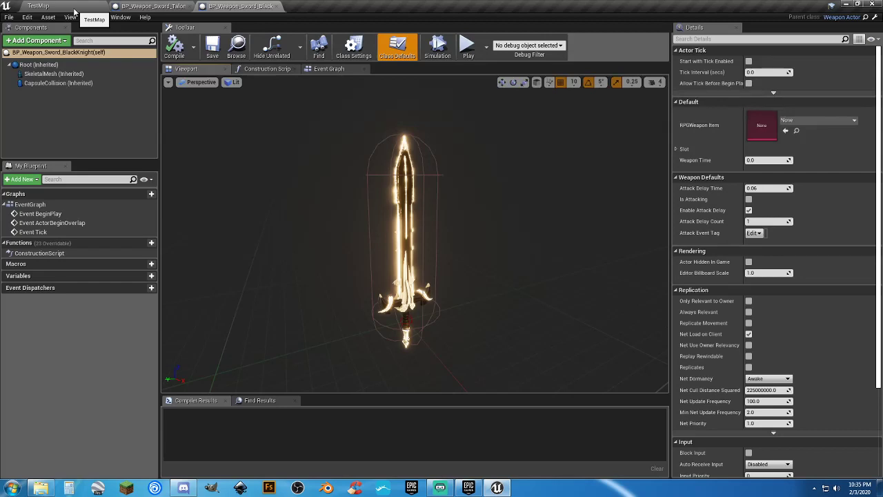
left_click(53, 73)
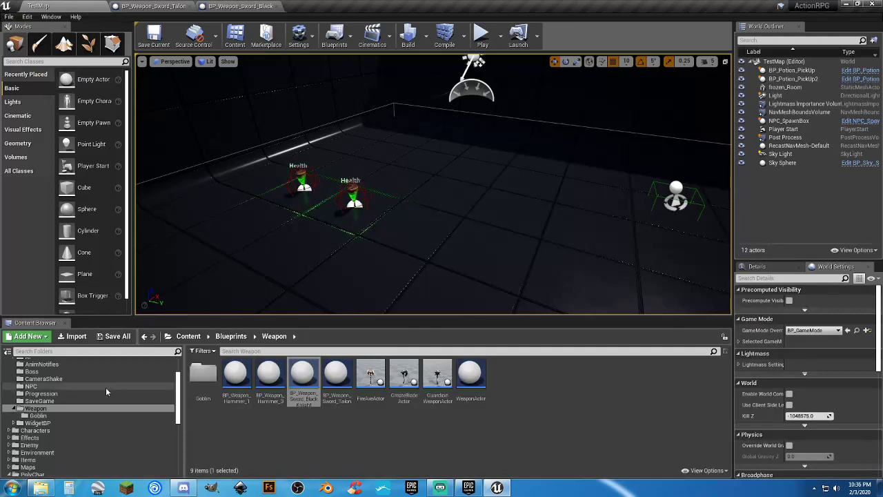
Step: Show the weapon meshes in the PolygonDungeons/Meshes/Weapons folder
scroll(96, 392, "down", 3)
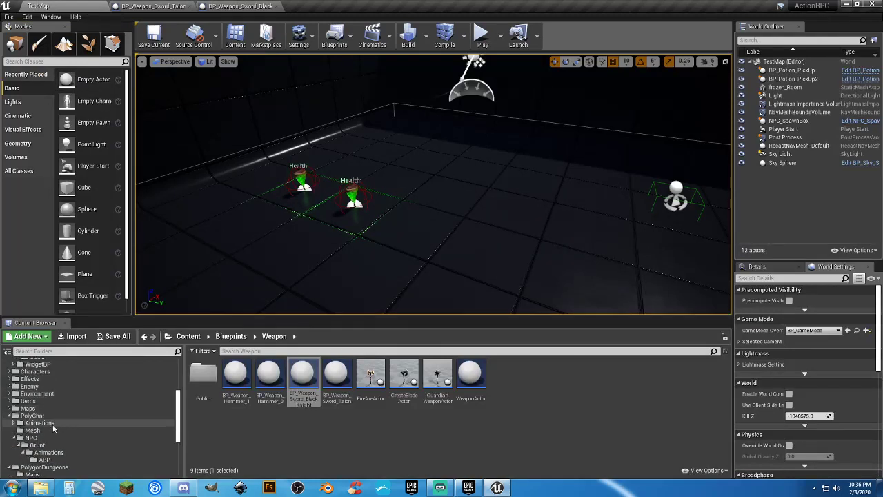
scroll(52, 427, "down", 2)
scroll(49, 431, "down", 2)
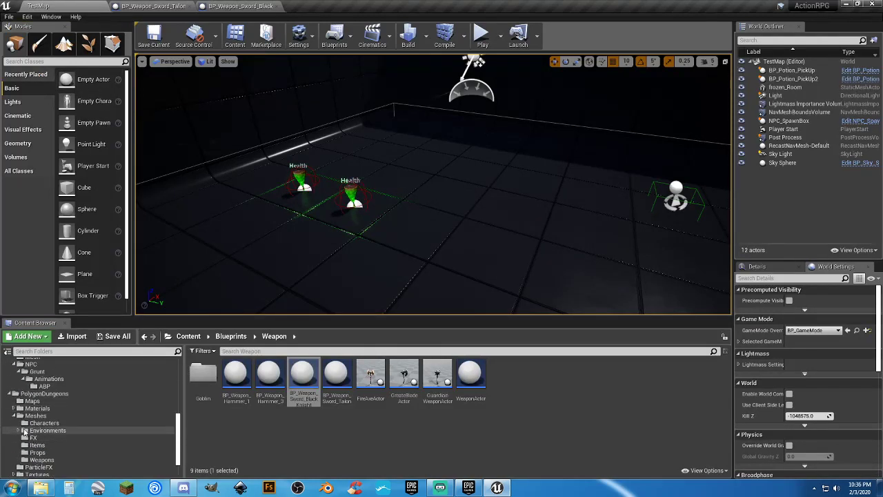
left_click(39, 459)
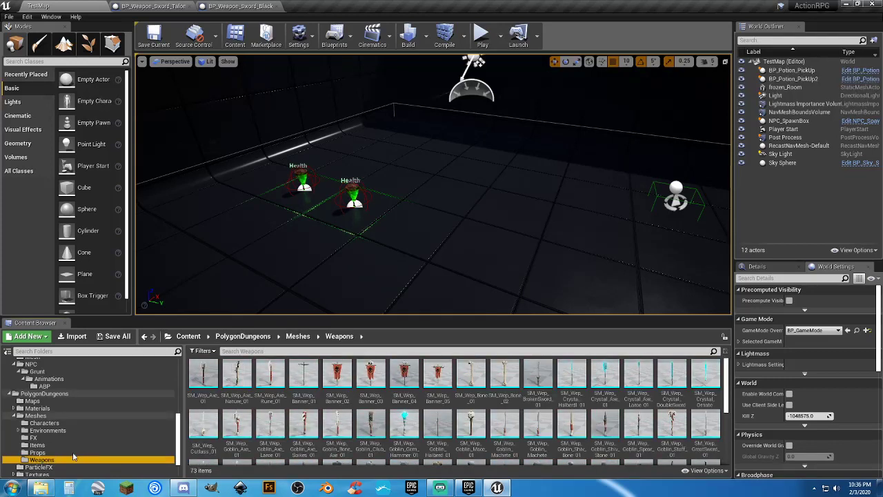
scroll(117, 419, "down", 3)
scroll(117, 422, "up", 1)
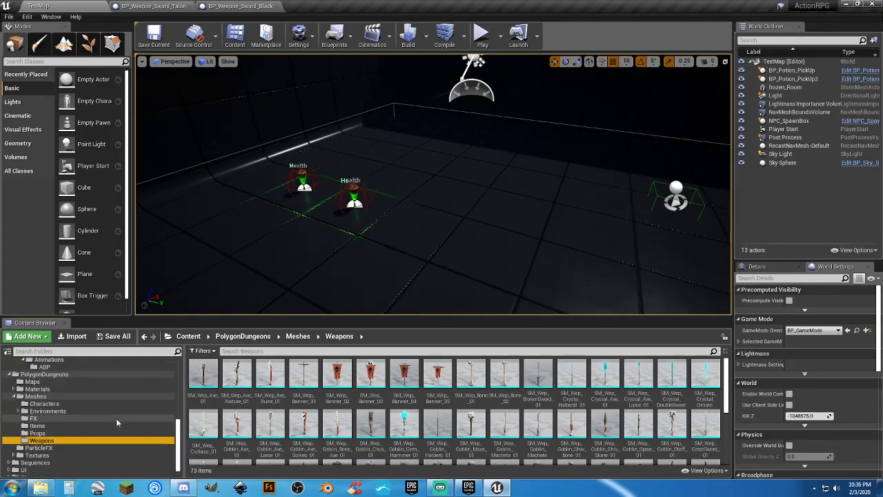
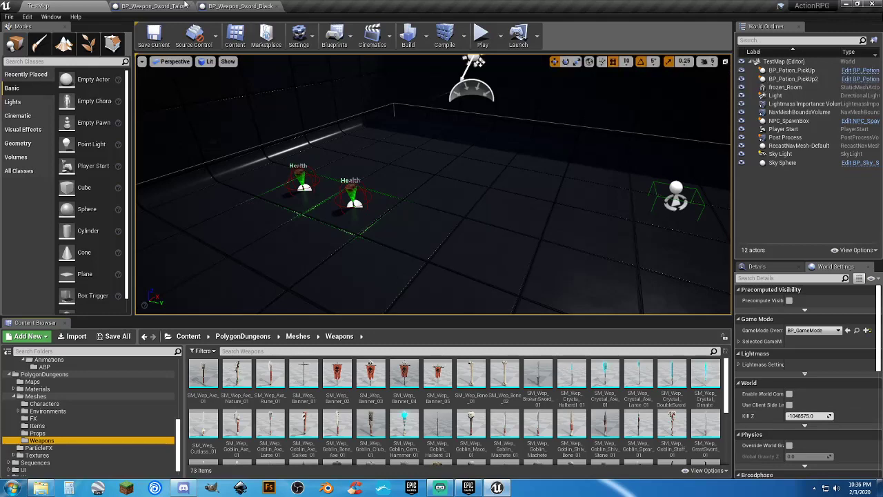
Step: Close the BP_Weapon_Sword_BlackKnight blueprint and bring up BP_Weapon_Sword_Talon
left_click(275, 6)
left_click(161, 7)
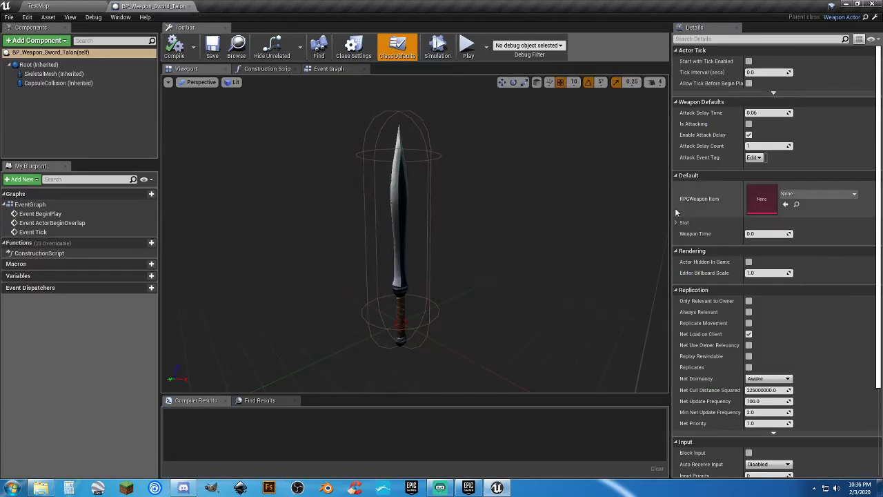
Step: Inspect the SkeletalMesh component and event graph of BP_Weapon_Sword_Talon and return to TestMap, keeping the blueprint open
left_click(67, 75)
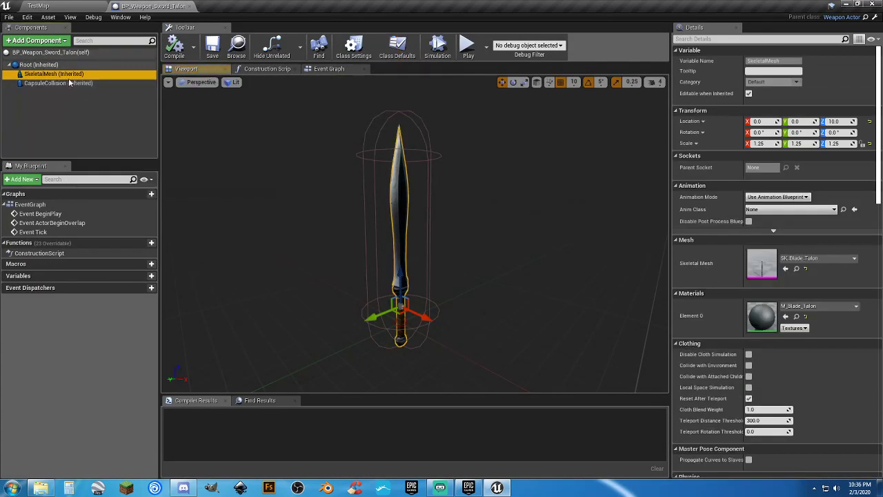
left_click(329, 69)
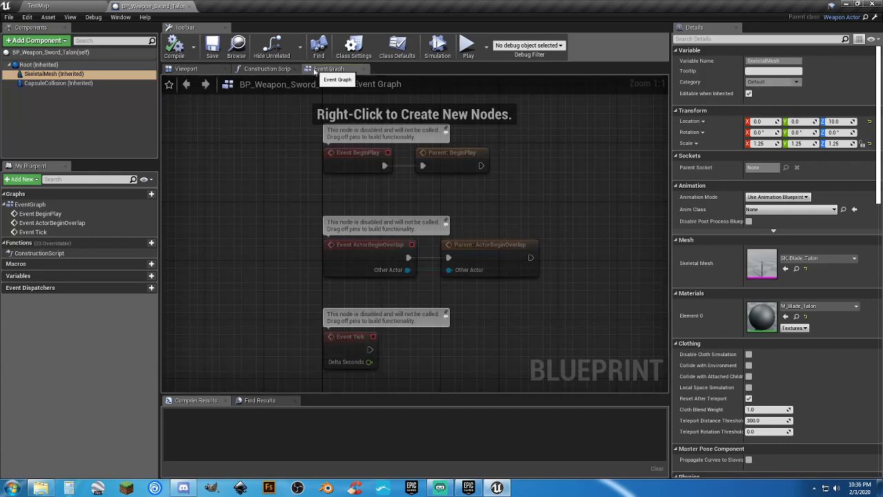
left_click(195, 69)
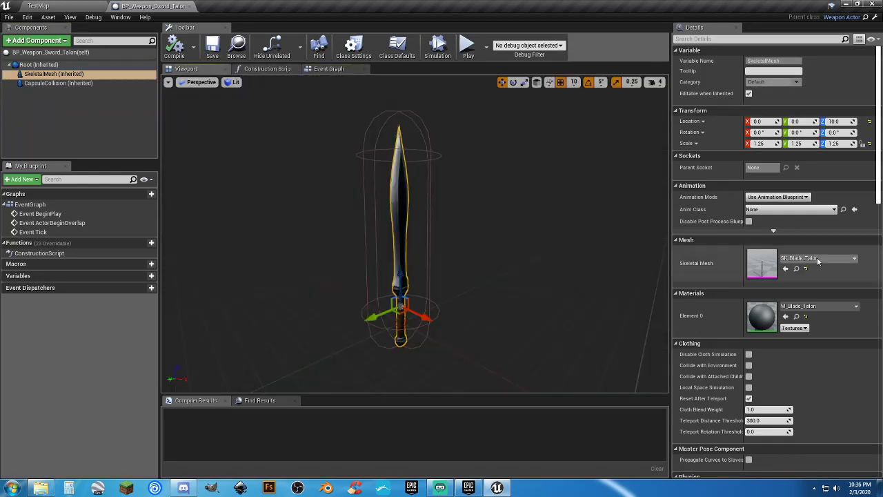
left_click(62, 5)
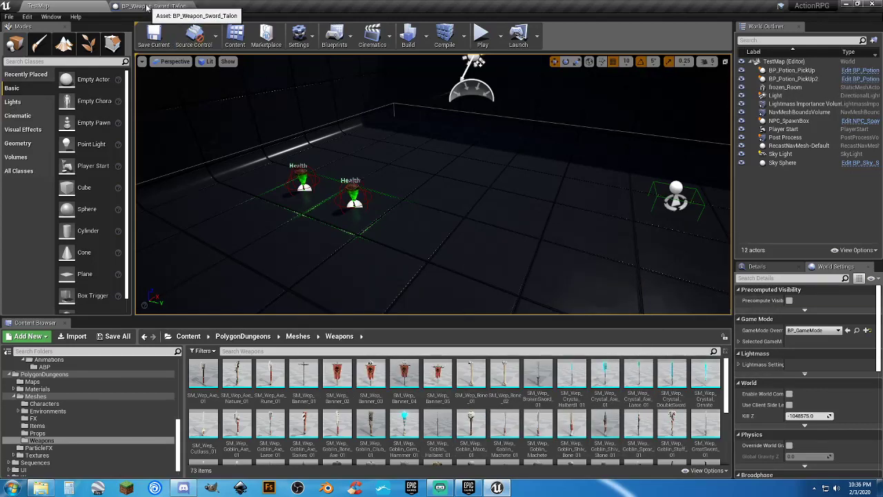
left_click(172, 6)
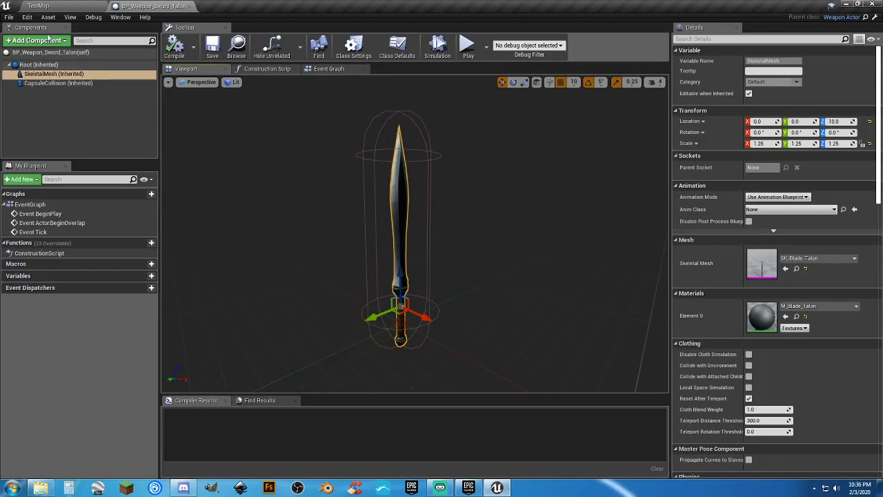
left_click(53, 6)
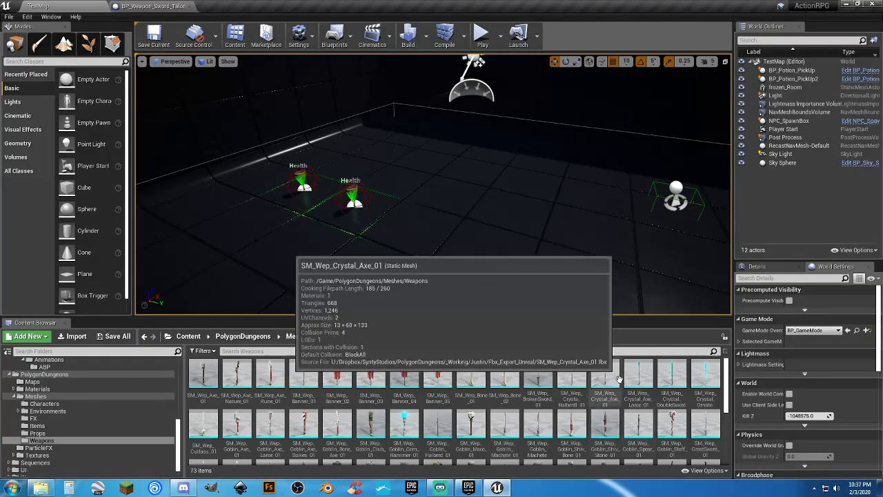
Step: Look through the weapon meshes in the PolygonDungeons/Meshes/Weapons folder from the axes down to the shields and back
scroll(700, 422, "down", 2)
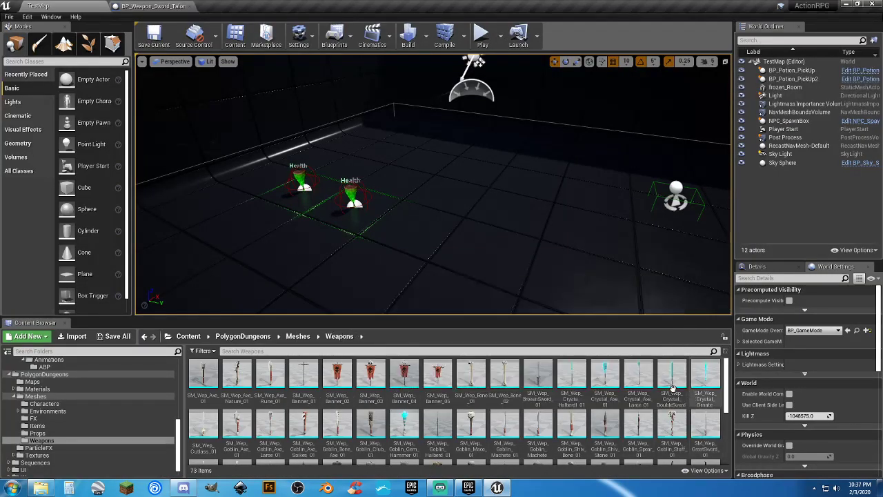
scroll(611, 373, "down", 2)
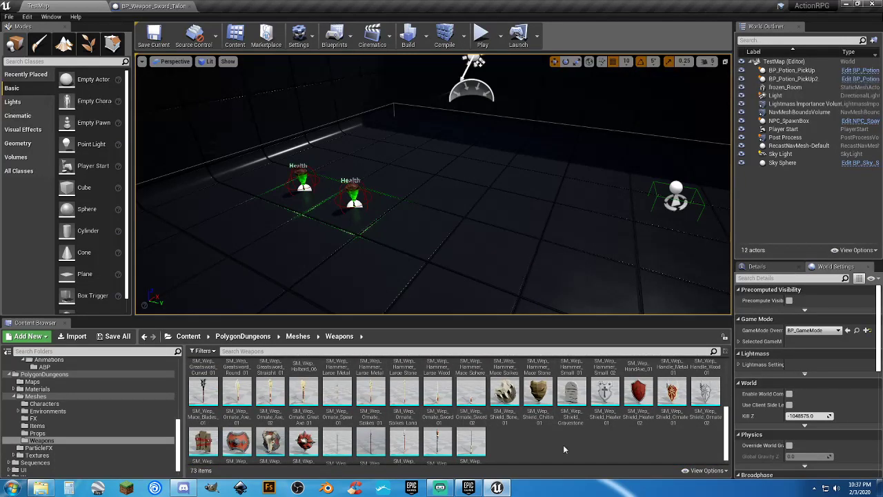
scroll(551, 439, "down", 1)
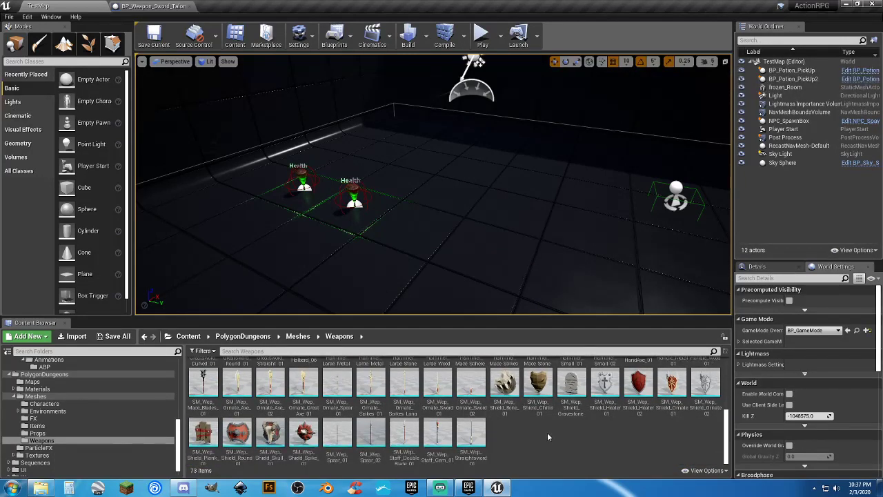
scroll(548, 436, "up", 1)
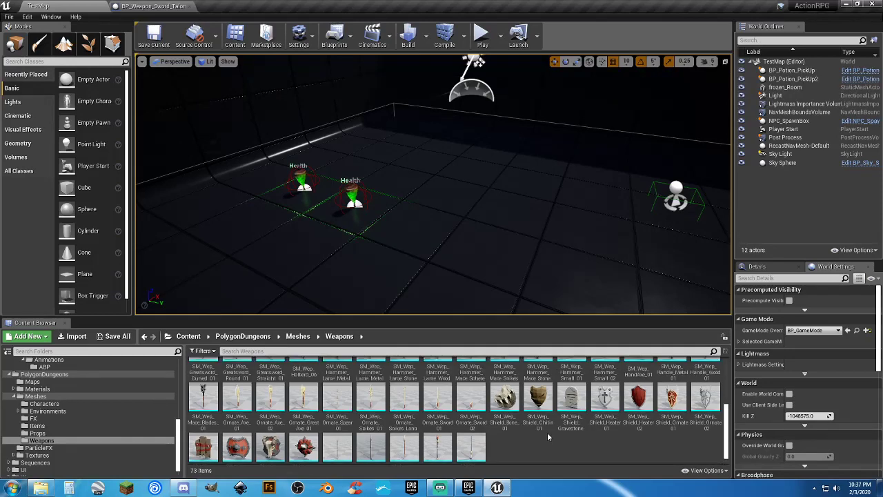
mouse_move(571, 400)
scroll(536, 443, "up", 1)
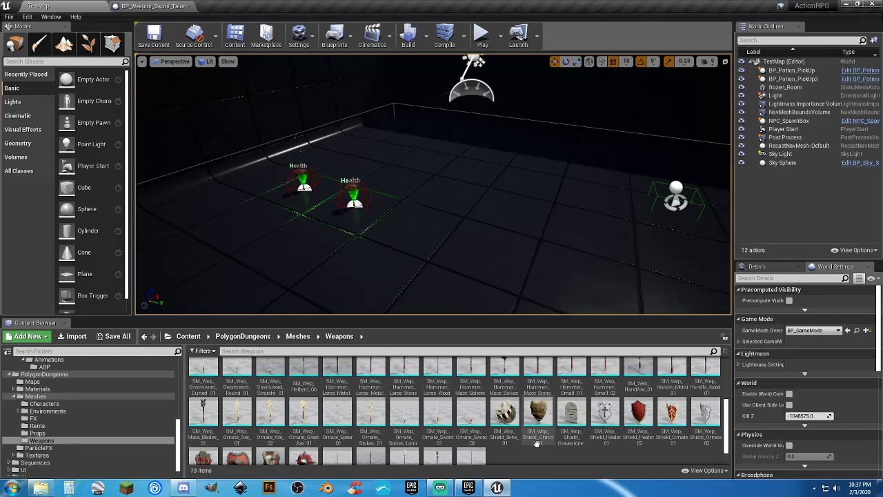
scroll(536, 444, "up", 1)
scroll(552, 442, "up", 1)
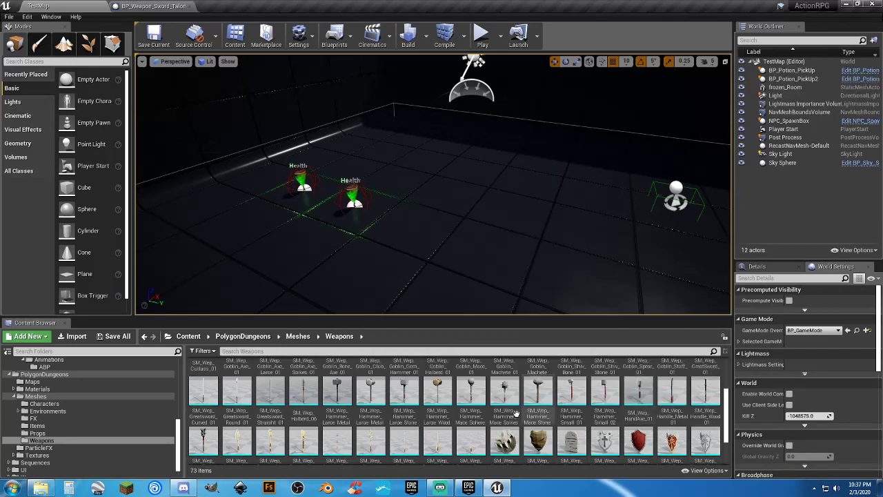
scroll(620, 393, "up", 4)
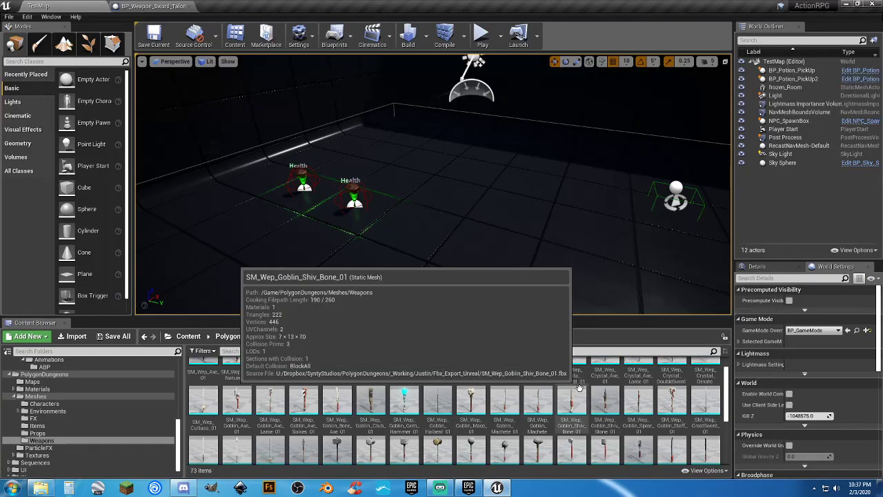
scroll(578, 387, "up", 1)
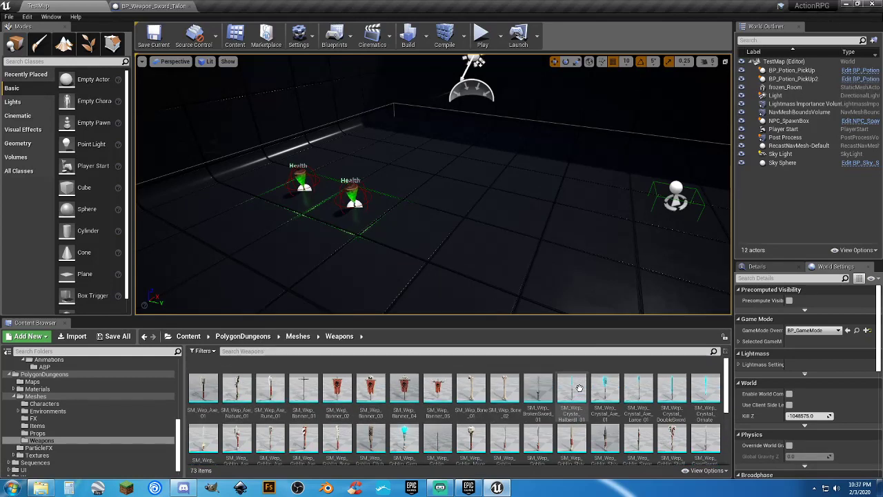
mouse_move(649, 390)
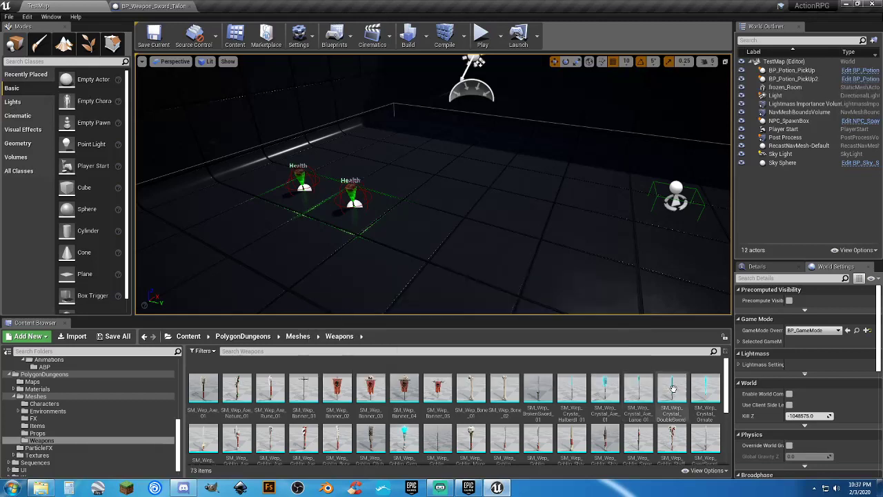
Step: View the SM_Wep_GreatSword_01 mesh from its flat side in the mesh editor, close it and return to TestMap
scroll(660, 387, "down", 1)
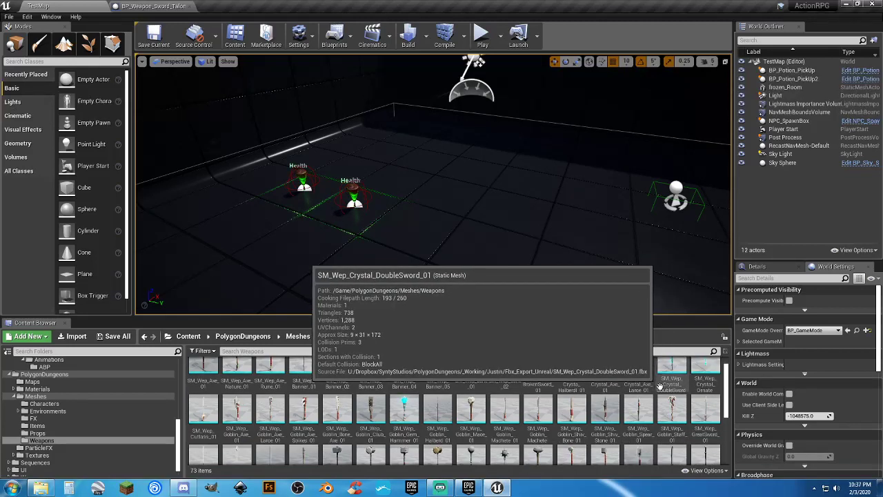
left_click(710, 411)
double_click(710, 411)
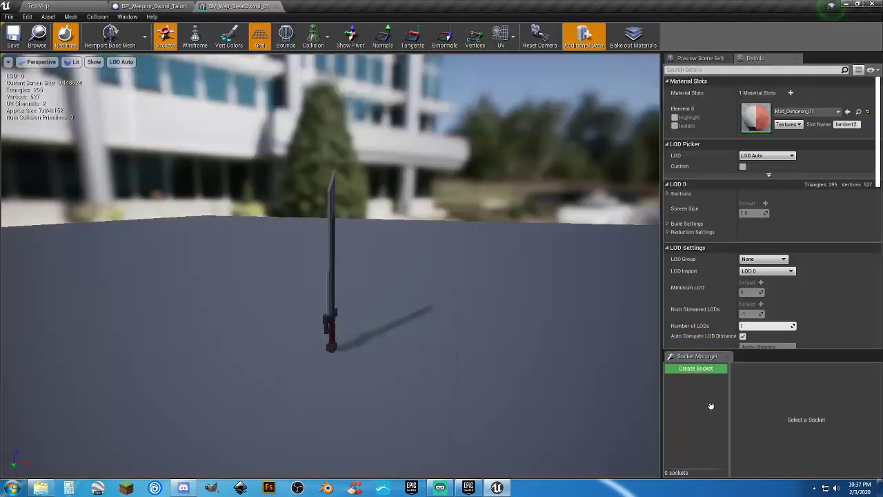
left_click_drag(331, 276, 375, 233)
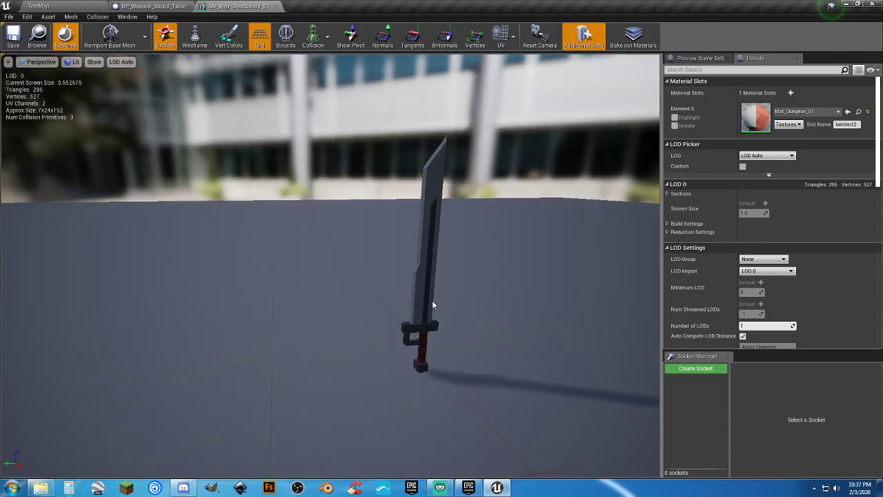
left_click(266, 8)
left_click(80, 9)
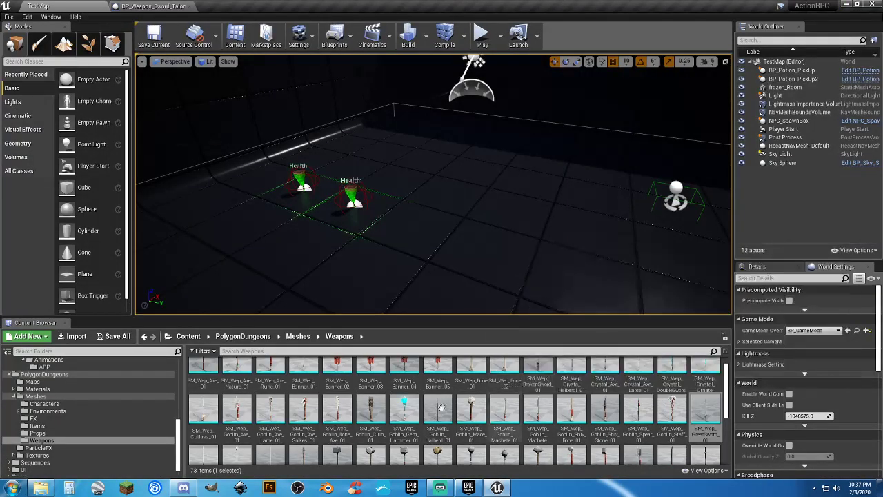
Step: View the SM_Wep_Cutlass_01 mesh up close in the mesh editor, close it and return to TestMap
double_click(203, 410)
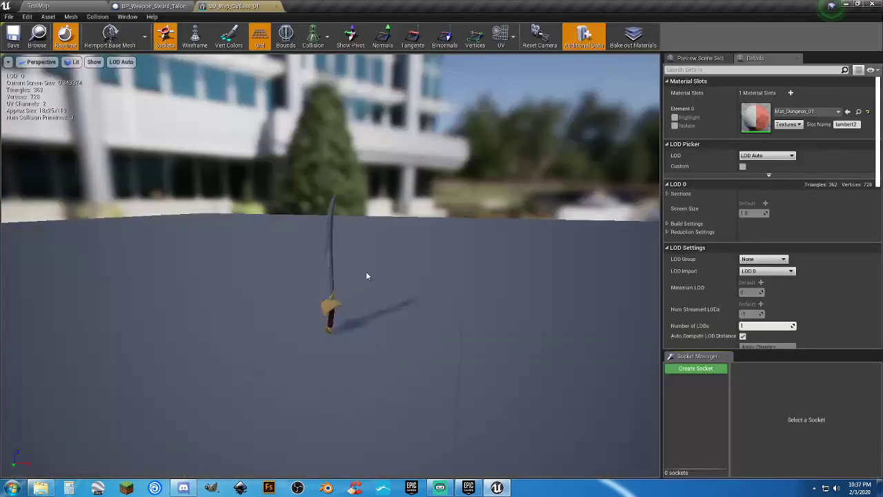
left_click_drag(366, 271, 444, 251)
scroll(386, 262, "up", 3)
scroll(445, 251, "up", 3)
scroll(445, 251, "down", 5)
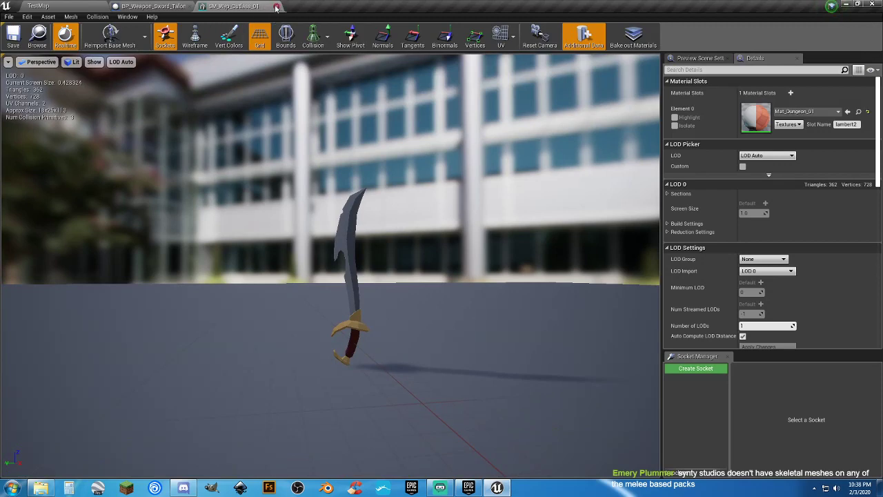
left_click(276, 7)
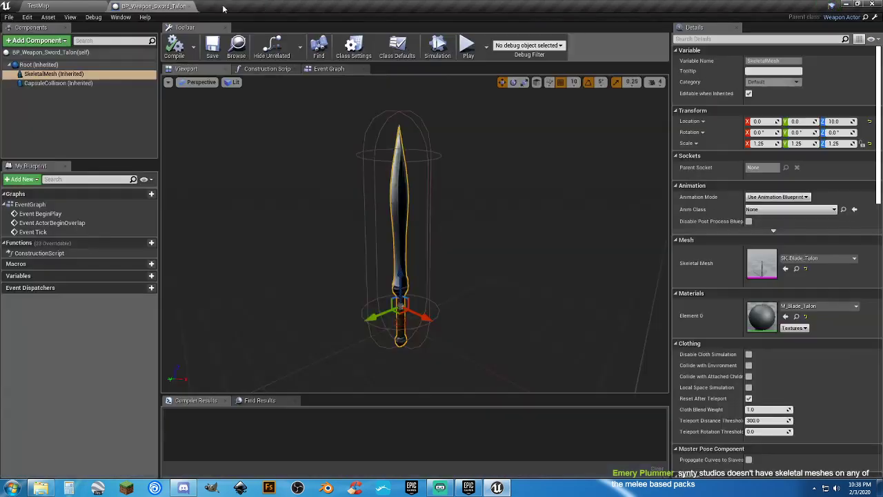
left_click(38, 6)
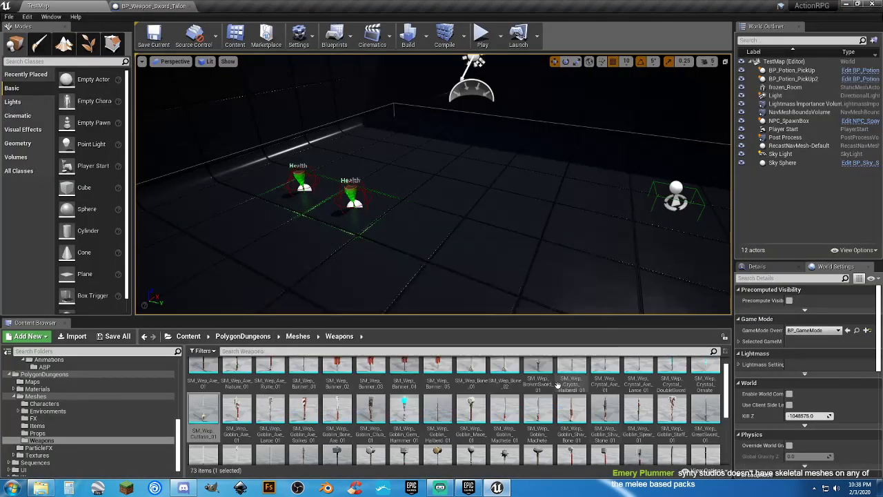
Step: View the SM_Wep_Greatsword_Round_01 mesh in the mesh editor, close it and return to TestMap
scroll(528, 383, "down", 1)
scroll(528, 384, "down", 2)
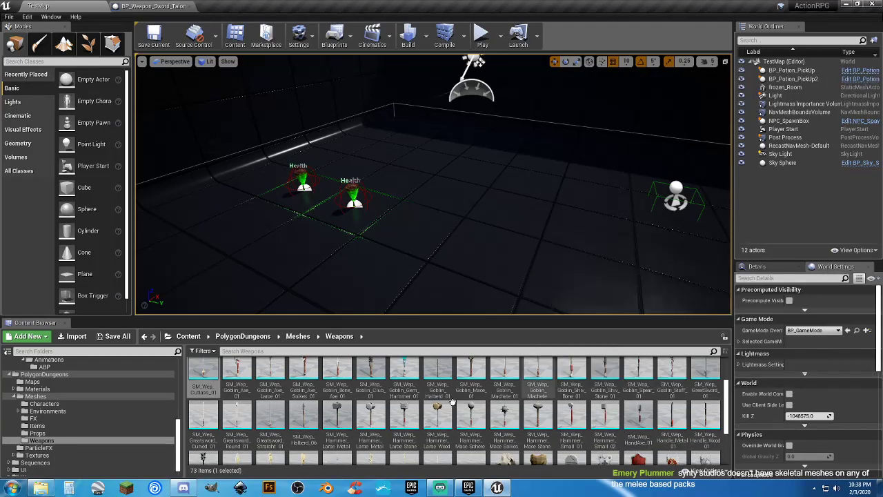
double_click(237, 414)
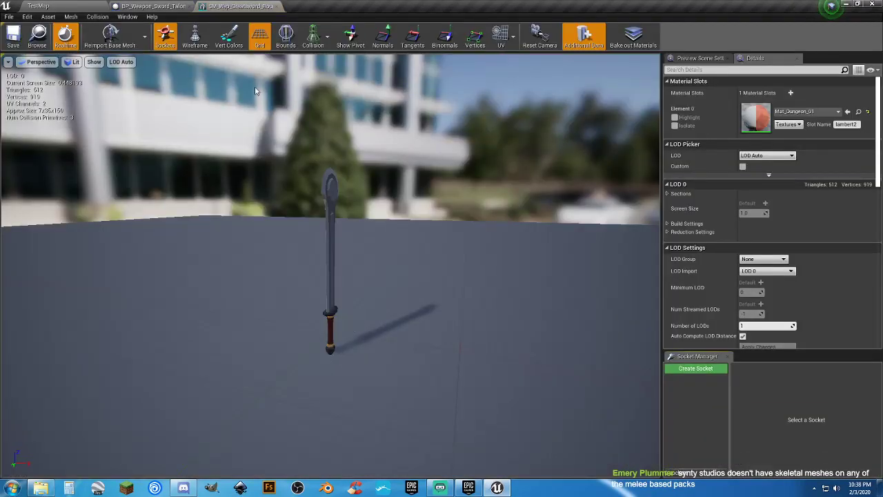
left_click(278, 5)
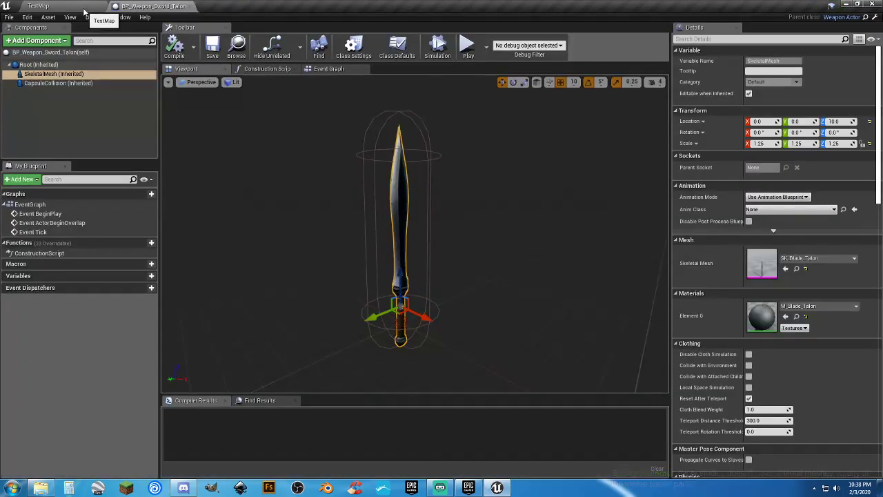
left_click(84, 7)
Step: Compare the SM_Wep_Greatsword_Straight_01 mesh with the BP_Weapon_Sword_Talon model and close both editors
double_click(270, 414)
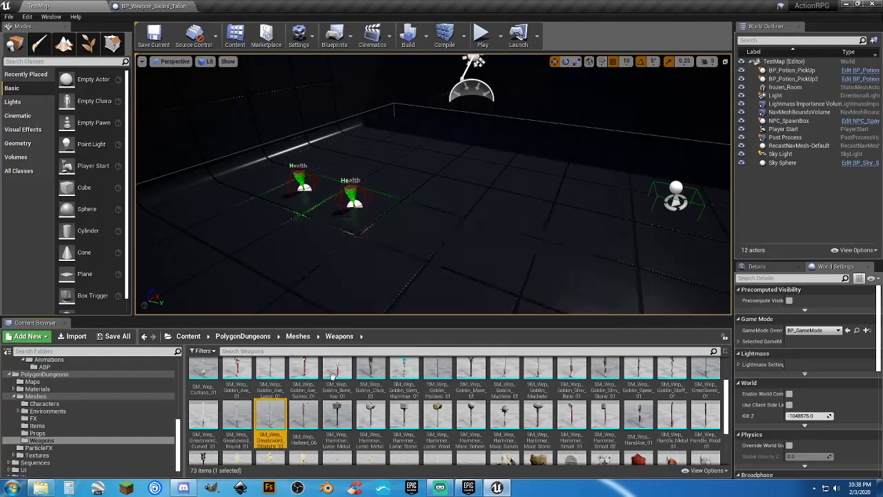
left_click_drag(407, 260, 538, 271)
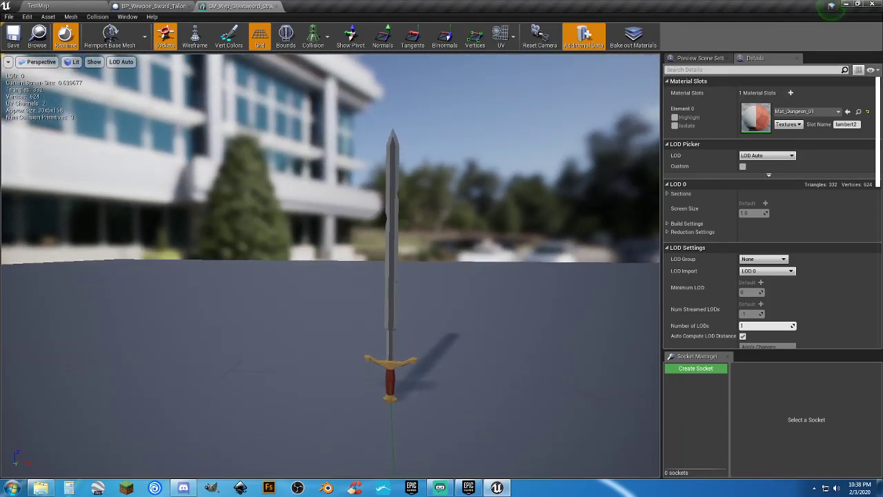
left_click(169, 6)
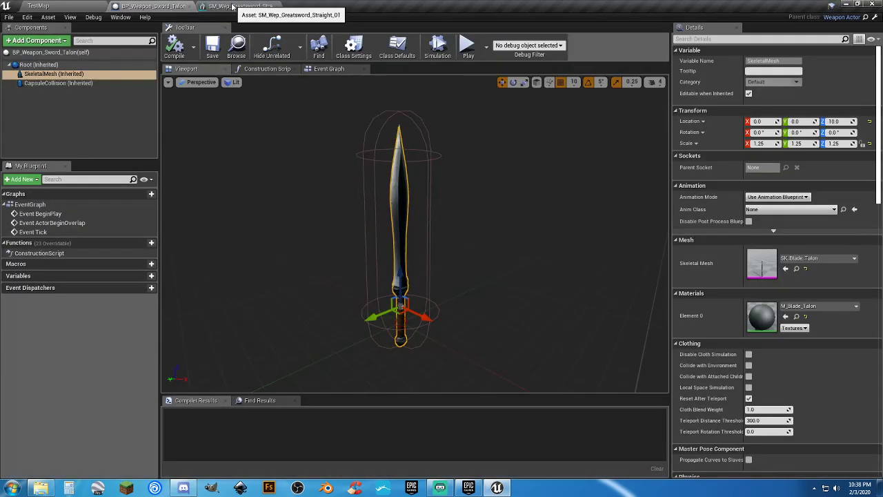
left_click(237, 6)
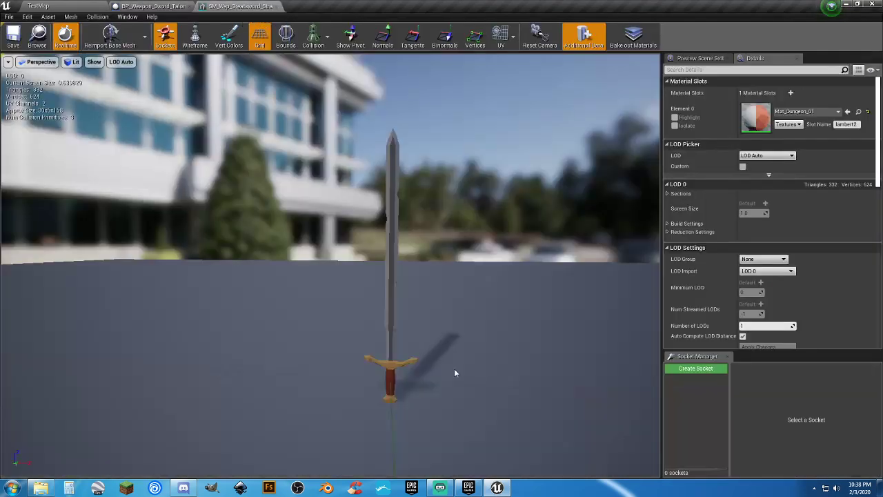
left_click(159, 6)
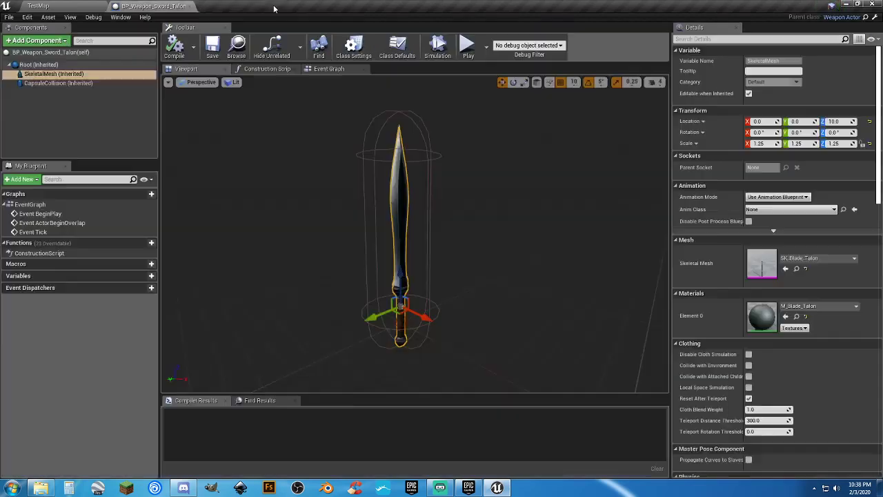
left_click(183, 6)
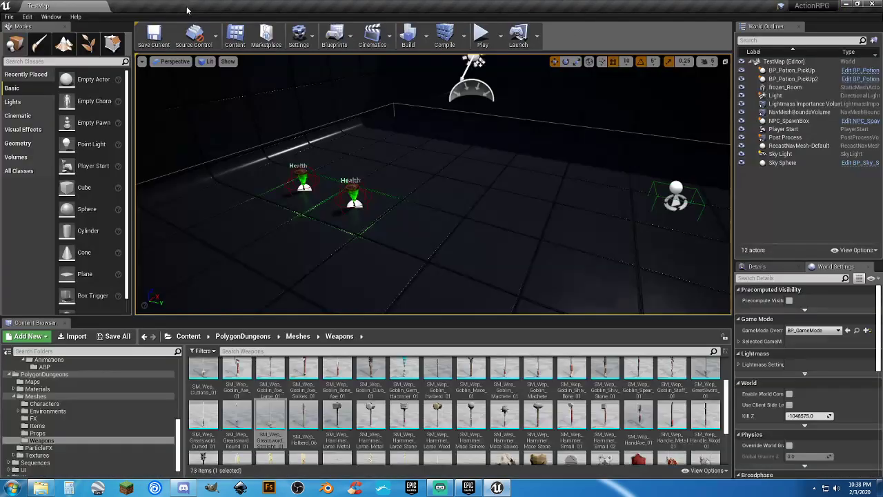
scroll(631, 407, "down", 1)
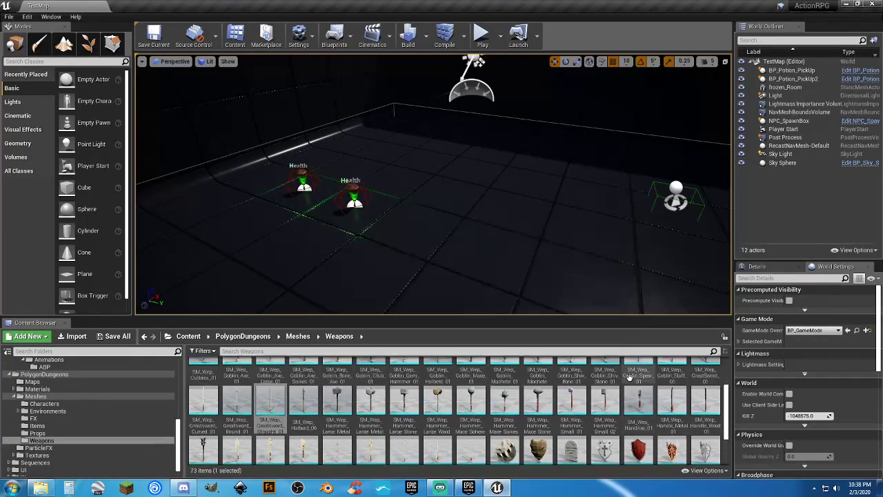
scroll(641, 393, "up", 3)
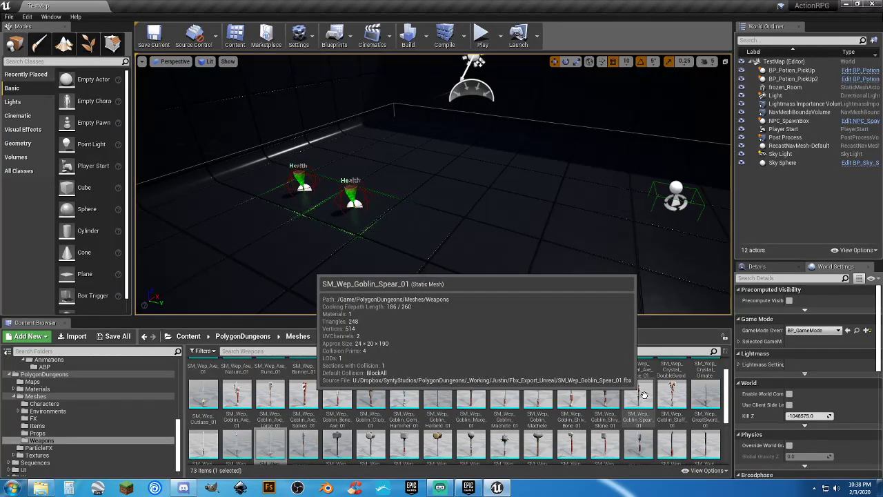
scroll(643, 394, "down", 2)
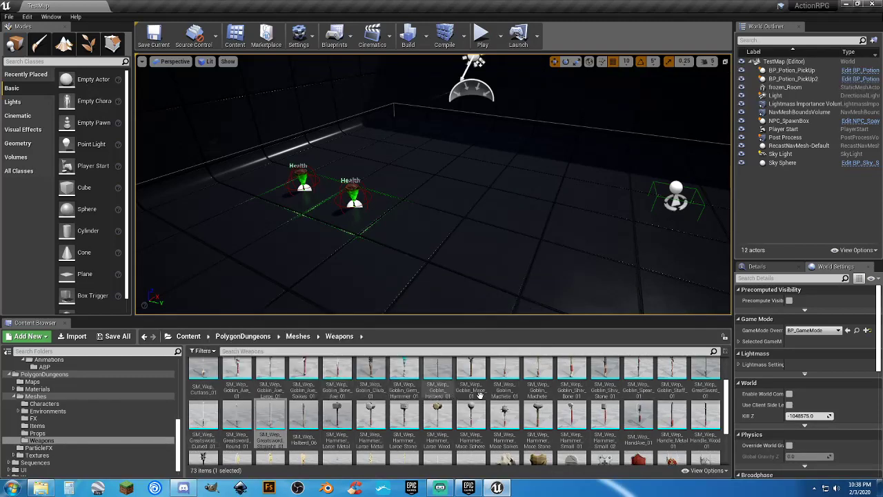
Step: Look through the PolygonDungeons weapon meshes, view SM_Wep_Greatsword_Straight_01 in the mesh editor and close it
scroll(524, 393, "down", 2)
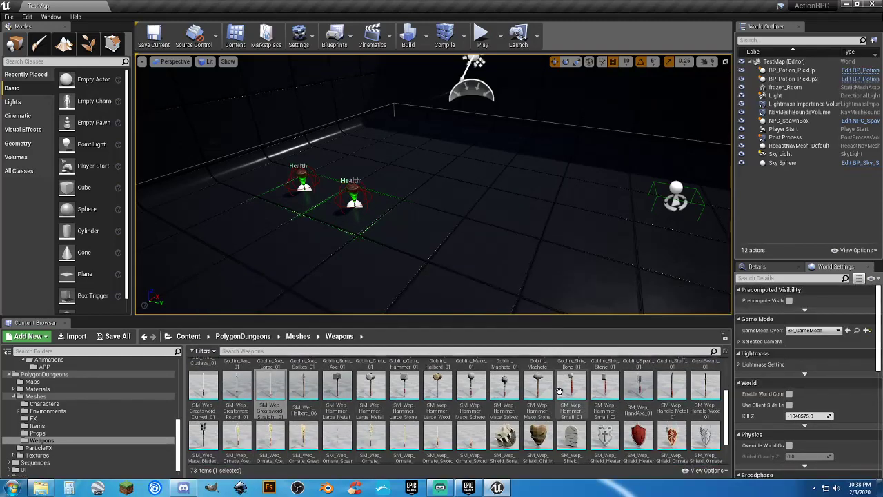
scroll(562, 390, "down", 1)
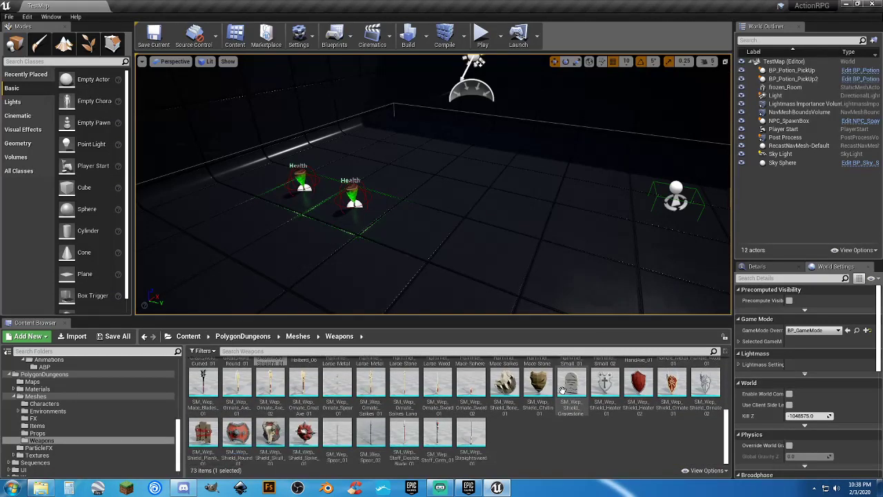
scroll(560, 391, "up", 2)
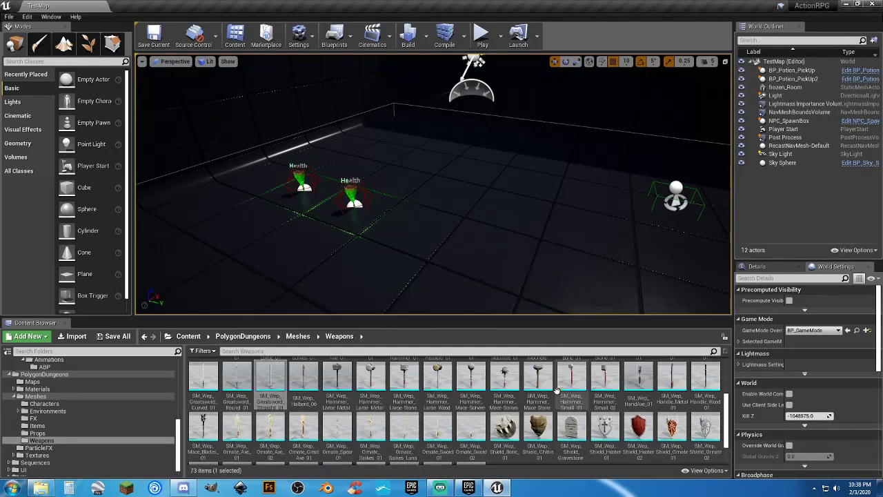
scroll(556, 390, "up", 2)
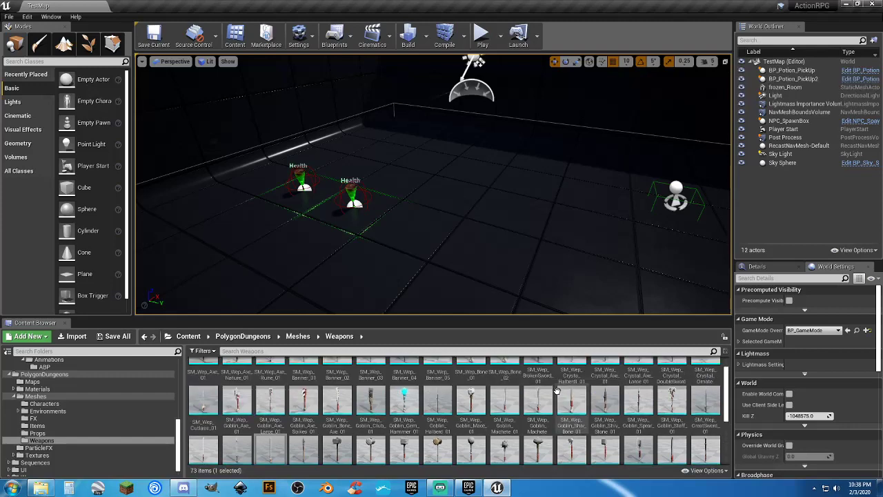
scroll(556, 390, "up", 2)
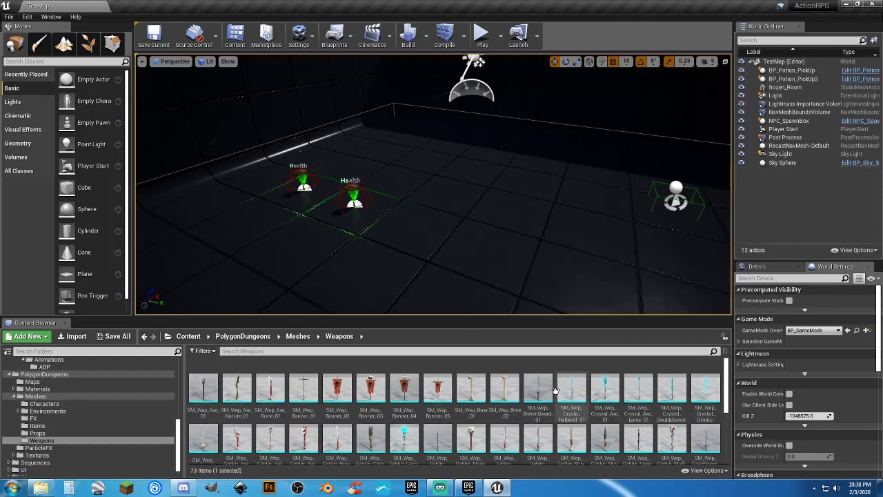
scroll(556, 391, "down", 2)
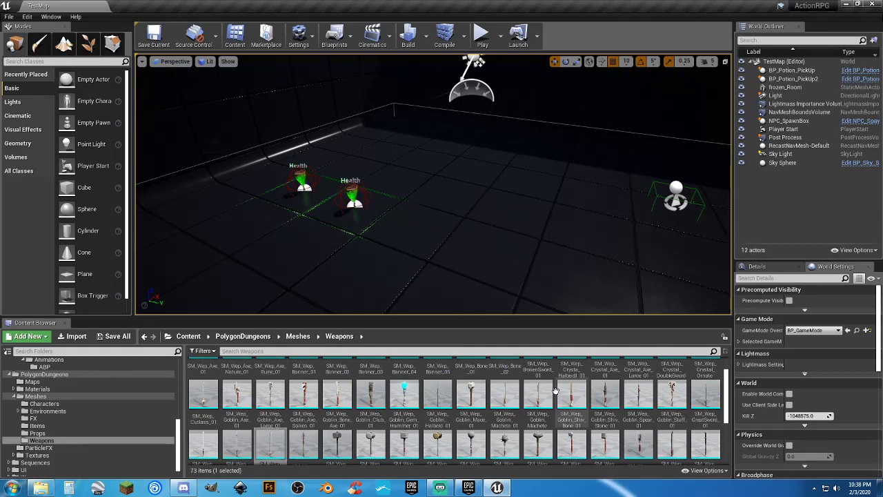
scroll(556, 390, "down", 2)
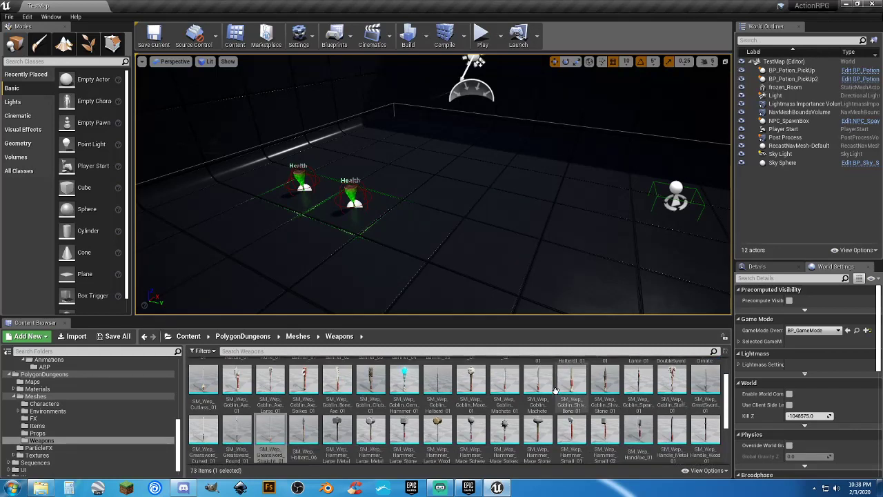
mouse_move(262, 409)
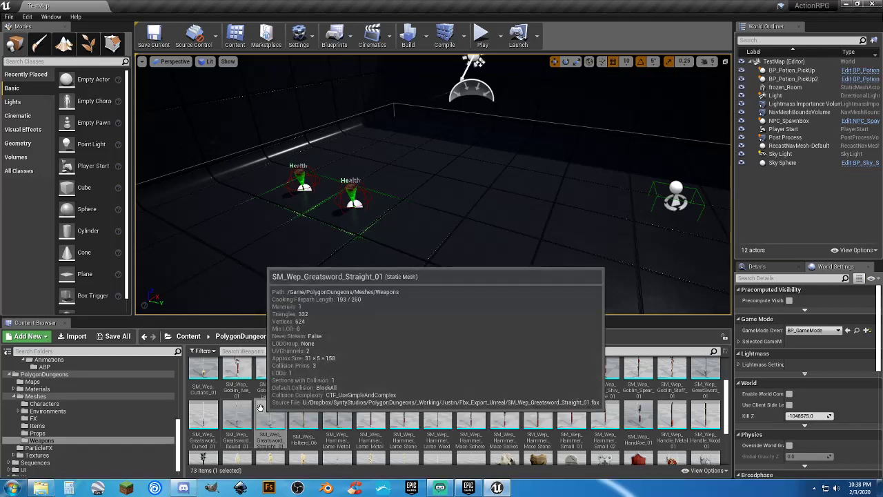
double_click(261, 408)
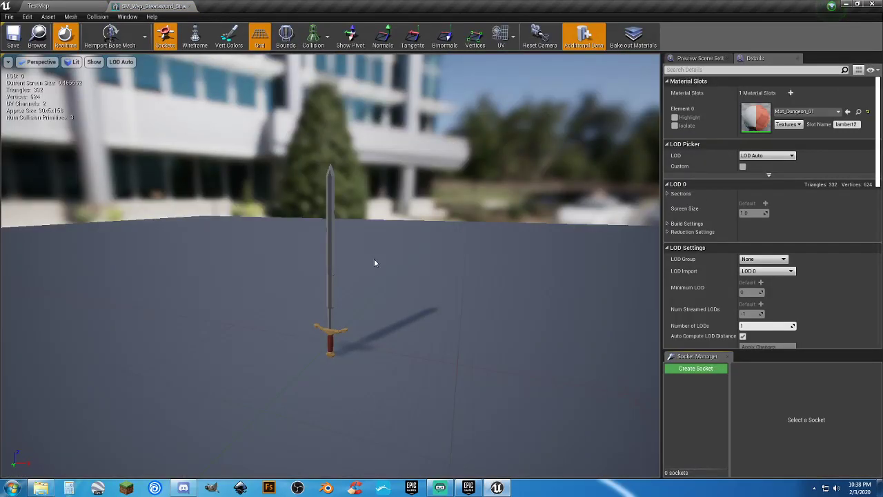
left_click(189, 6)
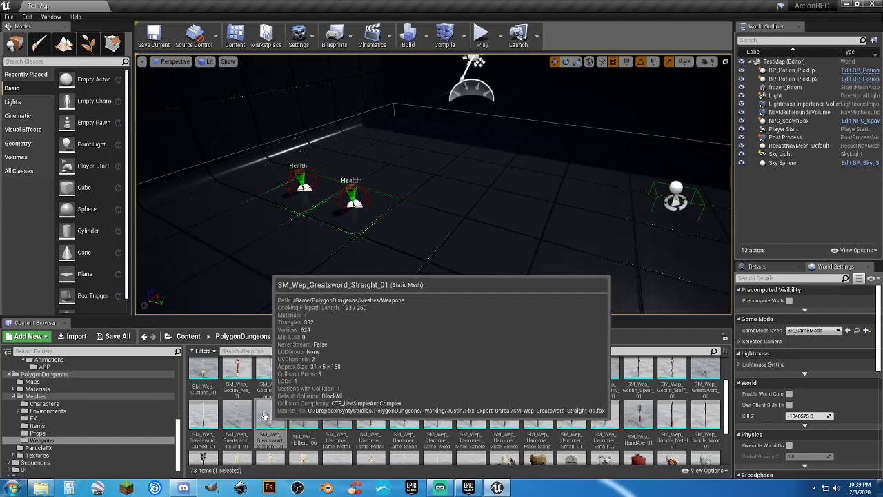
Step: Check the Items and Props folders of the PolygonDungeons meshes and return to the Weapons folder
left_click(37, 425)
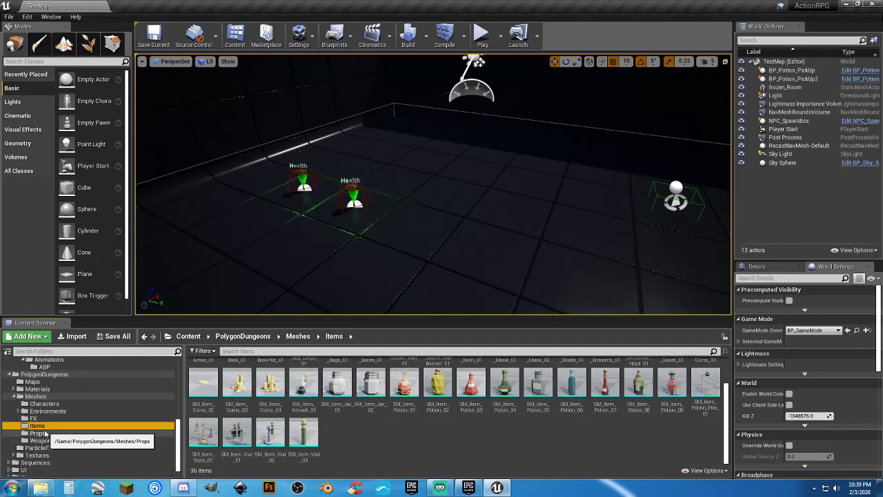
left_click(41, 433)
left_click(38, 426)
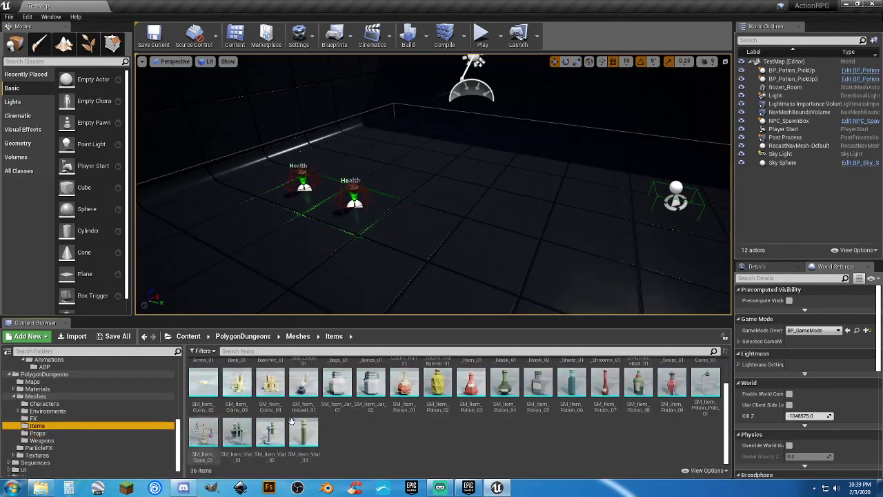
left_click(43, 440)
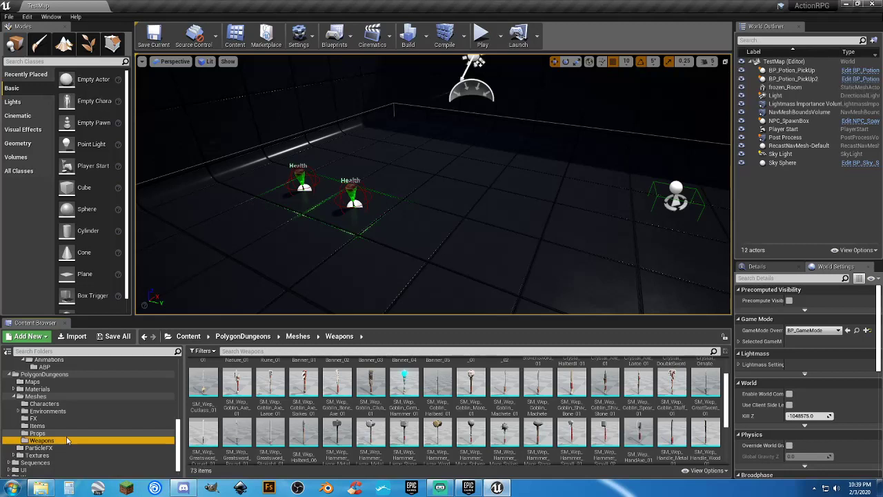
Step: Create a folder named Mesh inside Content/Assets and open it
scroll(66, 435, "up", 6)
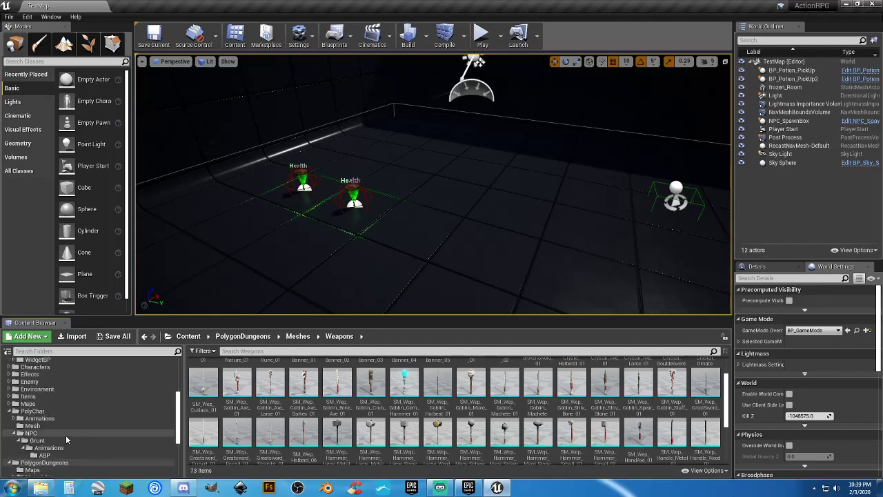
scroll(65, 434, "up", 5)
left_click(47, 362)
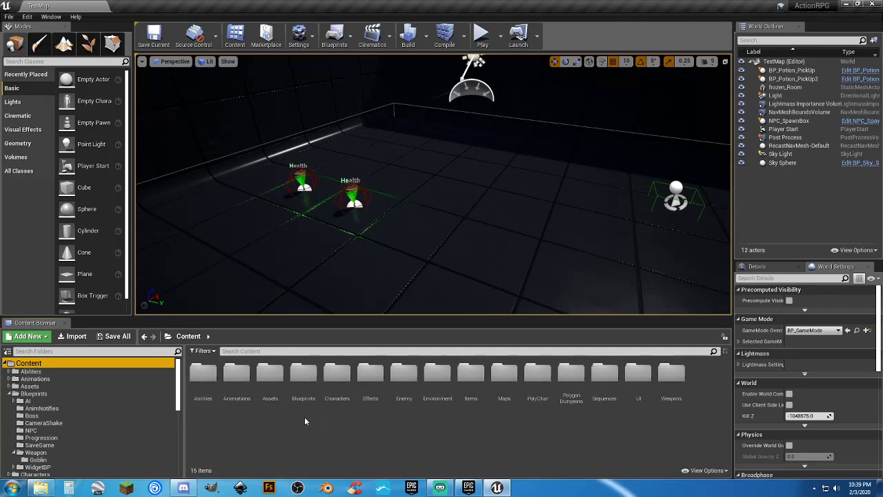
double_click(270, 374)
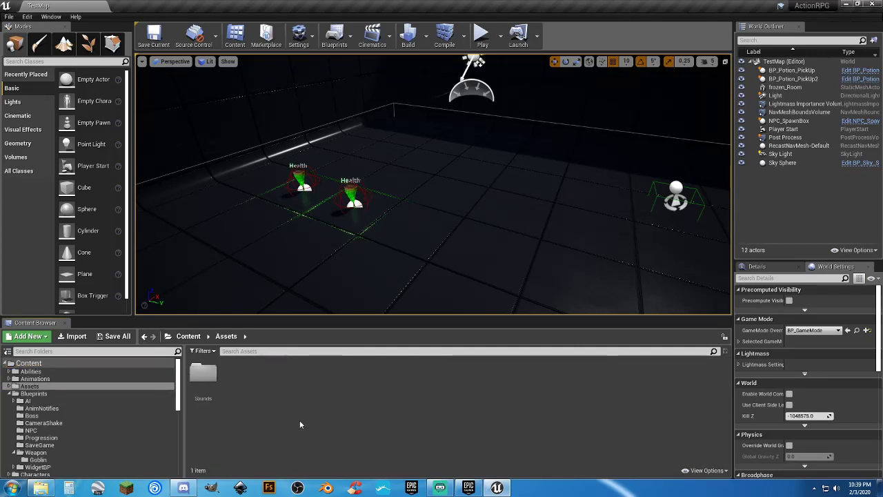
right_click(245, 383)
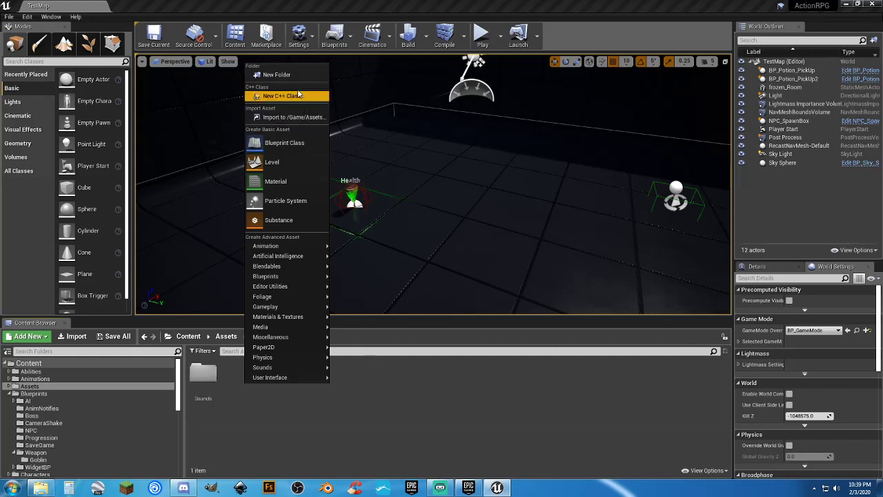
left_click(274, 74)
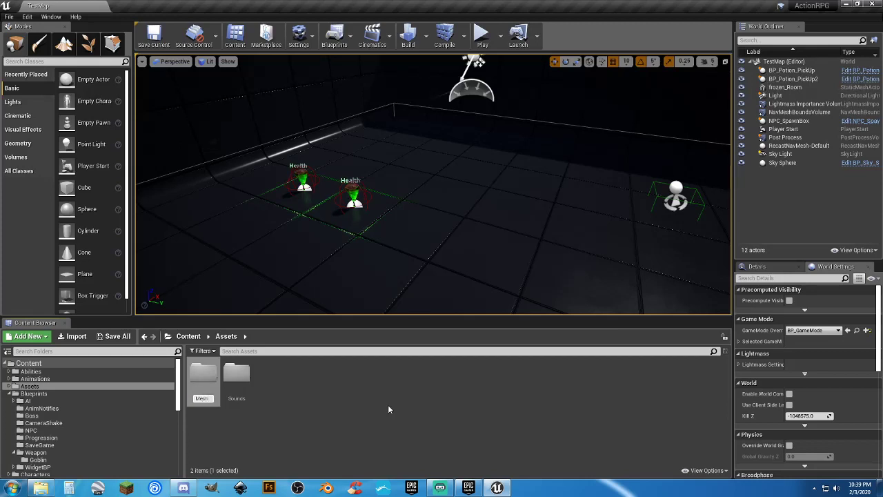
key("Return")
key("Return")
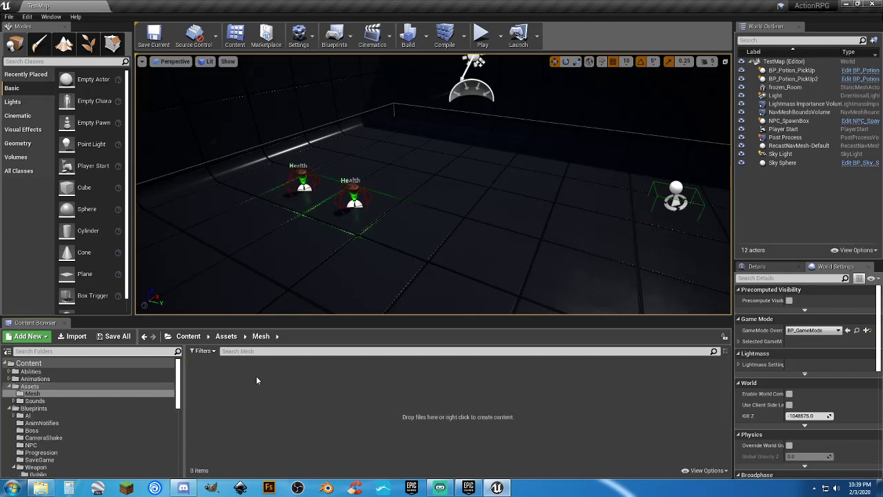
Step: Check the Blueprints/Weapon folder and return to the weapon meshes in PolygonDungeons/Meshes/Weapons
scroll(78, 426, "down", 2)
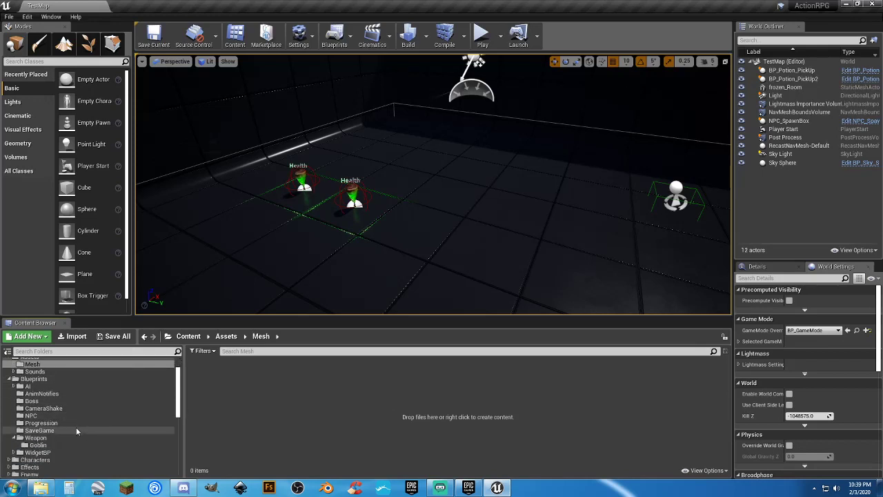
left_click(40, 437)
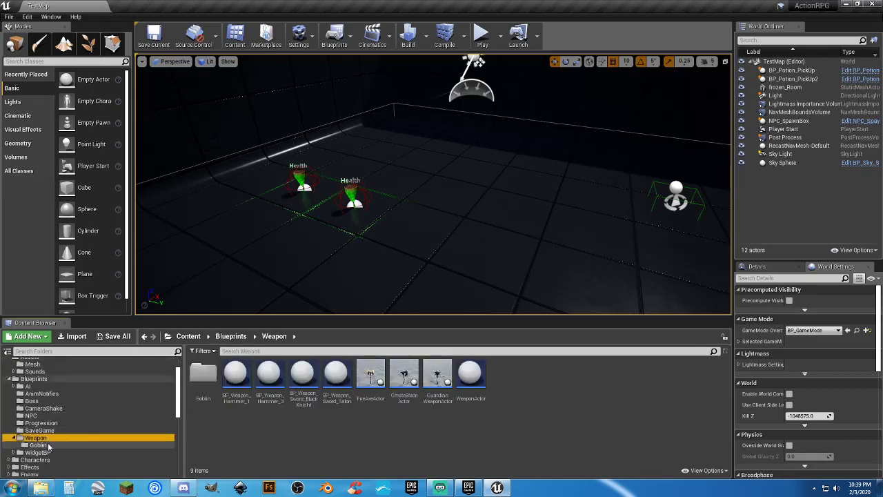
scroll(48, 448, "down", 3)
scroll(47, 442, "down", 6)
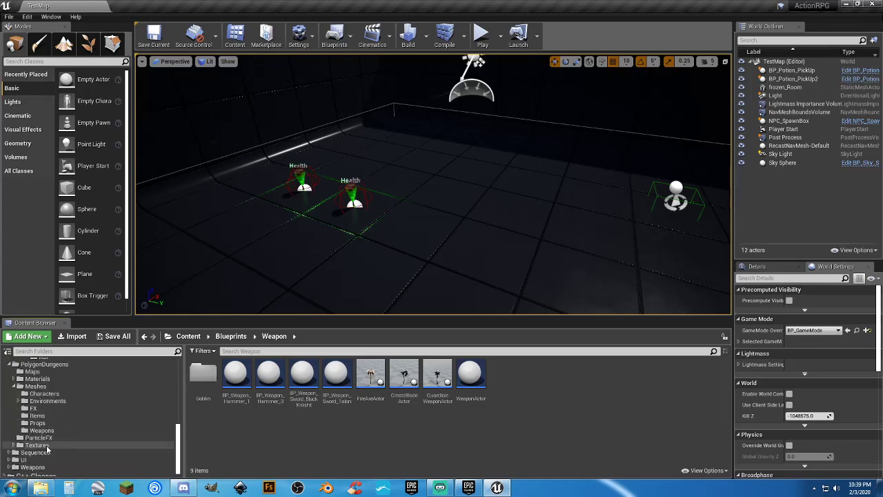
left_click(41, 430)
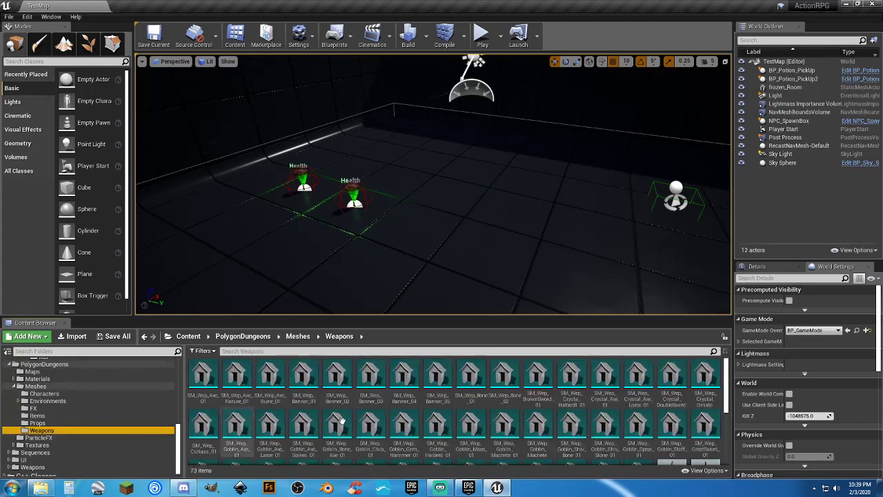
scroll(607, 390, "down", 1)
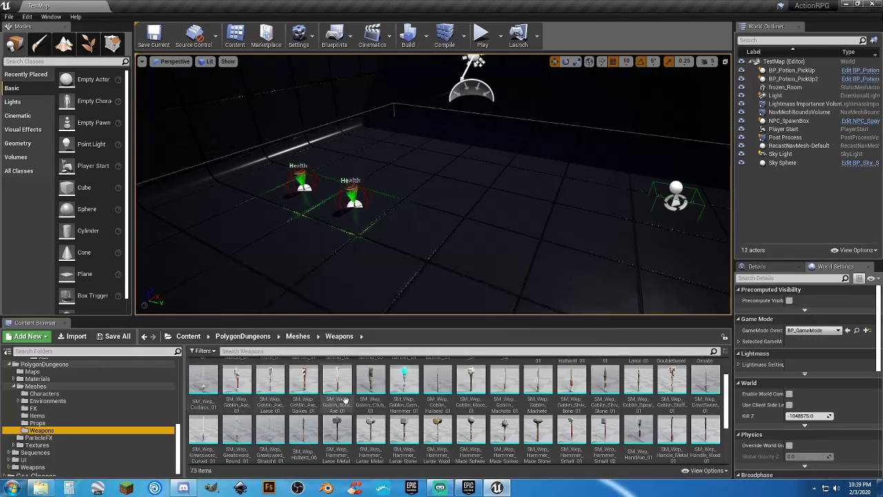
scroll(347, 396, "down", 1)
Step: Set up an FBX export of the SM_Wep_Greatsword_Straight_01 mesh to F:/1 char exports/New folder under its existing name
left_click(270, 400)
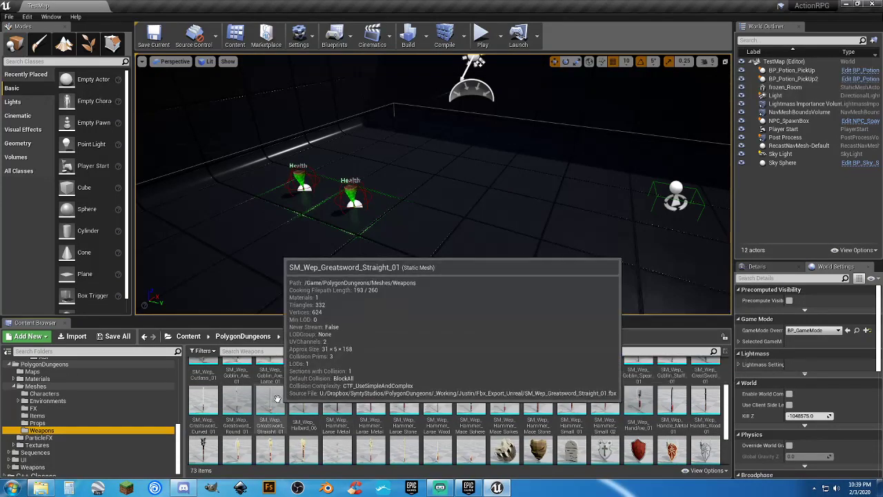
scroll(277, 399, "down", 1)
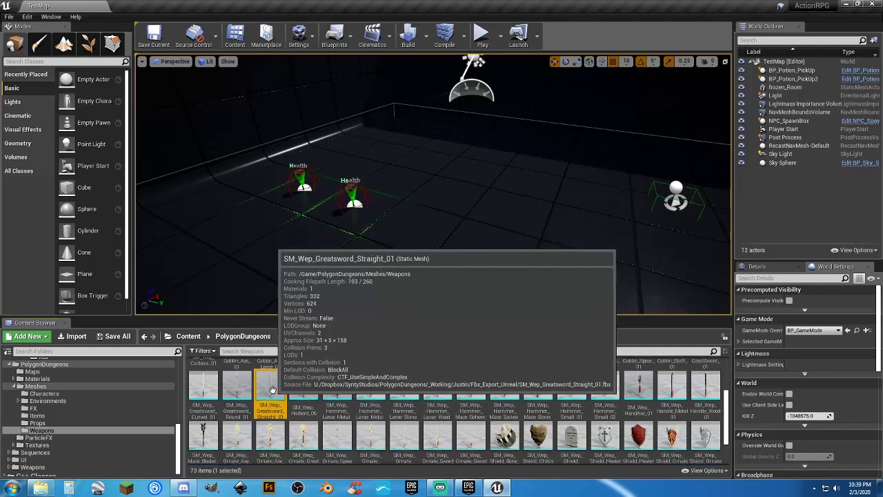
right_click(274, 388)
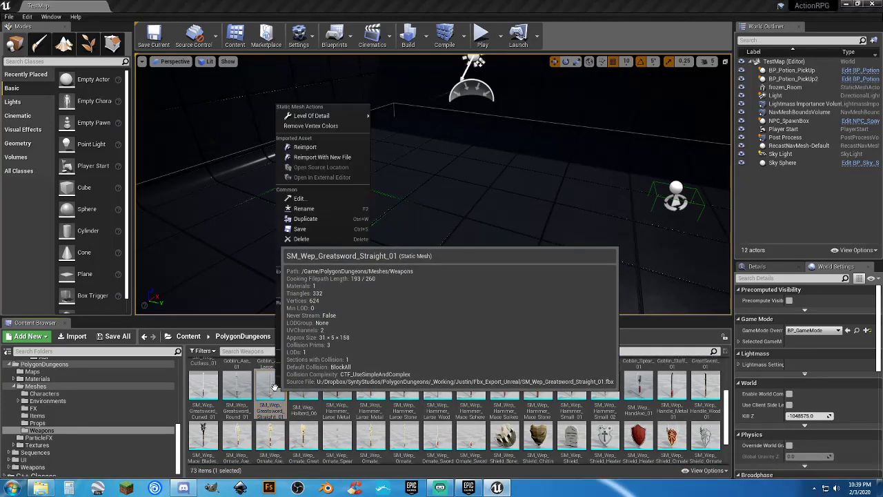
mouse_move(344, 259)
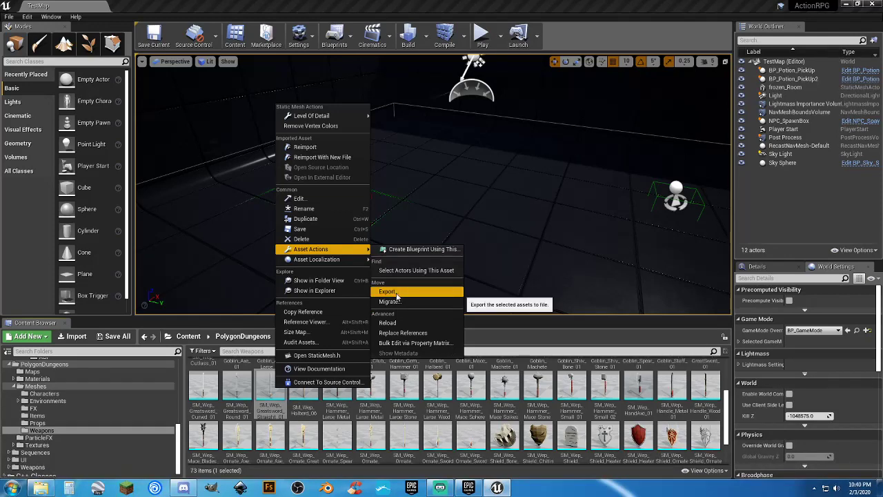
left_click(391, 292)
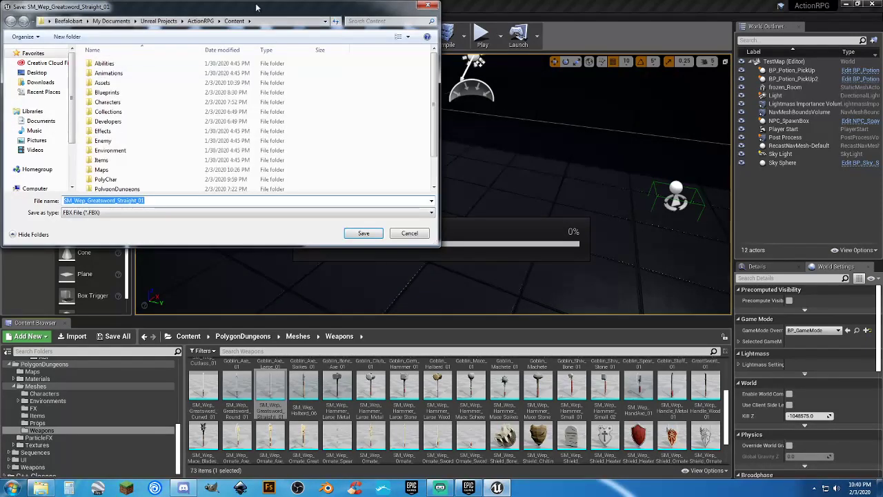
key("Return")
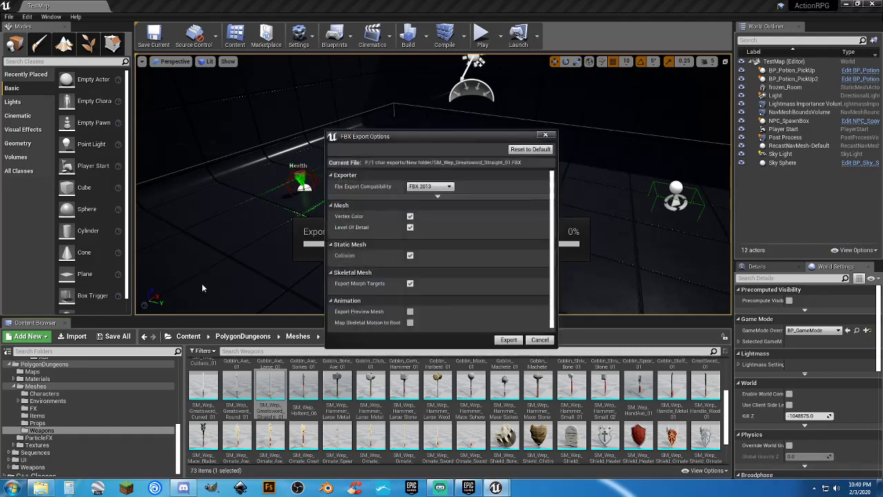
Step: Review the FBX export options, keep FBX 2013 compatibility and export the straight greatsword mesh
left_click(437, 191)
left_click(439, 191)
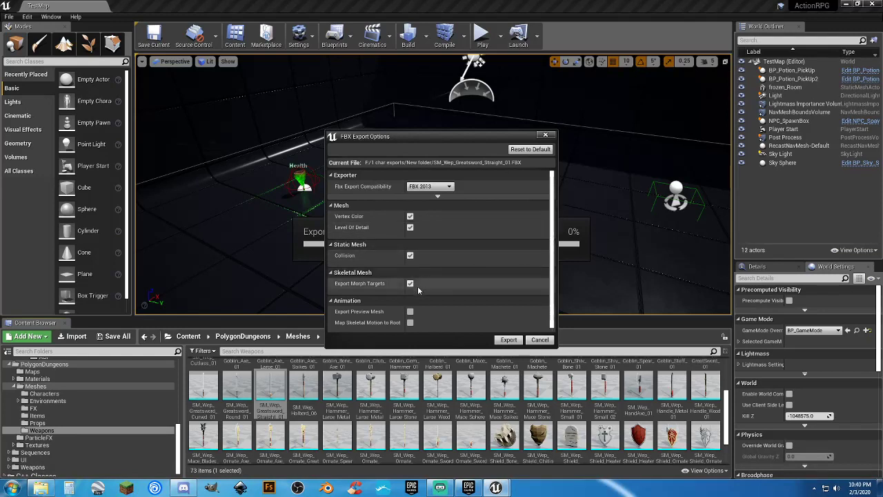
left_click(440, 196)
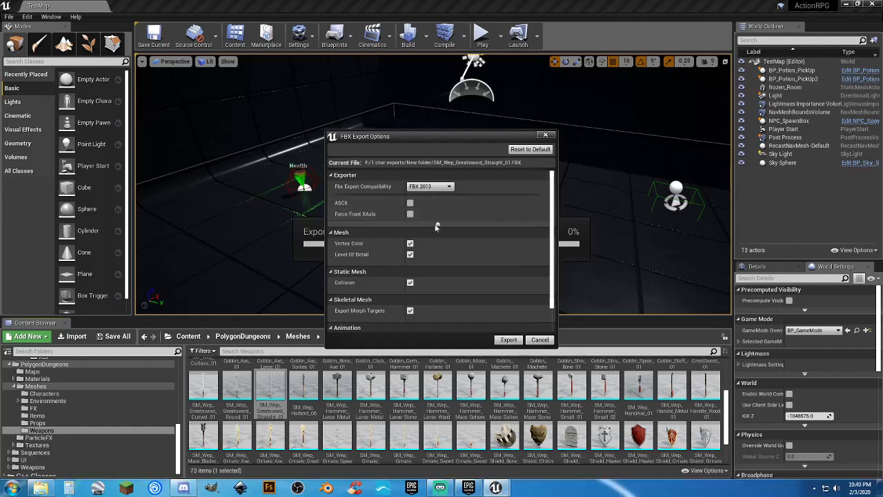
left_click(438, 225)
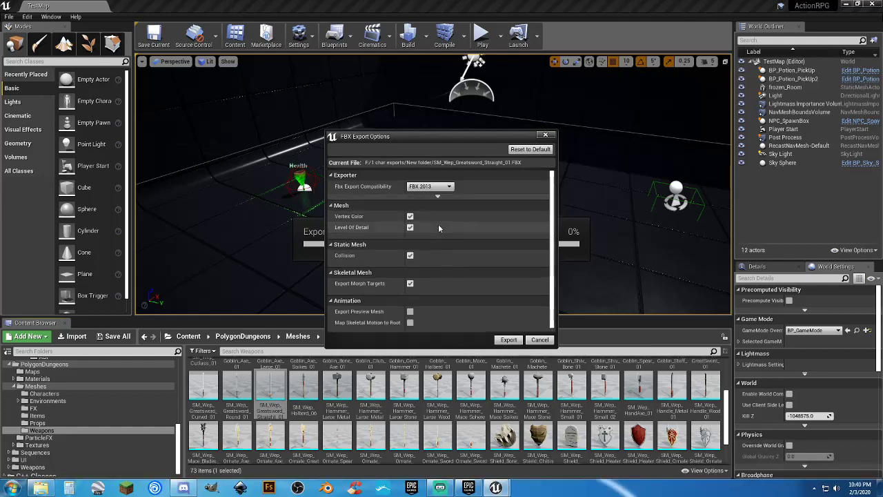
left_click(449, 187)
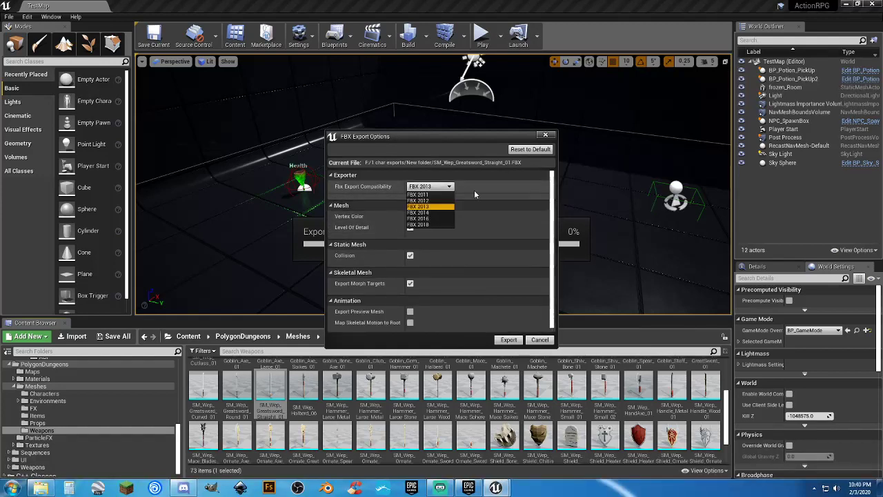
left_click(476, 190)
left_click(508, 340)
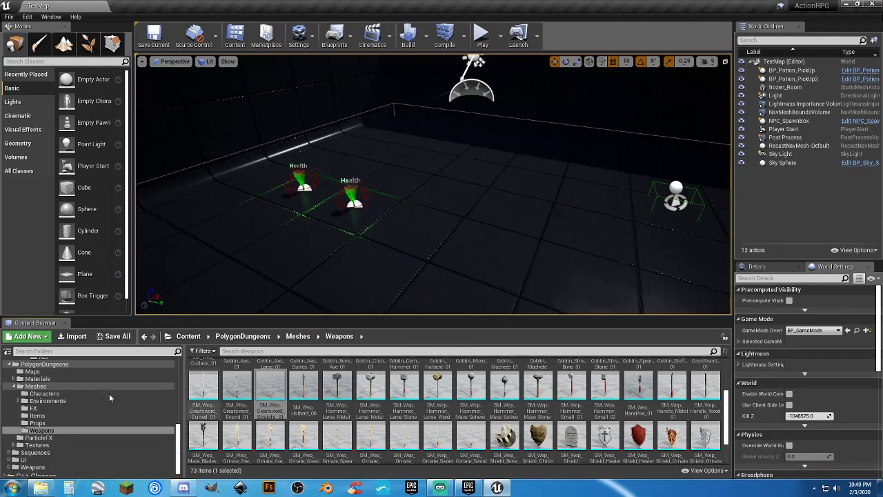
Step: Open the Content/Assets/Mesh folder and bring the exported GreatSword FBX file into it for import
scroll(103, 404, "up", 3)
scroll(71, 407, "up", 5)
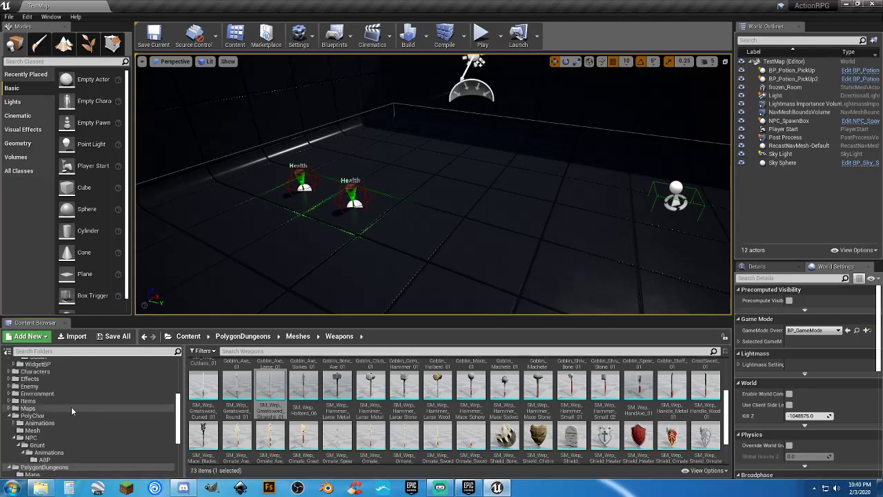
scroll(71, 406, "up", 2)
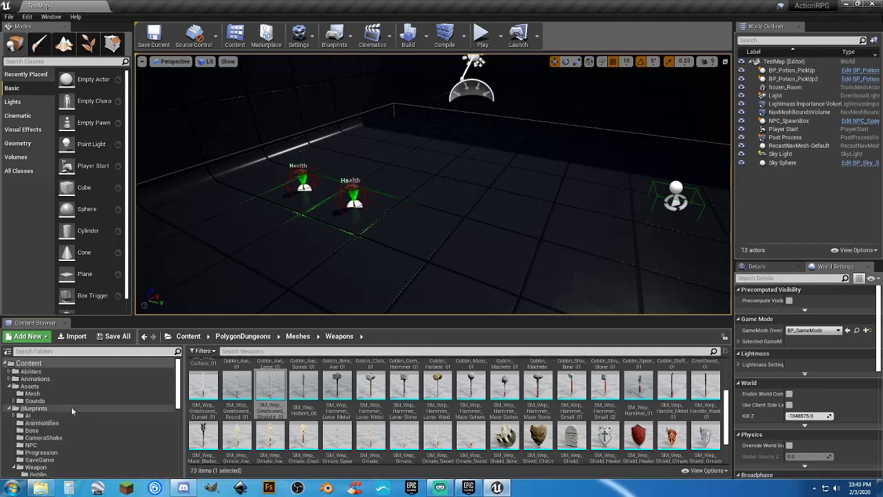
left_click(13, 386)
left_click(32, 393)
left_click(265, 387)
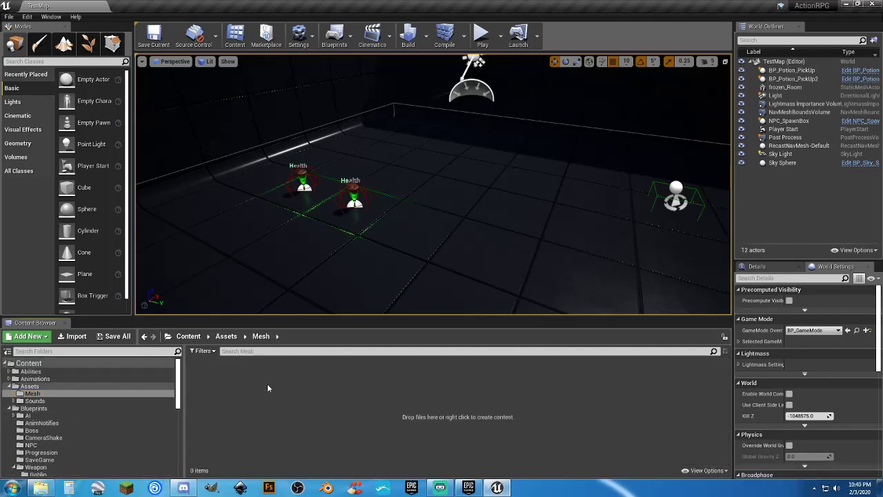
mouse_move(39, 491)
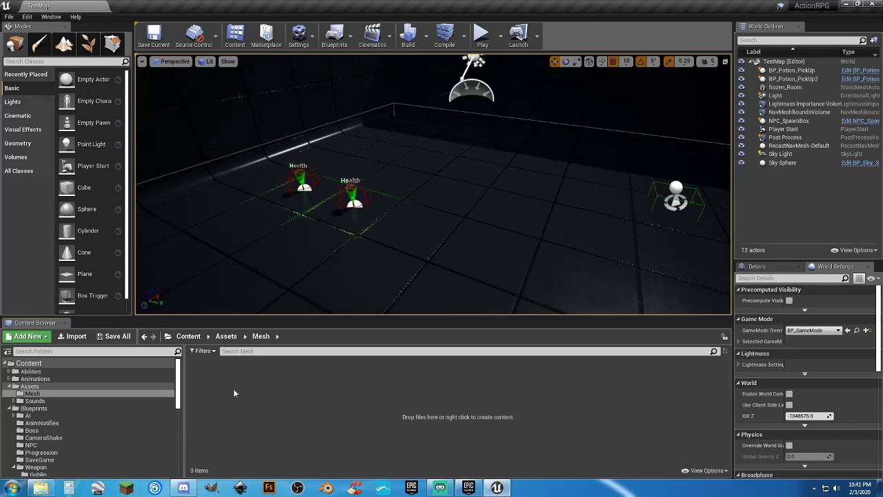
left_click(41, 490)
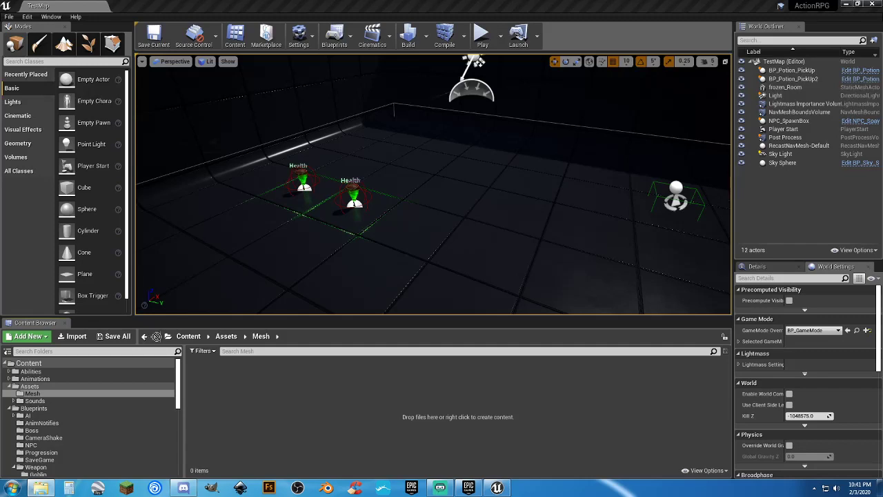
left_click_drag(157, 336, 254, 386)
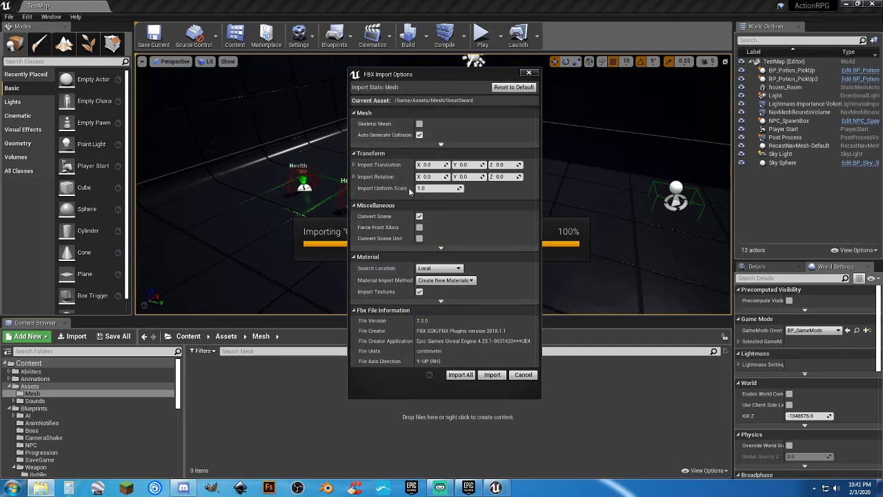
Step: Import GreatSword as a skeletal mesh with Do Not Create Material and texture import turned off, and dismiss the message log
left_click(420, 124)
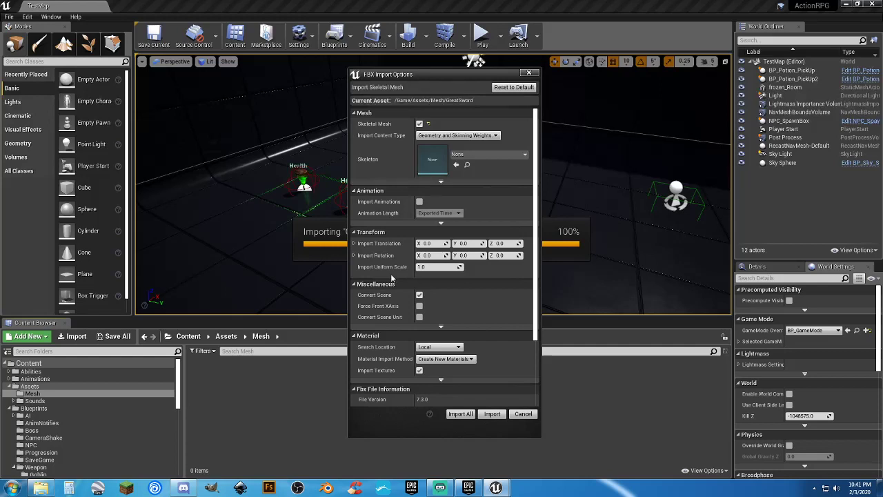
left_click(442, 325)
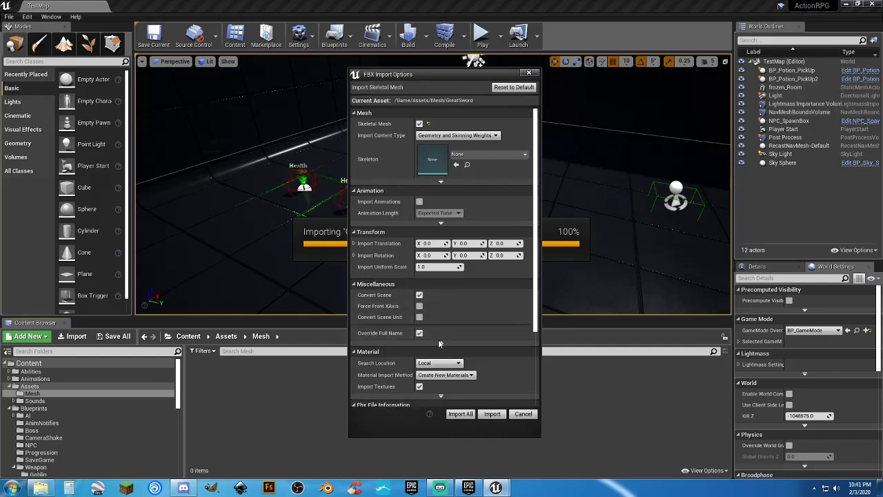
left_click(441, 342)
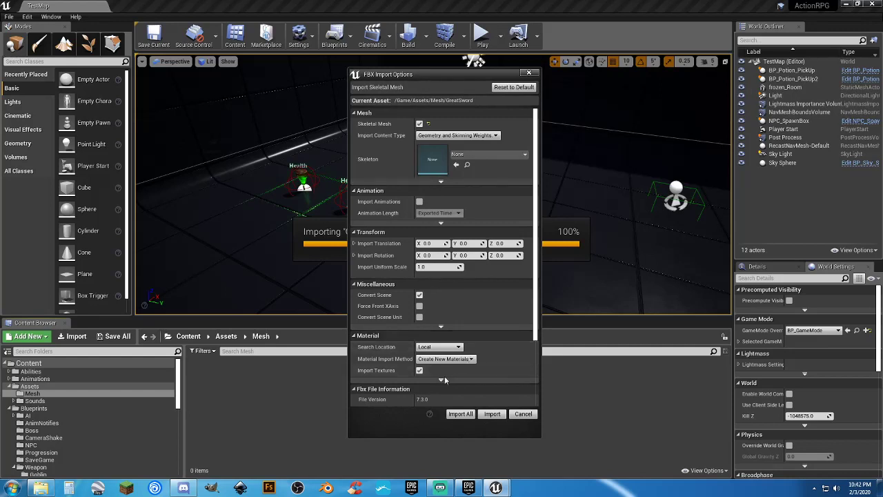
left_click(461, 359)
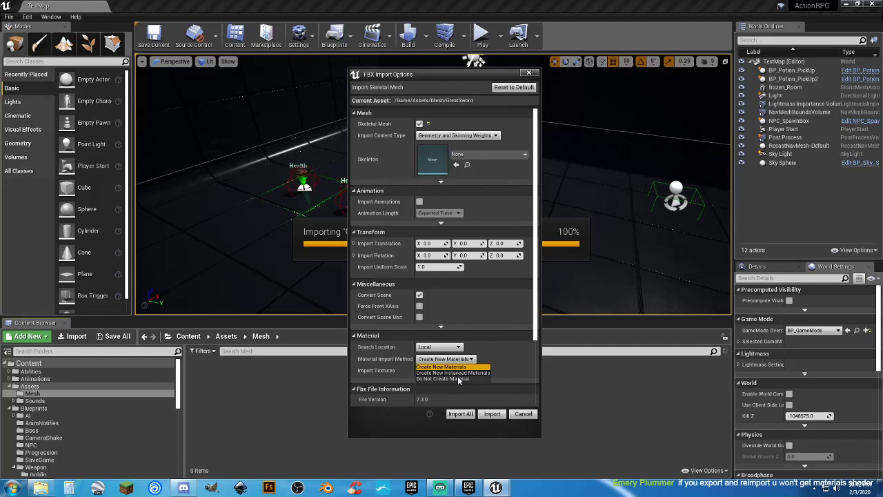
left_click(457, 378)
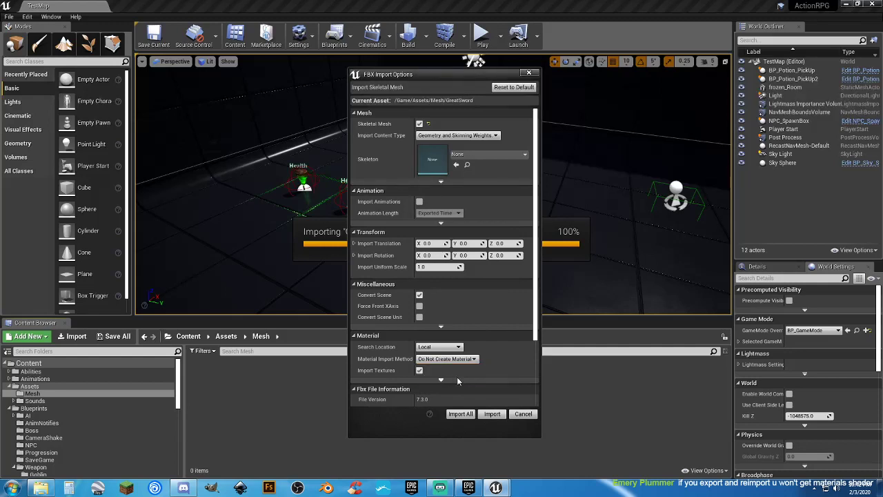
left_click(420, 372)
left_click(491, 414)
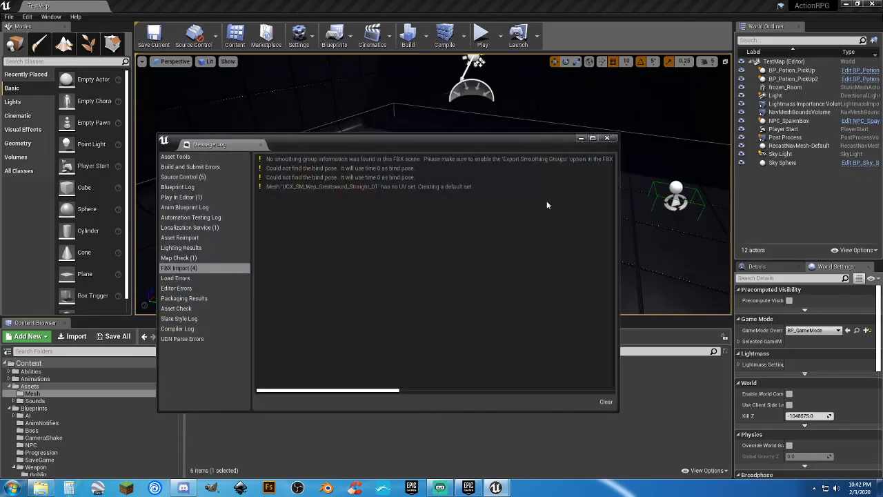
left_click(605, 138)
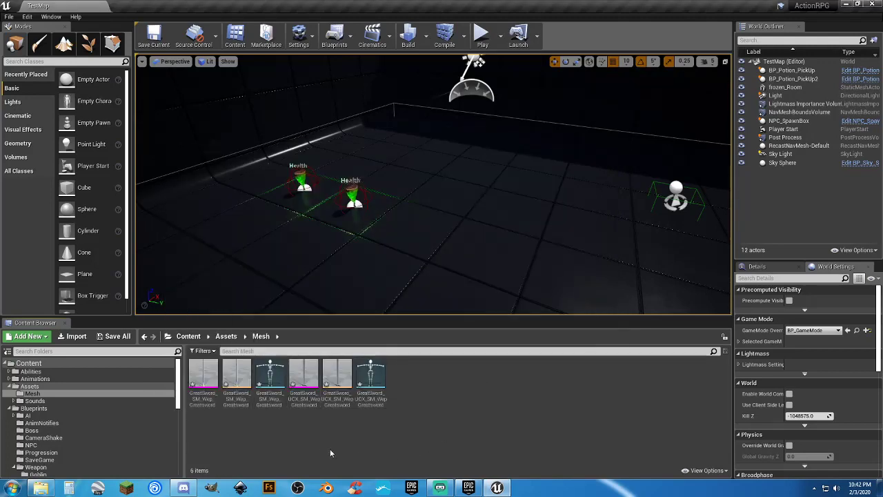
Step: Check the imported greatsword skeletal mesh and delete the three GreatSword_UCX assets from the Mesh folder
double_click(203, 378)
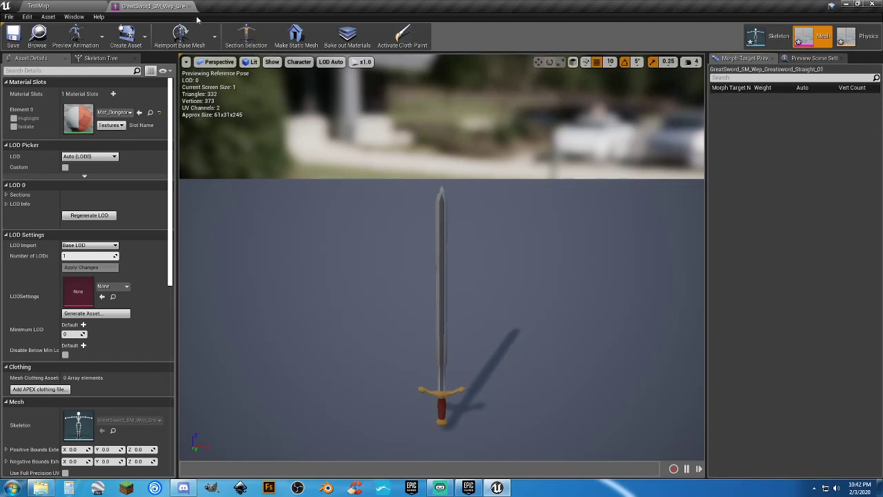
left_click(189, 7)
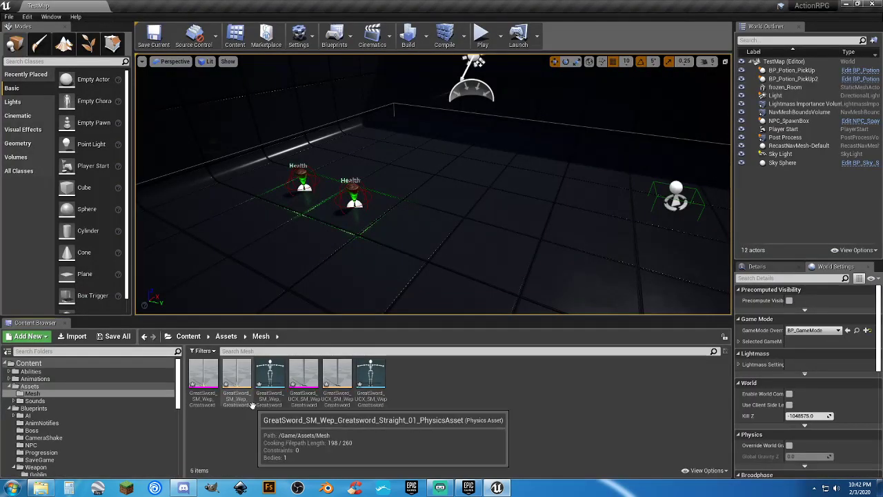
left_click(303, 381)
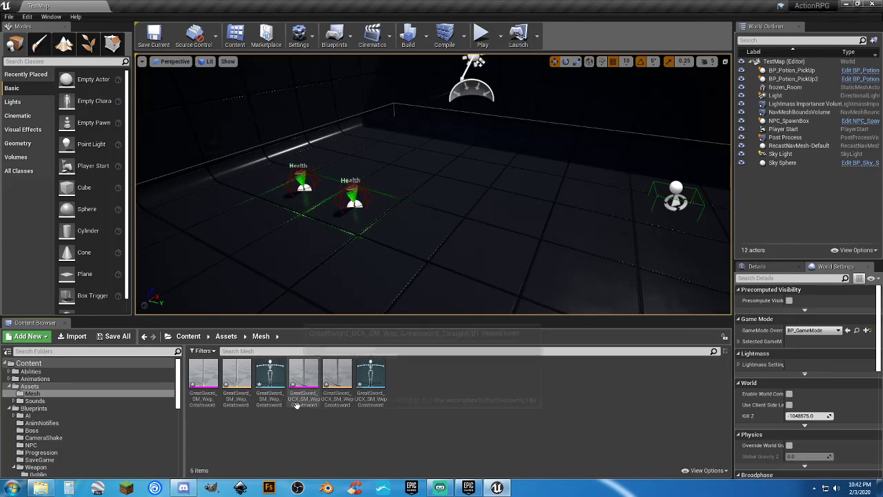
left_click(372, 400, "shift")
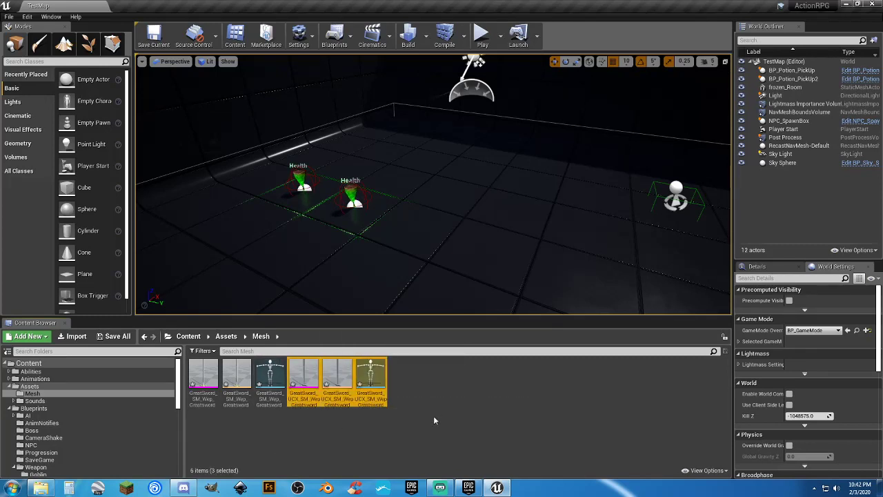
key("Delete")
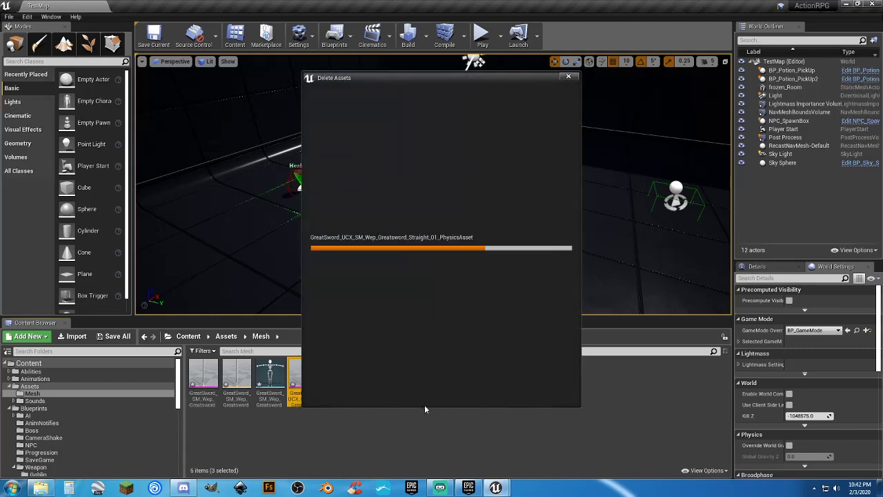
left_click(411, 391)
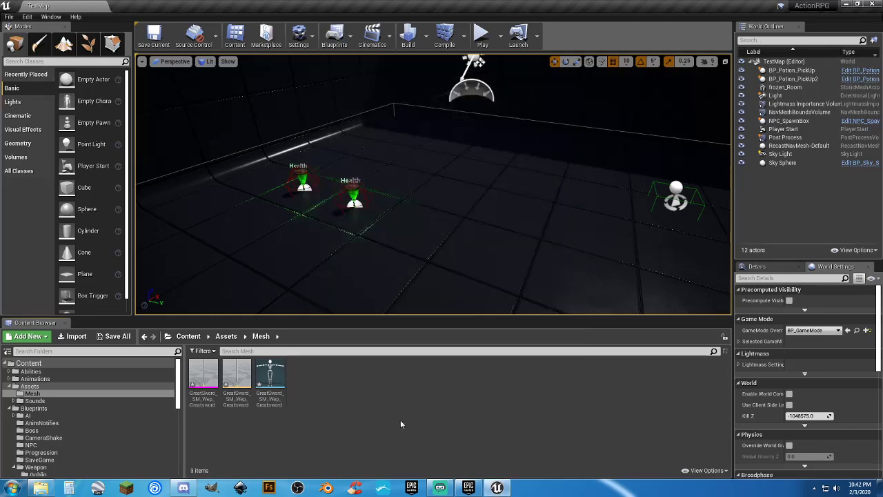
Step: Inspect the remaining greatsword skeletal mesh and its skeleton in their editors
double_click(203, 378)
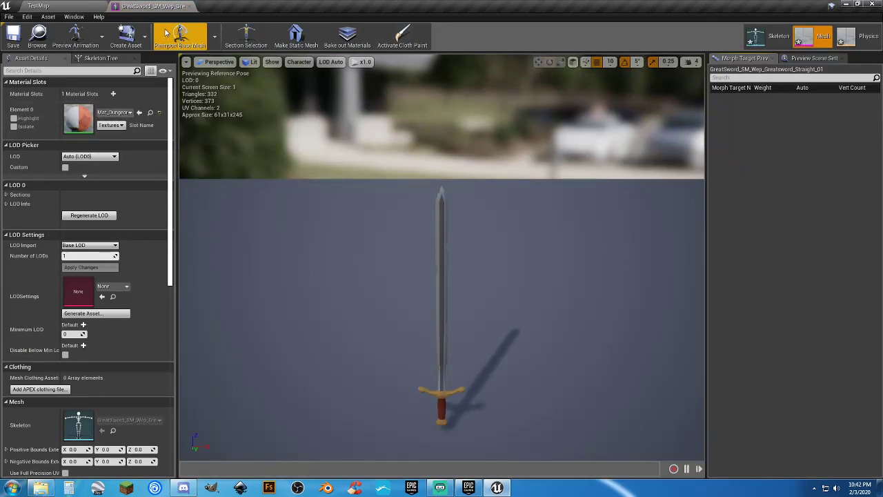
left_click(189, 6)
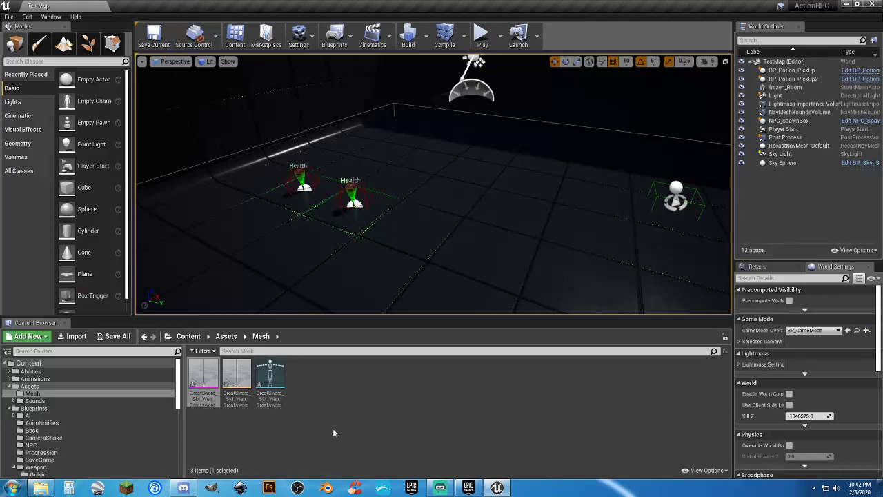
double_click(269, 400)
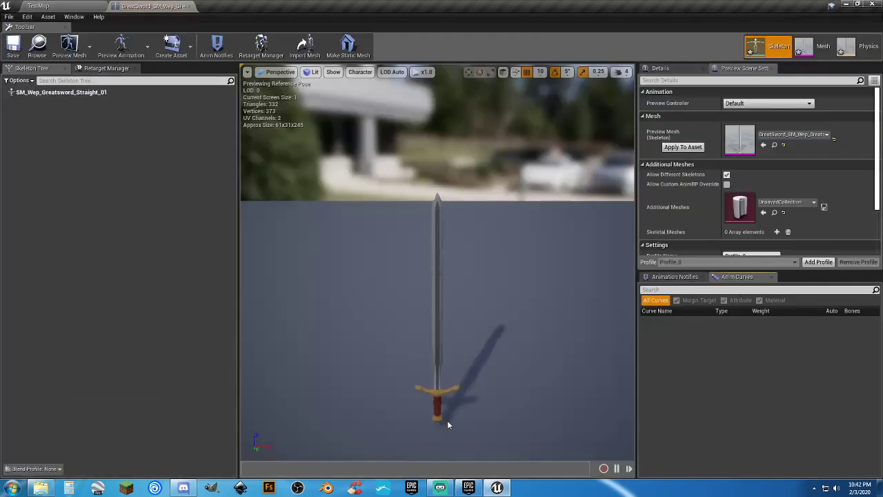
left_click(189, 6)
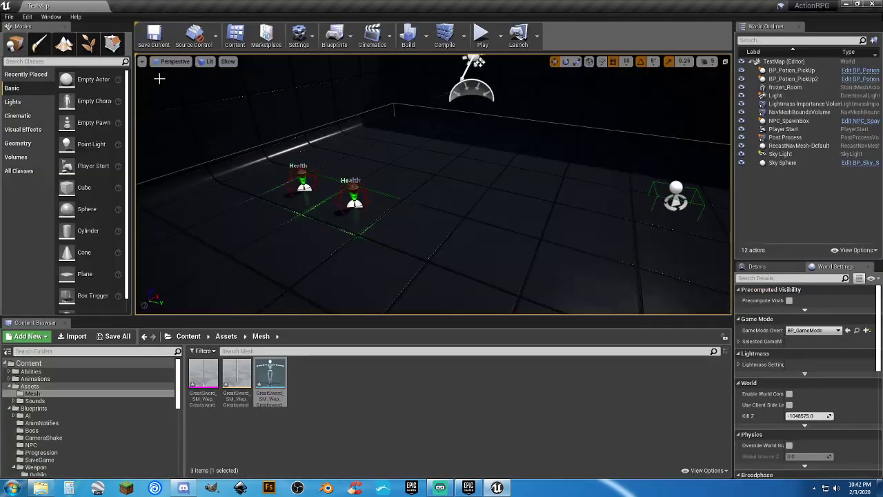
Step: Save all modified content, including the GreatSword mesh, its physics asset and skeleton, and the knight character mesh
left_click(113, 336)
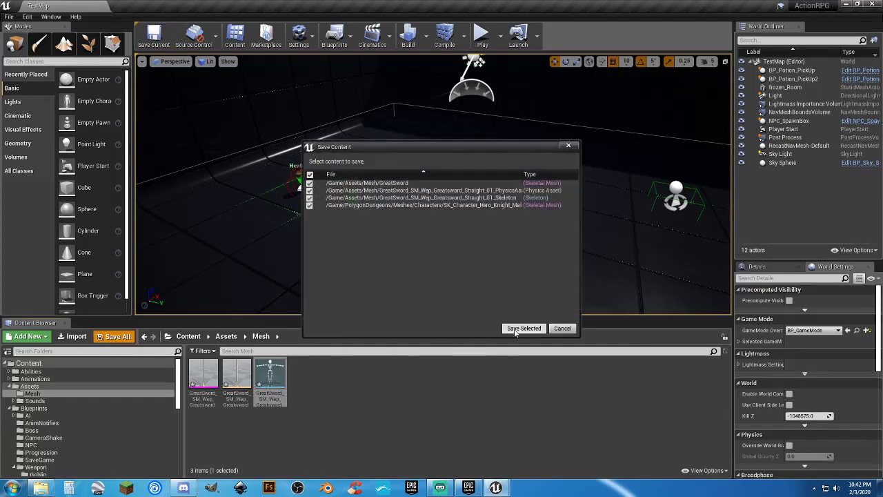
left_click(523, 329)
left_click(378, 400)
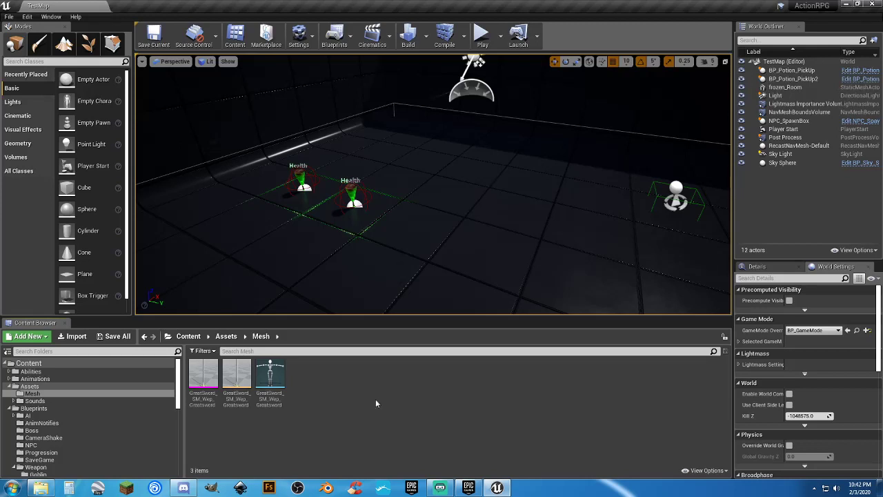
left_click(200, 394)
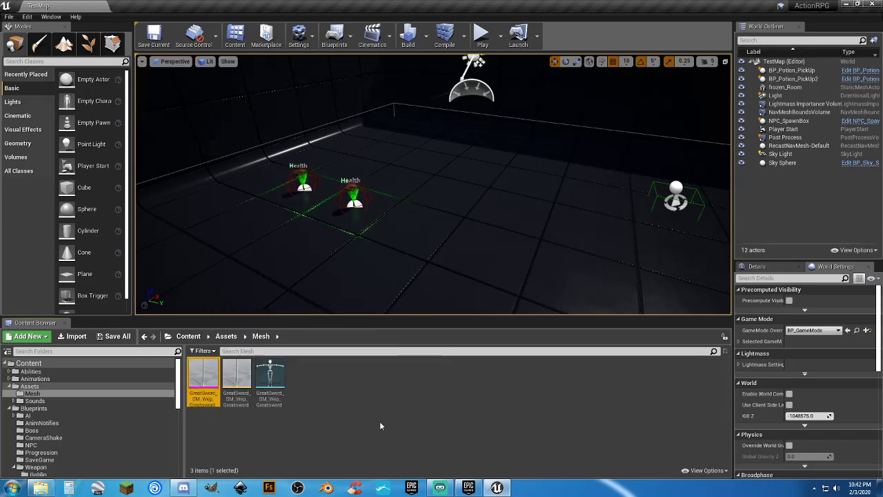
left_click(249, 411)
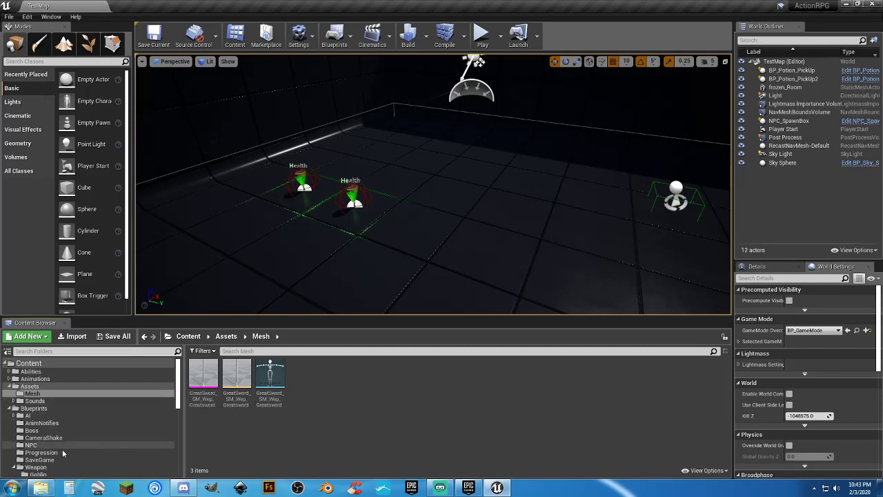
Step: Open the BP_Weapon_Sword_Talon blueprint from the Blueprints/Weapon folder
scroll(60, 445, "down", 5)
scroll(56, 451, "up", 4)
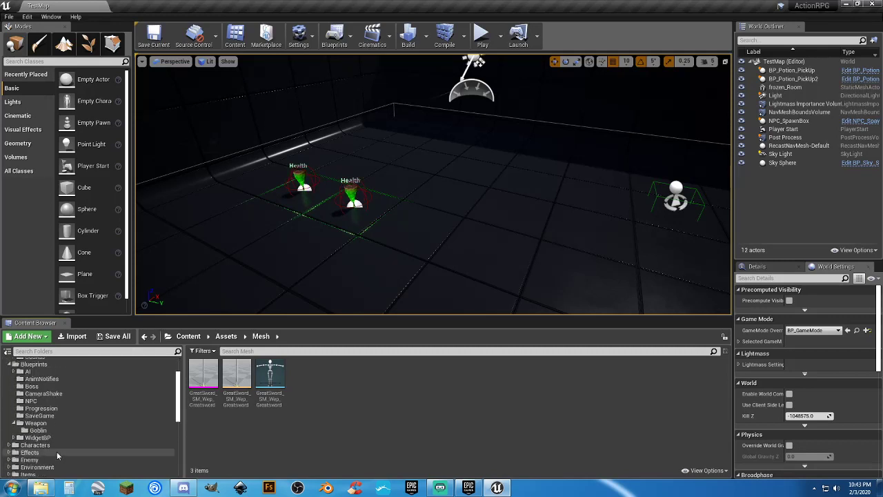
scroll(56, 437, "down", 2)
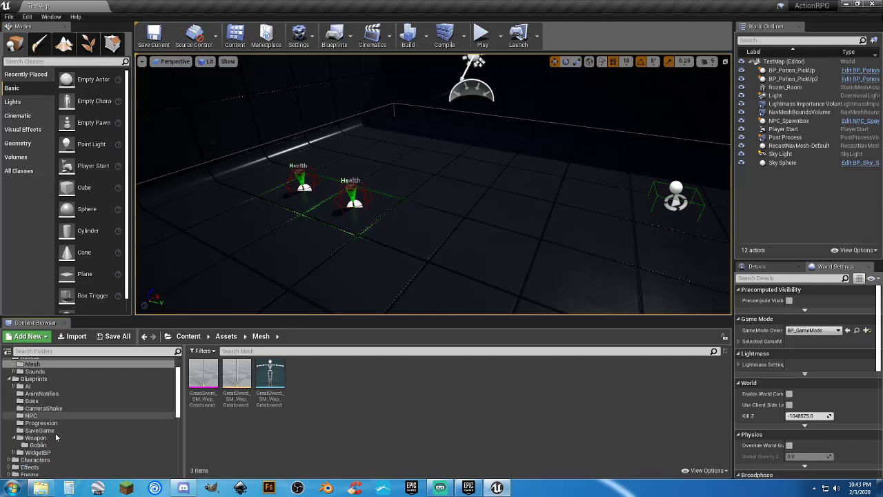
left_click(38, 437)
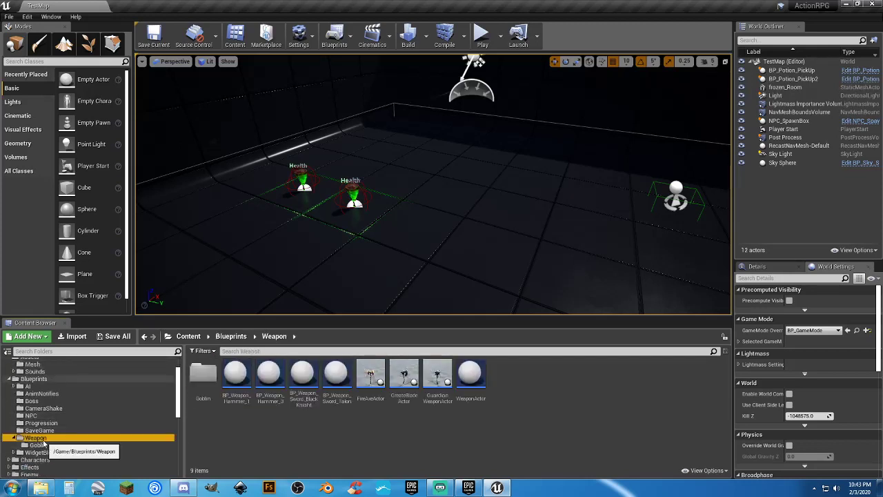
left_click(337, 398)
double_click(339, 400)
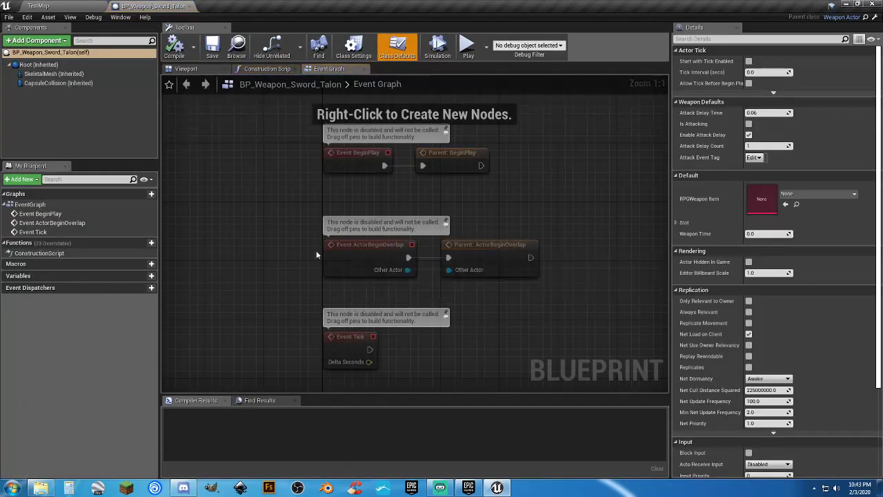
Step: Examine the Talon sword's SkeletalMesh component and collision capsule in the blueprint viewport, and return to the TestMap level
left_click(42, 73)
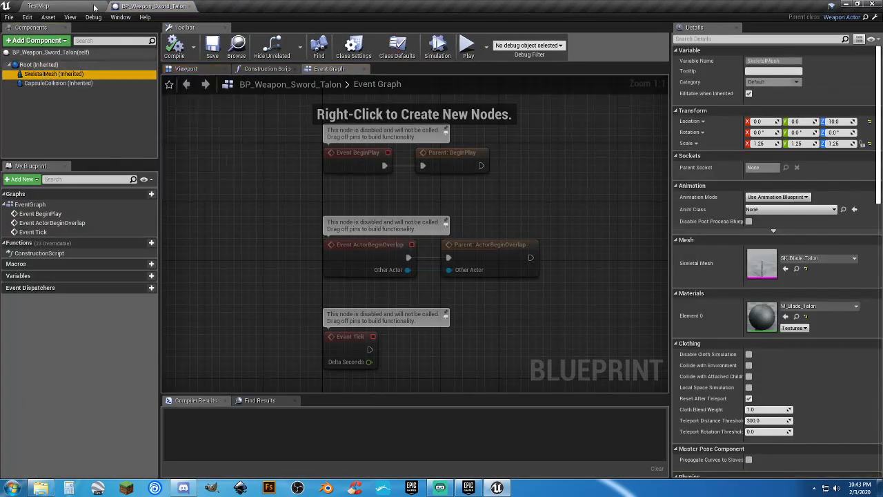
left_click(186, 70)
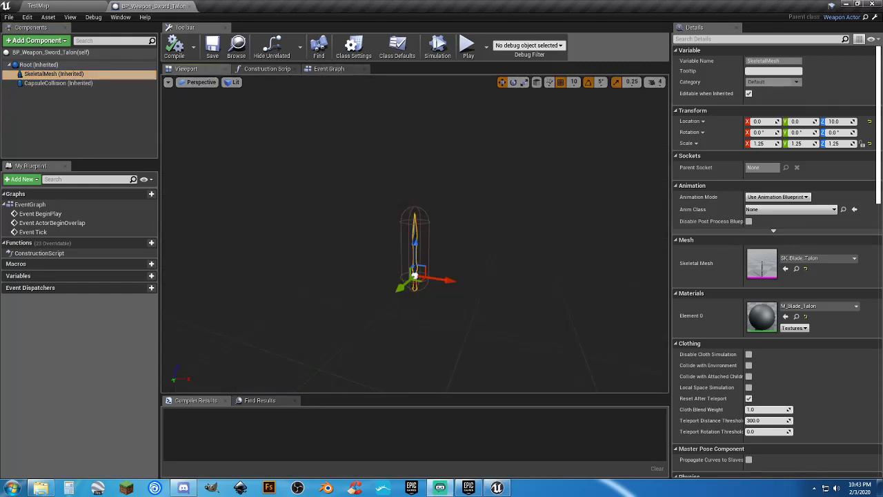
left_click_drag(338, 240, 359, 235)
scroll(350, 206, "up", 6)
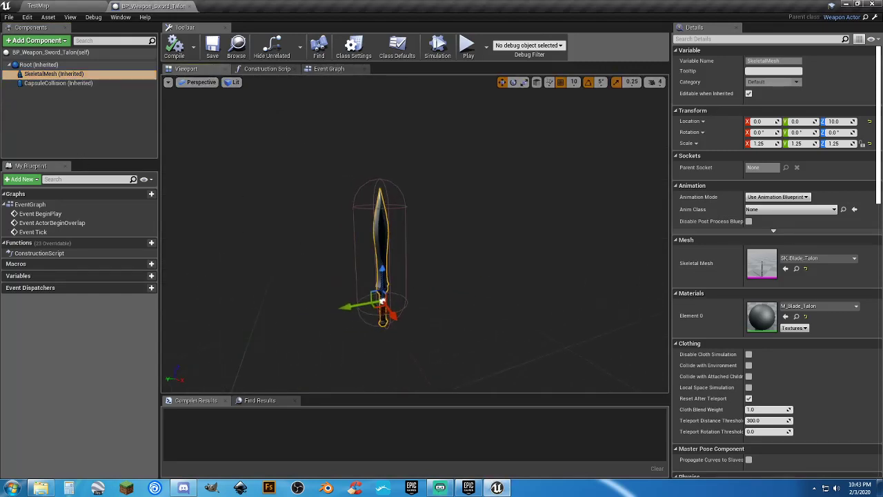
left_click(39, 5)
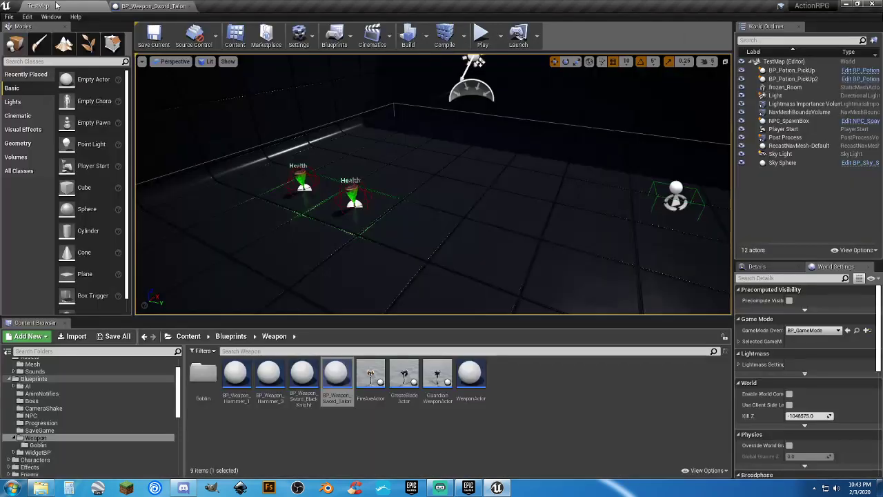
Step: Assign the GreatSword skeletal mesh from the Assets/Mesh folder to the SkeletalMesh component of BP_Weapon_Sword_Talon
scroll(76, 422, "up", 2)
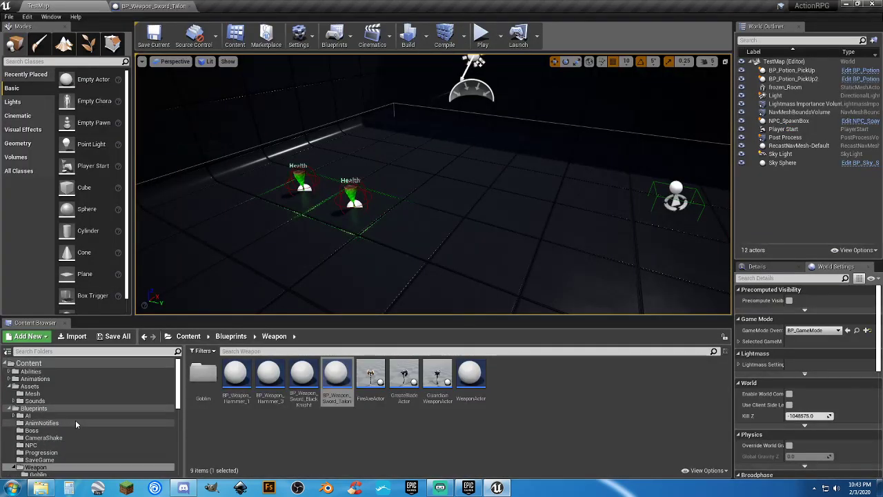
left_click(48, 389)
left_click(193, 399)
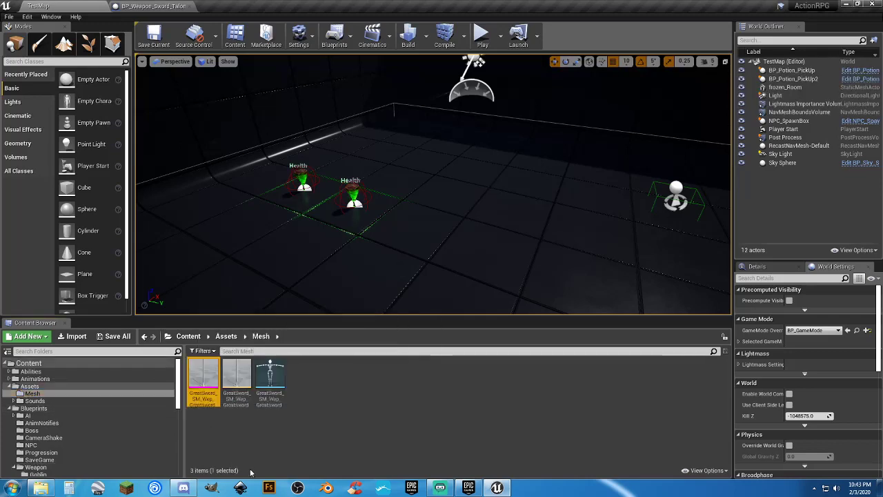
left_click(167, 7)
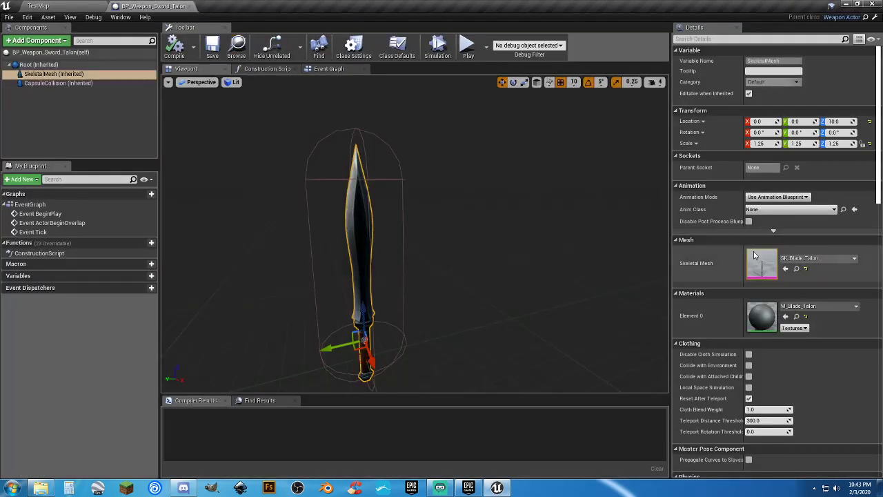
left_click(786, 269)
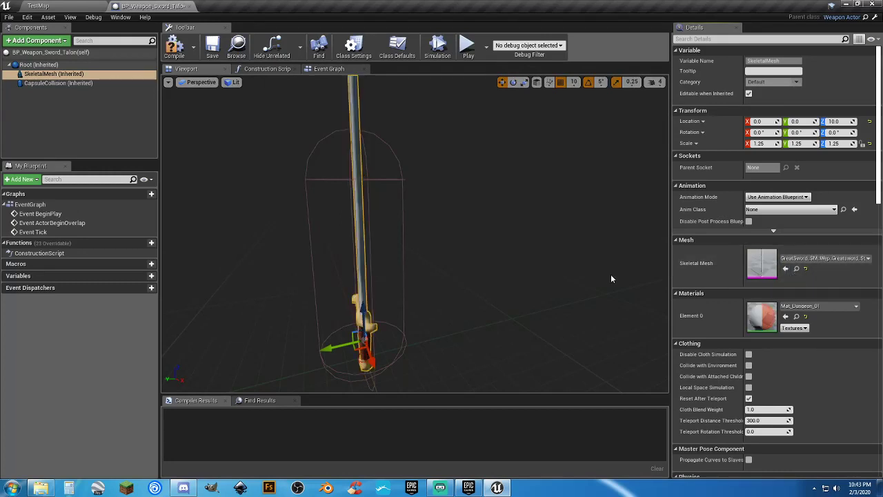
key("ctrl+z")
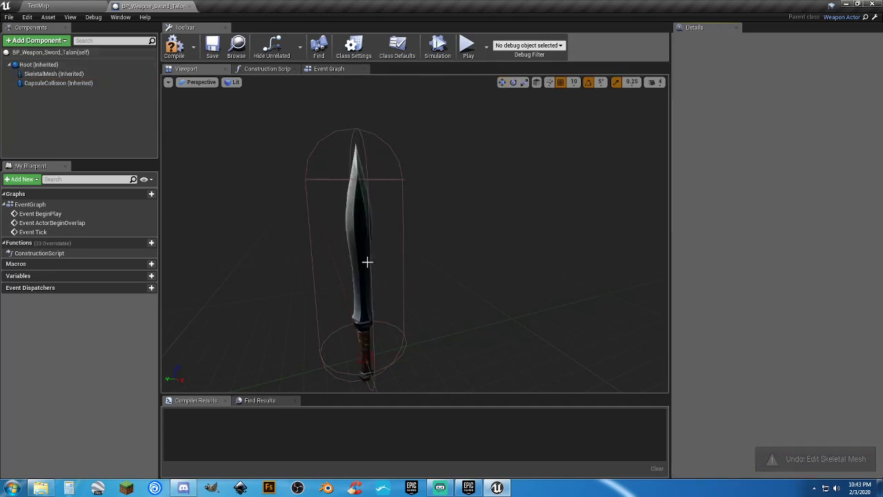
left_click(68, 74)
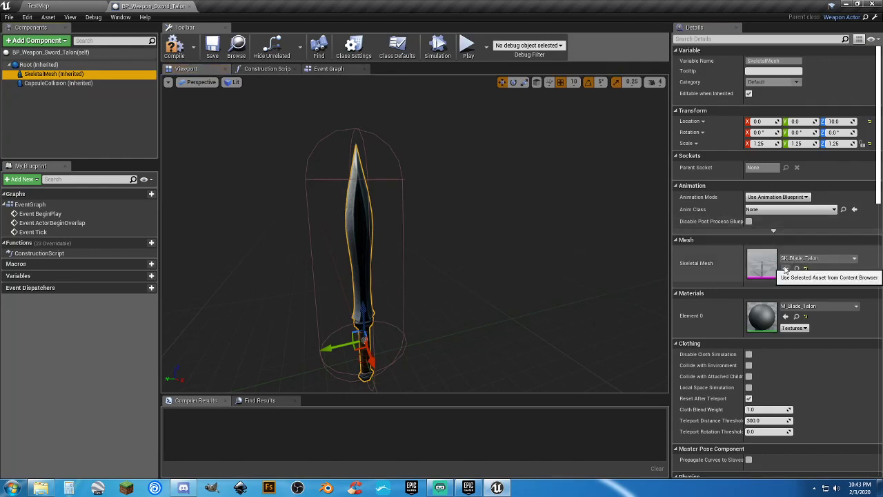
left_click(785, 268)
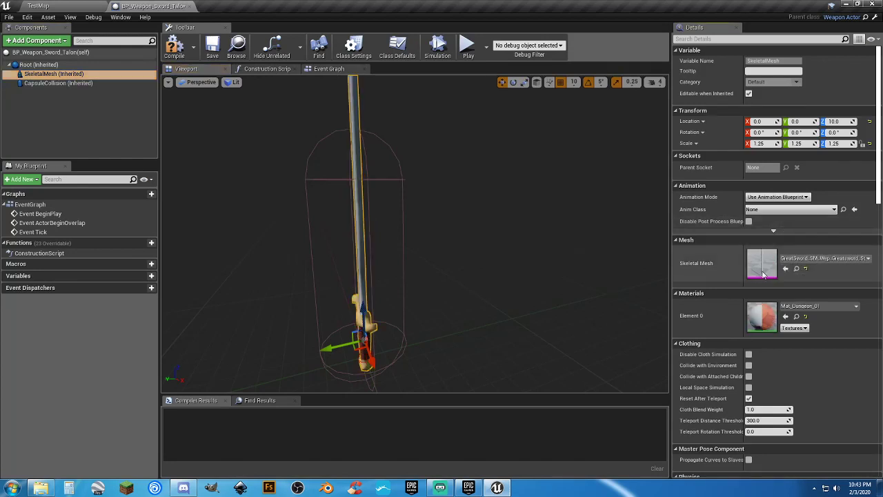
Step: Rotate the greatsword's SkeletalMesh component to -90 degrees about the Z axis
left_click(513, 82)
left_click_drag(452, 201, 363, 352)
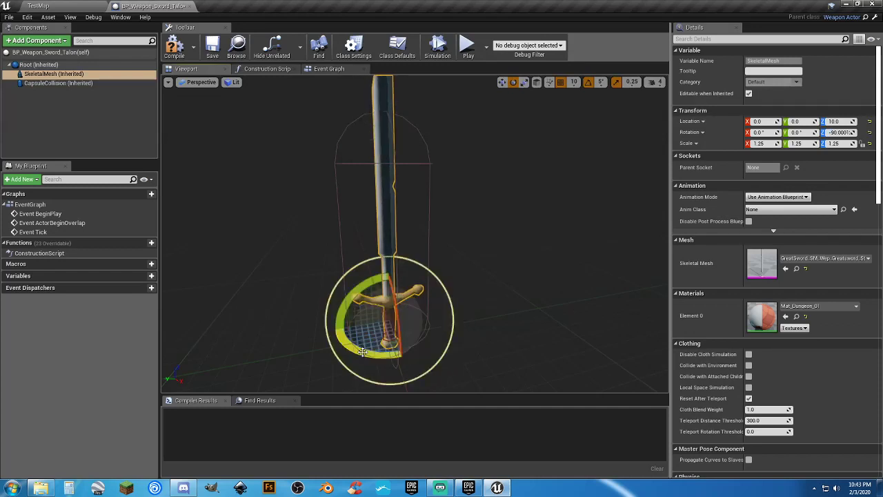
left_click_drag(414, 241, 442, 231, "alt")
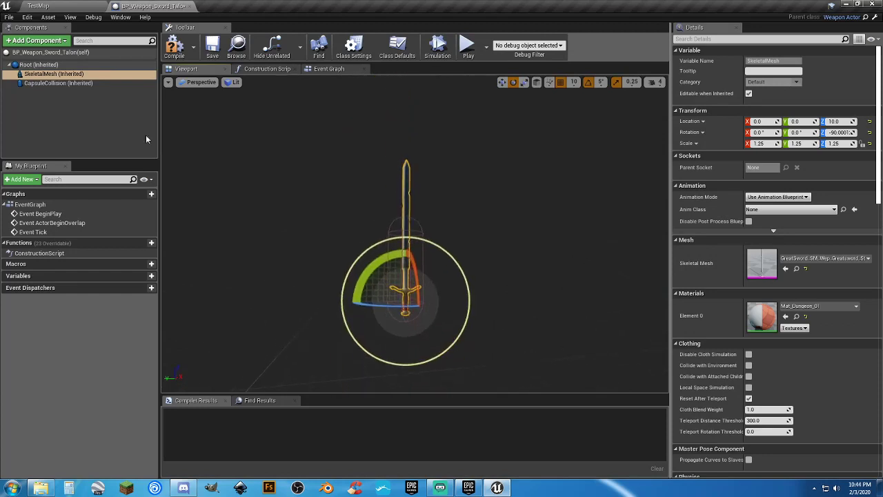
Step: Fit CapsuleCollision around the greatsword with Z location 90 and scale 1.5, 1.5, 1.75, and compile the blueprint
left_click(79, 83)
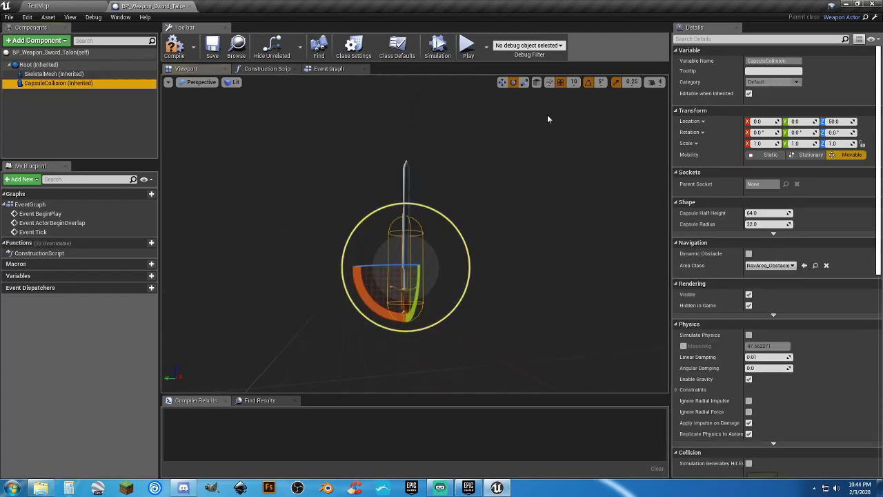
left_click(524, 83)
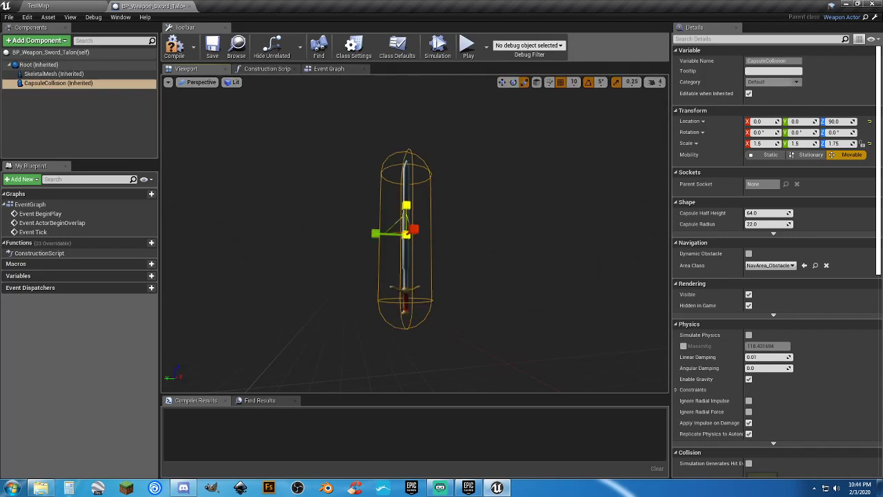
left_click(180, 49)
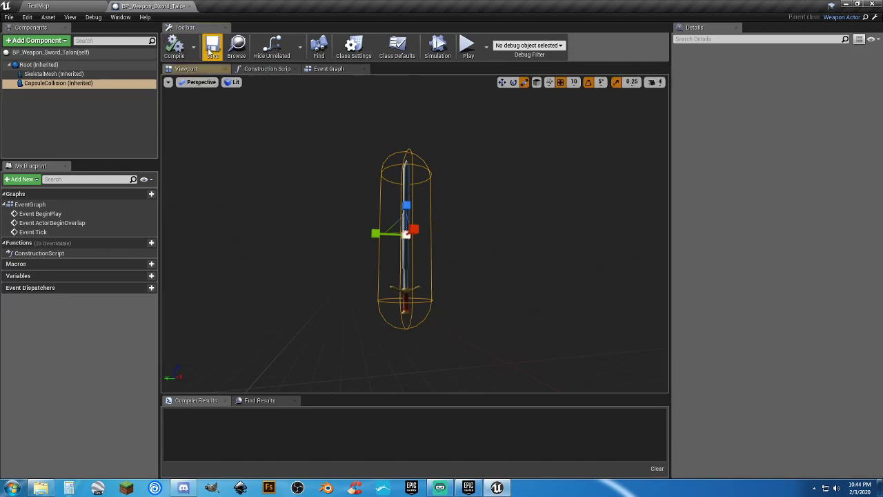
Step: Play-test TestMap and attack the first goblins of wave 1 with the fire axe
left_click(80, 7)
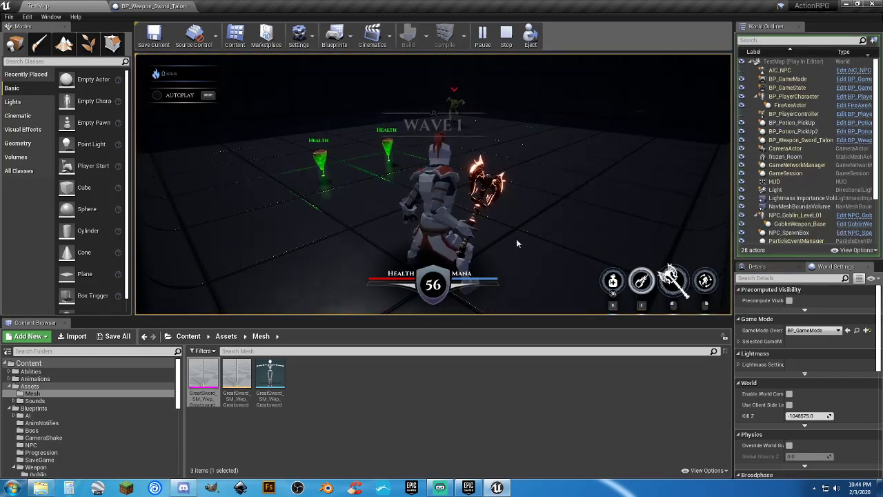
left_click(447, 157)
left_click(452, 165)
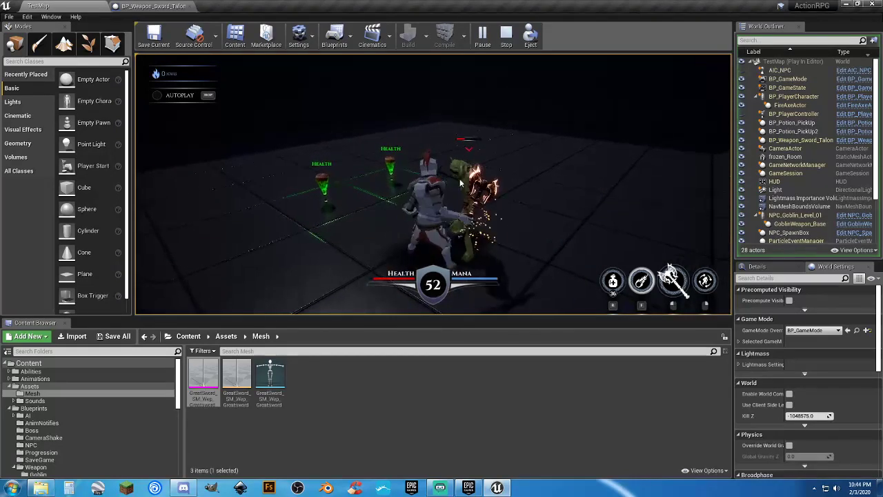
left_click(461, 183)
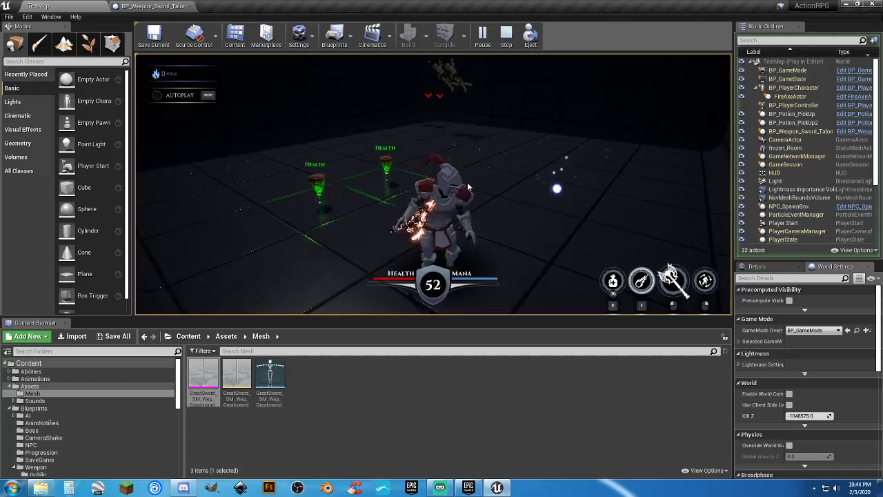
left_click(467, 182)
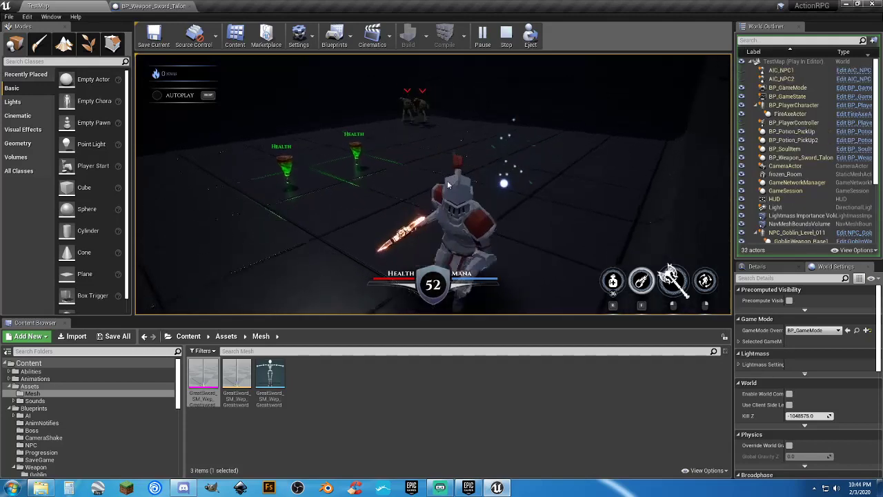
left_click(404, 178)
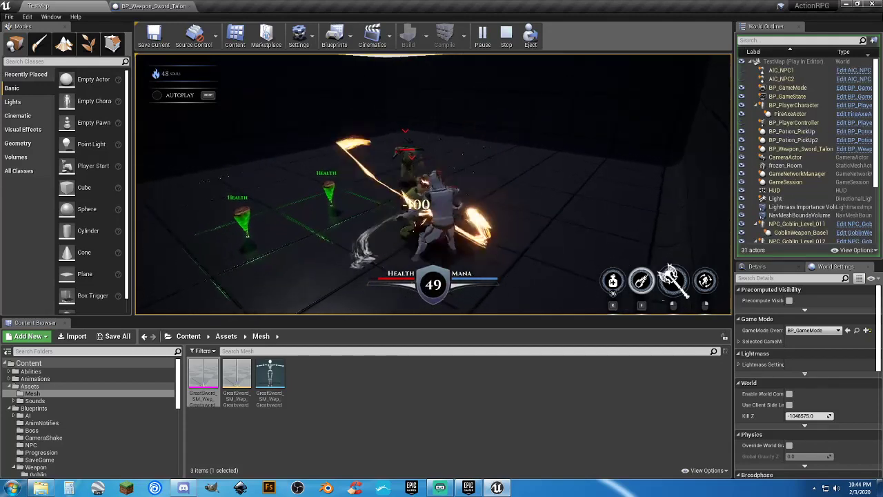
left_click(397, 178)
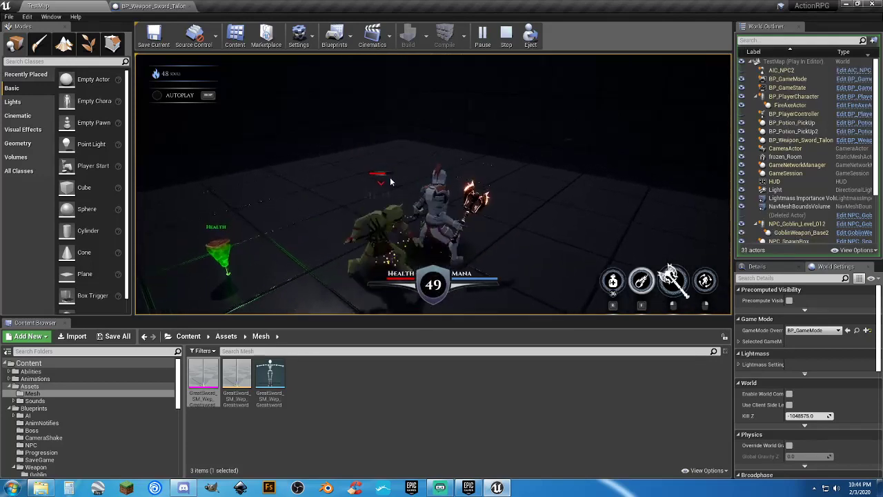
left_click(501, 205)
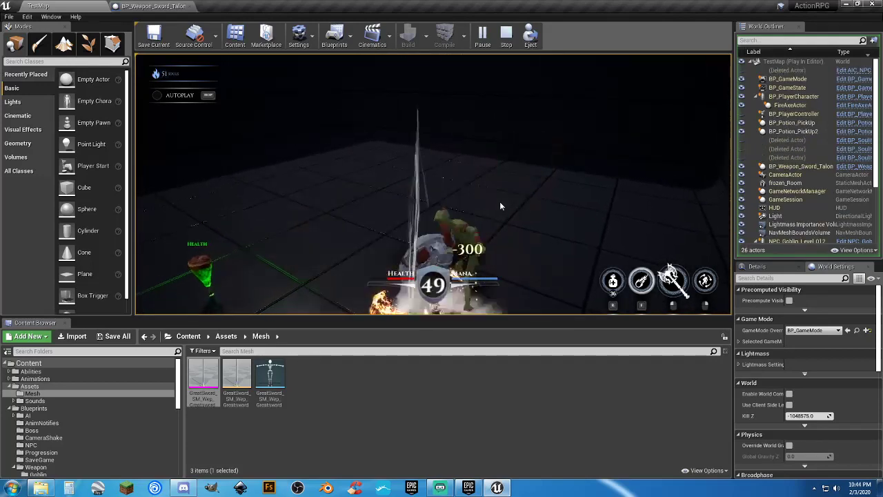
left_click(496, 200)
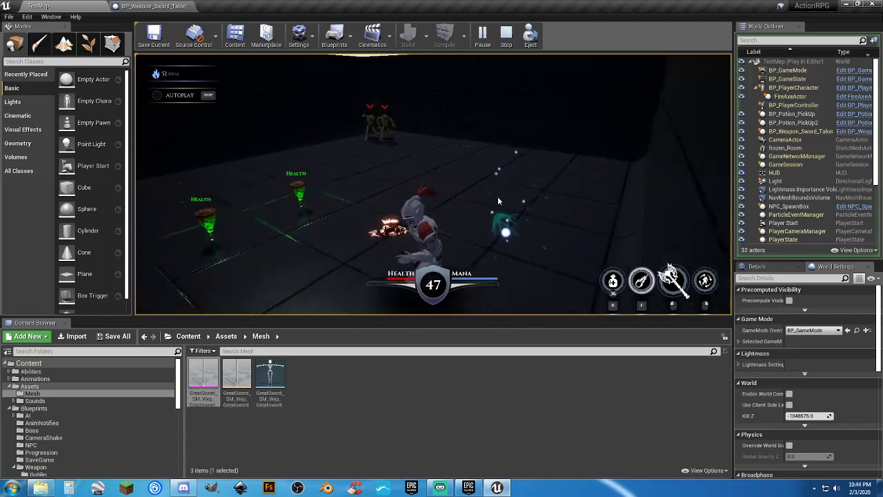
Step: Use a health potion during the play-test and defeat the remaining goblins of wave 1
key("r")
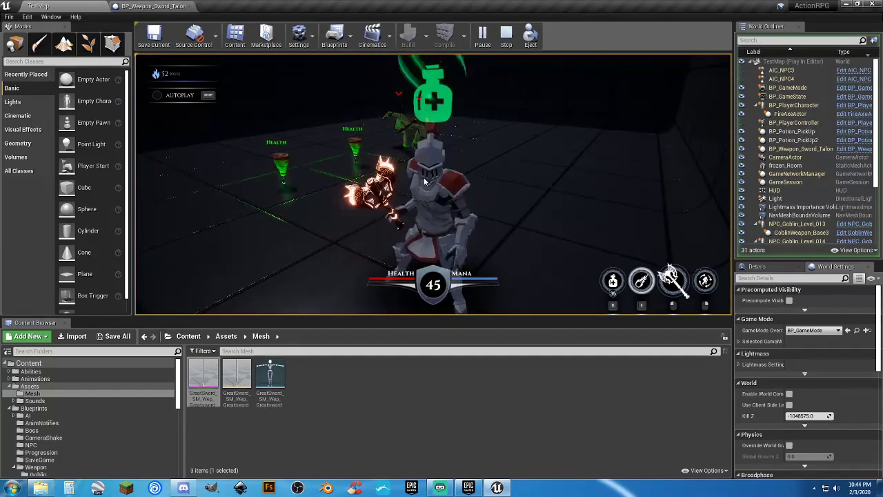
left_click(424, 178)
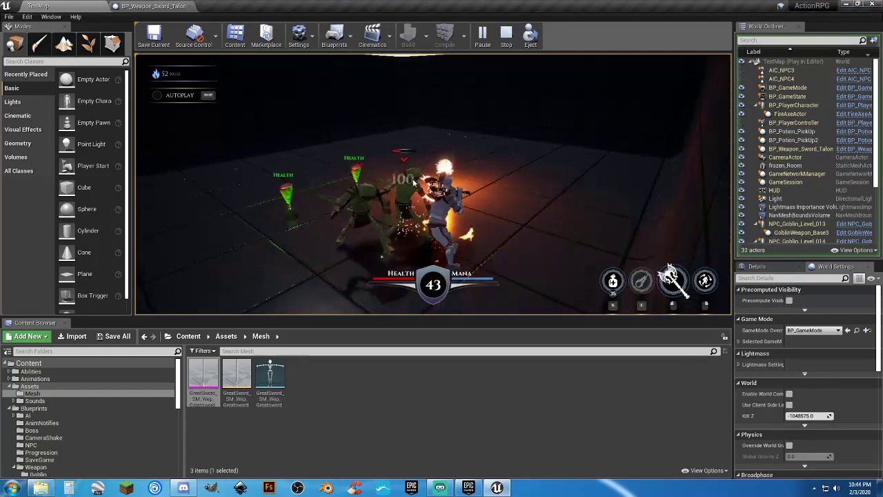
left_click(411, 234)
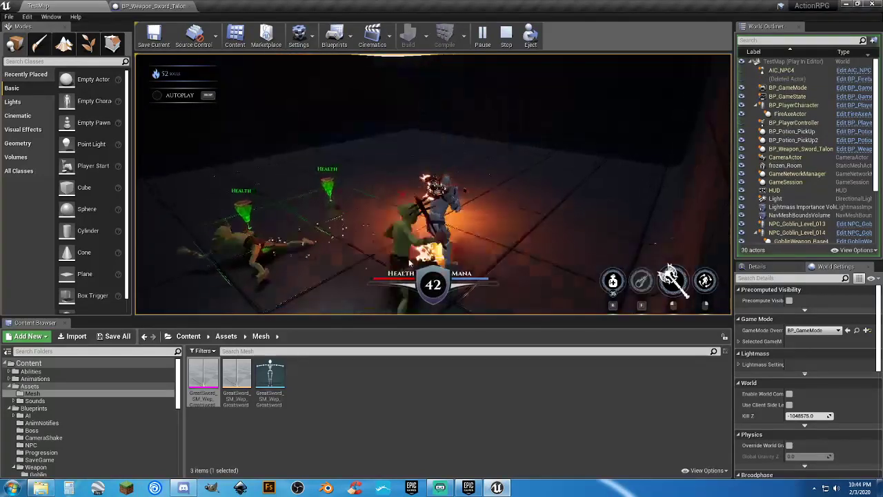
left_click(406, 234)
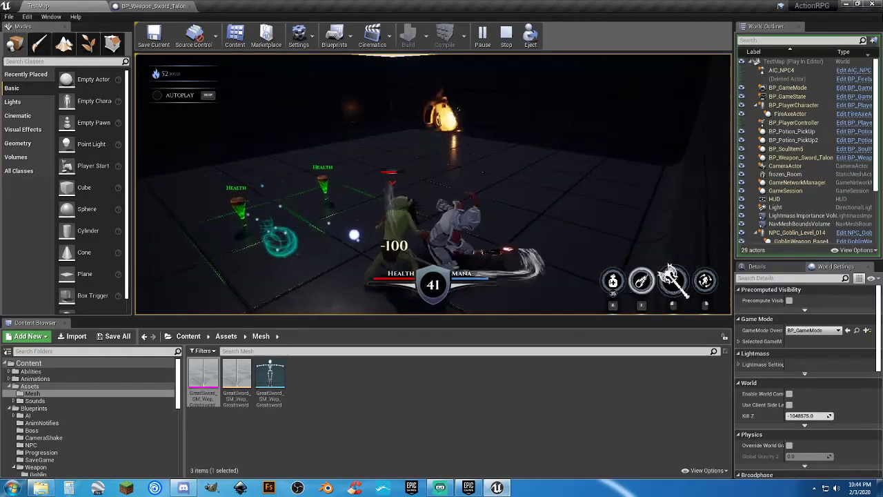
left_click(414, 213)
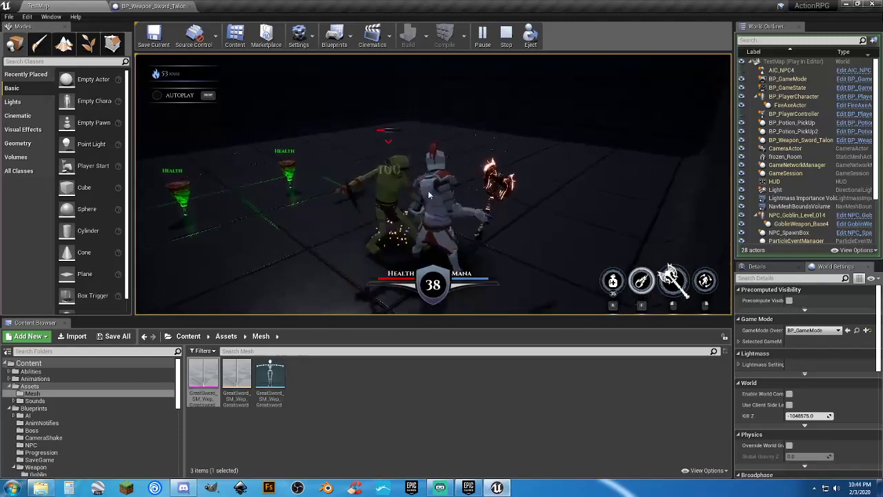
left_click(428, 196)
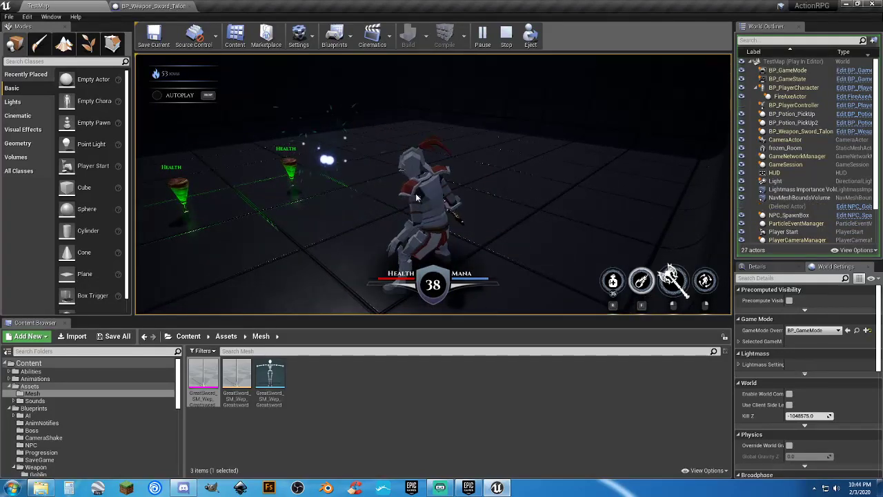
Step: Collect the two health potions on the map floor and end the play session
key("w")
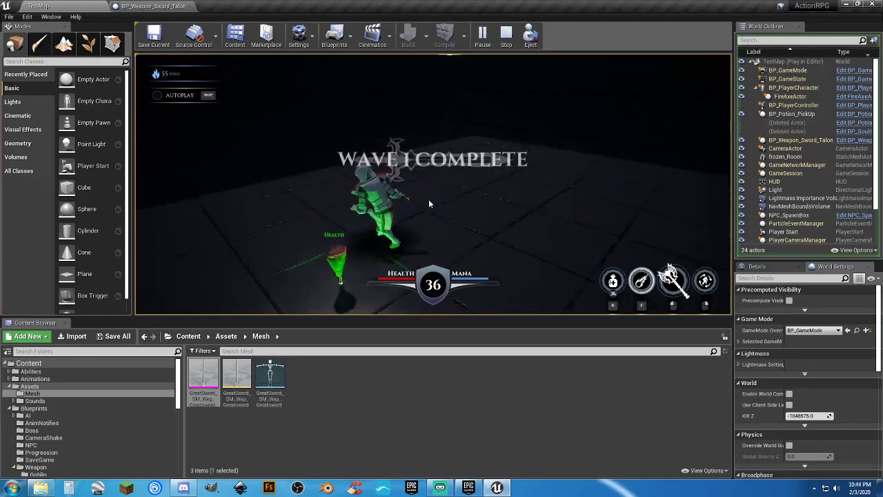
key("s")
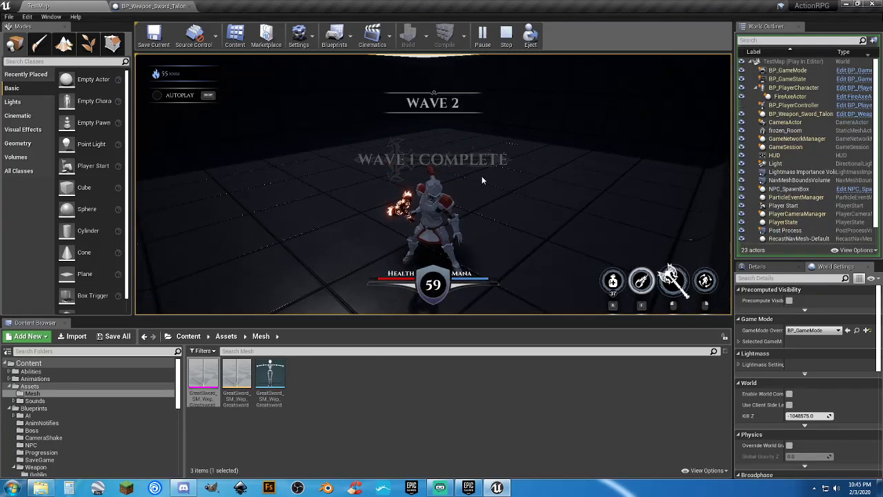
key("Escape")
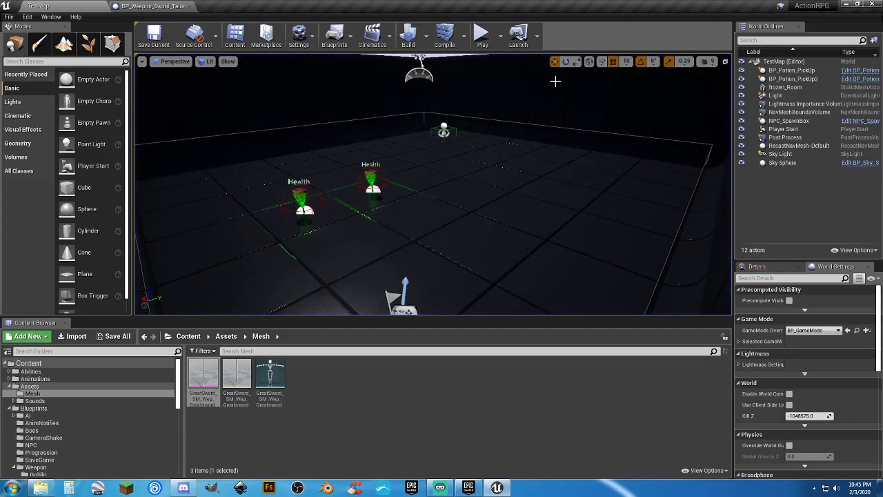
Step: Play-test TestMap again, swing the axe, walk the character up close to the camera and end the session
left_click(482, 35)
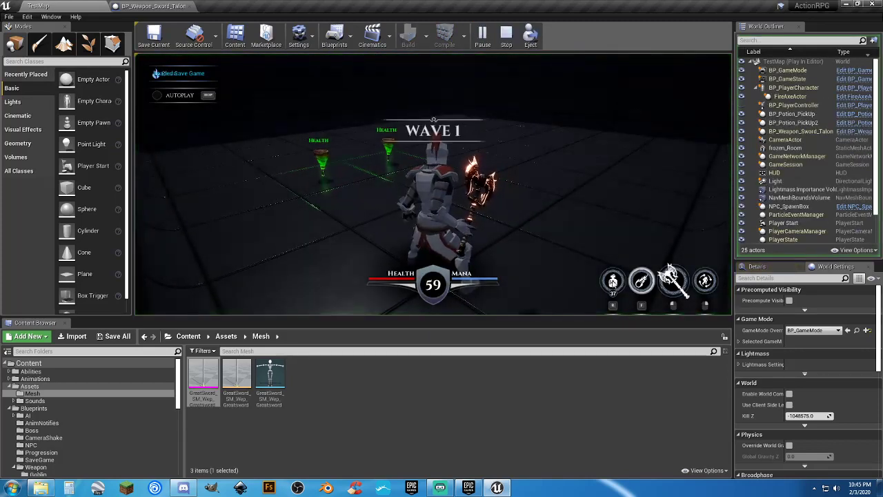
left_click(669, 276)
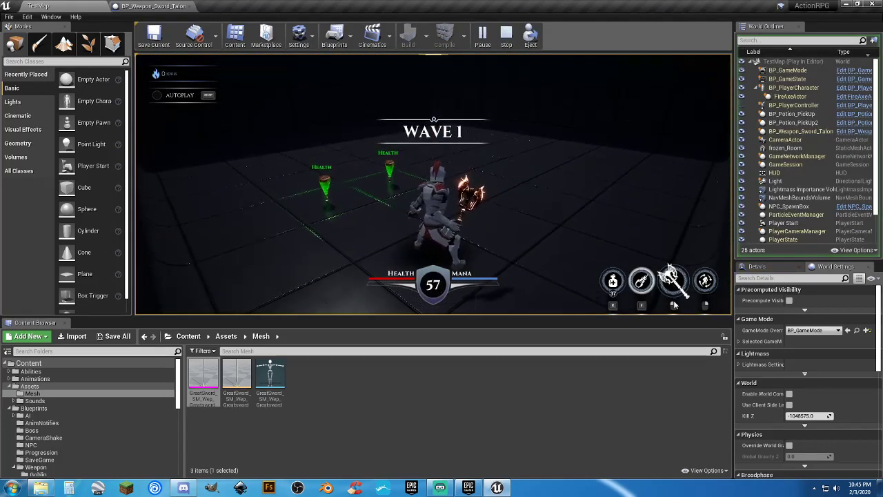
key("s")
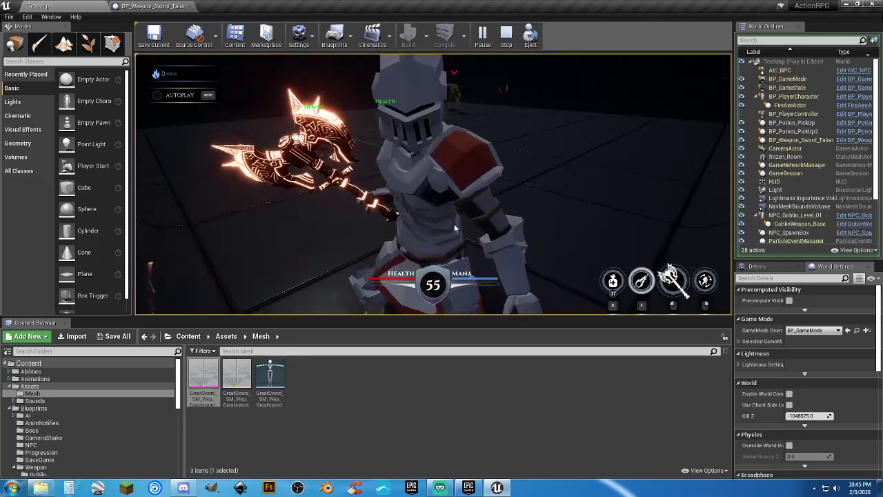
key("Escape")
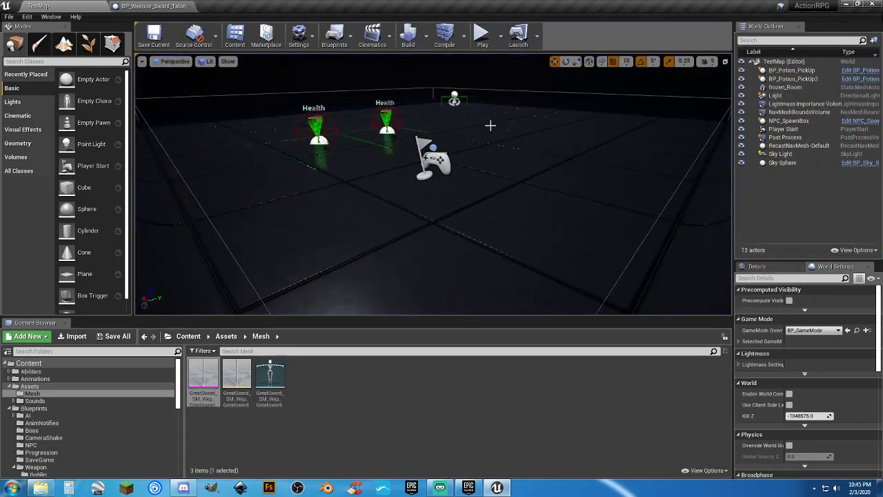
Step: Start another play-test of TestMap and fight the goblins around the Deaths Door pickup
left_click(482, 34)
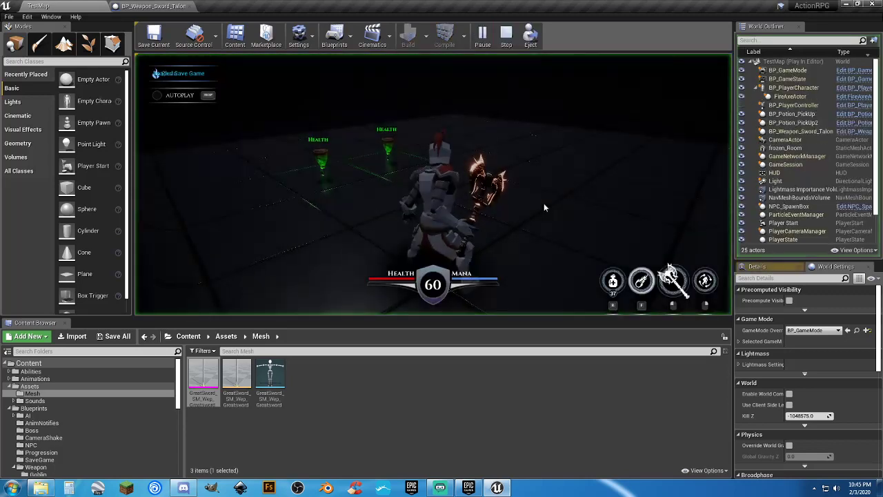
key("w")
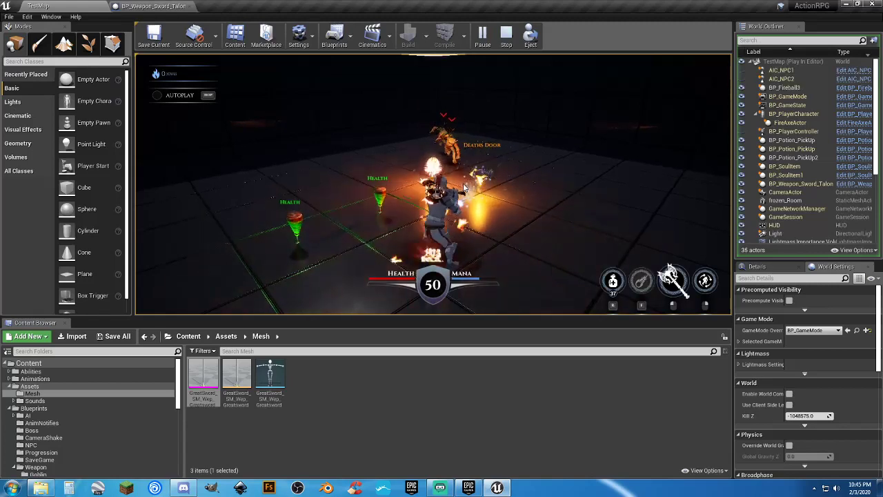
left_click(443, 201)
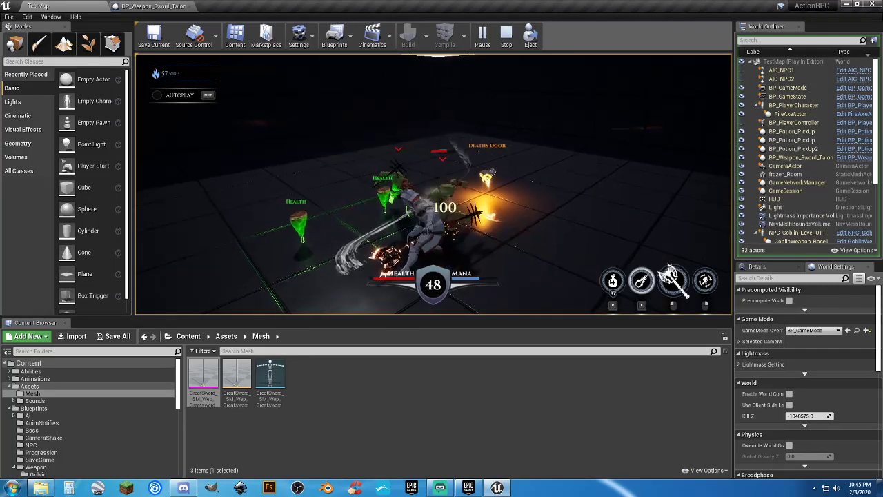
left_click(440, 199)
left_click(439, 198)
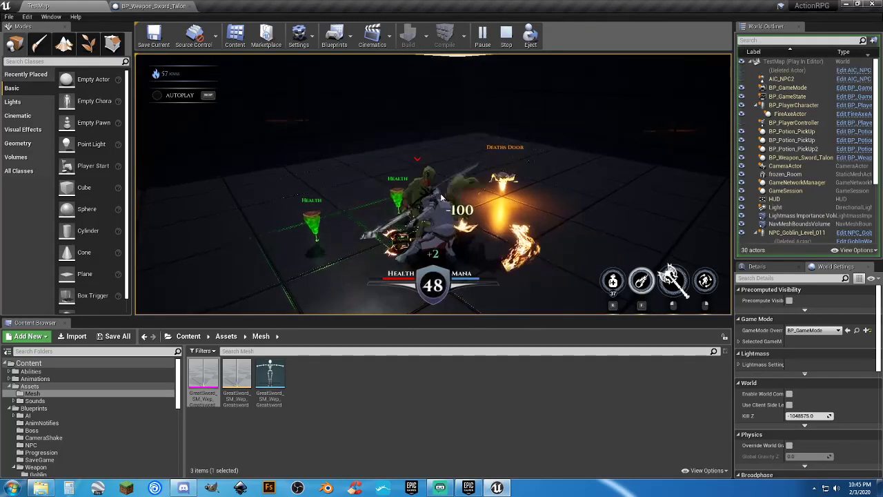
left_click(442, 197)
left_click(441, 197)
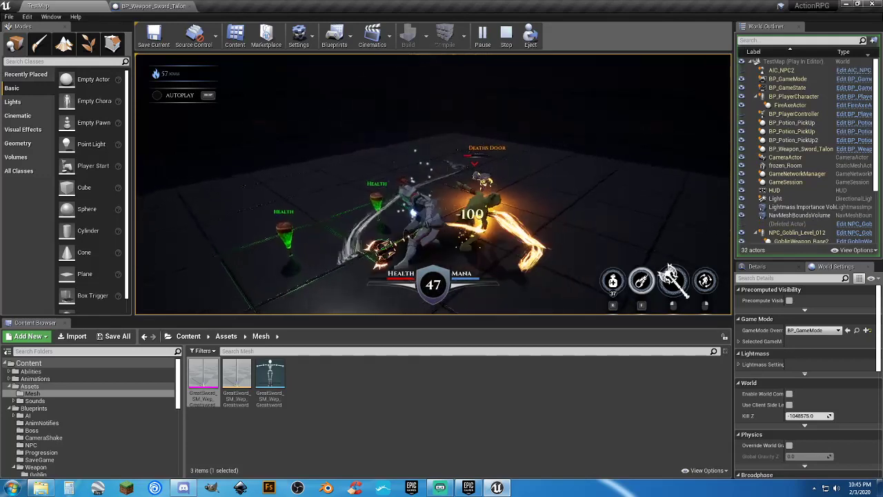
left_click(483, 203)
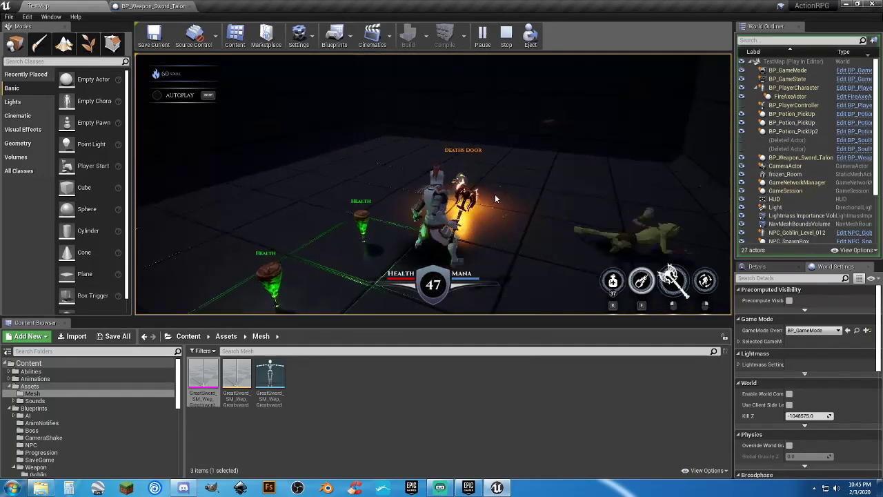
Step: Collect the Deaths Door pickup and fight the next pair of goblins with the axe
left_click(474, 184)
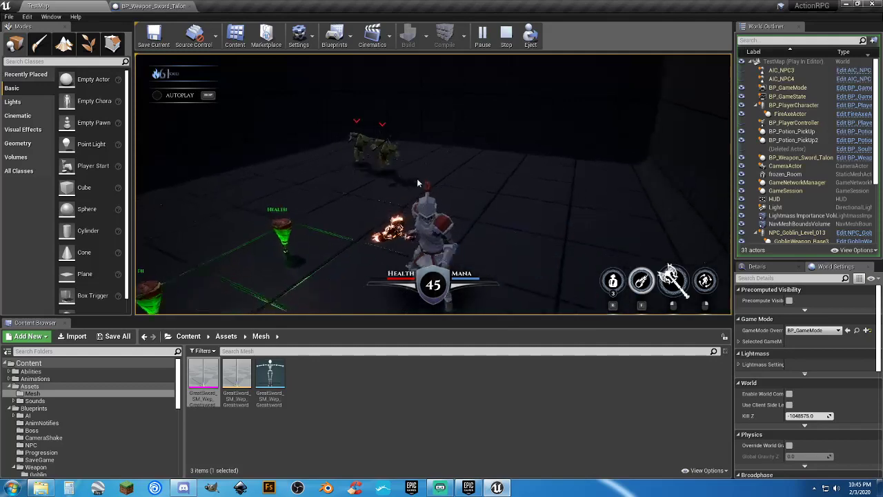
left_click(386, 188)
left_click(397, 183)
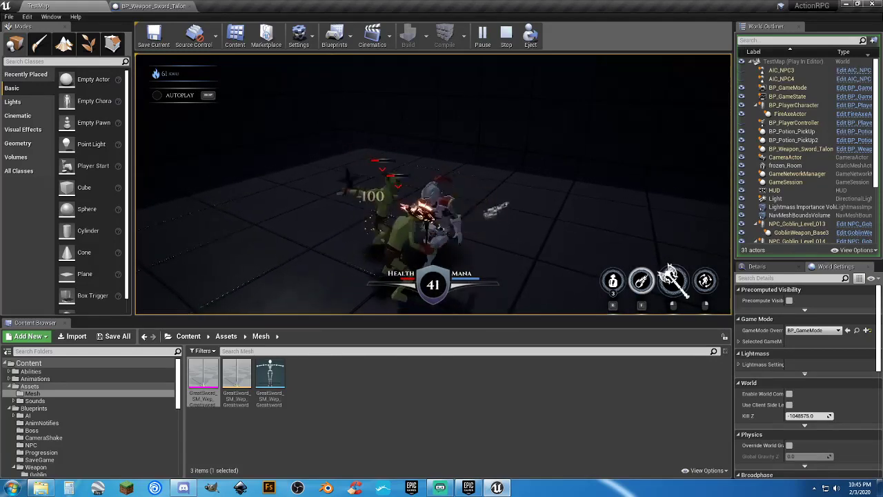
left_click(414, 169)
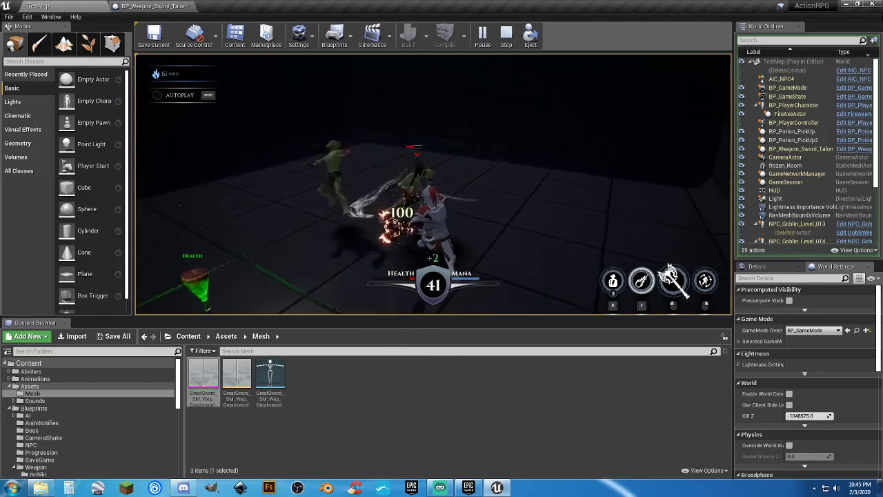
left_click(421, 173)
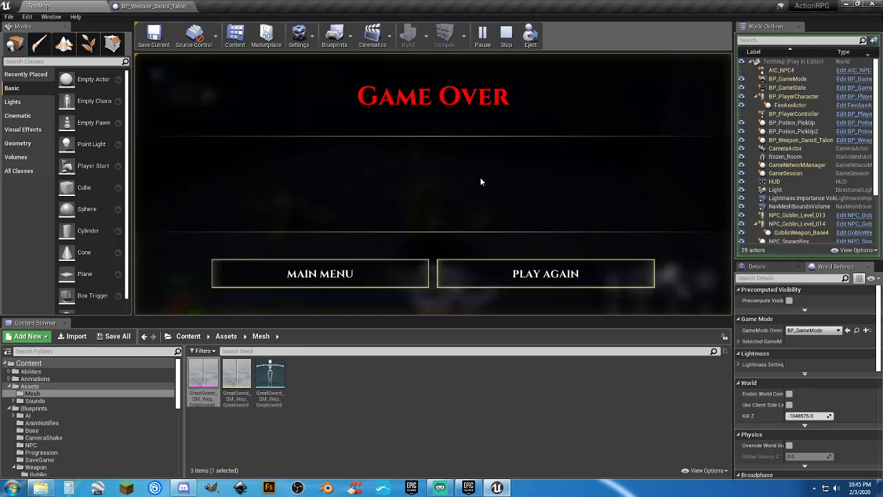
Step: Start the full game from its main menu after viewing the Options screen
left_click(357, 272)
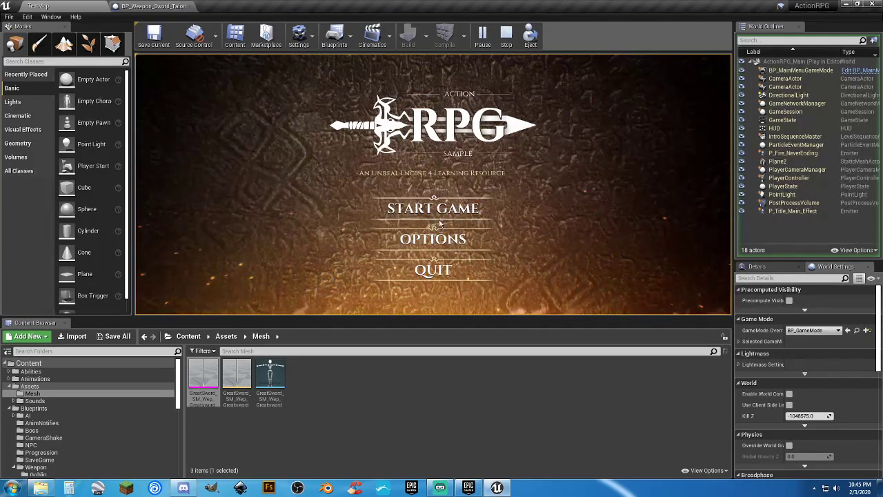
left_click(433, 241)
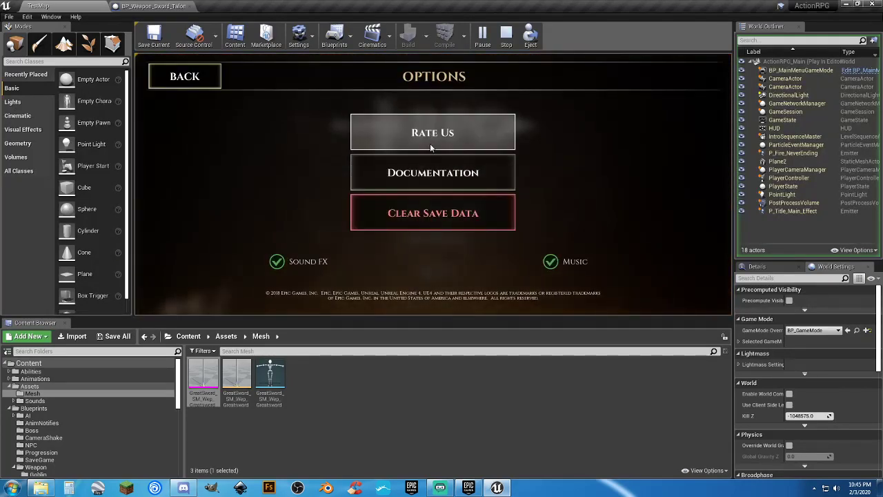
left_click(197, 80)
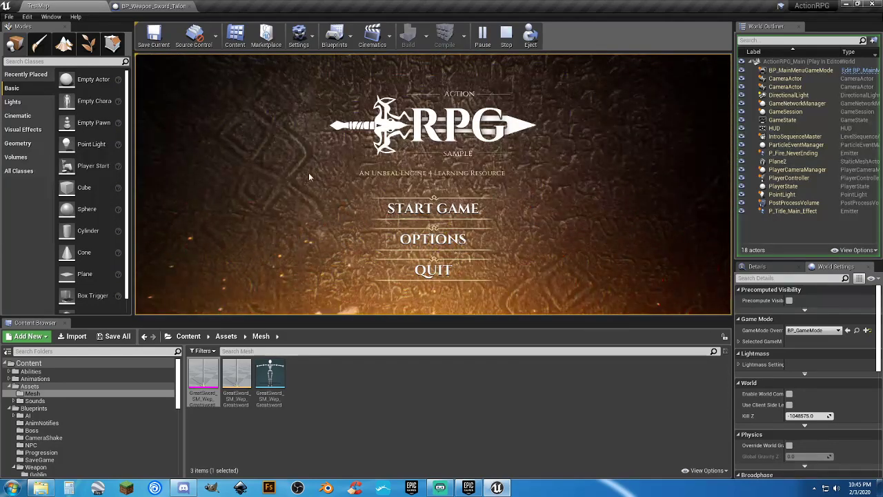
left_click(449, 213)
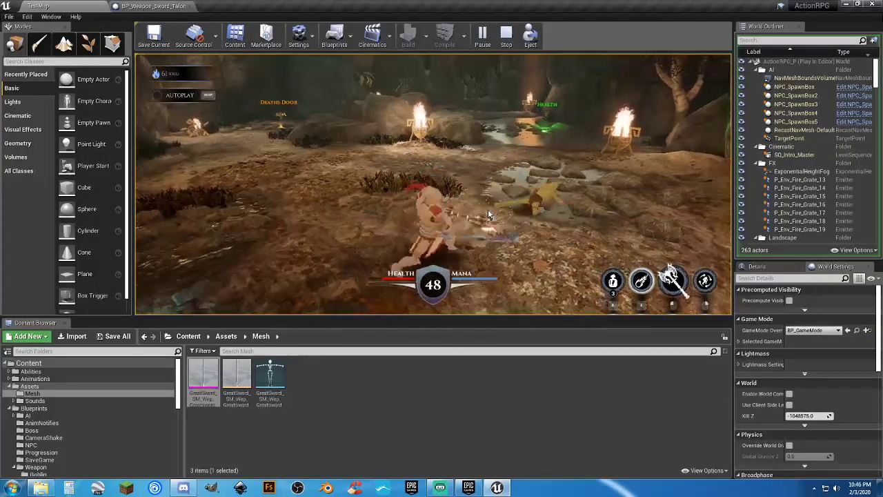
Step: Replace the axe in the first weapon slot of the game inventory with the sword and return to the game
key("i")
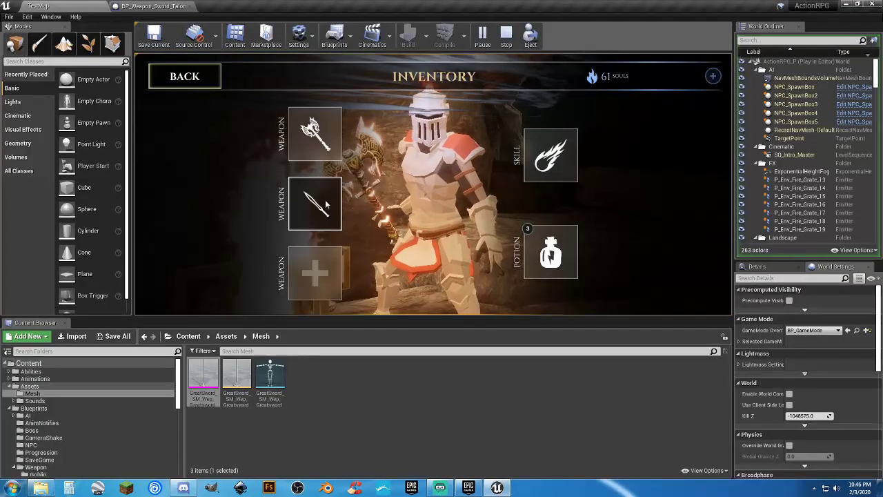
left_click(330, 201)
left_click(395, 262)
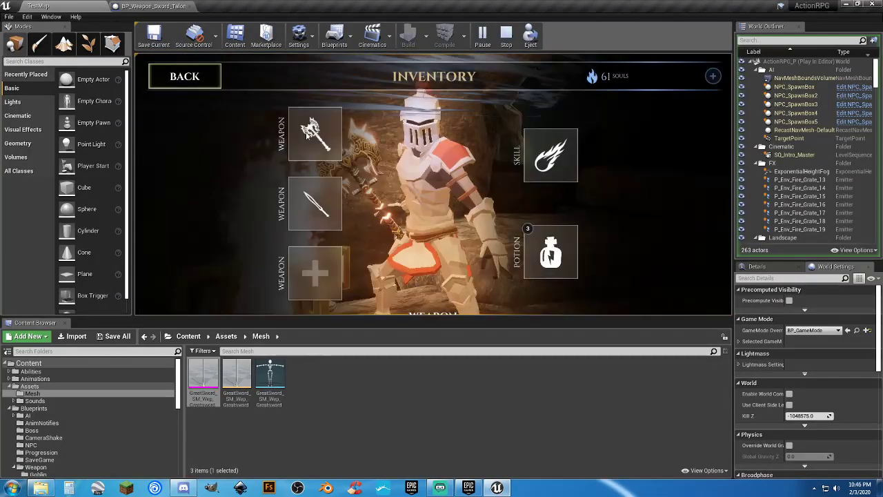
left_click(310, 134)
left_click(399, 256)
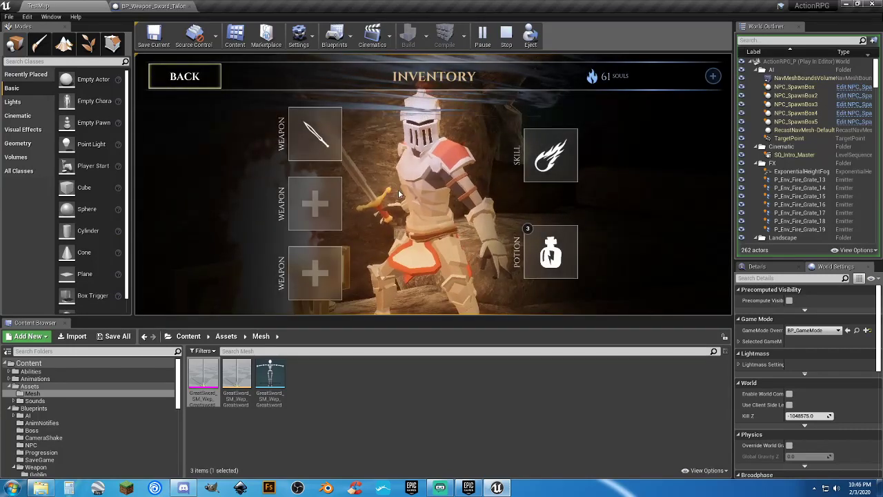
left_click(206, 80)
Step: Fight the goblins with the equipped sword until the match is over and end the play session
key("w")
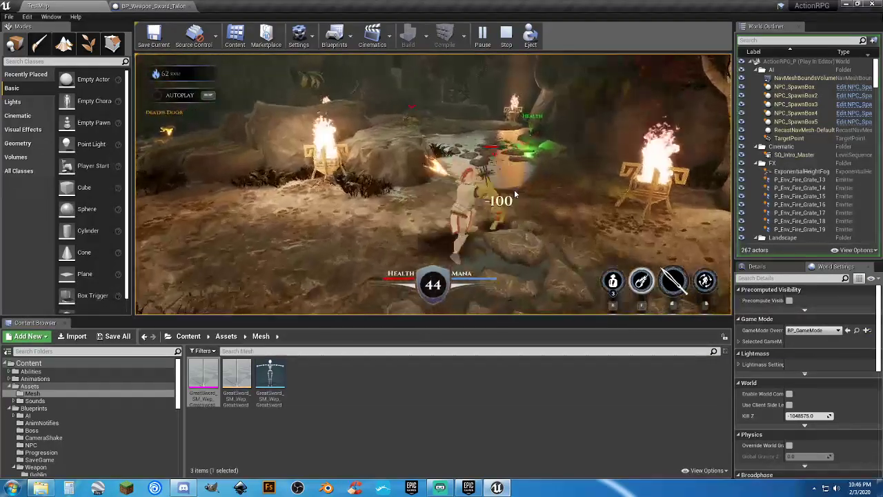
left_click(513, 189)
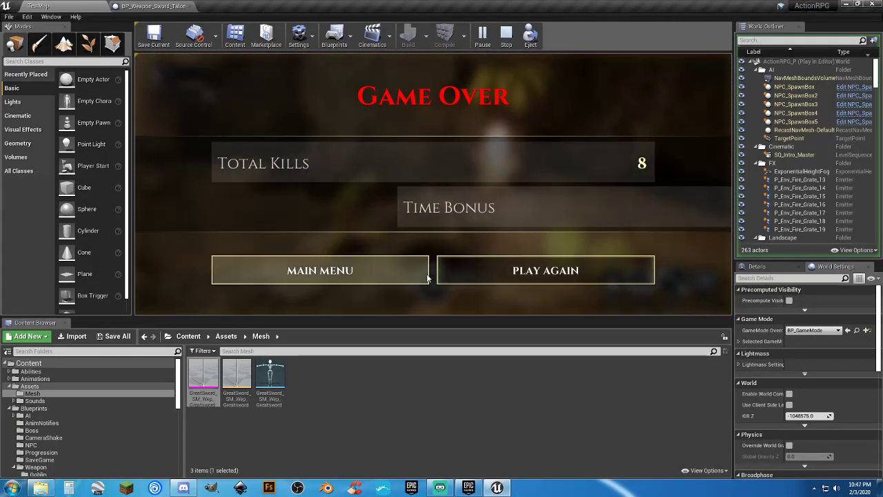
left_click(383, 262)
key("Escape")
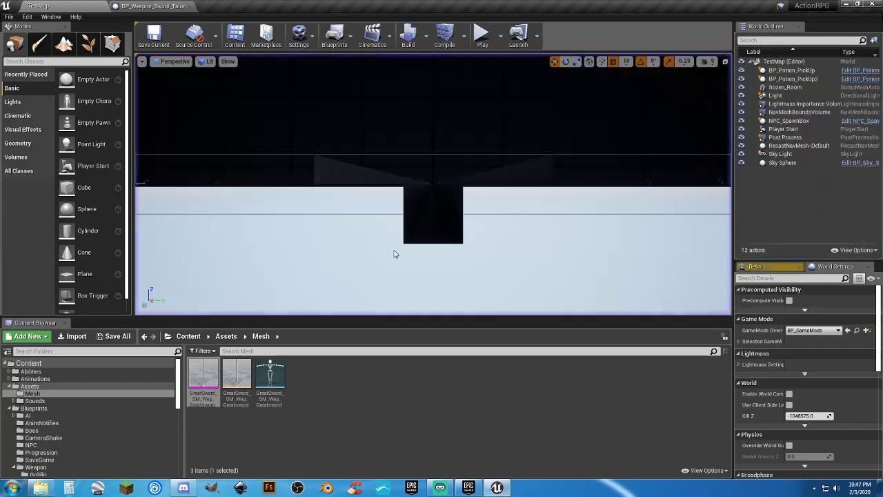
Step: Show the contents of the PolygonDungeons Meshes Weapons folder in the project's assets
mouse_move(215, 66)
right_mouse_down()
mouse_move(216, 55)
mouse_move(216, 76)
mouse_move(216, 60)
mouse_move(193, 63)
right_mouse_up()
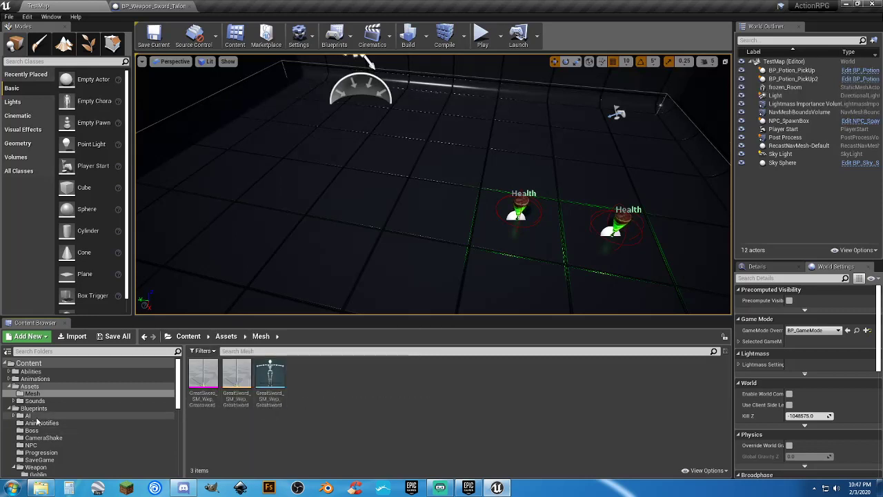
scroll(44, 422, "down", 3)
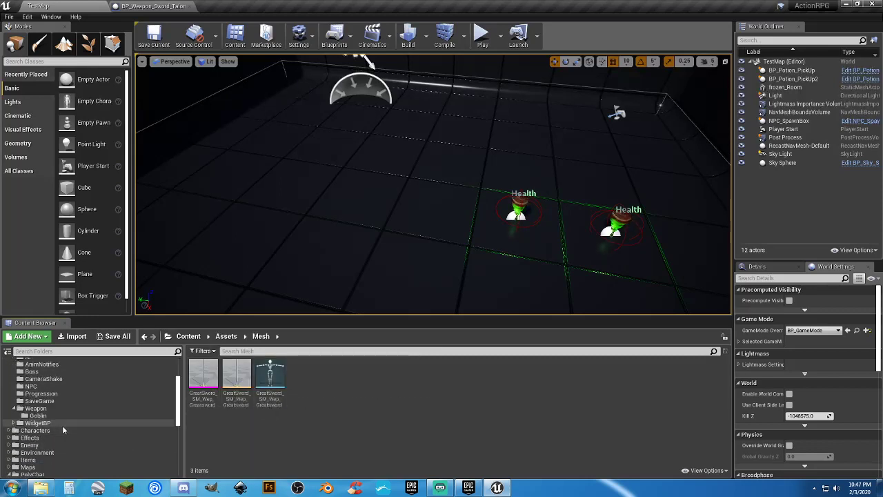
scroll(62, 424, "down", 5)
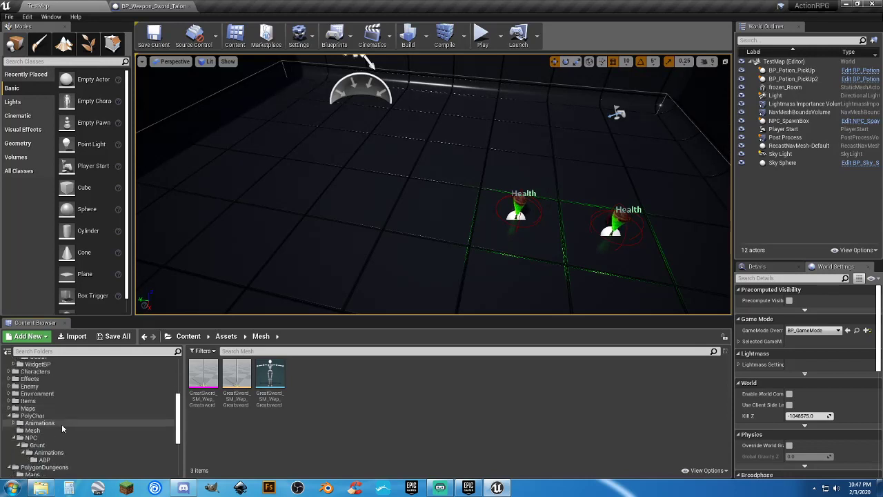
scroll(62, 430, "down", 3)
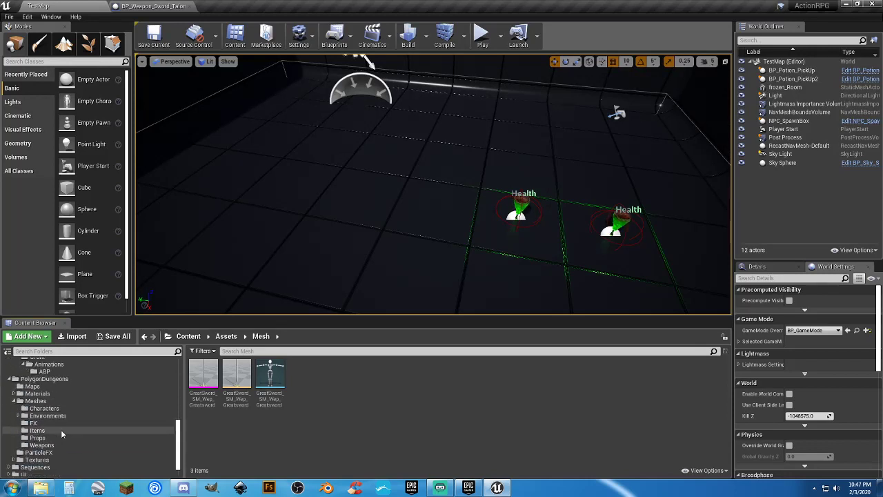
left_click(43, 445)
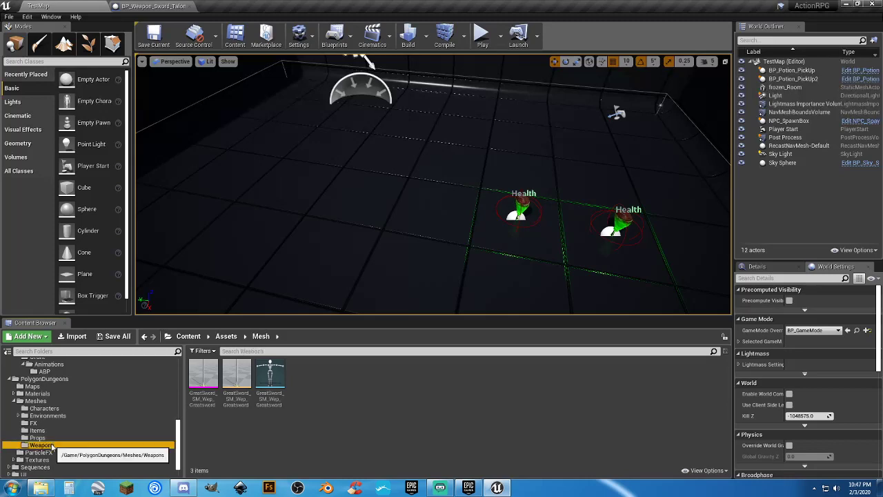
Step: Browse the weapon meshes and open SM_Wep_Ornate_Sword_01 for viewing
scroll(441, 396, "down", 5)
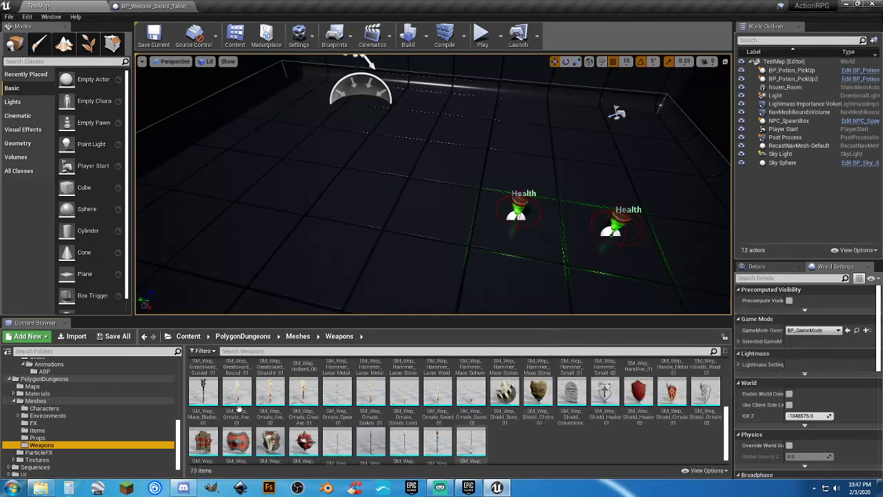
scroll(552, 421, "up", 3)
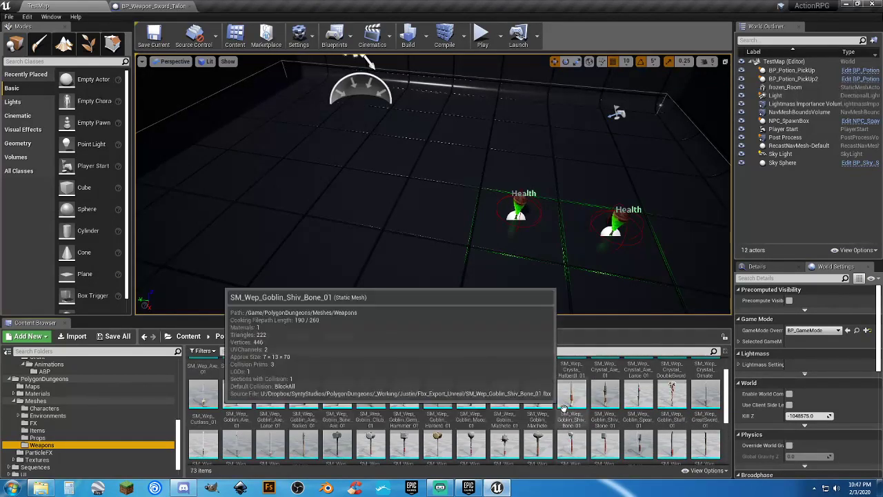
scroll(564, 406, "down", 3)
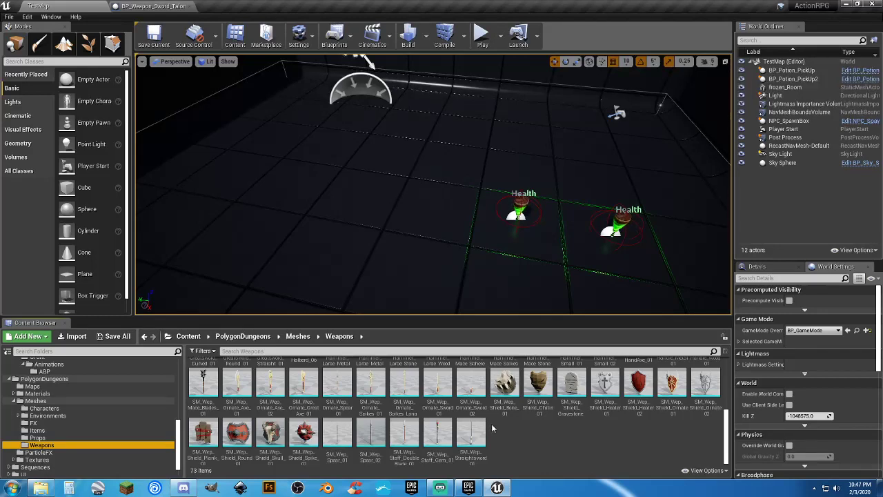
double_click(437, 383)
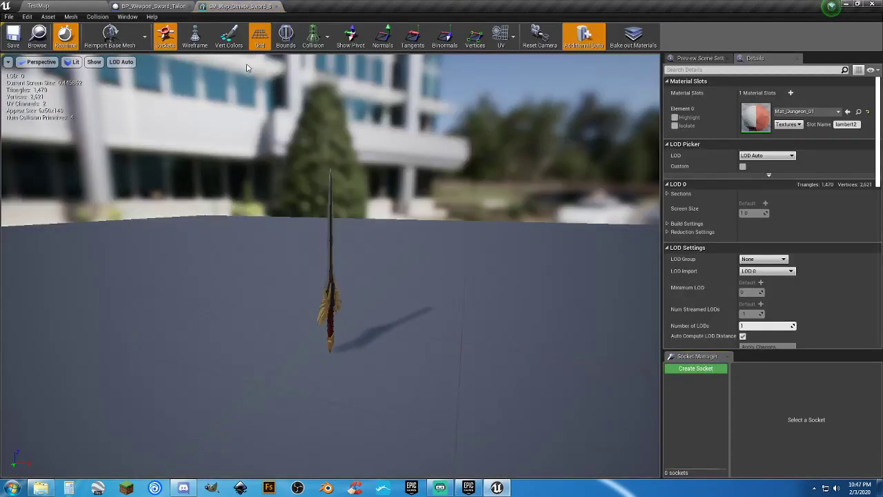
Step: Close the BP_Weapon_Sword_Talon blueprint, open the second ornate sword mesh from the Weapons folder and return to TestMap
left_click(163, 7)
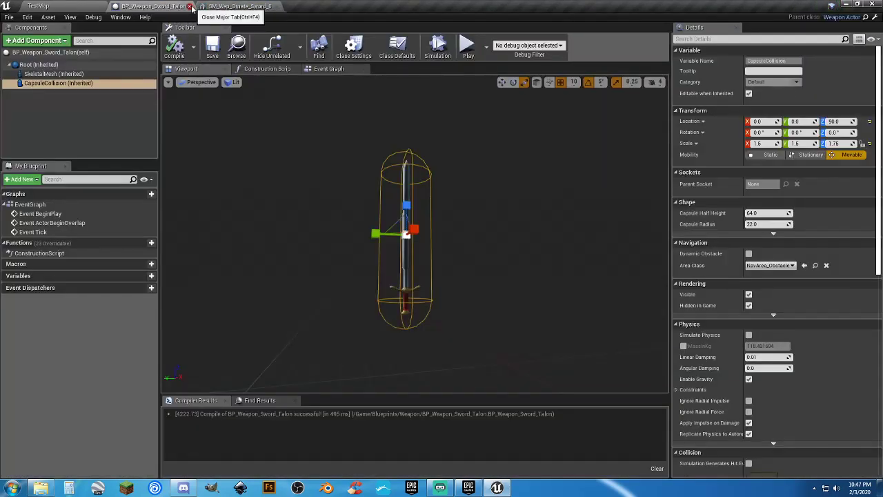
left_click(78, 5)
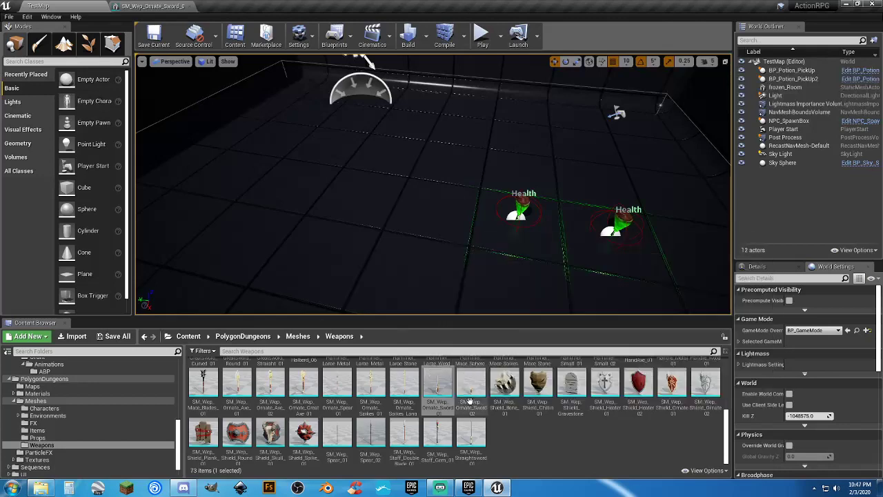
double_click(470, 383)
left_click(42, 6)
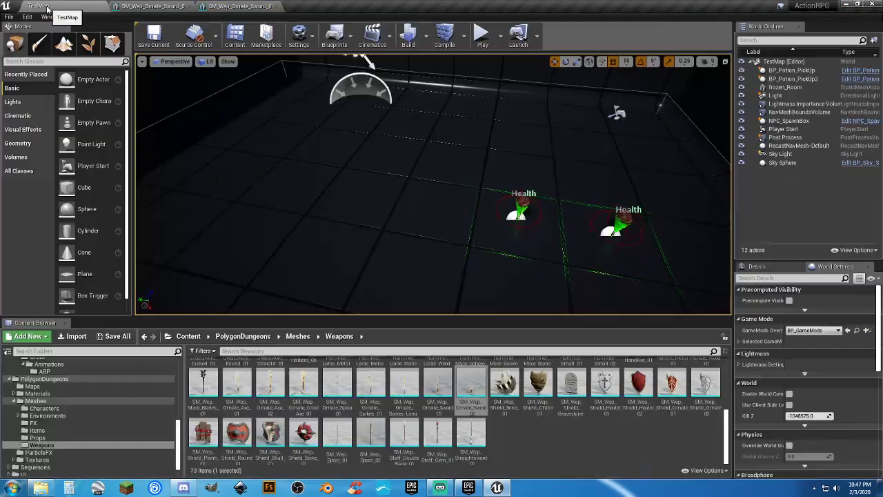
double_click(414, 395)
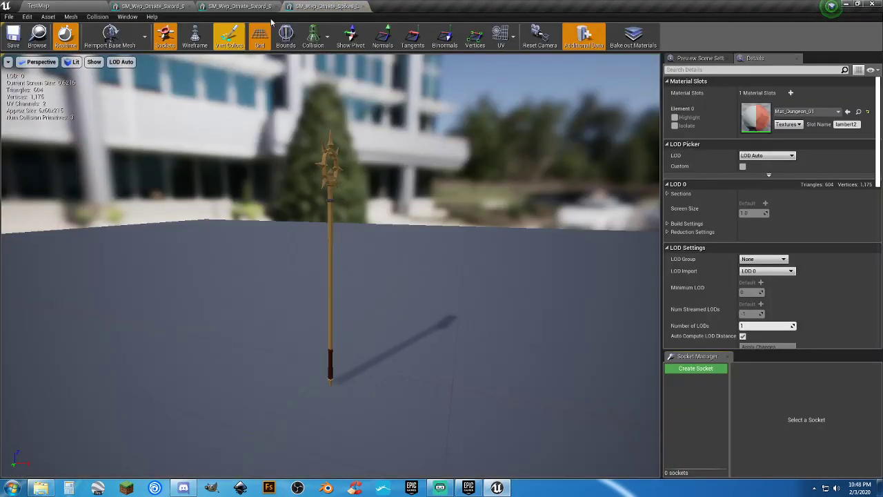
left_click(356, 7)
left_click(67, 11)
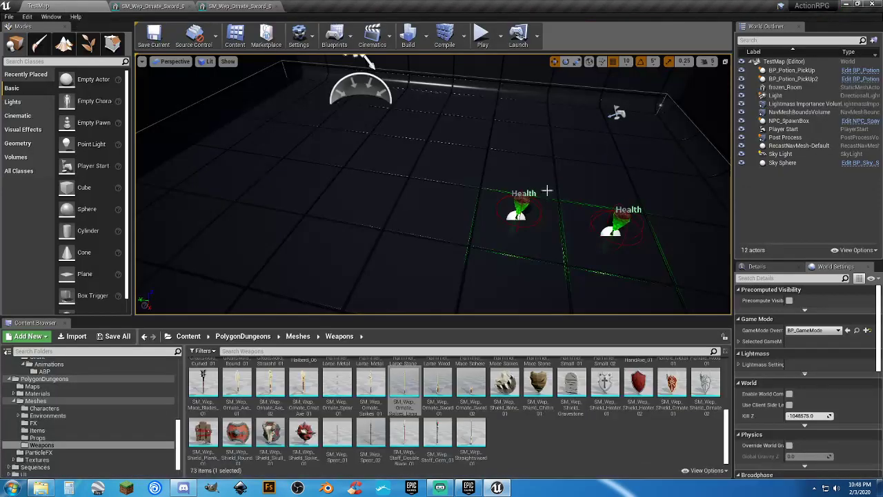
Step: Open the crystal ornate straightsword mesh and SM_Wep_Crystal_DoubleSword_01 from the Weapons folder for viewing
scroll(638, 414, "up", 1)
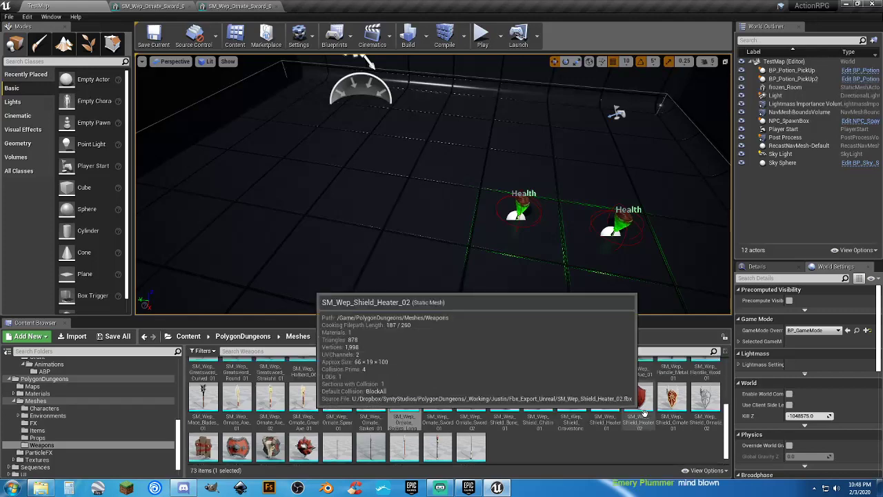
scroll(642, 412, "up", 1)
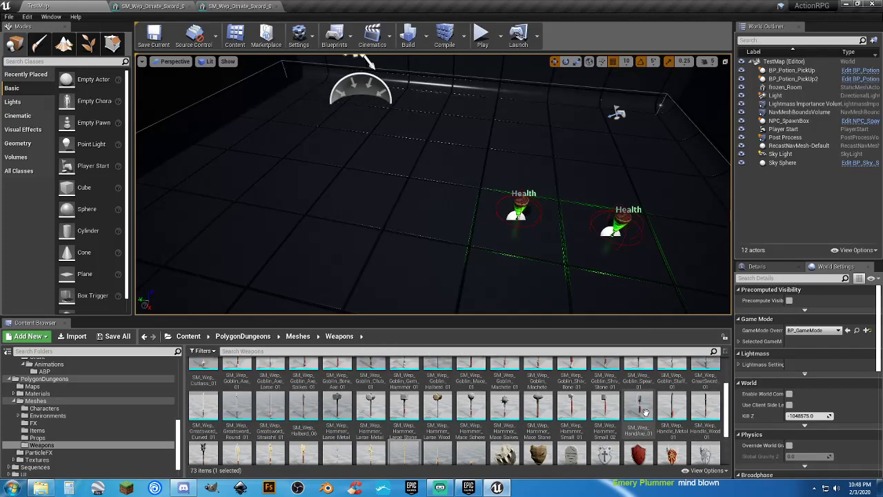
scroll(645, 412, "up", 1)
scroll(662, 404, "up", 1)
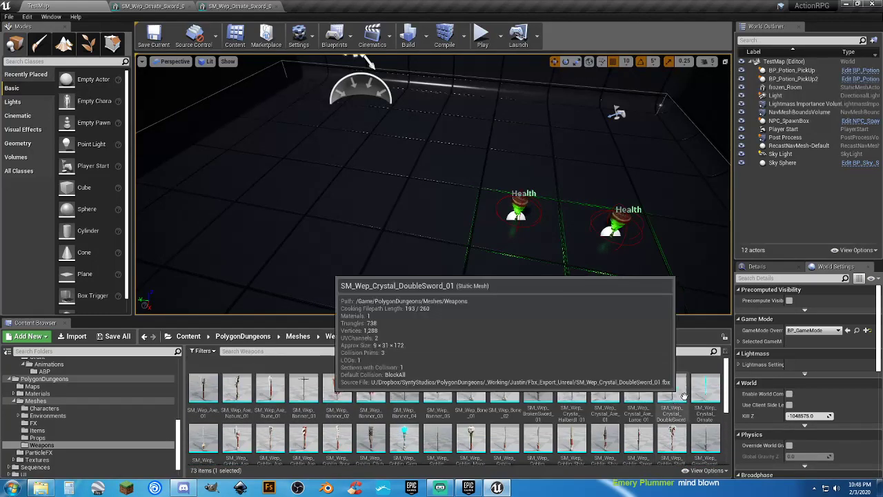
double_click(703, 390)
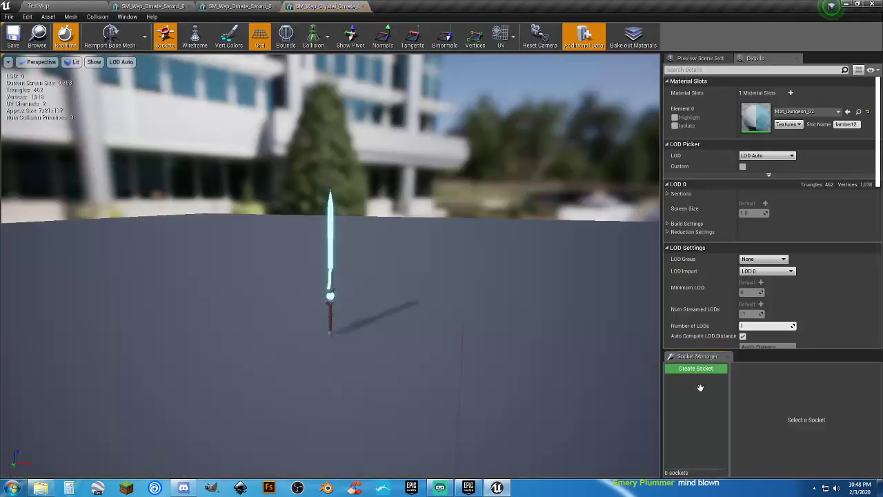
left_click(38, 6)
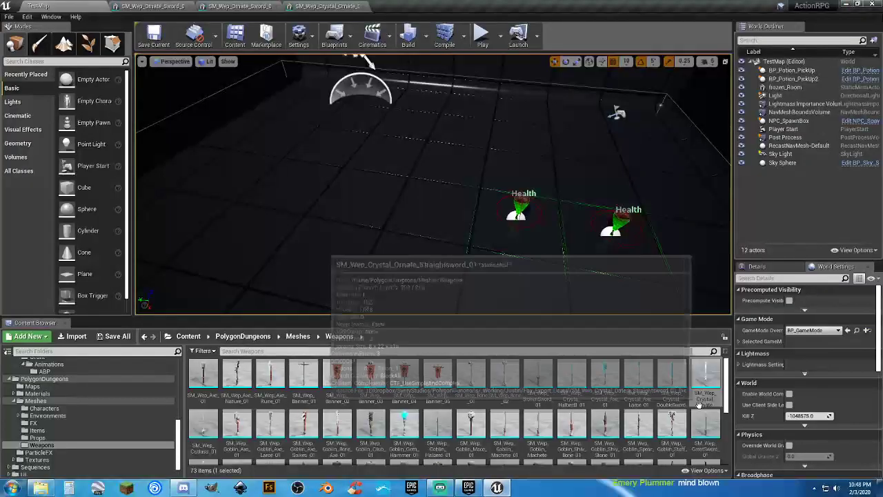
double_click(675, 386)
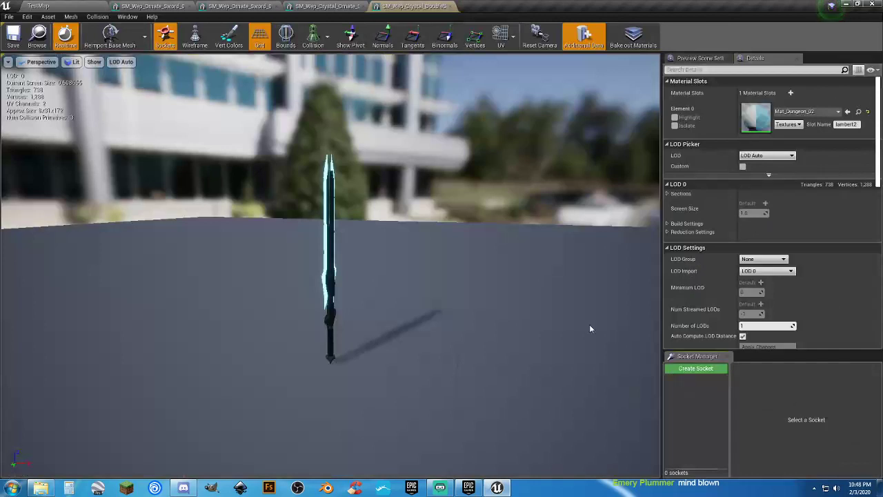
Step: Open the BP_Weapon_Sword_BlackKnight blueprint from the Blueprints Weapon folder and view its weapon model in 3D
left_click(117, 5)
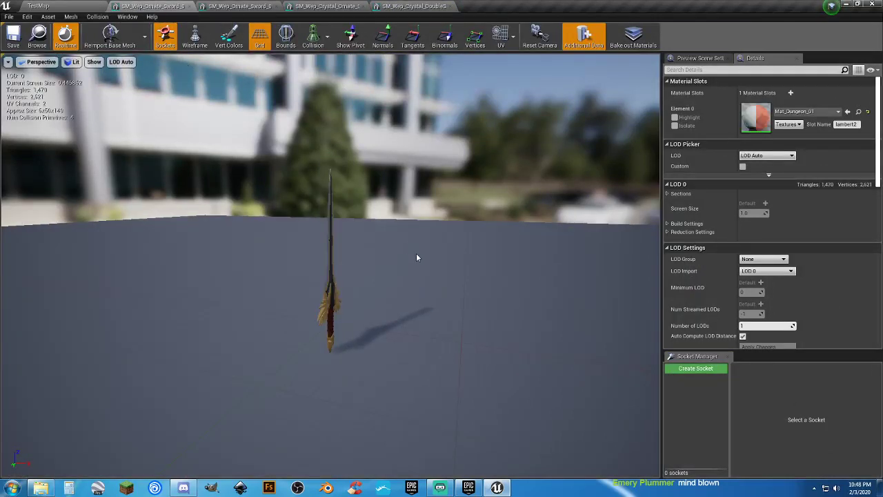
left_click(64, 7)
scroll(69, 404, "down", 3)
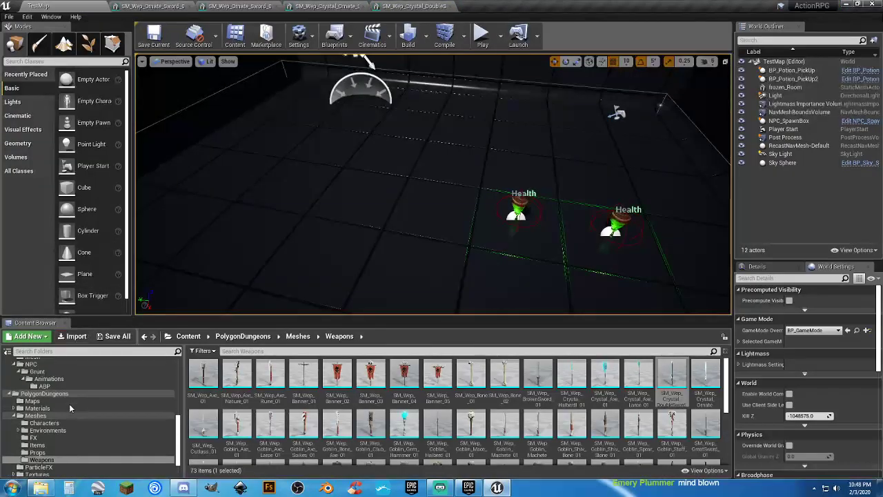
scroll(57, 391, "up", 3)
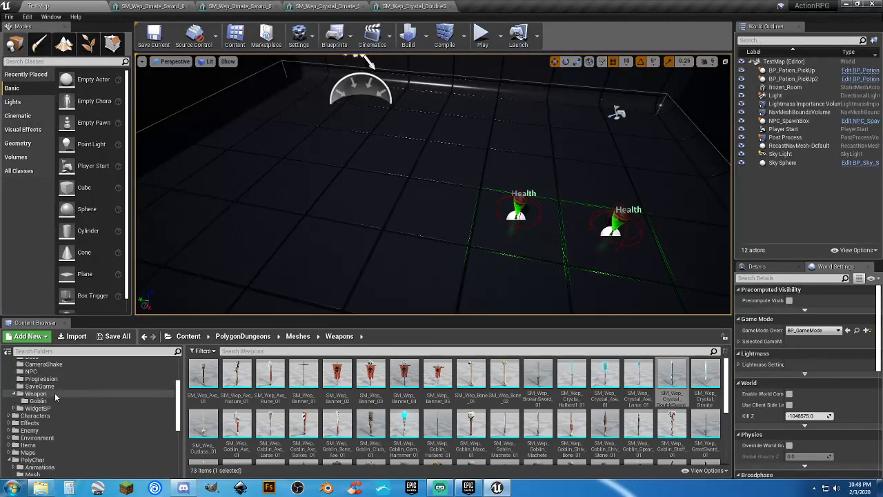
left_click(140, 393)
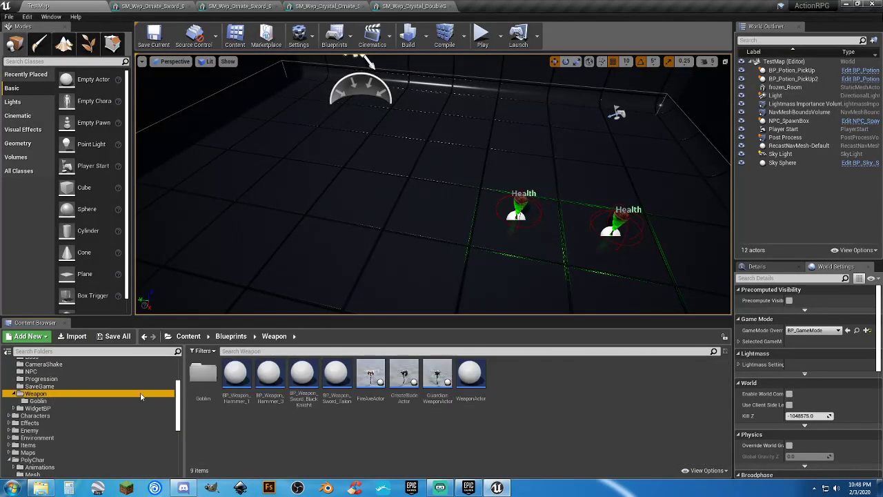
double_click(311, 404)
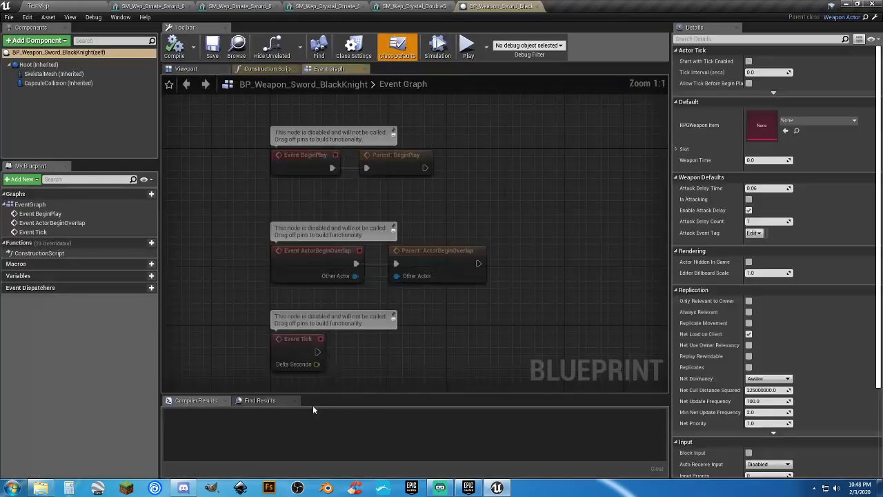
left_click(202, 69)
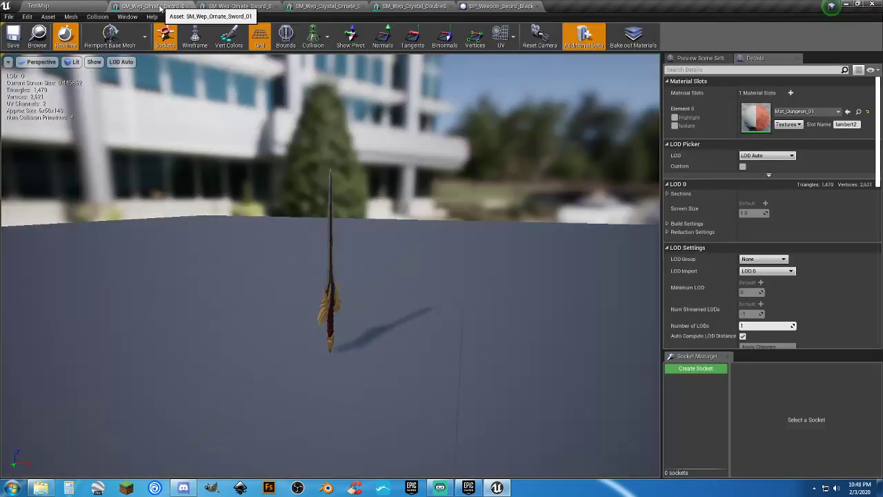
Step: Compare the two ornate swords, the crystal ornate sword, the crystal double sword and the BlackKnight weapon in their open 3D views
left_click(155, 6)
left_click_drag(363, 233, 355, 216)
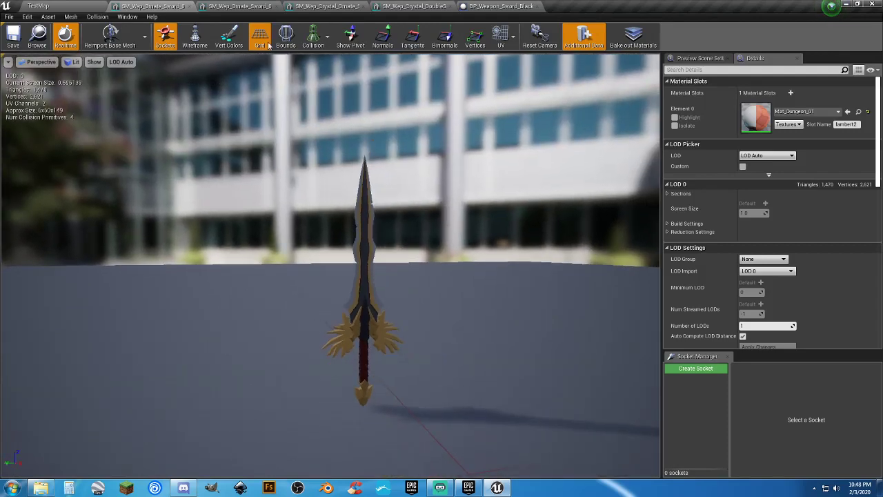
left_click(239, 5)
left_click_drag(392, 243, 384, 223)
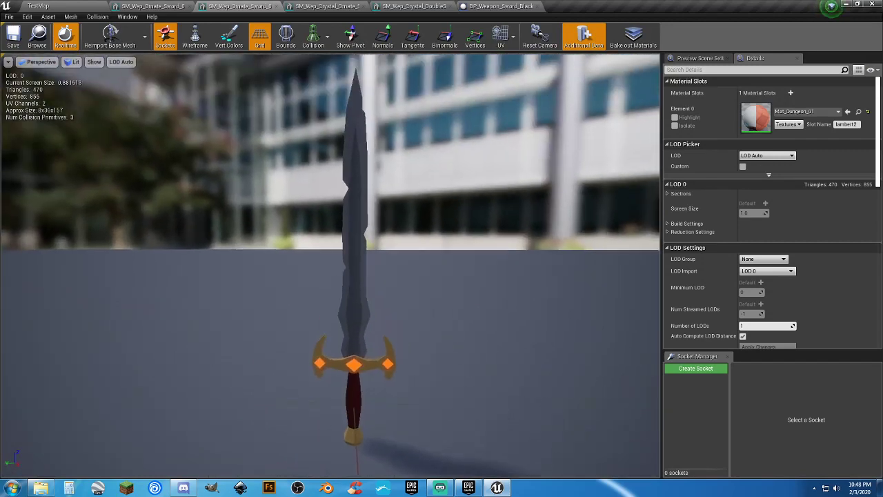
left_click(334, 7)
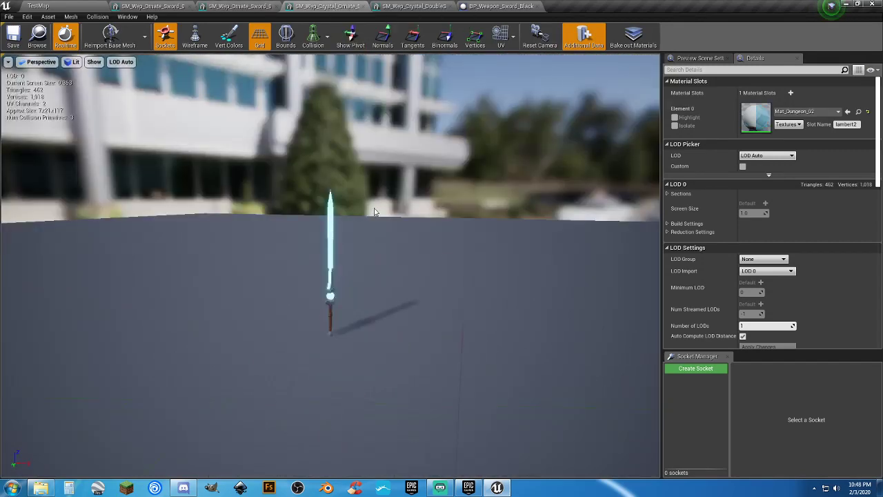
left_click_drag(331, 276, 331, 260)
left_click(415, 6)
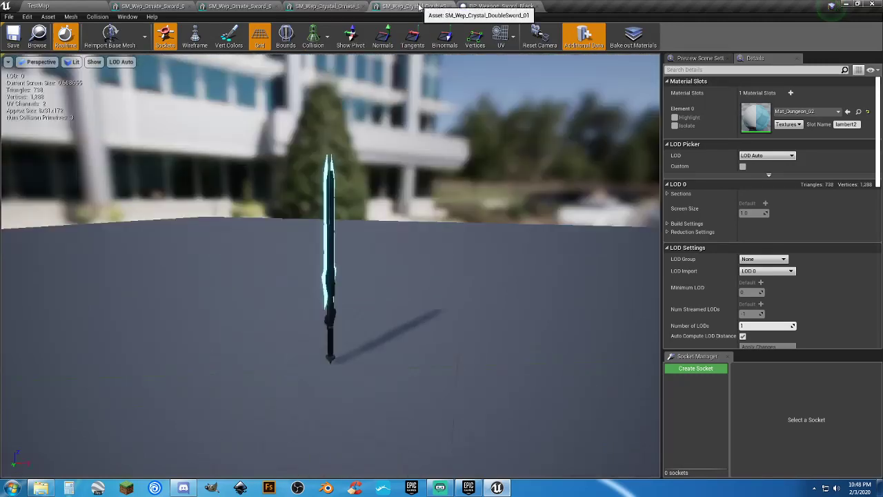
left_click_drag(418, 163, 395, 166)
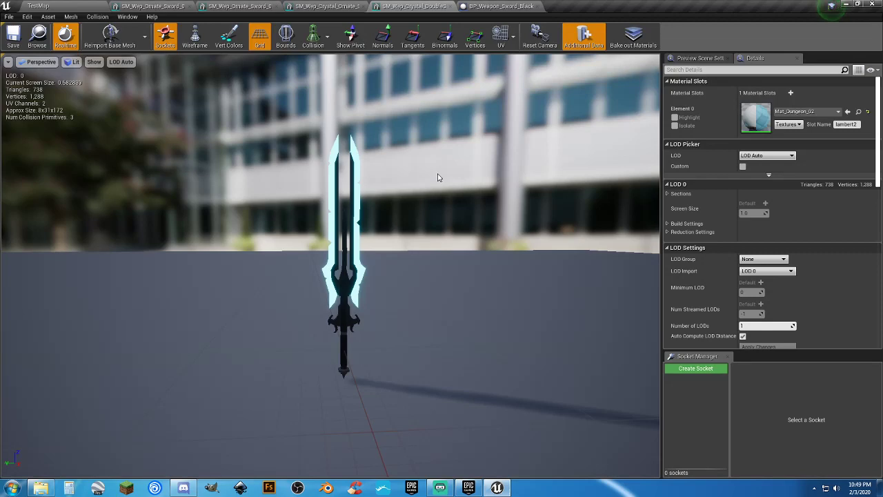
left_click(503, 6)
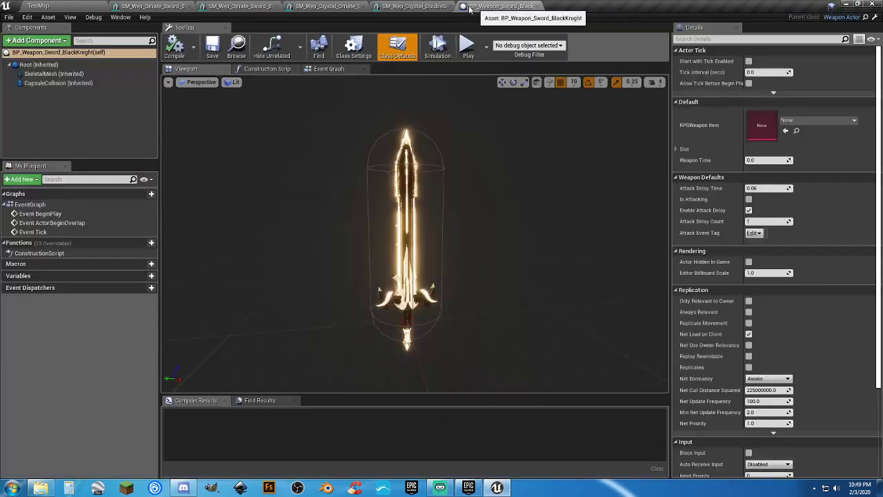
left_click(426, 7)
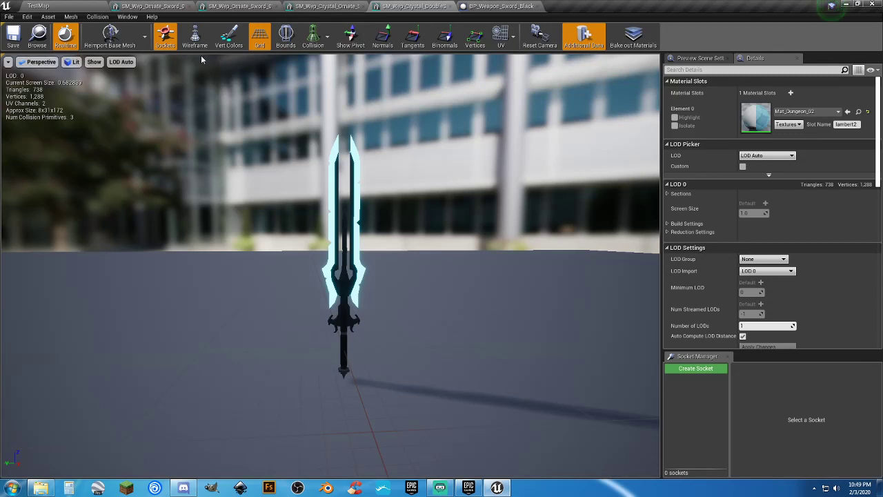
Step: Close all the open sword mesh editors and the BP_Weapon_Sword_BlackKnight blueprint, returning to TestMap
left_click(189, 6)
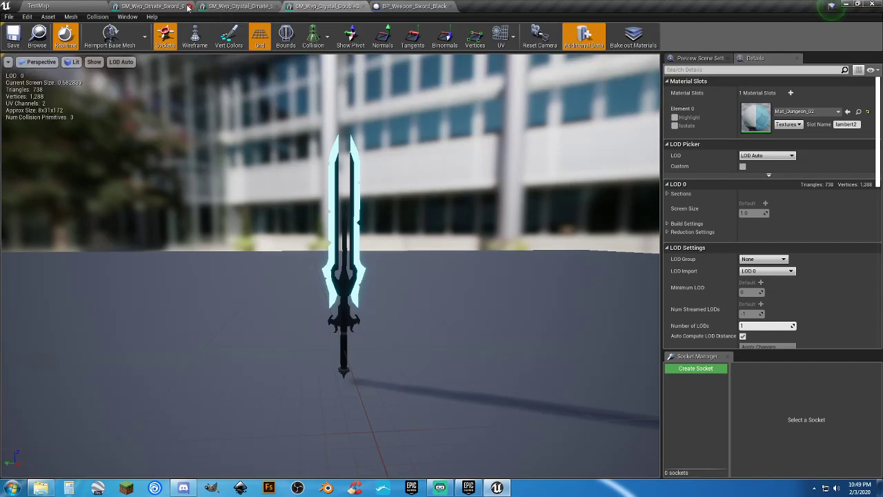
left_click(188, 6)
left_click(189, 7)
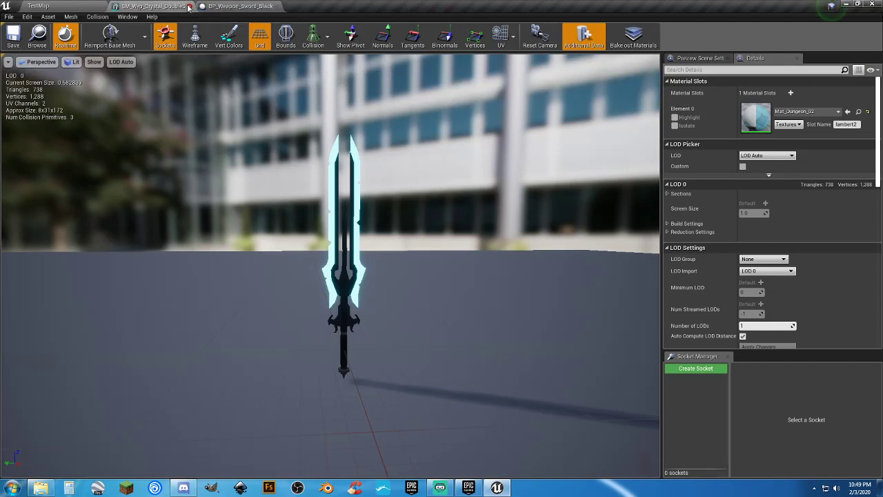
left_click(188, 6)
left_click(188, 6)
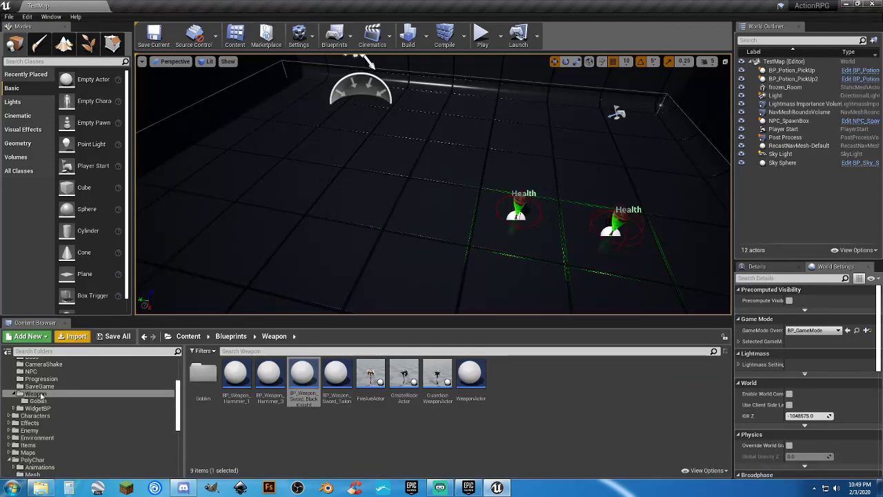
Step: Export SM_Wep_Crystal_DoubleSword_01 from the PolygonDungeons Weapons folder as Crystal_DoubleSword.FBX in F:/1 char exports/New folder, with FBX 2013 compatibility
scroll(52, 414, "down", 5)
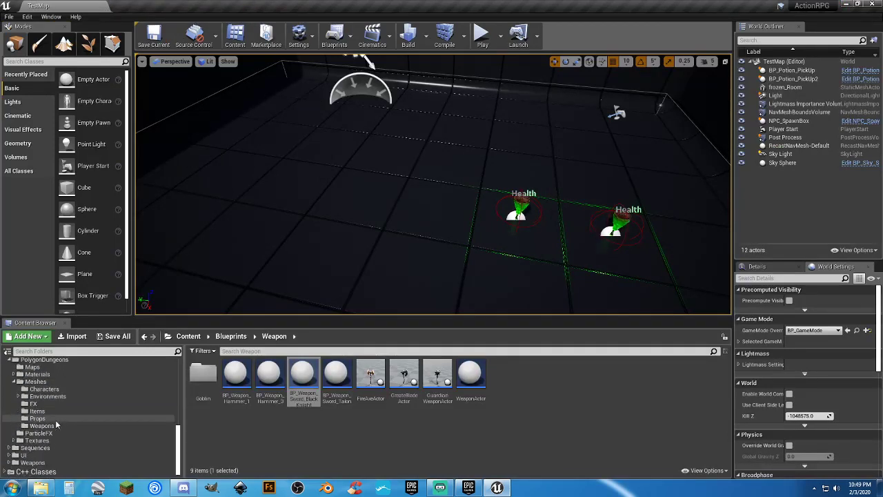
left_click(55, 424)
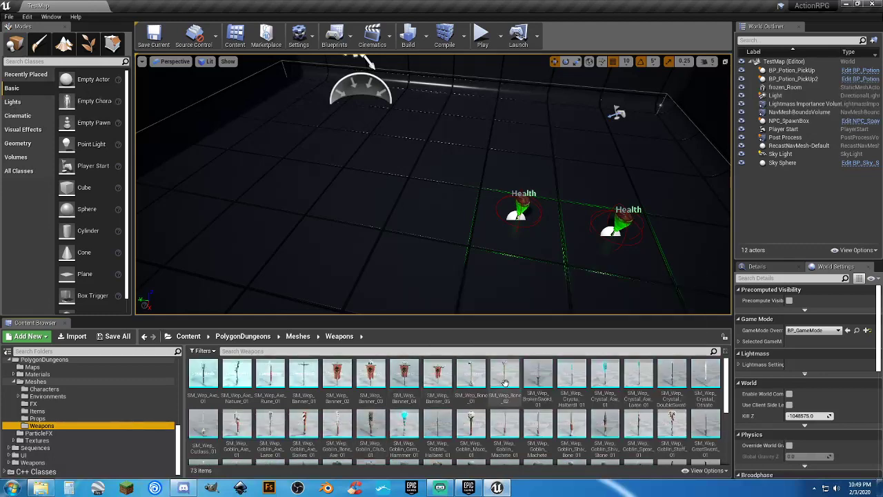
left_click(672, 376)
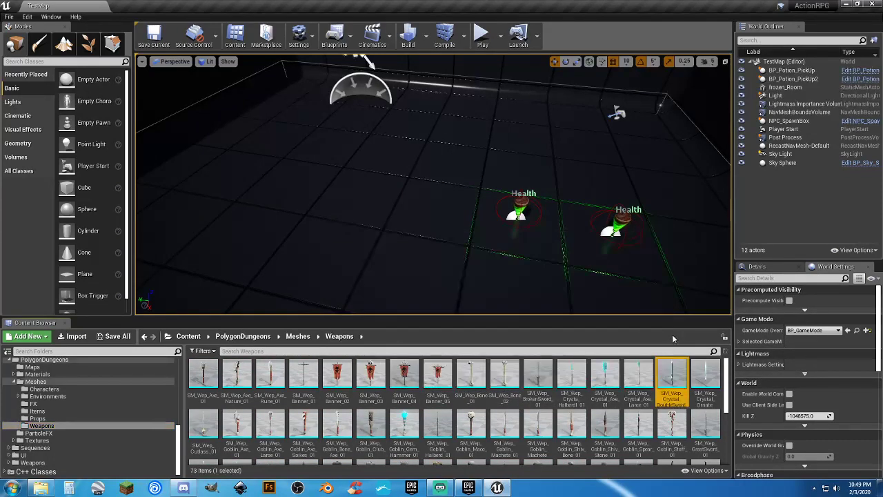
right_click(673, 373)
mouse_move(724, 238)
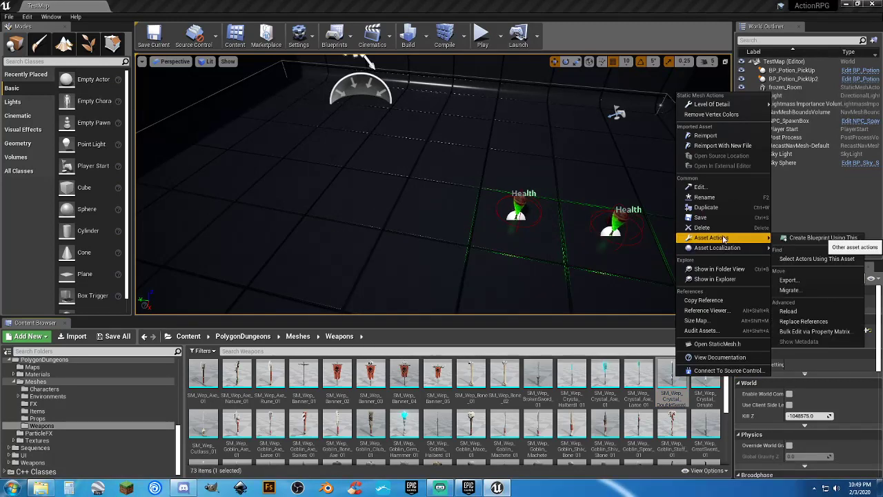
left_click(787, 281)
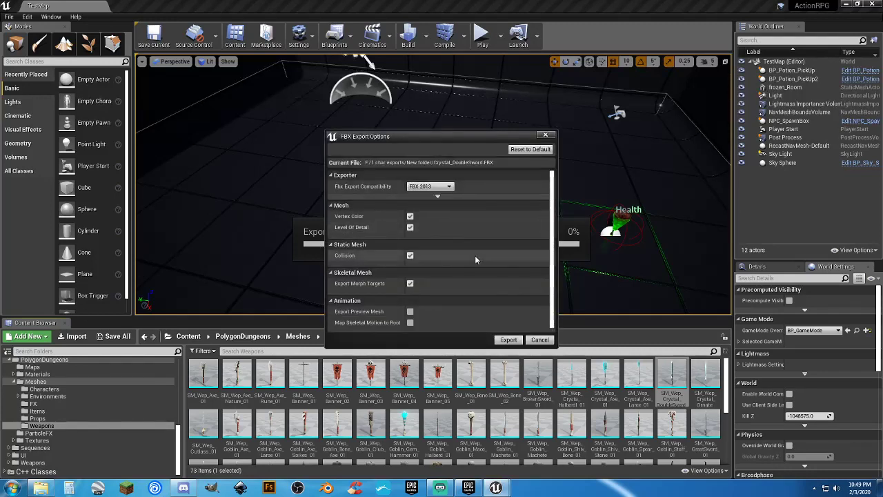
left_click(508, 340)
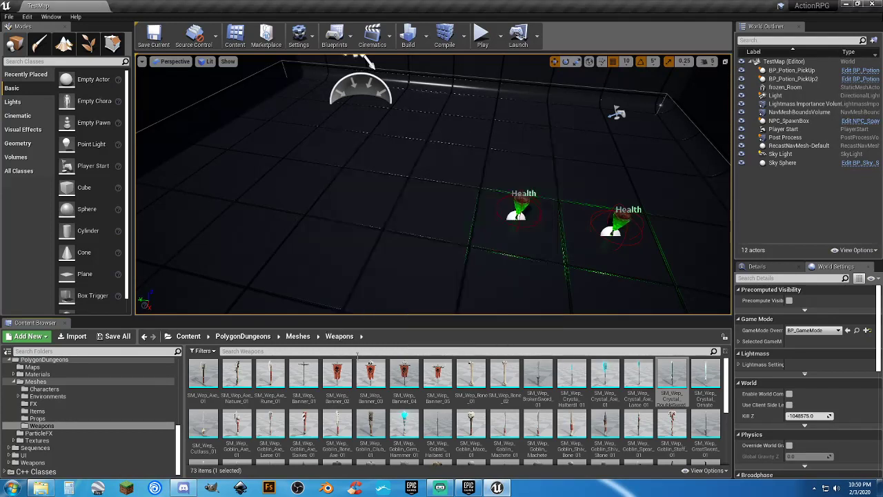
Step: Import the Crystal_DoubleSword FBX into the Assets Mesh folder as a skeletal mesh with the skeleton cleared to None, and close the message log
scroll(93, 412, "up", 5)
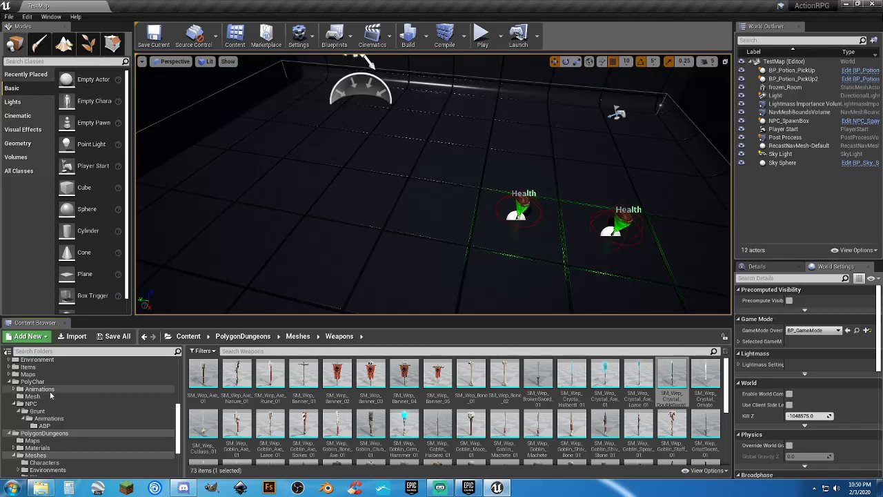
scroll(48, 400, "up", 3)
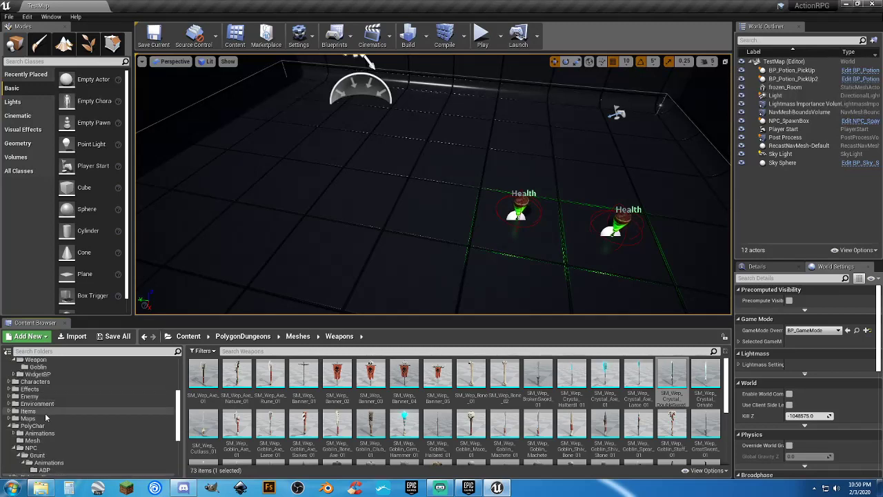
scroll(67, 382, "up", 2)
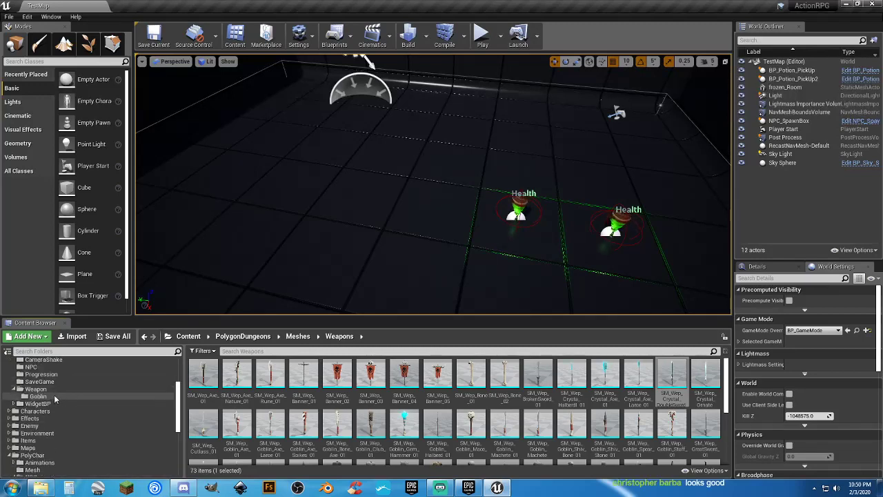
scroll(54, 389, "up", 5)
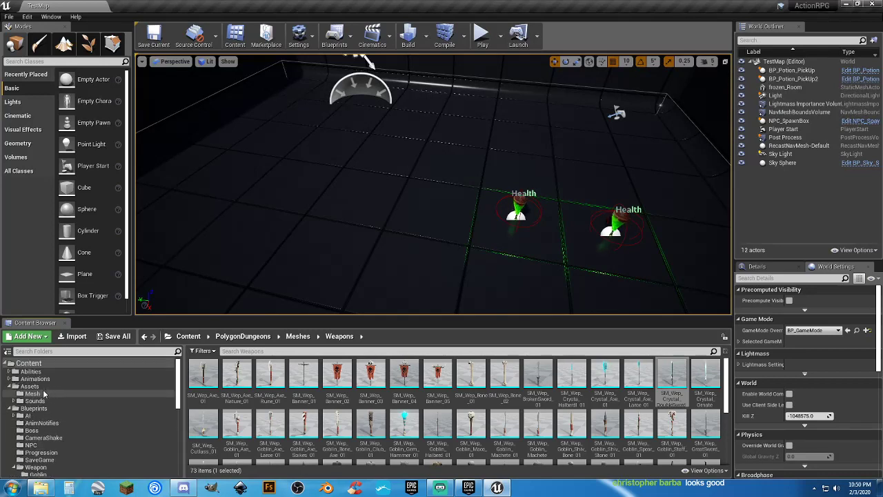
left_click(43, 391)
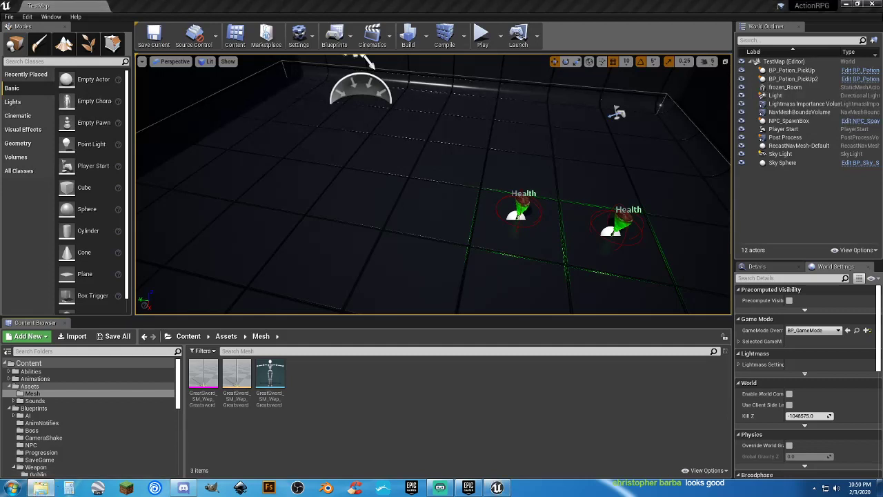
left_click_drag(389, 409, 390, 407)
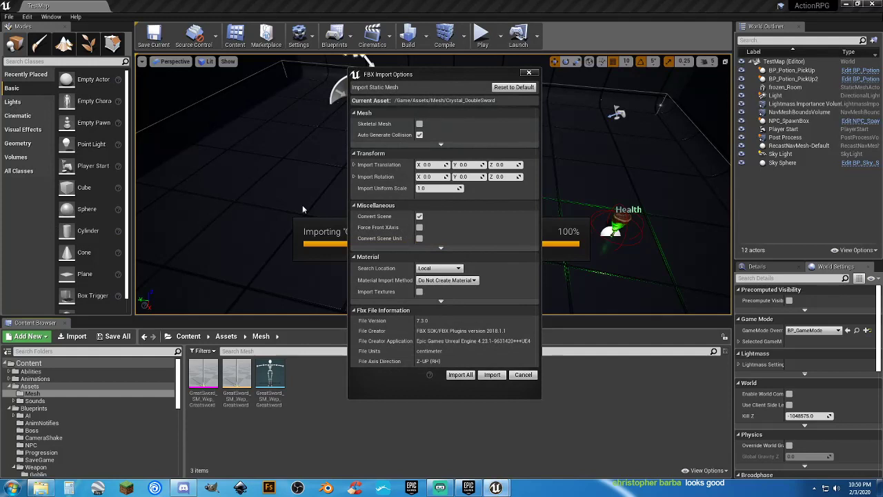
left_click(419, 123)
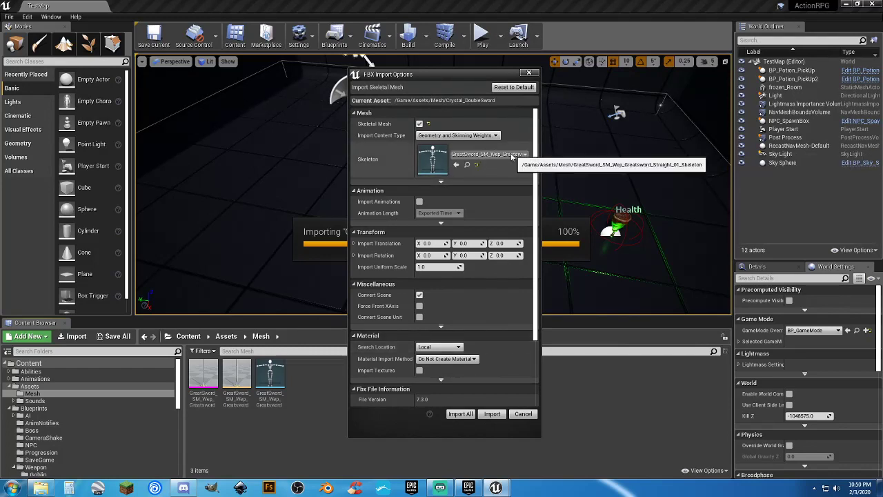
left_click(495, 156)
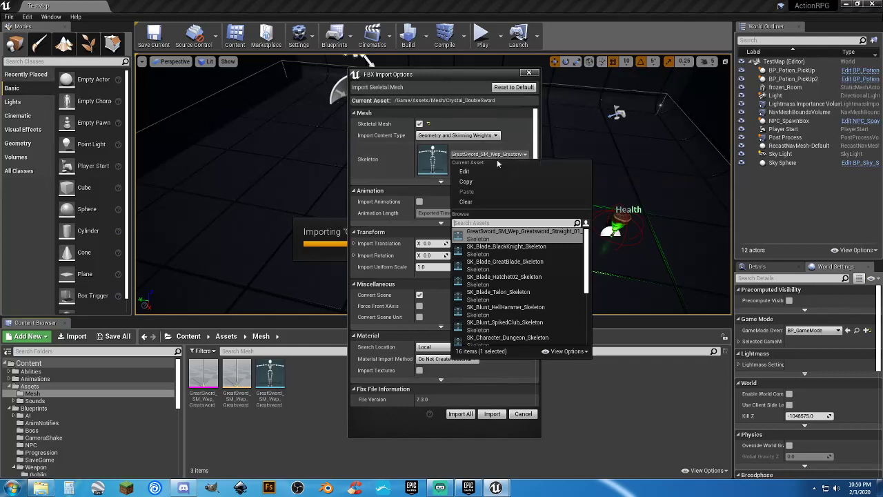
left_click(480, 202)
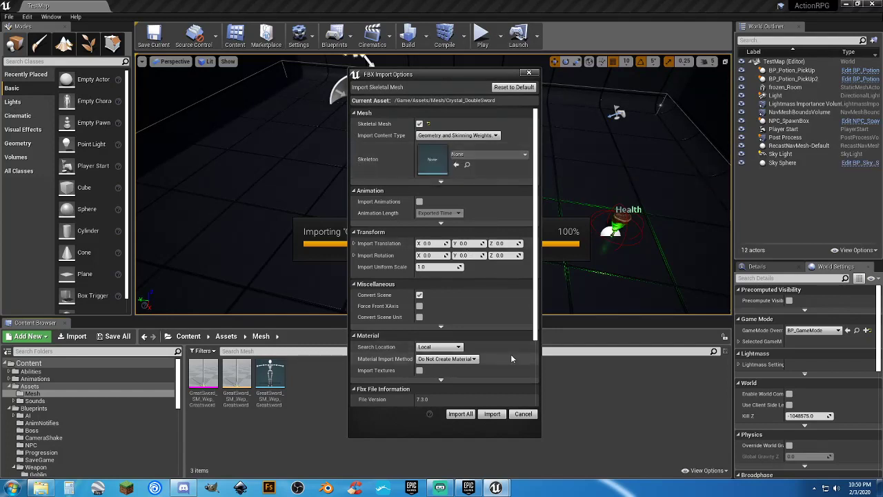
left_click(469, 415)
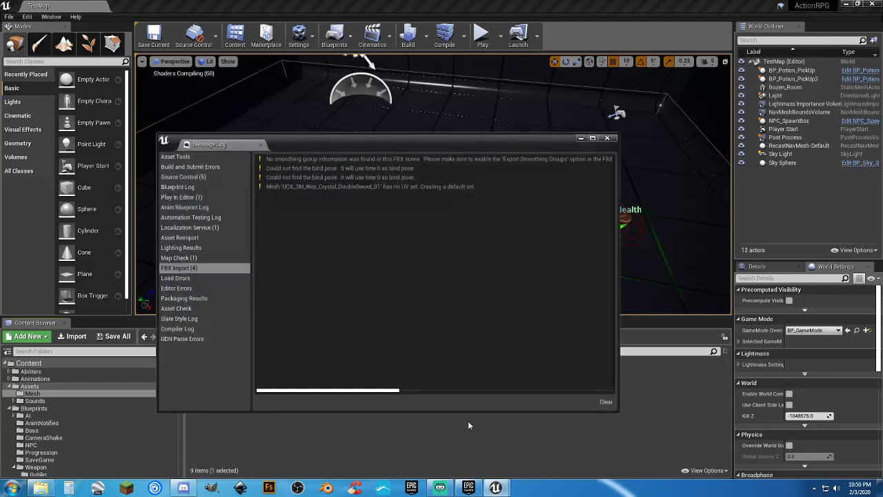
left_click(606, 138)
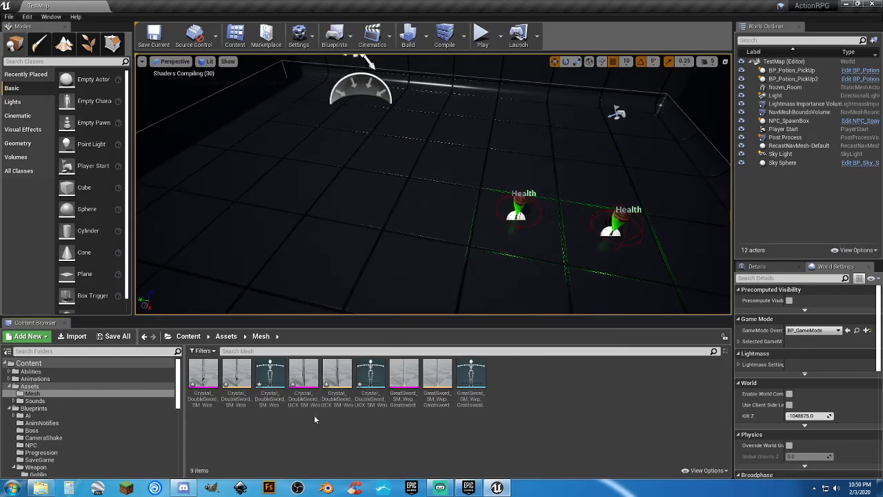
Step: Delete the three imported Crystal_DoubleSword UCX assets (mesh, physics asset and skeleton) from the Assets Mesh folder
left_click(304, 378)
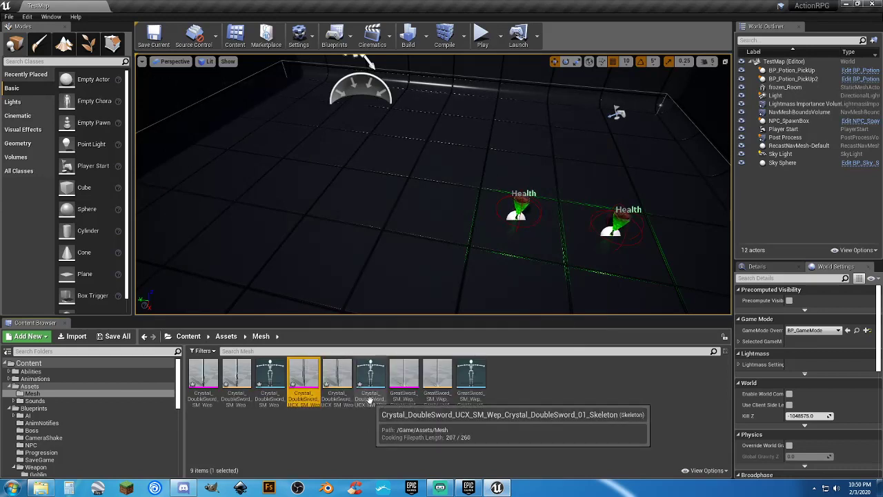
left_click(377, 403, "shift")
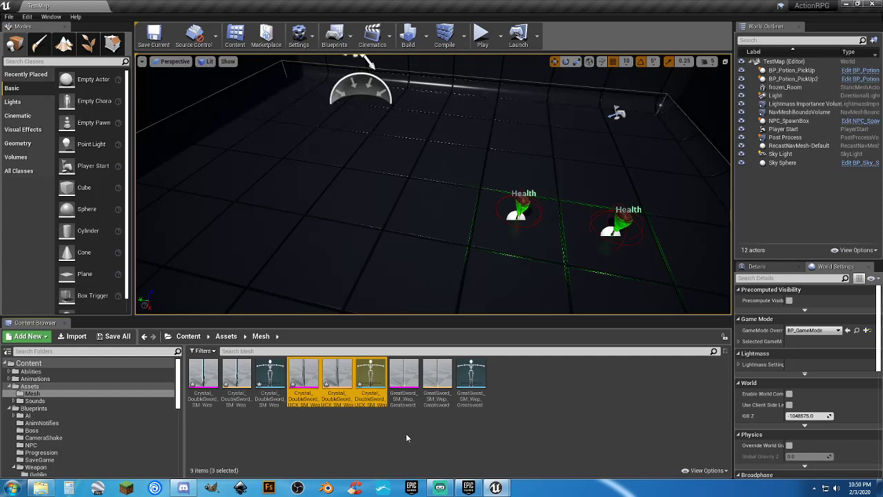
key("Delete")
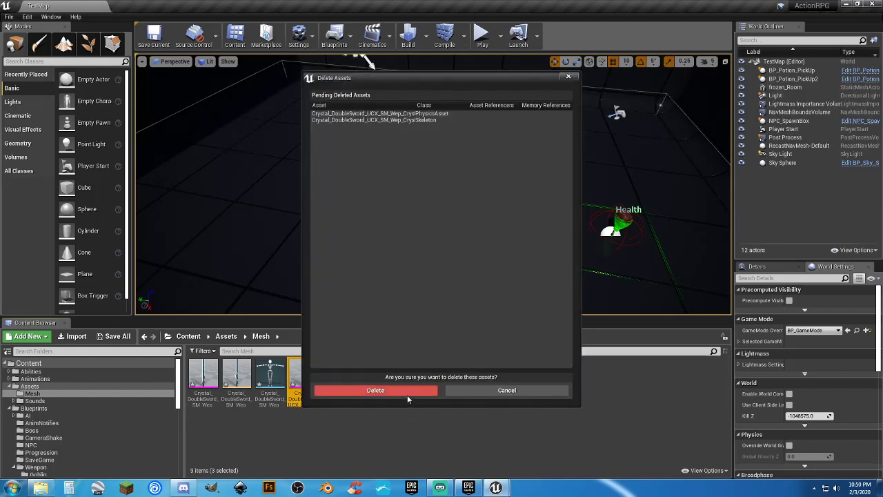
left_click(407, 392)
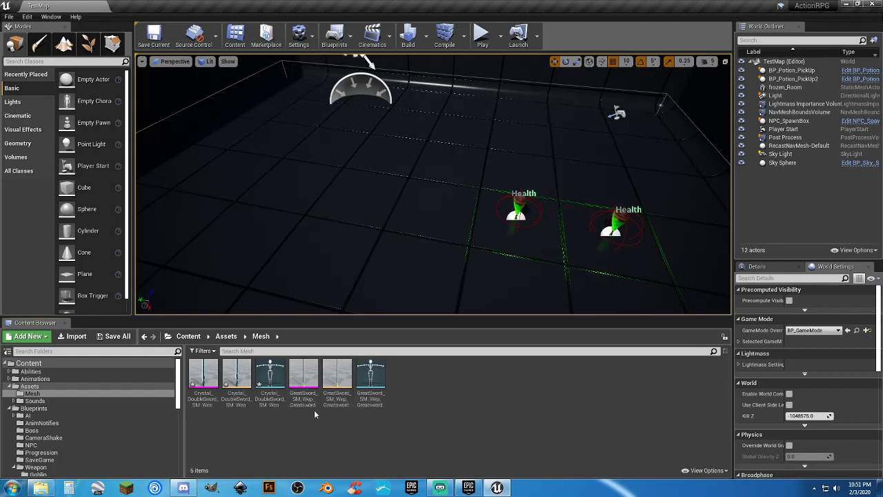
Step: Open the imported Crystal_DoubleSword skeletal mesh, inspect the model in its preview and close it again
left_click(311, 410)
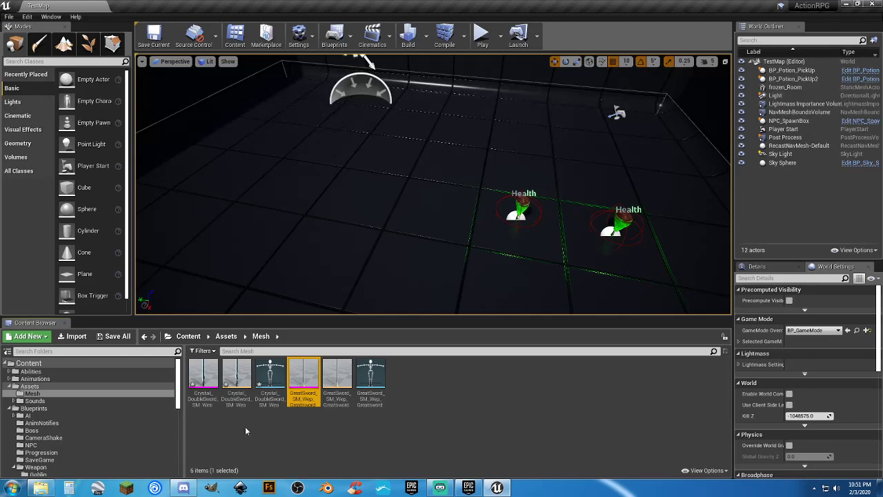
double_click(201, 404)
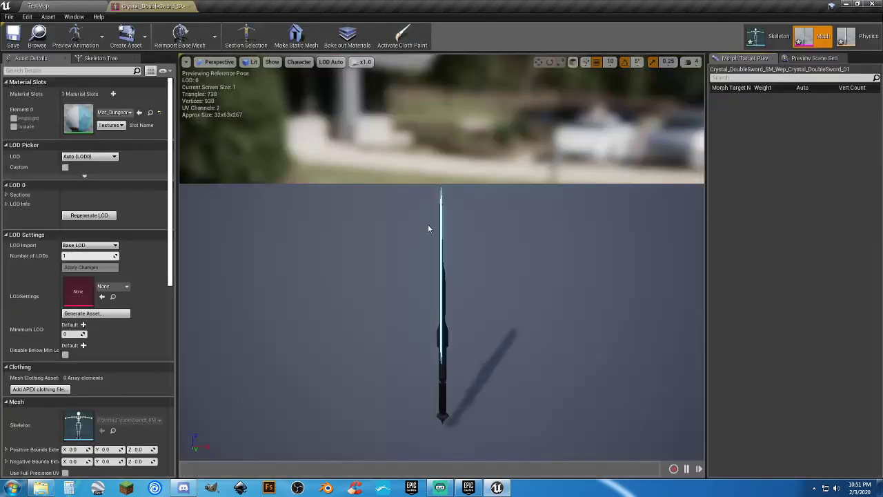
mouse_move(307, 60)
left_mouse_down()
mouse_move(263, 63)
mouse_move(307, 59)
left_mouse_up()
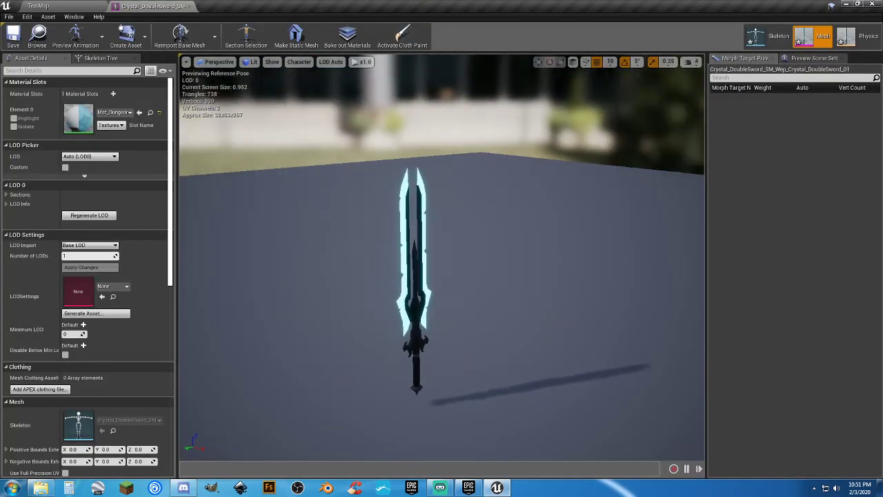
left_click(194, 6)
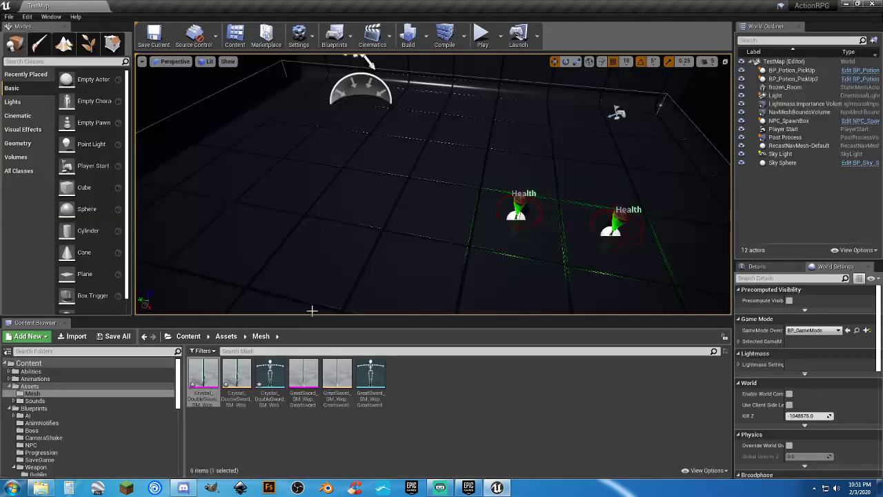
Step: Save all the modified assets and open the SK_Polygon skeleton from the PolyChar Mesh folder
left_click(117, 336)
left_click(524, 328)
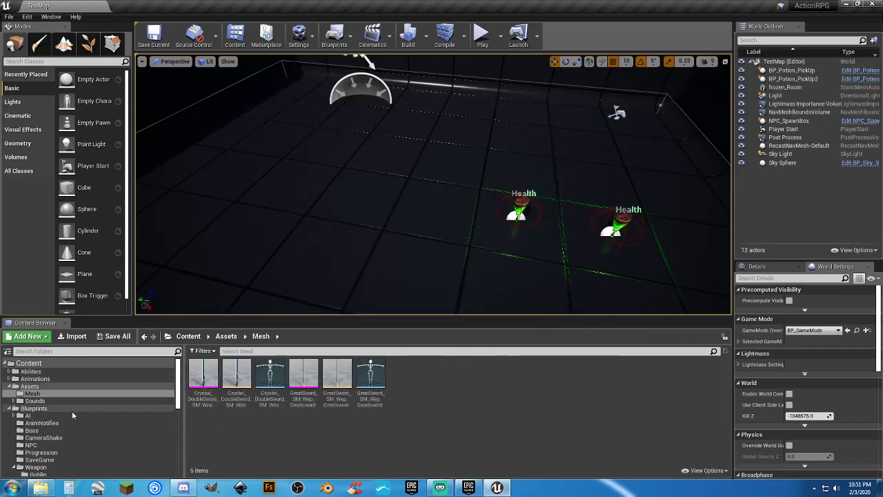
scroll(72, 411, "down", 3)
scroll(56, 427, "down", 2)
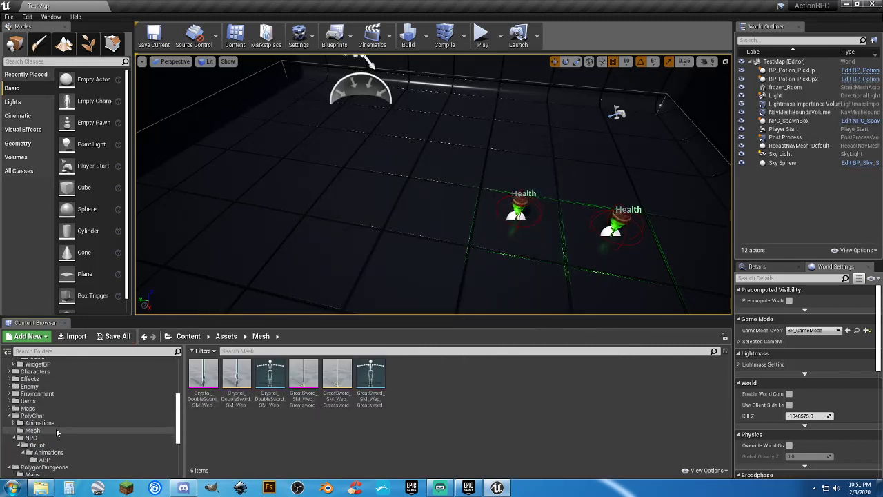
left_click(15, 437)
left_click(42, 438)
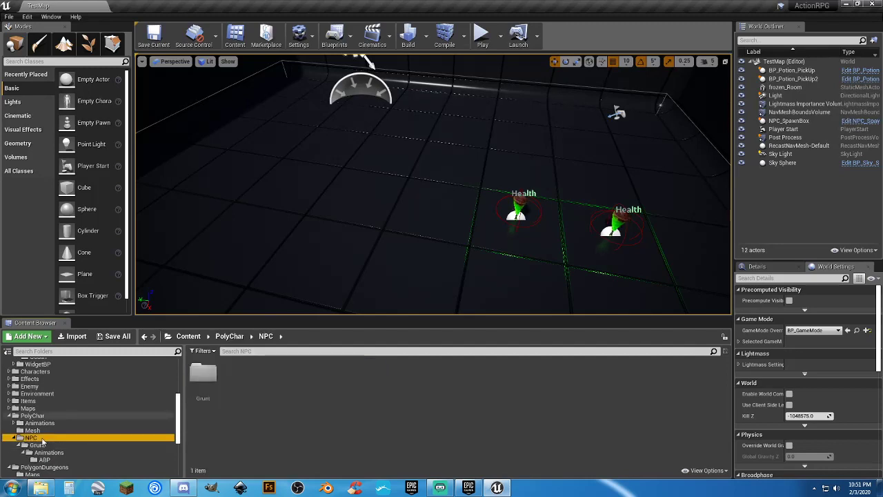
left_click(33, 430)
left_click(204, 390)
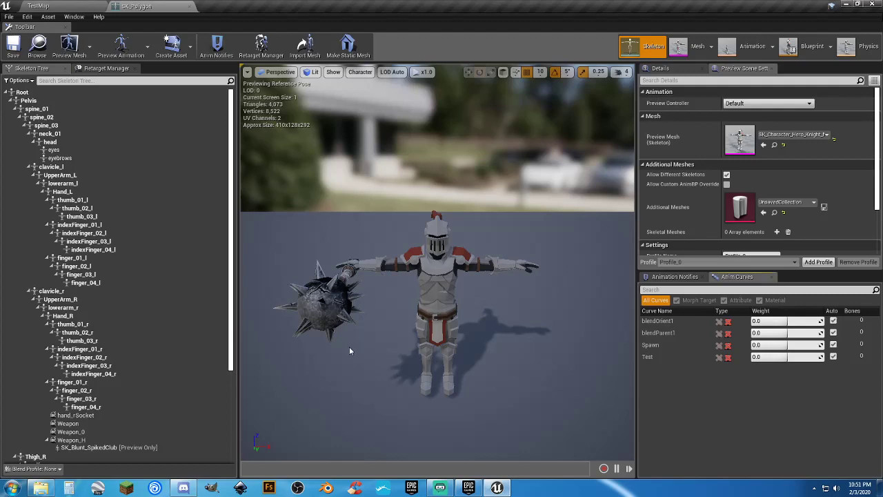
Step: Remove the SK_Blunt_SpikedClub preview asset from the Weapon_H socket of the knight's skeleton
left_click_drag(349, 351, 273, 351)
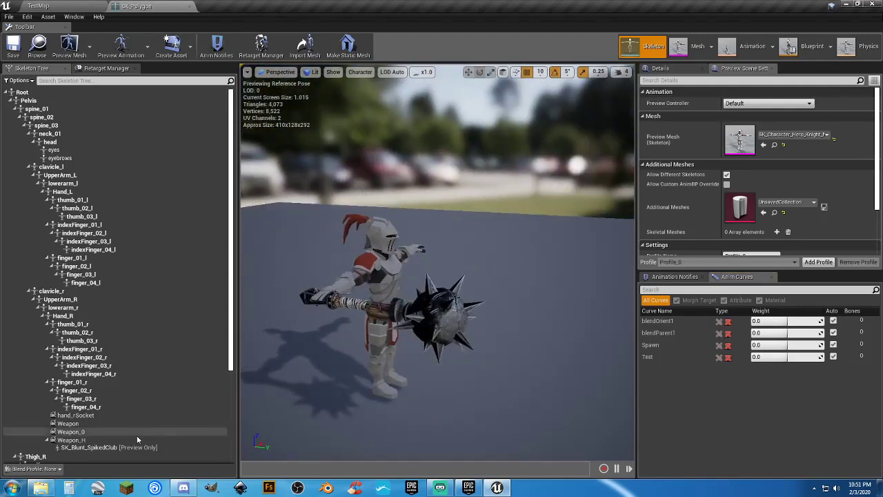
left_click(95, 448)
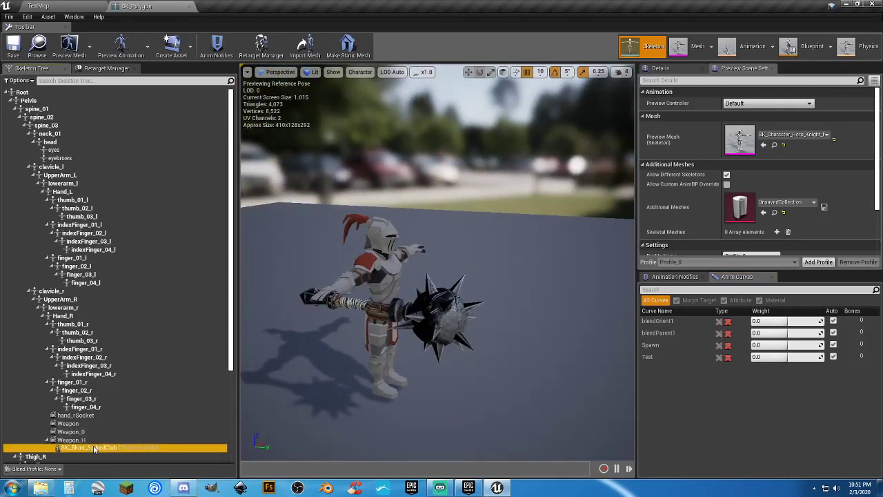
key("Delete")
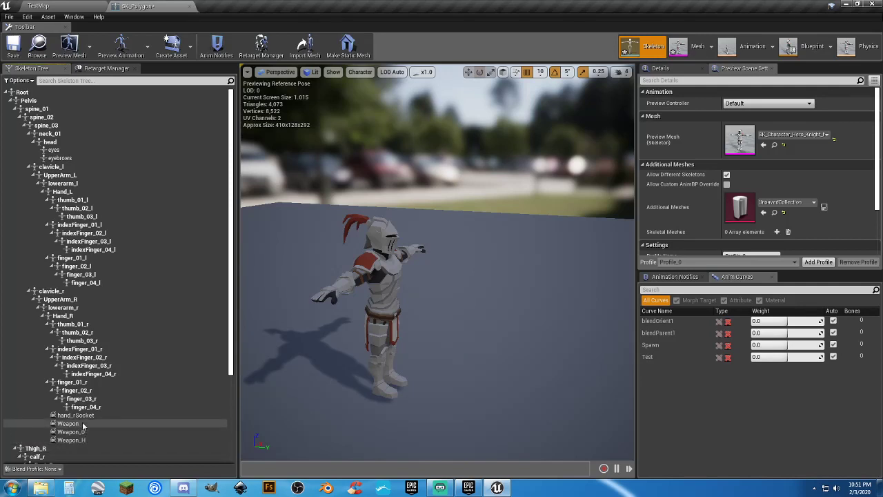
Step: Compare the right-hand weapon sockets and add the Crystal_DoubleSword skeletal mesh as a preview asset on hand_rSocket
left_click(76, 424)
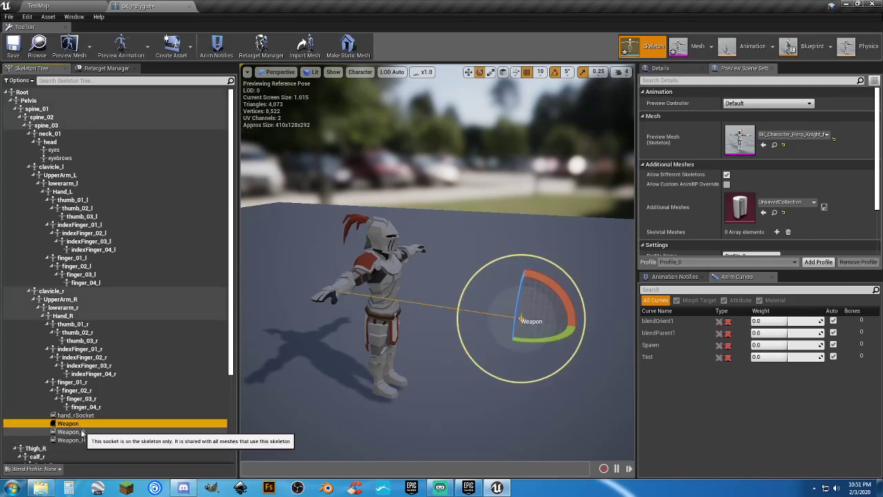
left_click(69, 432)
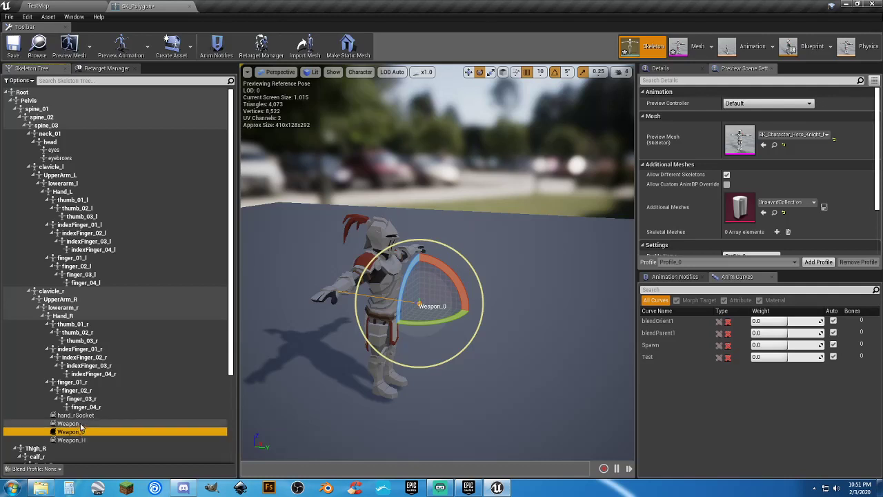
left_click(75, 415)
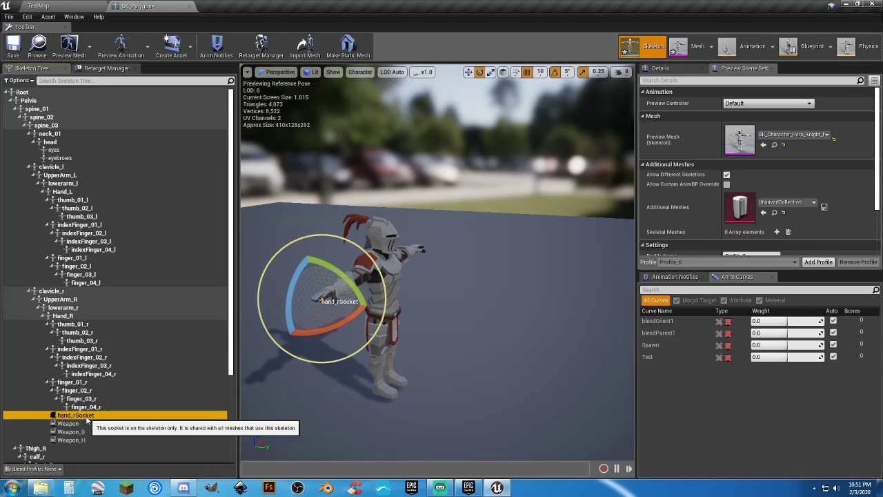
right_click(77, 419)
mouse_move(158, 400)
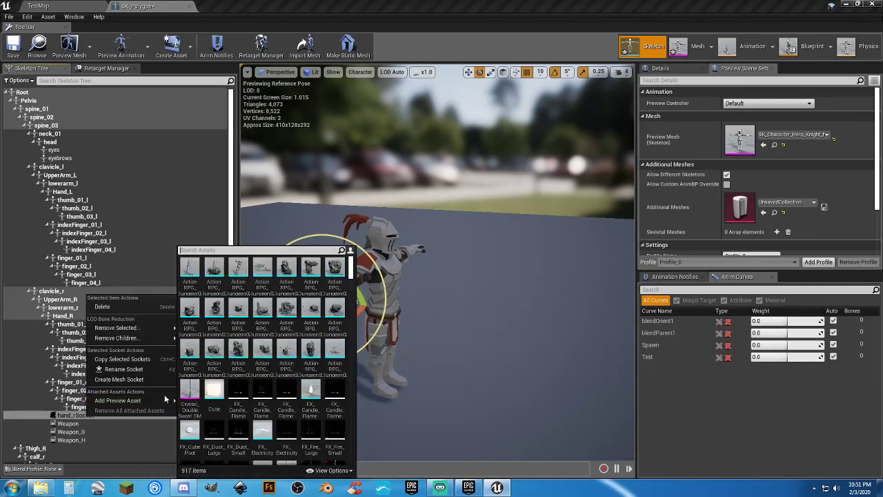
left_click(192, 407)
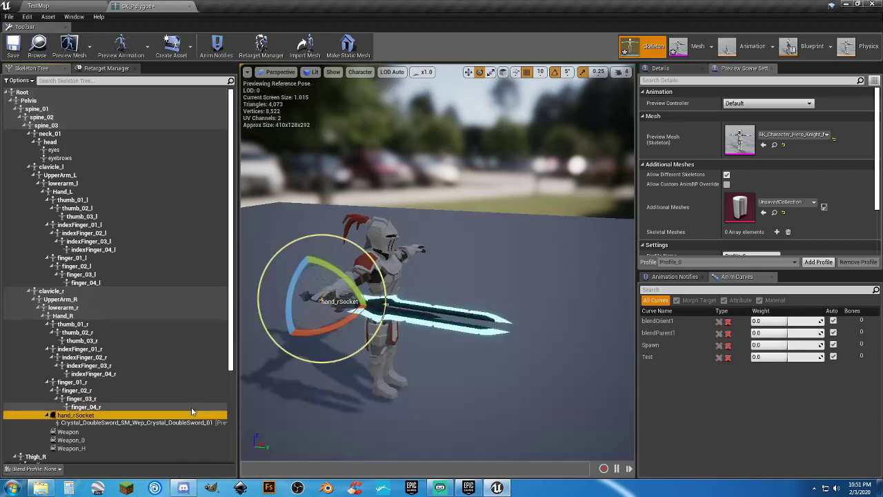
Step: Shift hand_rSocket slightly so the knight's hand holds the sword's grip, then save and close the skeleton
left_click_drag(335, 377, 297, 316)
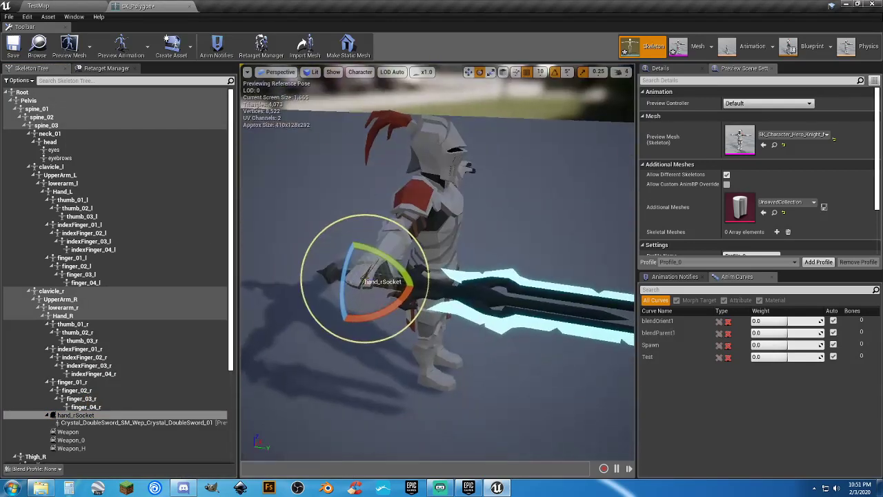
left_click(469, 72)
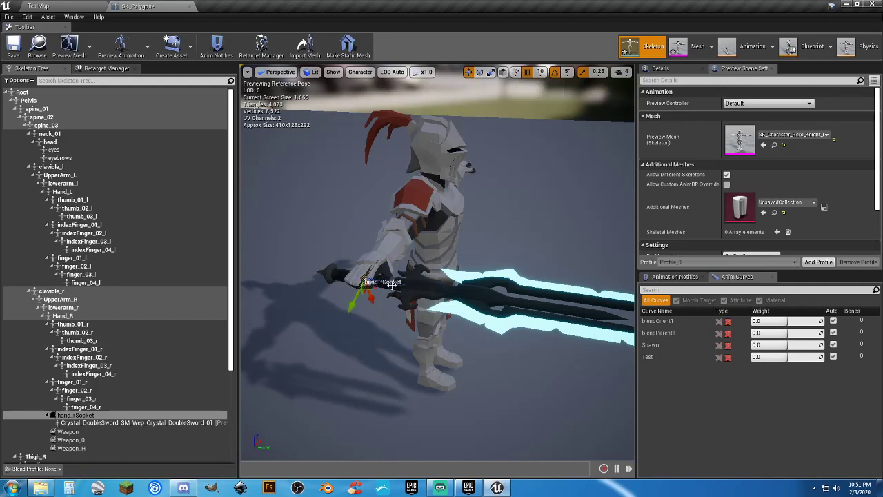
left_click_drag(360, 283, 355, 279)
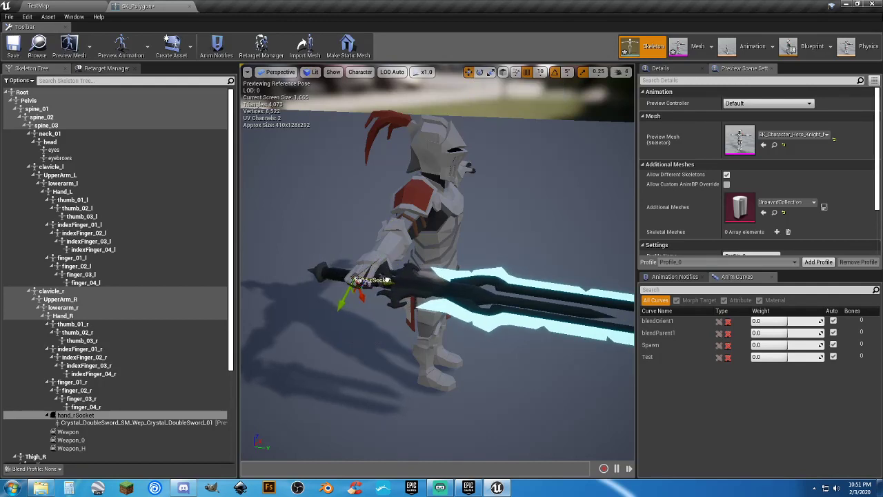
left_click(13, 48)
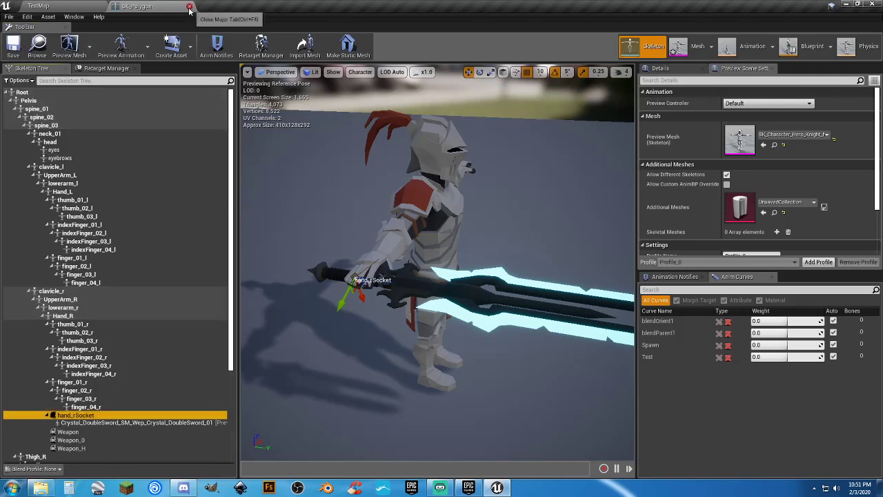
left_click(187, 6)
Step: Open BP_Weapon_Sword_BlackKnight from the Blueprints Weapon folder and select its SkeletalMesh component in the viewport
left_click(157, 431)
scroll(68, 406, "up", 4)
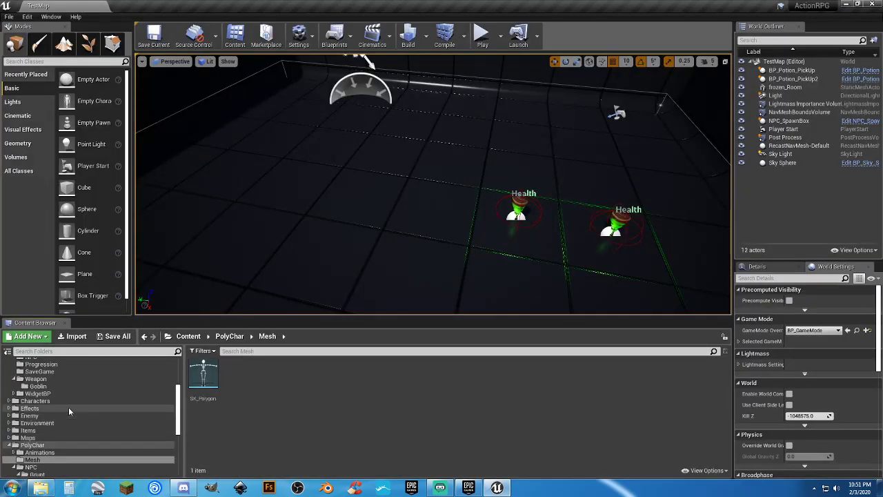
left_click(64, 408)
left_click(261, 425)
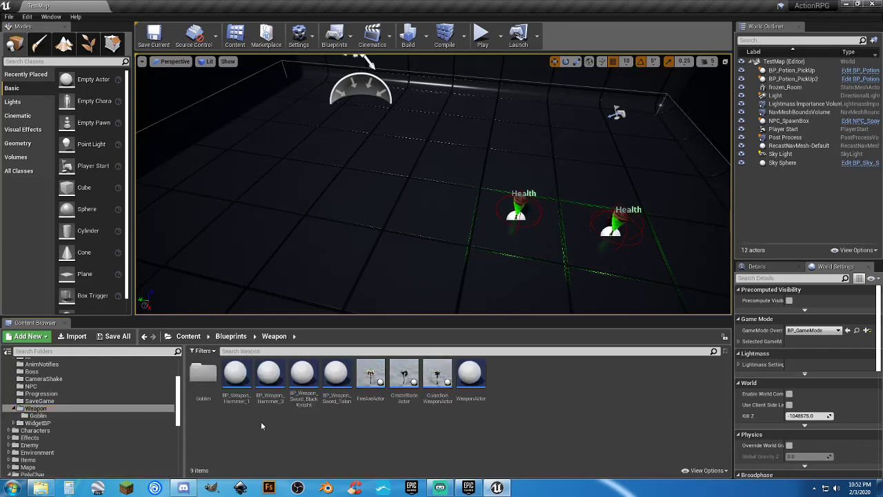
double_click(303, 393)
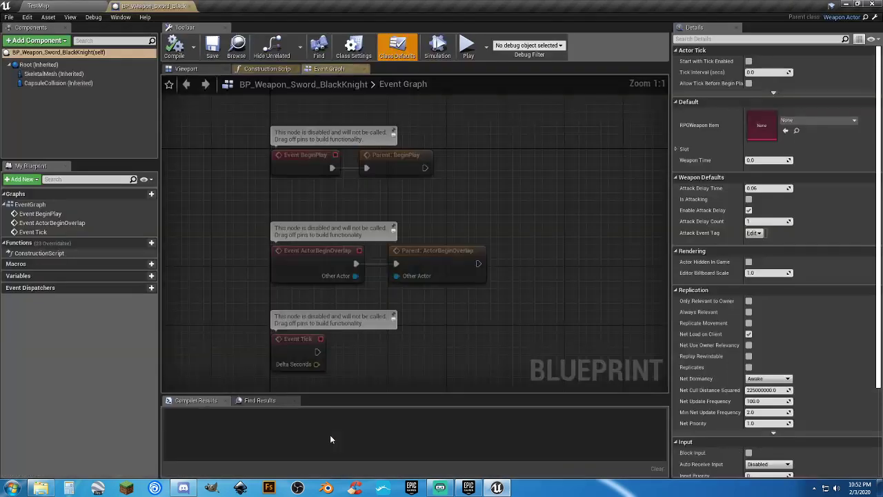
left_click(186, 72)
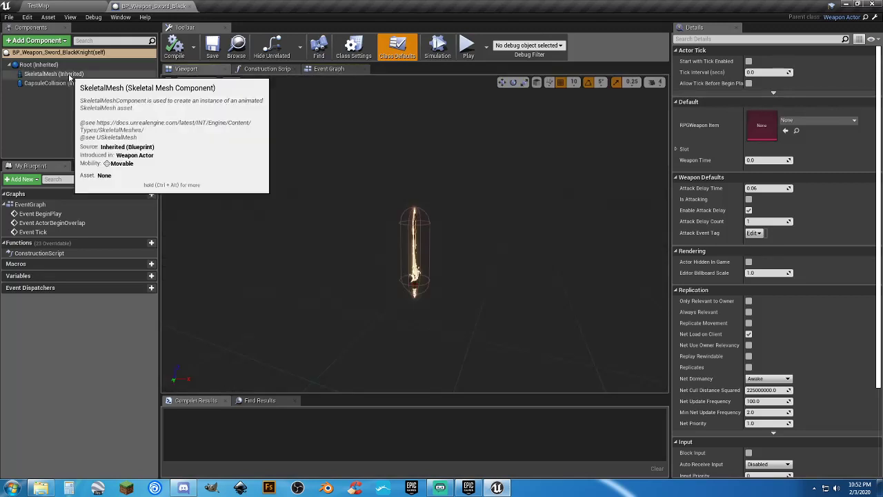
left_click(54, 73)
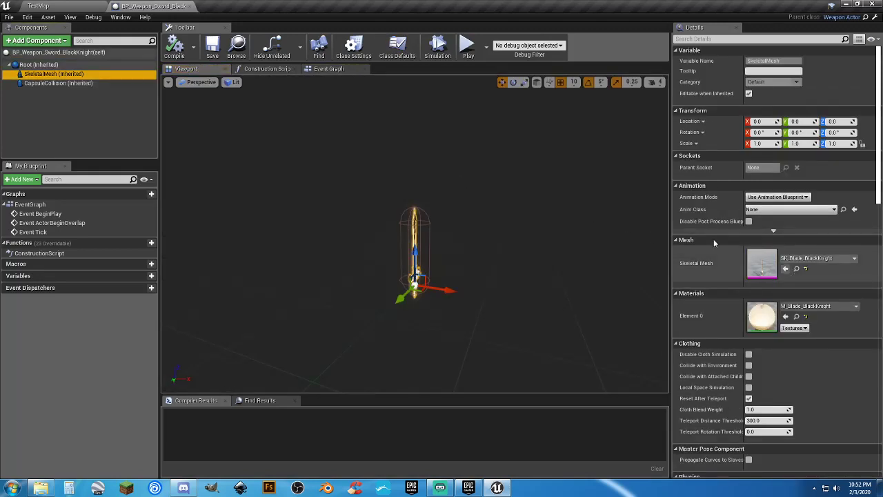
Step: Assign the Crystal_DoubleSword skeletal mesh from the Assets Mesh folder to the blueprint's SkeletalMesh component and inspect the sword
left_click(38, 5)
scroll(71, 447, "down", 2)
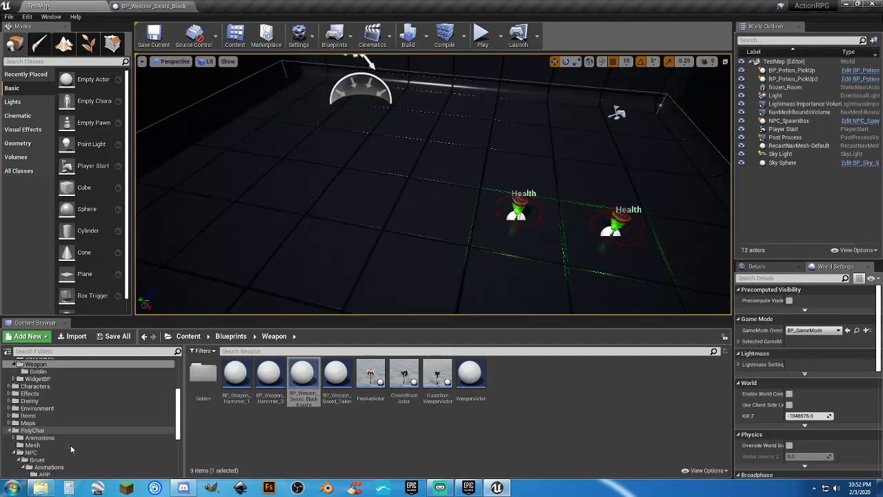
scroll(68, 445, "up", 5)
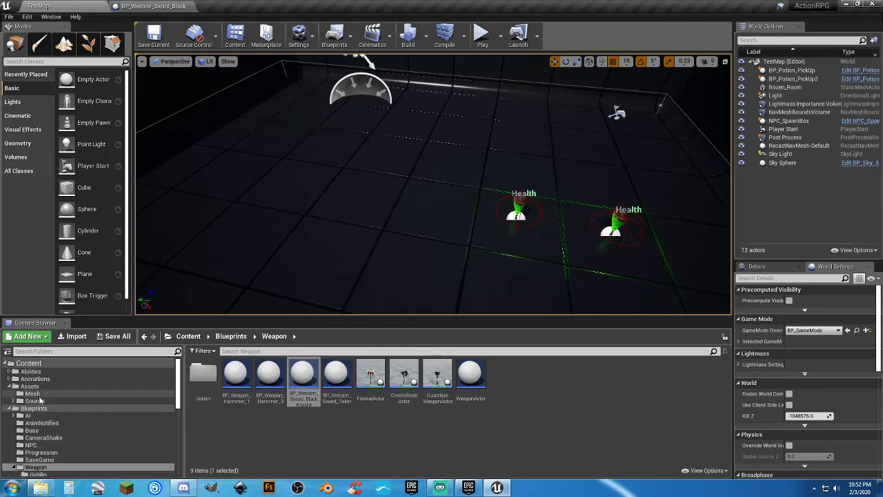
left_click(33, 393)
left_click(204, 383)
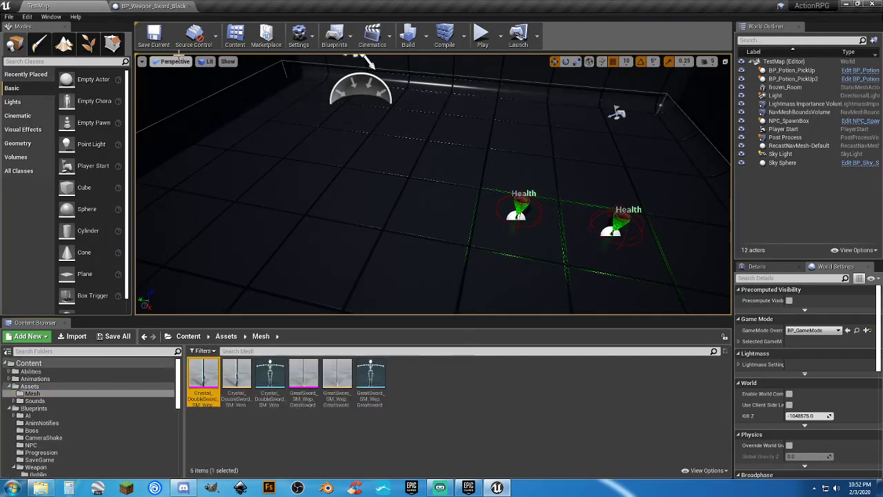
left_click(162, 7)
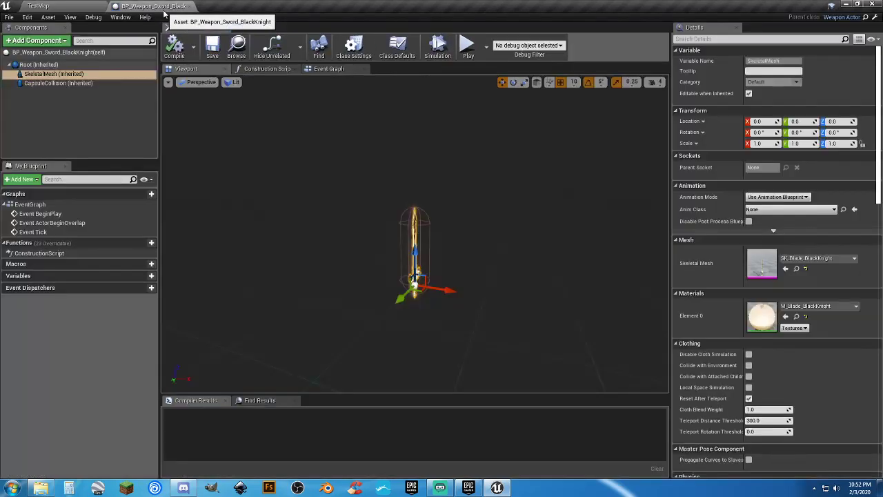
left_click(784, 269)
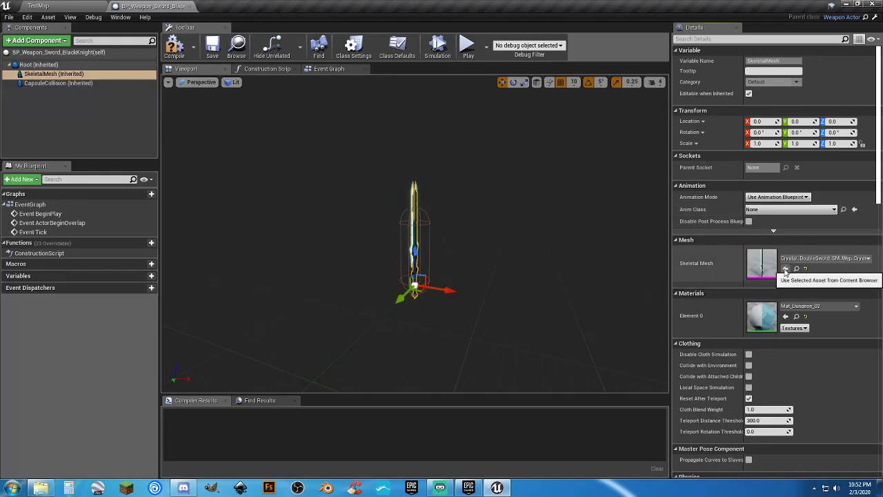
left_click_drag(523, 238, 524, 239)
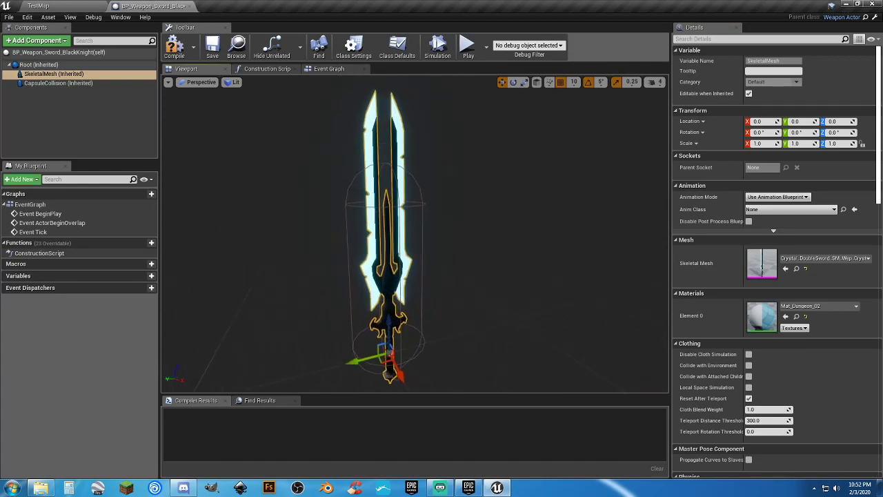
left_click_drag(433, 215, 433, 215)
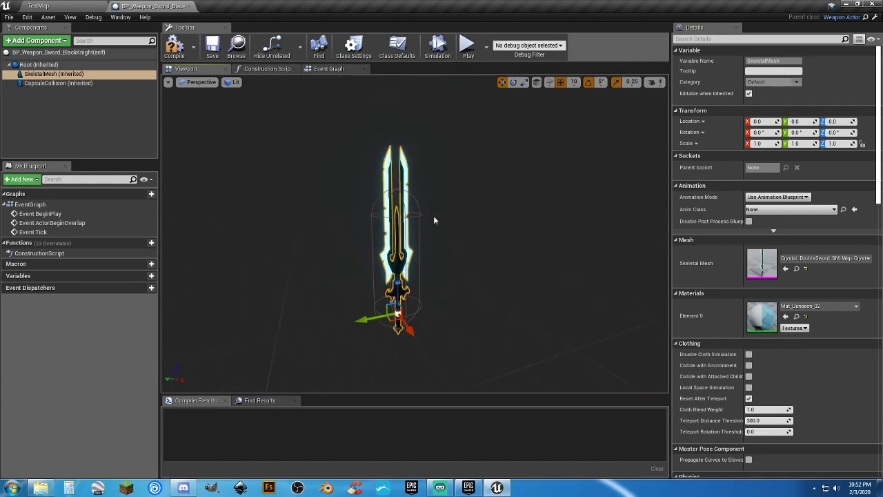
Step: Raise the CapsuleCollision to Z location 70, stretch its Z scale to 1.5 around the sword, and compile the blueprint
left_click(62, 83)
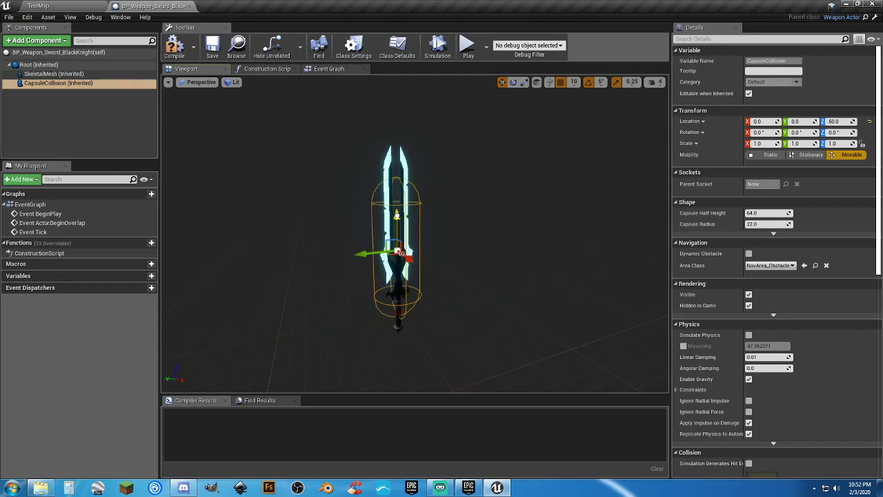
left_click_drag(397, 215, 397, 203)
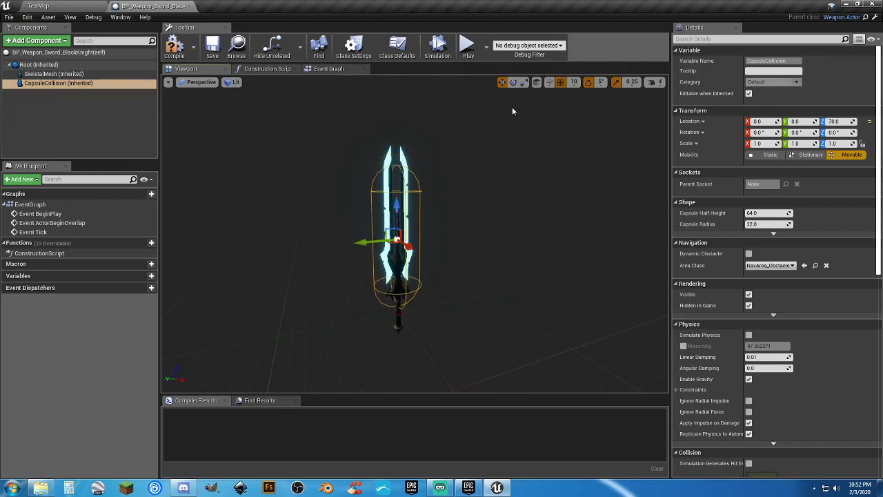
left_click(522, 83)
left_click_drag(397, 209, 397, 189)
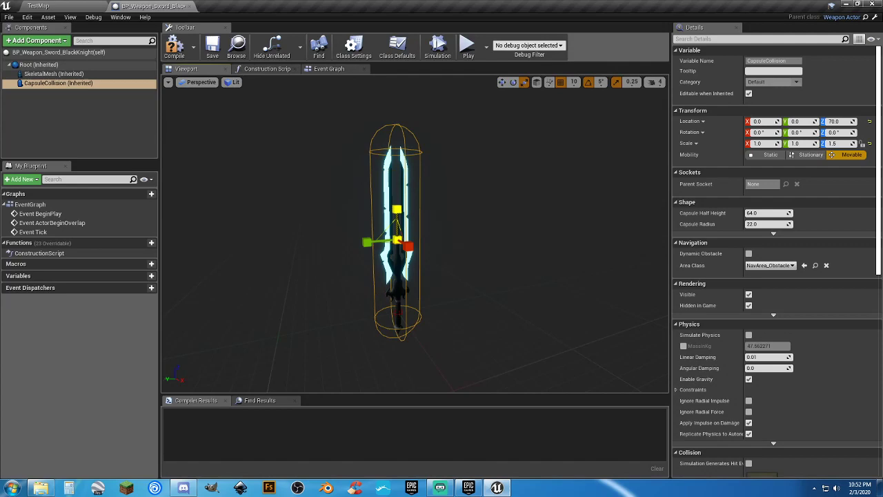
left_click(173, 47)
Step: Play-test TestMap, swing the default sword once, and open the first weapon slot's choices in the in-game inventory
left_click(38, 6)
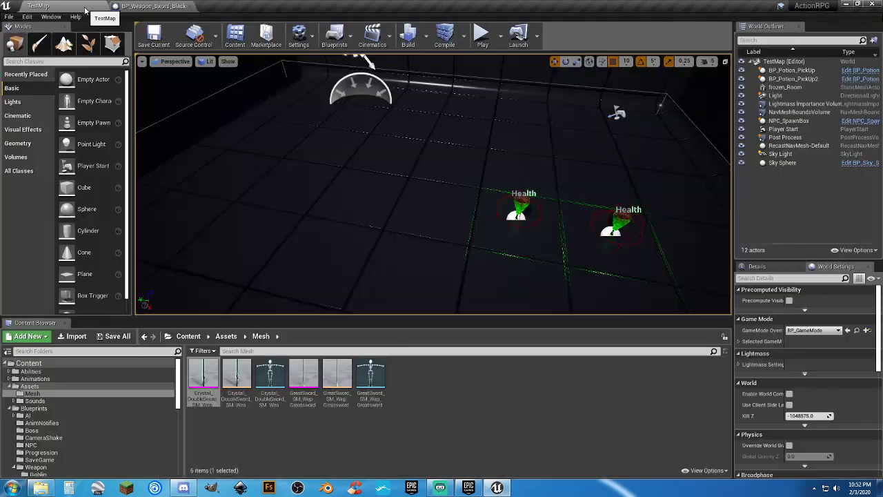
left_click(483, 35)
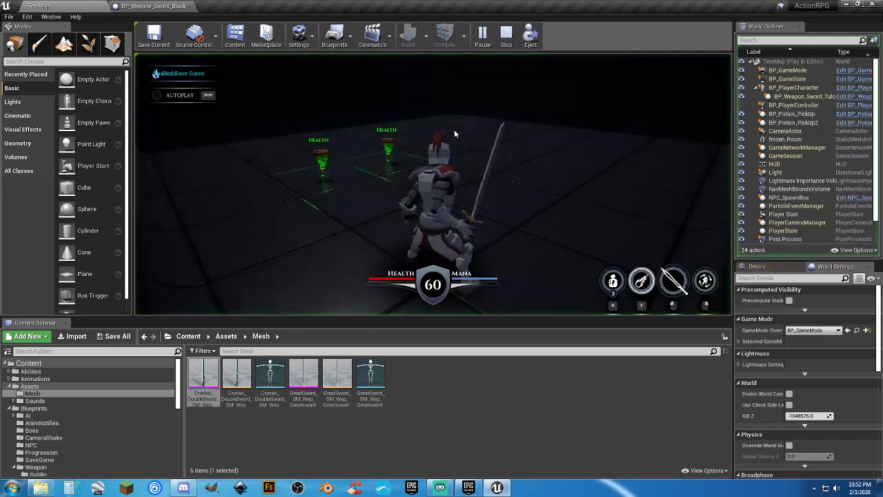
left_click(467, 176)
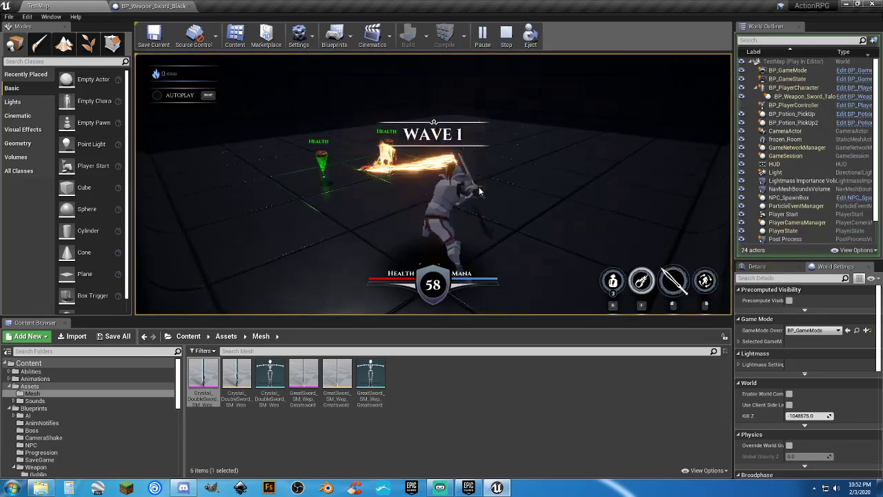
key("i")
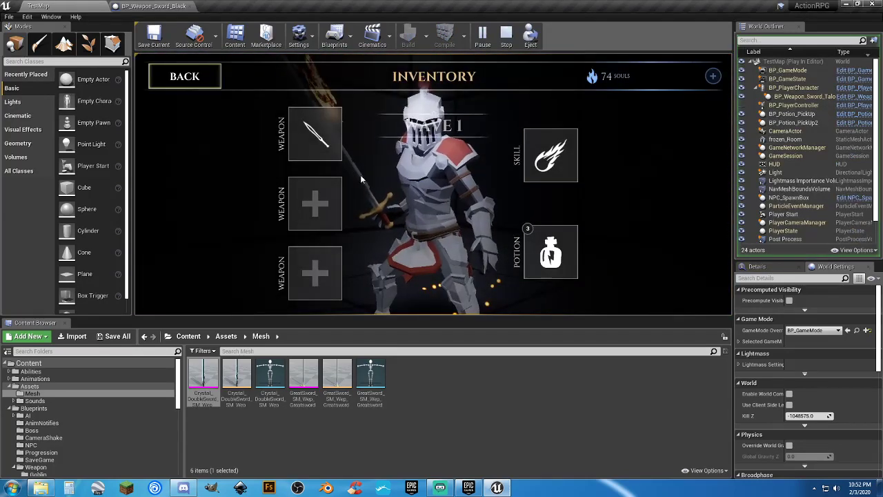
left_click(319, 148)
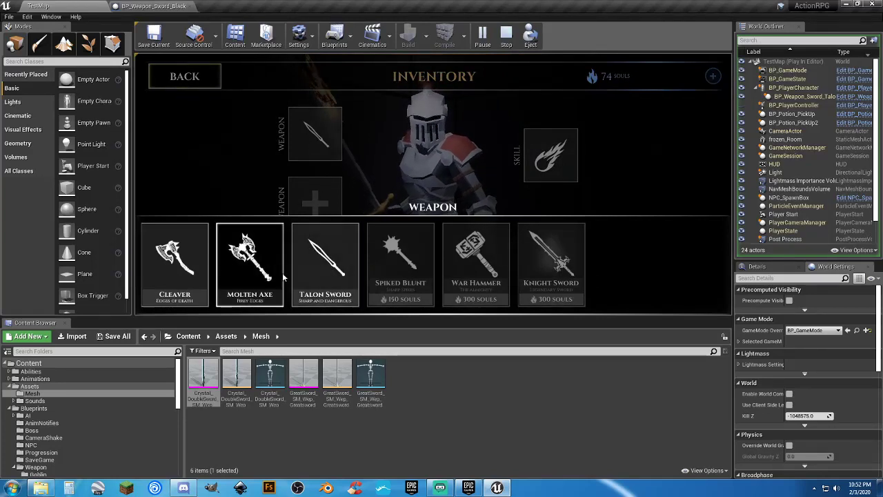
Step: Add 300 souls in the inventory, then buy the Knight Sword for the first weapon slot
left_click(714, 76)
left_click(714, 77)
left_click(714, 77)
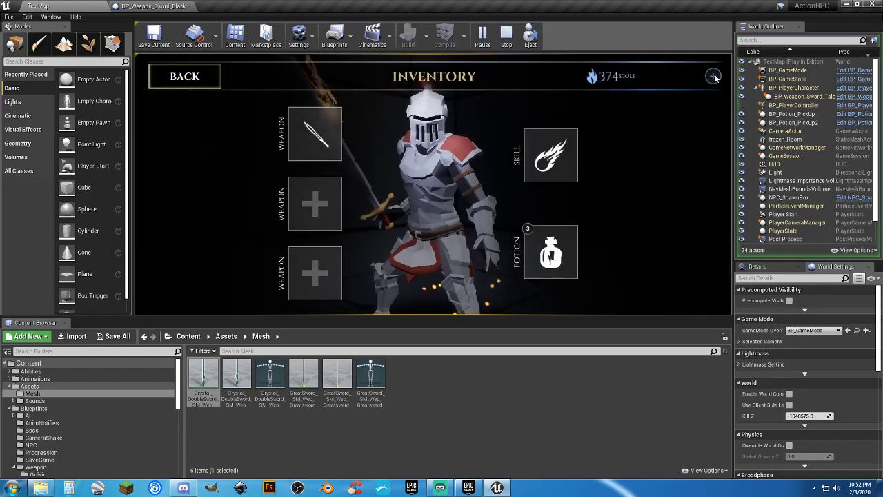
left_click(313, 154)
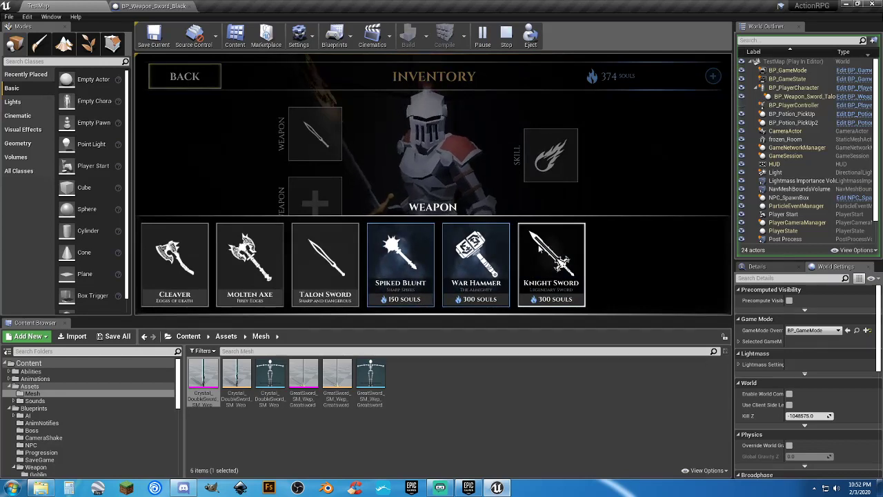
left_click(539, 247)
left_click(514, 246)
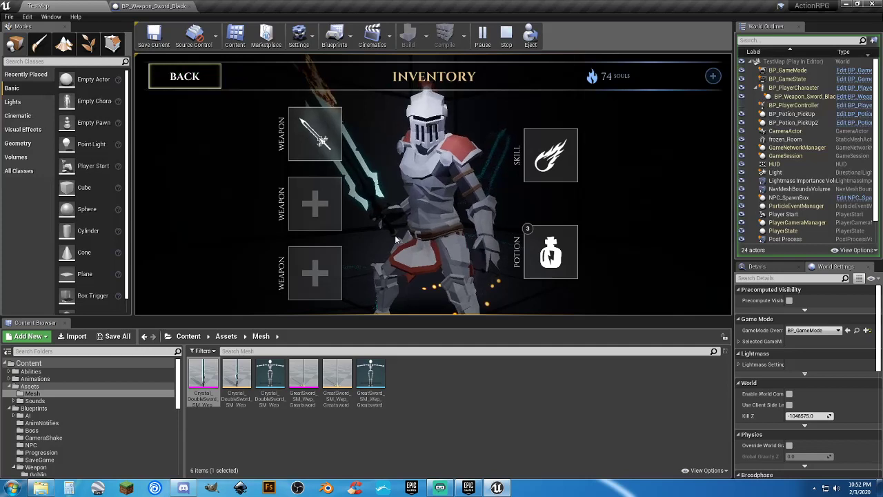
Step: Add 200 souls in the inventory and buy the Fire Wave skill for the skill slot
left_click(550, 159)
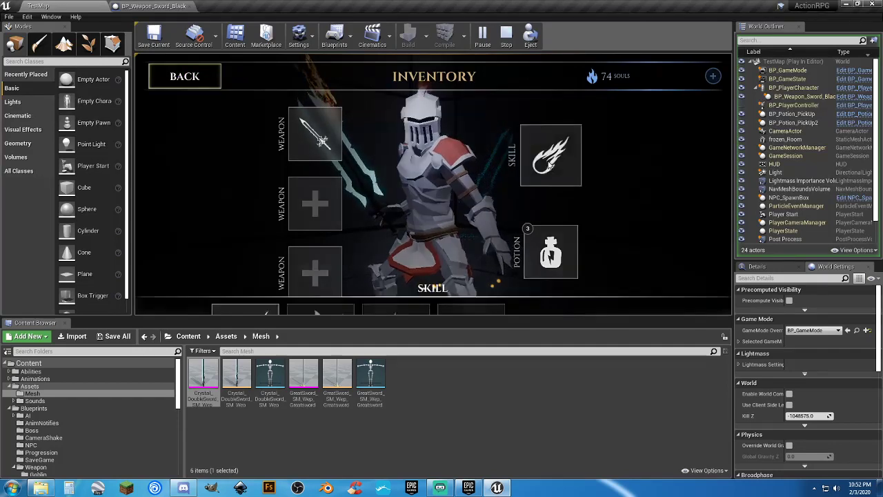
left_click(713, 77)
left_click(713, 77)
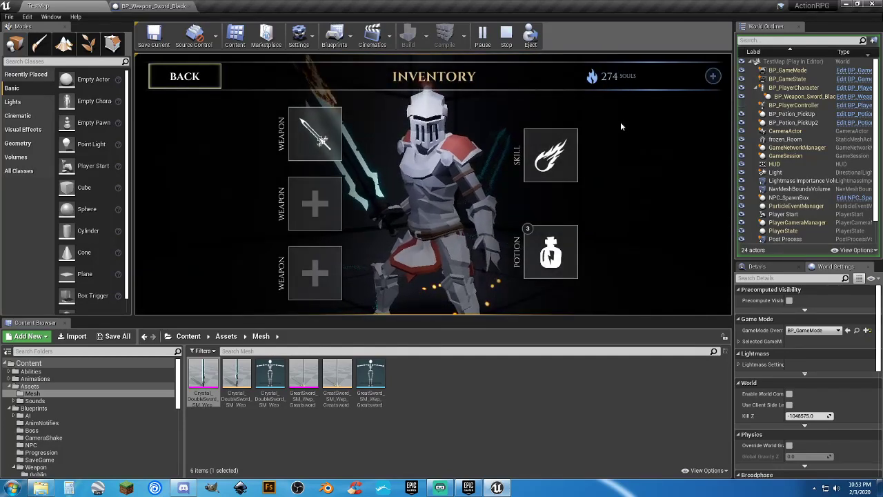
left_click(550, 155)
left_click(321, 266)
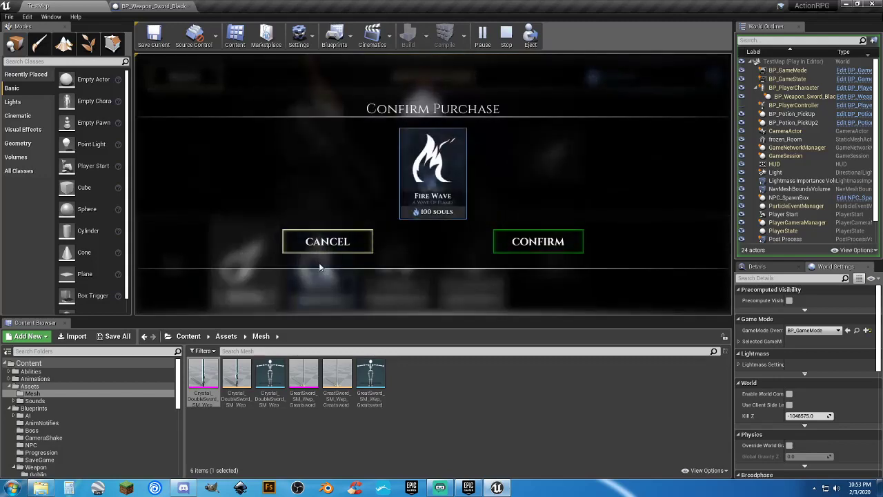
left_click(529, 243)
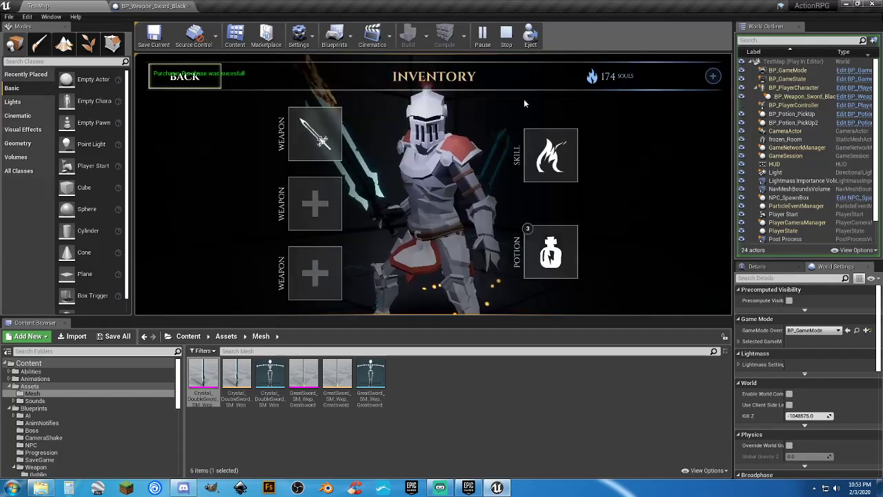
Step: Return to the game and fight the goblins with Fire Wave and the crystal sword, then exit to the main menu and end the play session
left_click(185, 77)
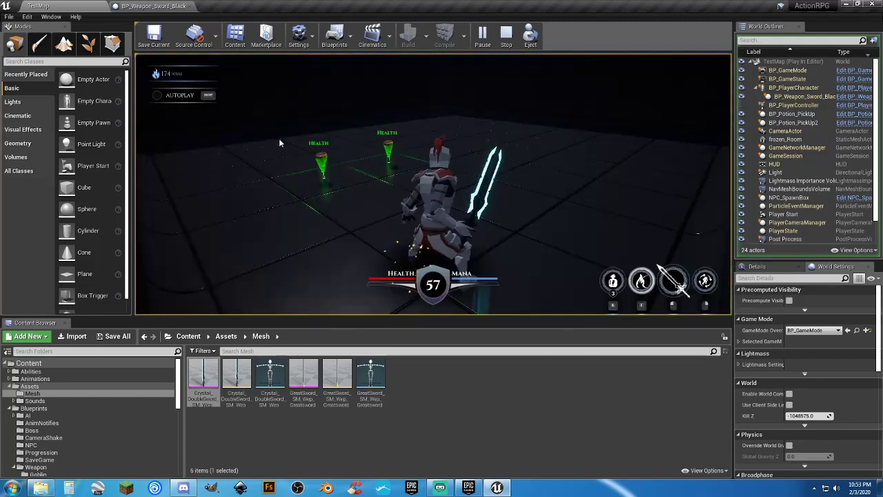
key("f")
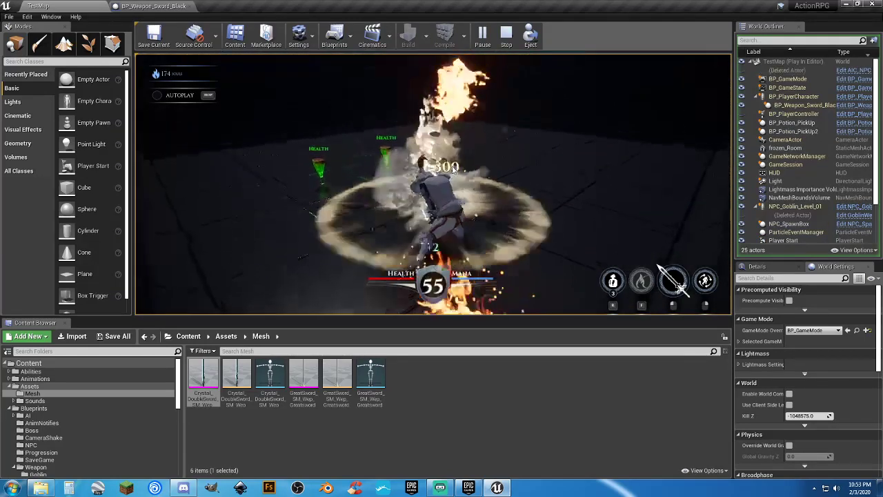
left_click(452, 170)
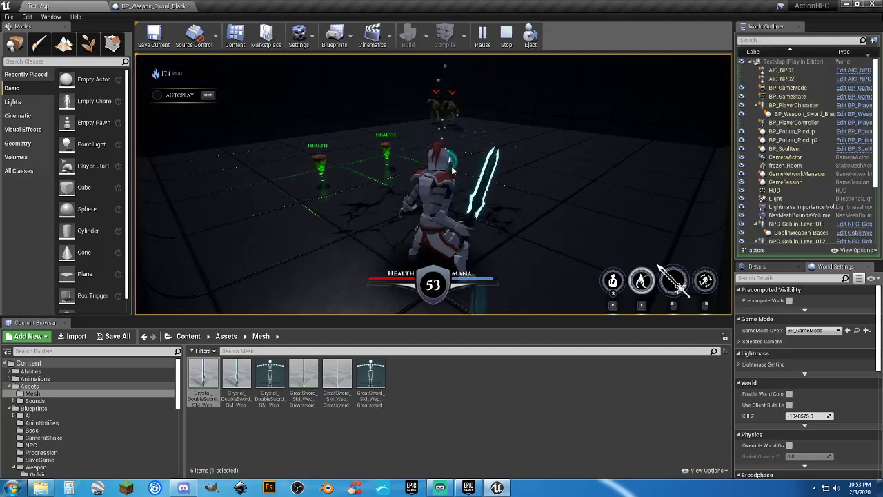
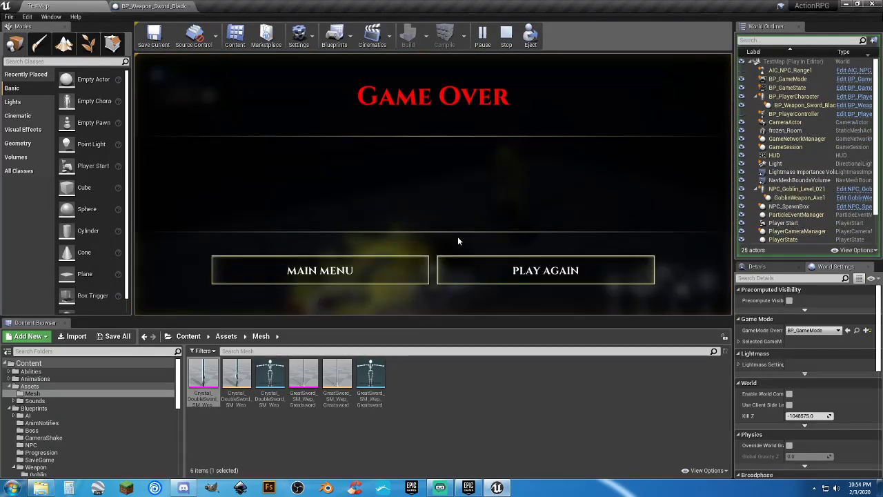
left_click(373, 274)
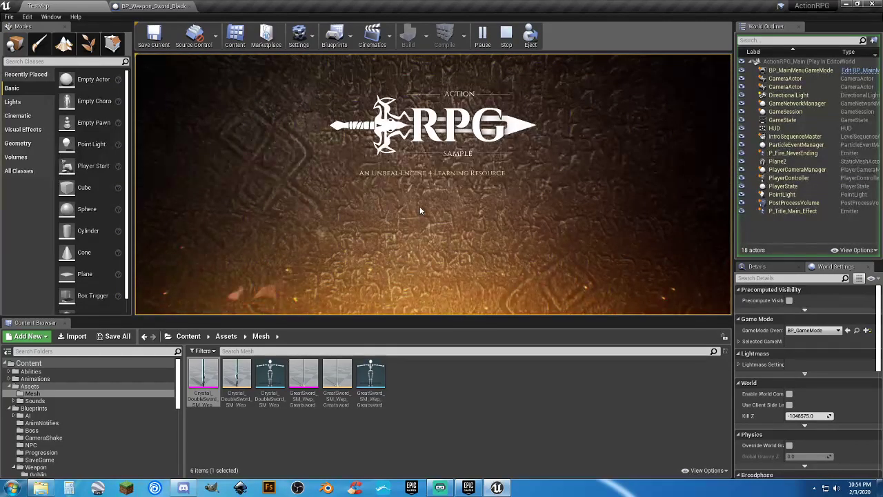
key("Escape")
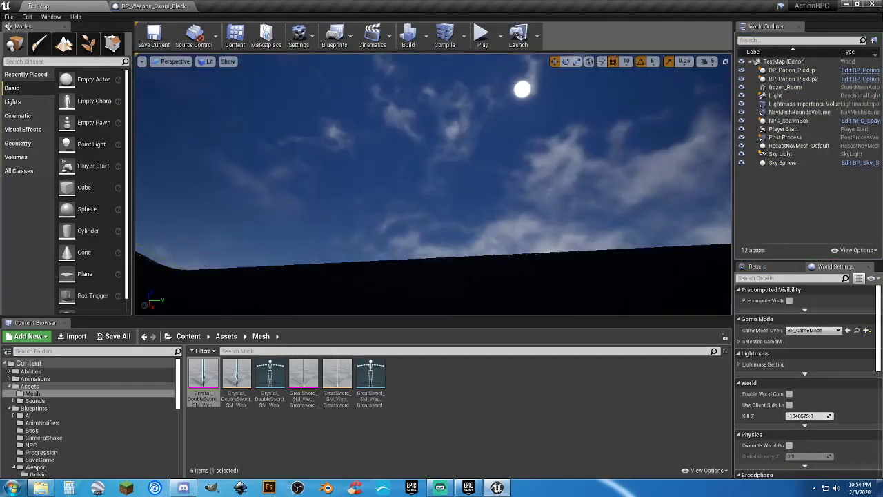
Step: Collapse the expanded subfolders under Content and look through the UI folder
right_click_drag(432, 183, 436, 243)
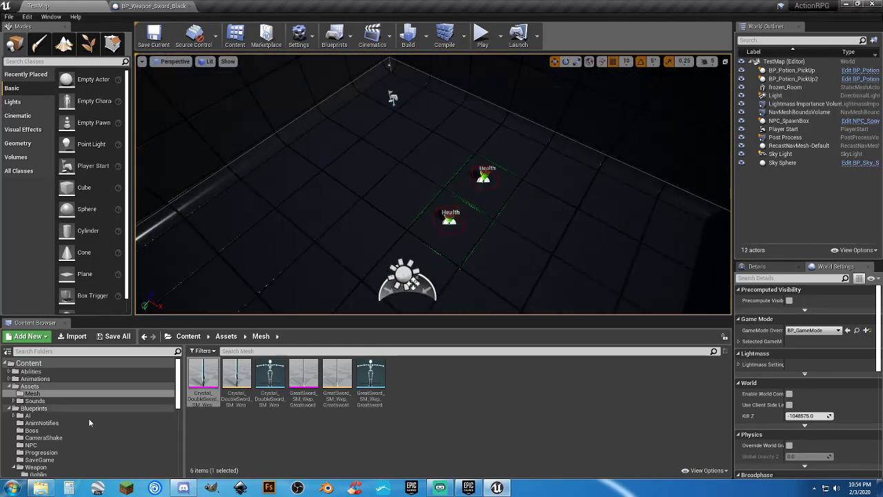
scroll(88, 422, "down", 5)
scroll(17, 406, "up", 3)
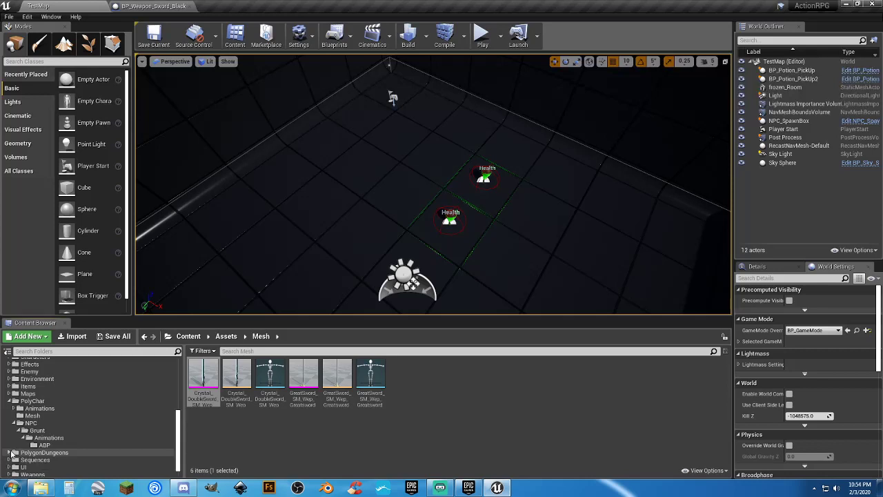
scroll(11, 407, "up", 3)
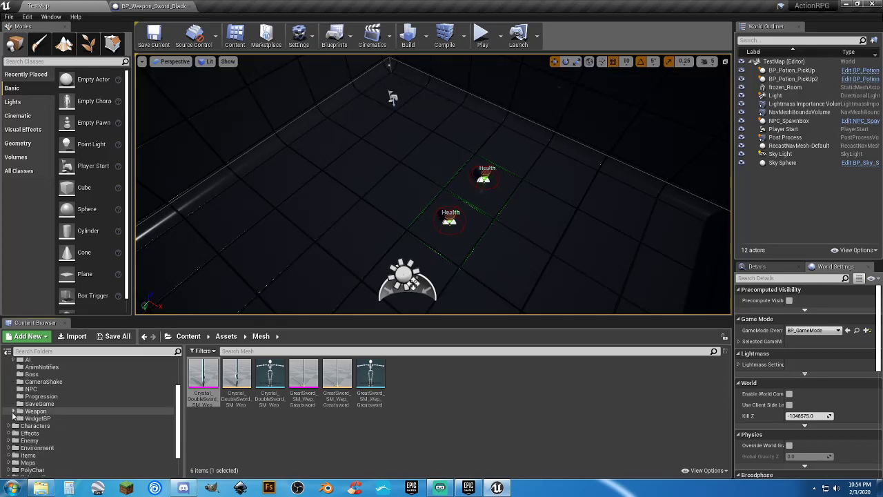
scroll(13, 413, "up", 3)
left_click(8, 410)
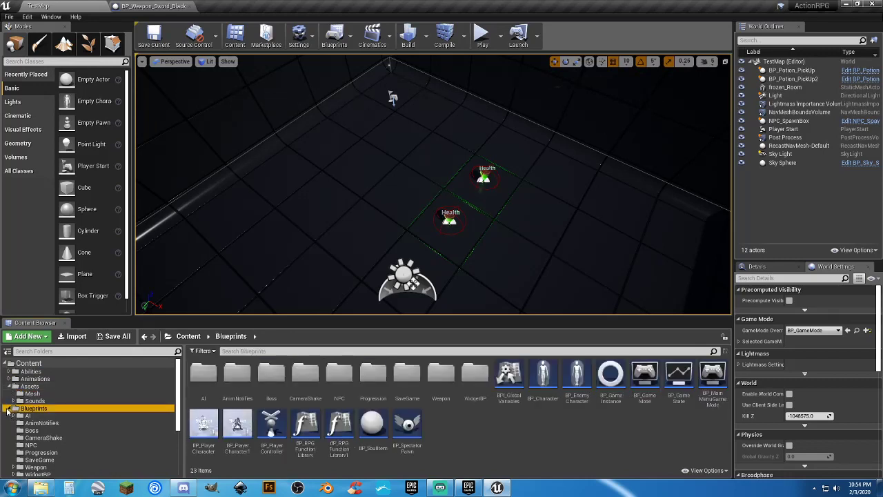
left_click(9, 387)
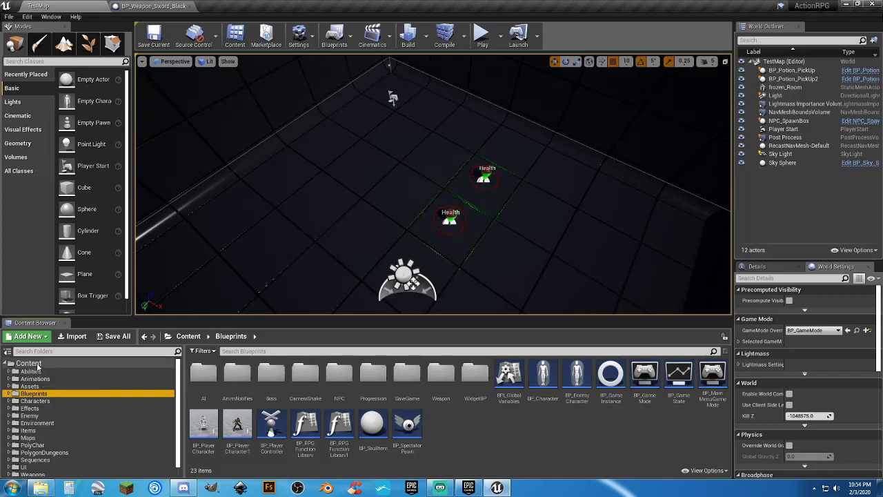
left_click(29, 364)
double_click(631, 381)
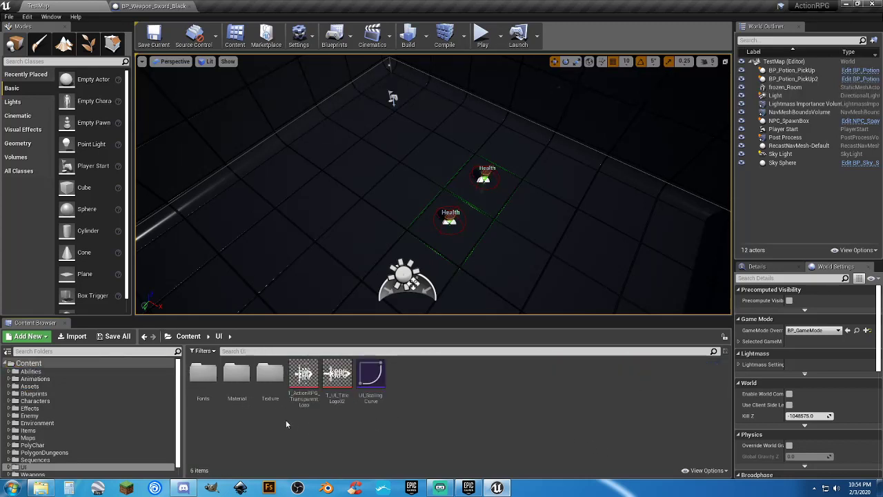
scroll(97, 409, "down", 1)
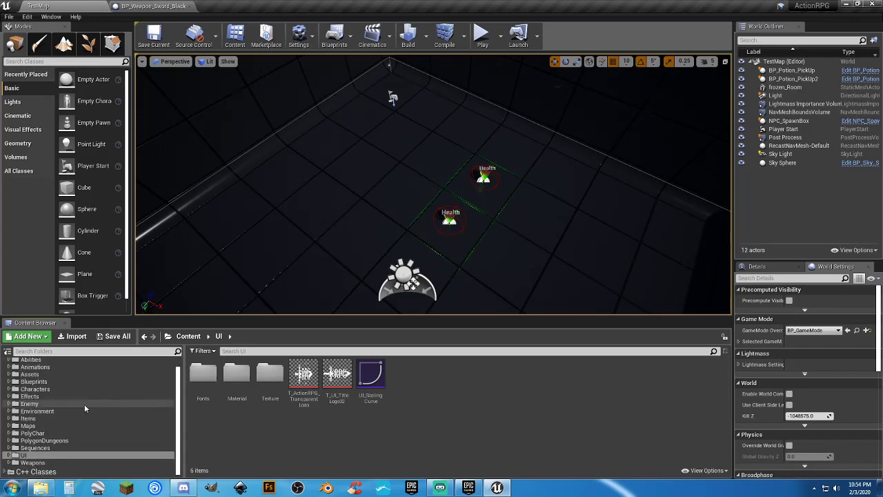
Step: Open the ActionRPG_Main level from the Maps folder
left_click(28, 425)
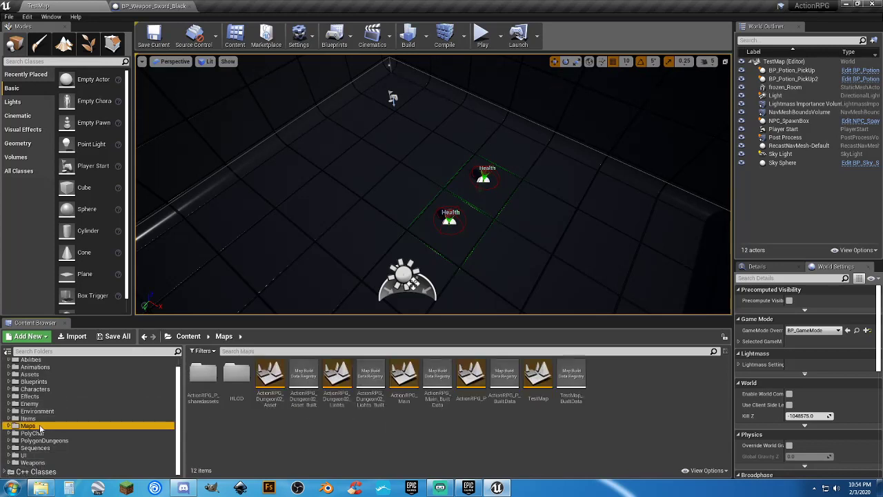
double_click(402, 399)
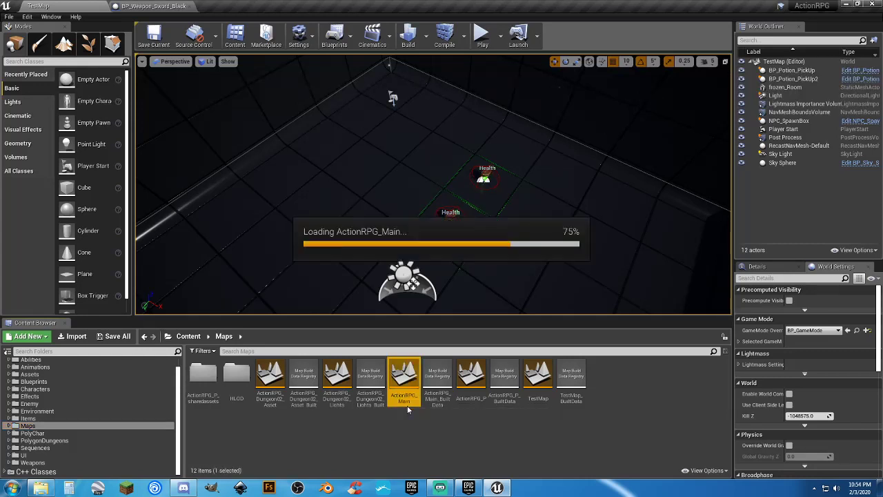
left_click(513, 329)
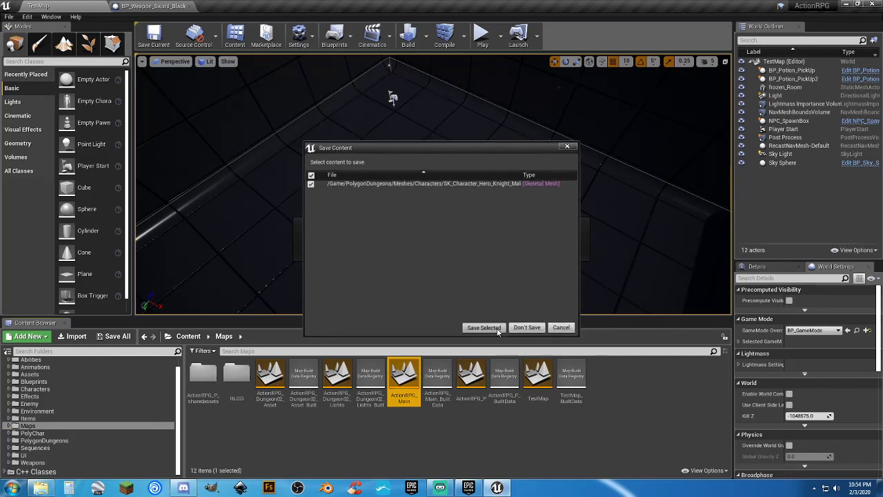
mouse_move(486, 261)
right_mouse_down()
mouse_move(621, 248)
mouse_move(524, 276)
mouse_move(552, 297)
mouse_move(497, 262)
mouse_move(510, 269)
mouse_move(487, 266)
right_mouse_up()
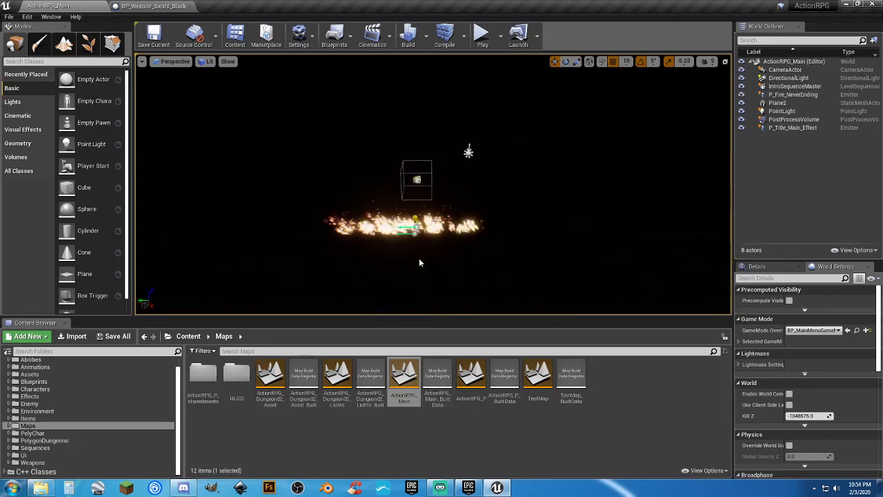
Step: Look through the Sequences folder with its Intro and shots subfolders, and collapse the folder again
left_click(57, 449)
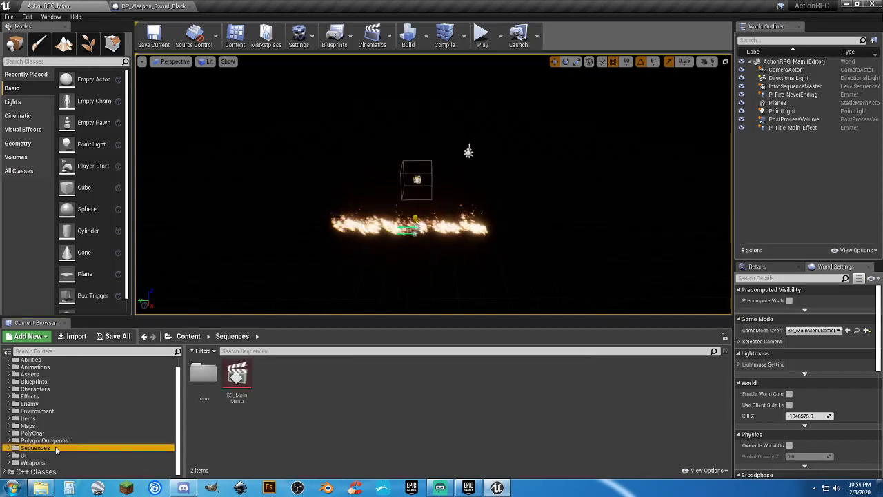
double_click(203, 376)
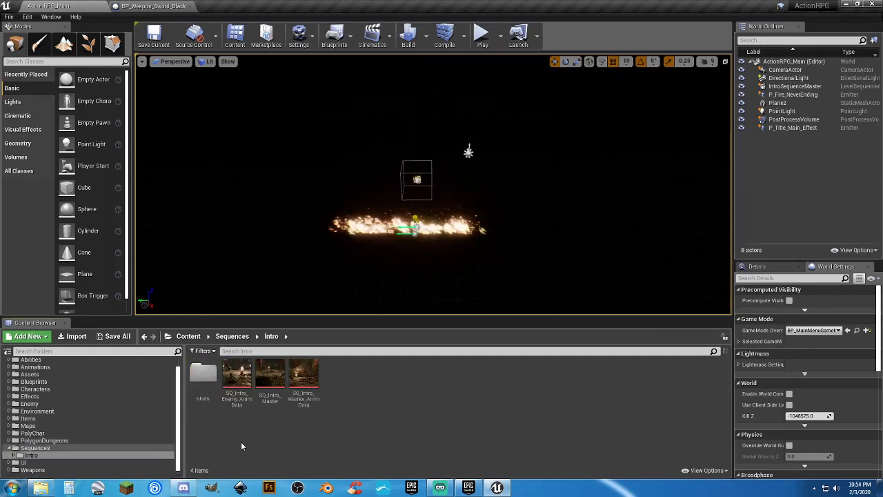
double_click(205, 385)
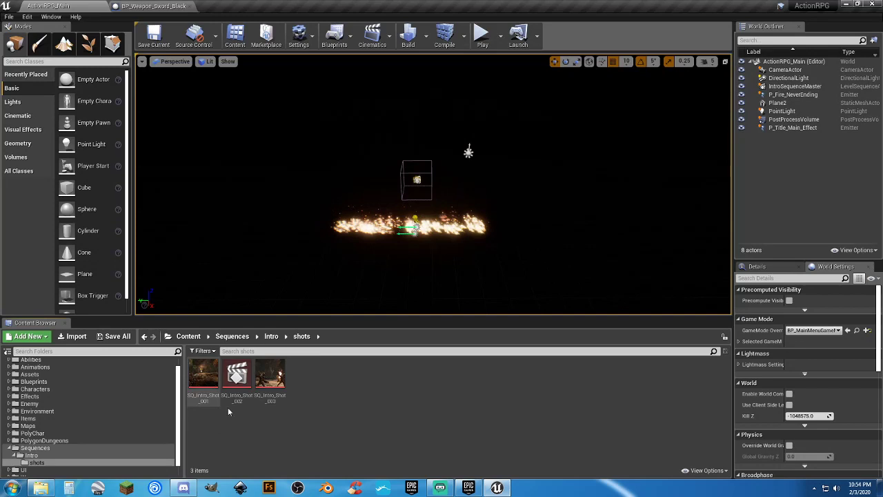
left_click(9, 449)
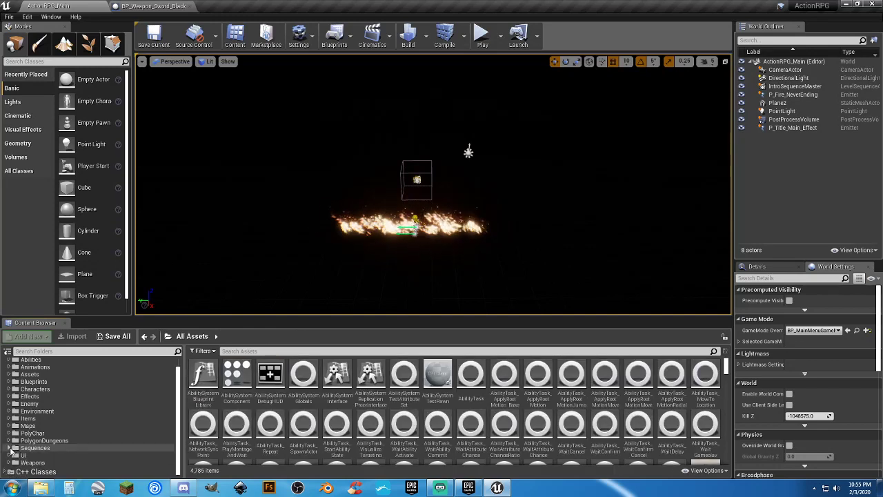
Step: Look through the contents of the Maps, PolyChar and PolygonDungeons folders
left_click(42, 425)
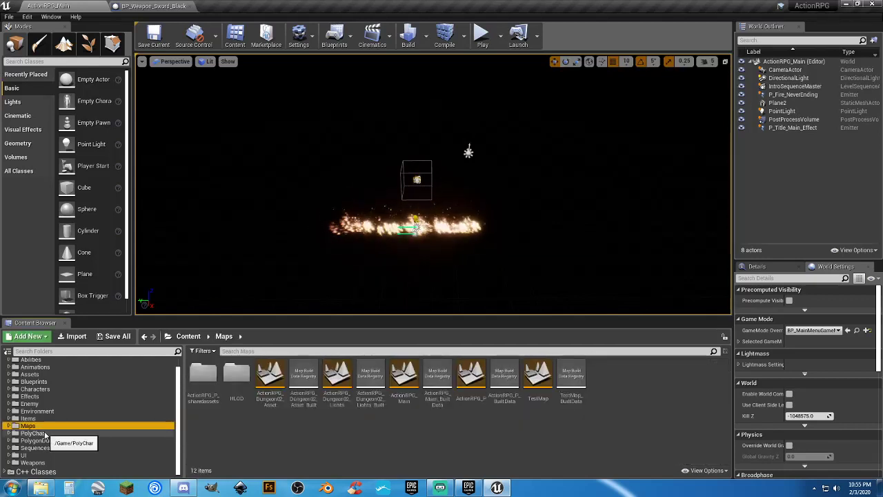
left_click(35, 433)
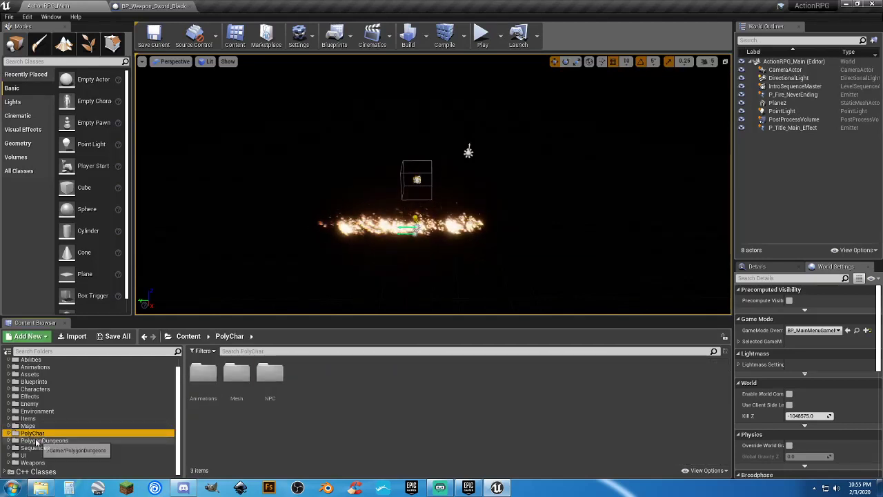
left_click(38, 440)
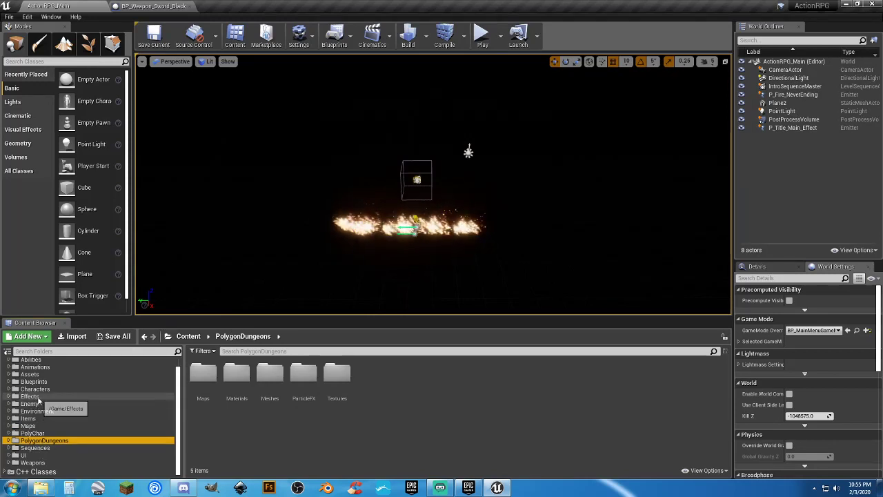
scroll(40, 411, "up", 1)
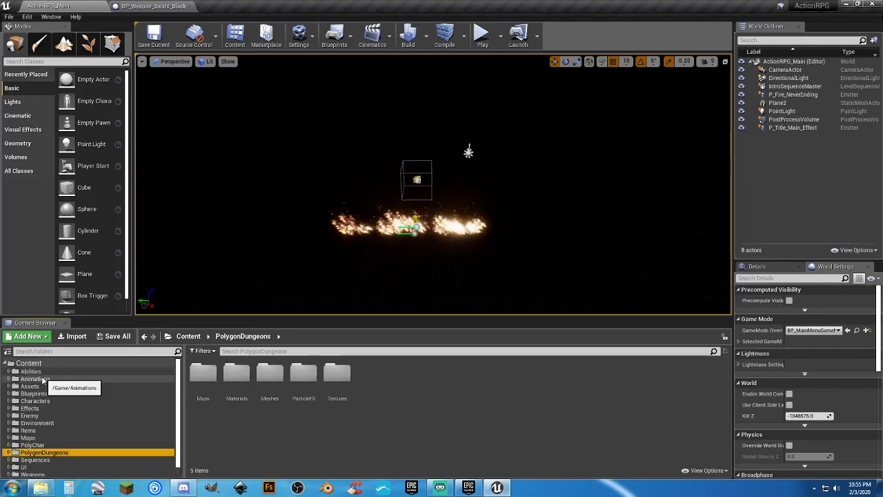
Step: Open BP_MainMenuGameMode from the Blueprints folder and examine its Event Graph from Event BeginPlay to the global options nodes
left_click(35, 393)
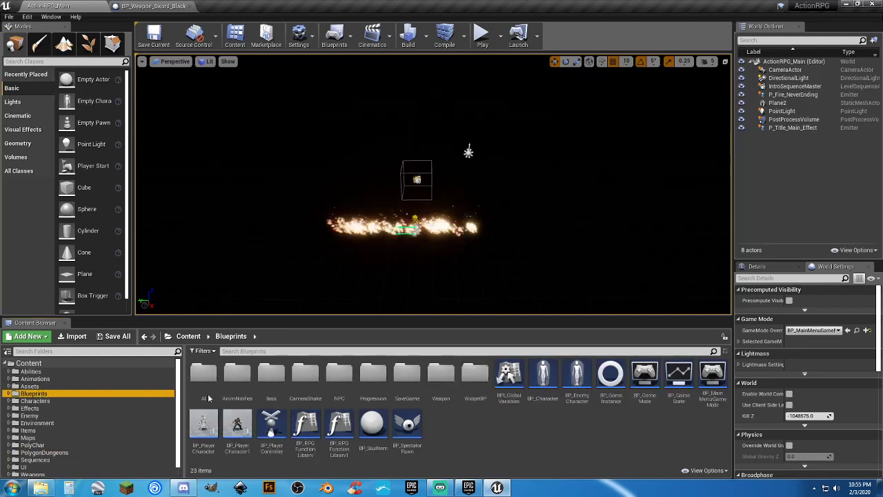
left_click(490, 428)
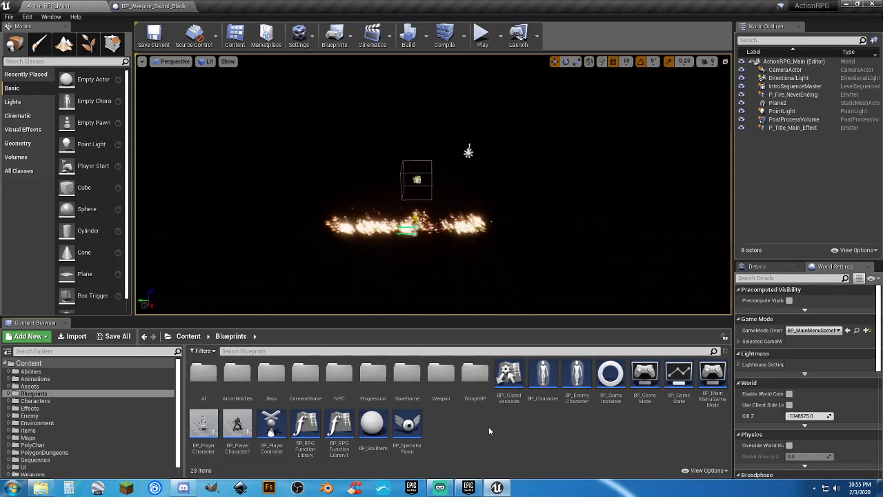
double_click(698, 404)
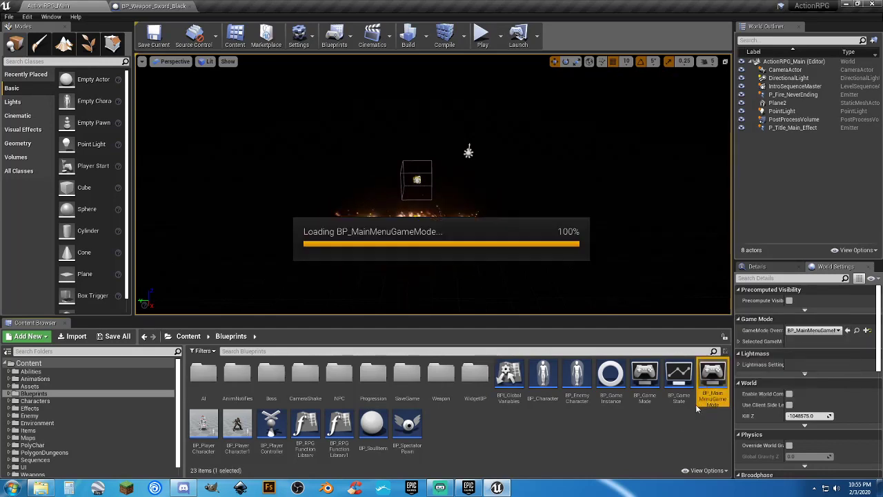
scroll(347, 333, "up", 2)
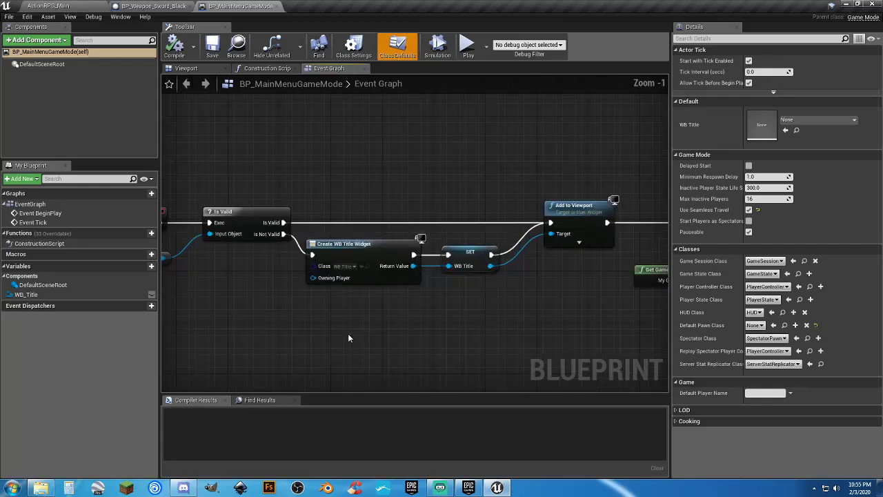
scroll(346, 332, "up", 2)
right_click_drag(325, 311, 398, 318)
mouse_move(576, 312)
right_mouse_down()
mouse_move(131, 307)
mouse_move(579, 307)
right_mouse_up()
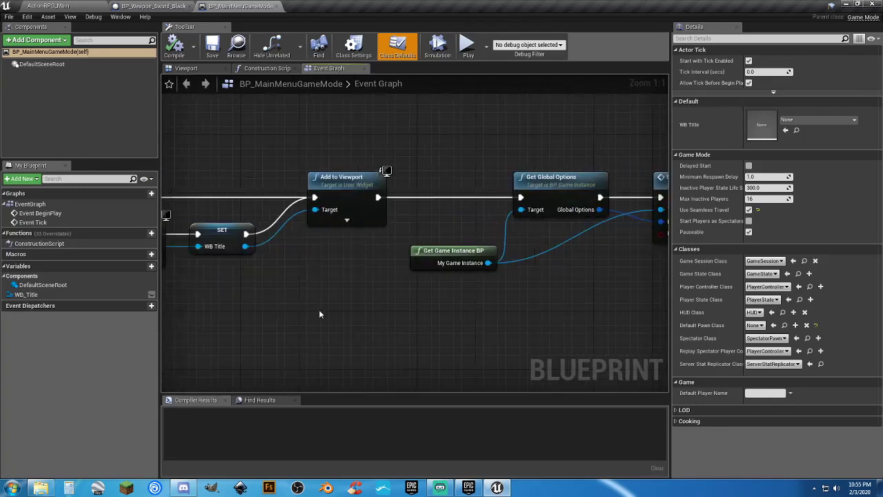
right_click_drag(318, 309, 565, 311)
right_click_drag(375, 313, 524, 301)
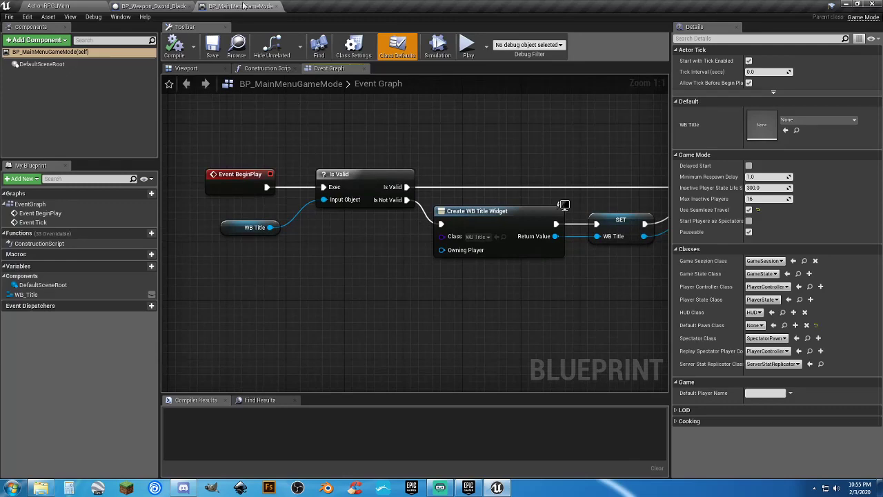
Step: Close the BP_MainMenuGameMode and BP_Weapon_Sword_BlackKnight blueprints, and look through the Characters and Environment folders
left_click(277, 6)
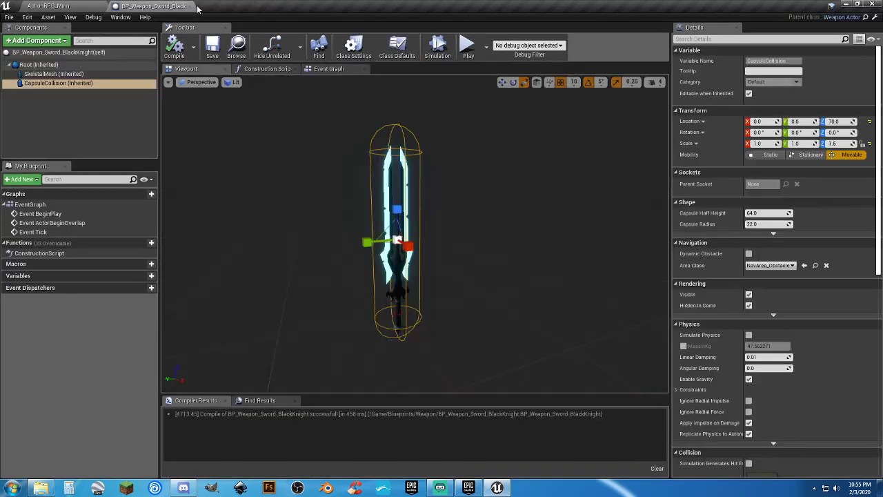
left_click(189, 6)
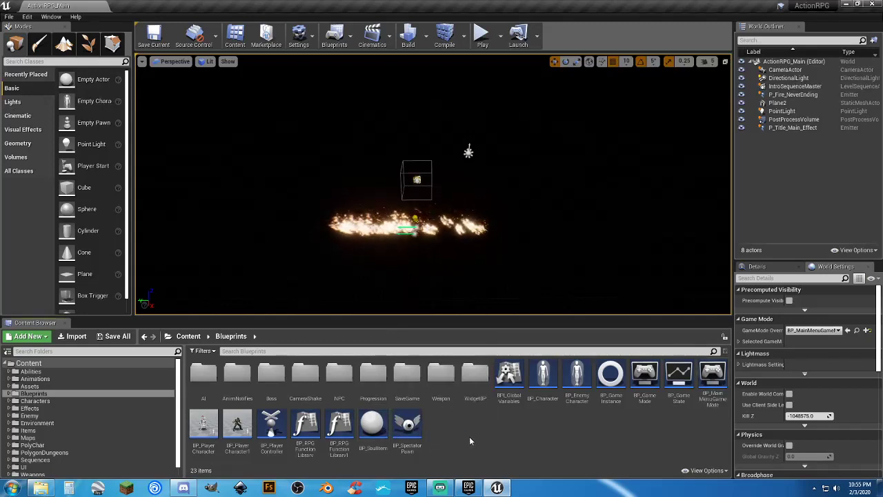
left_click(38, 402)
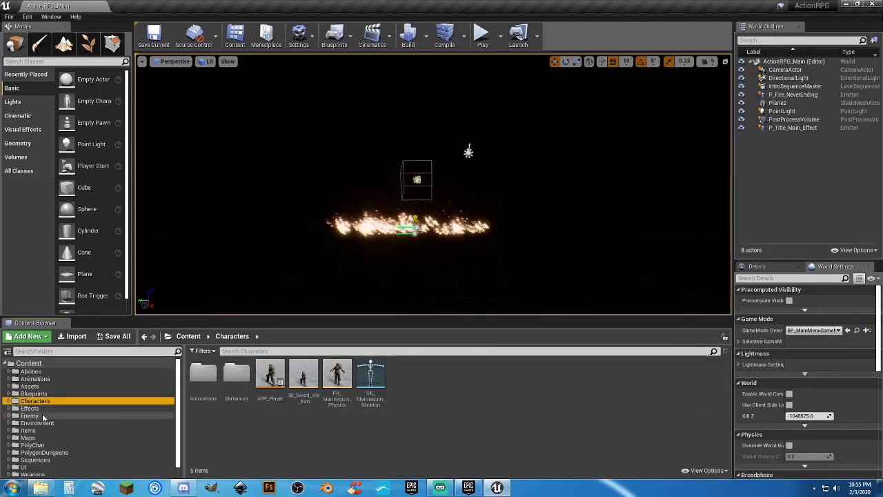
left_click(43, 423)
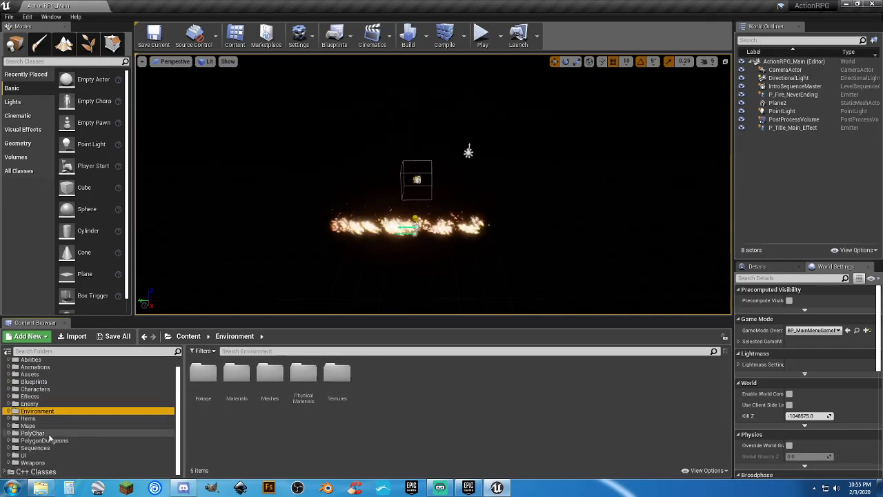
Step: Check the default game mode and default maps under Maps & Modes in the Project Settings, and close the settings
left_click(27, 16)
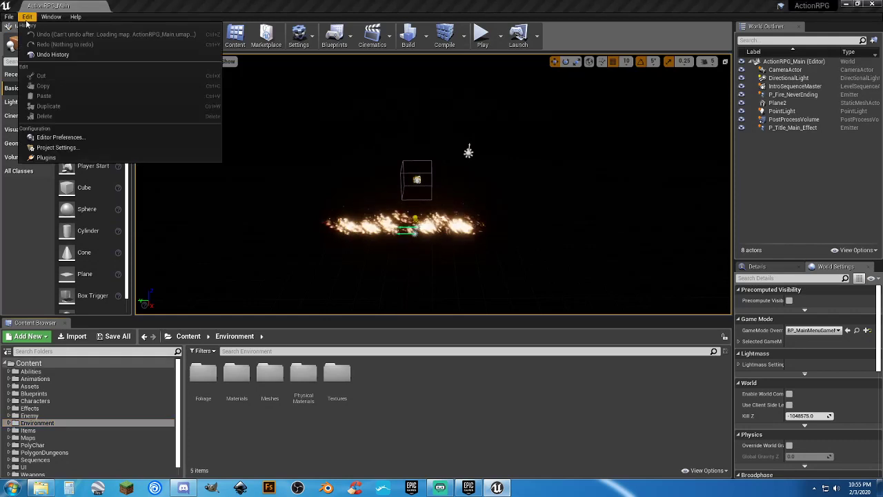
left_click(59, 148)
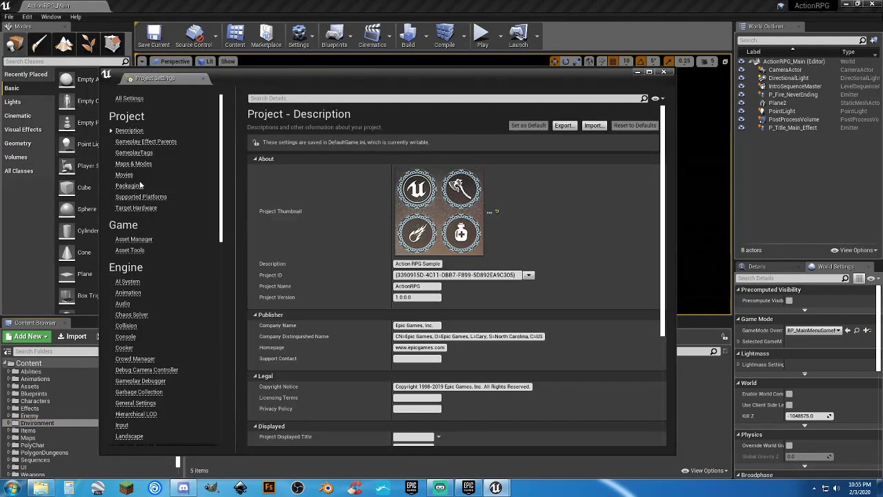
left_click(145, 167)
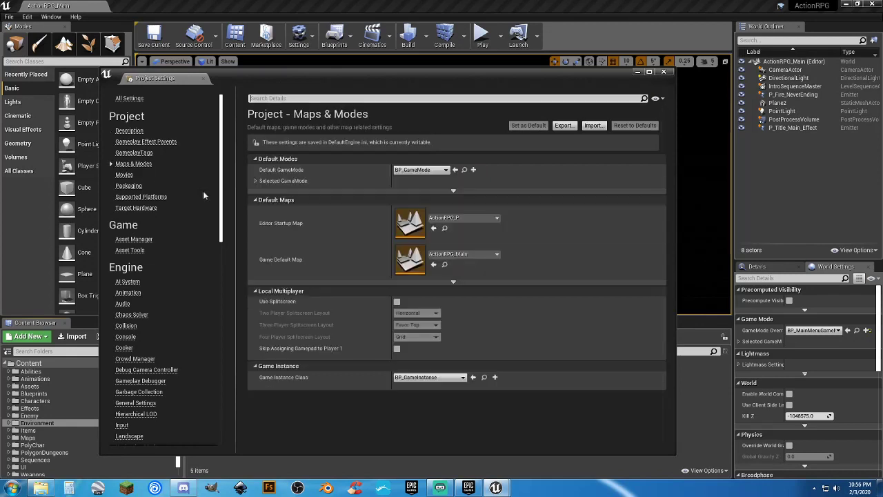
left_click(454, 281)
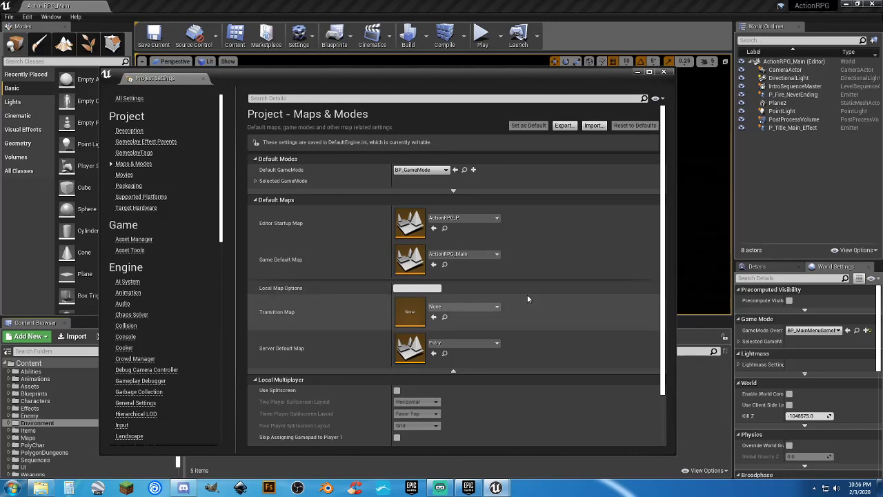
left_click(664, 72)
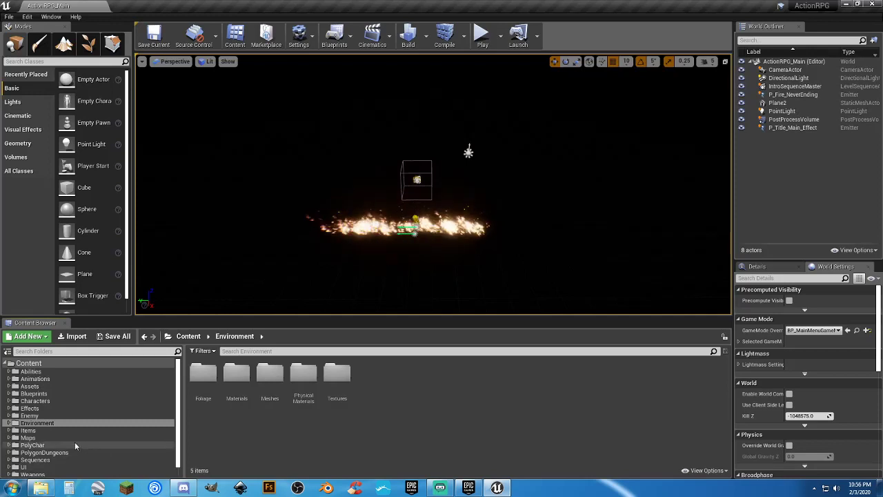
Step: Reload ActionRPG_Main and switch to the ActionRPG_P level from the Maps folder, dismissing the message log
scroll(52, 423, "down", 1)
left_click(41, 425)
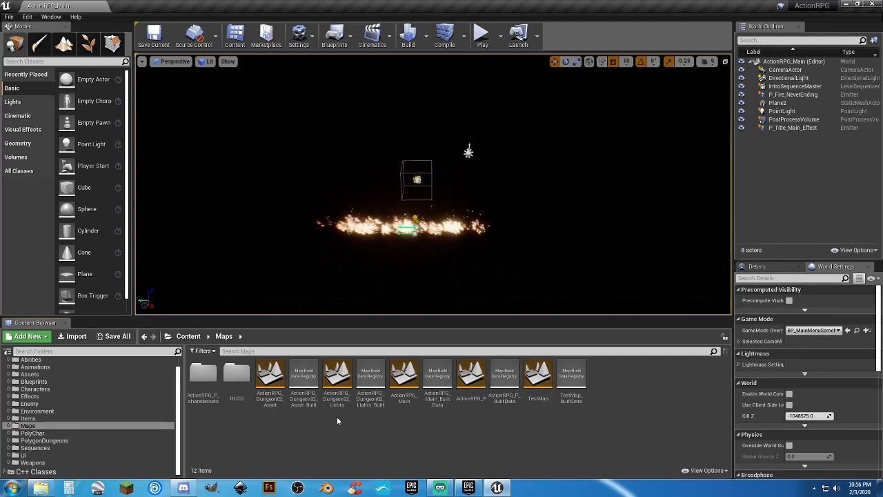
double_click(404, 386)
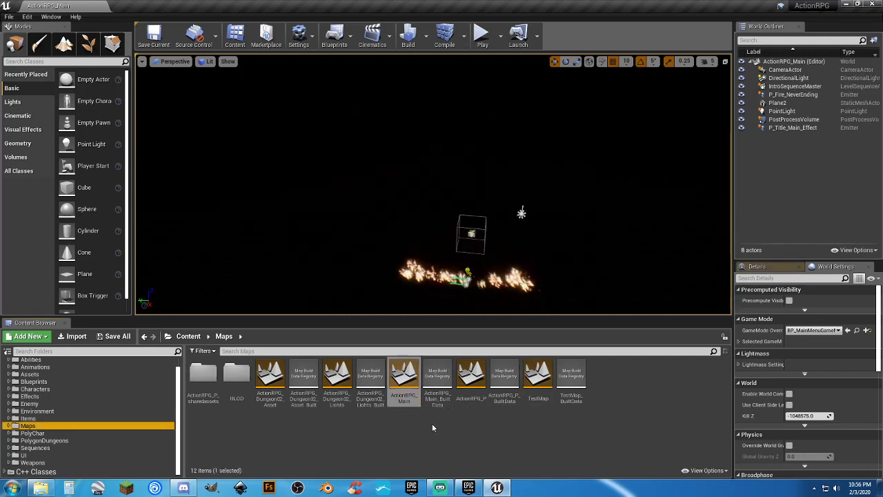
double_click(470, 400)
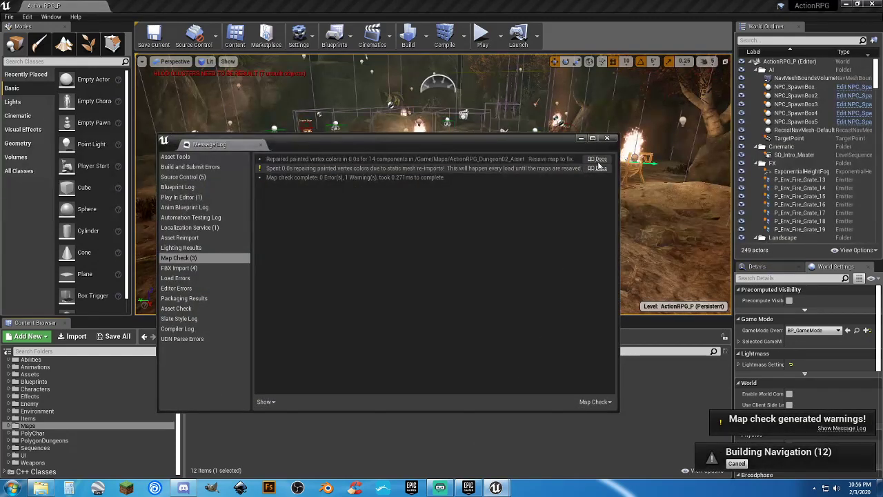
left_click(606, 138)
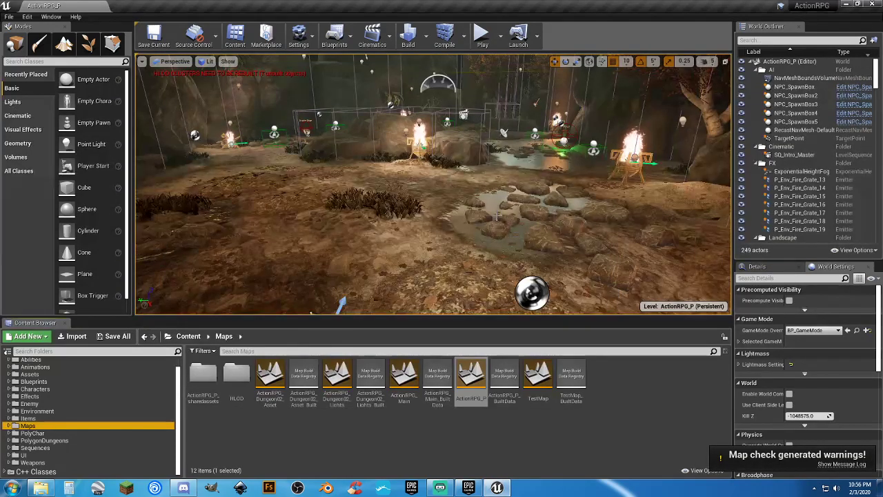
Step: Fly through the ActionRPG_P level to examine its rocks, fire grates and spawn areas
right_click_drag(341, 304, 279, 295)
right_click_drag(434, 184, 433, 184)
right_click_drag(493, 213, 493, 213)
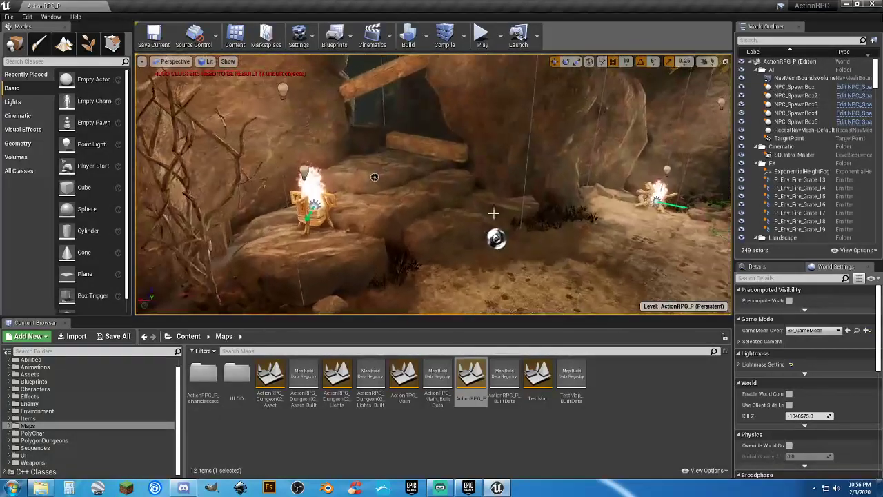
right_click_drag(391, 180, 391, 181)
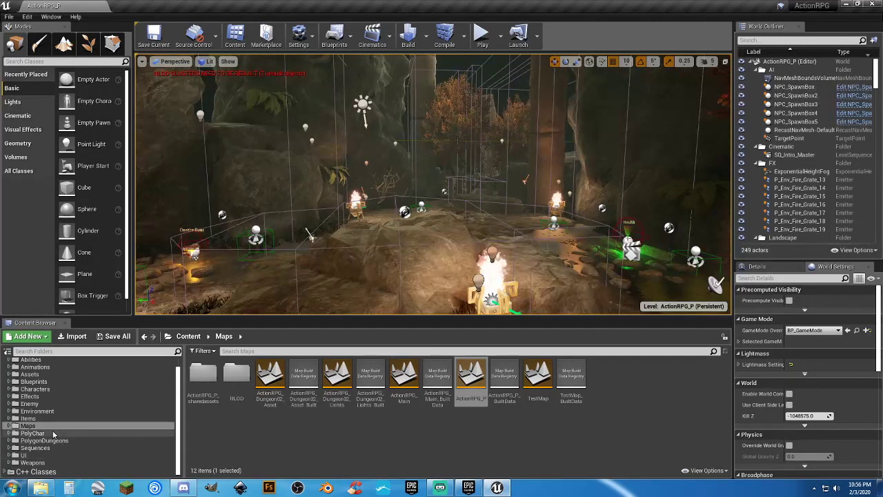
Step: Look through the Items folder and the top-level folders of Content
scroll(51, 431, "up", 1)
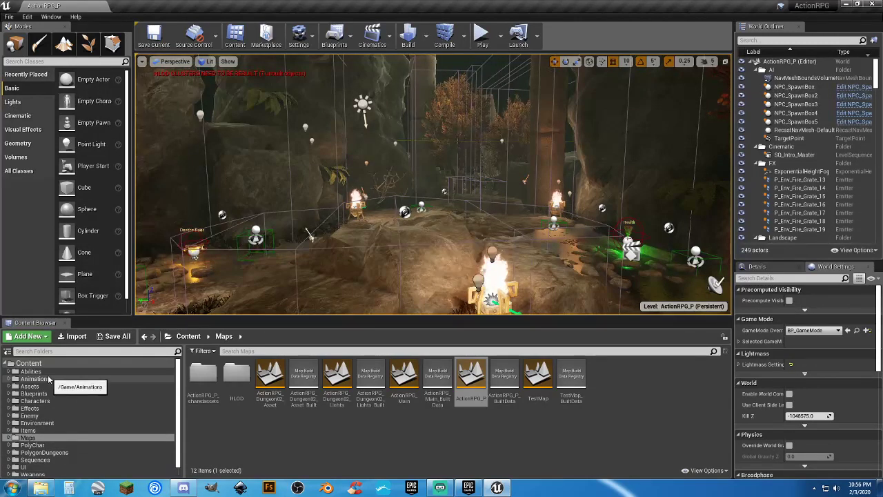
left_click(48, 445)
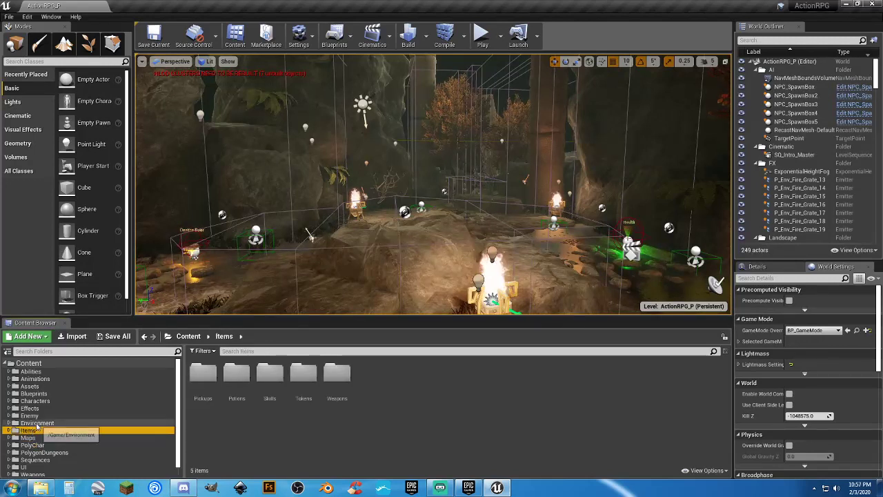
left_click(29, 364)
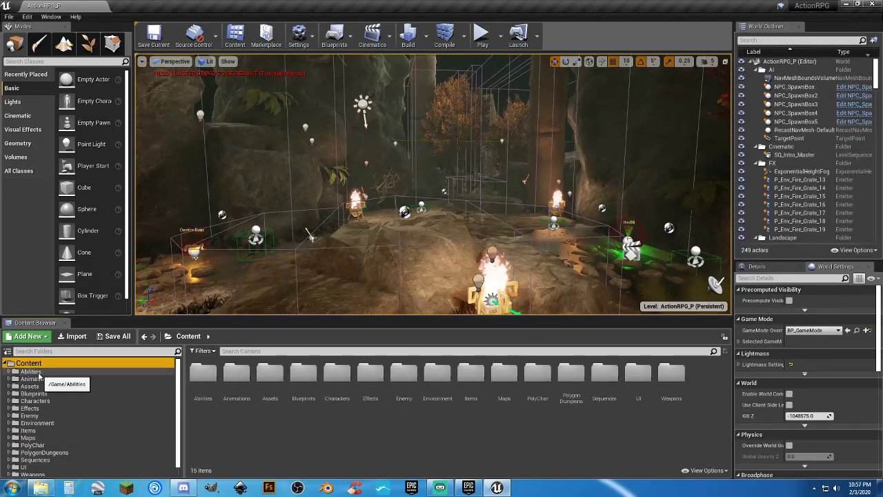
Step: Open the BP_GameMode blueprint from the Blueprints folder and look over the comment groups in its Event Graph
left_click(34, 394)
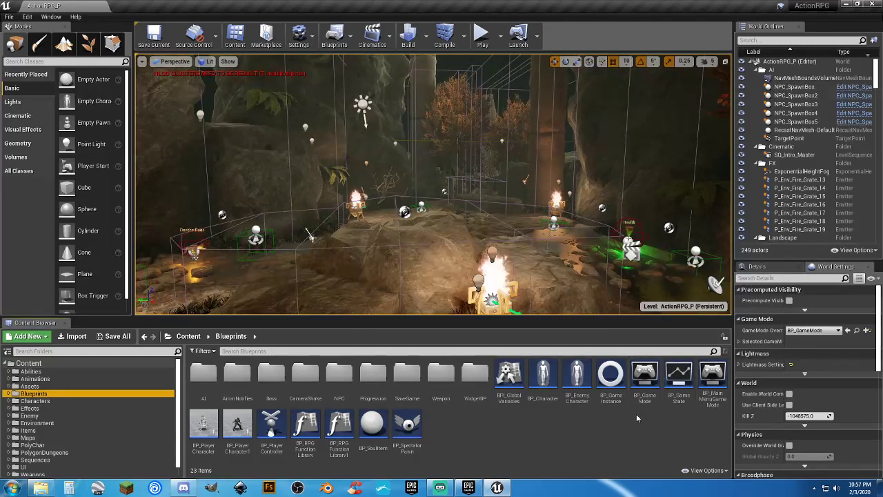
double_click(645, 377)
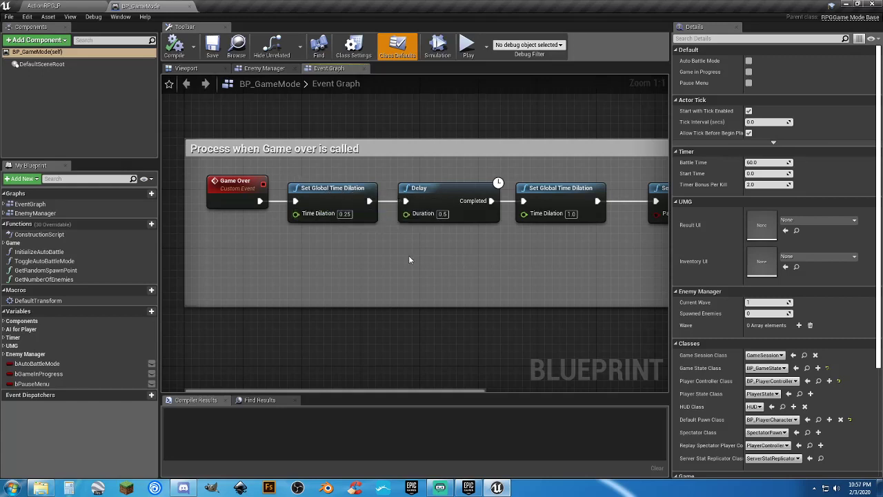
right_click_drag(565, 256, 521, 154)
scroll(428, 189, "down", 3)
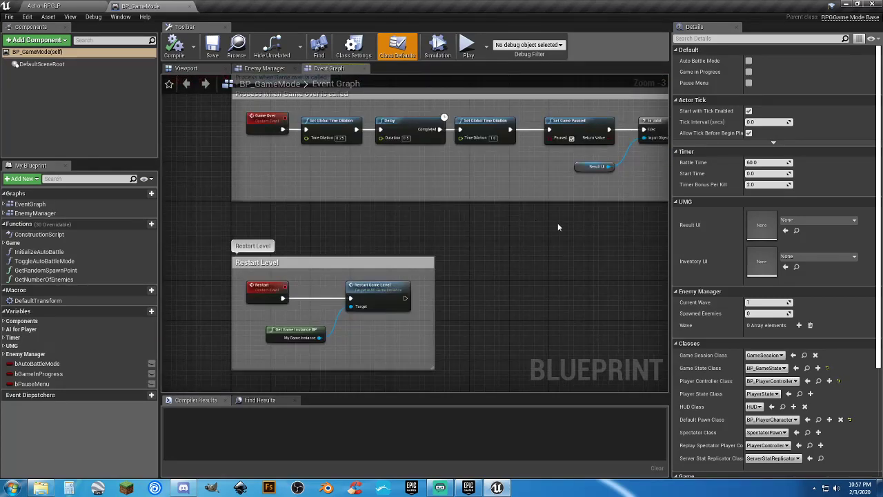
right_click_drag(557, 223, 299, 268)
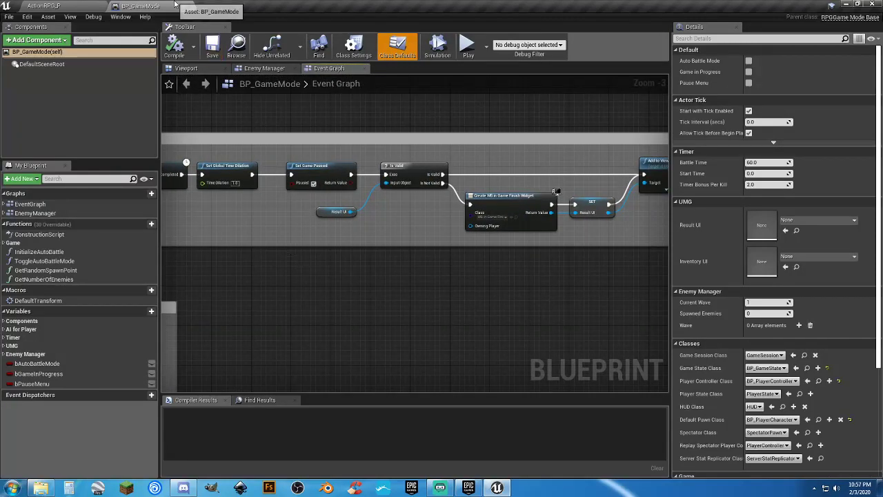
scroll(381, 205, "down", 6)
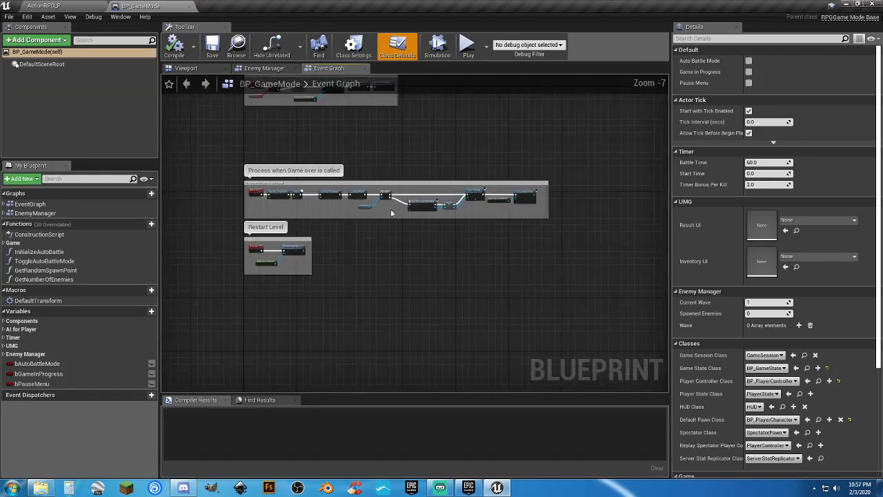
right_click_drag(395, 259, 384, 289)
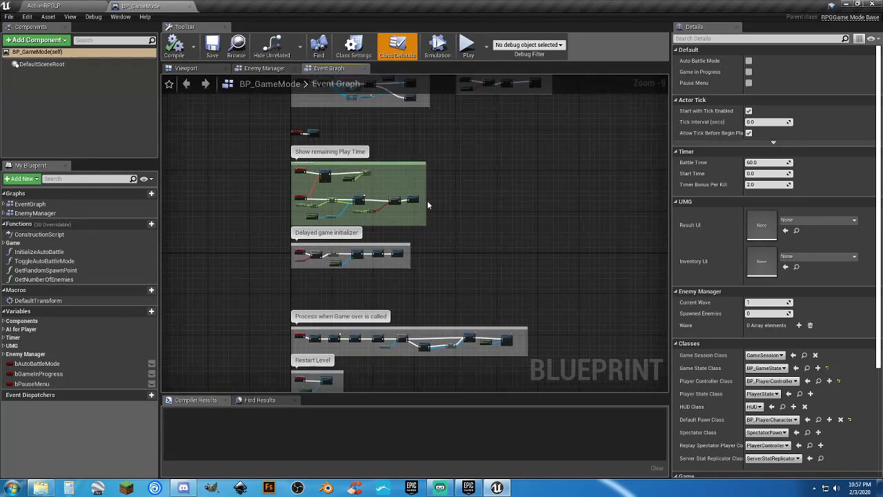
Step: Examine the Get Time Seconds and SET nodes in the Show remaining Play Time group
right_click_drag(453, 187, 451, 205)
scroll(336, 204, "up", 8)
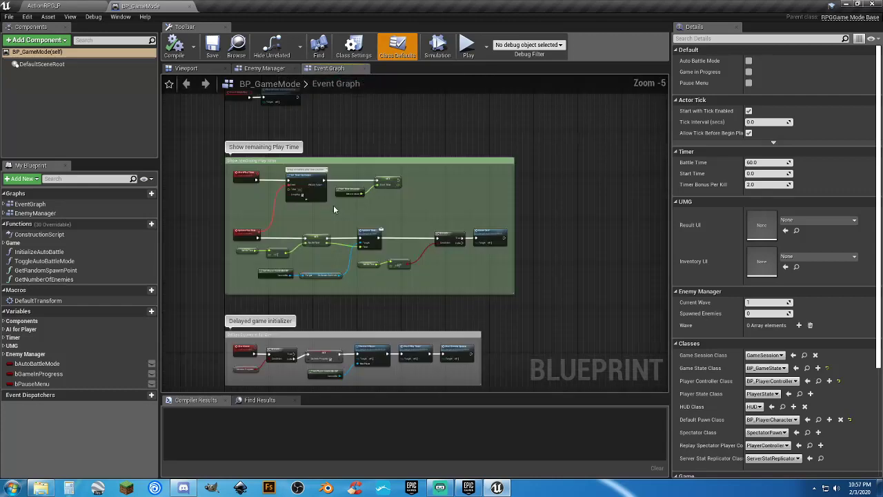
right_click_drag(329, 208, 414, 207)
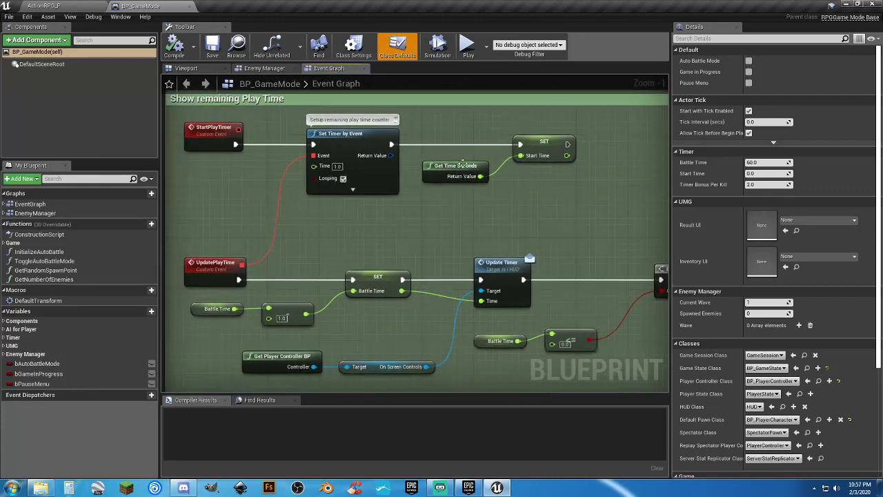
left_click(453, 166)
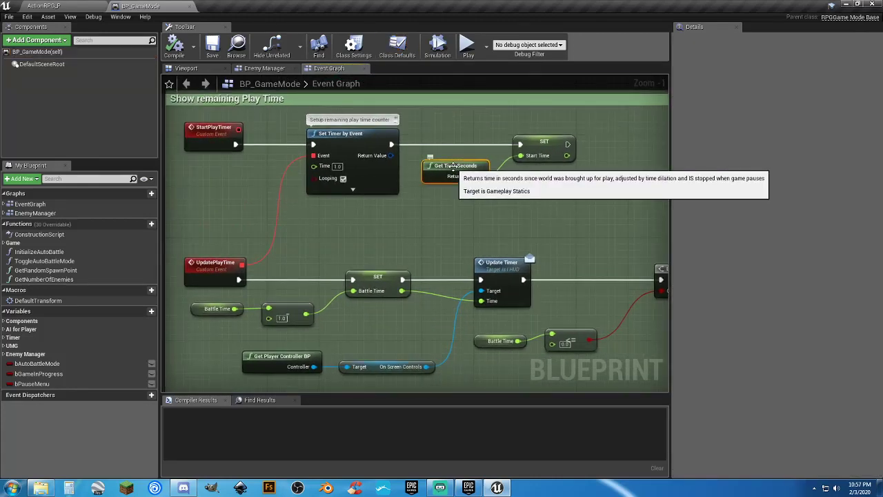
left_click(529, 142)
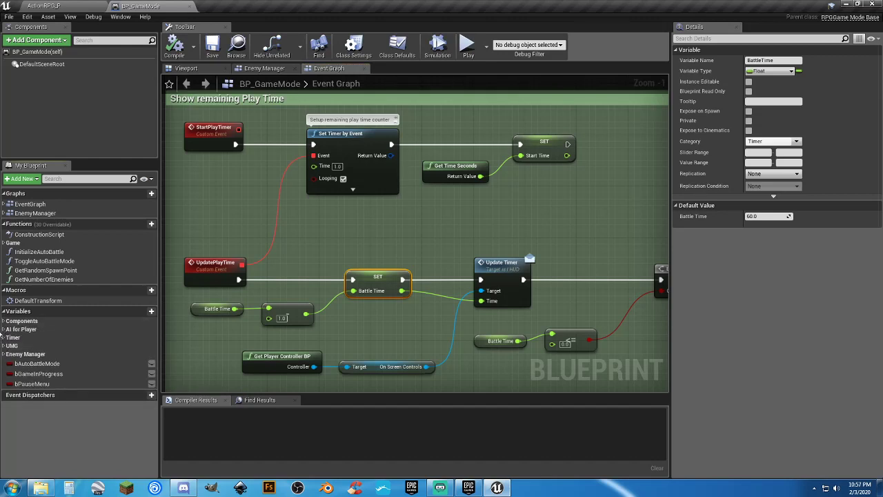
Step: Set the default values of the Timer variables TimerBonusPerKill to 10 and BattleTime to 120, and compile and save BP_GameMode
left_click(4, 337)
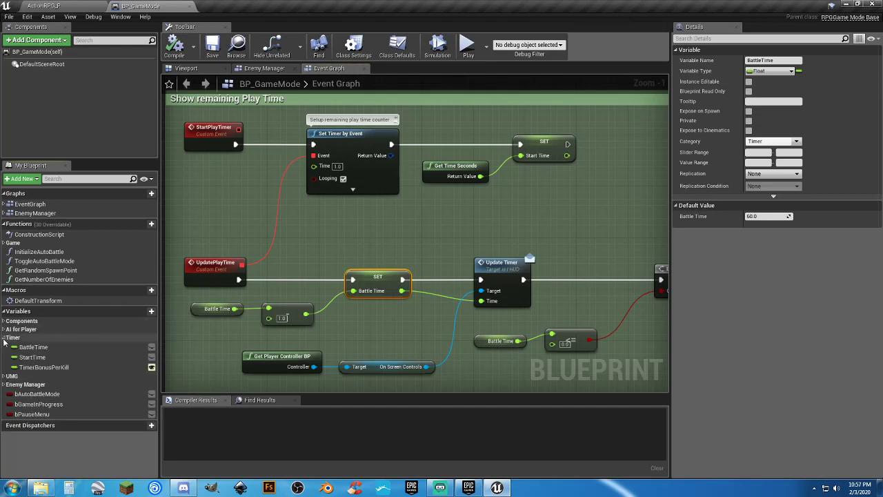
left_click(41, 347)
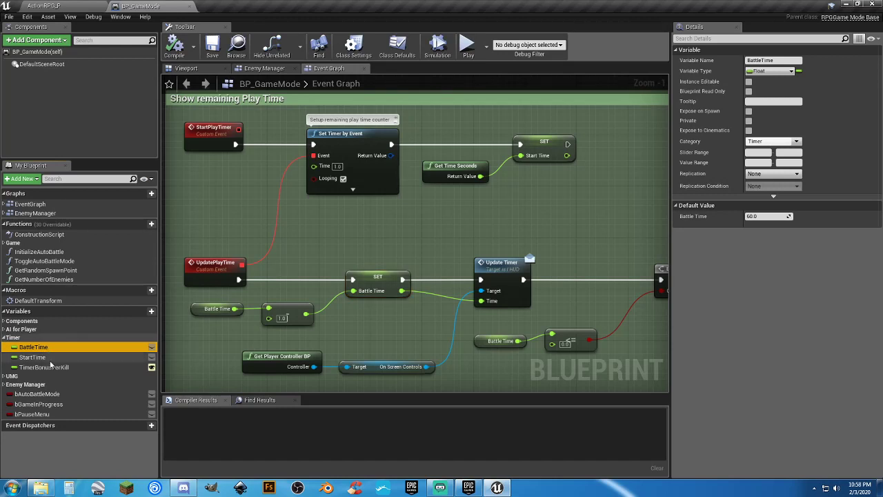
left_click(47, 370)
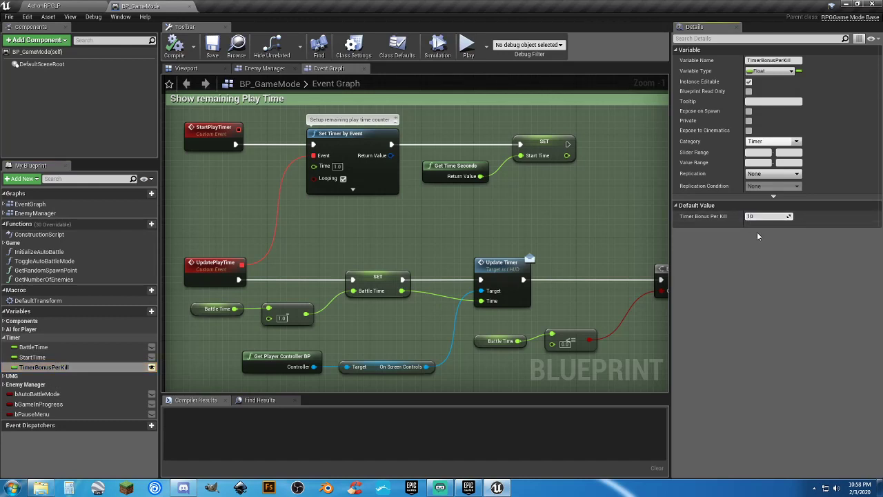
left_click(32, 356)
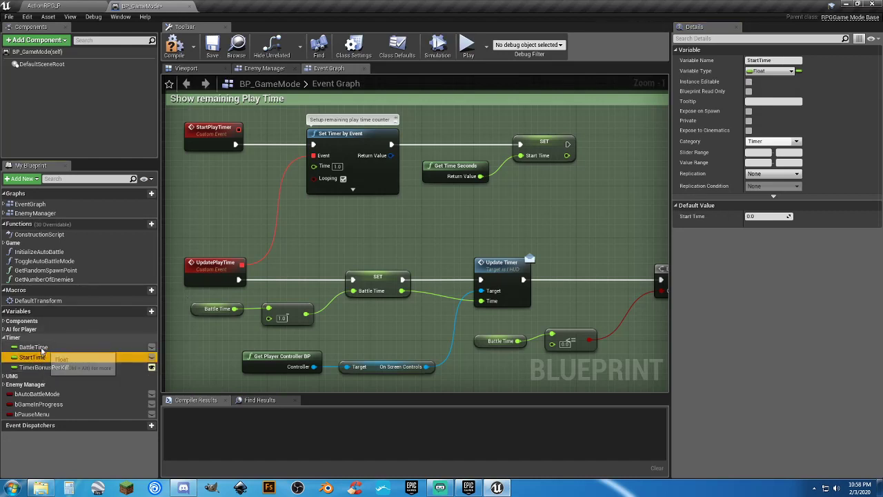
left_click(33, 347)
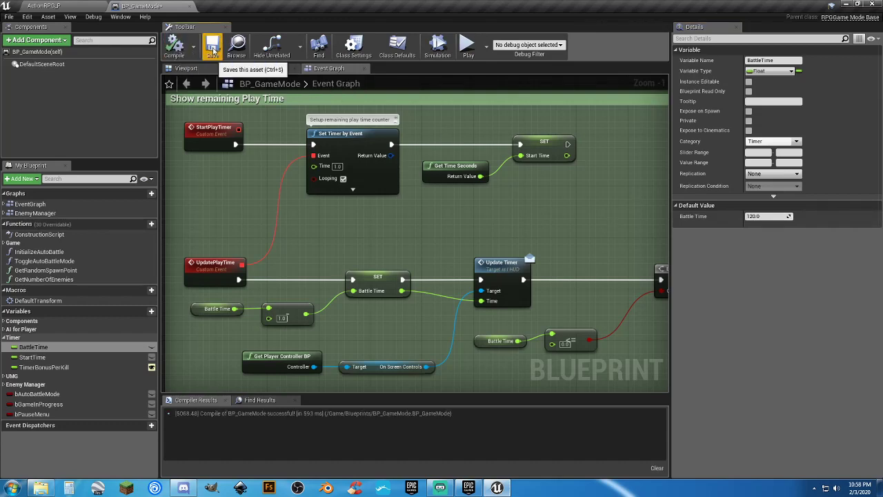
Step: Play-test the ActionRPG_P level until Game Over, return to the main menu and end the play session
left_click(72, 7)
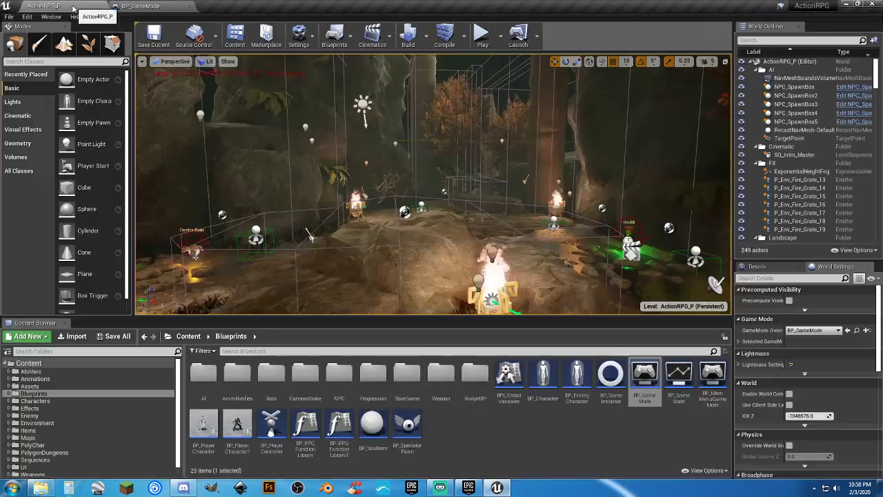
left_click(482, 43)
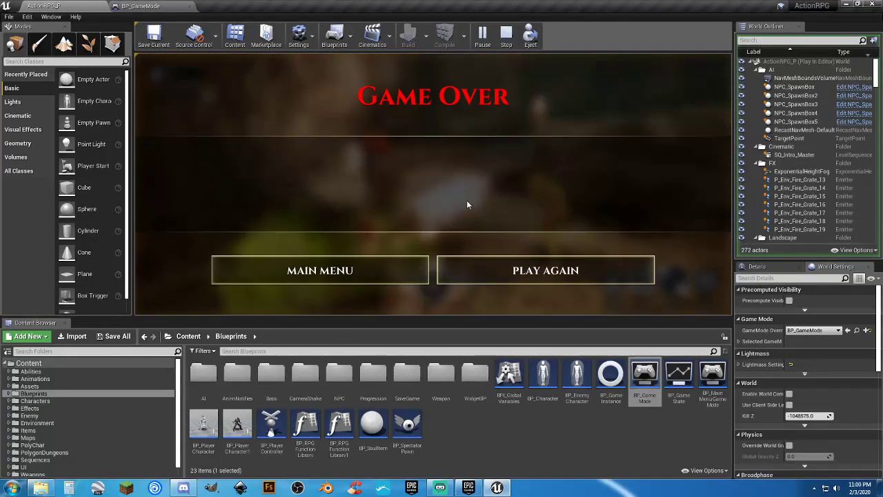
left_click(353, 274)
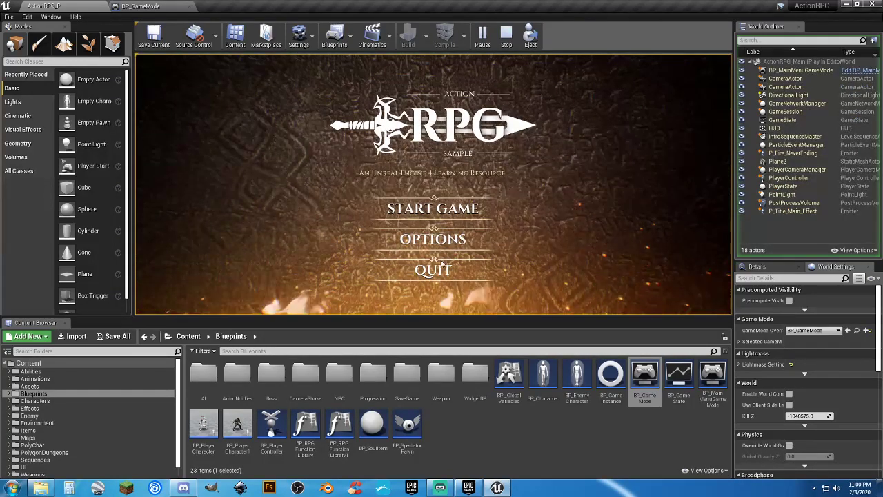
key("Escape")
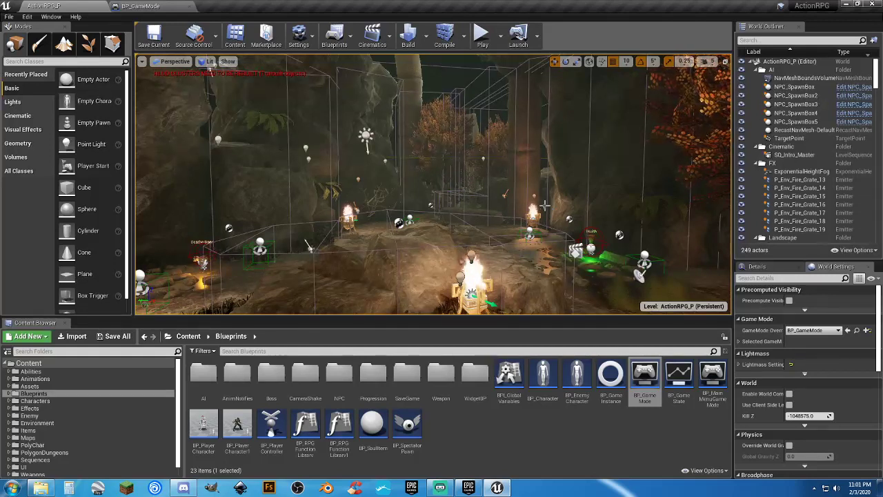
right_click_drag(489, 235, 489, 235)
right_click_drag(670, 241, 670, 241)
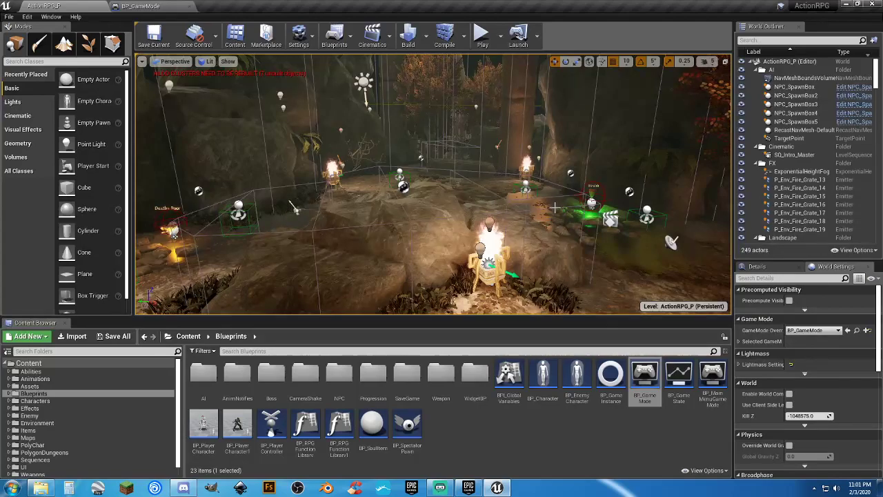
right_click_drag(670, 241, 665, 219)
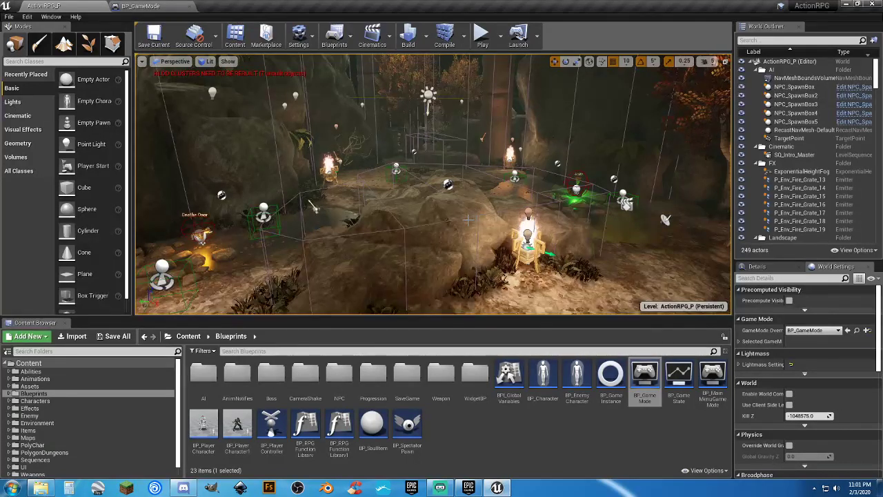
right_click_drag(588, 236, 588, 235)
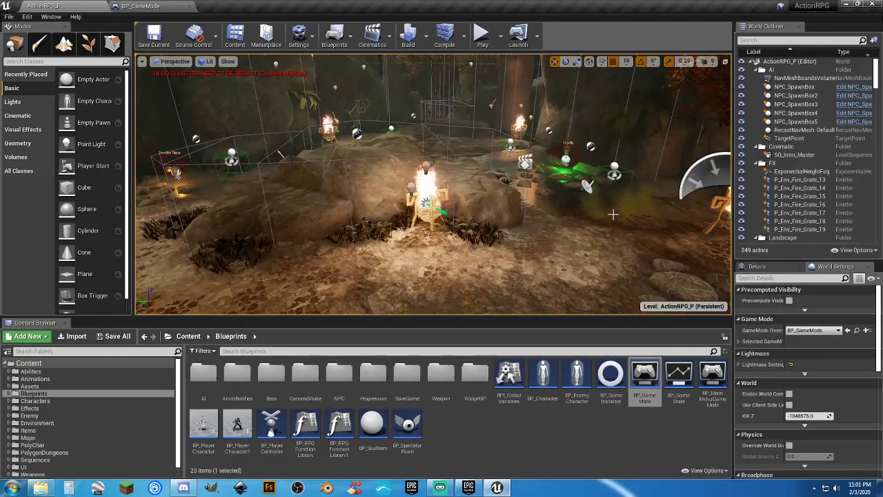
right_click_drag(279, 153, 546, 206)
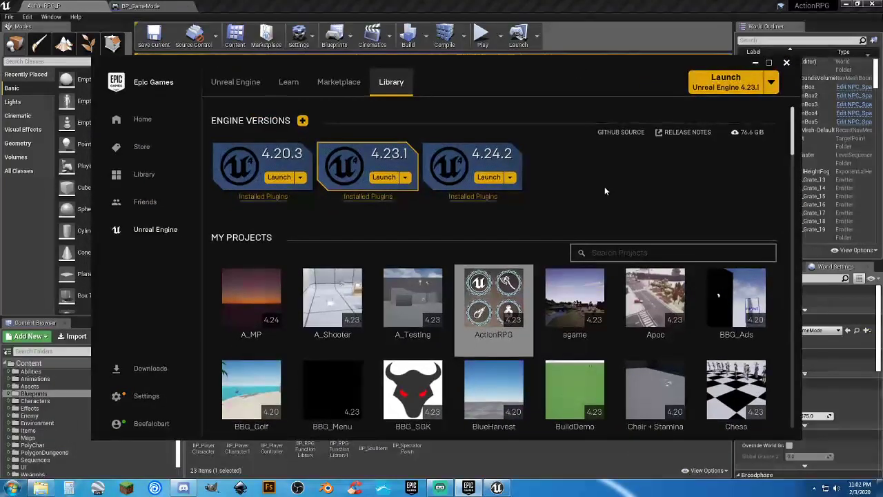
Step: Switch to the Epic Games Launcher and look through the whole My Projects list in the Unreal Engine library
scroll(604, 187, "down", 5)
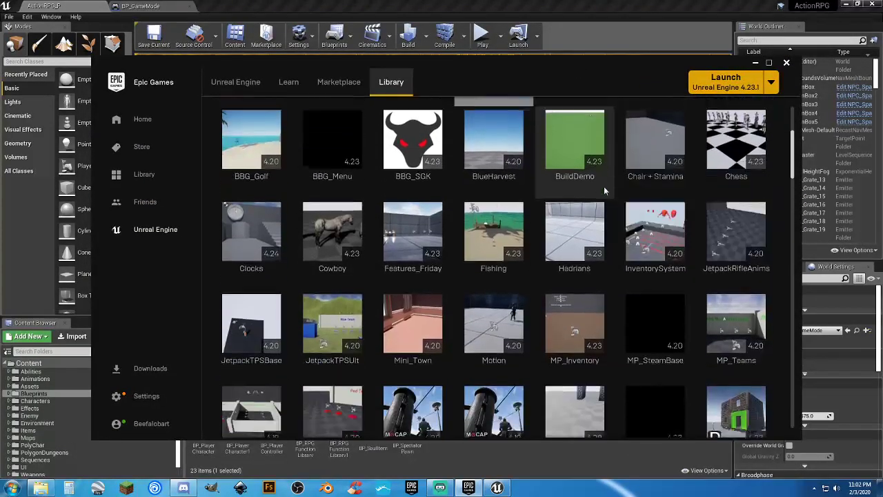
scroll(603, 187, "down", 4)
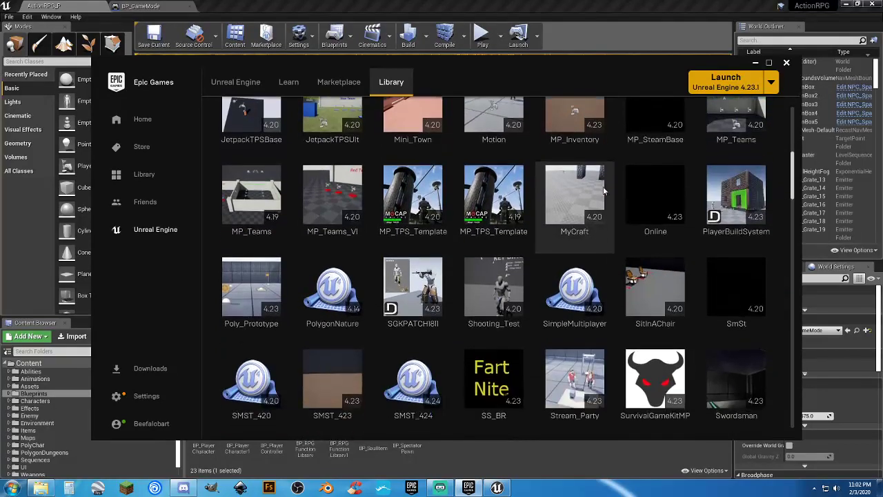
scroll(603, 190, "down", 4)
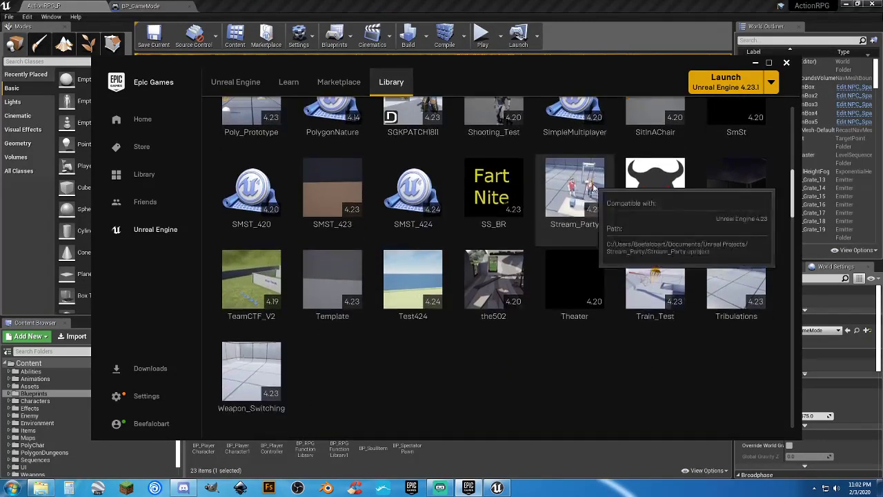
scroll(593, 188, "up", 6)
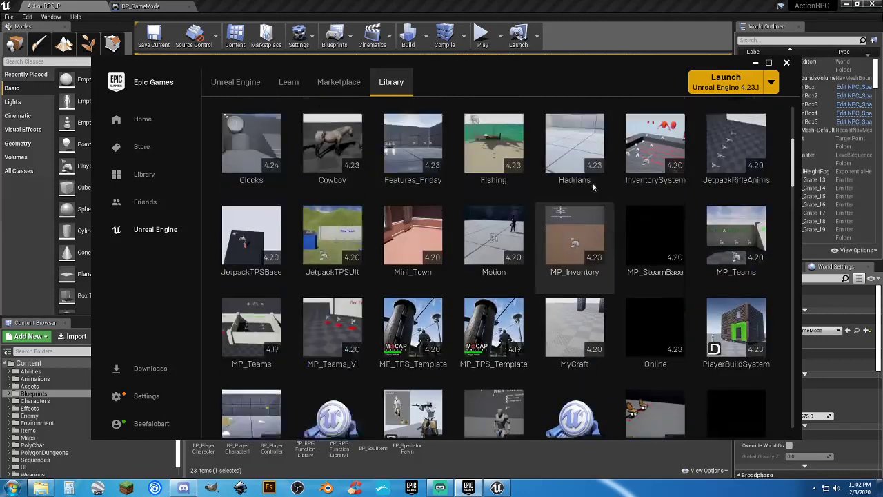
scroll(592, 185, "up", 5)
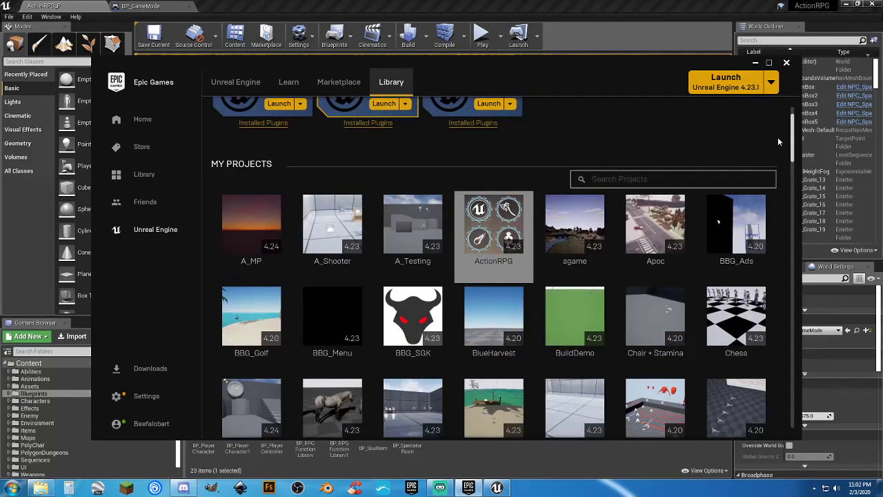
left_click_drag(791, 140, 791, 121)
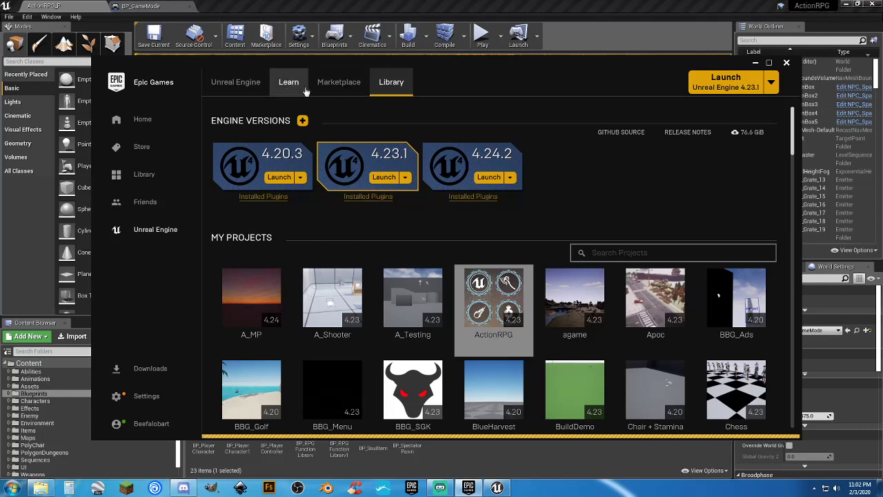
Step: Open the Unreal Engine learning content and look through all the Engine Feature Samples, down to Realistic Rendering and Blueprints
left_click(284, 90)
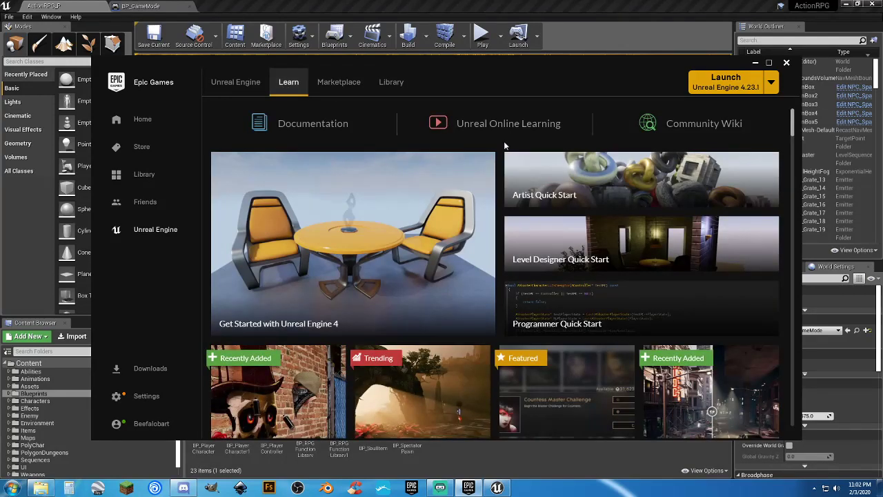
scroll(497, 146, "down", 3)
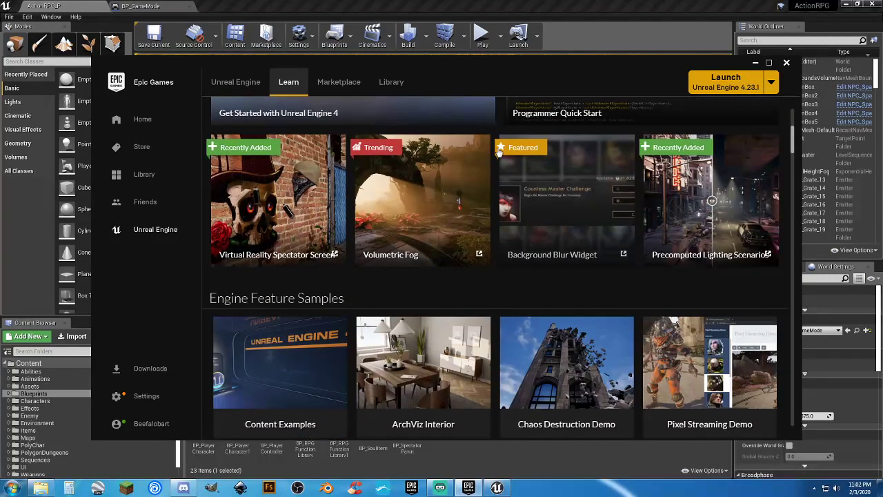
scroll(498, 152, "down", 1)
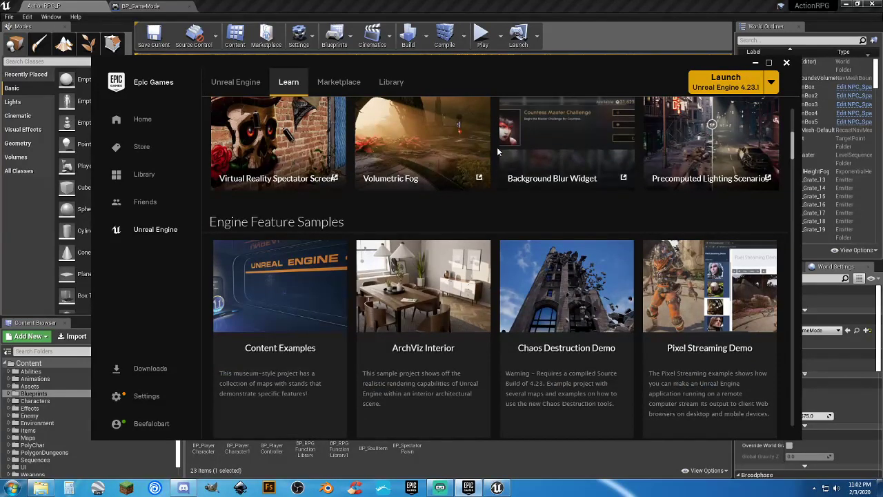
scroll(498, 149, "down", 2)
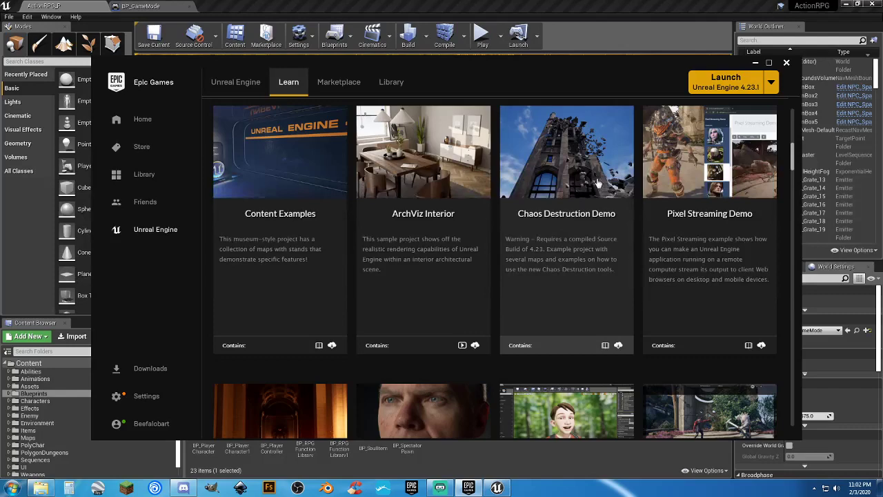
scroll(600, 186, "down", 2)
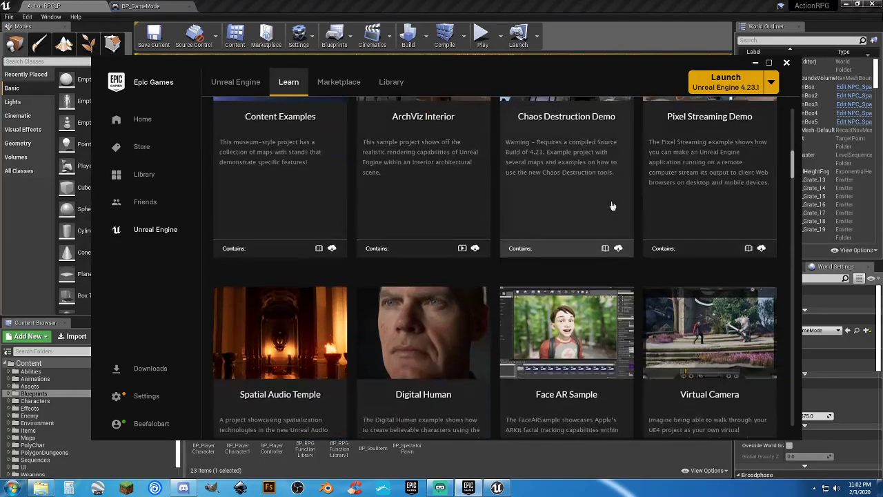
scroll(607, 202, "down", 2)
scroll(605, 202, "down", 2)
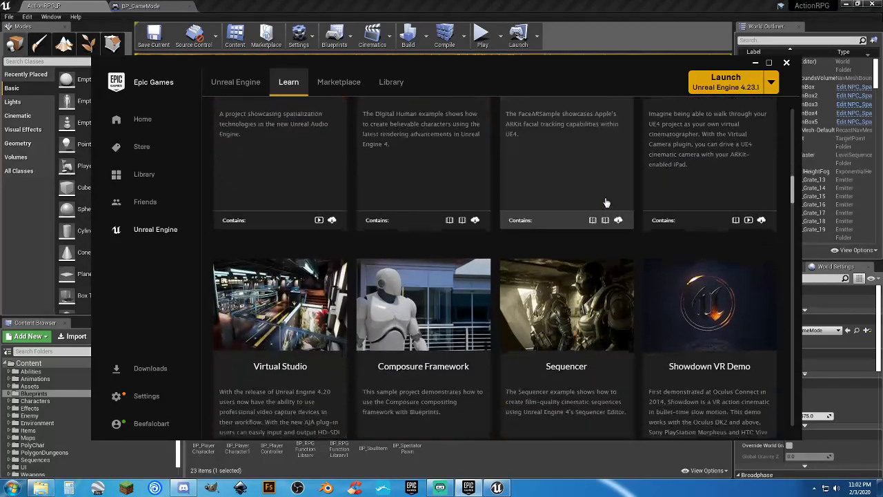
scroll(605, 202, "down", 1)
scroll(605, 202, "down", 1)
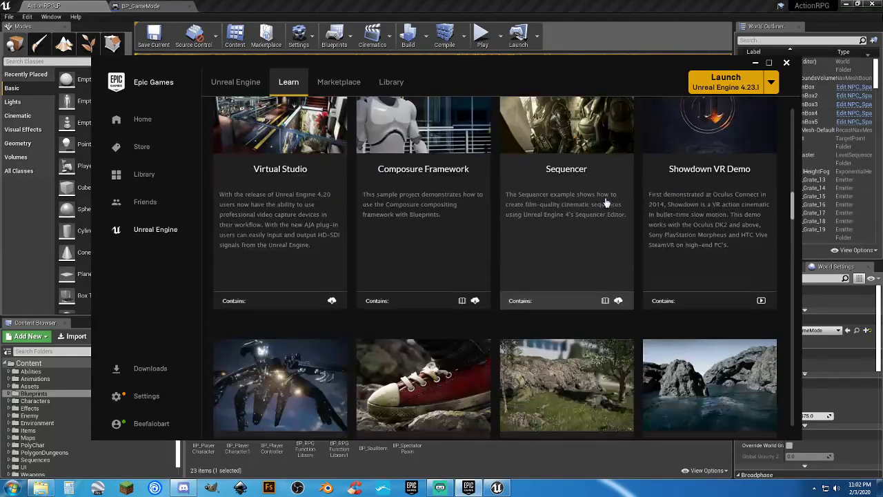
scroll(605, 200, "down", 3)
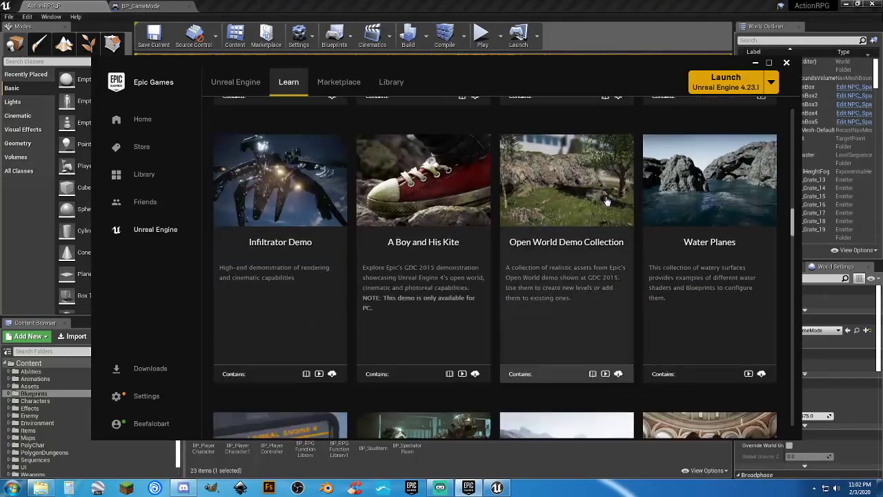
scroll(606, 200, "down", 3)
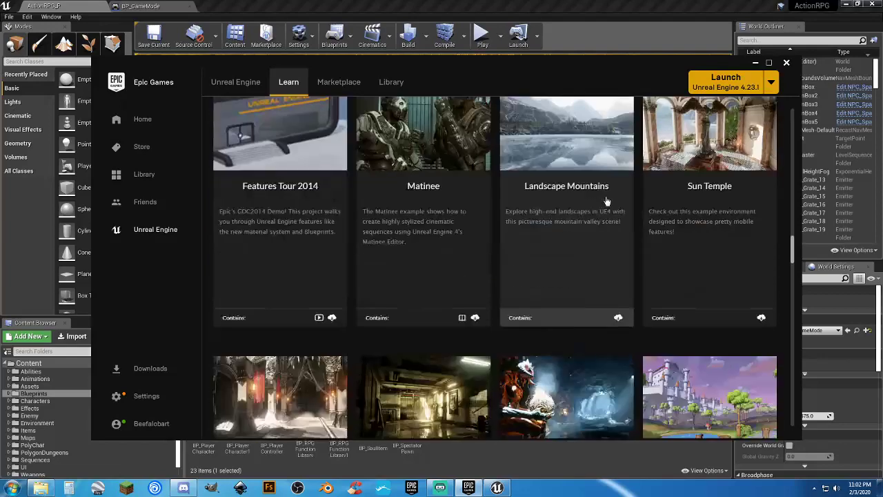
scroll(606, 200, "down", 3)
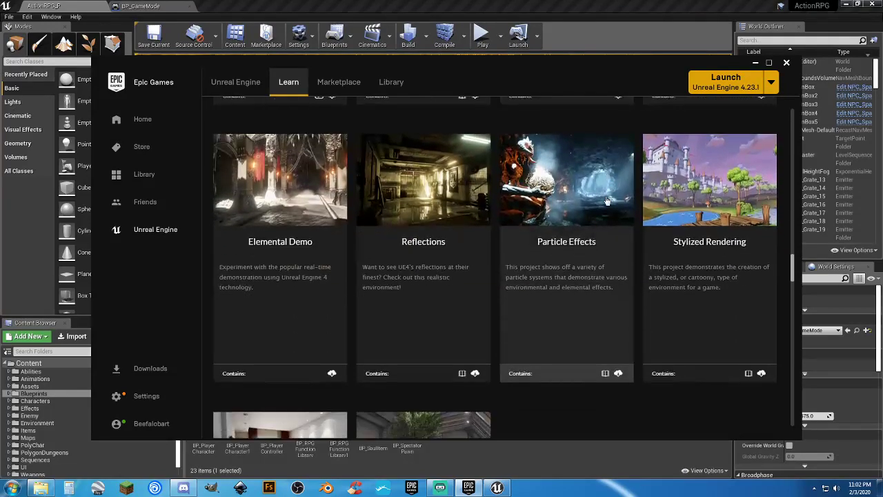
scroll(605, 201, "down", 2)
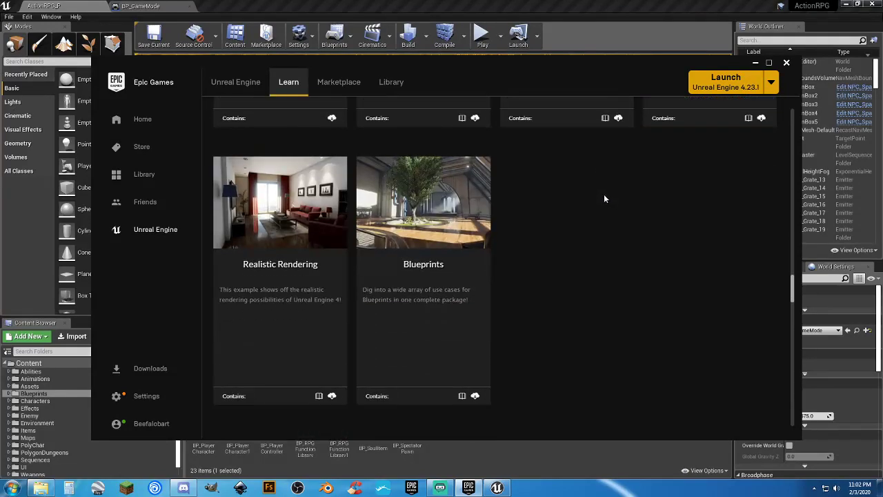
Step: Look through the Gameplay Concepts and Games samples, from SillyGeo to Shooter Game, Vehicle Game and Strategy Game
scroll(599, 196, "down", 2)
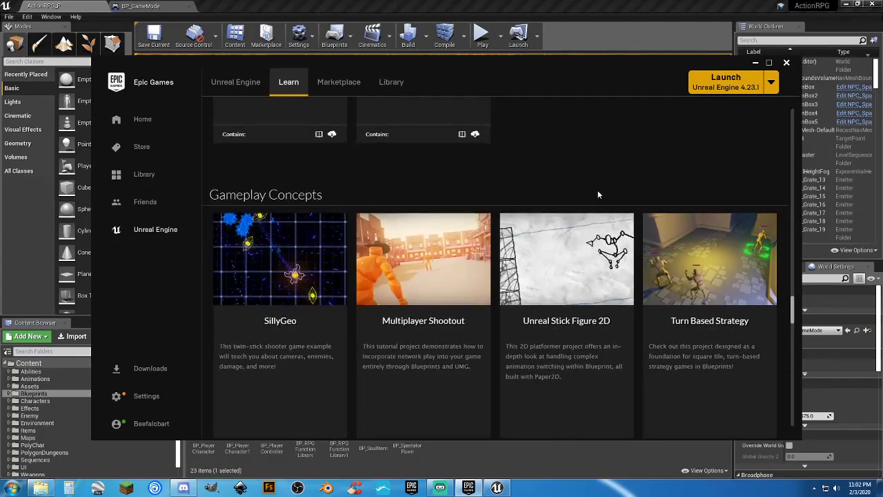
scroll(597, 191, "down", 1)
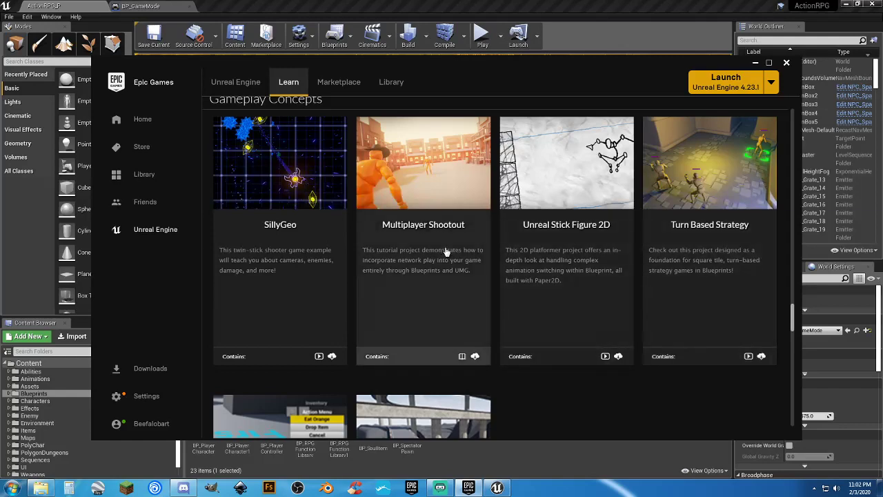
scroll(441, 276, "down", 3)
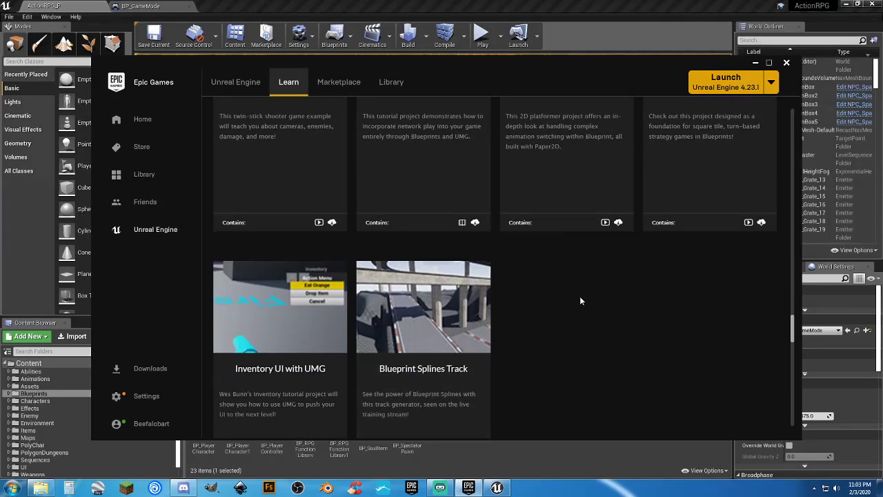
scroll(555, 303, "down", 3)
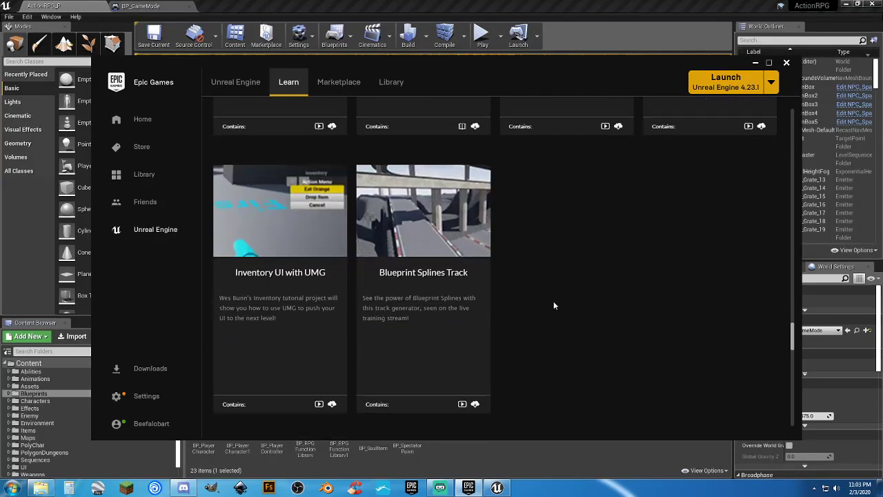
scroll(553, 304, "down", 4)
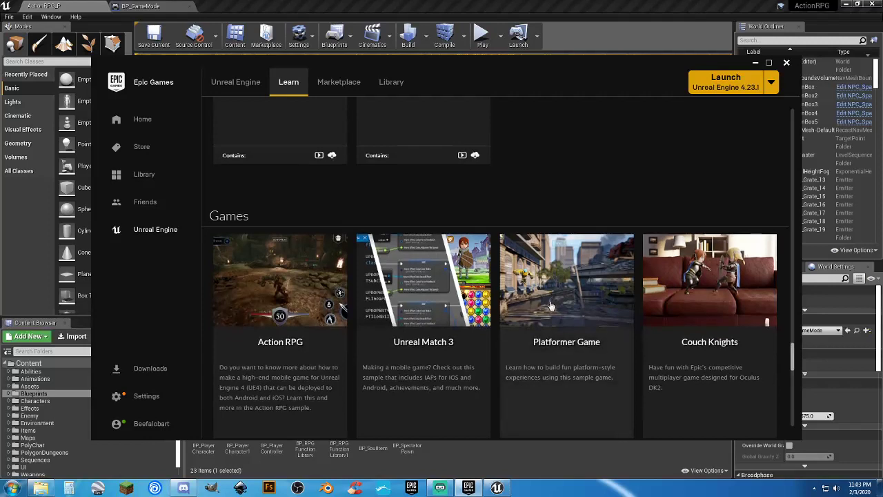
scroll(372, 314, "down", 1)
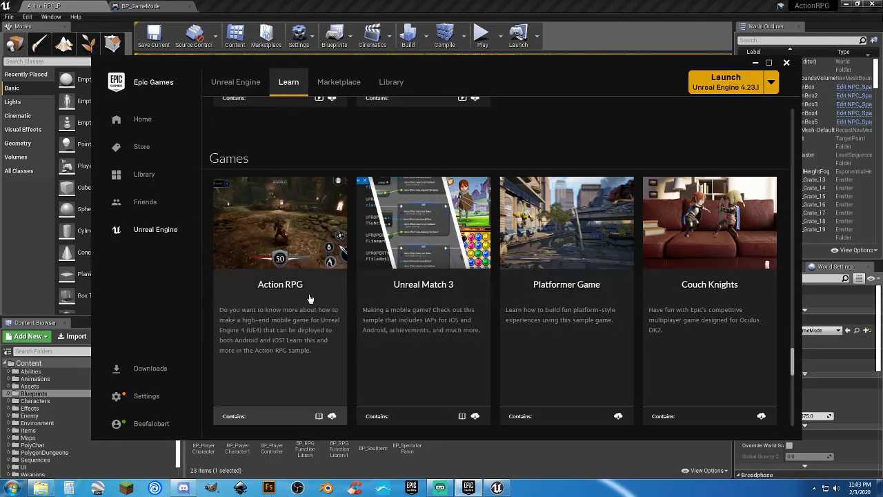
scroll(286, 305, "down", 1)
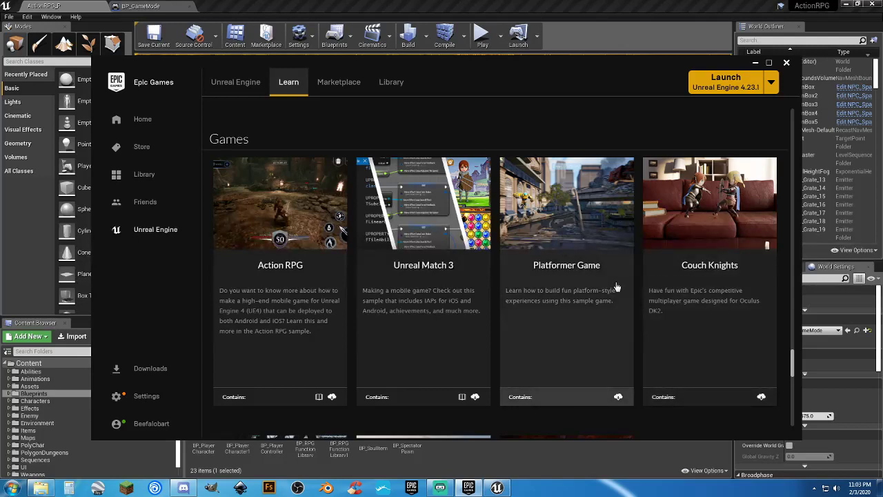
scroll(616, 288, "down", 4)
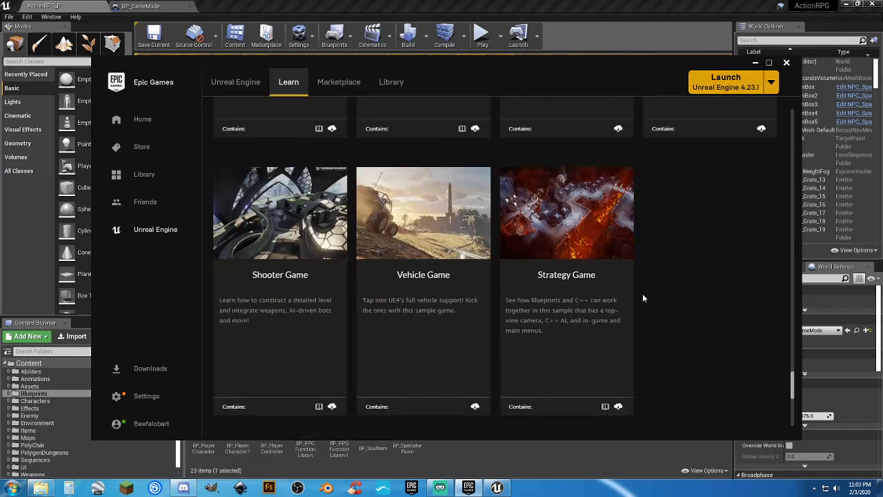
scroll(295, 232, "down", 1)
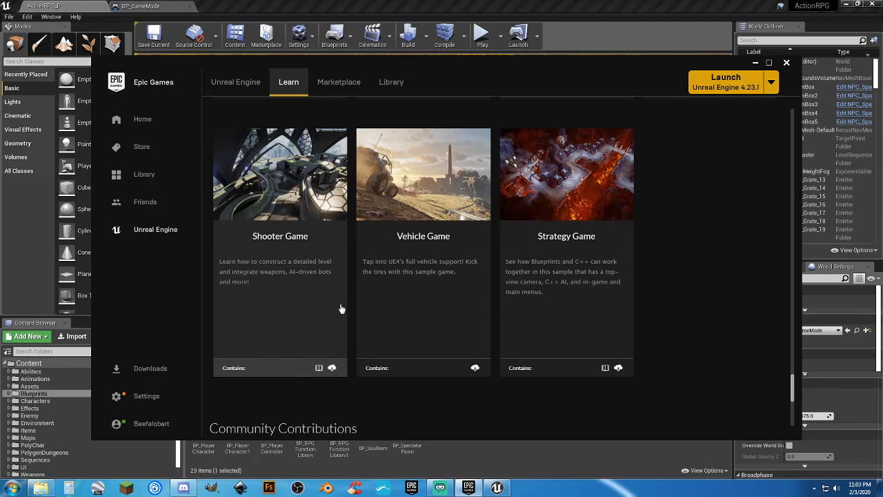
Step: Open the Shooter Game sample's details and read its description, supported engine versions and comments
left_click(332, 369)
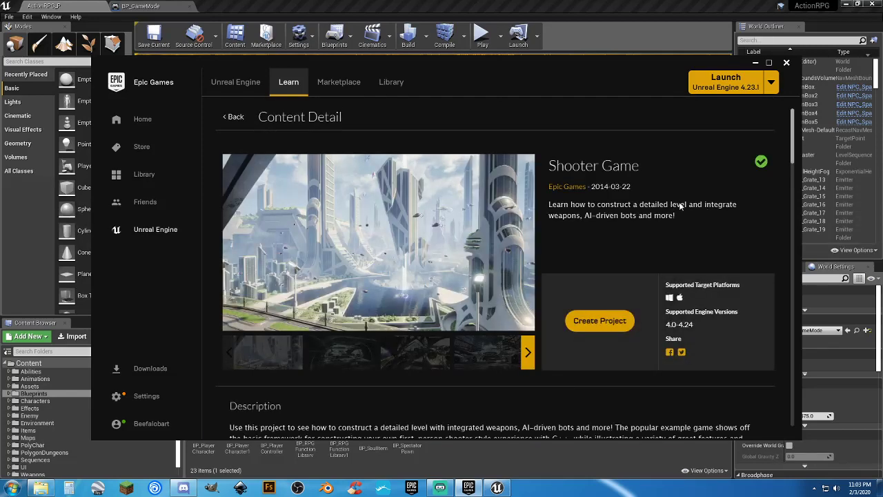
scroll(678, 207, "down", 3)
scroll(679, 205, "down", 3)
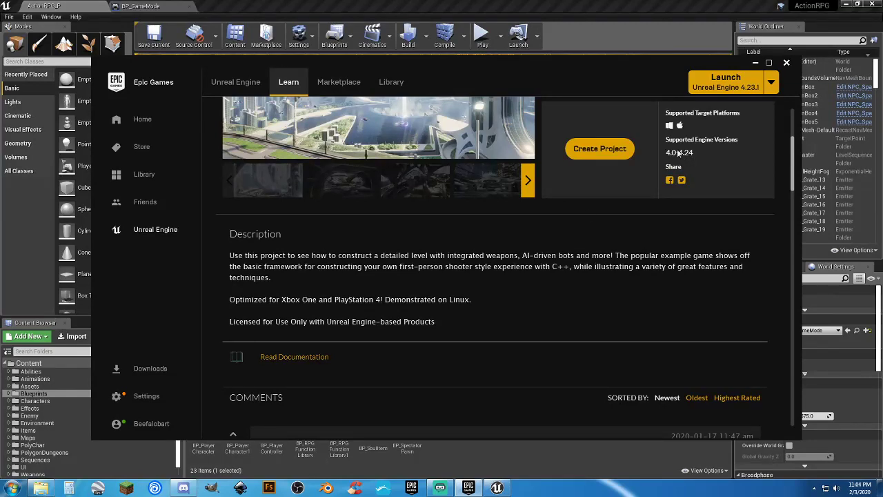
scroll(528, 288, "down", 3)
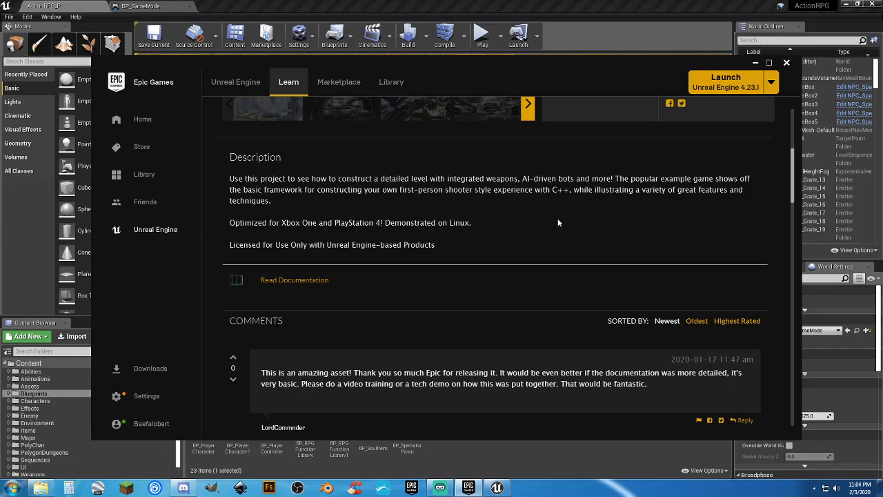
scroll(558, 218, "down", 1)
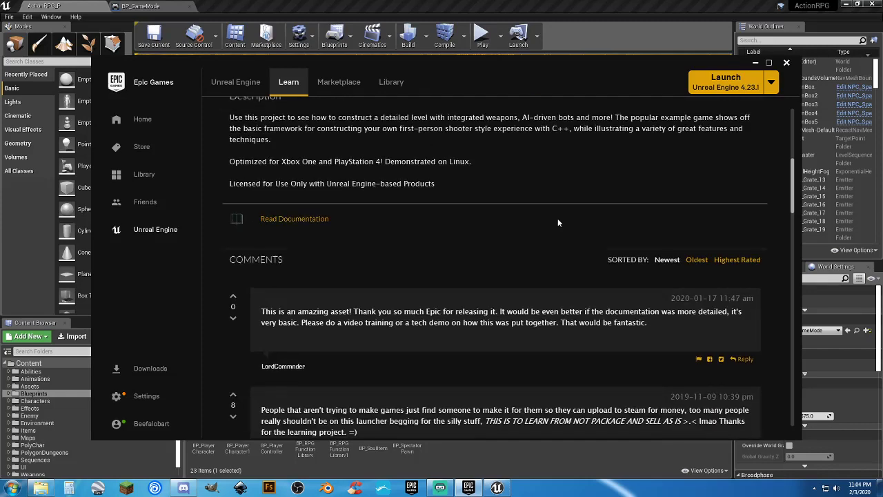
scroll(552, 220, "up", 2)
scroll(549, 220, "up", 3)
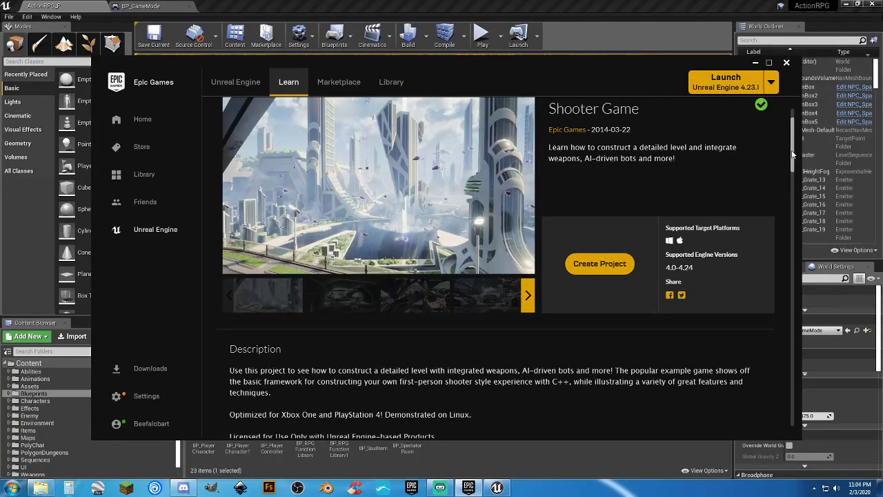
left_click_drag(793, 154, 483, 103)
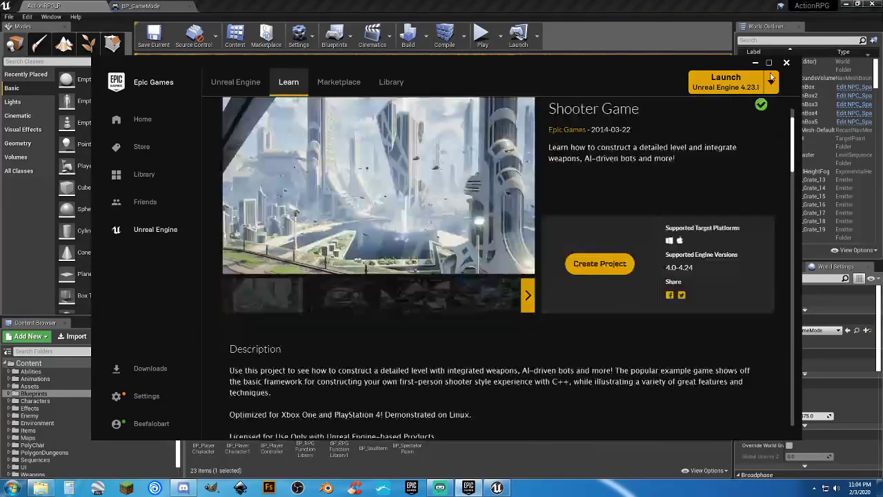
Step: Create a project named ShooterGame for engine version 4.23 from the Shooter Game sample in the Unreal Engine library
left_click(399, 86)
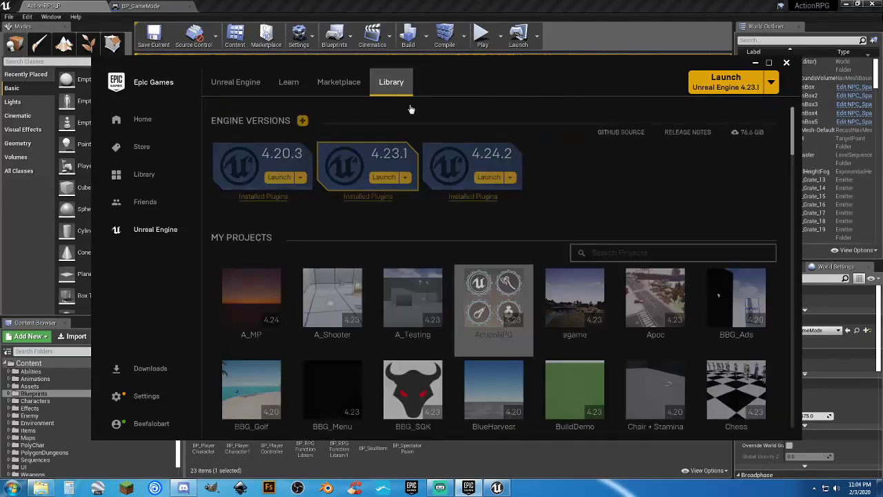
left_click_drag(792, 150, 805, 404)
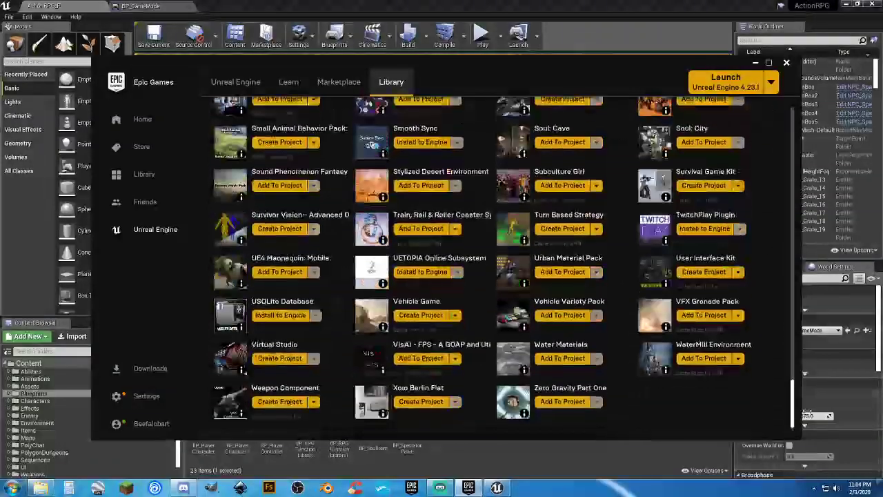
scroll(634, 365, "up", 5)
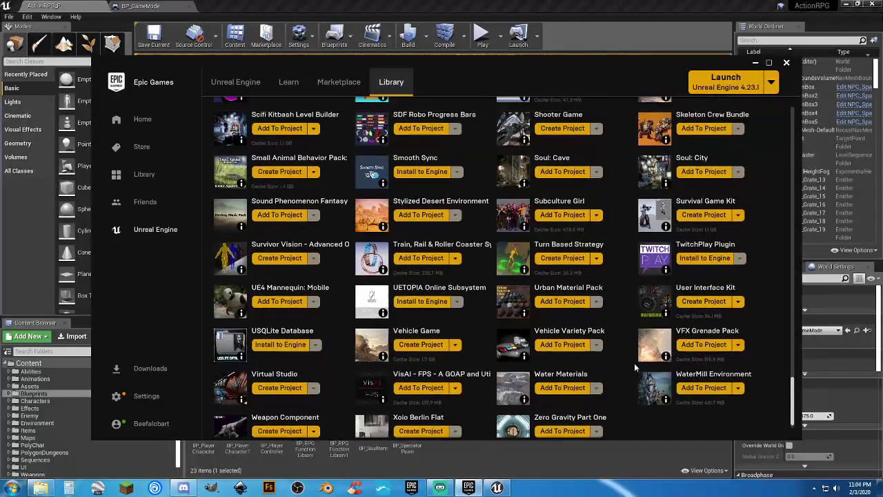
scroll(627, 359, "up", 1)
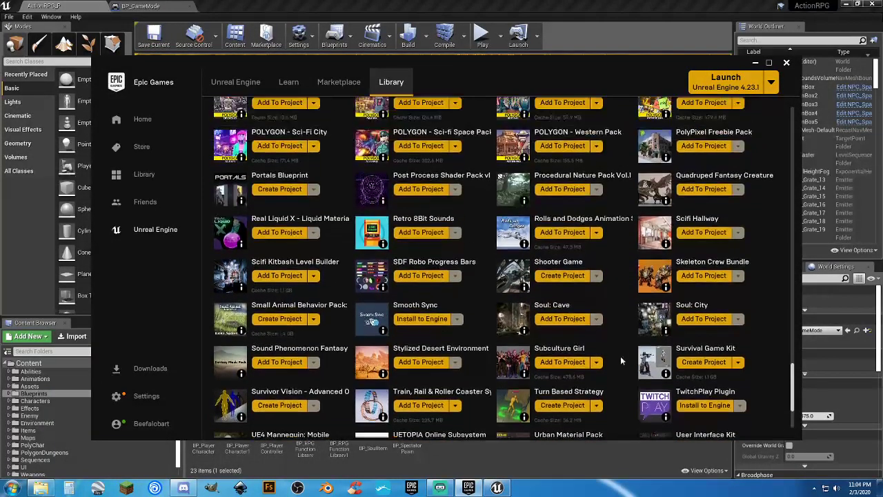
left_click(562, 276)
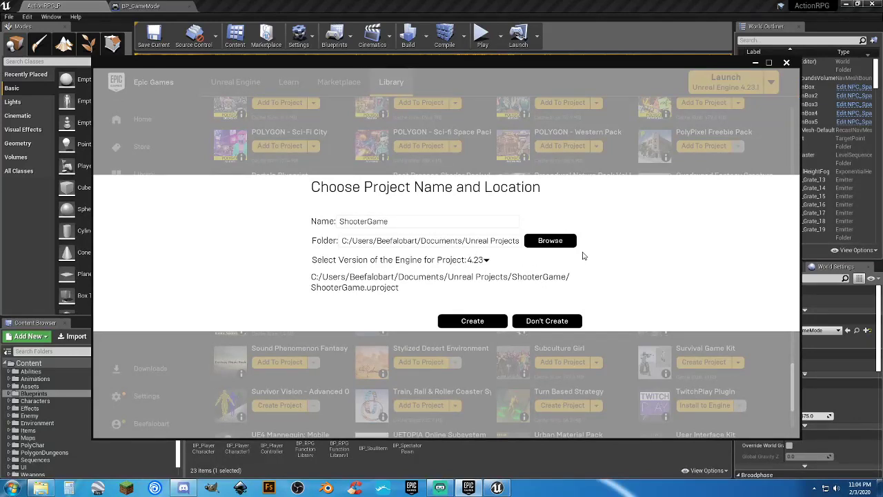
left_click(497, 321)
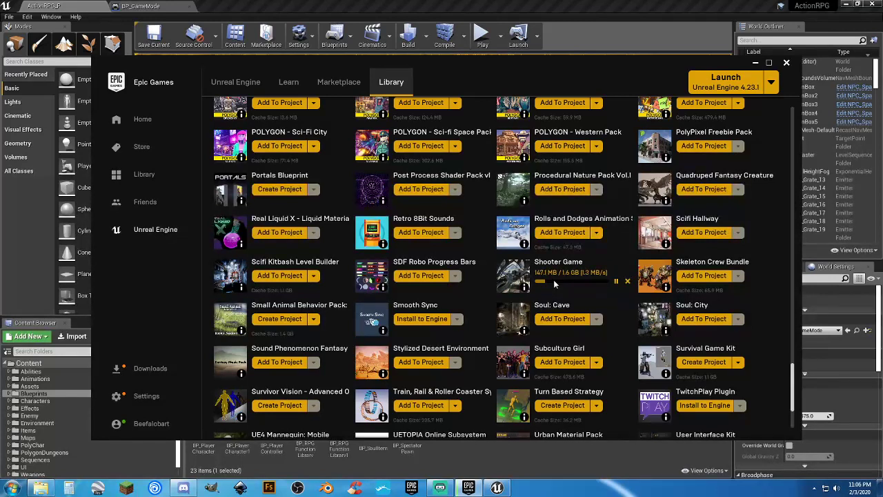
Step: Switch back to the Unreal Editor, start a play session of the ActionRPG_P level and end it during the intro
left_click(516, 12)
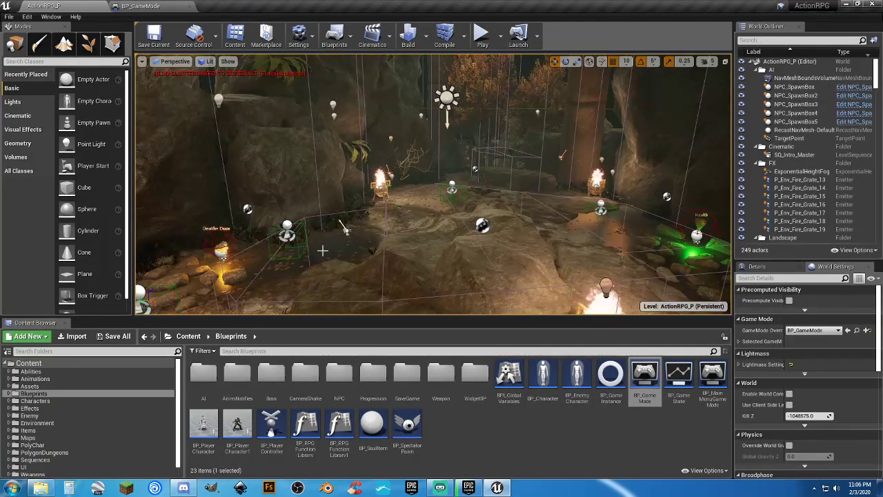
left_click(486, 39)
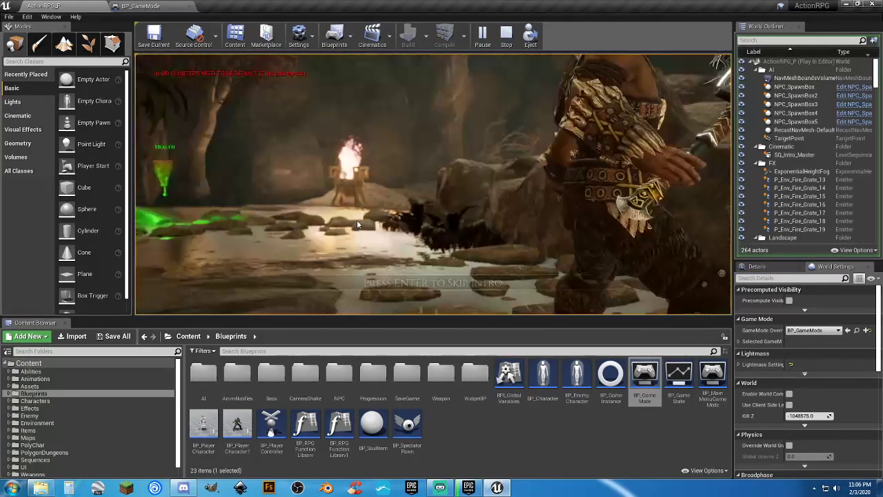
key("Escape")
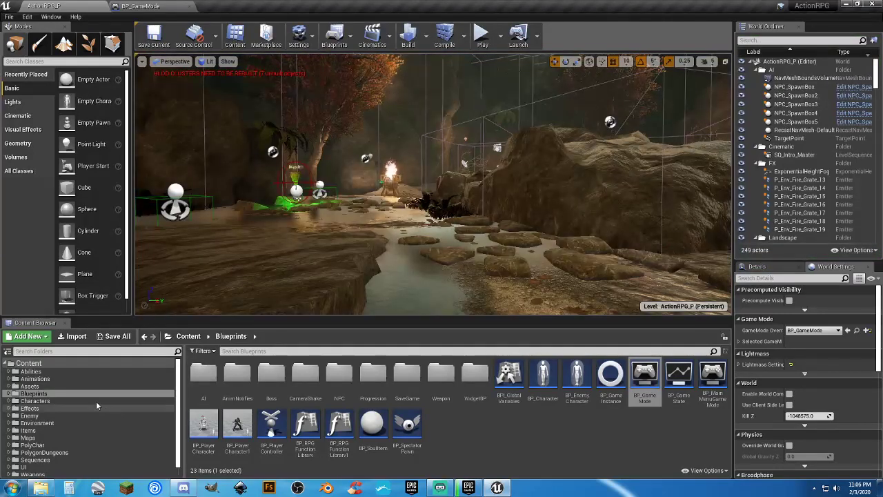
Step: Browse the project's Abilities and Sequences content, including the intro sequences in the Intro folder
left_click(57, 378)
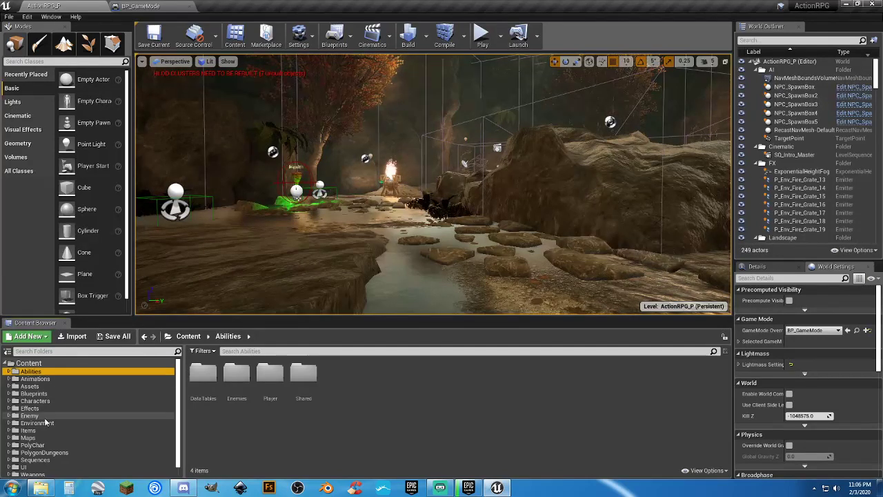
scroll(46, 421, "down", 1)
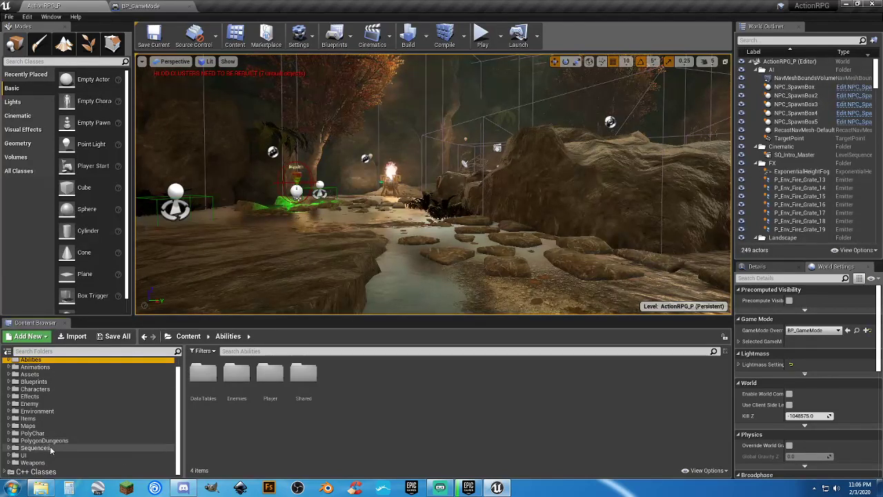
left_click(35, 446)
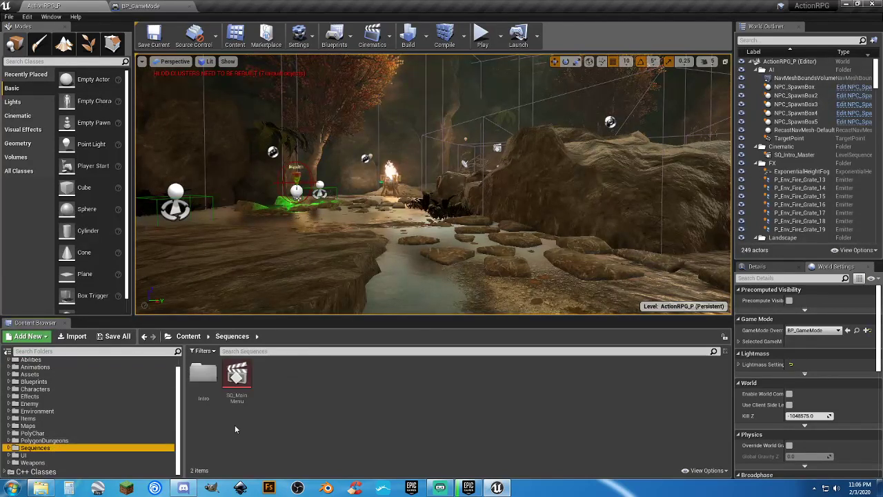
double_click(203, 378)
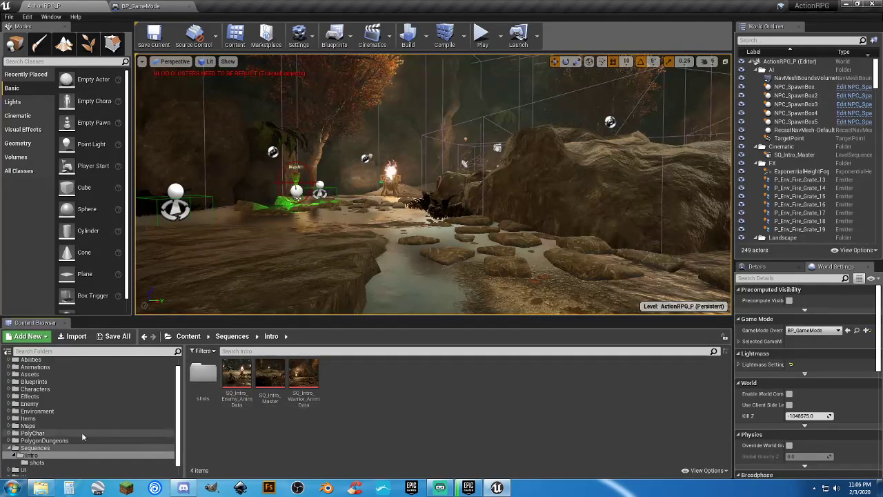
left_click(11, 448)
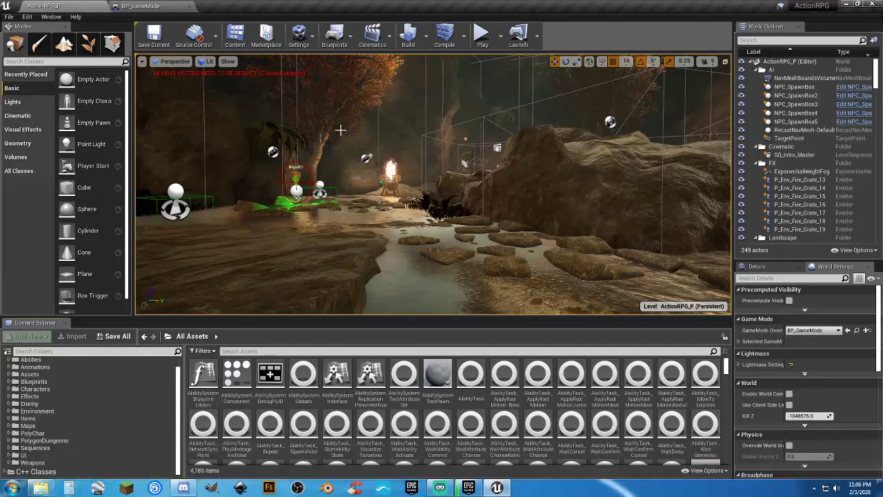
Step: Open the ActionRPG_Main level from the Maps folder and test-play it, checking the main menu's Options screen
left_click(29, 426)
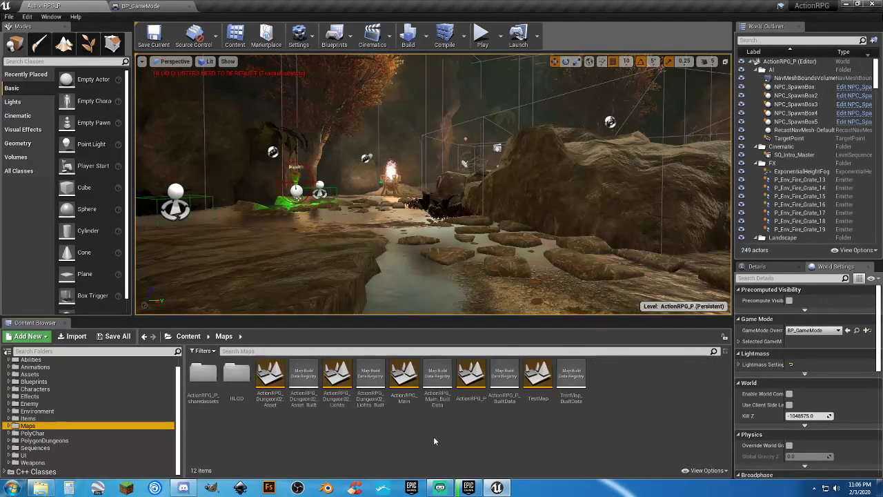
double_click(402, 376)
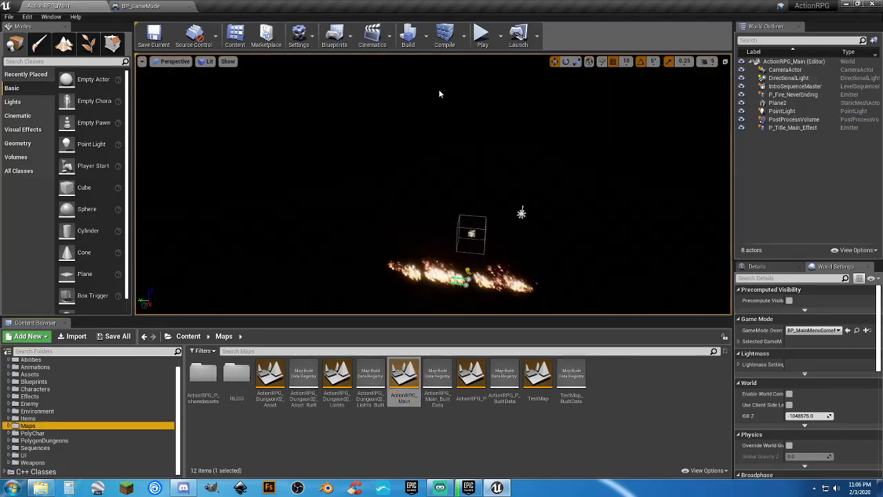
left_click(482, 34)
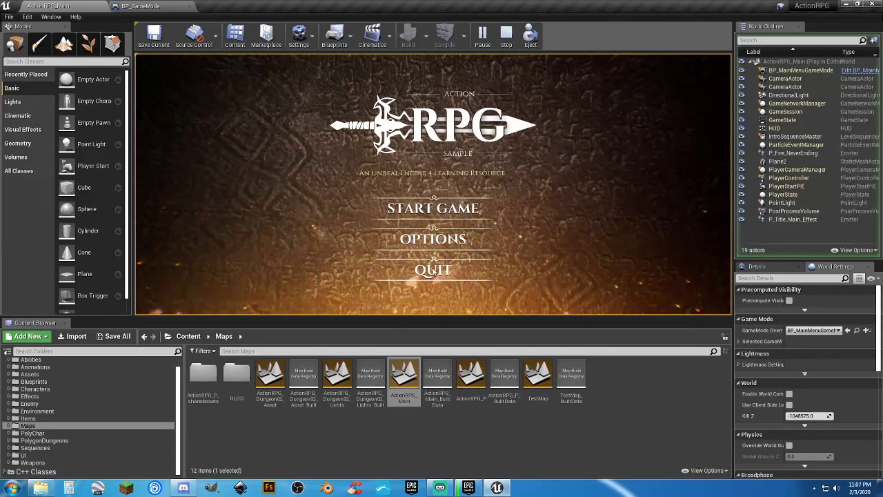
left_click(446, 240)
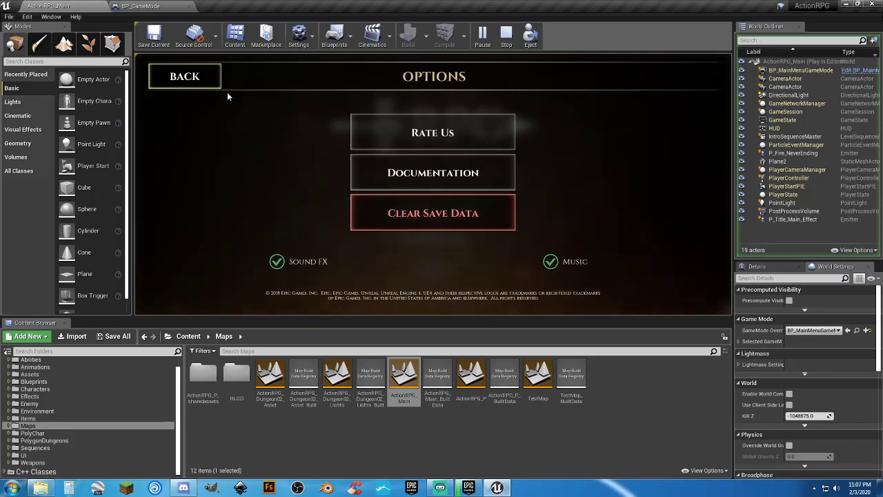
left_click(176, 82)
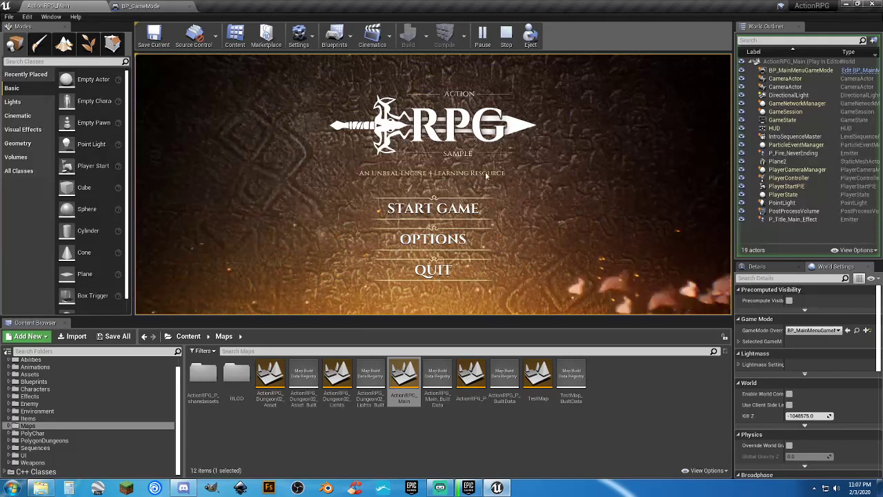
key("Escape")
left_click(232, 440)
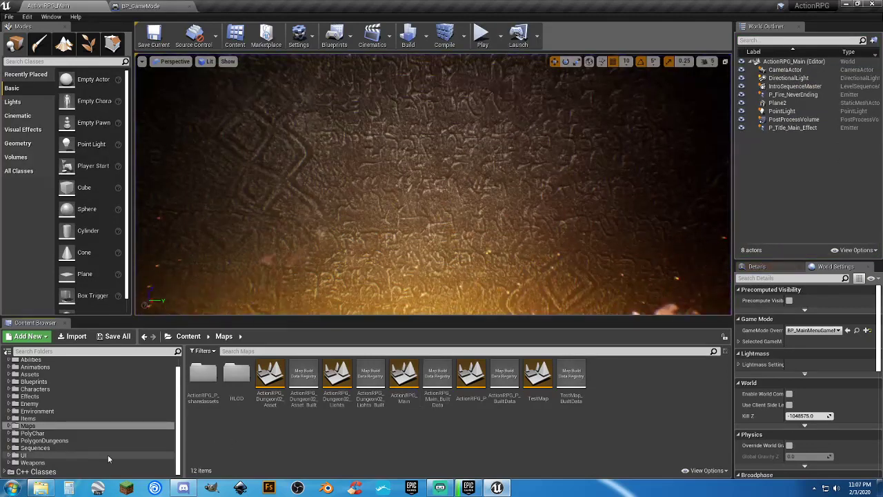
Step: Examine the event graph of ActionRPG_Main's level blueprint, including the Set Mouse Cursor Widget node, and close both open blueprint editors
left_click(324, 40)
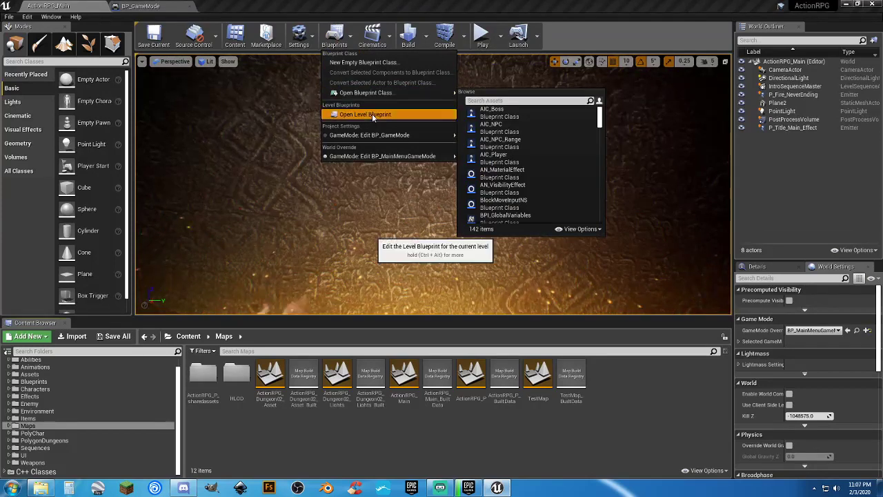
left_click(372, 115)
scroll(412, 259, "up", 3)
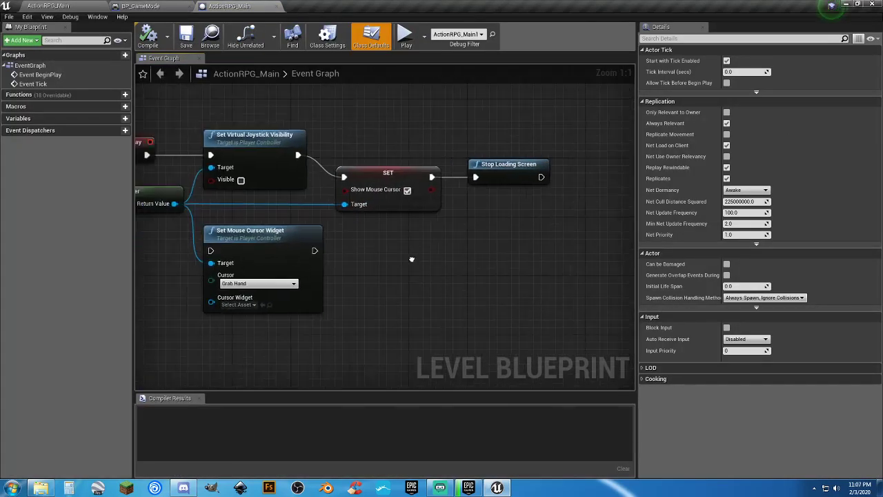
scroll(386, 248, "down", 10)
scroll(335, 245, "up", 5)
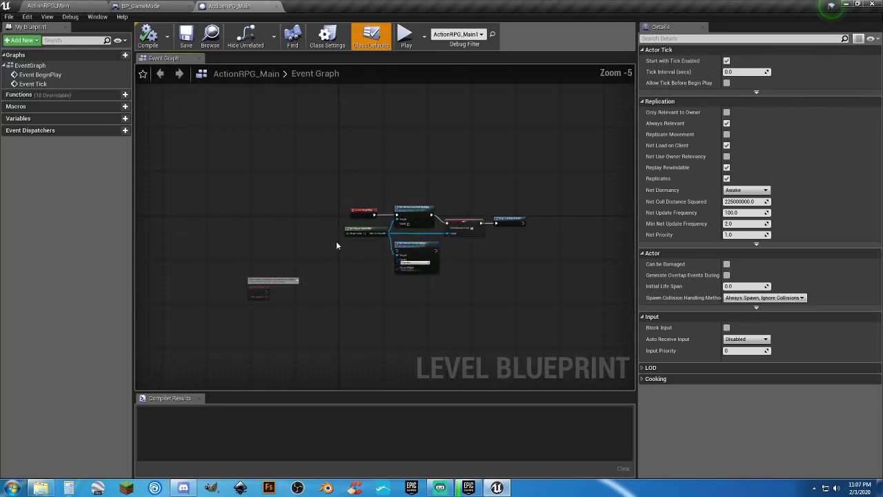
scroll(331, 240, "up", 2)
scroll(329, 243, "up", 2)
right_click_drag(406, 269, 219, 256)
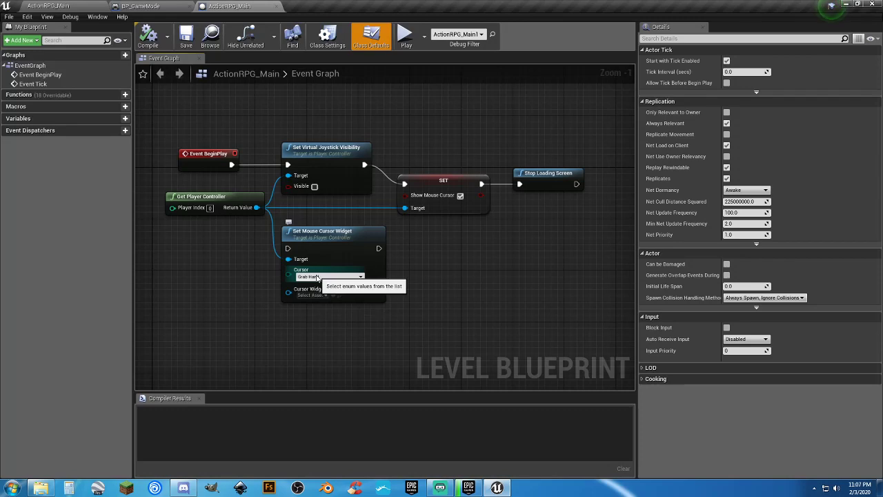
left_click(277, 6)
left_click(190, 6)
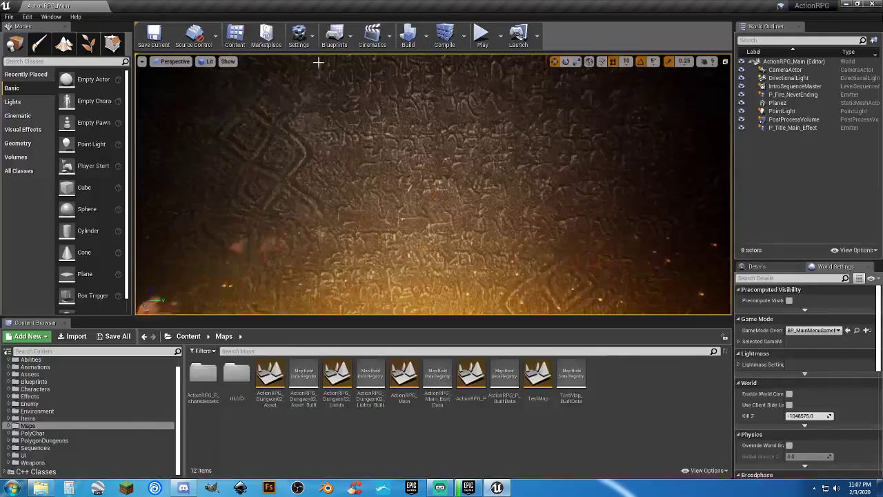
Step: Play the ActionRPG_Main level again, revisit the game's Options screen and end the session from the main menu
left_click(483, 32)
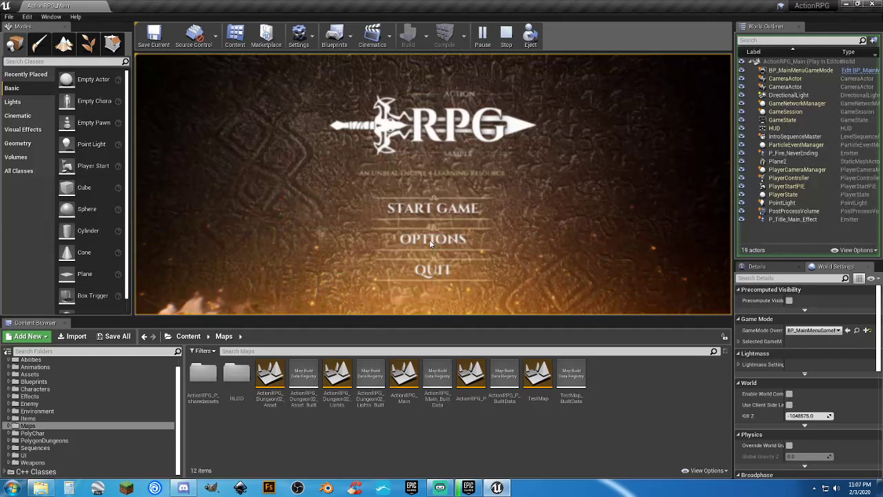
left_click(429, 239)
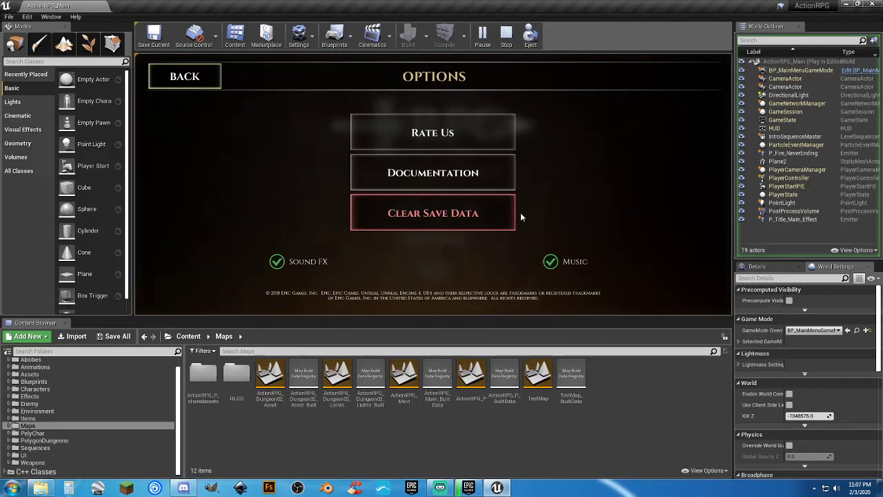
left_click(177, 77)
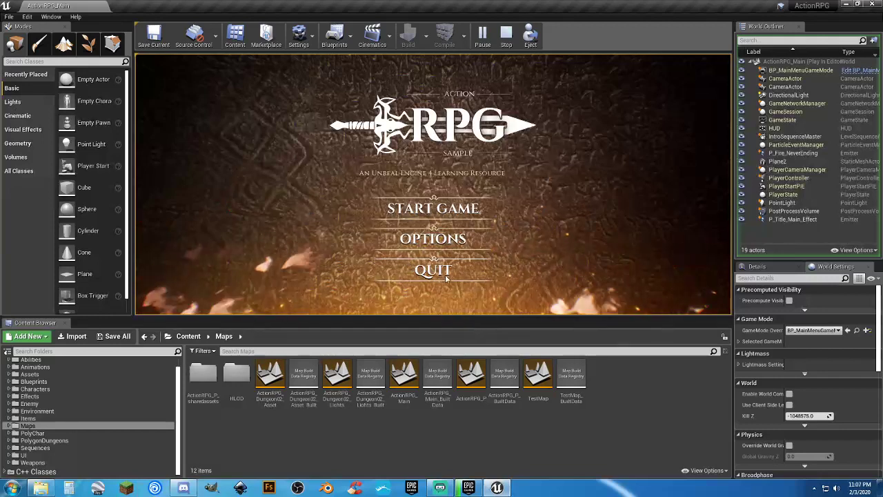
key("Escape")
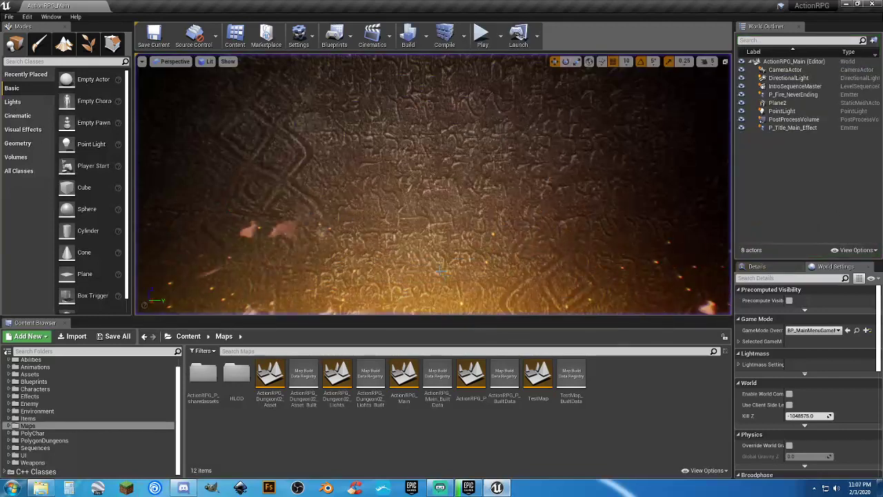
Step: Look through the UI content, including the Cinzel fonts and the Material folder, and return to the Content root
left_click(115, 454)
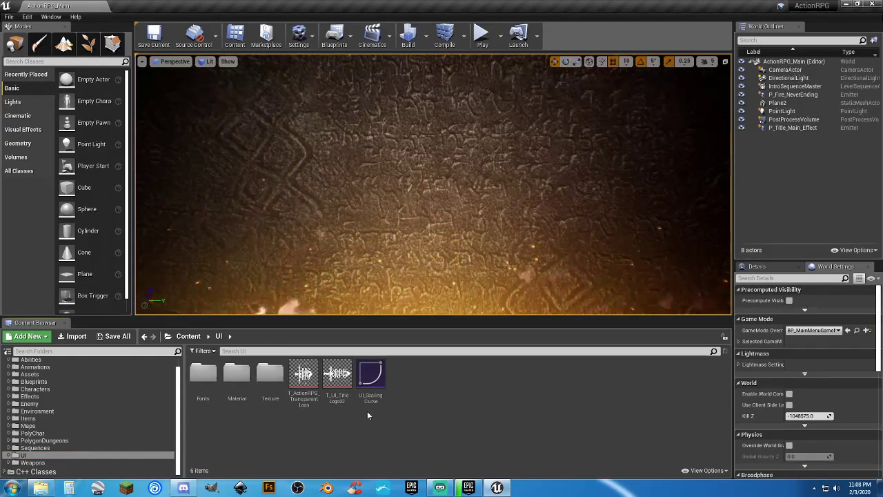
double_click(202, 376)
double_click(200, 394)
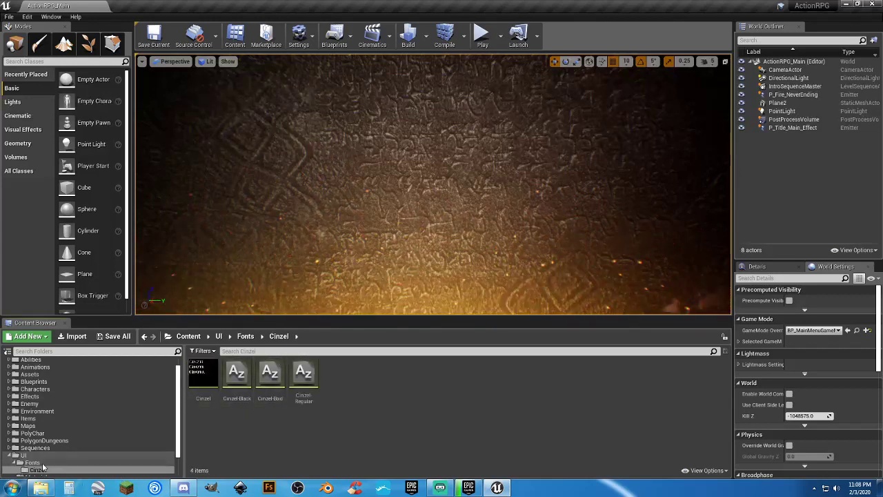
left_click(19, 463)
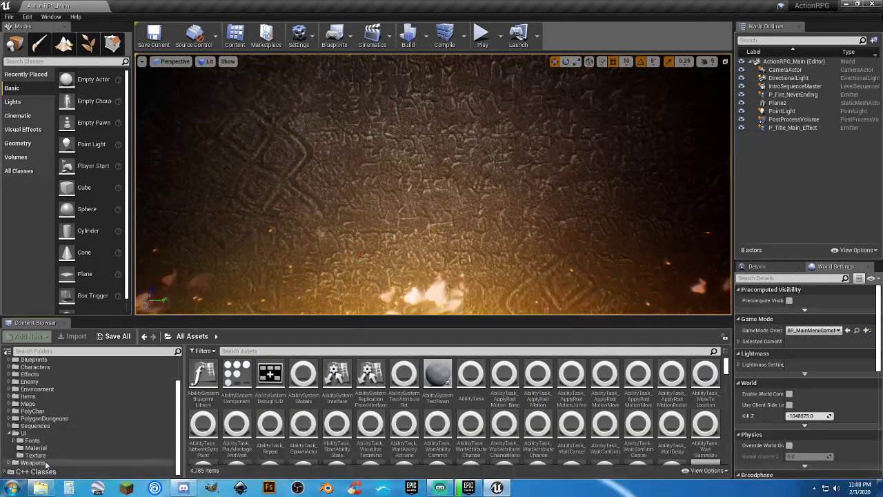
left_click(43, 457)
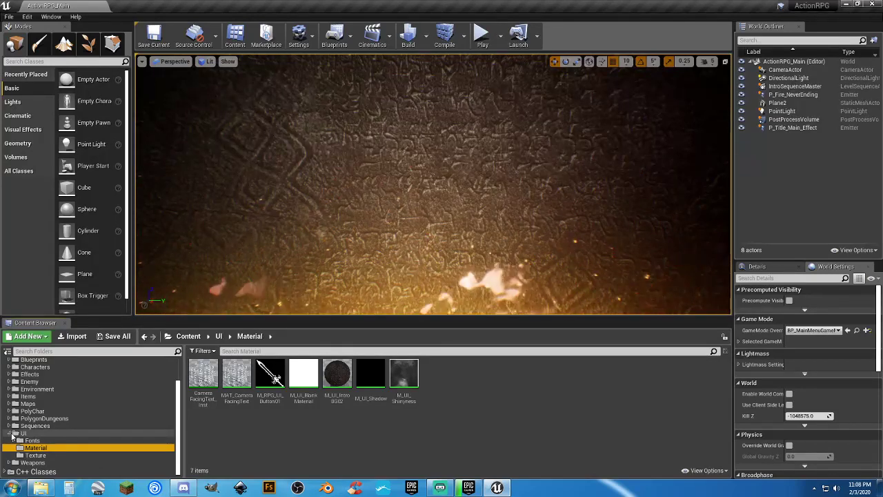
left_click(11, 434)
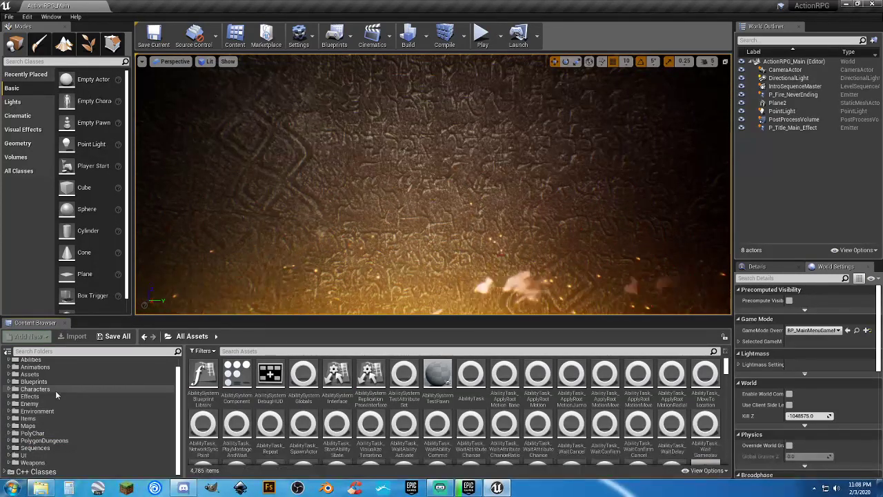
scroll(56, 392, "up", 1)
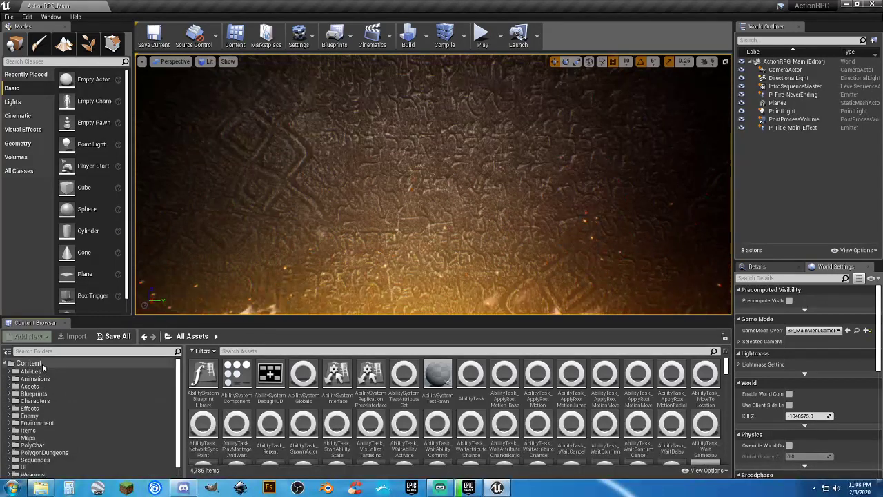
left_click(42, 364)
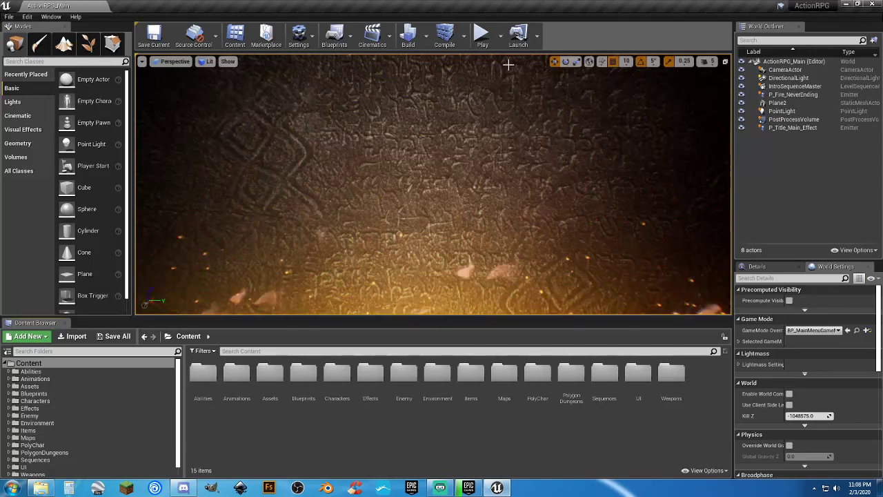
Step: Test the game from the main menu by starting a match, playing until game over, returning to the main menu and quitting
left_click(482, 38)
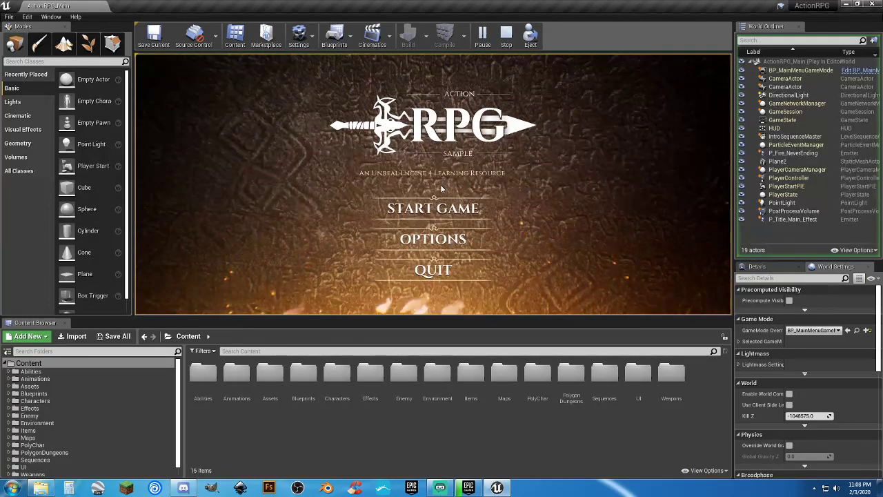
left_click(441, 204)
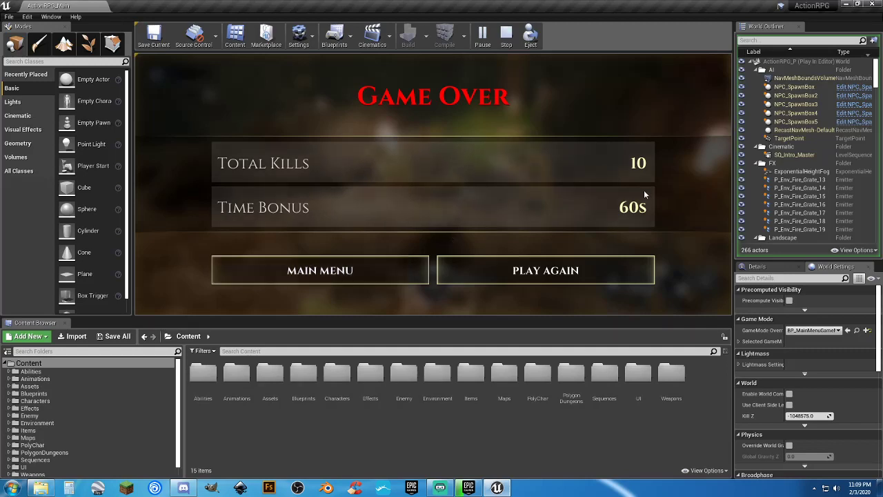
left_click(372, 303)
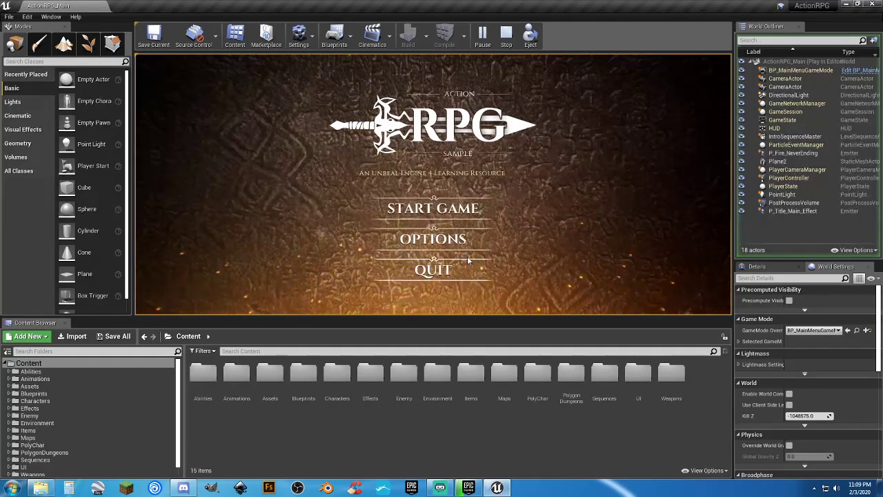
left_click(433, 270)
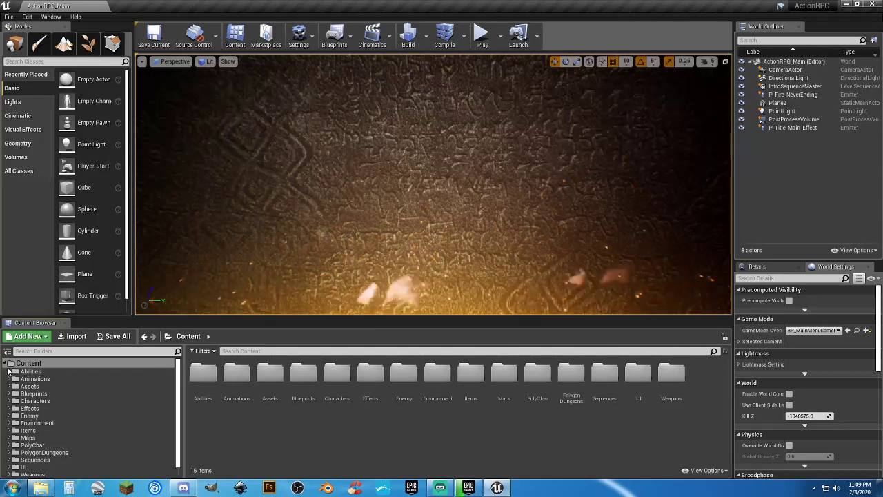
Step: Browse the PolyChar content down to the ABP folder within the NPC Grunt animations
scroll(42, 396, "down", 1)
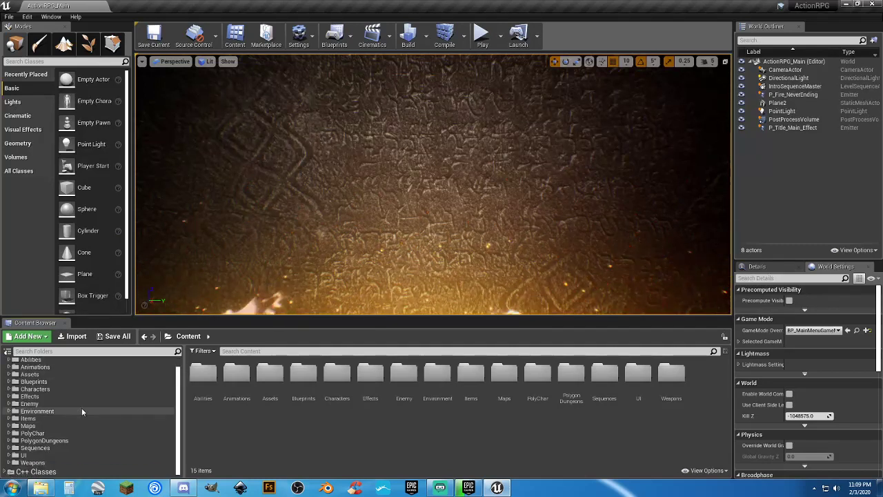
left_click(9, 433)
left_click(16, 454)
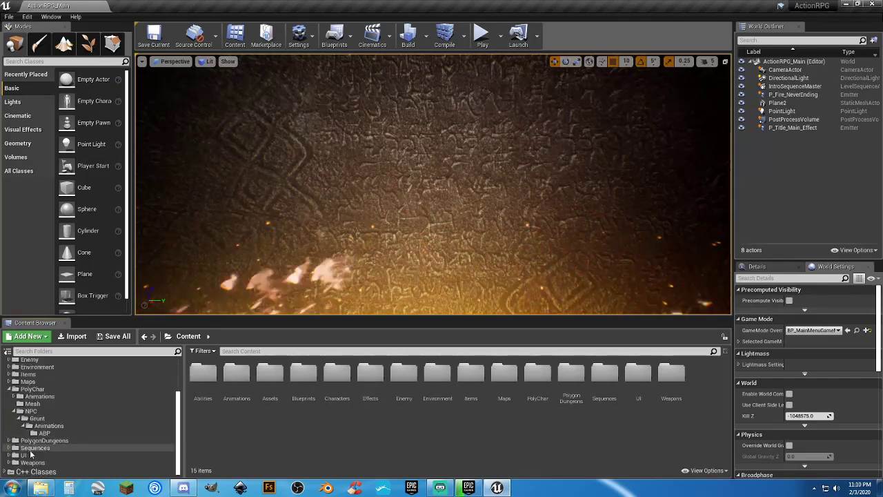
left_click(38, 419)
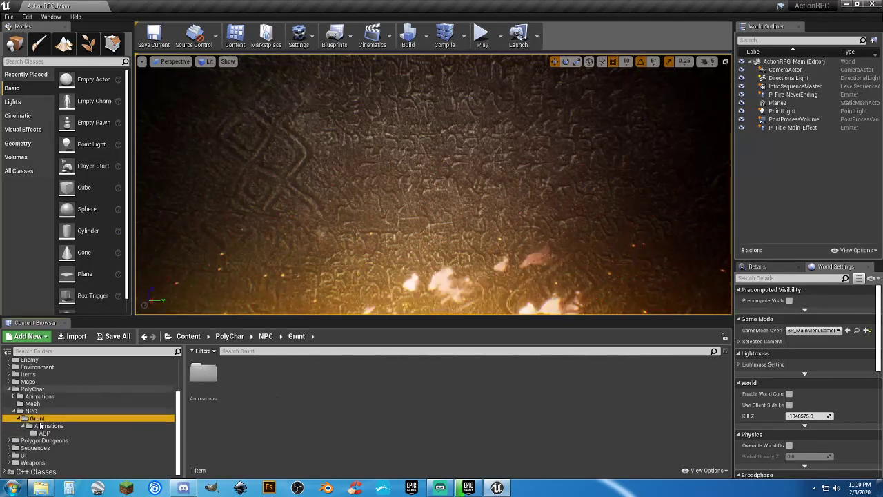
left_click(48, 425)
left_click(45, 433)
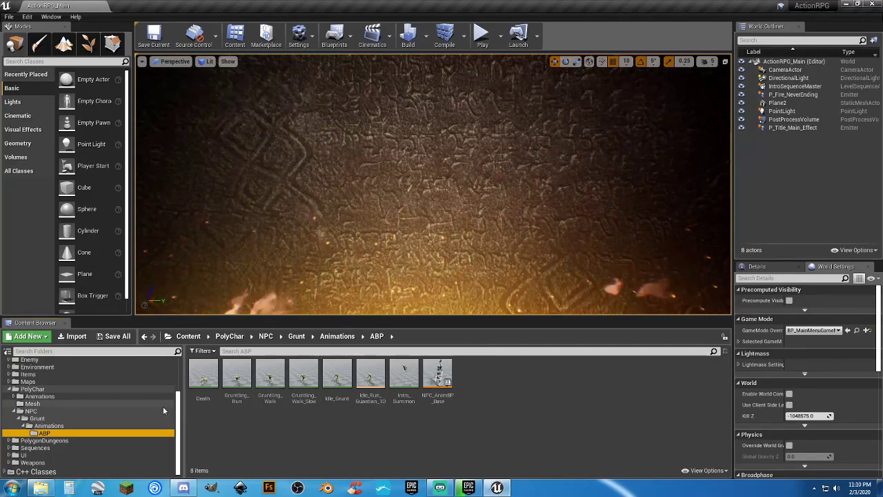
Step: Look through the PolyChar content again, viewing the Grunt Animations folder, the Grunt folder, Mesh and the PolyChar Animations folder
left_click(47, 425)
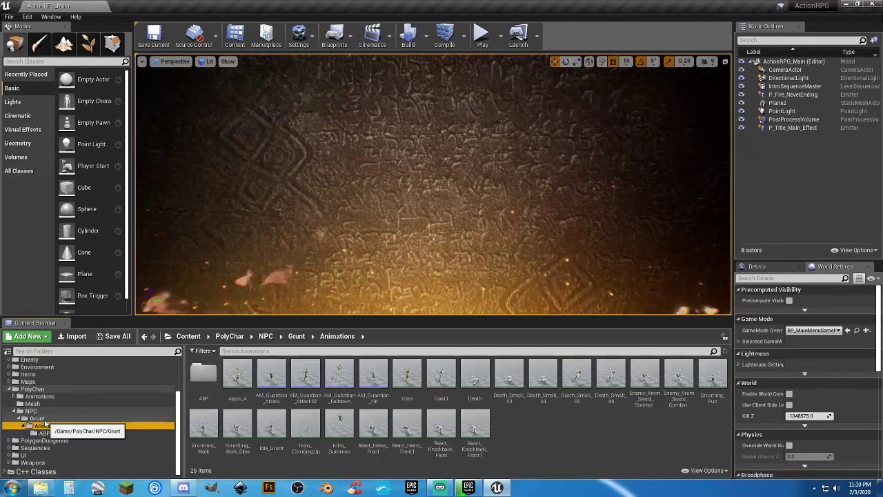
left_click(40, 418)
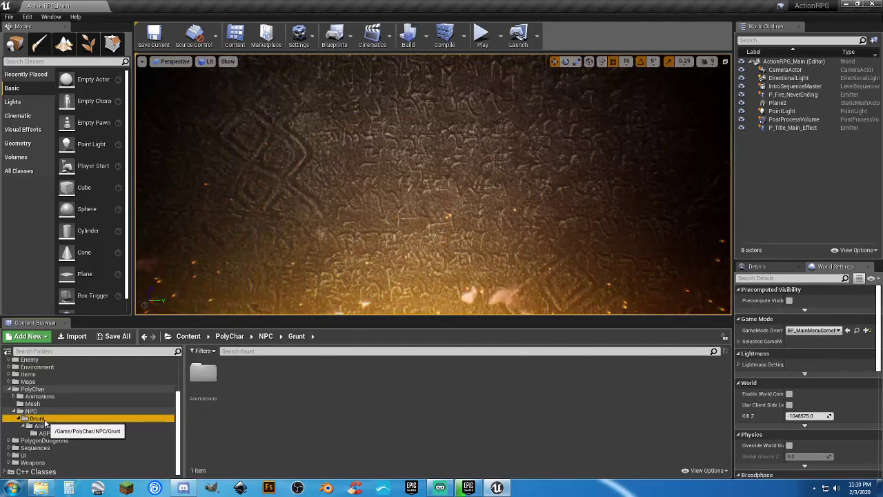
left_click(39, 409)
left_click(34, 403)
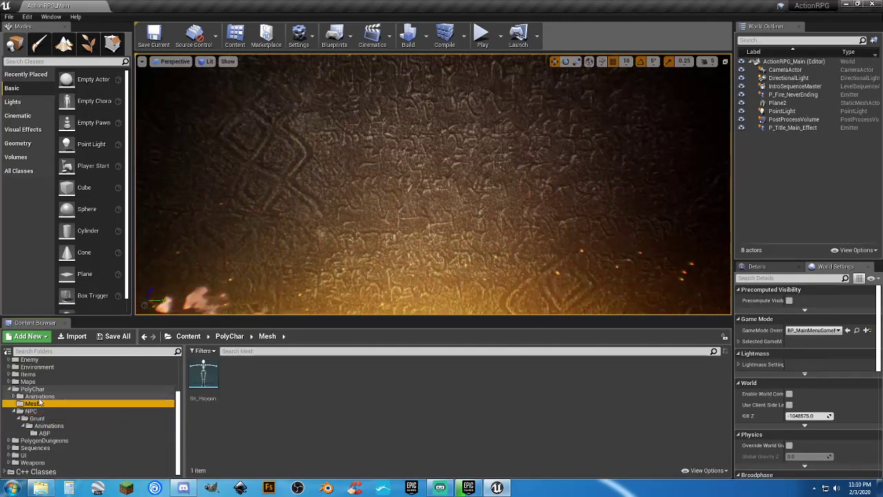
left_click(42, 397)
Step: View the Abilities, Animations, Assets and Blueprints folders under the Content root
scroll(42, 398, "up", 3)
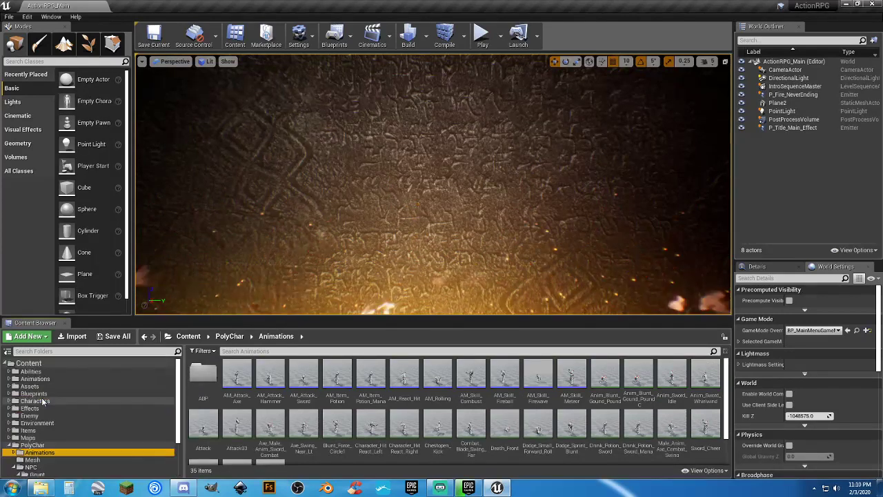
left_click(31, 371)
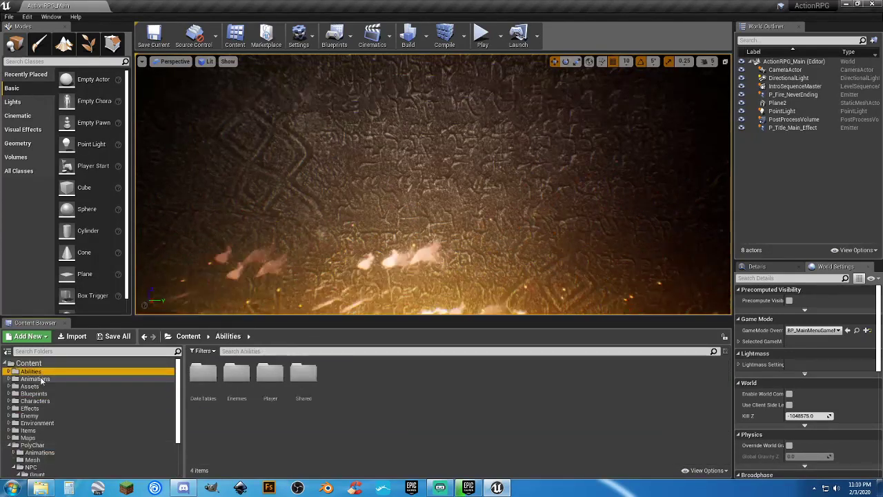
left_click(40, 379)
left_click(33, 387)
left_click(35, 394)
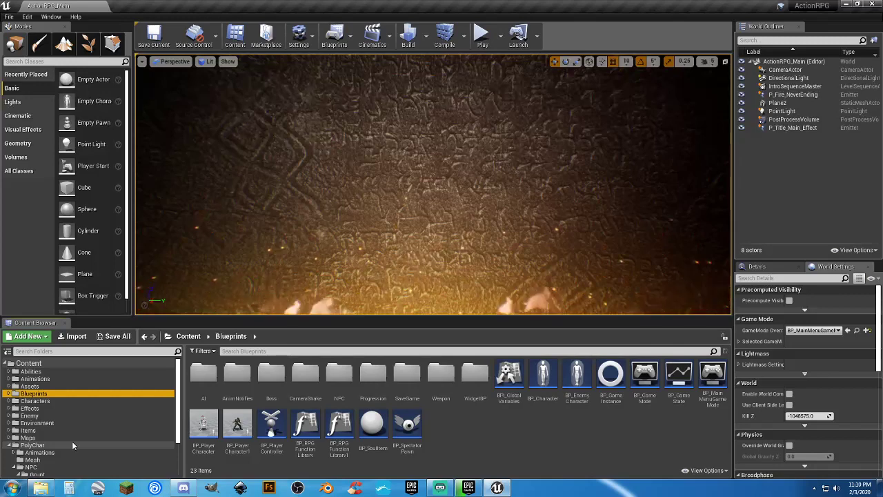
Step: Return to PolyChar's NPC folder and examine the animation assets of the Grunt character
scroll(69, 435, "down", 3)
left_click(19, 418)
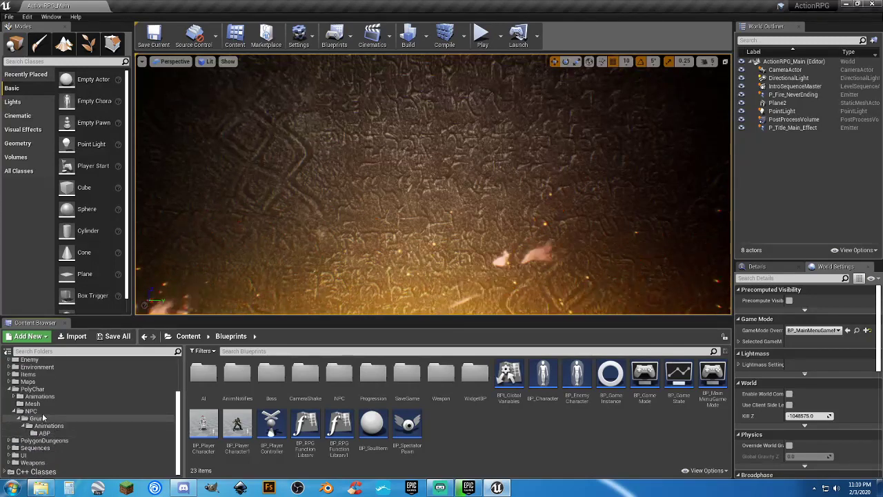
left_click(42, 412)
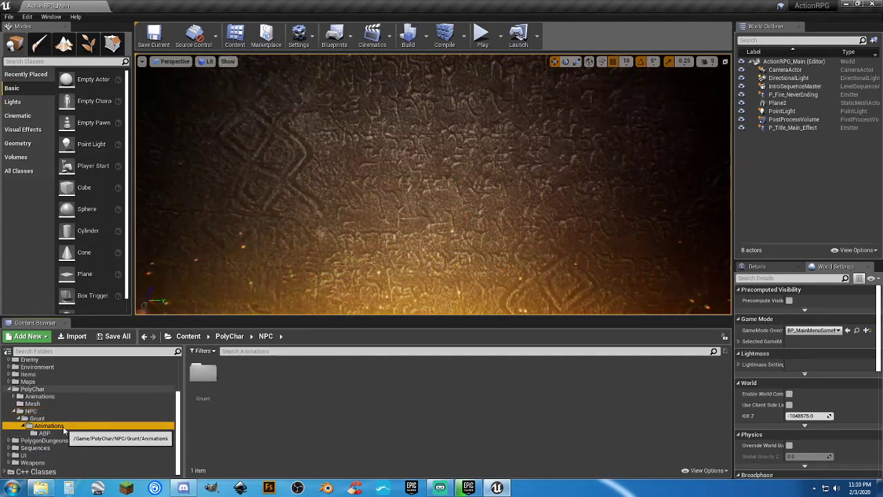
left_click(64, 426)
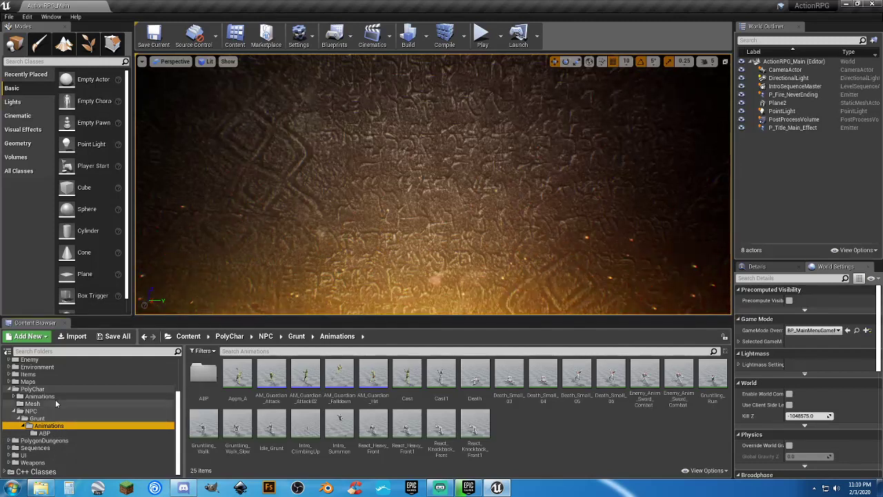
scroll(55, 400, "up", 1)
scroll(56, 400, "down", 2)
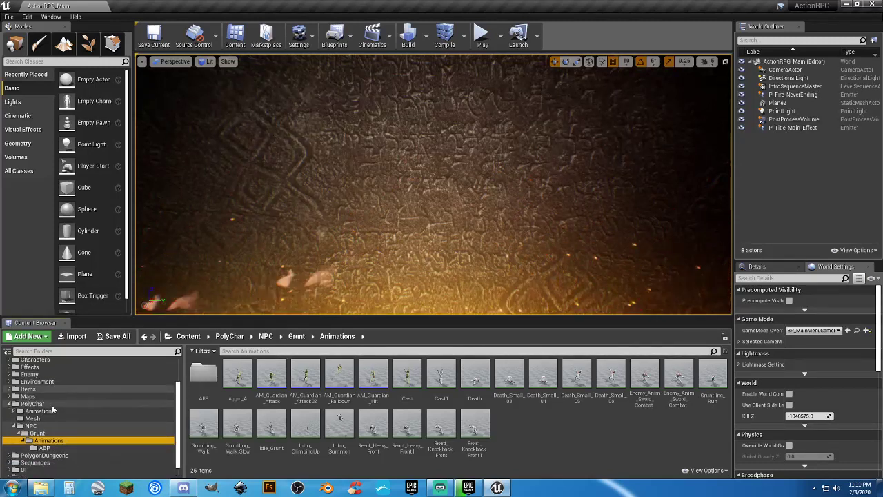
Step: Inspect the FX_Electricity particle system from the PolygonDungeons ParticleFX folder and close its editor
left_click(46, 441)
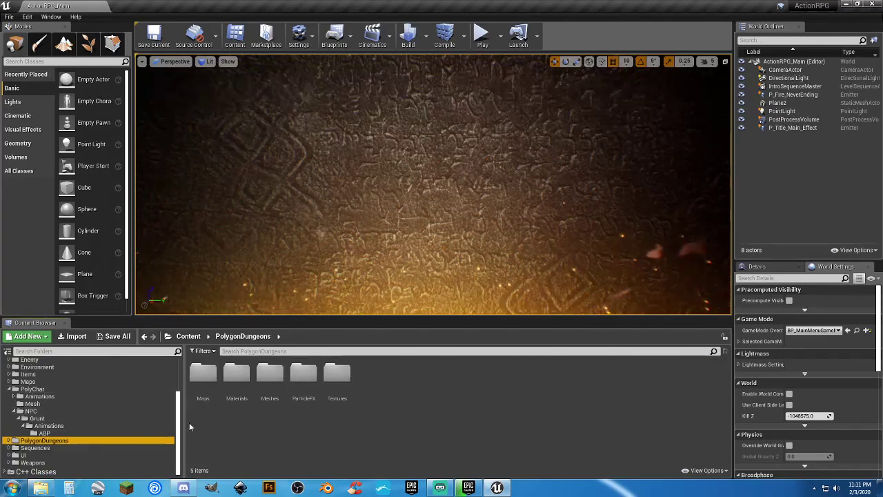
left_click(313, 383)
double_click(313, 383)
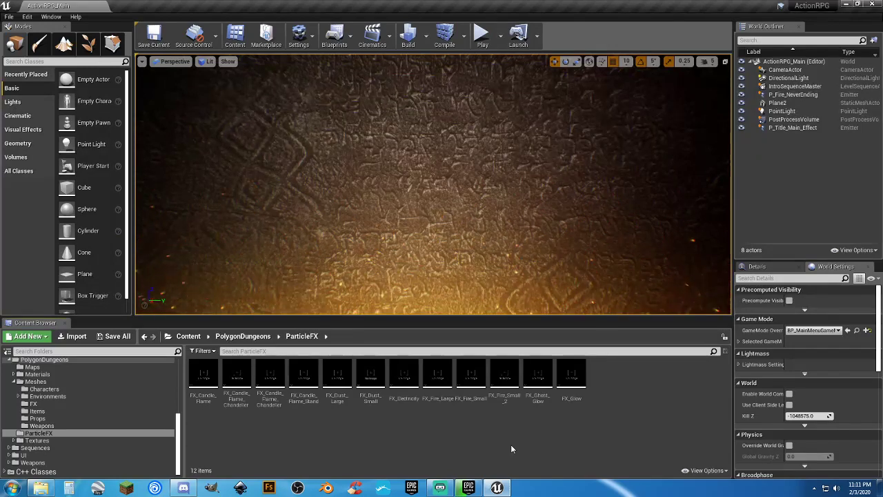
left_click(399, 376)
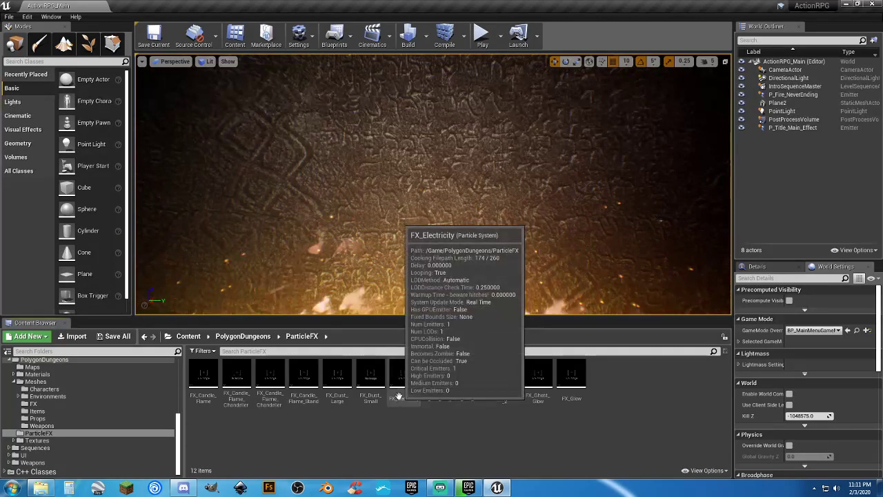
double_click(399, 376)
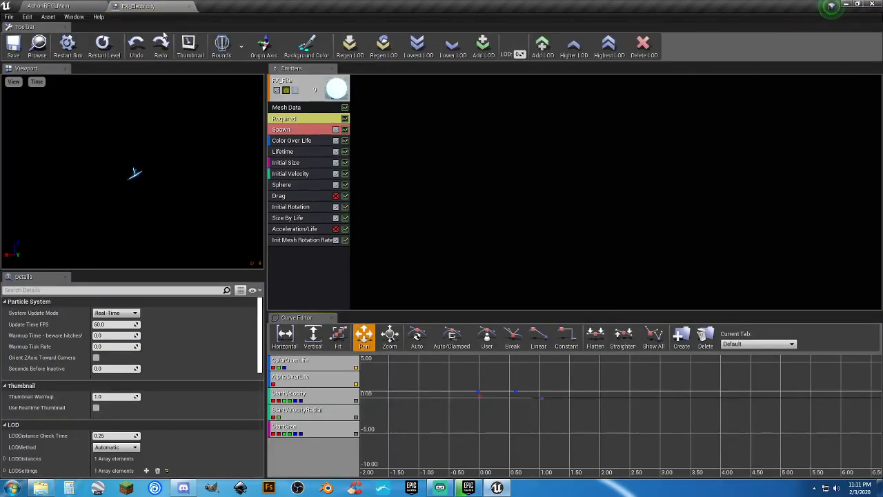
left_click(187, 6)
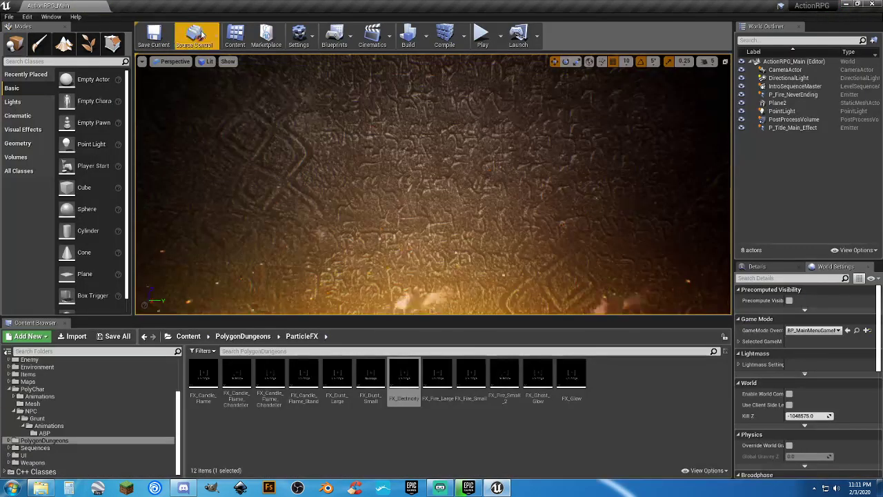
Step: Deselect the particle asset and close the ActionRPG project, going back to the Epic Games Launcher library
left_click(661, 398)
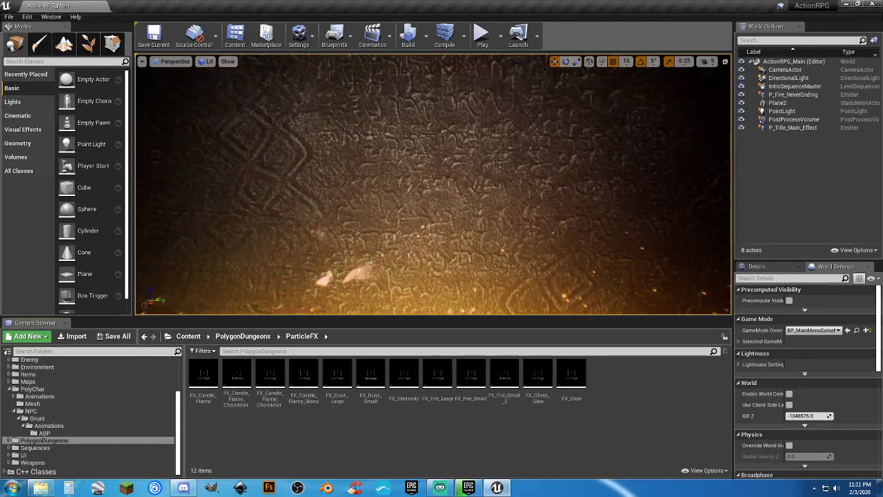
left_click(870, 4)
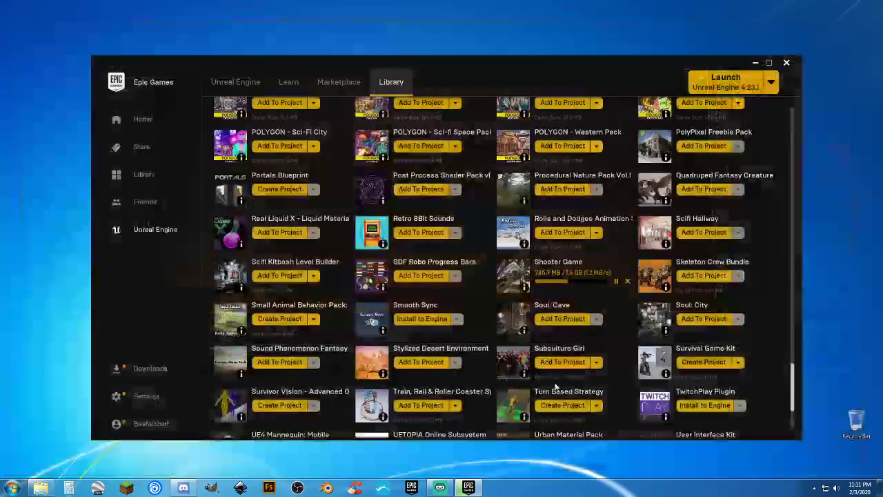